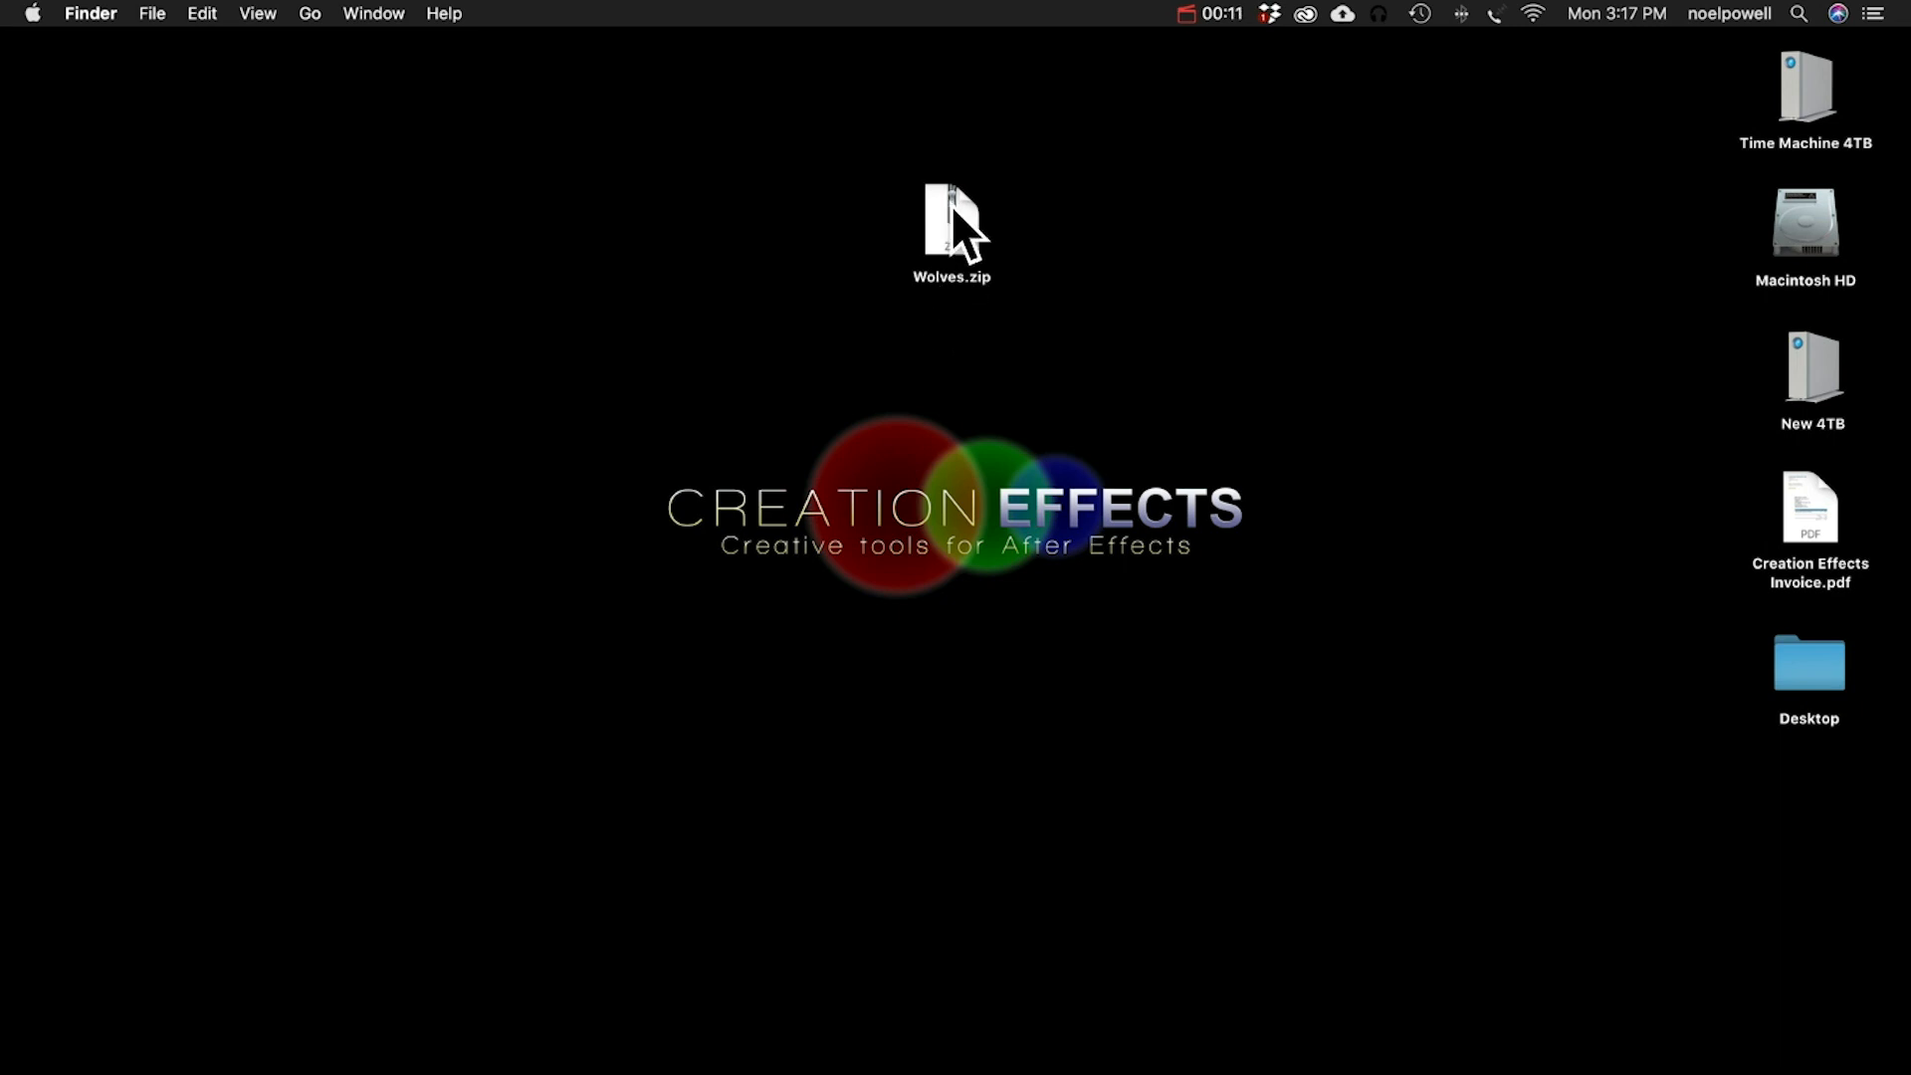
- Extract the Wolves.zip archive on the desktop
{"action": "right_click", "coordinate": [963, 231]}
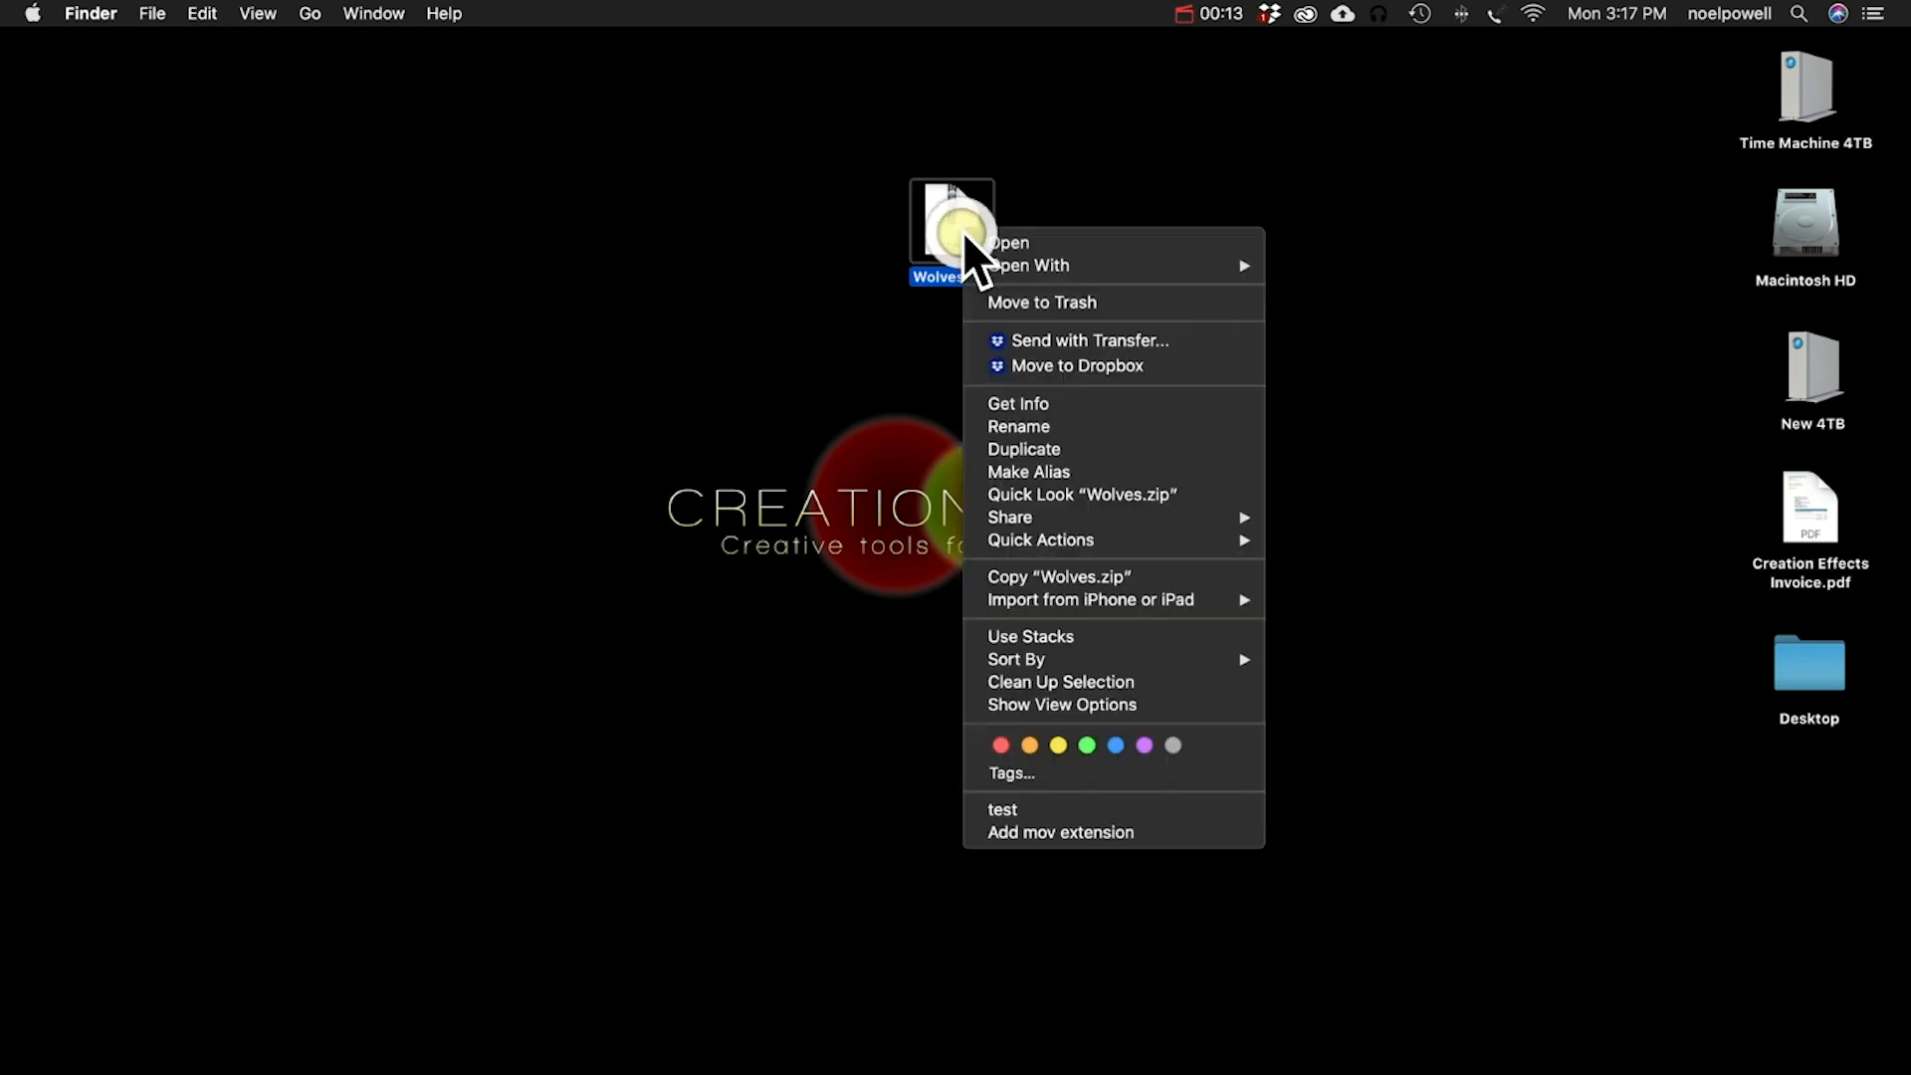
{"action": "left_click", "coordinate": [852, 290]}
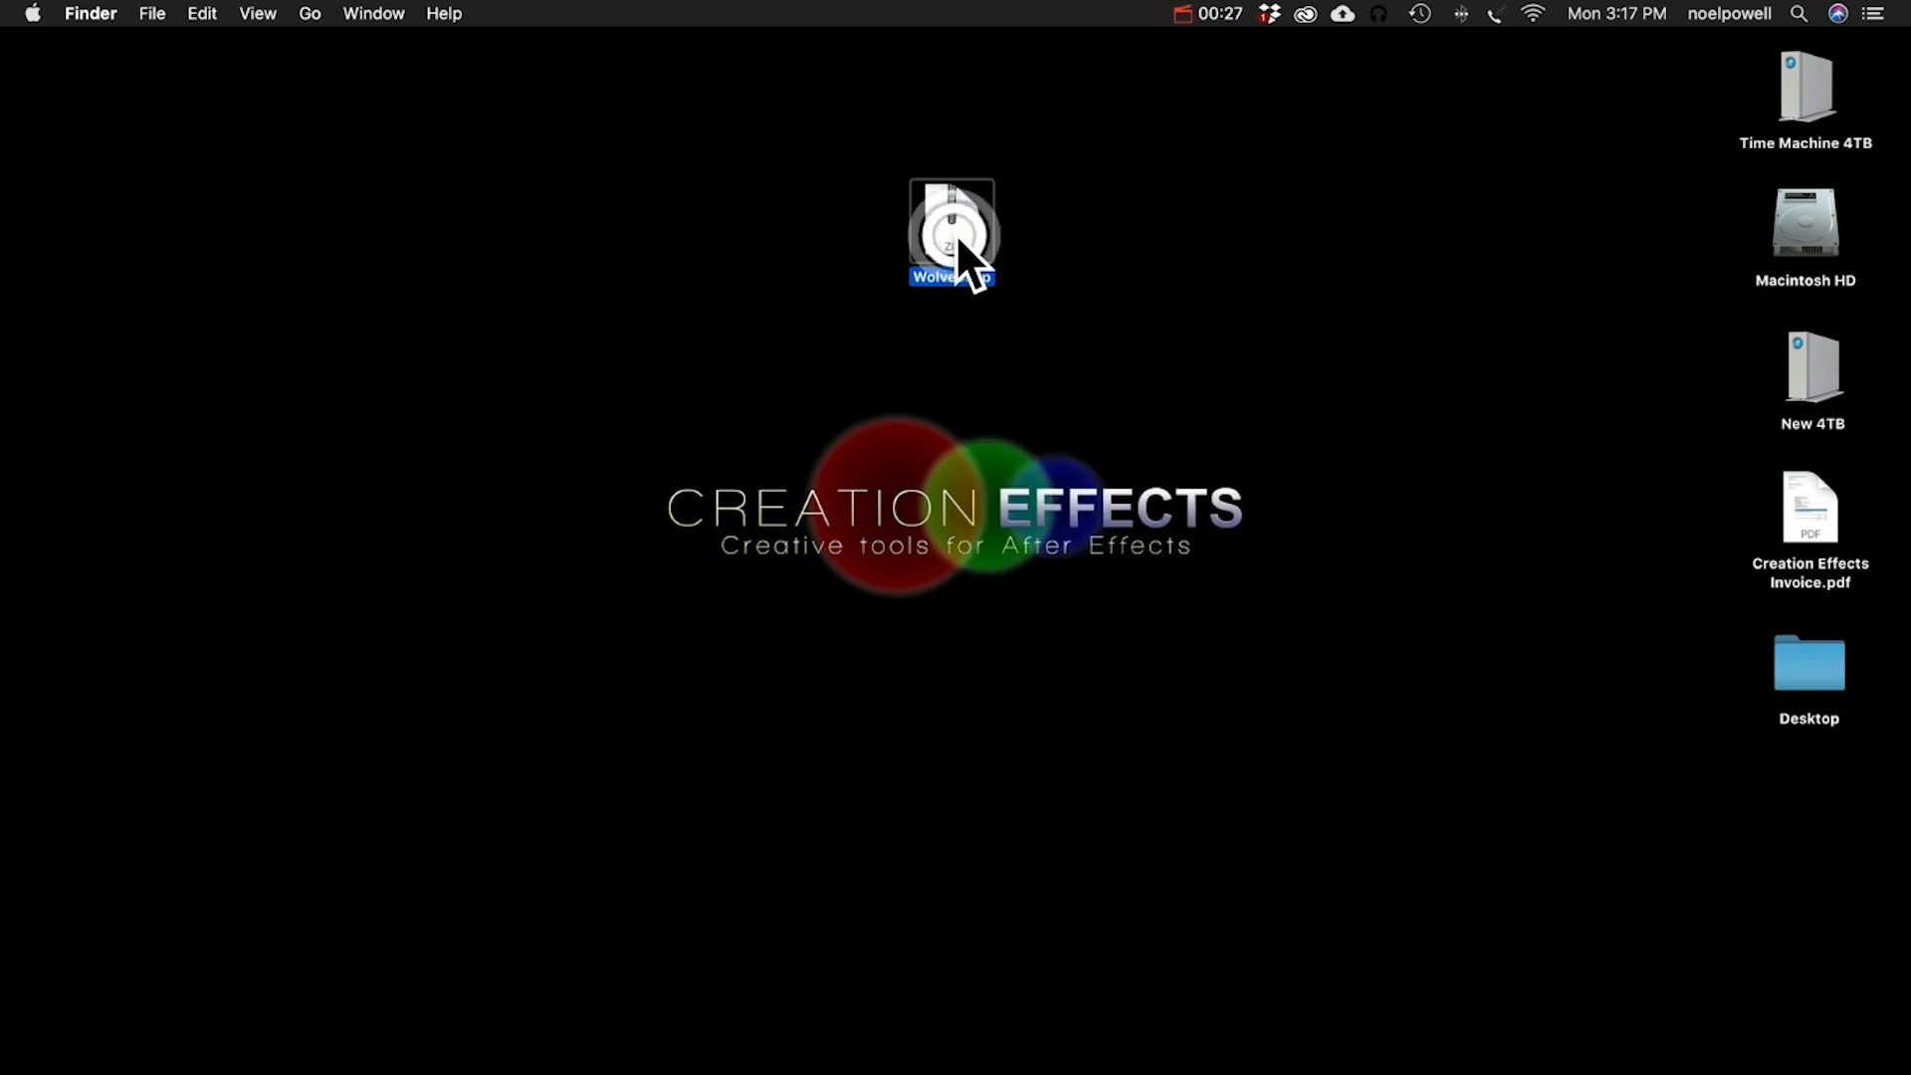
{"action": "double_click", "coordinate": [955, 235]}
{"action": "left_click", "coordinate": [995, 243]}
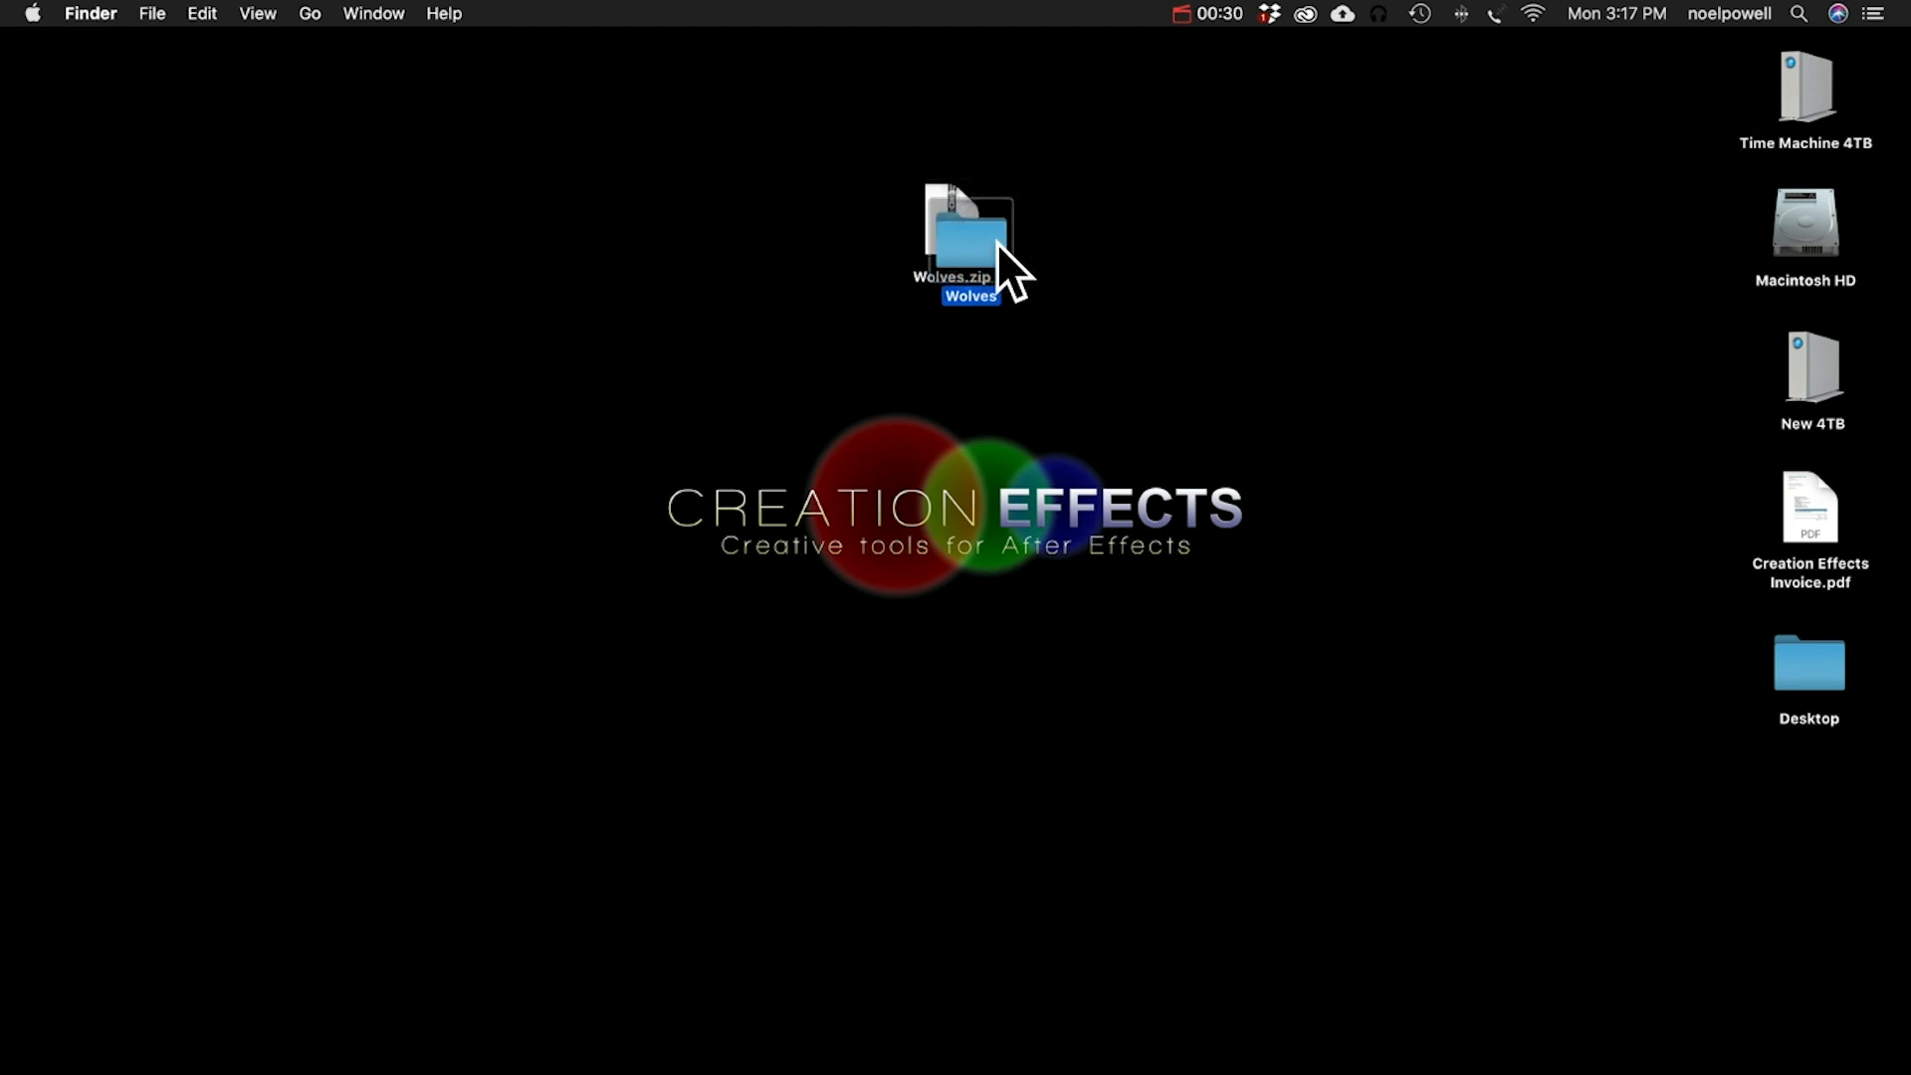
- Open the Wolves.aep project in After Effects from the extracted Wolves folder
{"action": "double_click", "coordinate": [995, 243]}
{"action": "left_click", "coordinate": [1145, 297]}
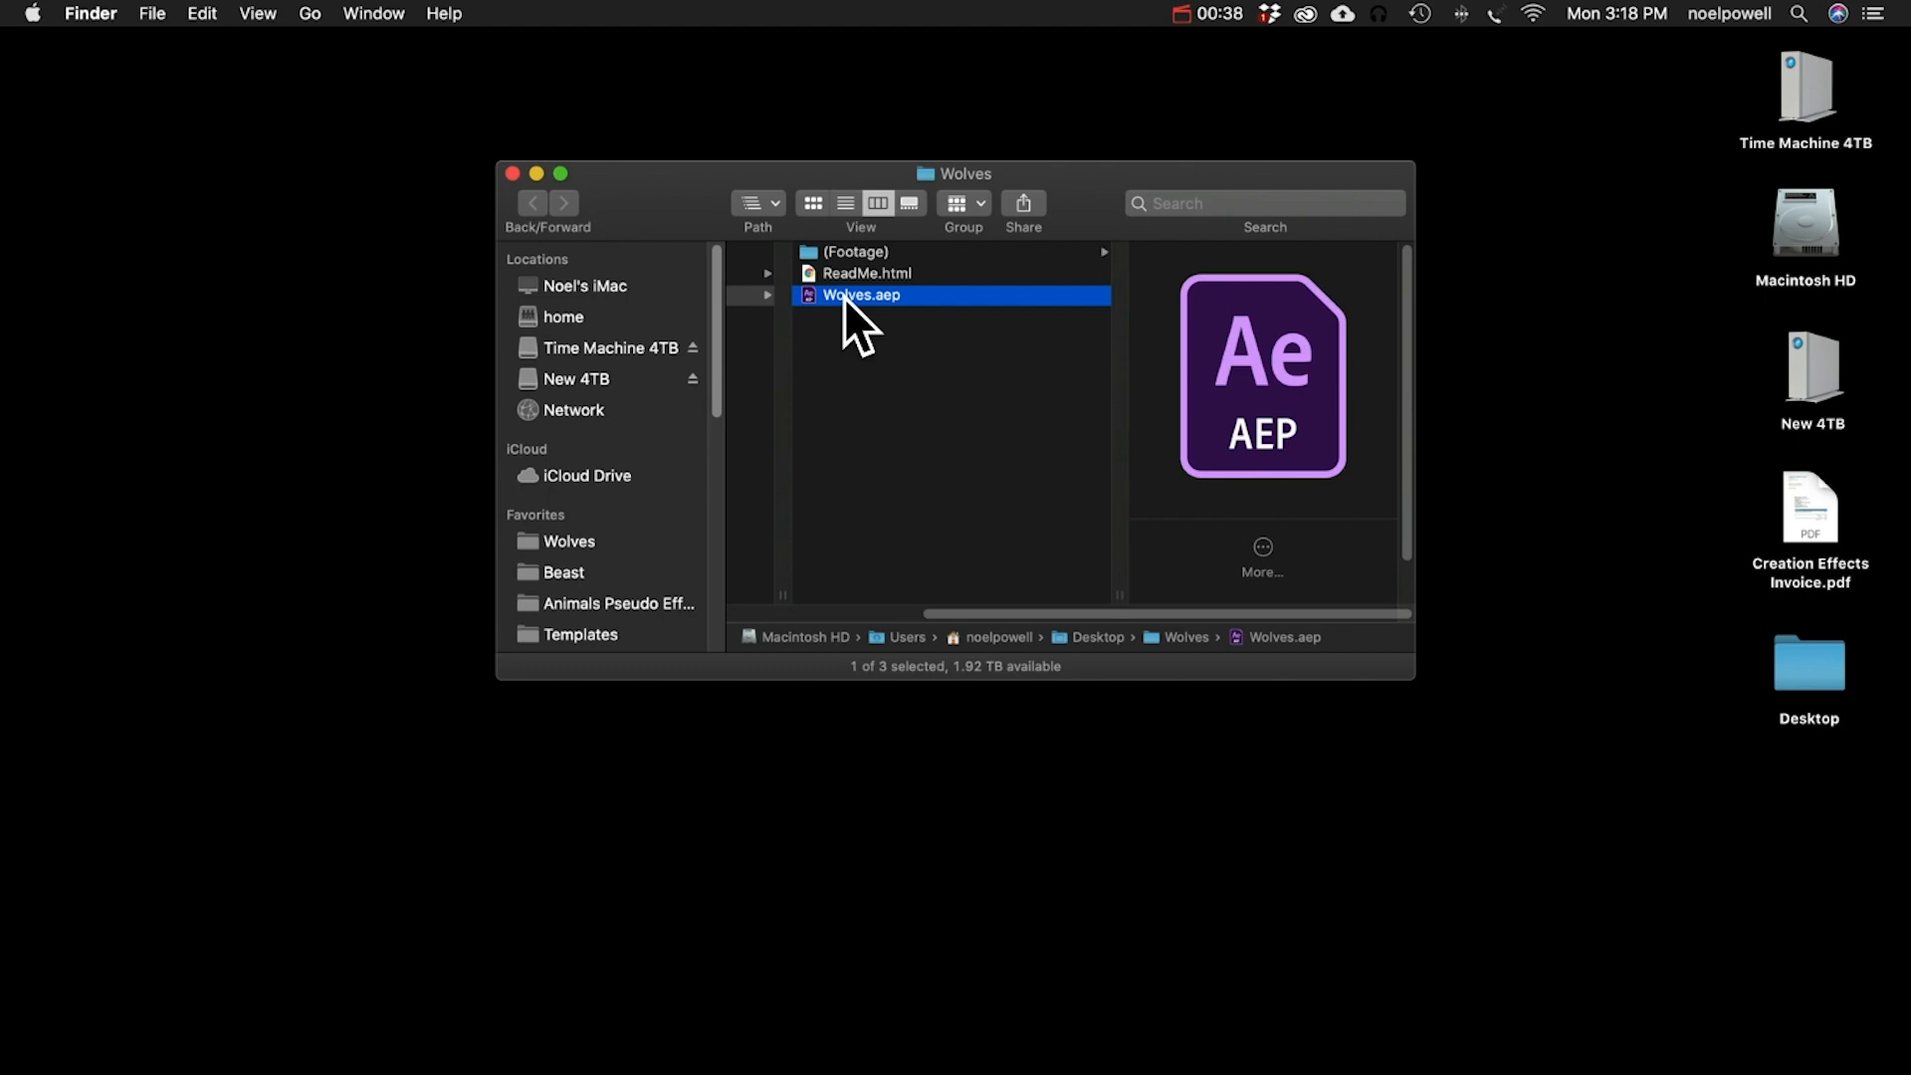
{"action": "double_click", "coordinate": [844, 297]}
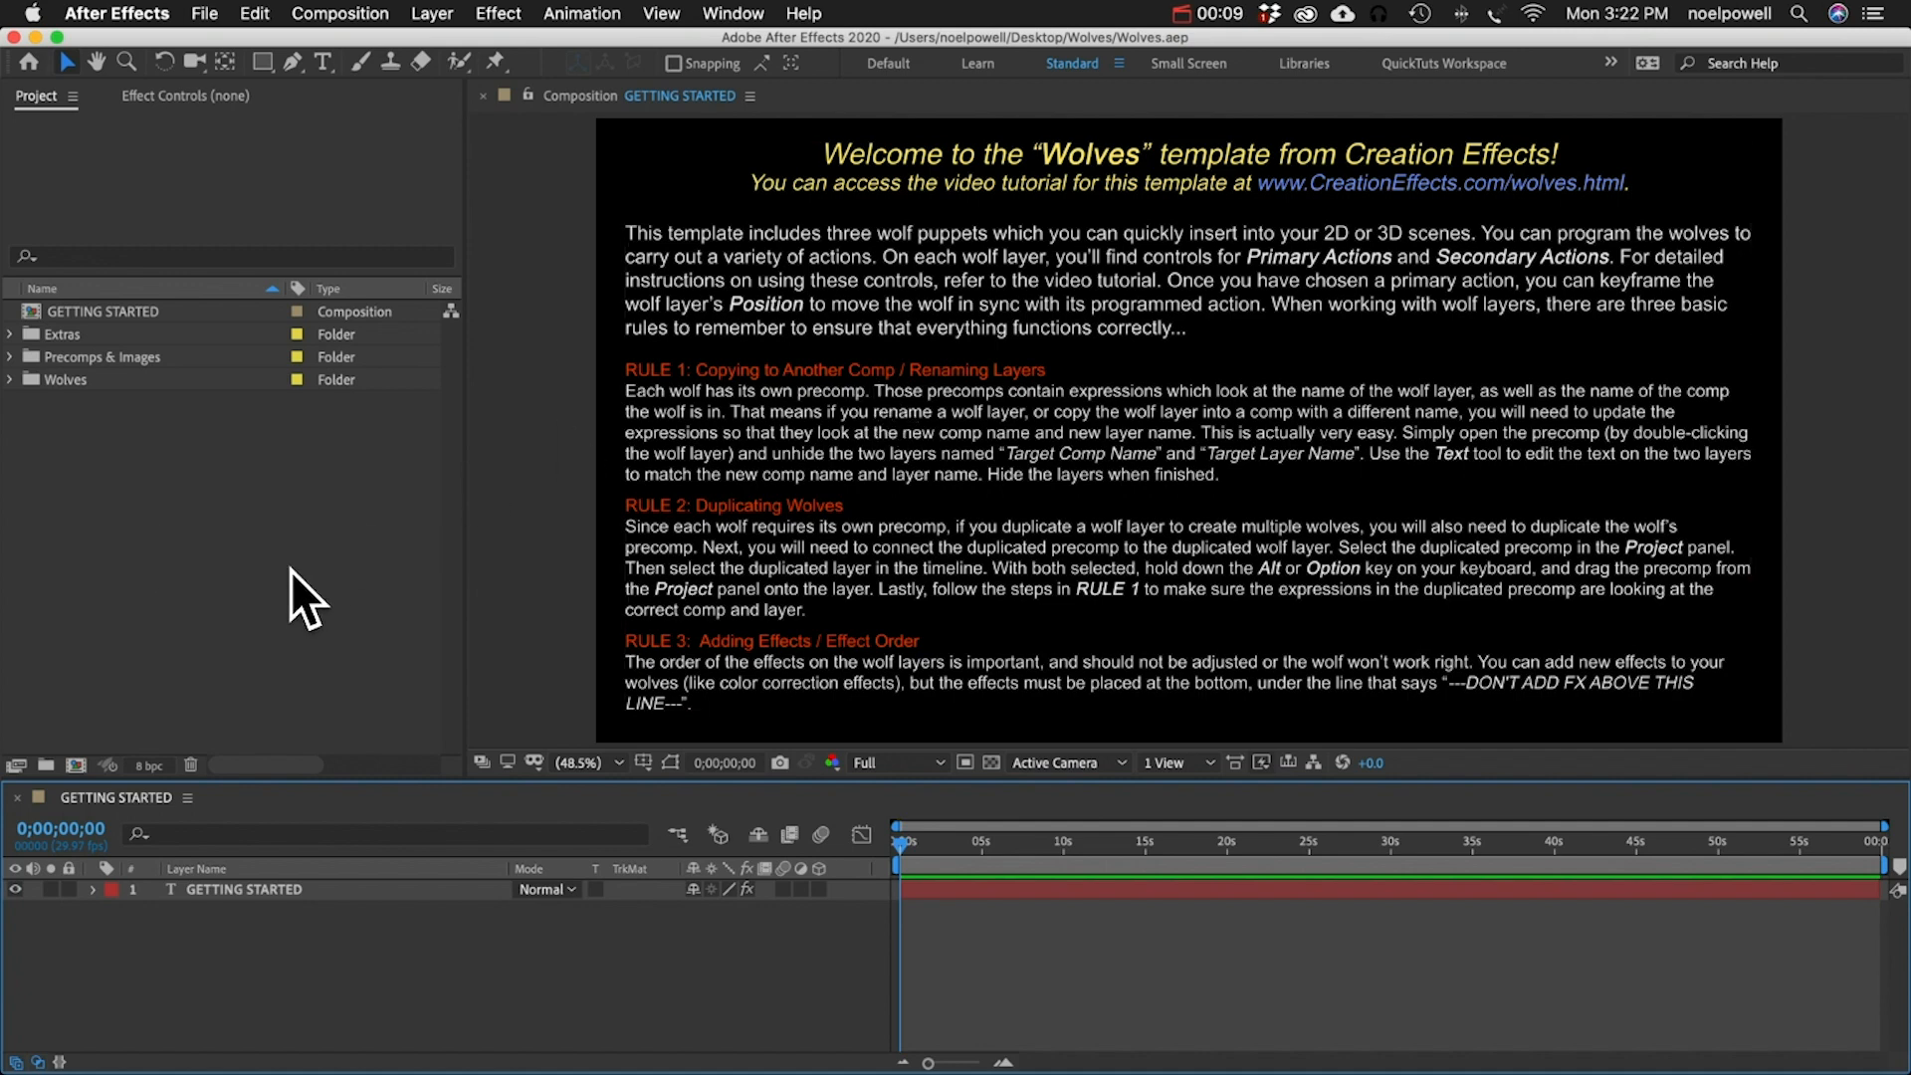
- Import the Wolves.aep file into the current project and delete the imported Wolves.aep folder
{"action": "left_click", "coordinate": [204, 13]}
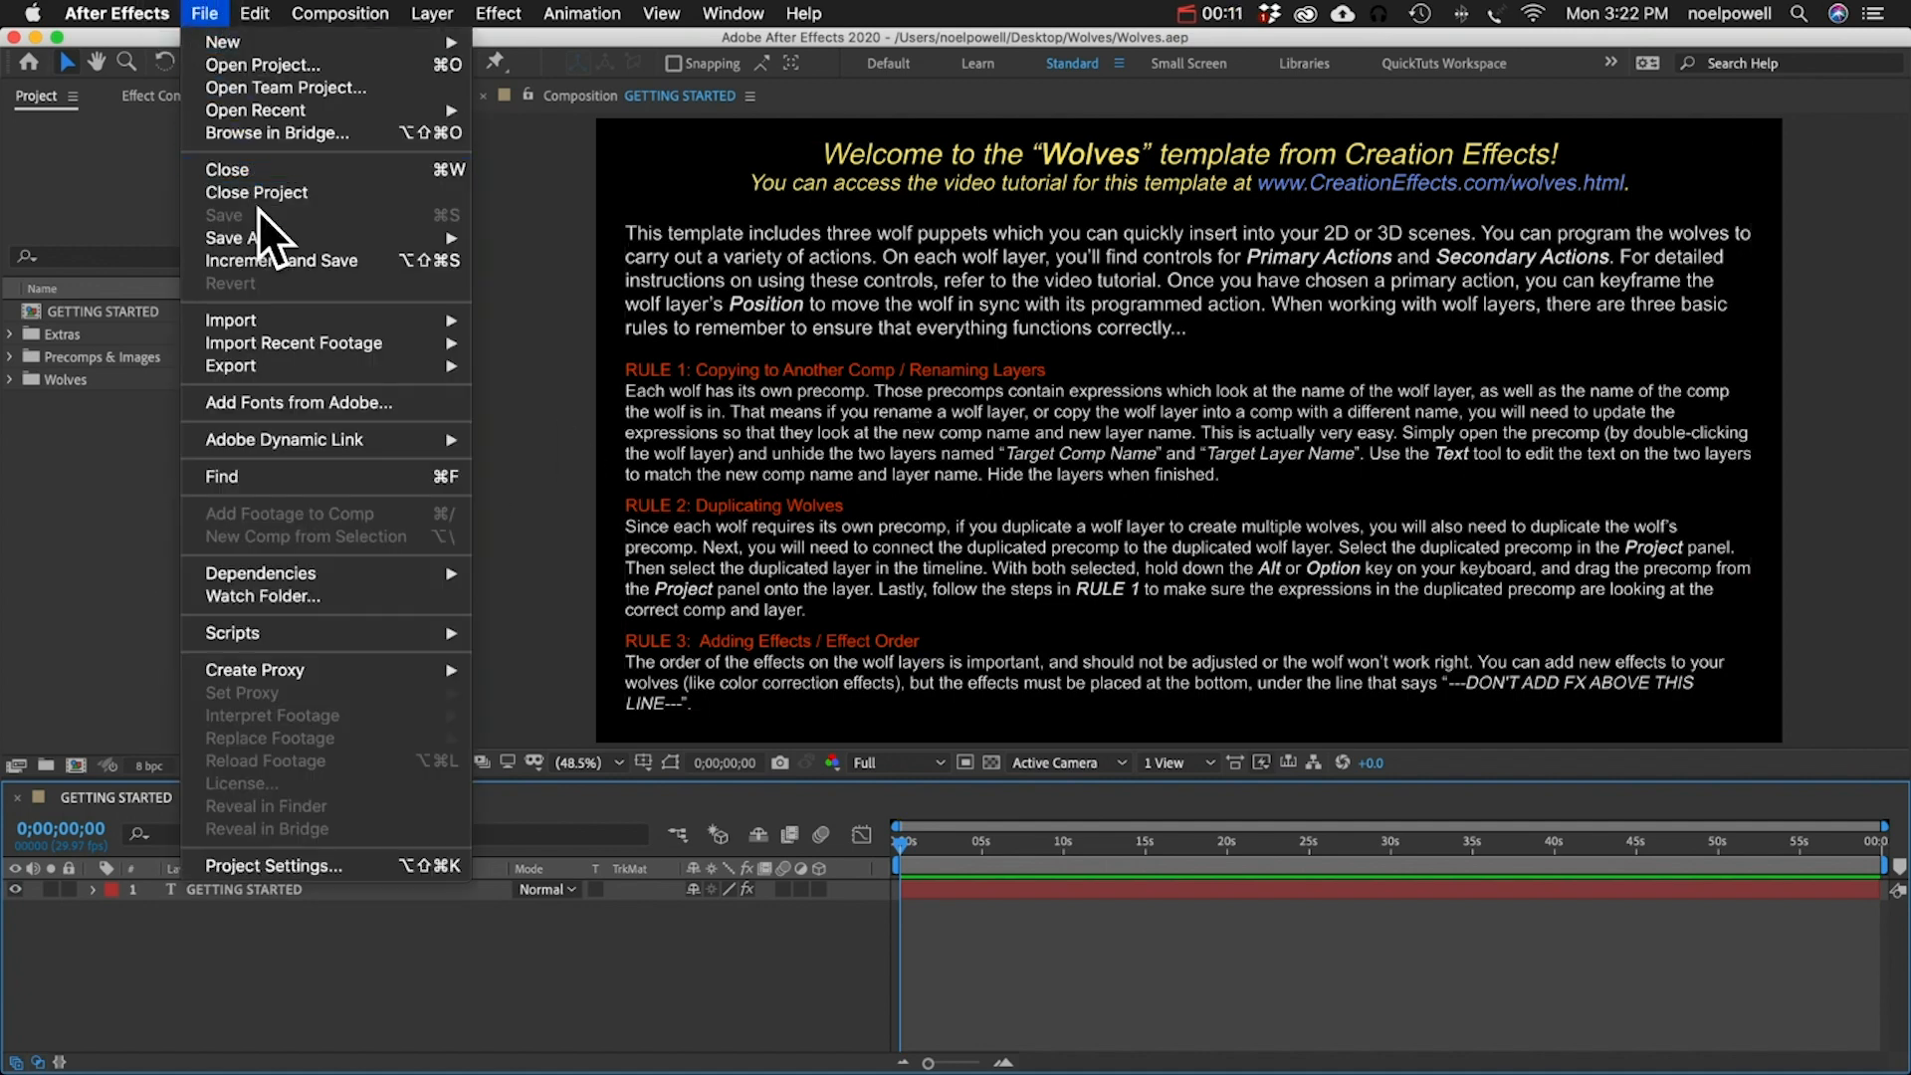
{"action": "mouse_move", "coordinate": [268, 321]}
{"action": "left_click", "coordinate": [518, 320]}
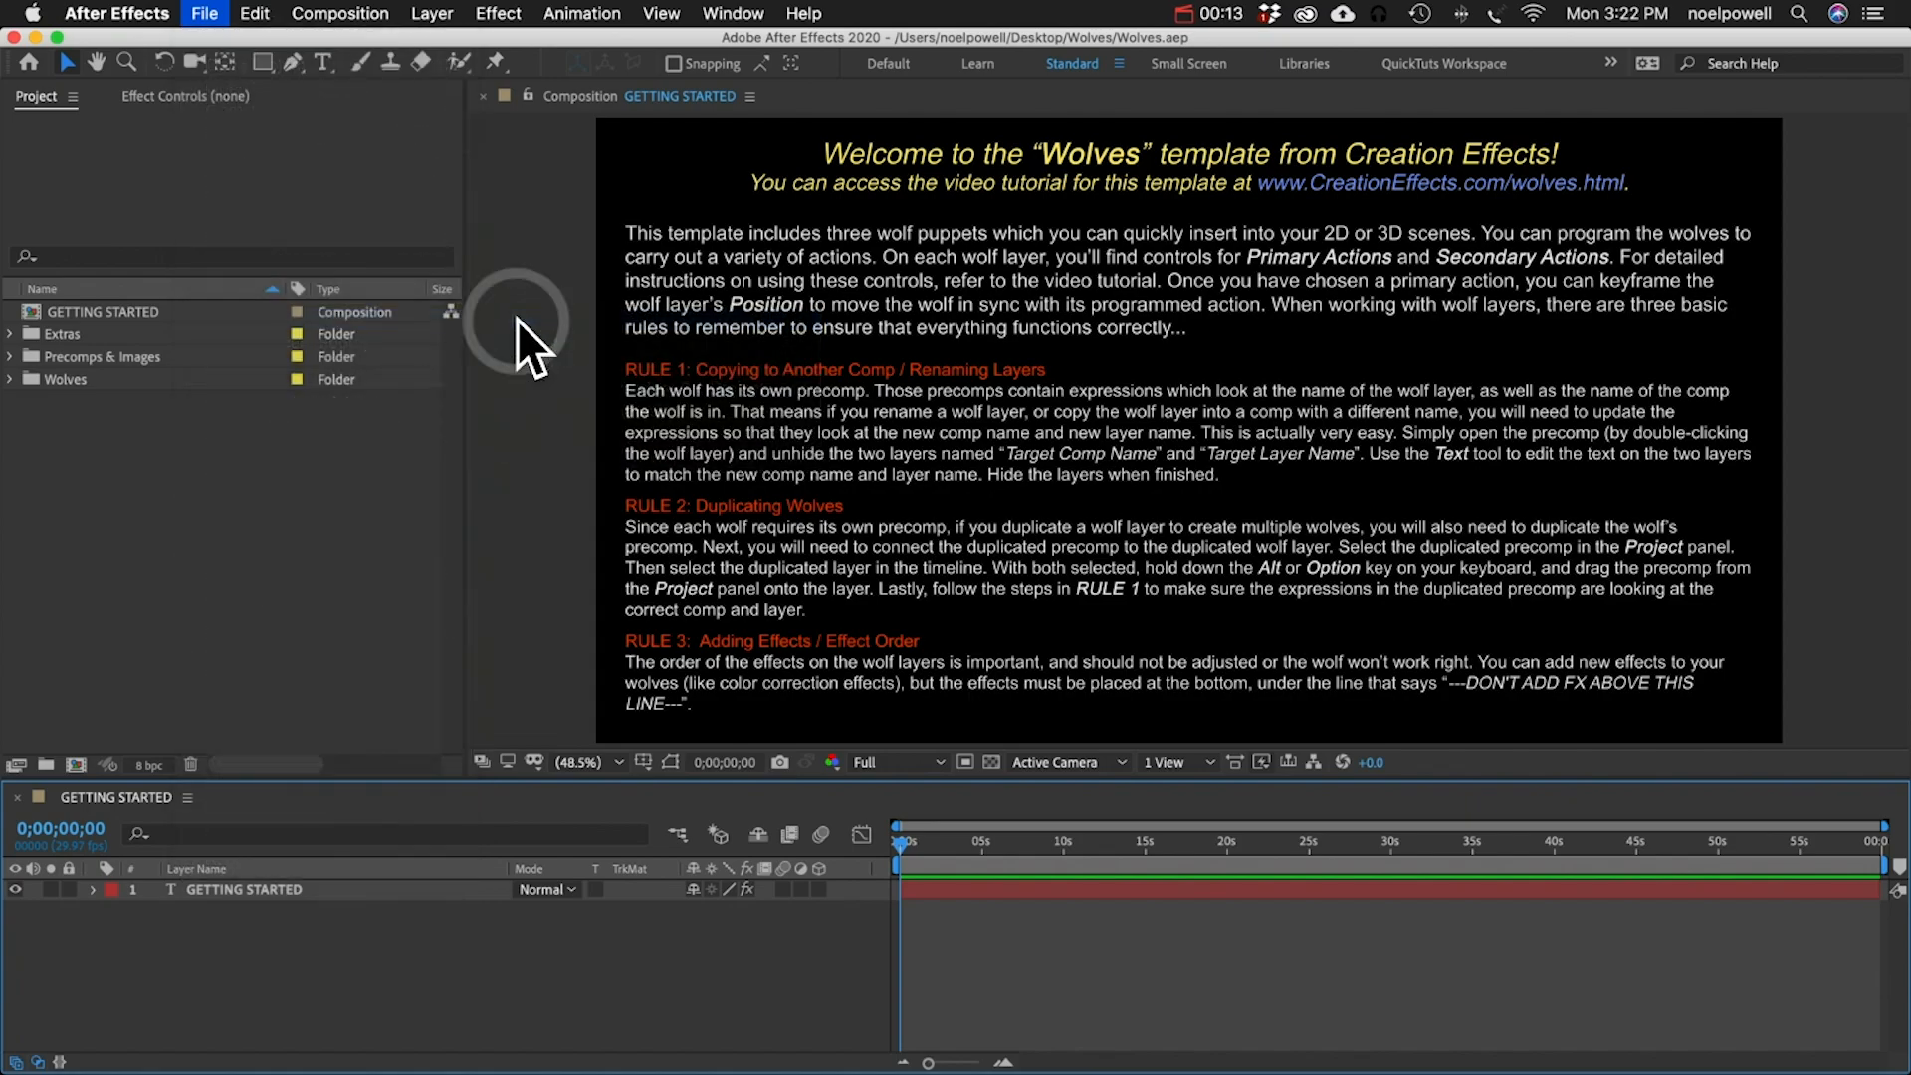
{"action": "left_click", "coordinate": [375, 132]}
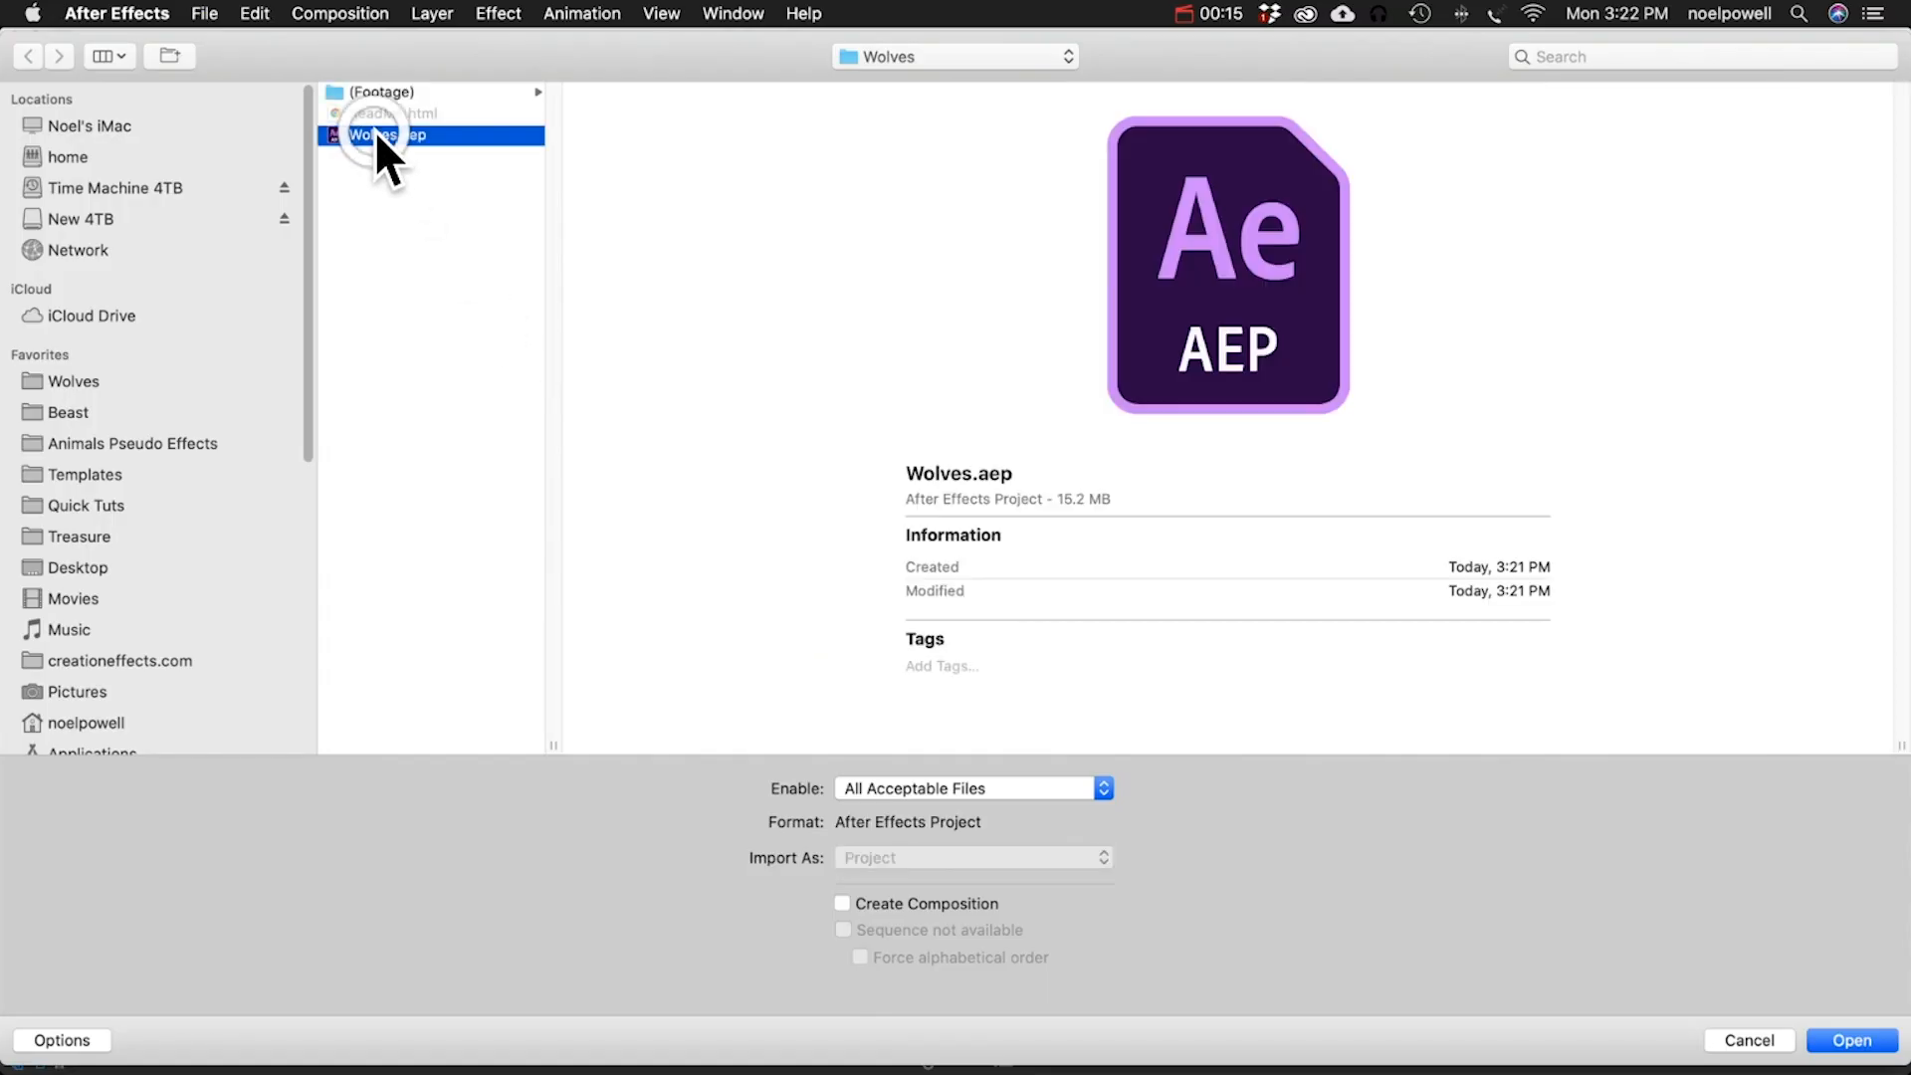
{"action": "left_click", "coordinate": [1849, 1040]}
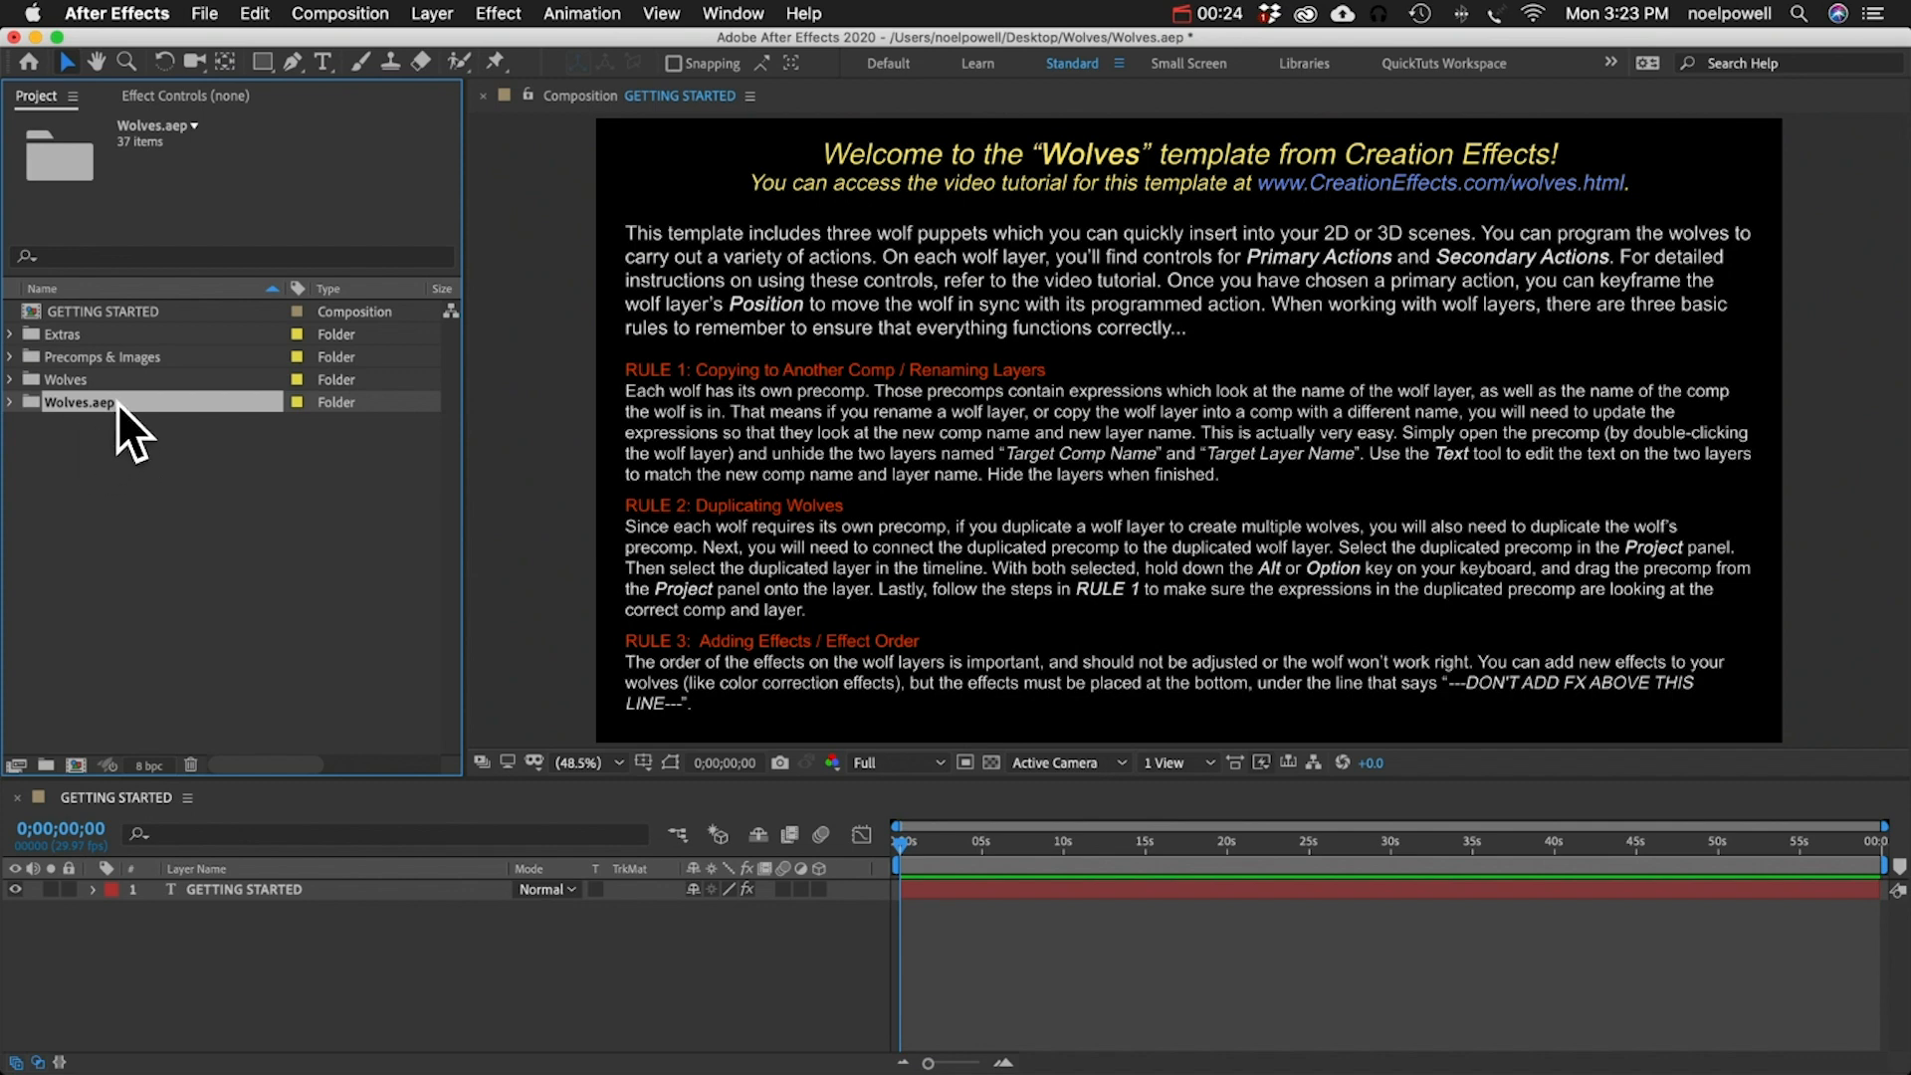
{"action": "key", "text": "BackSpace"}
{"action": "key", "text": "Return"}
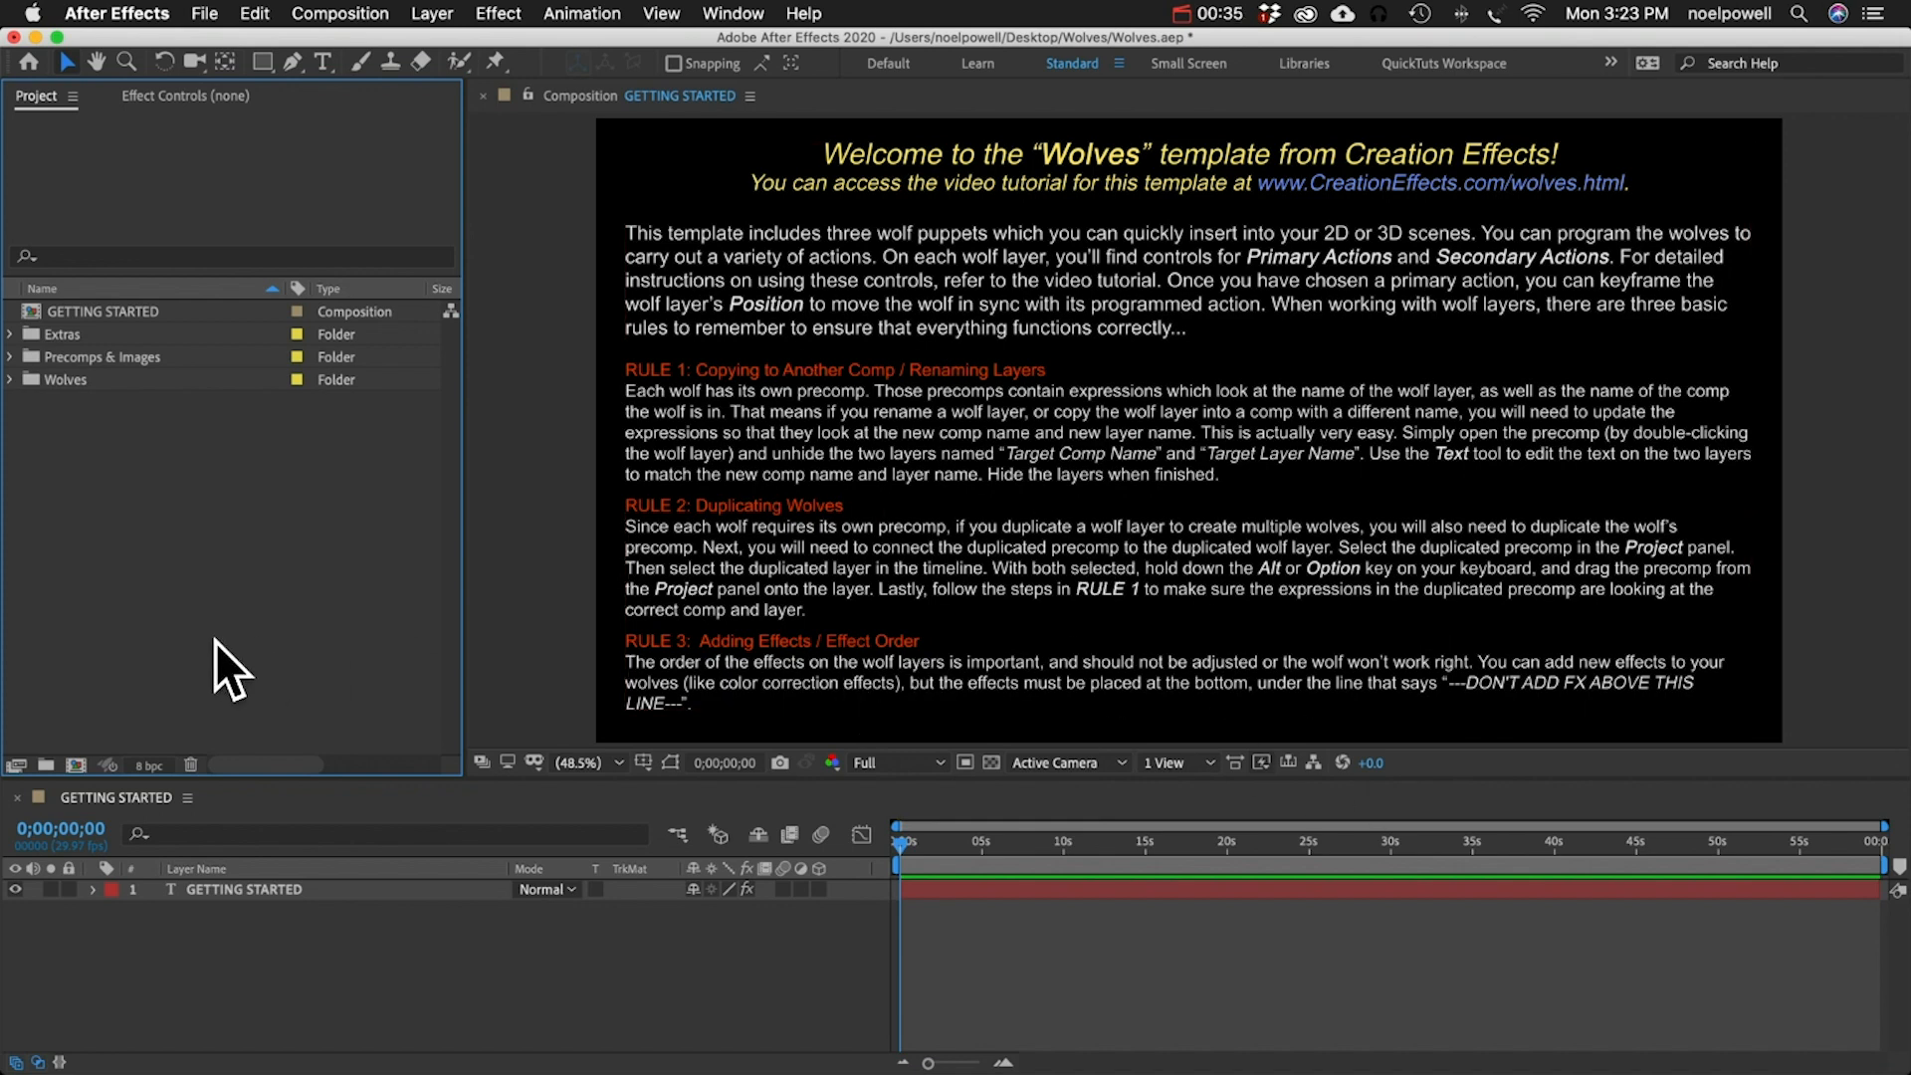
- Open the White Wolf composition from the Wolves folder and add Background.jpg beneath the wolf layer
{"action": "left_click", "coordinate": [10, 380]}
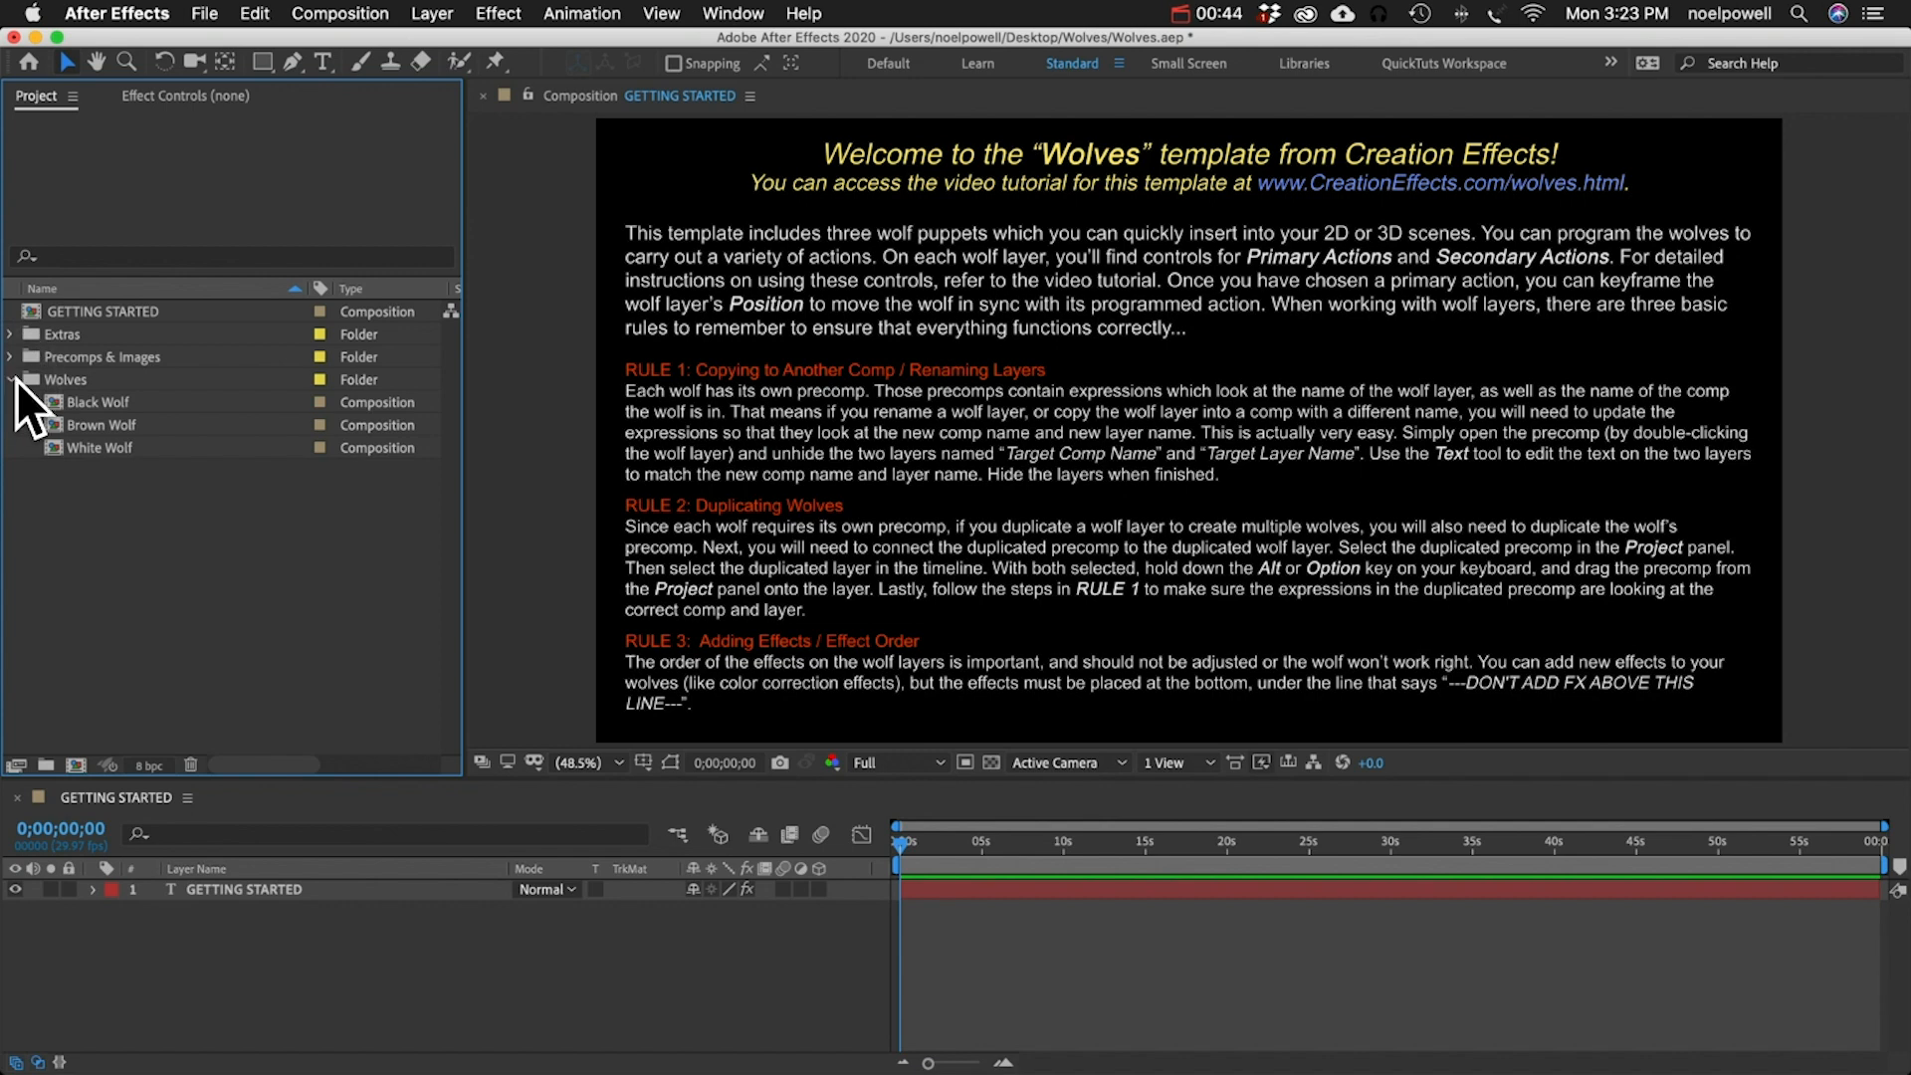
{"action": "double_click", "coordinate": [99, 446]}
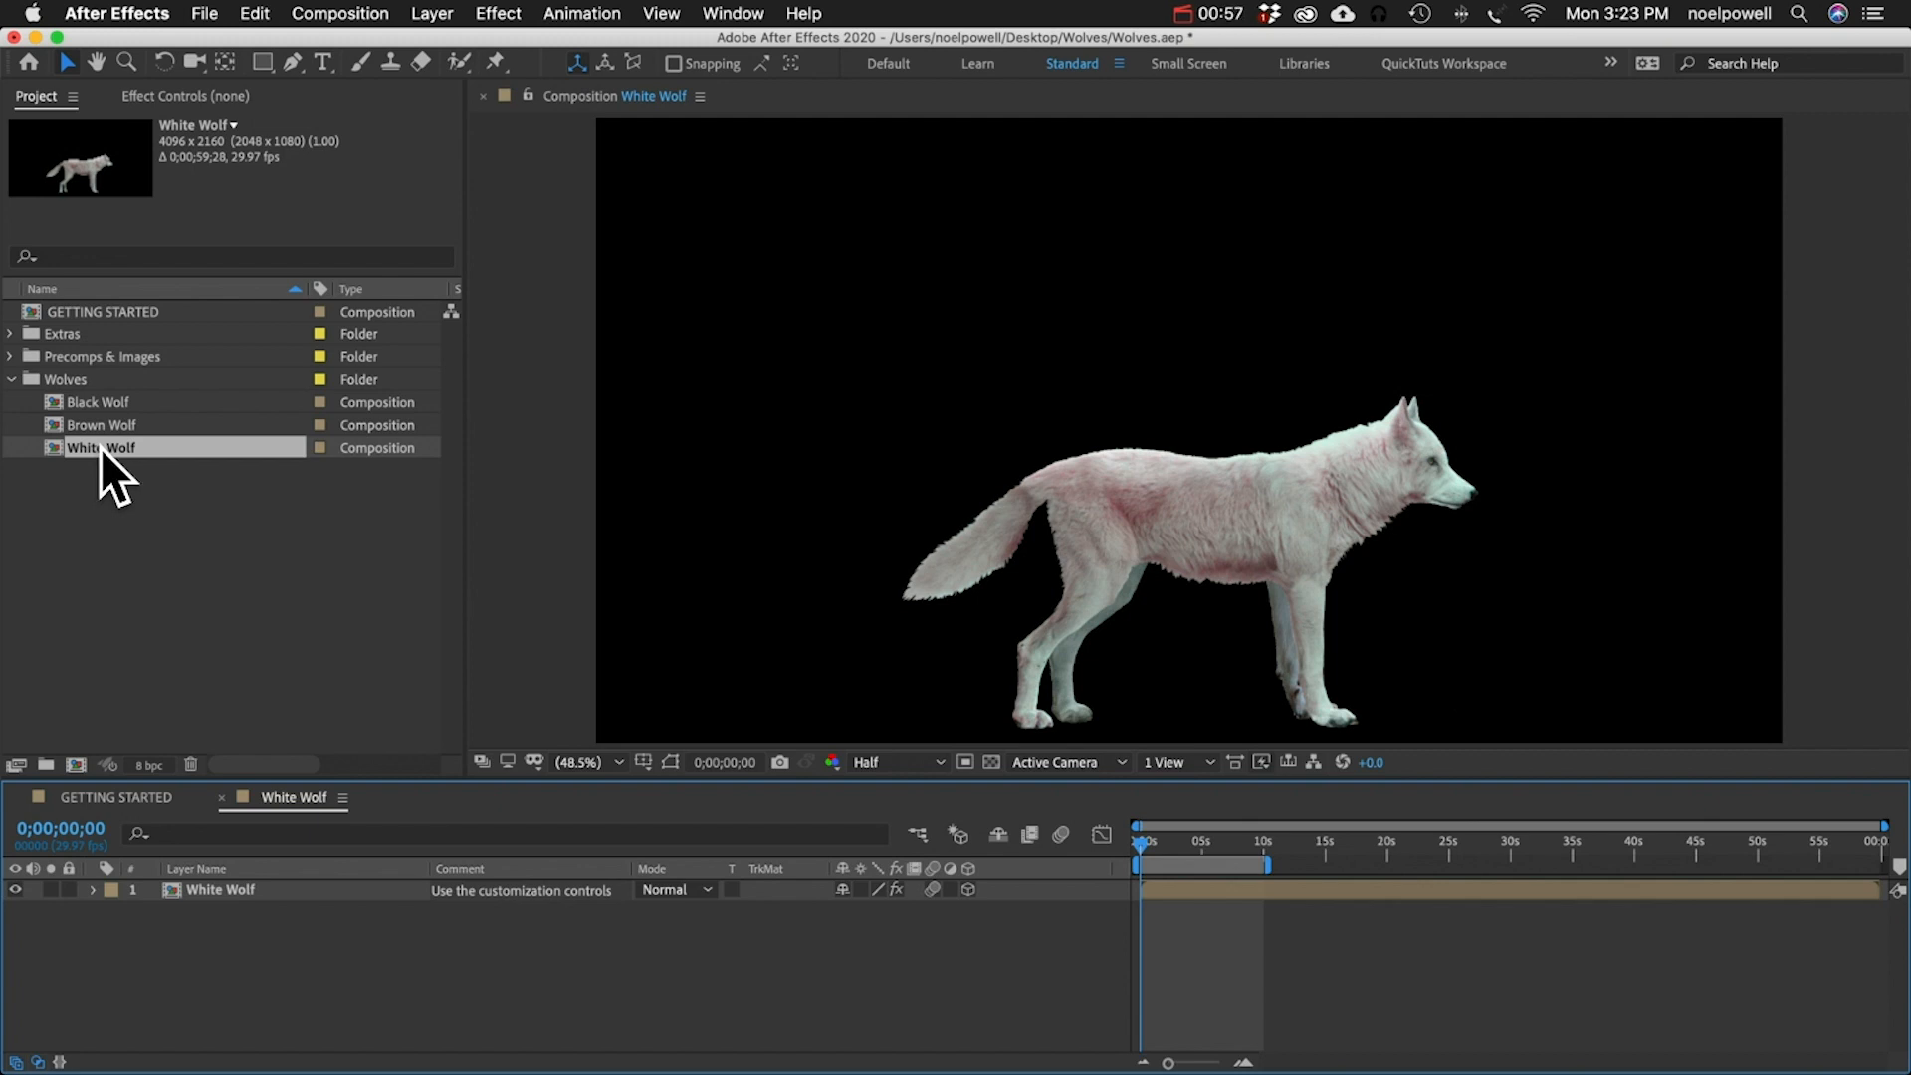
{"action": "left_click", "coordinate": [11, 356]}
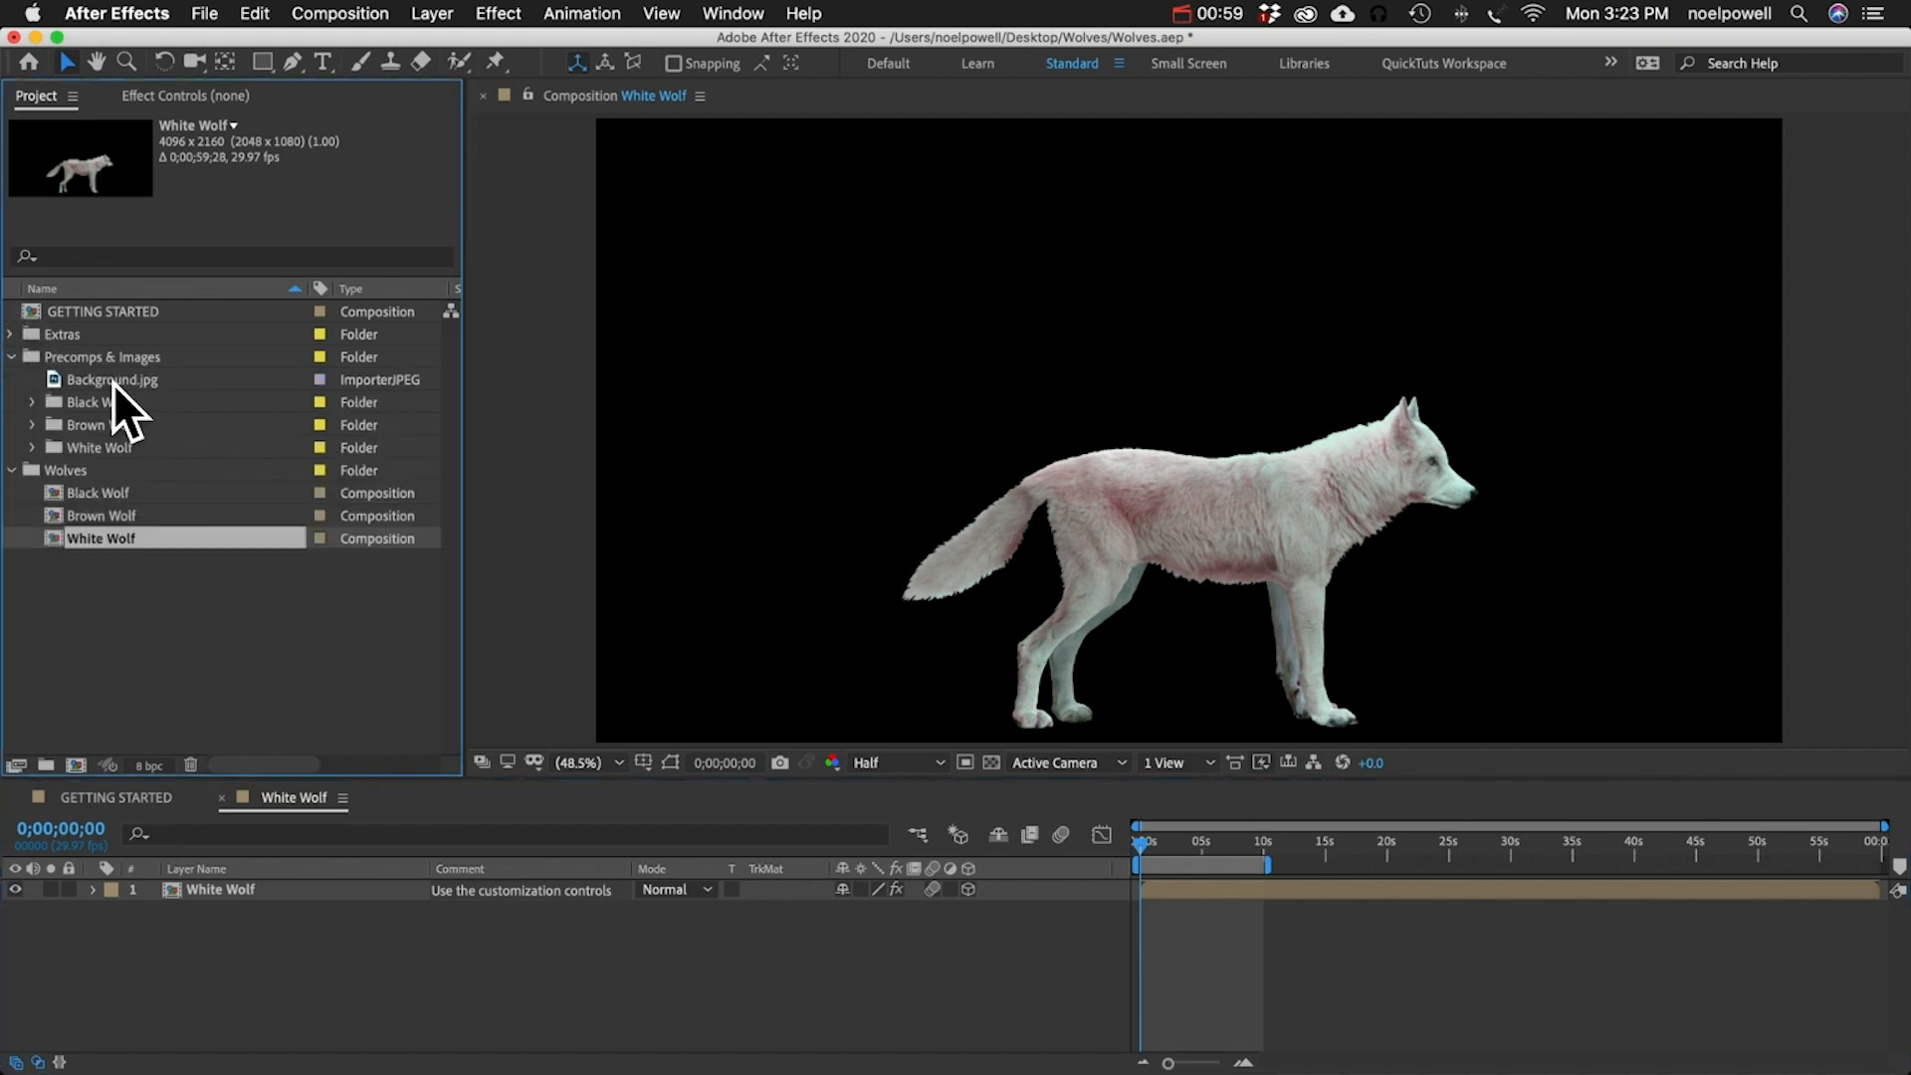
{"action": "left_click", "coordinate": [114, 383]}
{"action": "left_click_drag", "start_coordinate": [110, 381], "coordinate": [243, 959]}
- Scale down the Background.jpg layer and move it upward so the road fills the lower part of the frame
{"action": "key", "text": "s"}
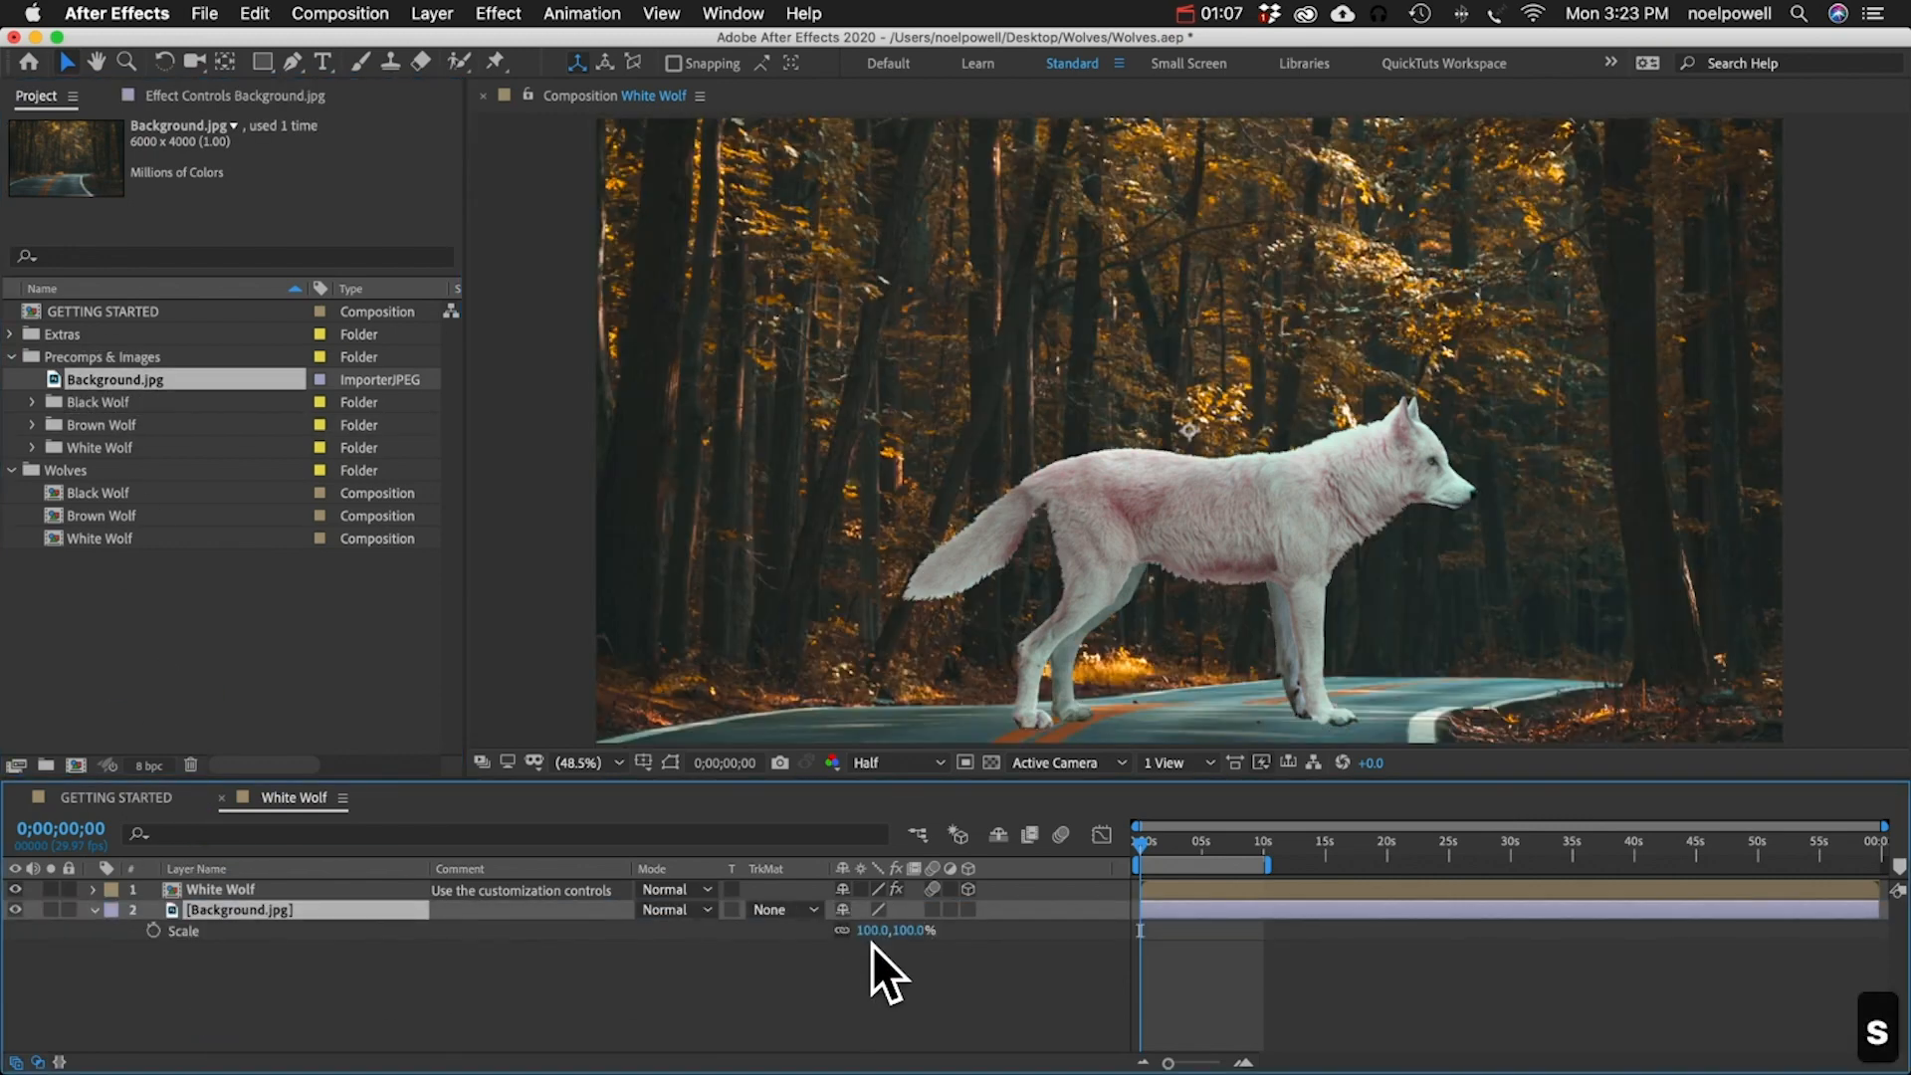
{"action": "left_click_drag", "start_coordinate": [867, 938], "coordinate": [842, 937]}
{"action": "left_click_drag", "start_coordinate": [878, 468], "coordinate": [879, 365]}
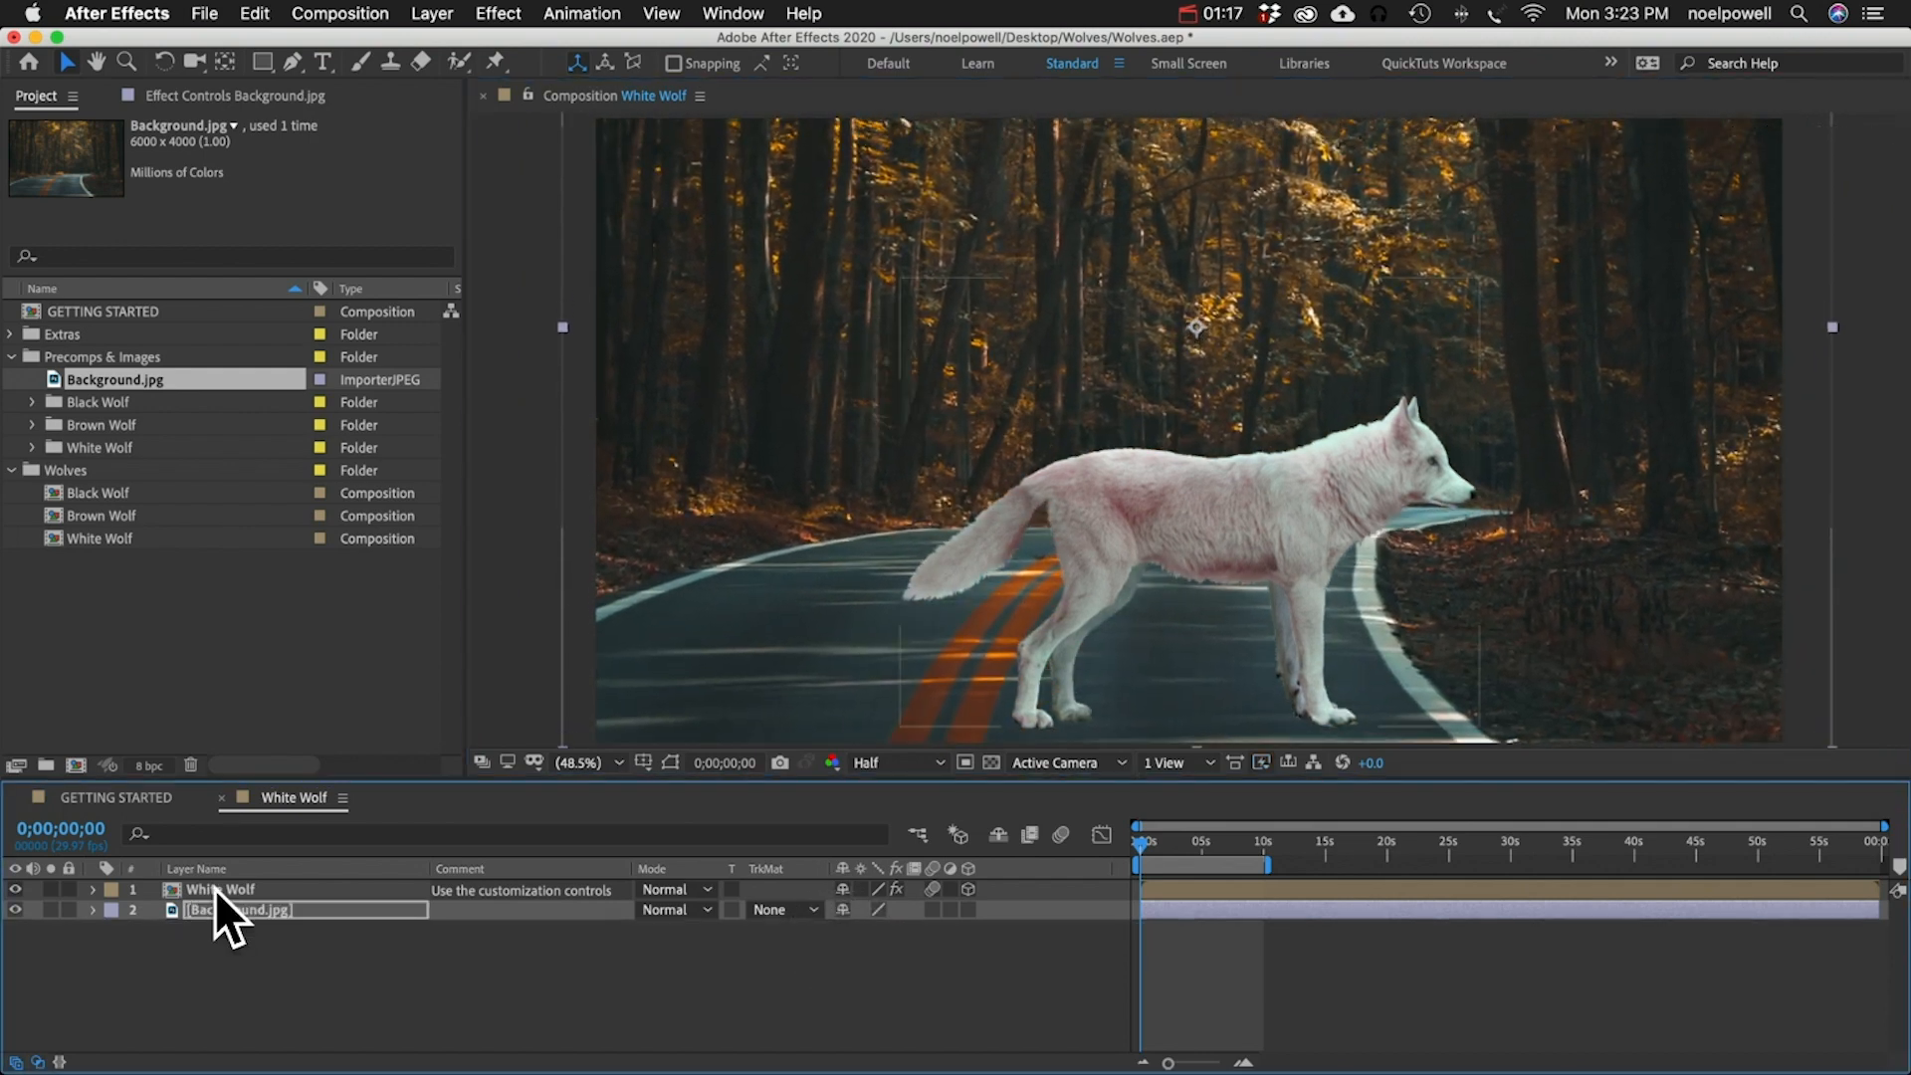
- Show the effect controls of the White Wolf layer
{"action": "left_click", "coordinate": [215, 887]}
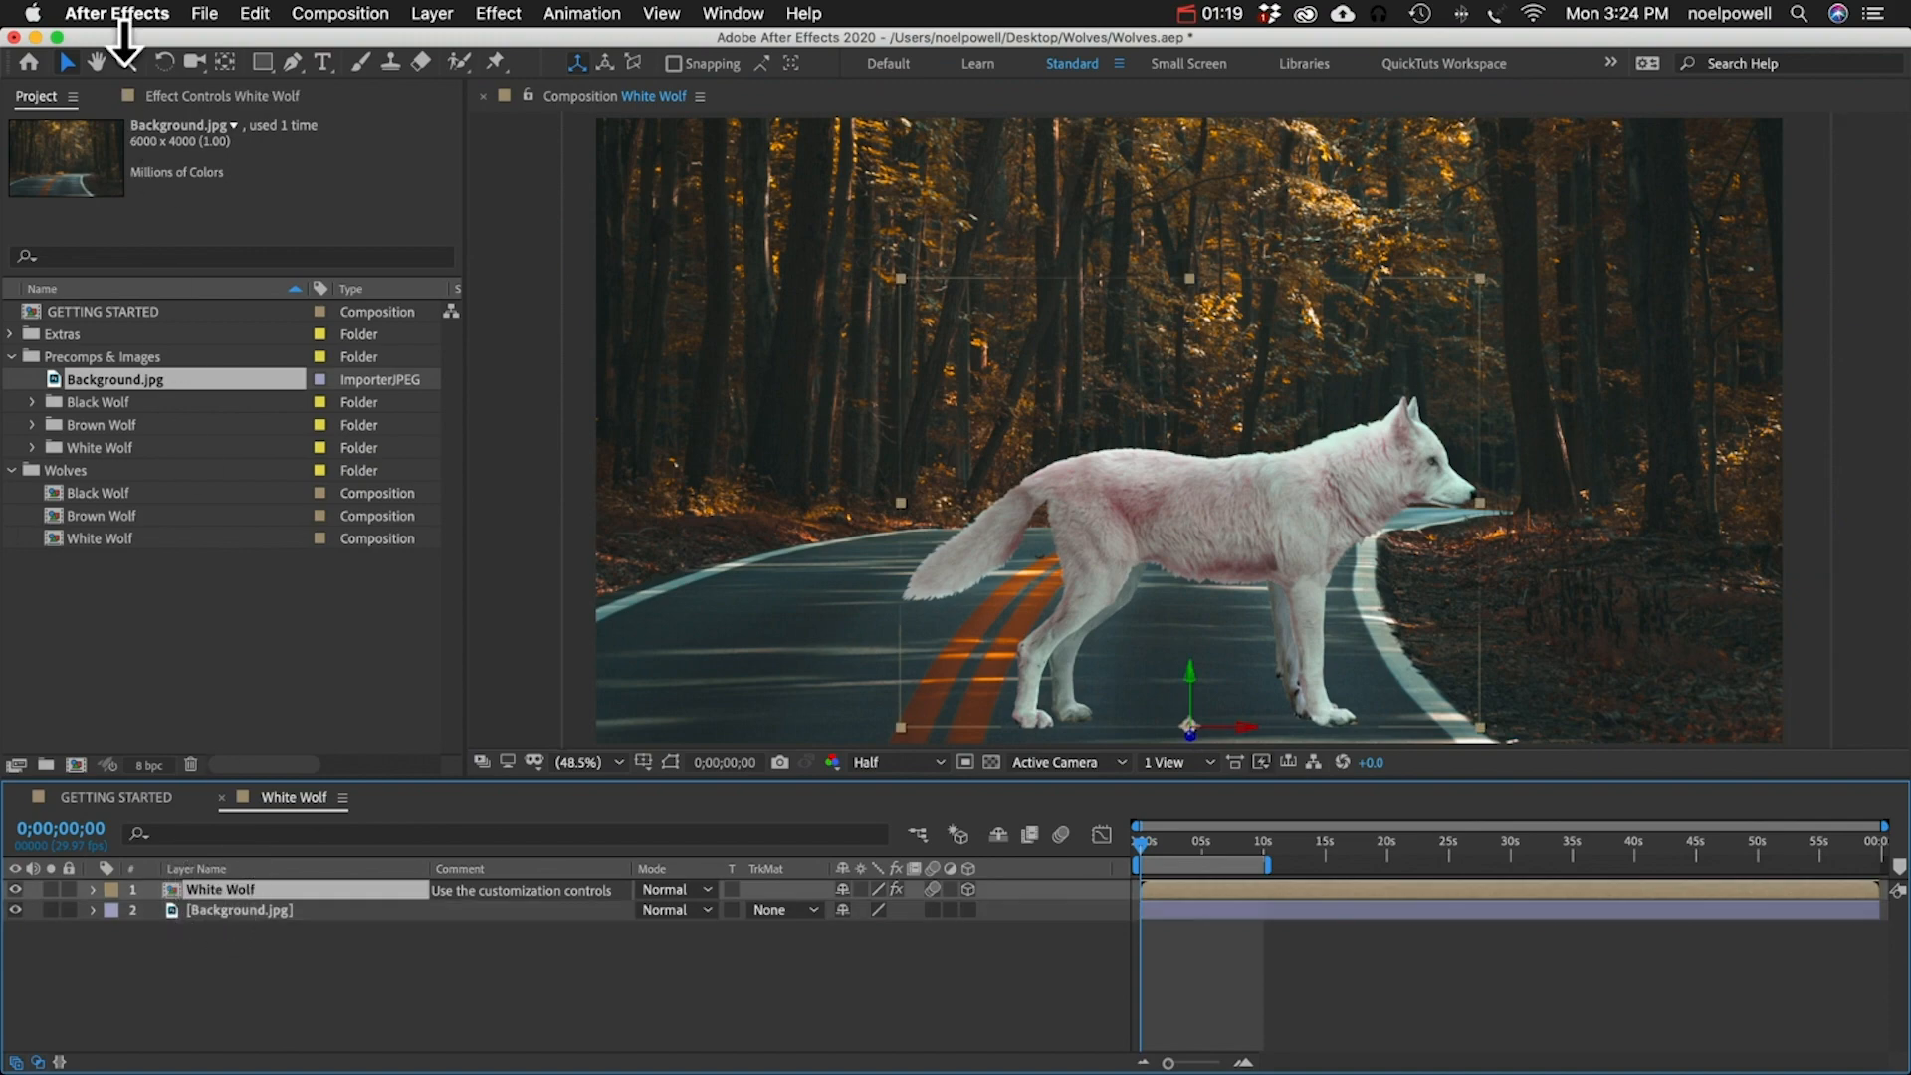
{"action": "left_click", "coordinate": [197, 92]}
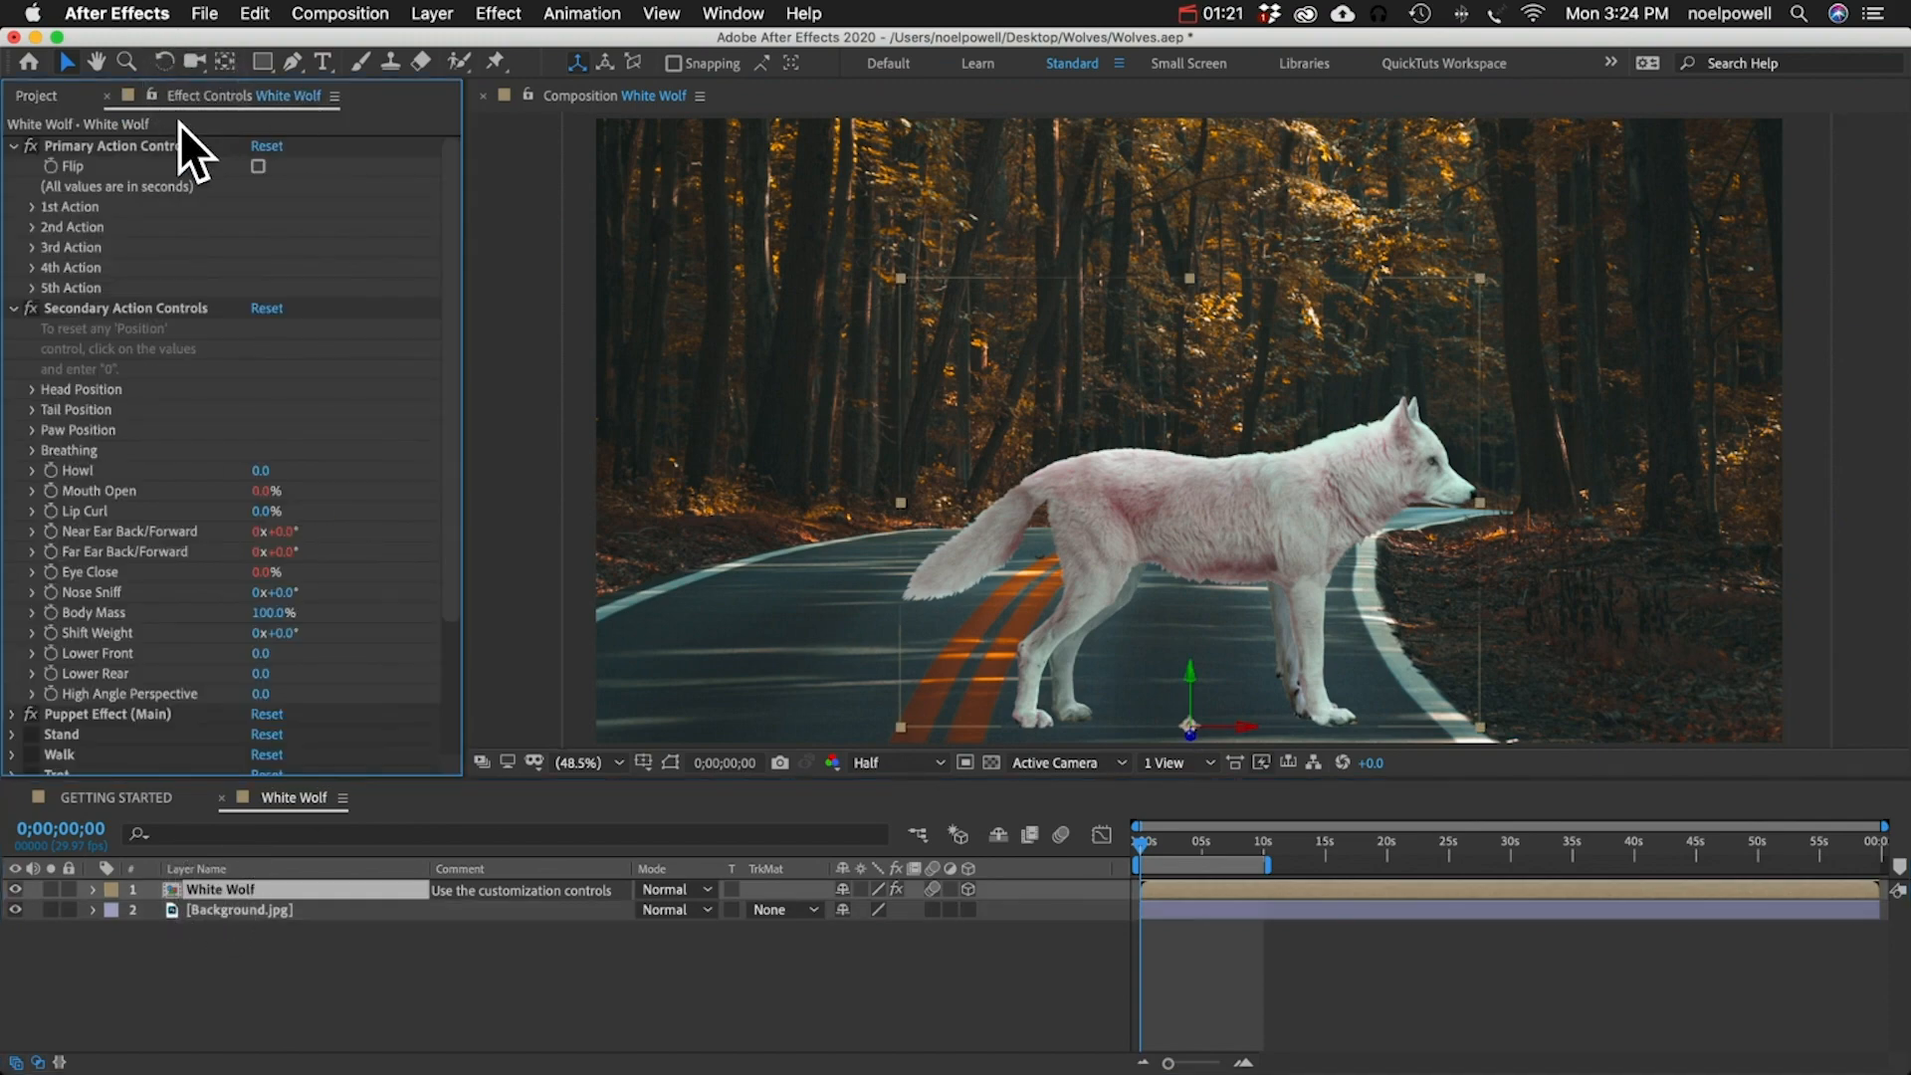
{"action": "left_click", "coordinate": [756, 12]}
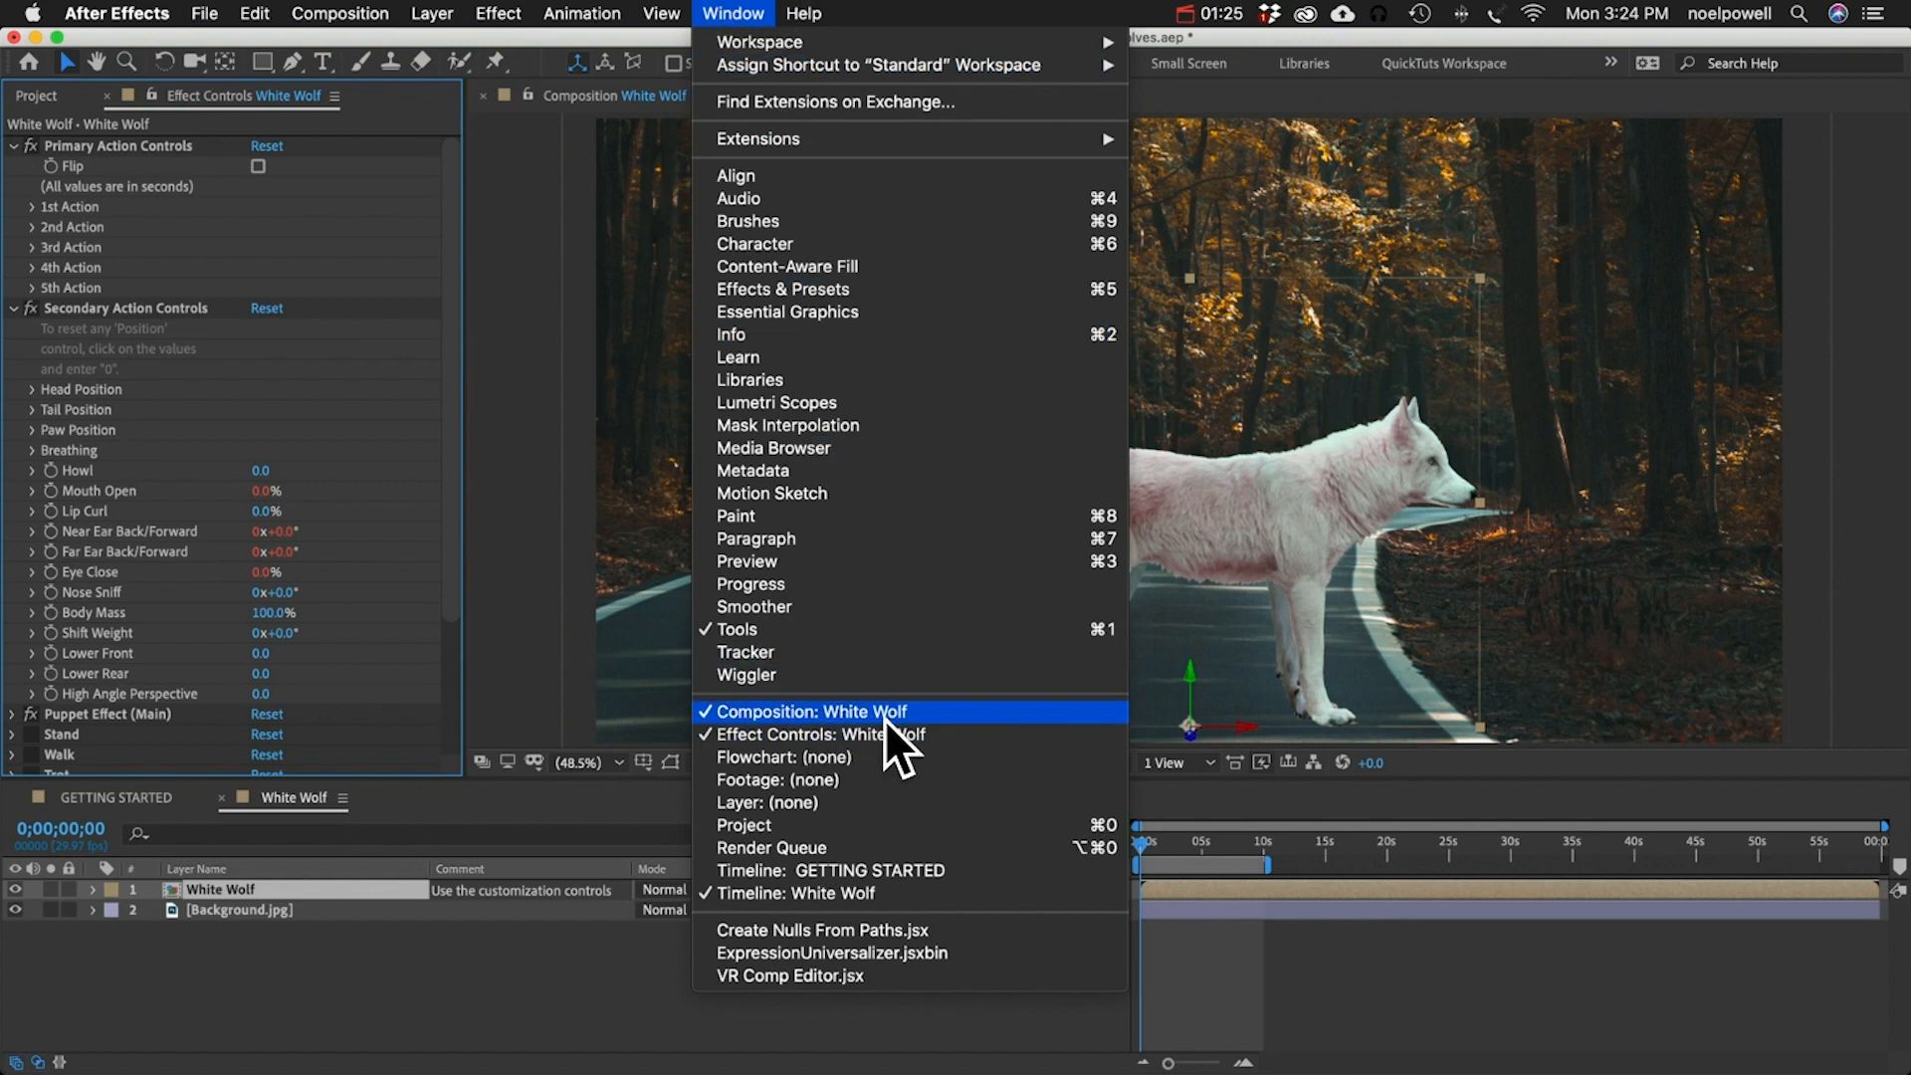
{"action": "left_click", "coordinate": [183, 307]}
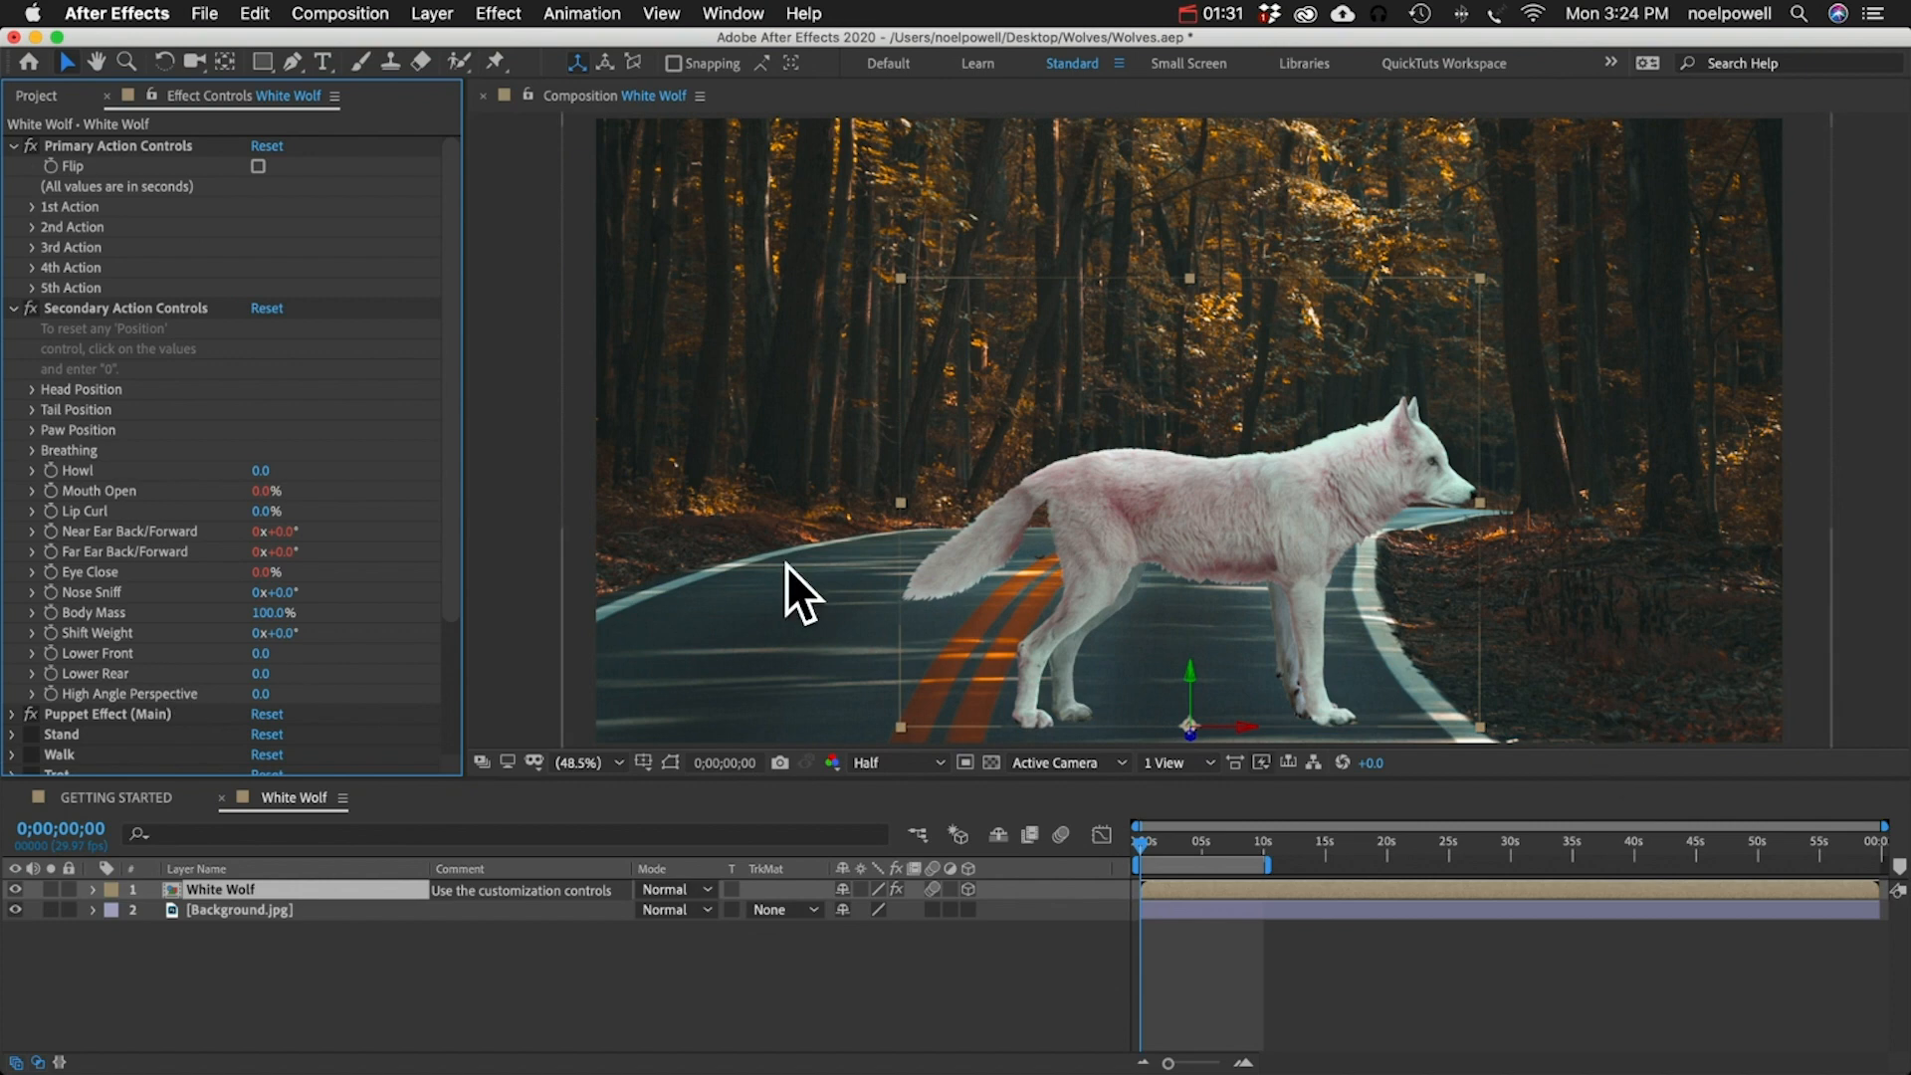
- Set the wolf's 1st Action to Walk with a duration of 10 seconds
{"action": "left_click", "coordinate": [27, 205]}
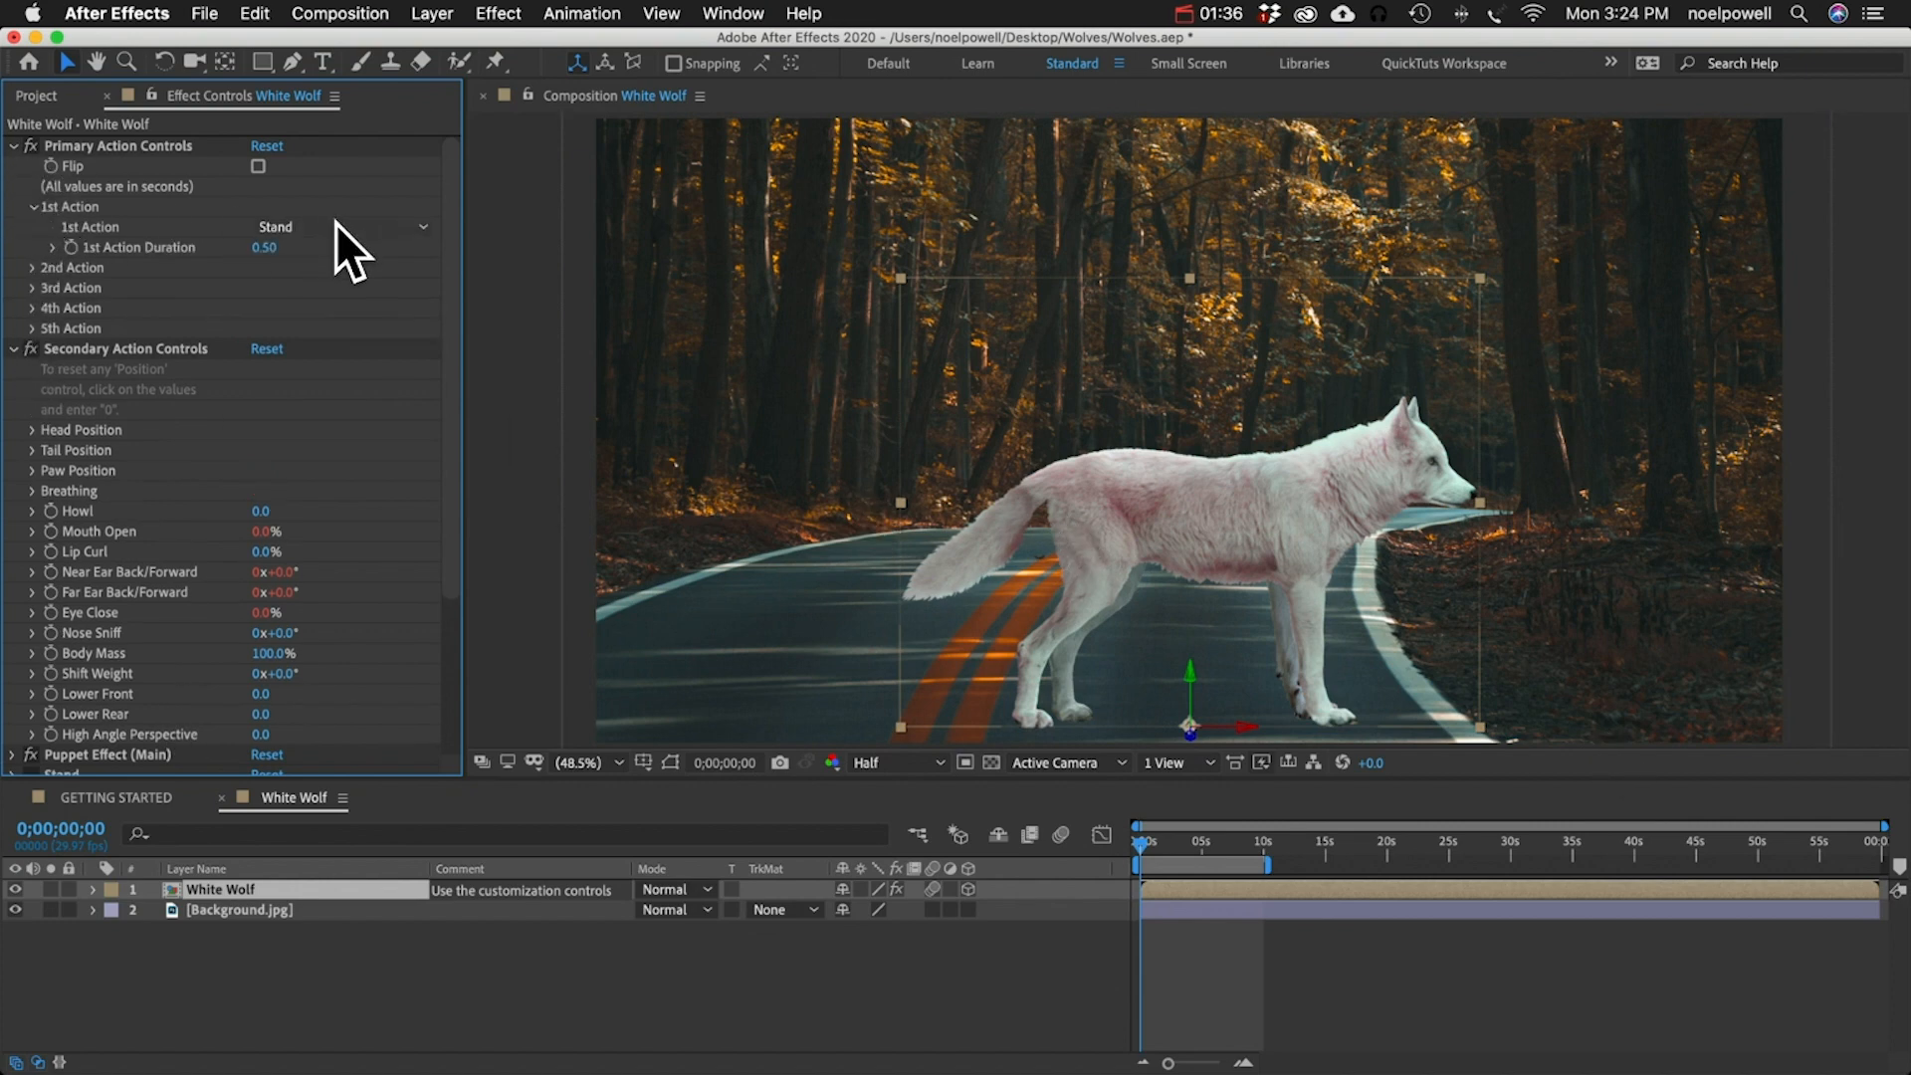
{"action": "left_click", "coordinate": [337, 223]}
{"action": "left_click", "coordinate": [326, 272]}
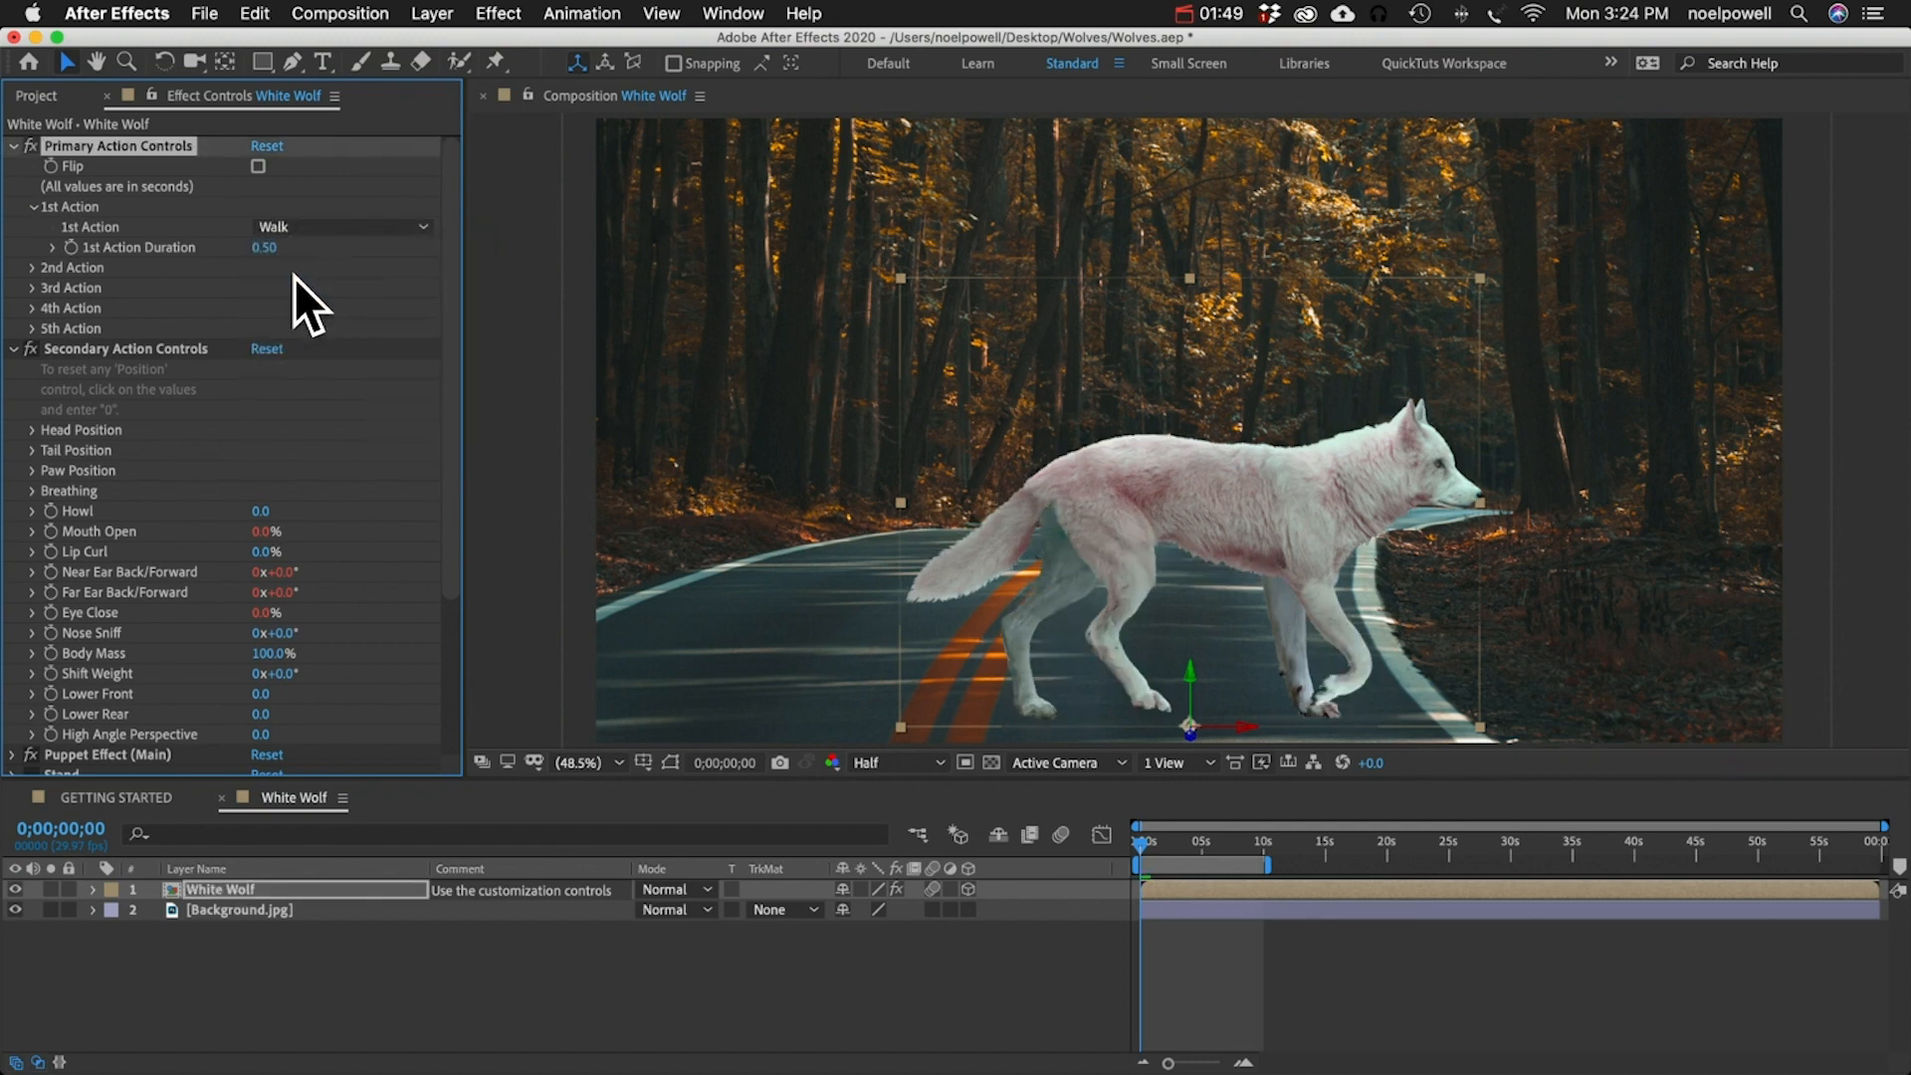
{"action": "left_click", "coordinate": [265, 247]}
{"action": "type", "text": "10"}
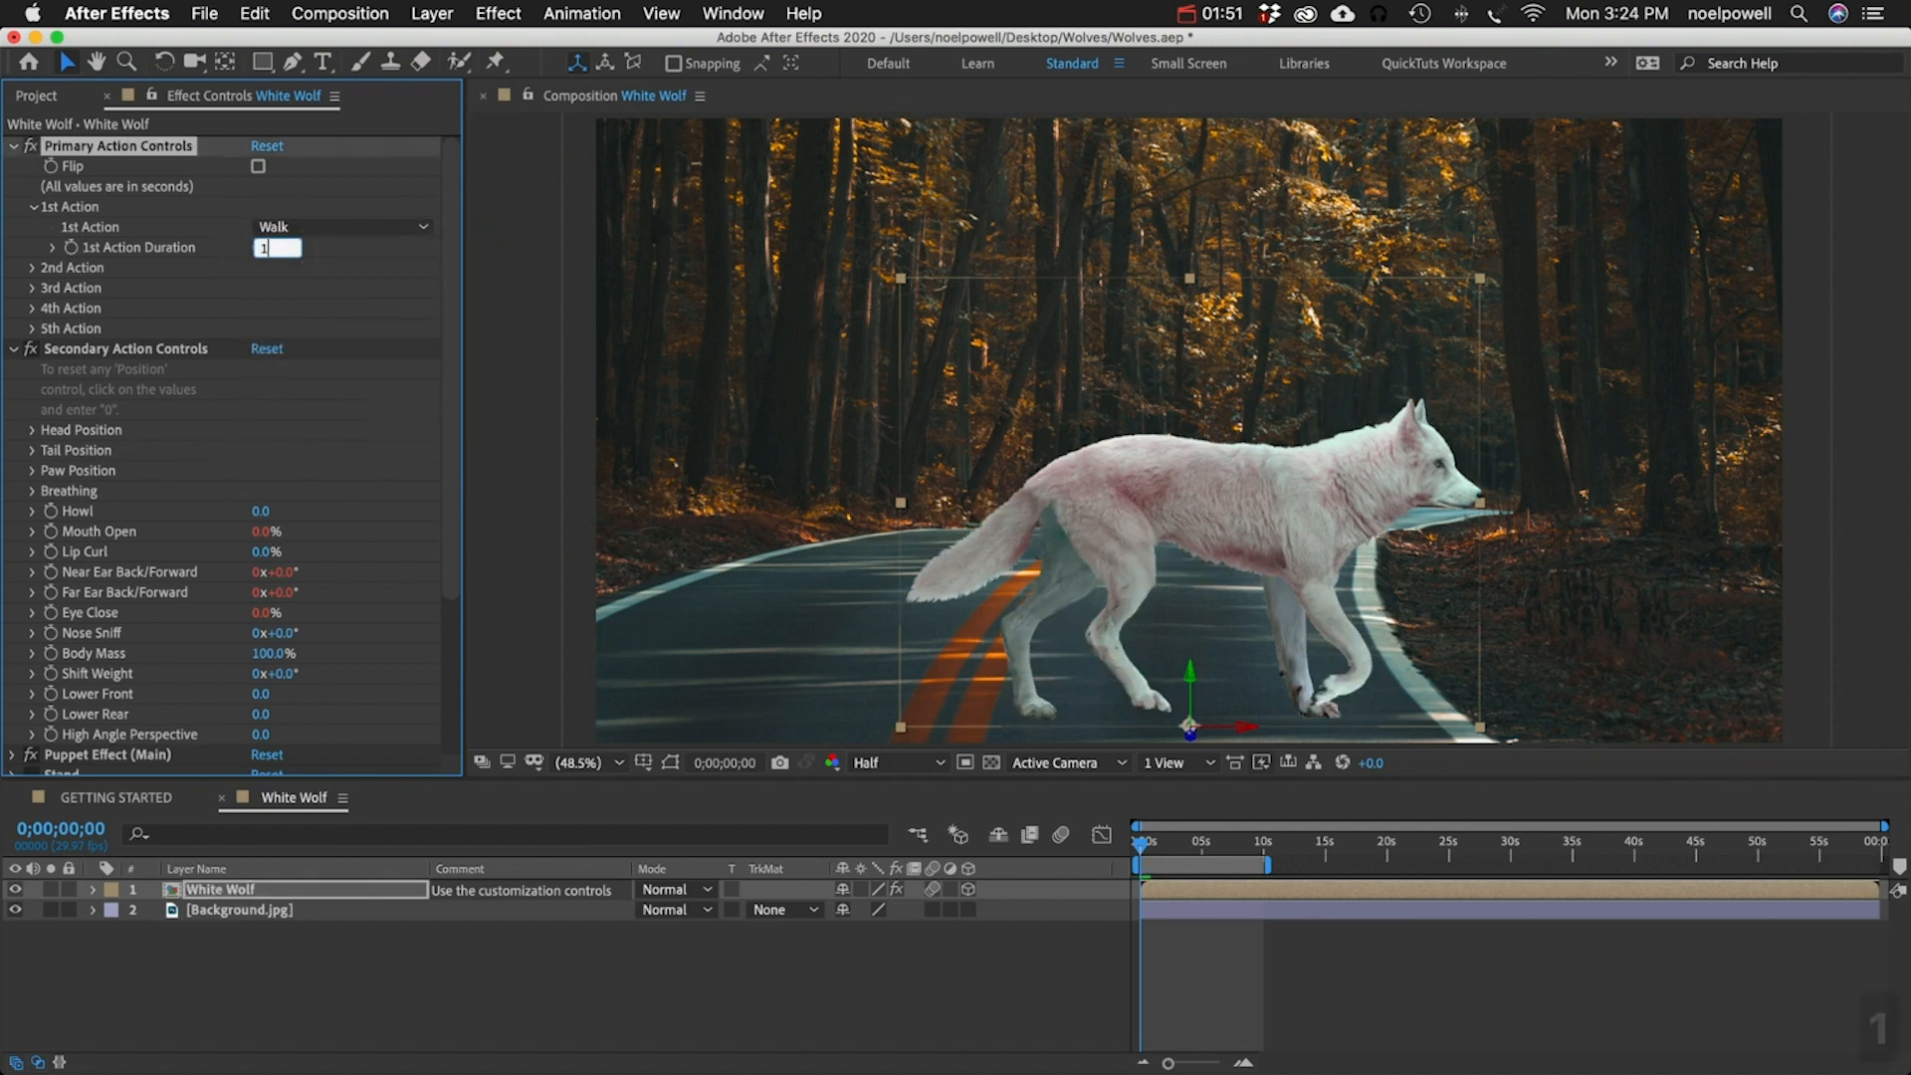
{"action": "key", "text": "Return"}
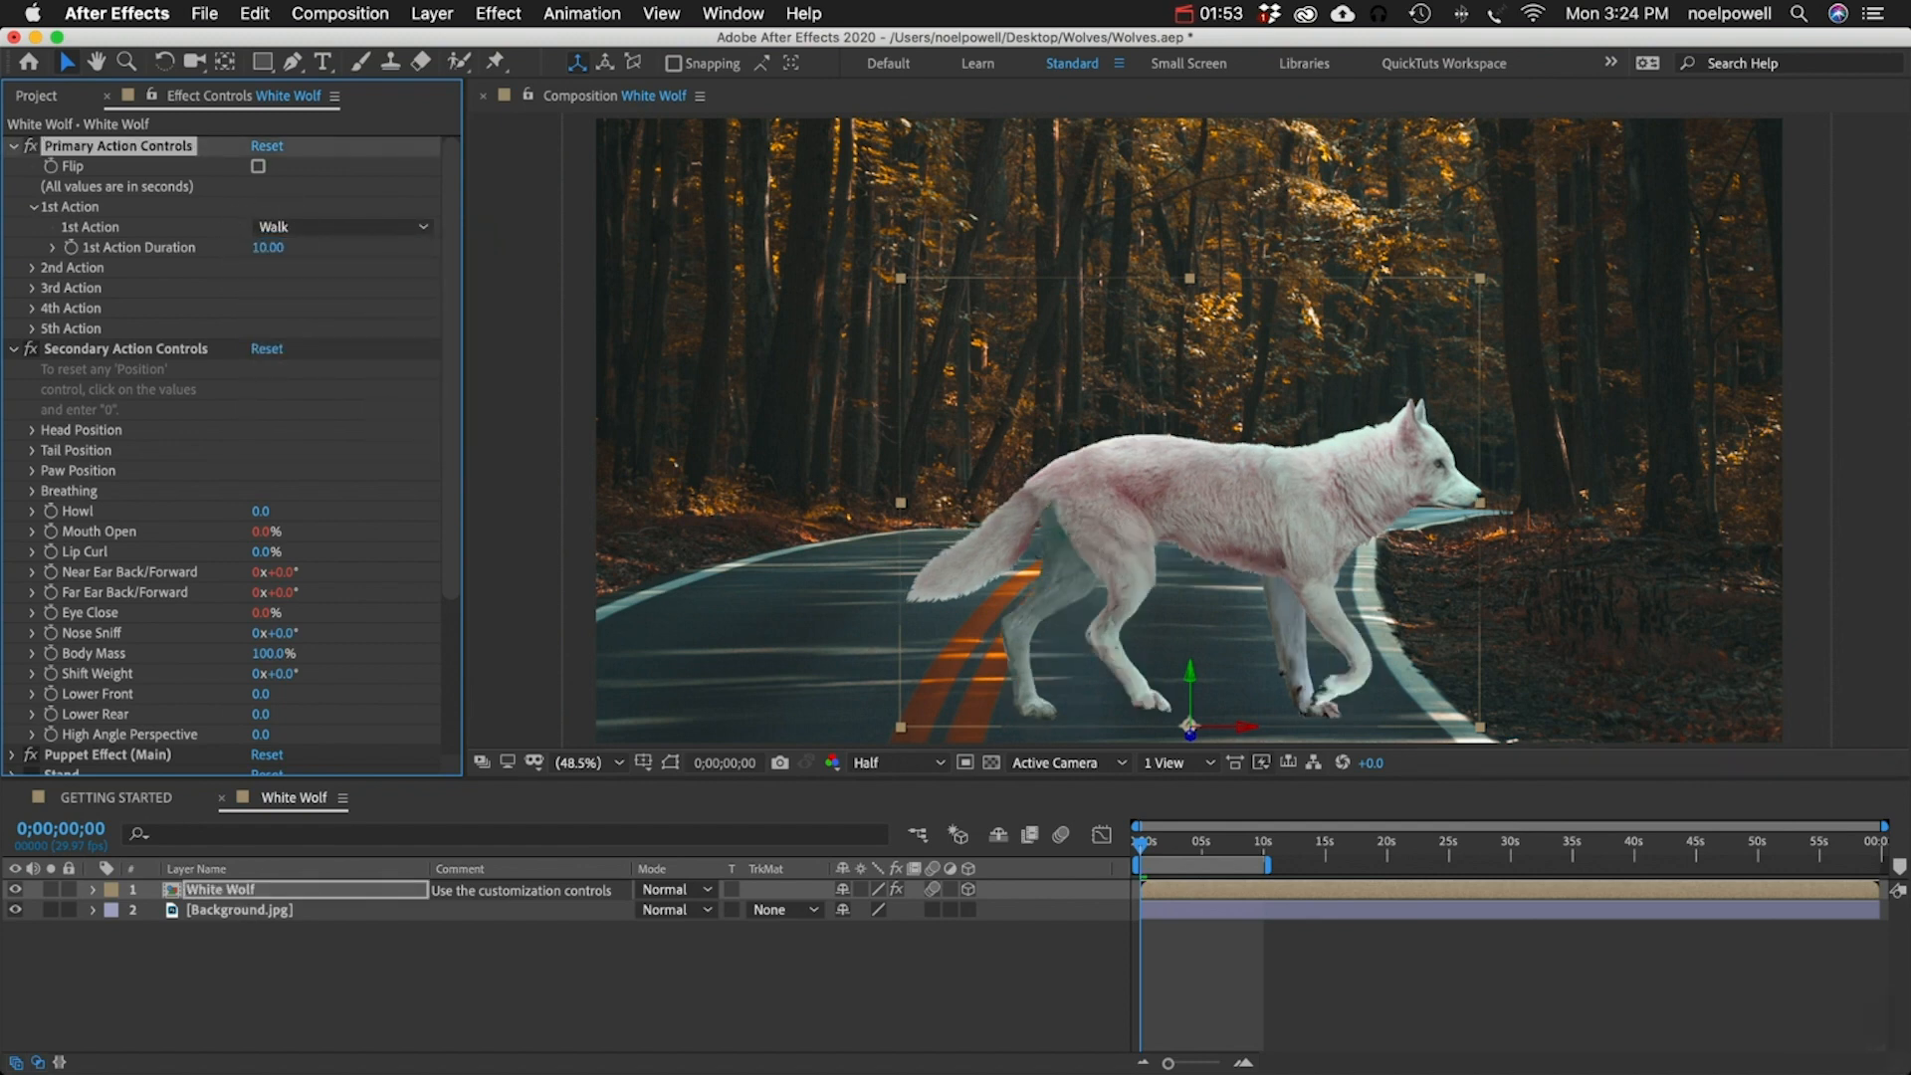
- Play back the wolf's walk cycle in the composition preview
{"action": "key", "text": "space"}
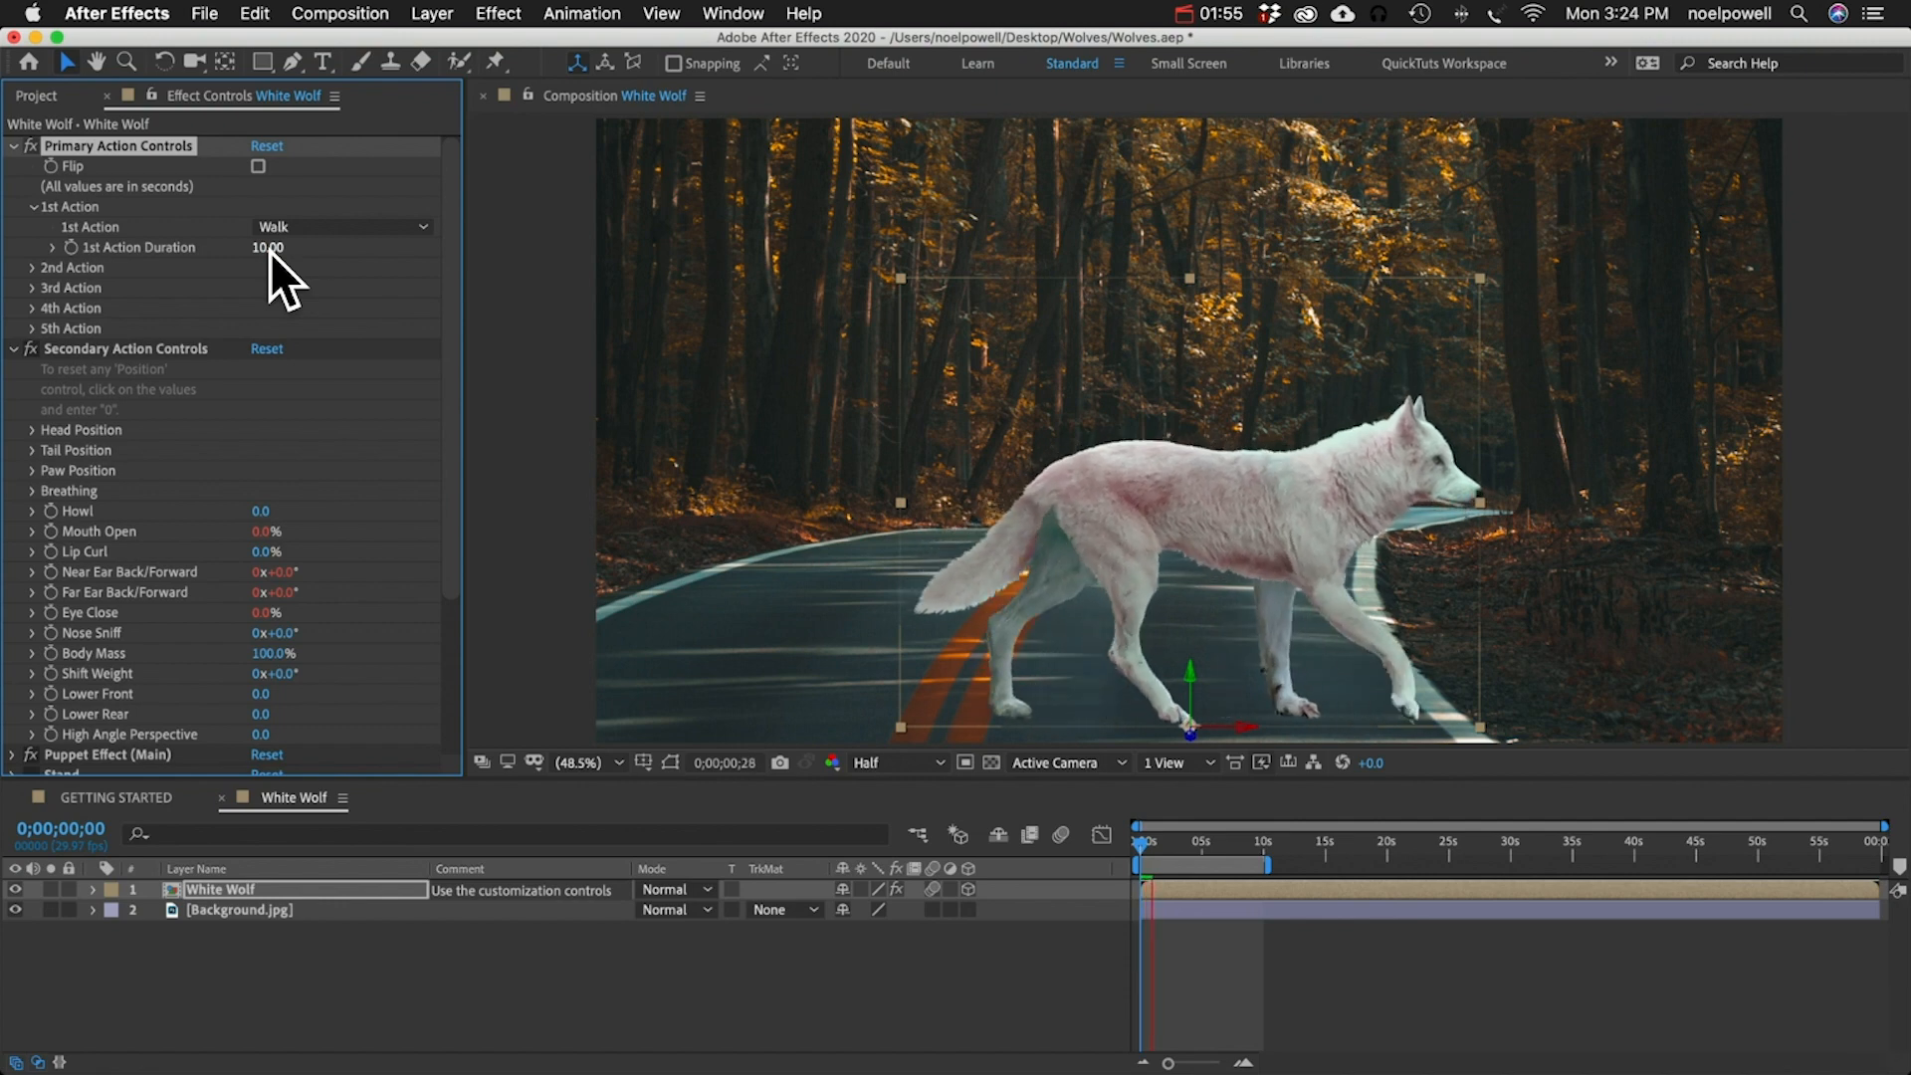
{"action": "key", "text": "space"}
{"action": "key", "text": "space"}
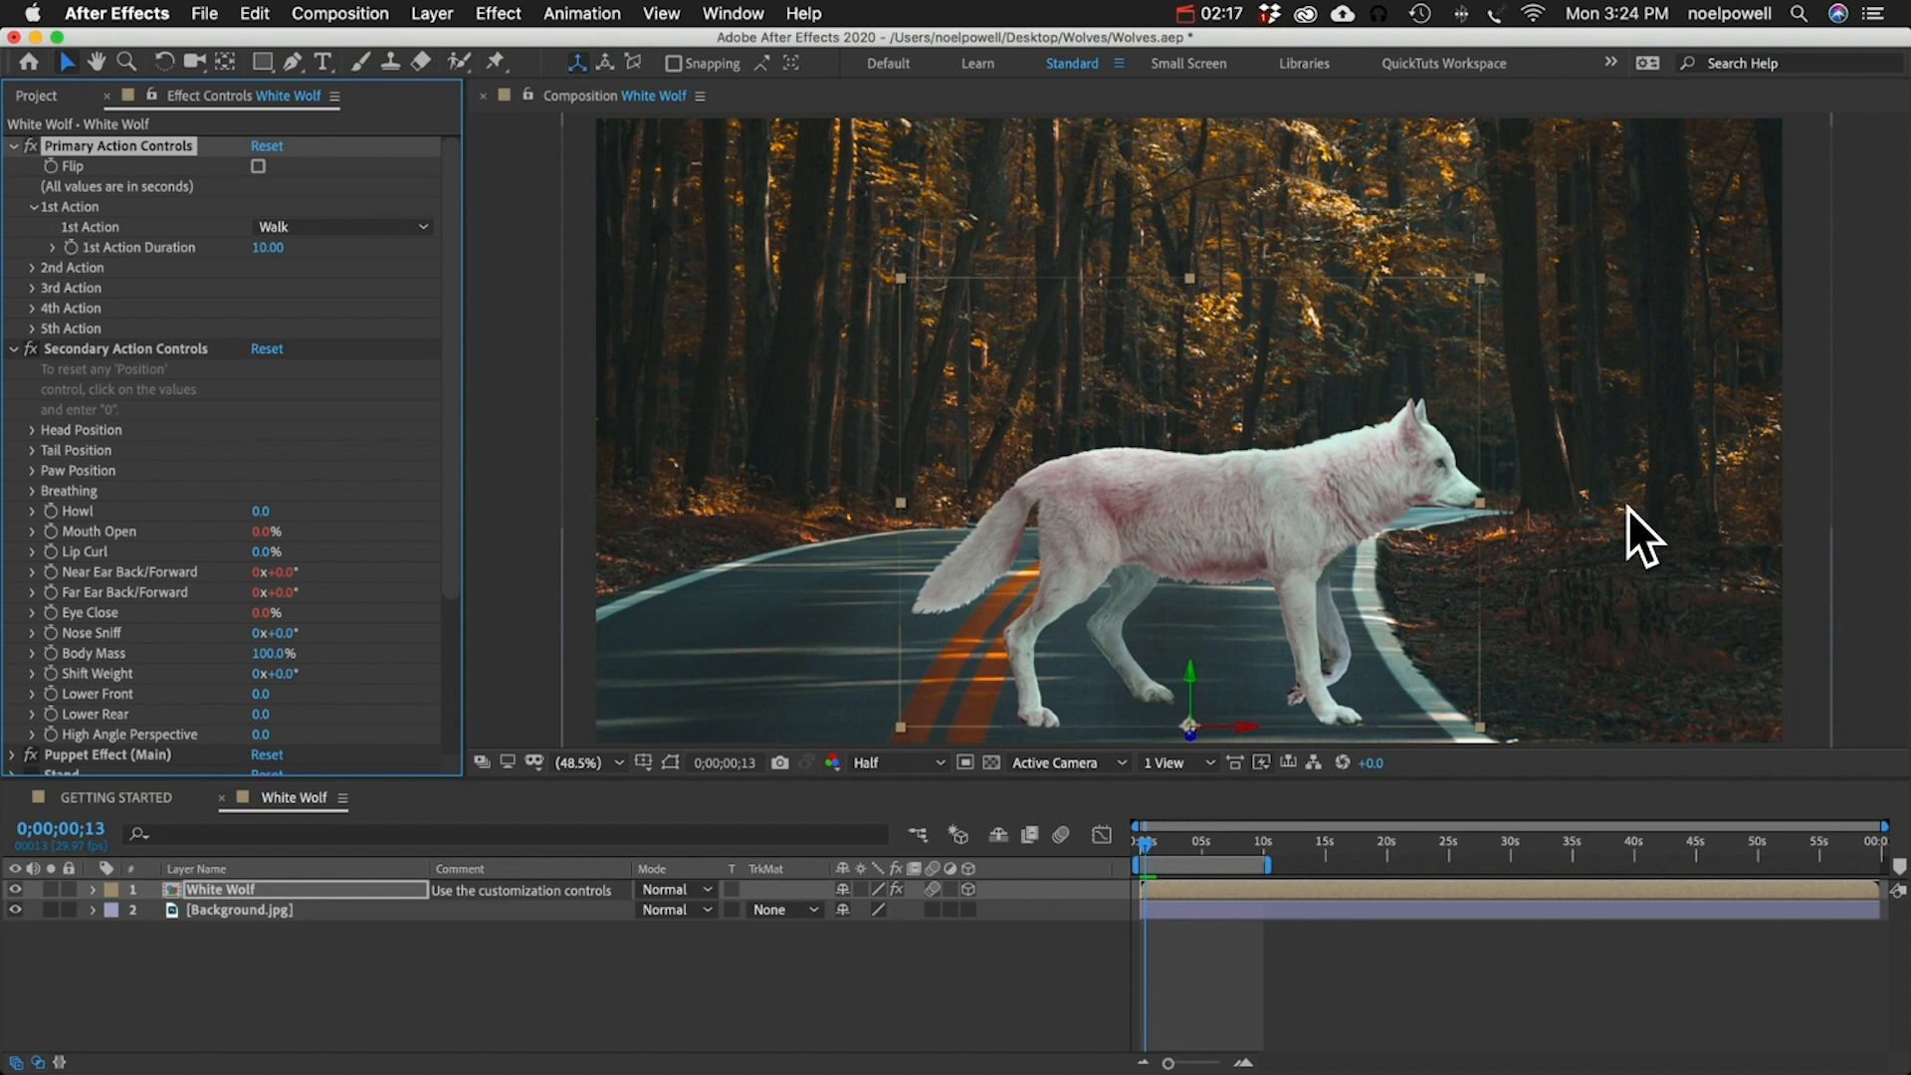
- Reduce the White Wolf layer's scale to 63% and push it back in Z to about 3601, placing it on the road
{"action": "left_click", "coordinate": [332, 889]}
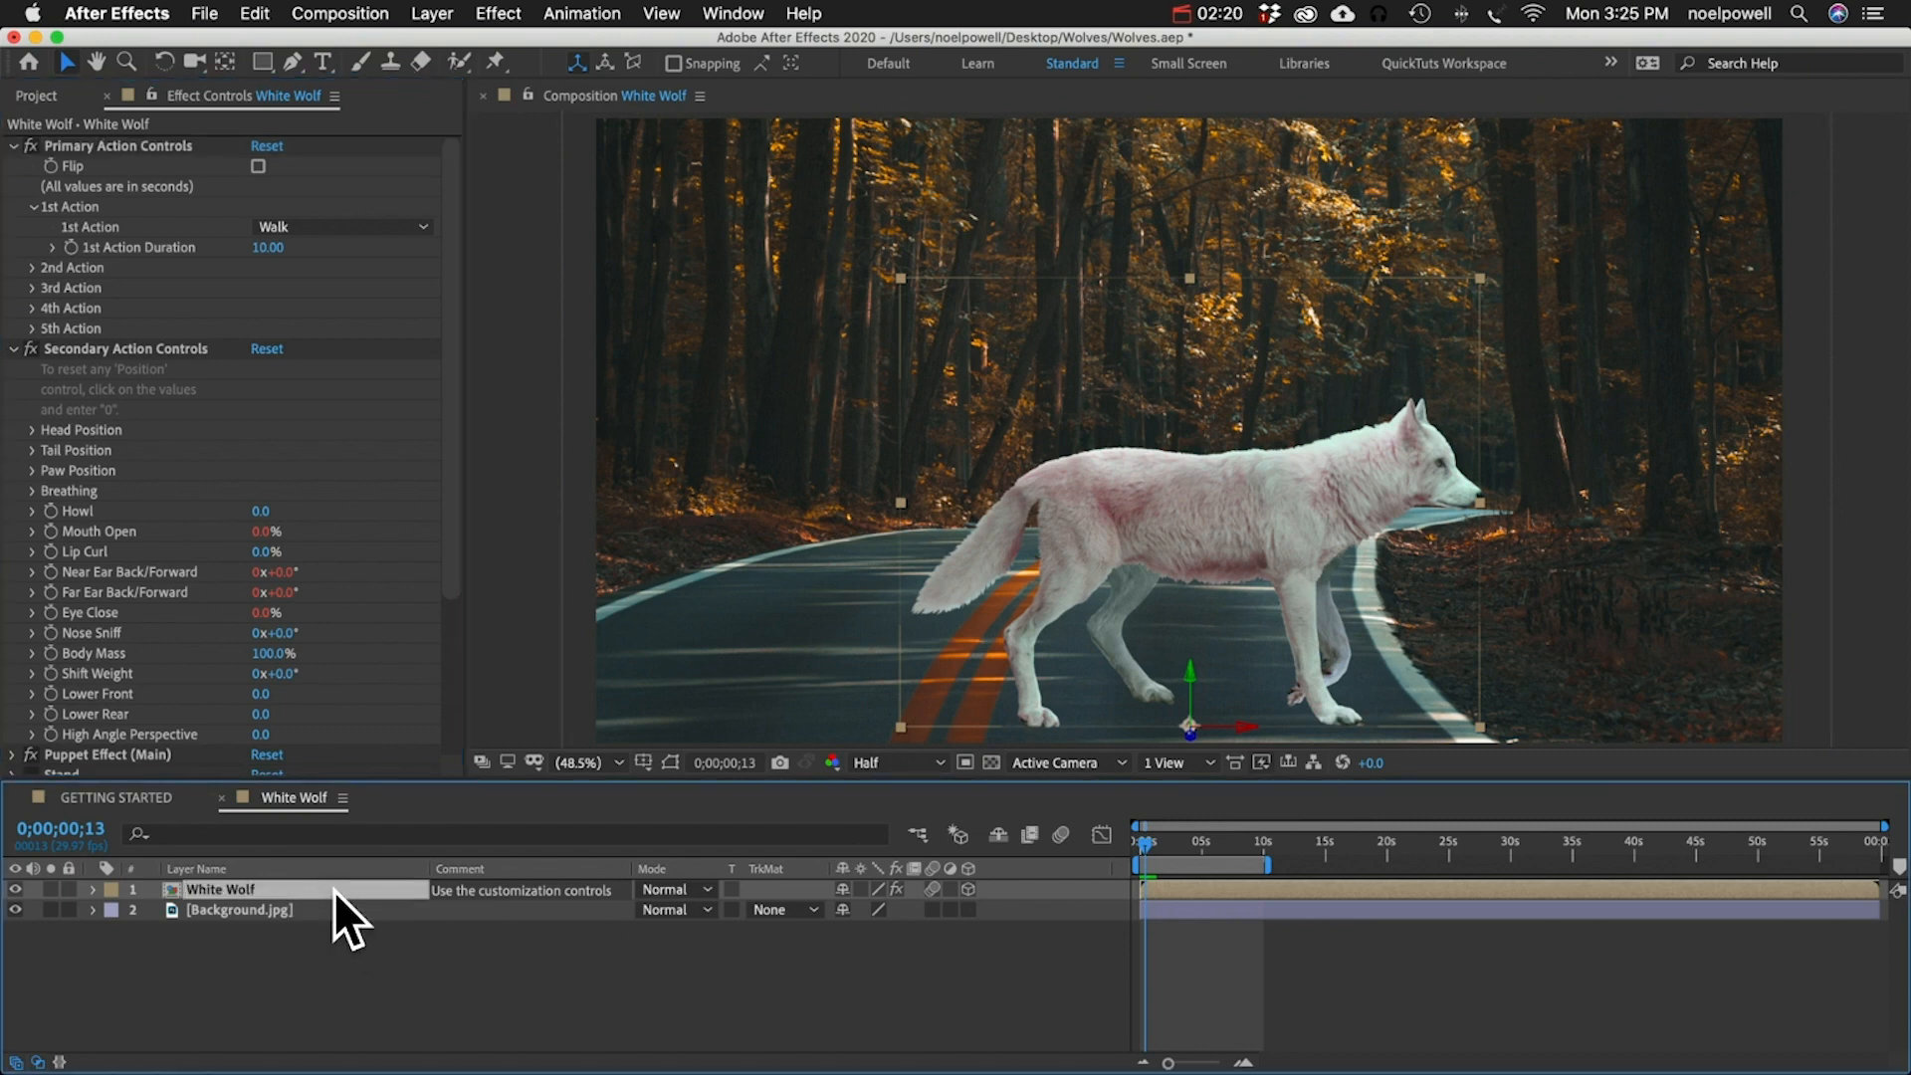
{"action": "key", "text": "p"}
{"action": "key", "text": "Home"}
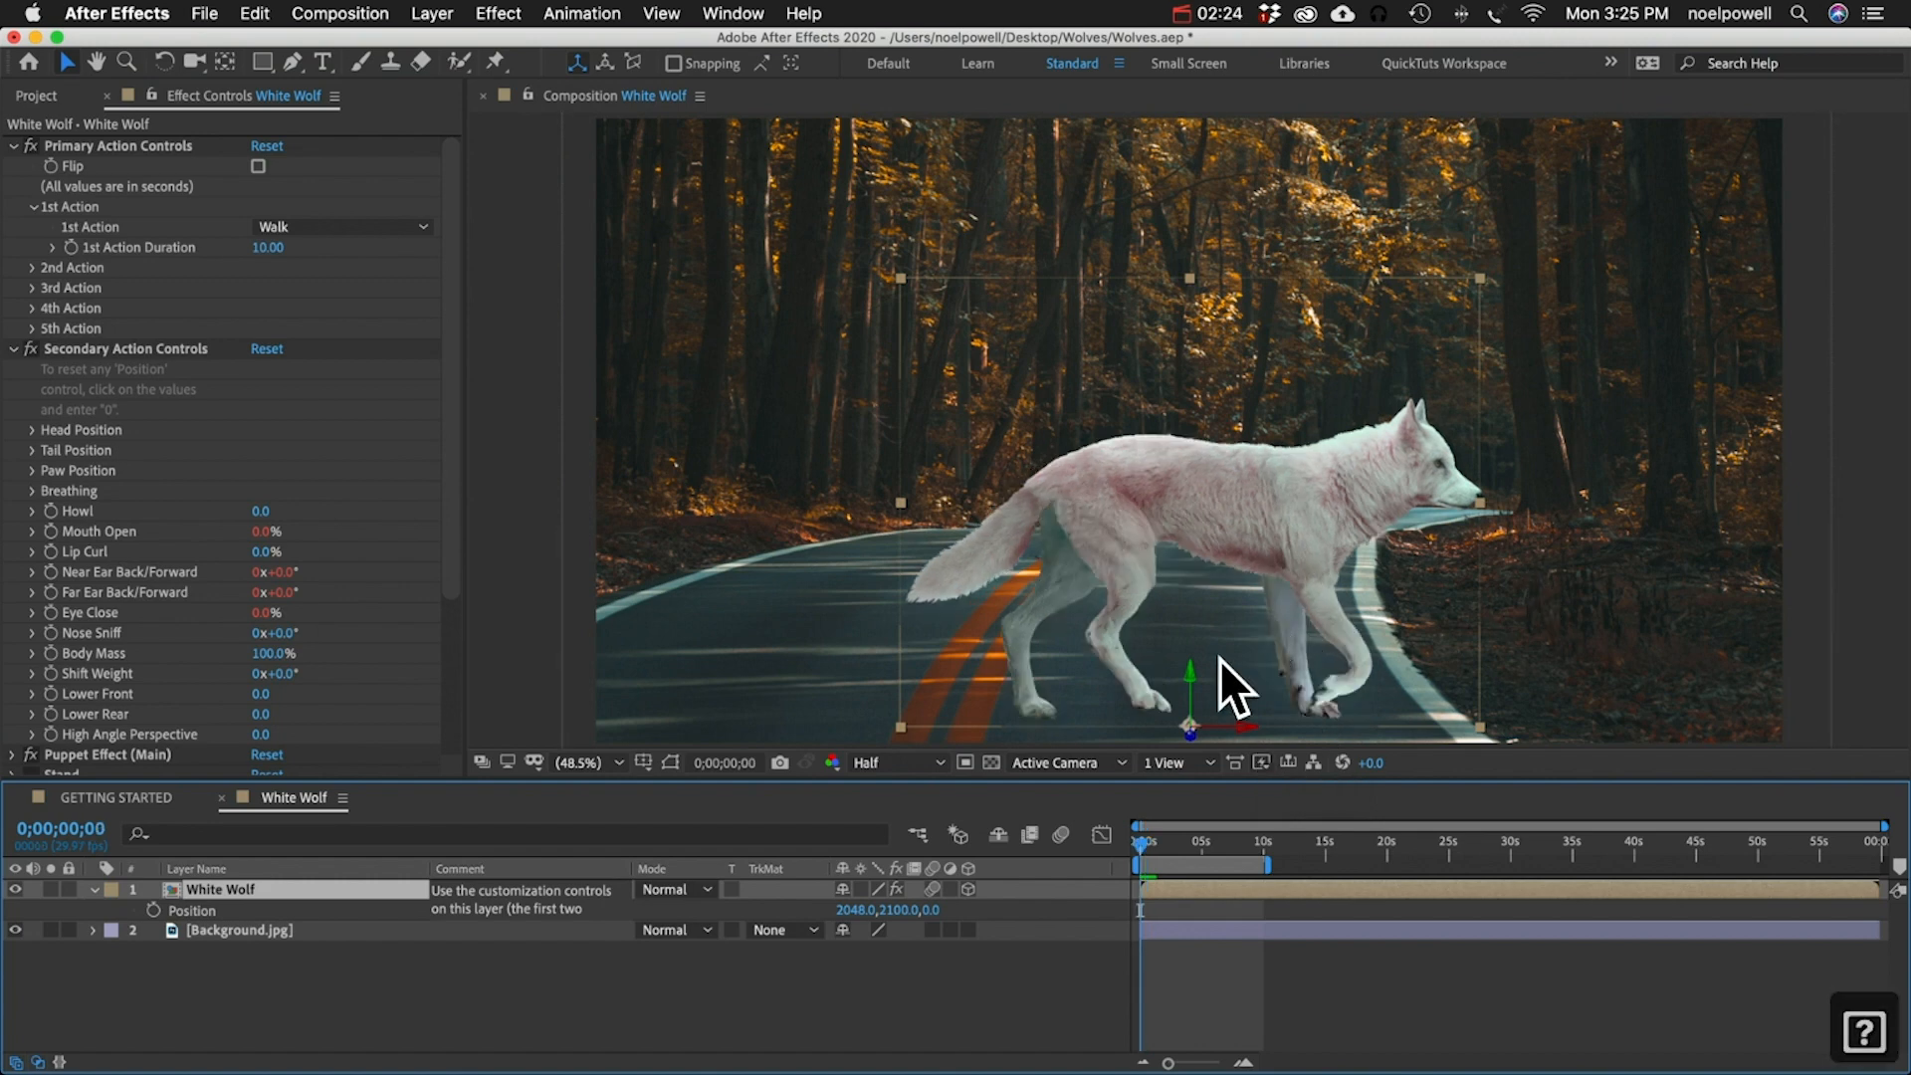
{"action": "key", "text": "shift+s"}
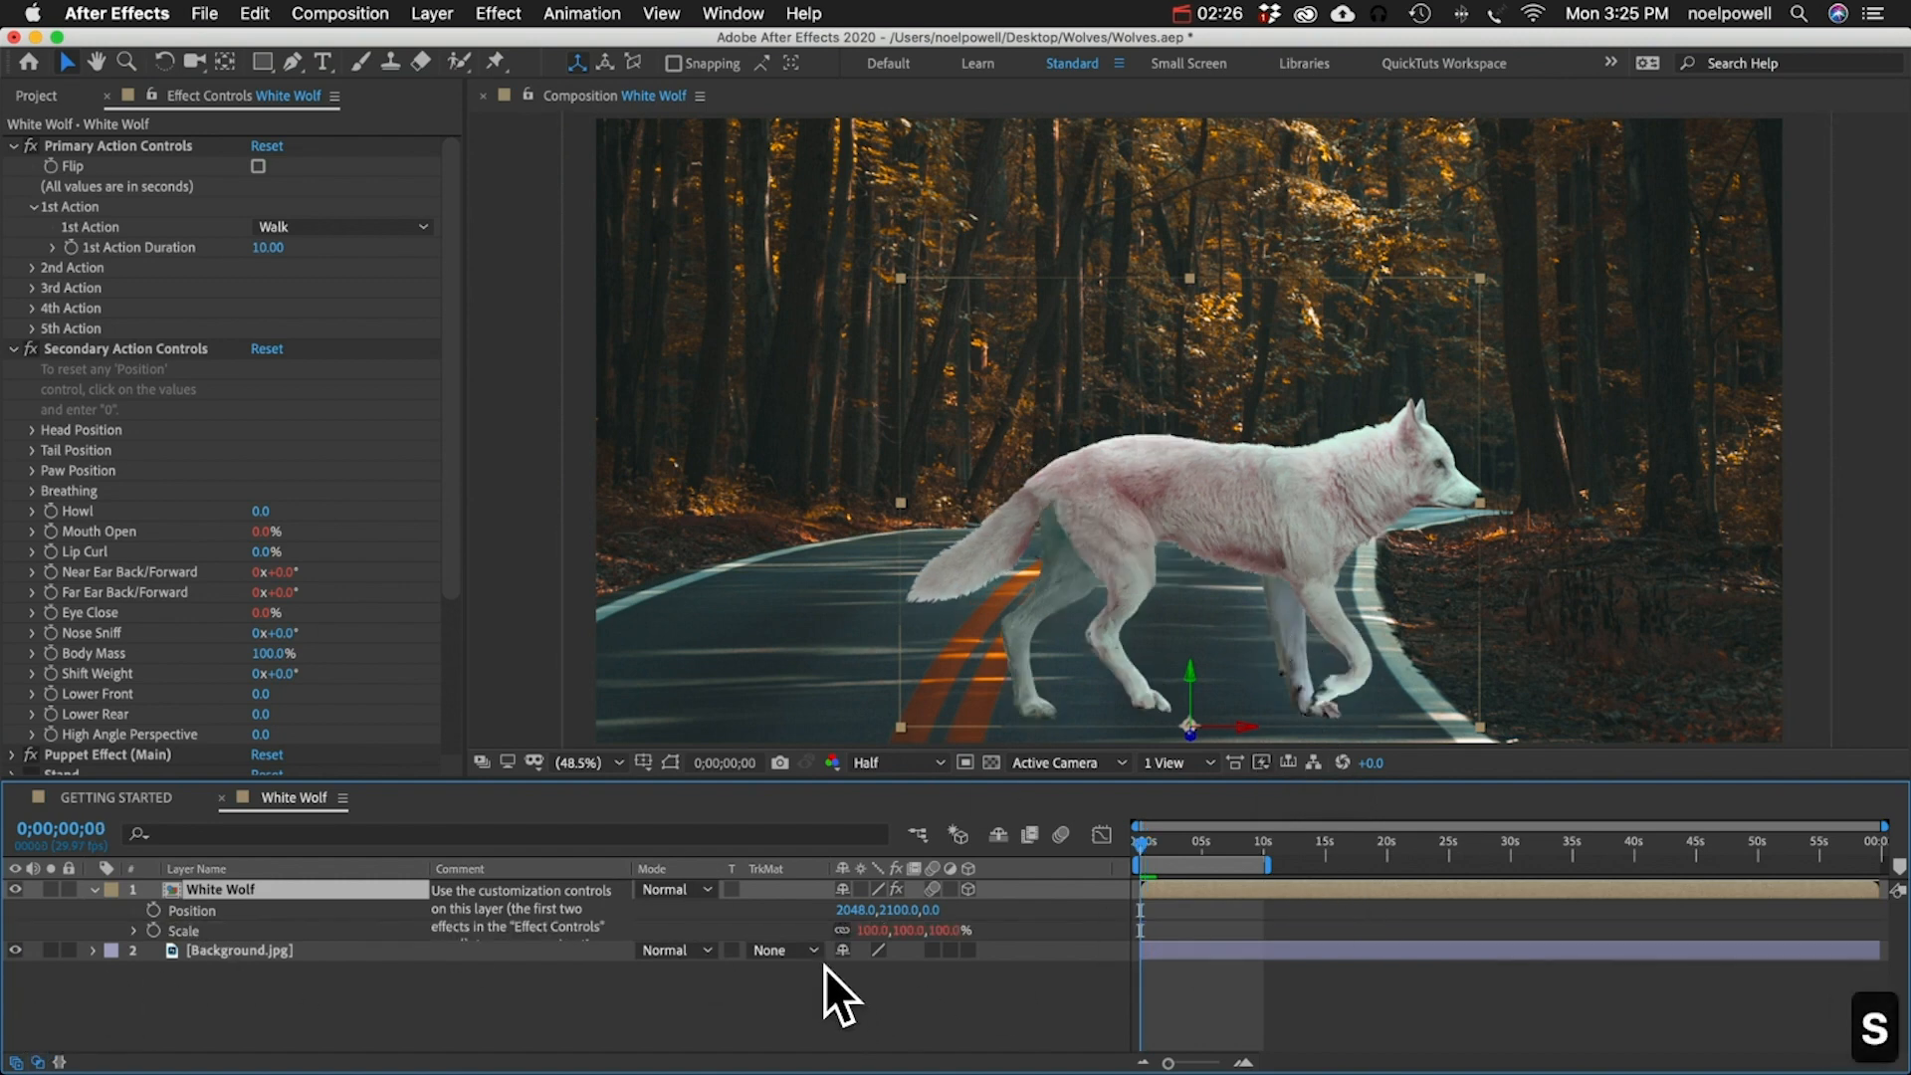
{"action": "left_click_drag", "start_coordinate": [849, 937], "coordinate": [832, 937]}
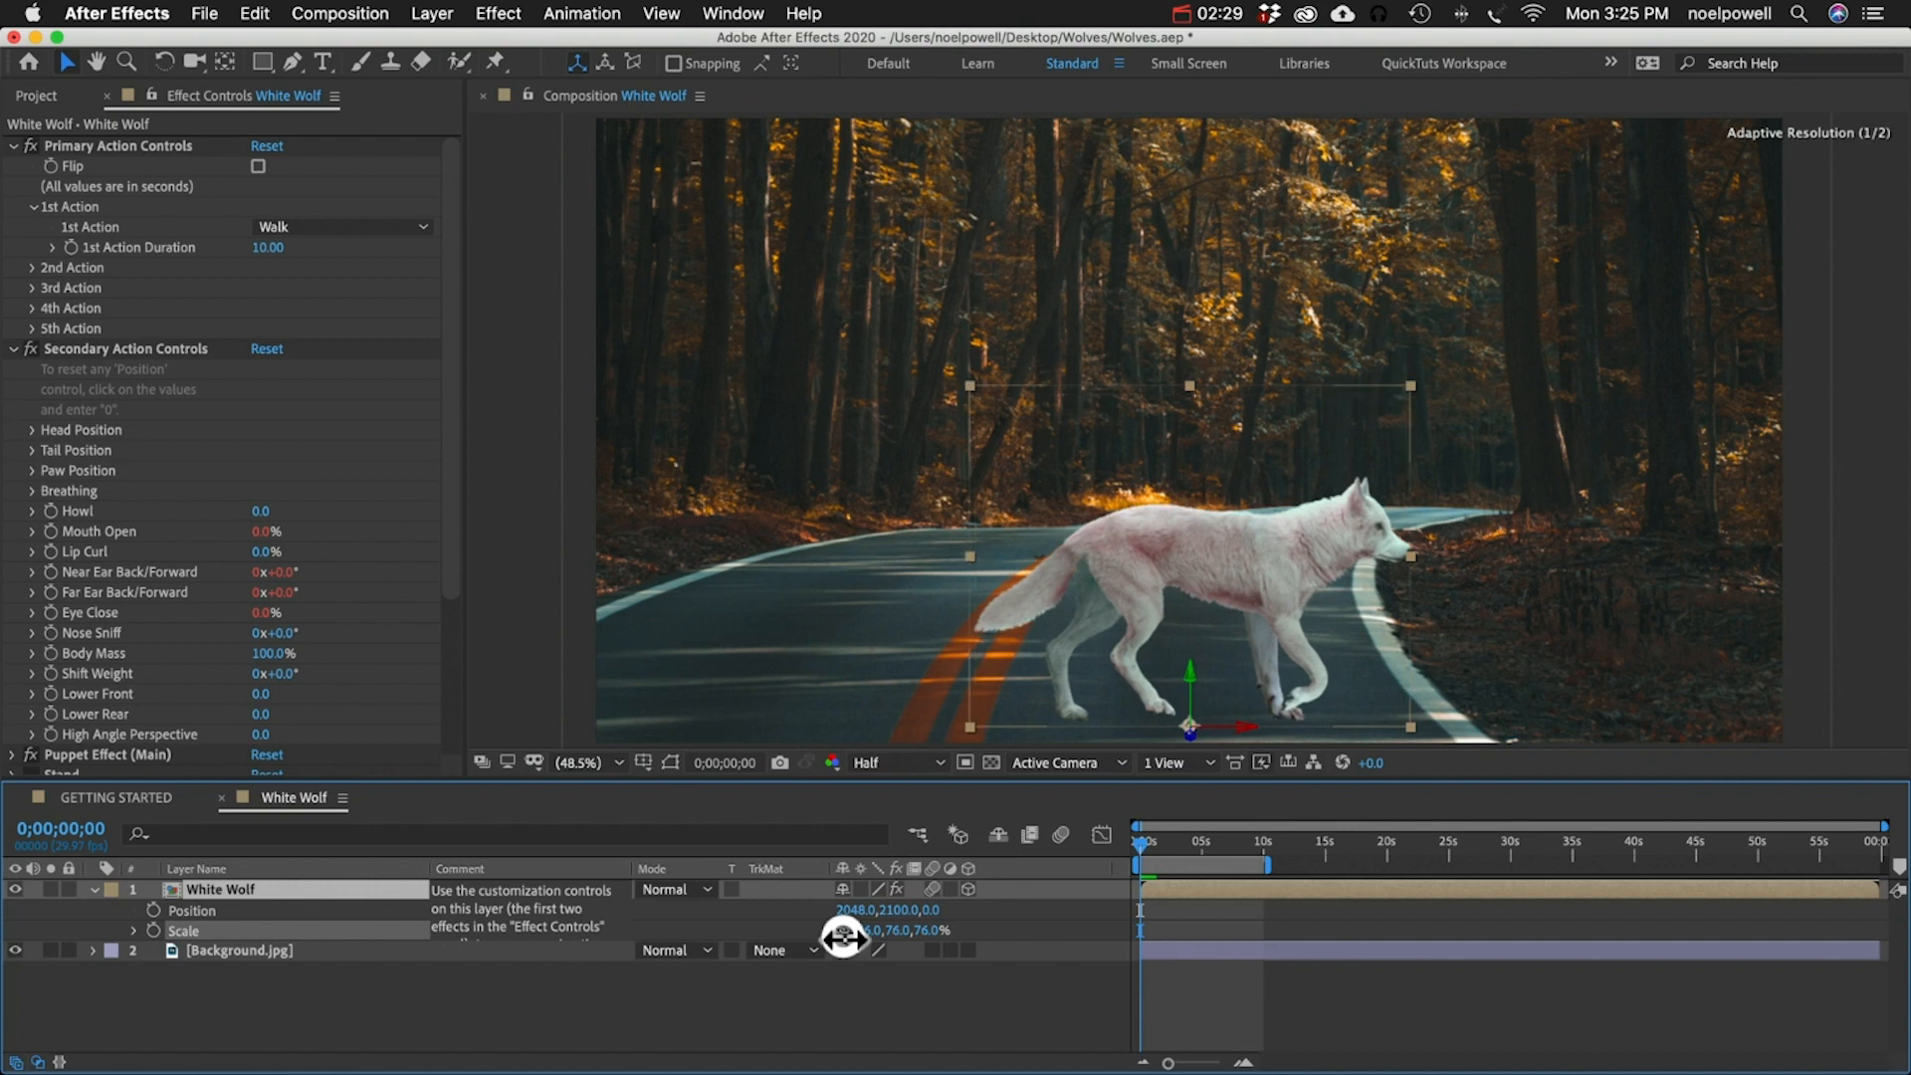
{"action": "left_click_drag", "start_coordinate": [930, 910], "coordinate": [1901, 702]}
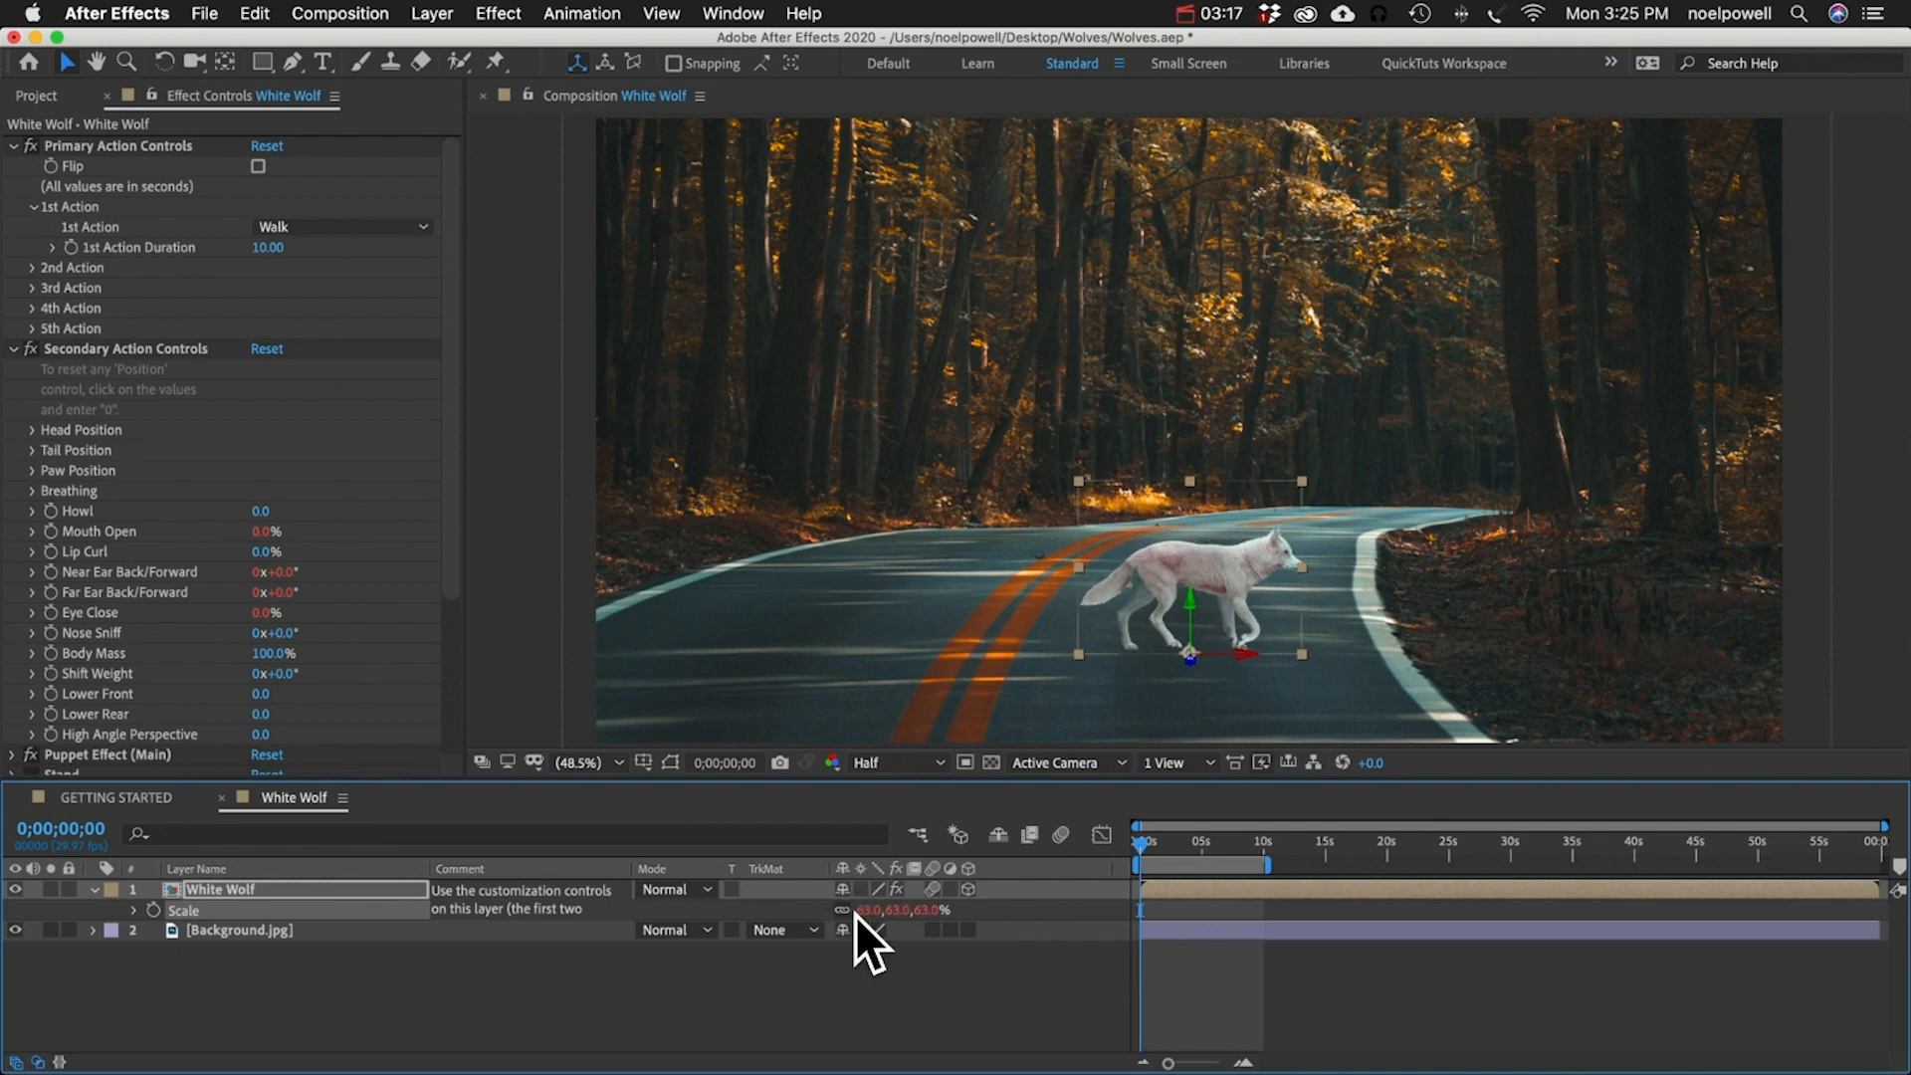
{"action": "left_click", "coordinate": [1194, 637]}
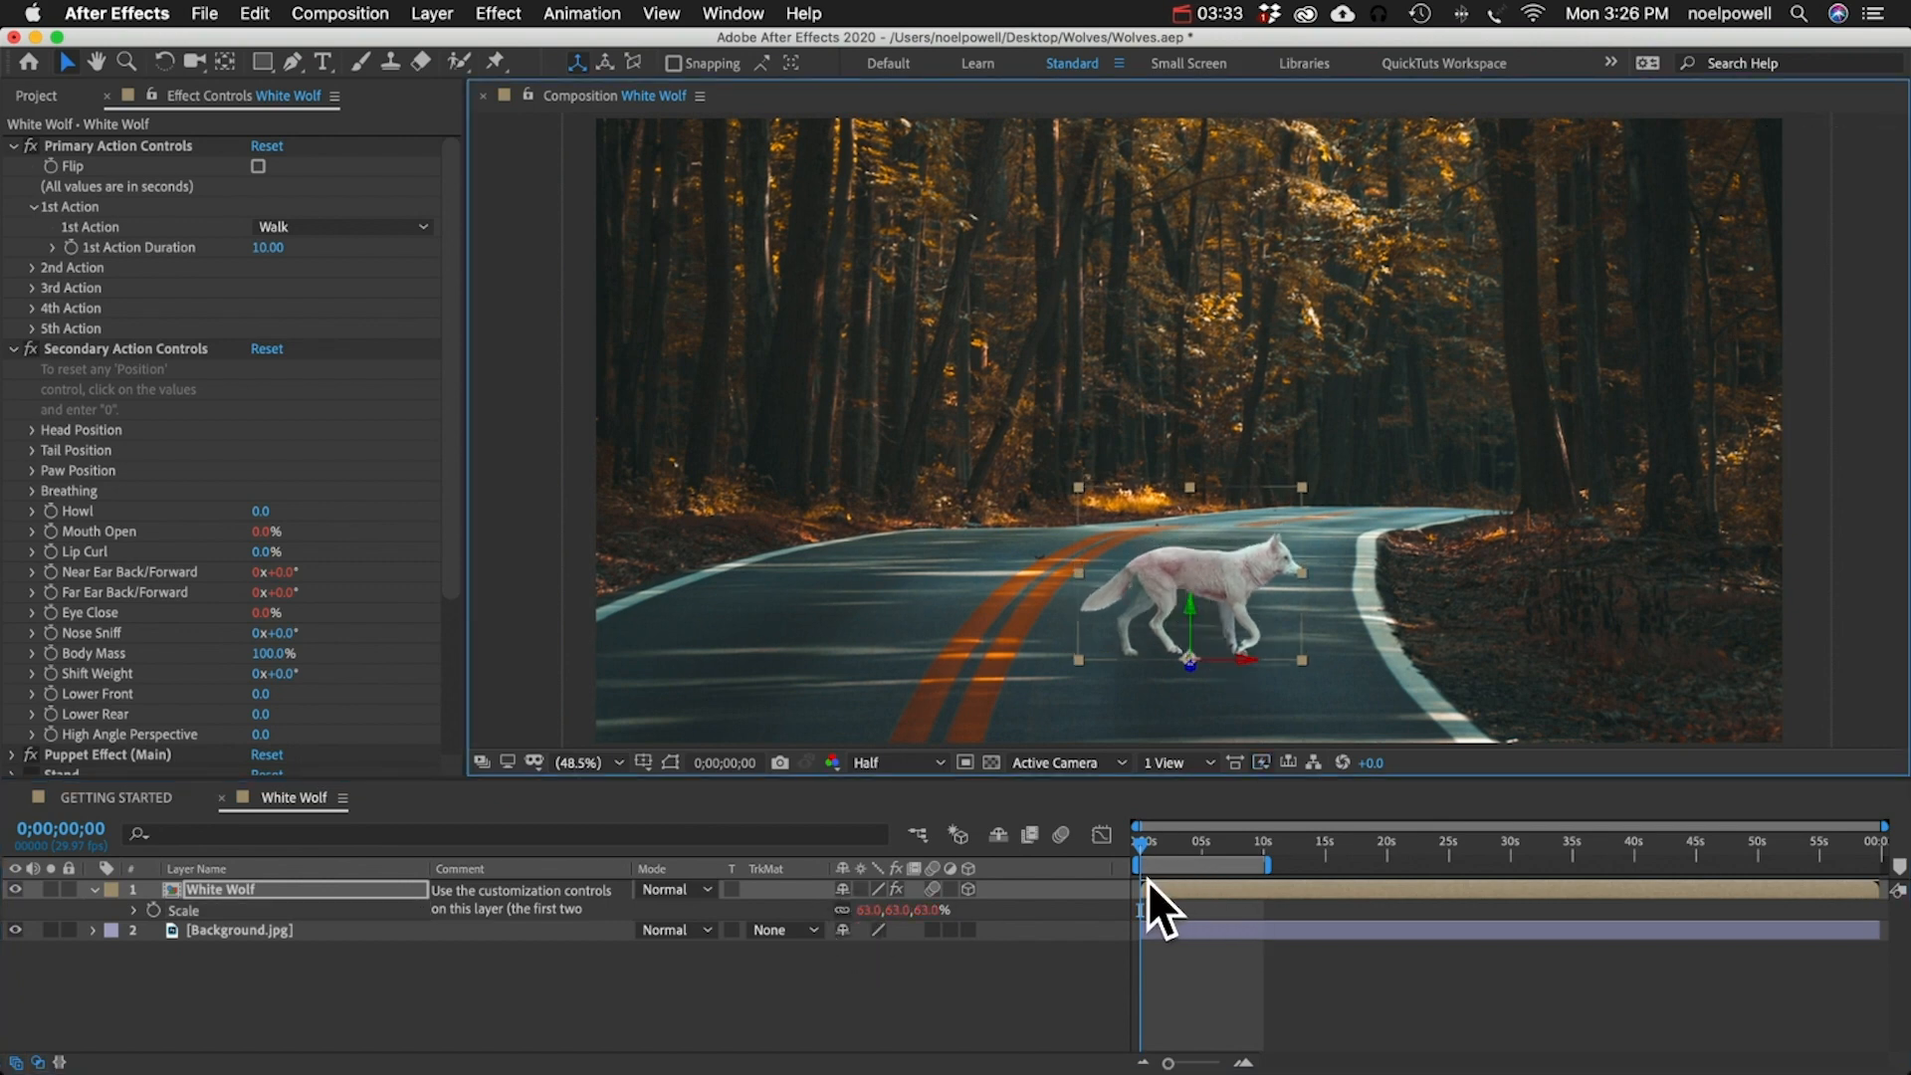
- Move the wolf to the left edge of the frame at X -652 and set a Position keyframe at 0;00;00;00
{"action": "left_click_drag", "start_coordinate": [1245, 674], "coordinate": [463, 715]}
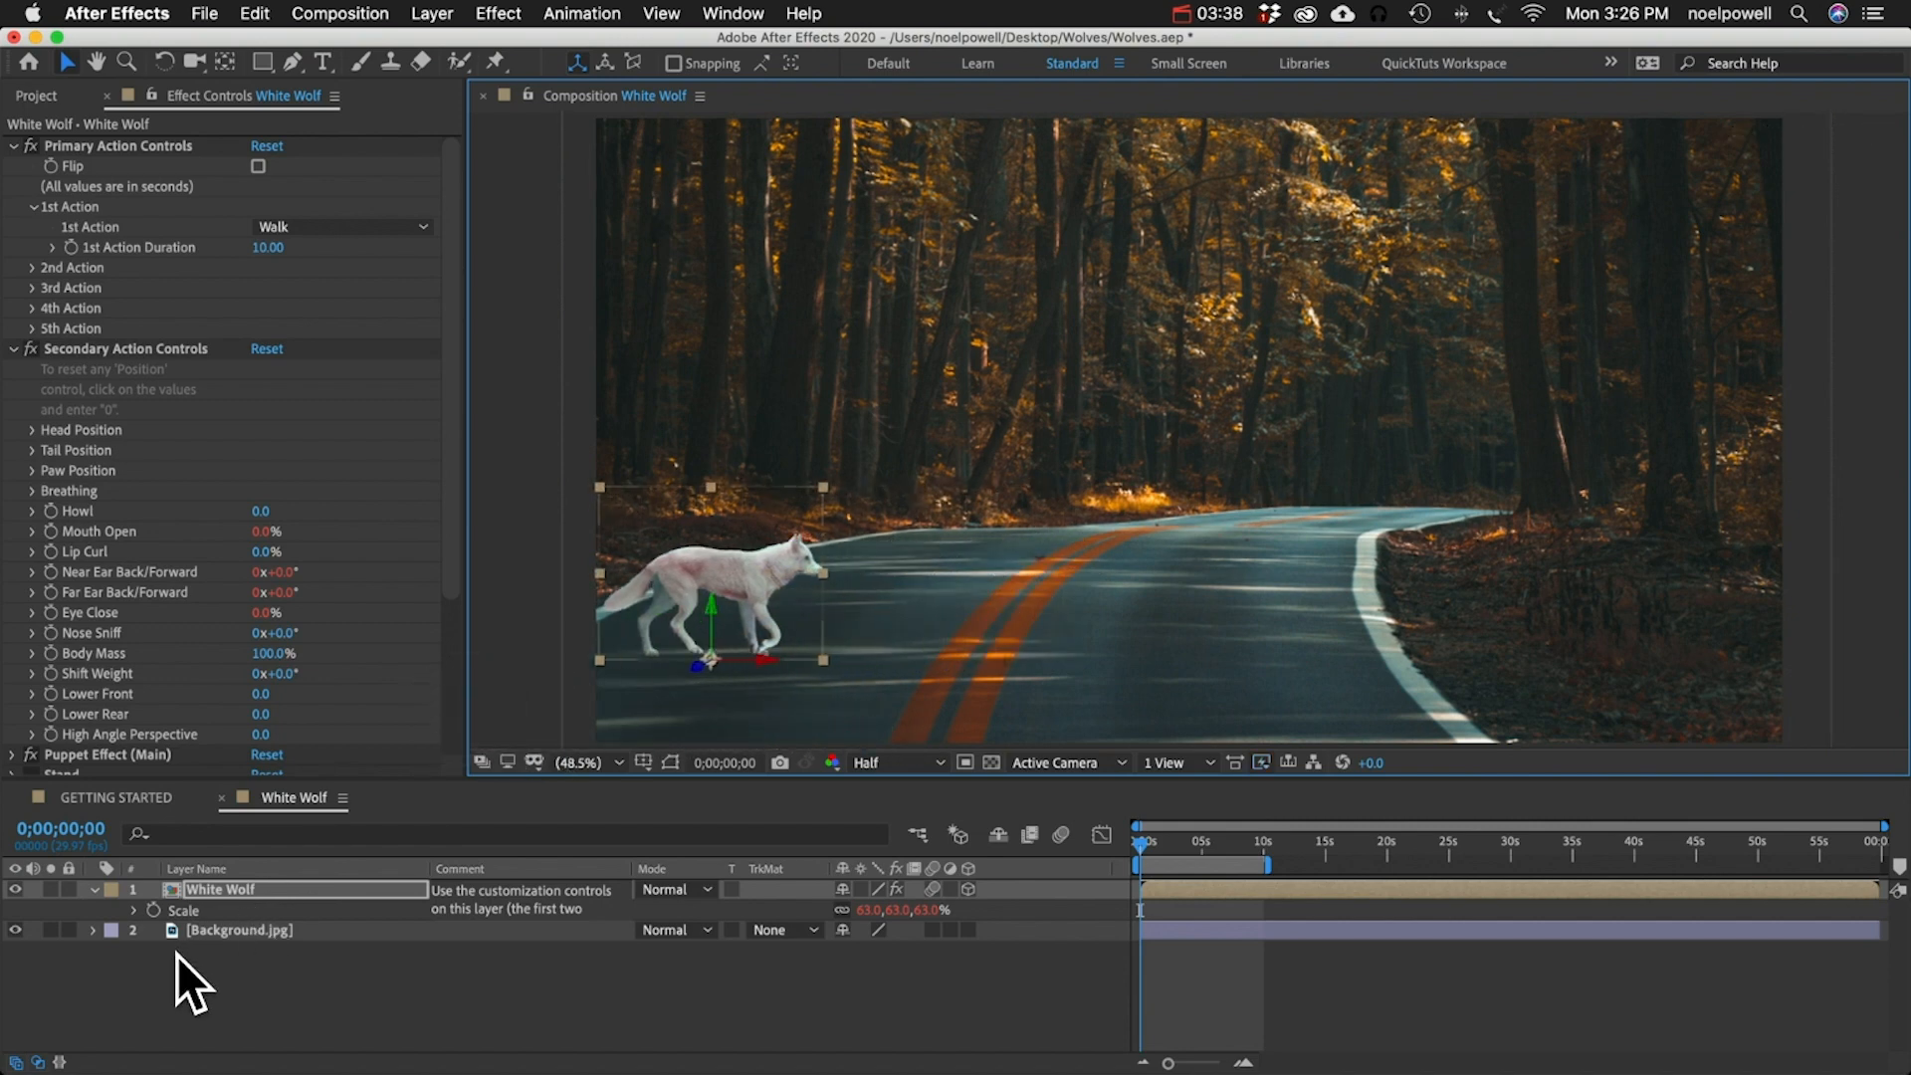
{"action": "key", "text": "p"}
{"action": "left_click", "coordinate": [154, 910]}
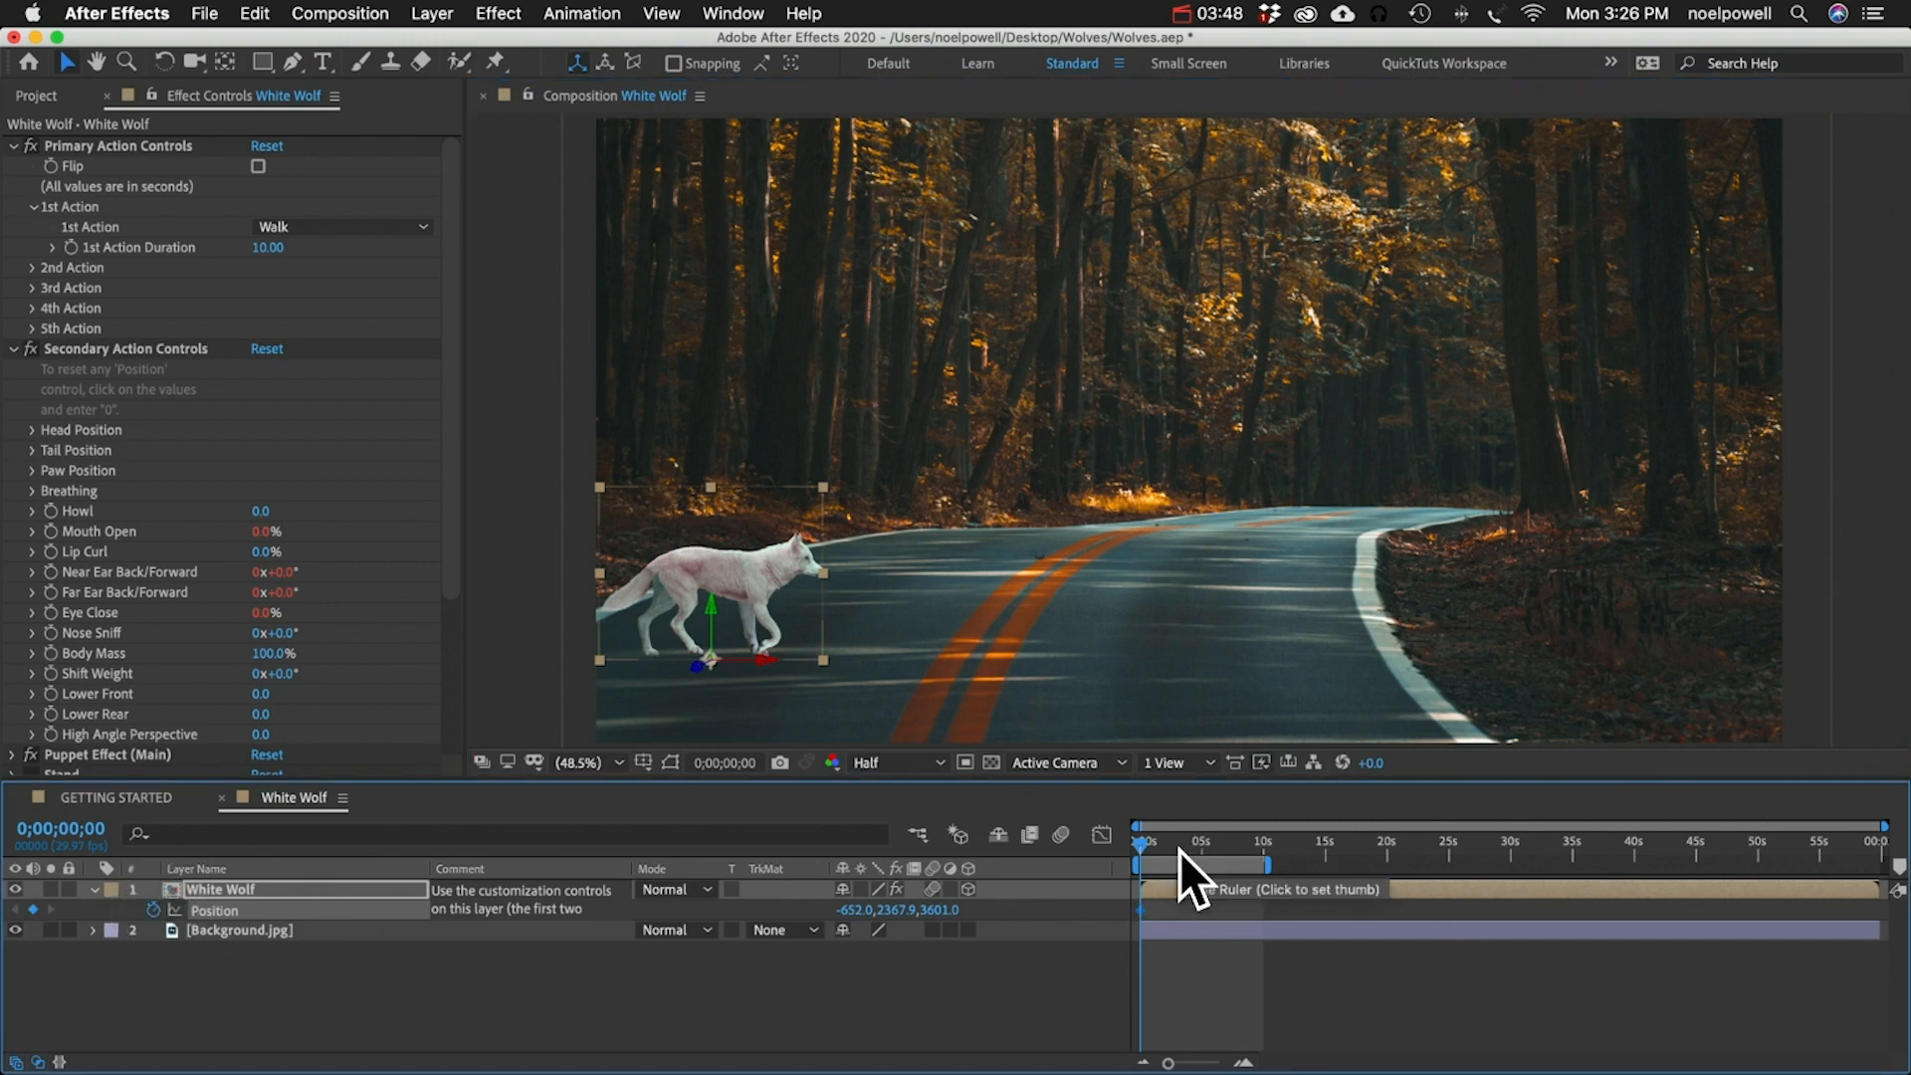
- At 0;00;02;21, keyframe the wolf's position farther right along the road at X 2348.9
{"action": "left_click", "coordinate": [1174, 850]}
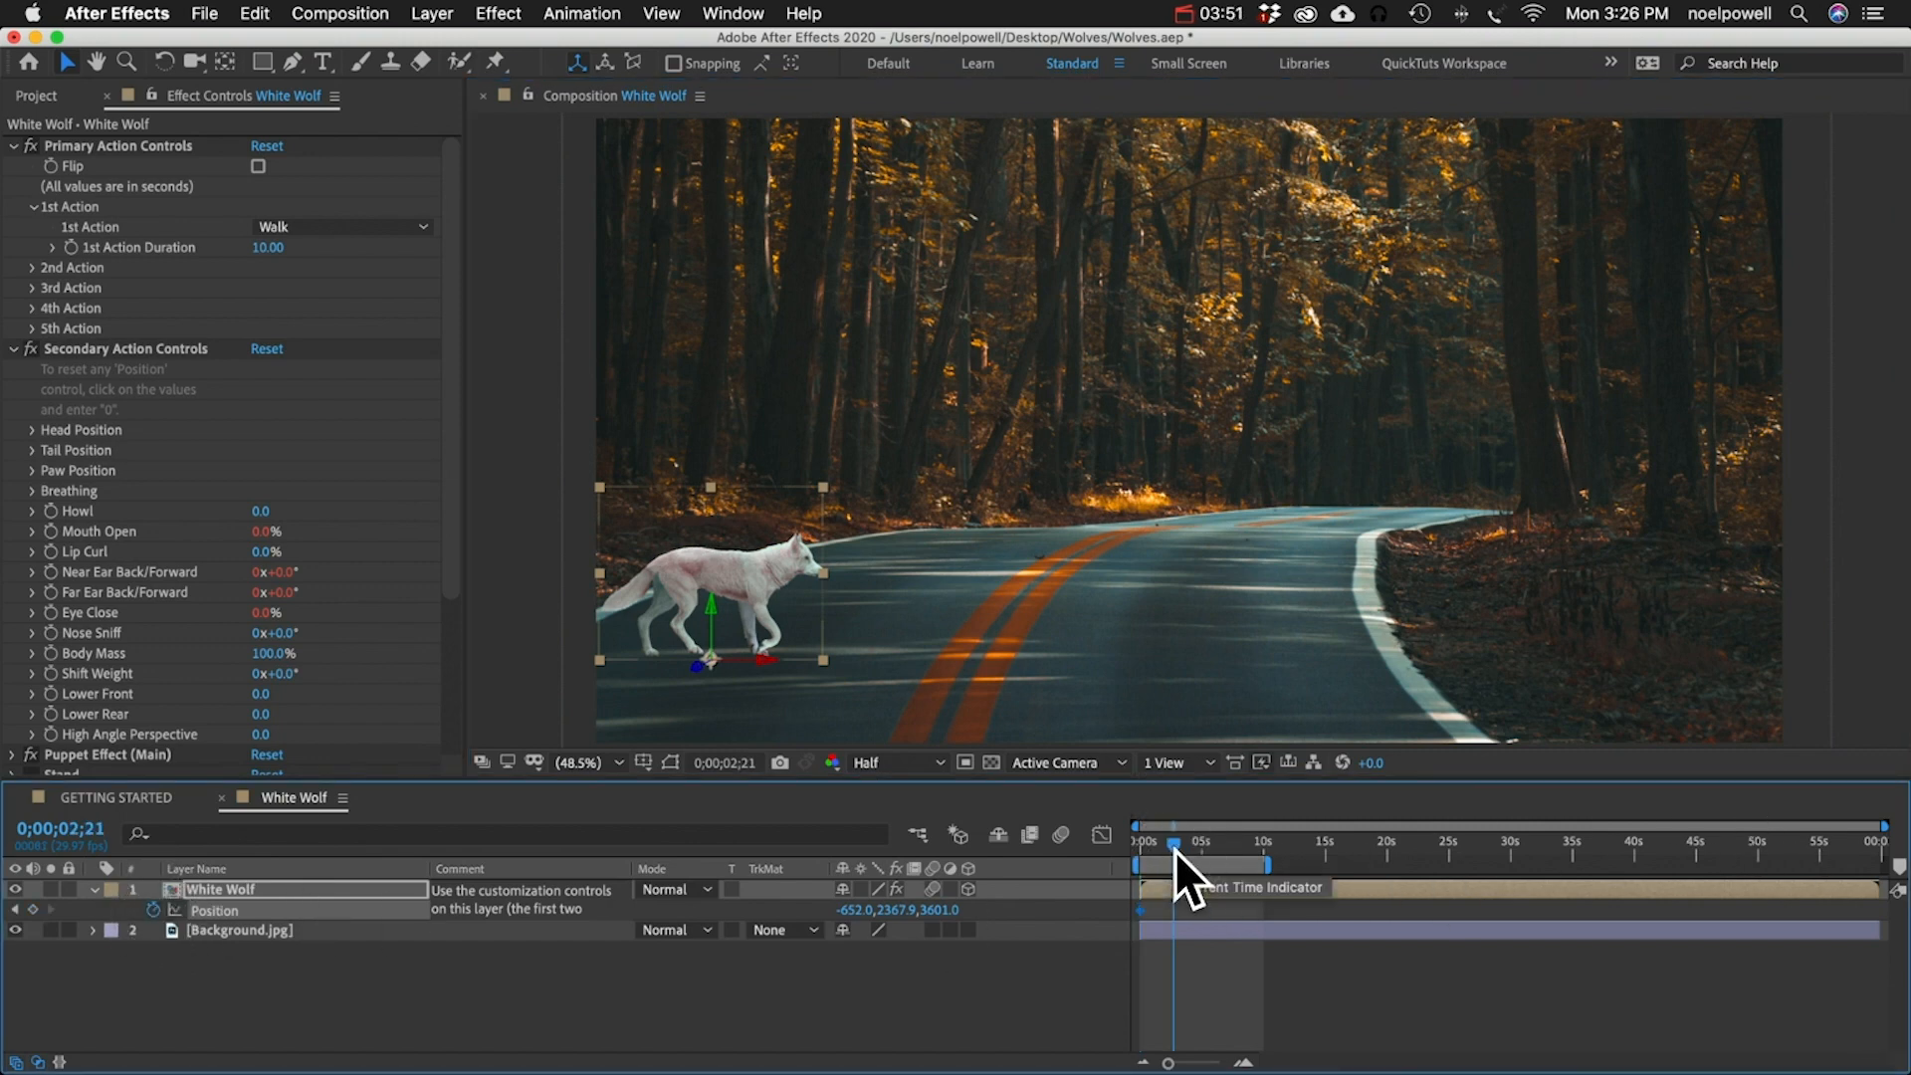
{"action": "left_click_drag", "start_coordinate": [760, 653], "coordinate": [1632, 655]}
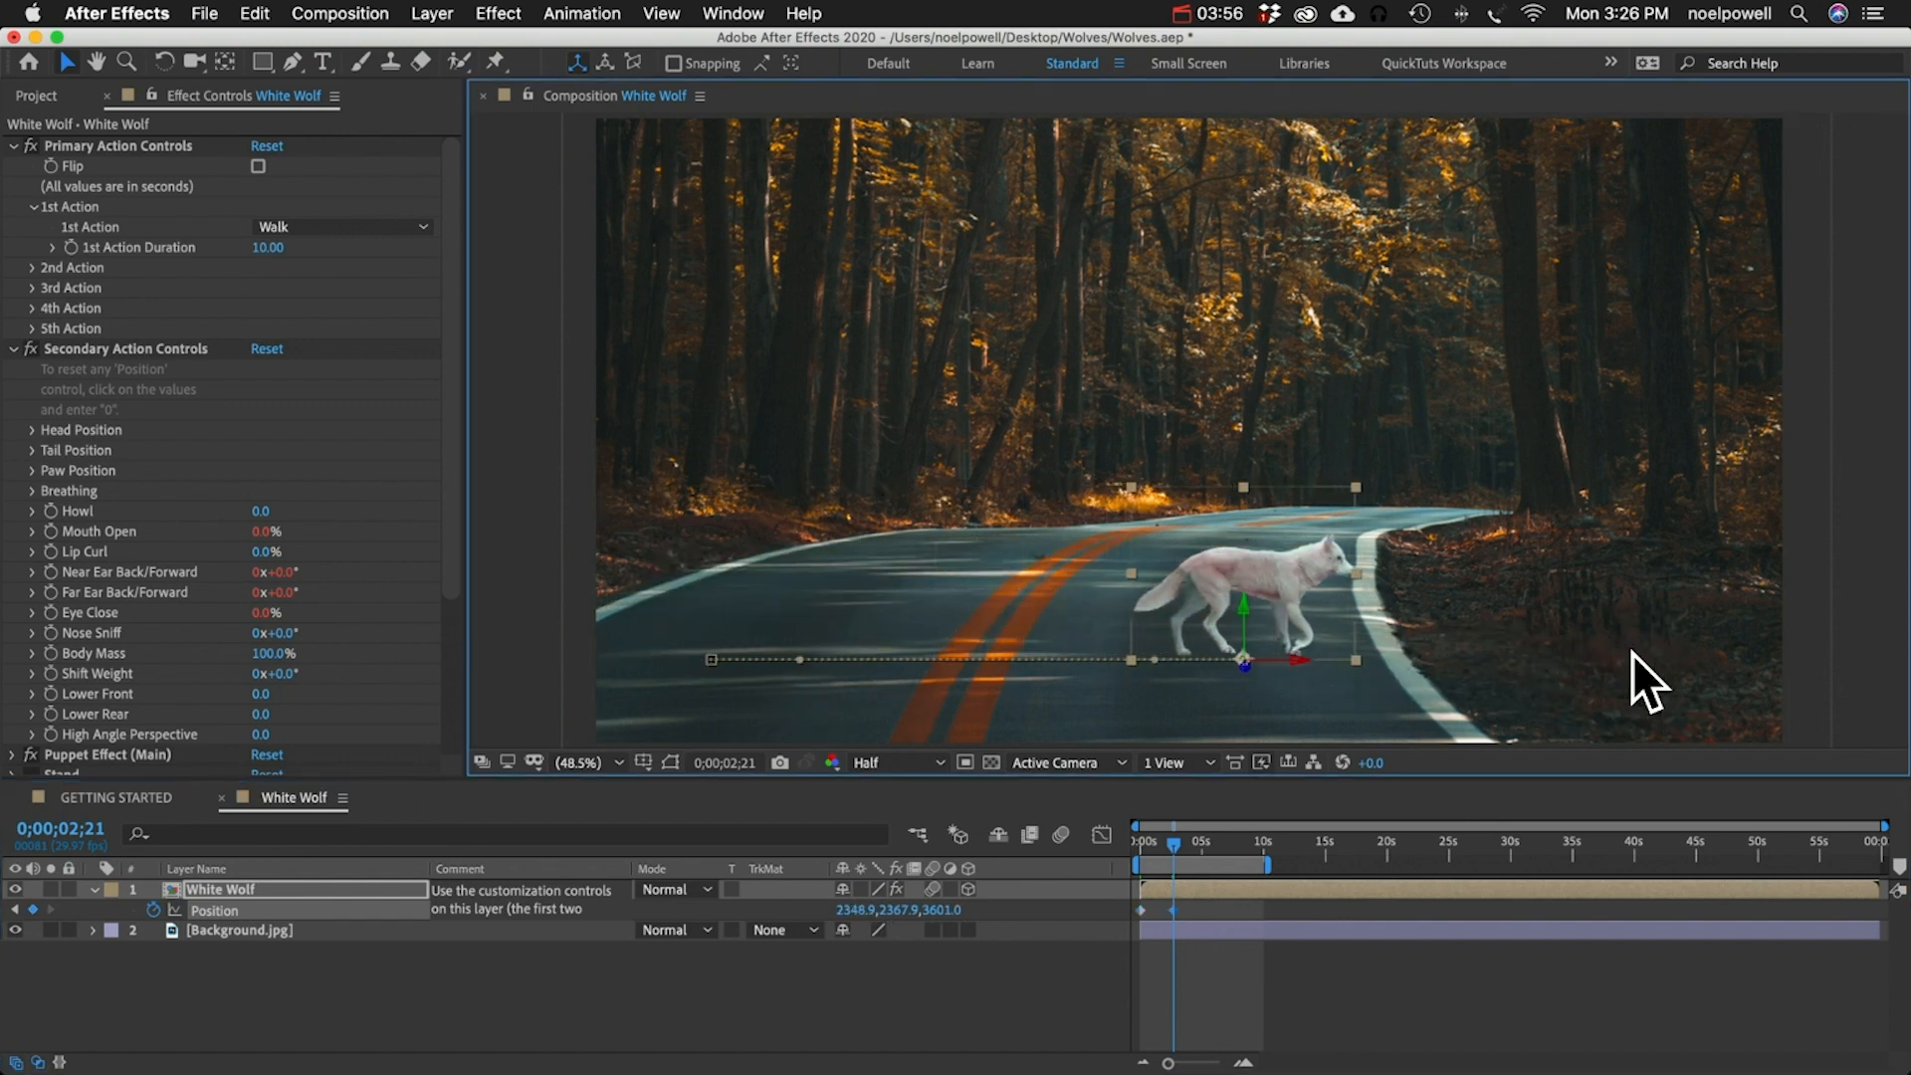
- Play back the white wolf's walk across the road from the start of the composition
{"action": "key", "text": "KP_0"}
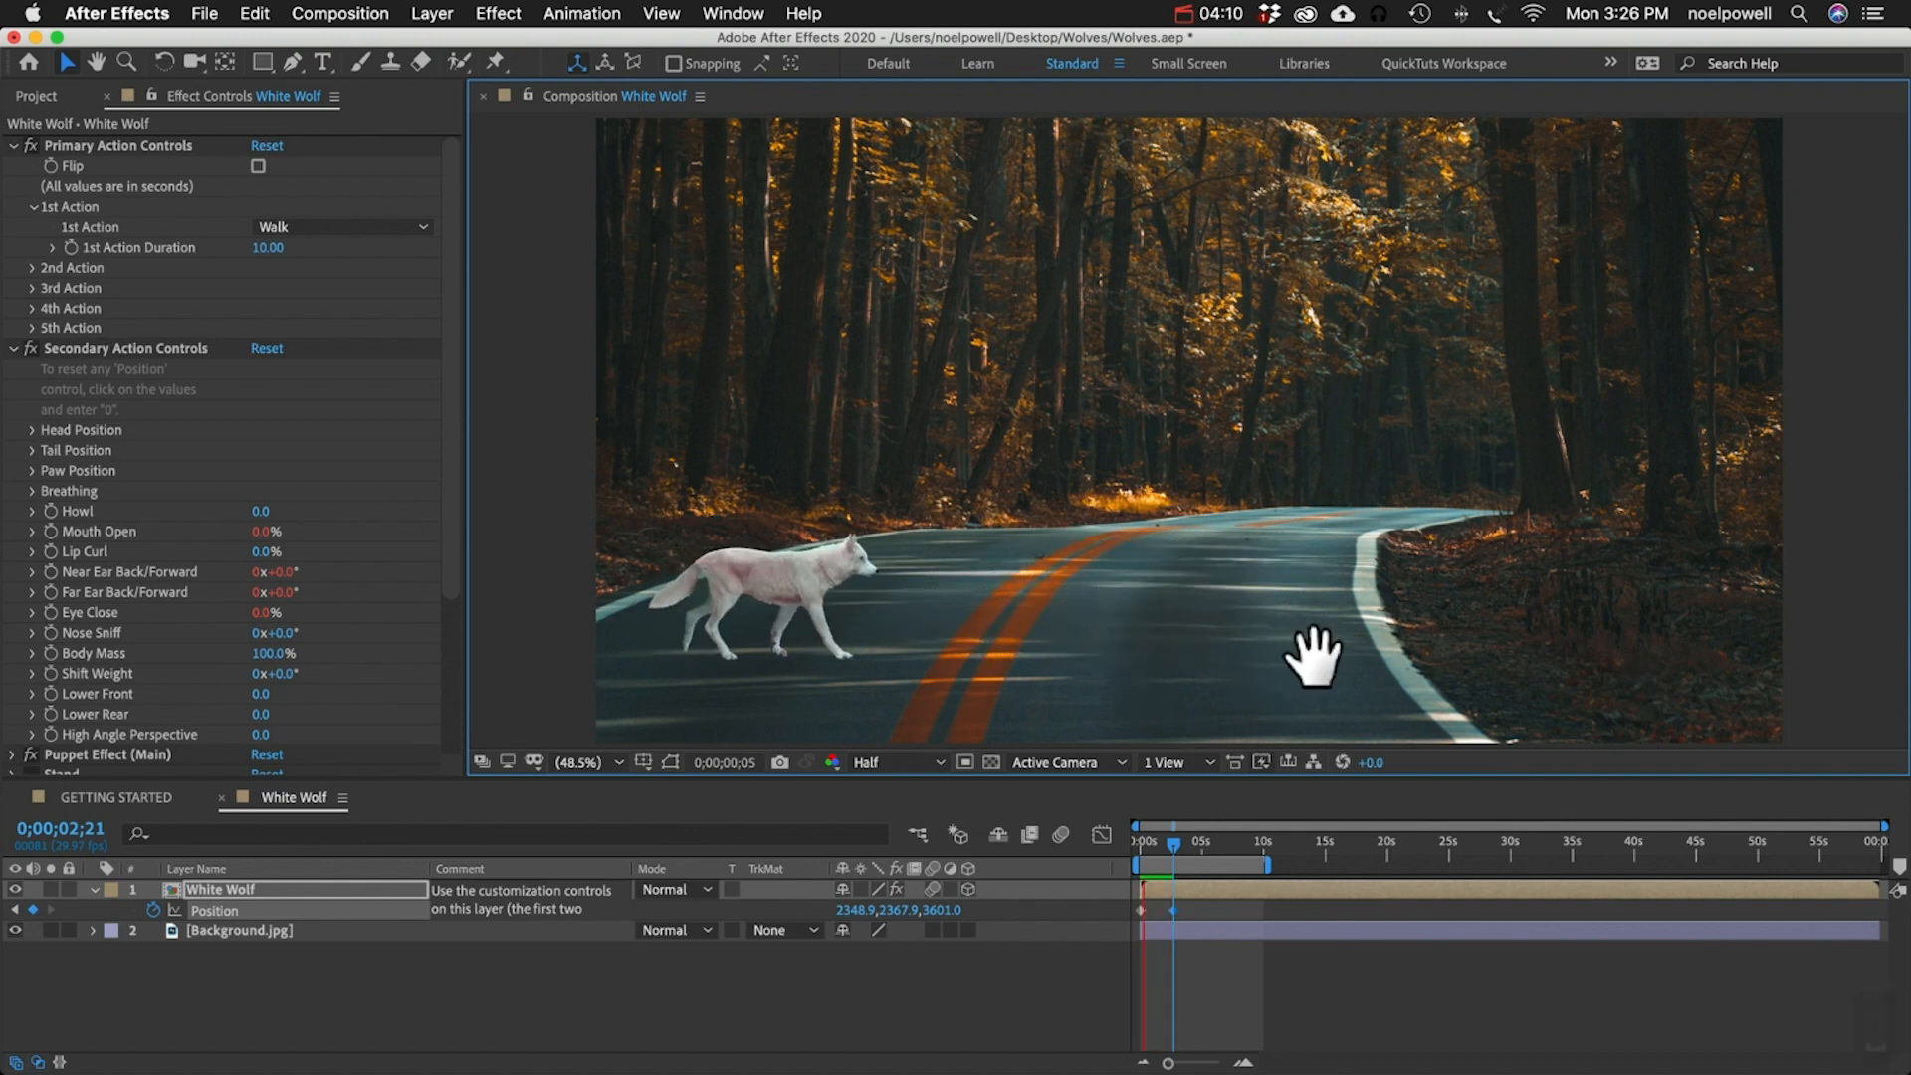
{"action": "key", "text": "space"}
{"action": "key", "text": "space"}
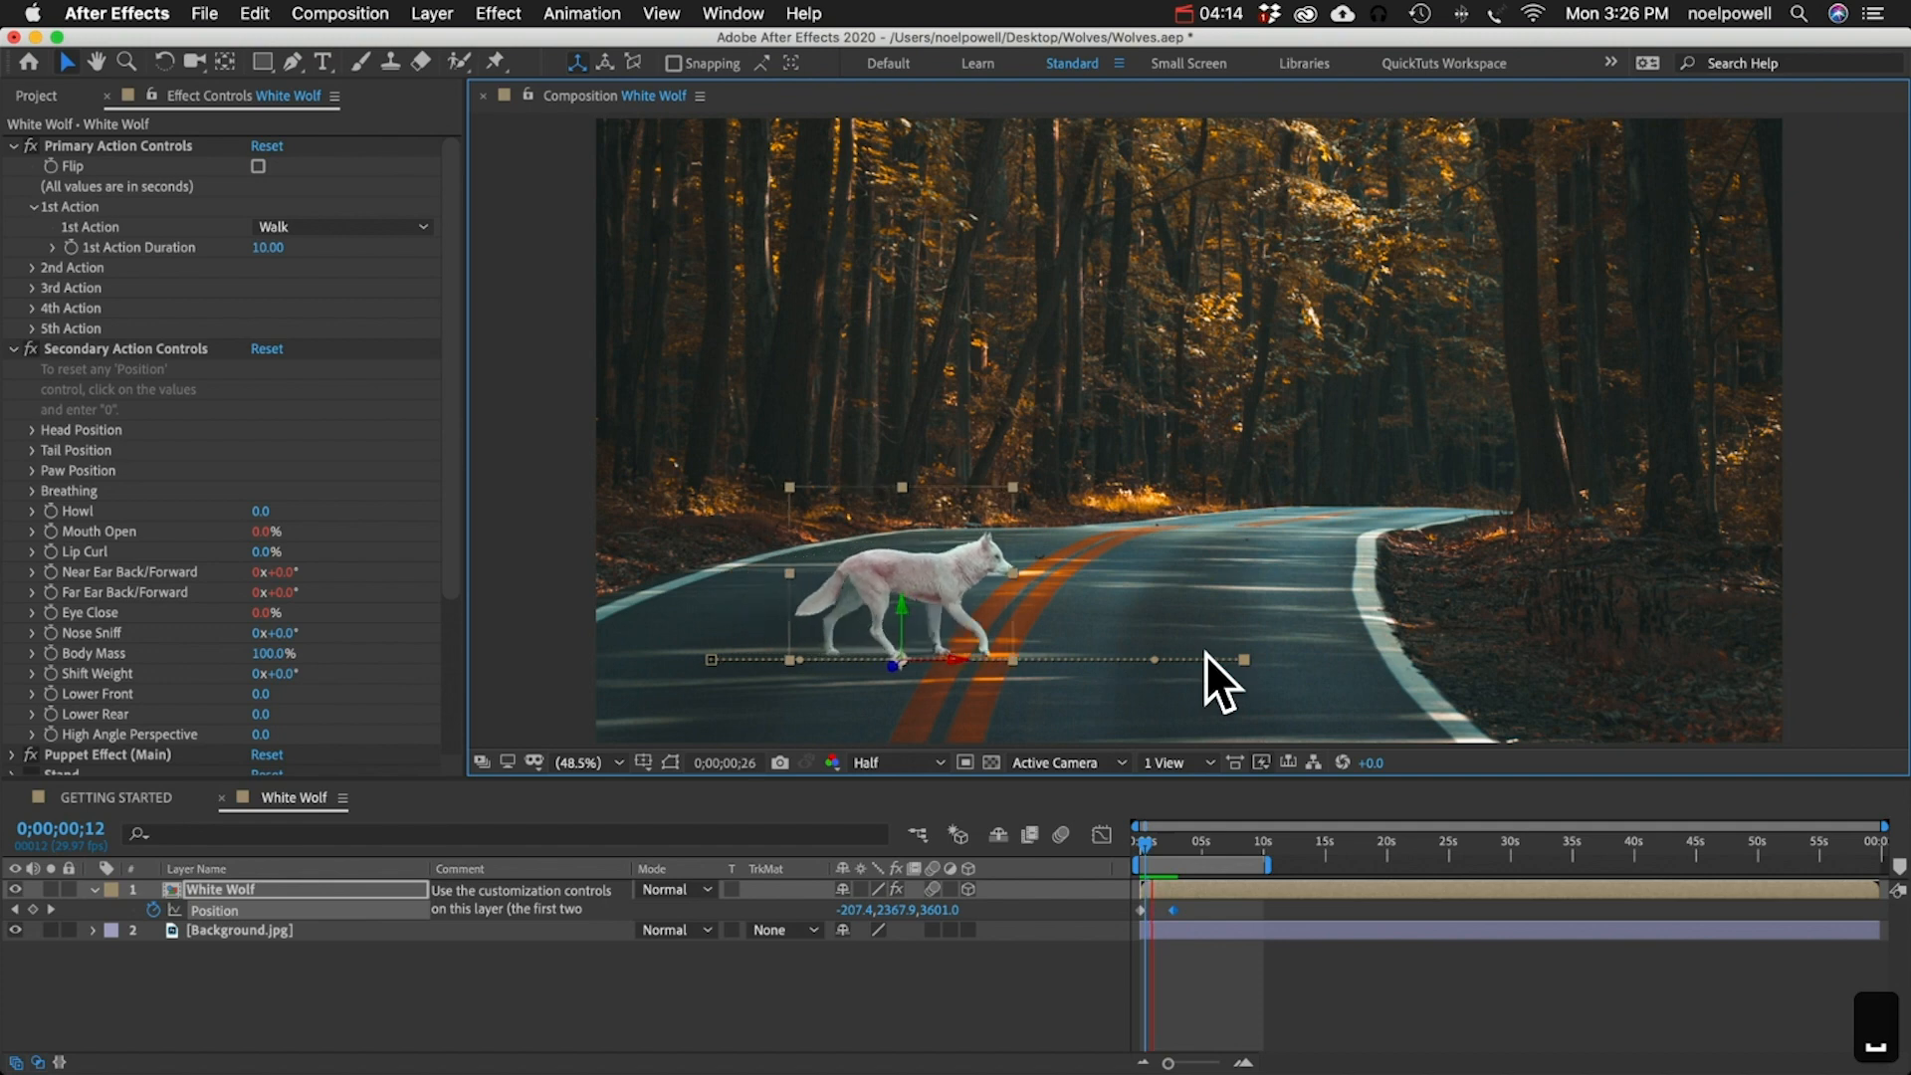
{"action": "key", "text": "space"}
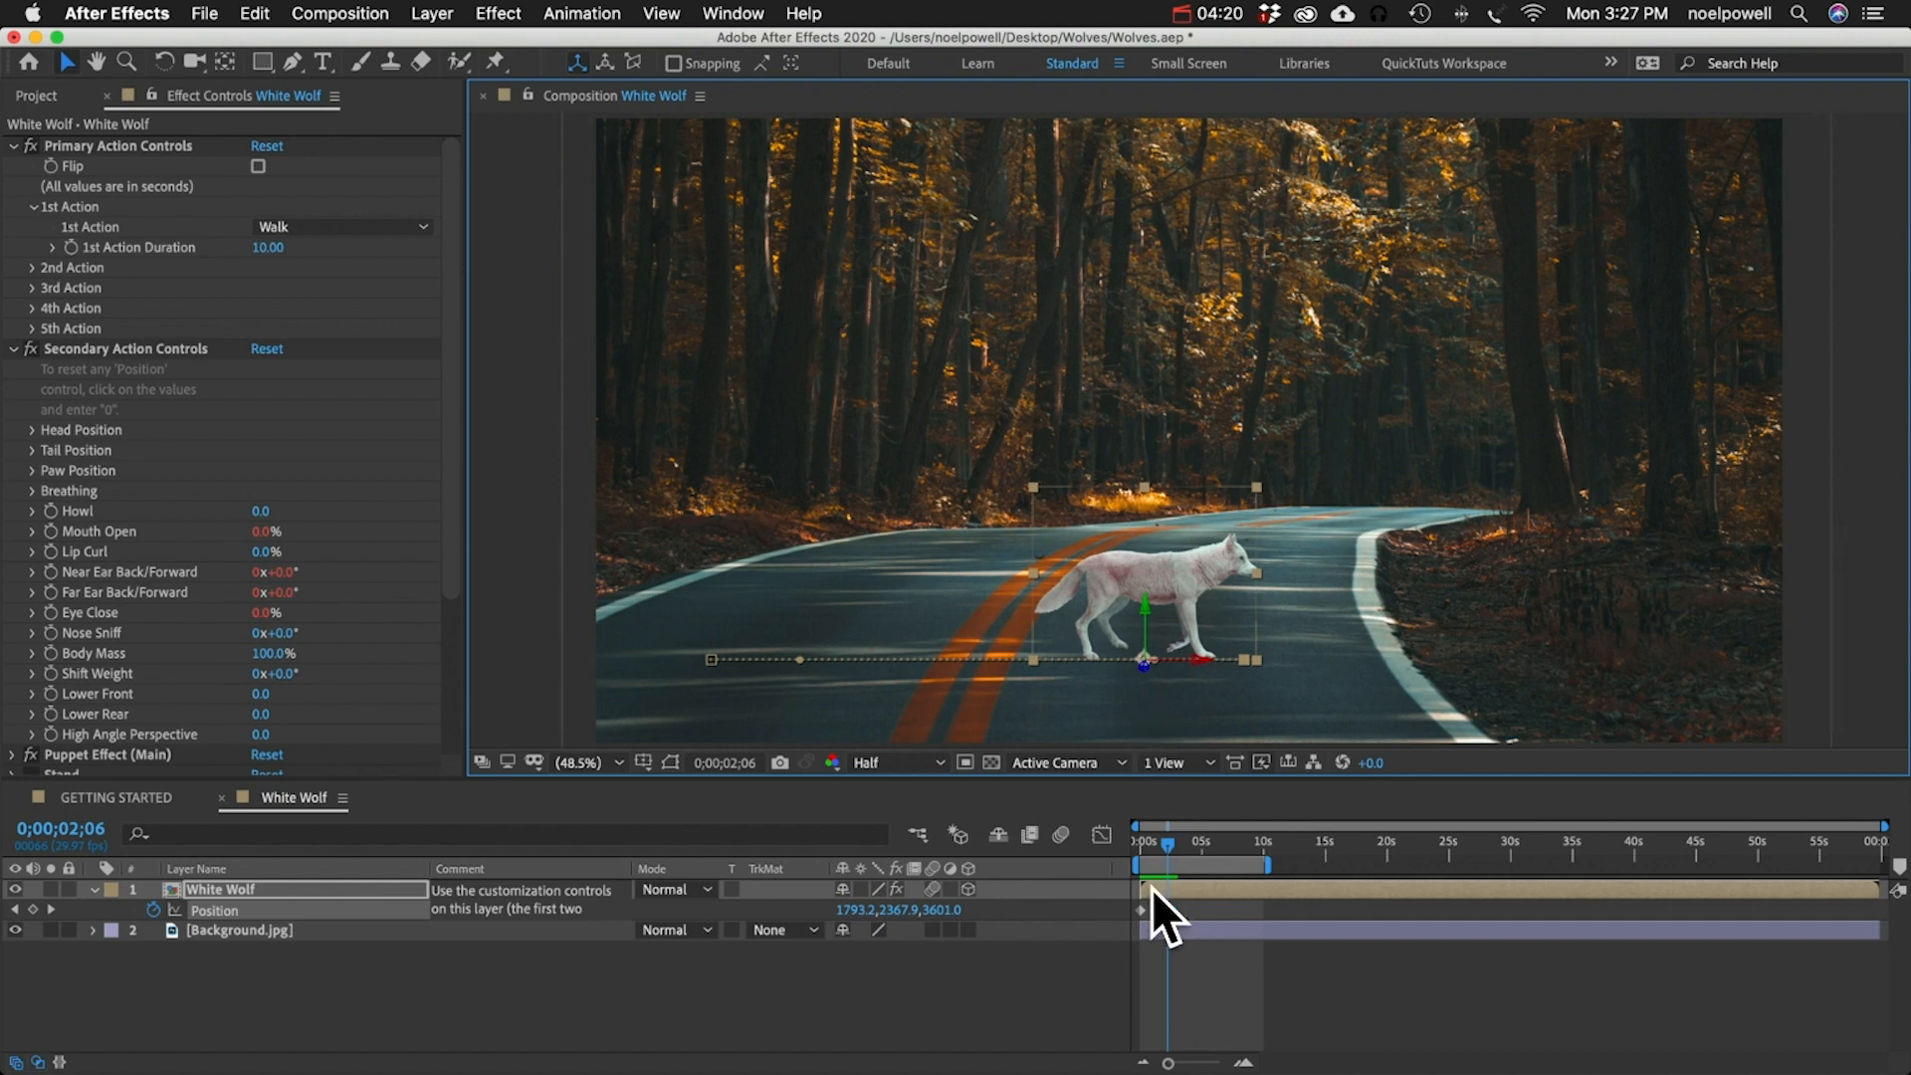
- Slow the wolf's travel by moving its second Position keyframe to just under 4 seconds, previewing the walk between adjustments
{"action": "key", "text": "Home"}
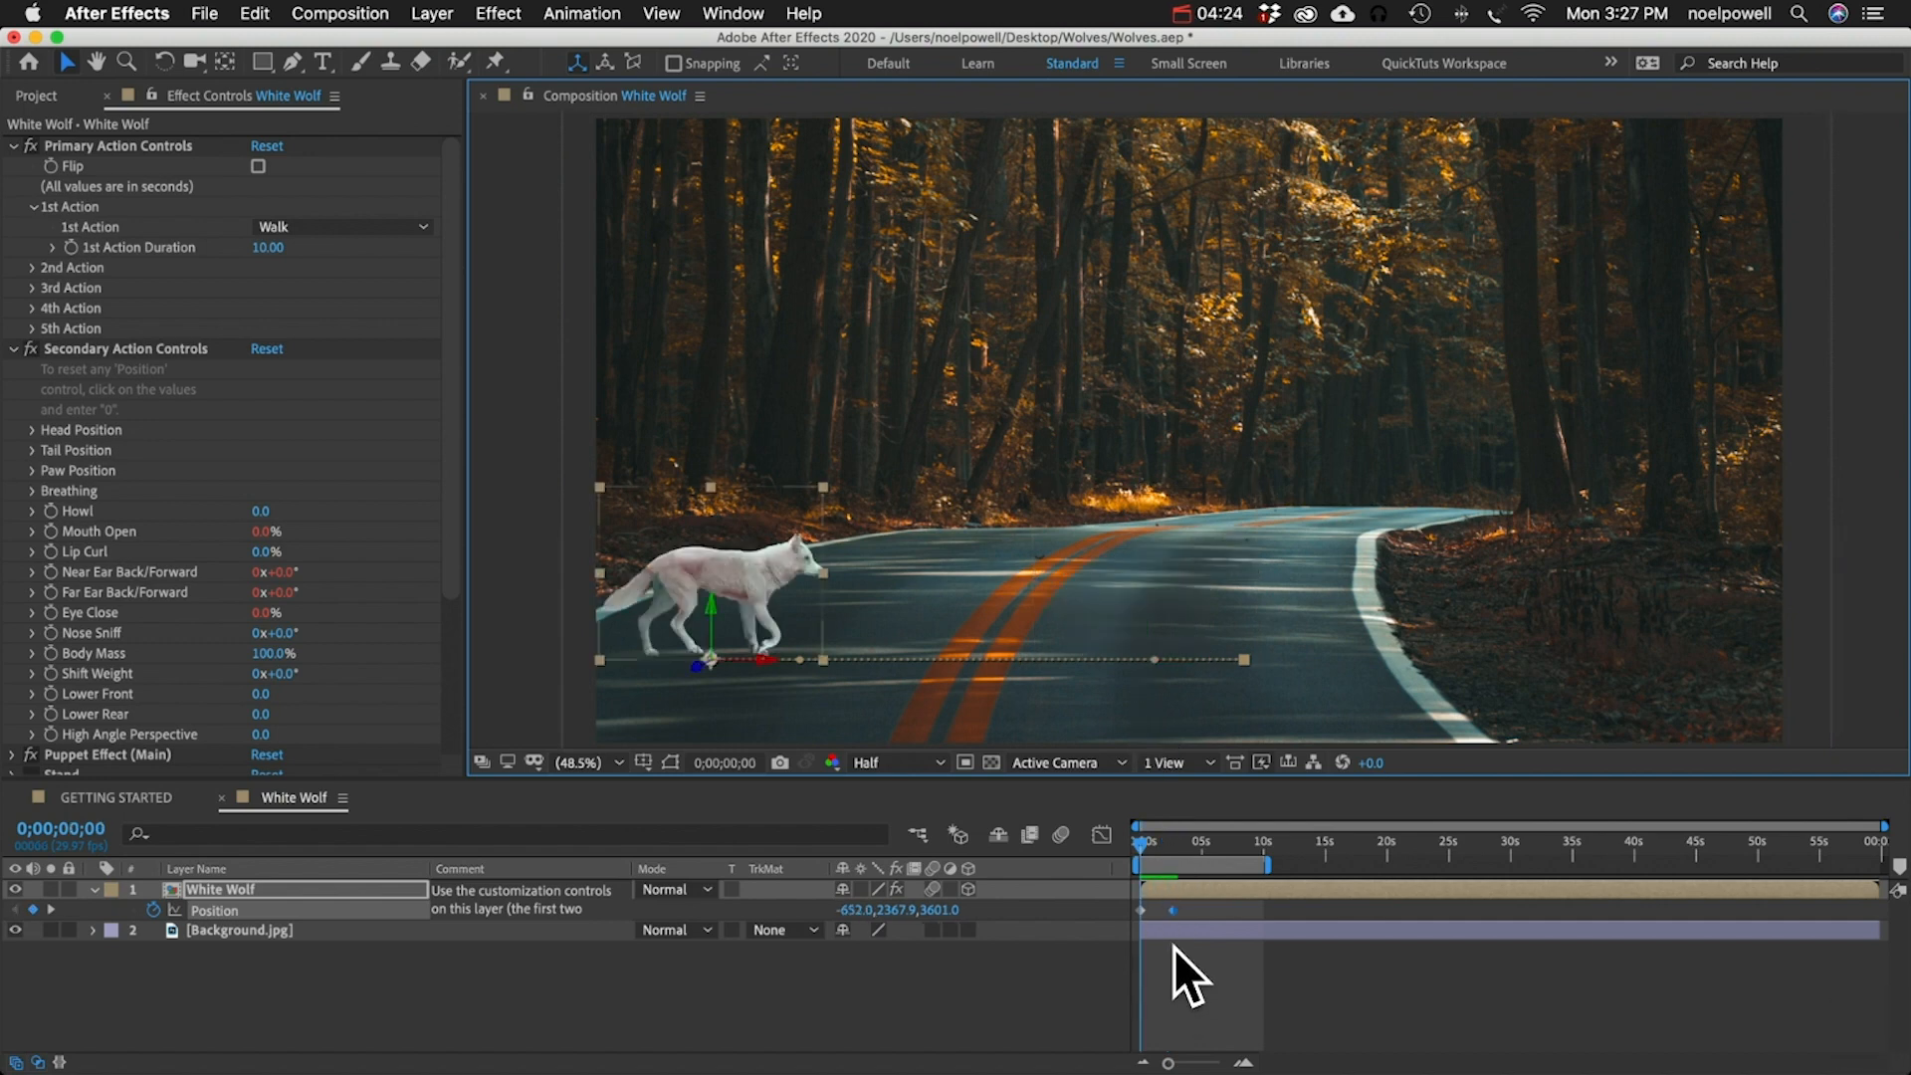
{"action": "key", "text": "equal"}
{"action": "key", "text": "equal"}
{"action": "left_click_drag", "start_coordinate": [1274, 910], "coordinate": [1315, 912]}
{"action": "left_click_drag", "start_coordinate": [1316, 911], "coordinate": [1316, 911]}
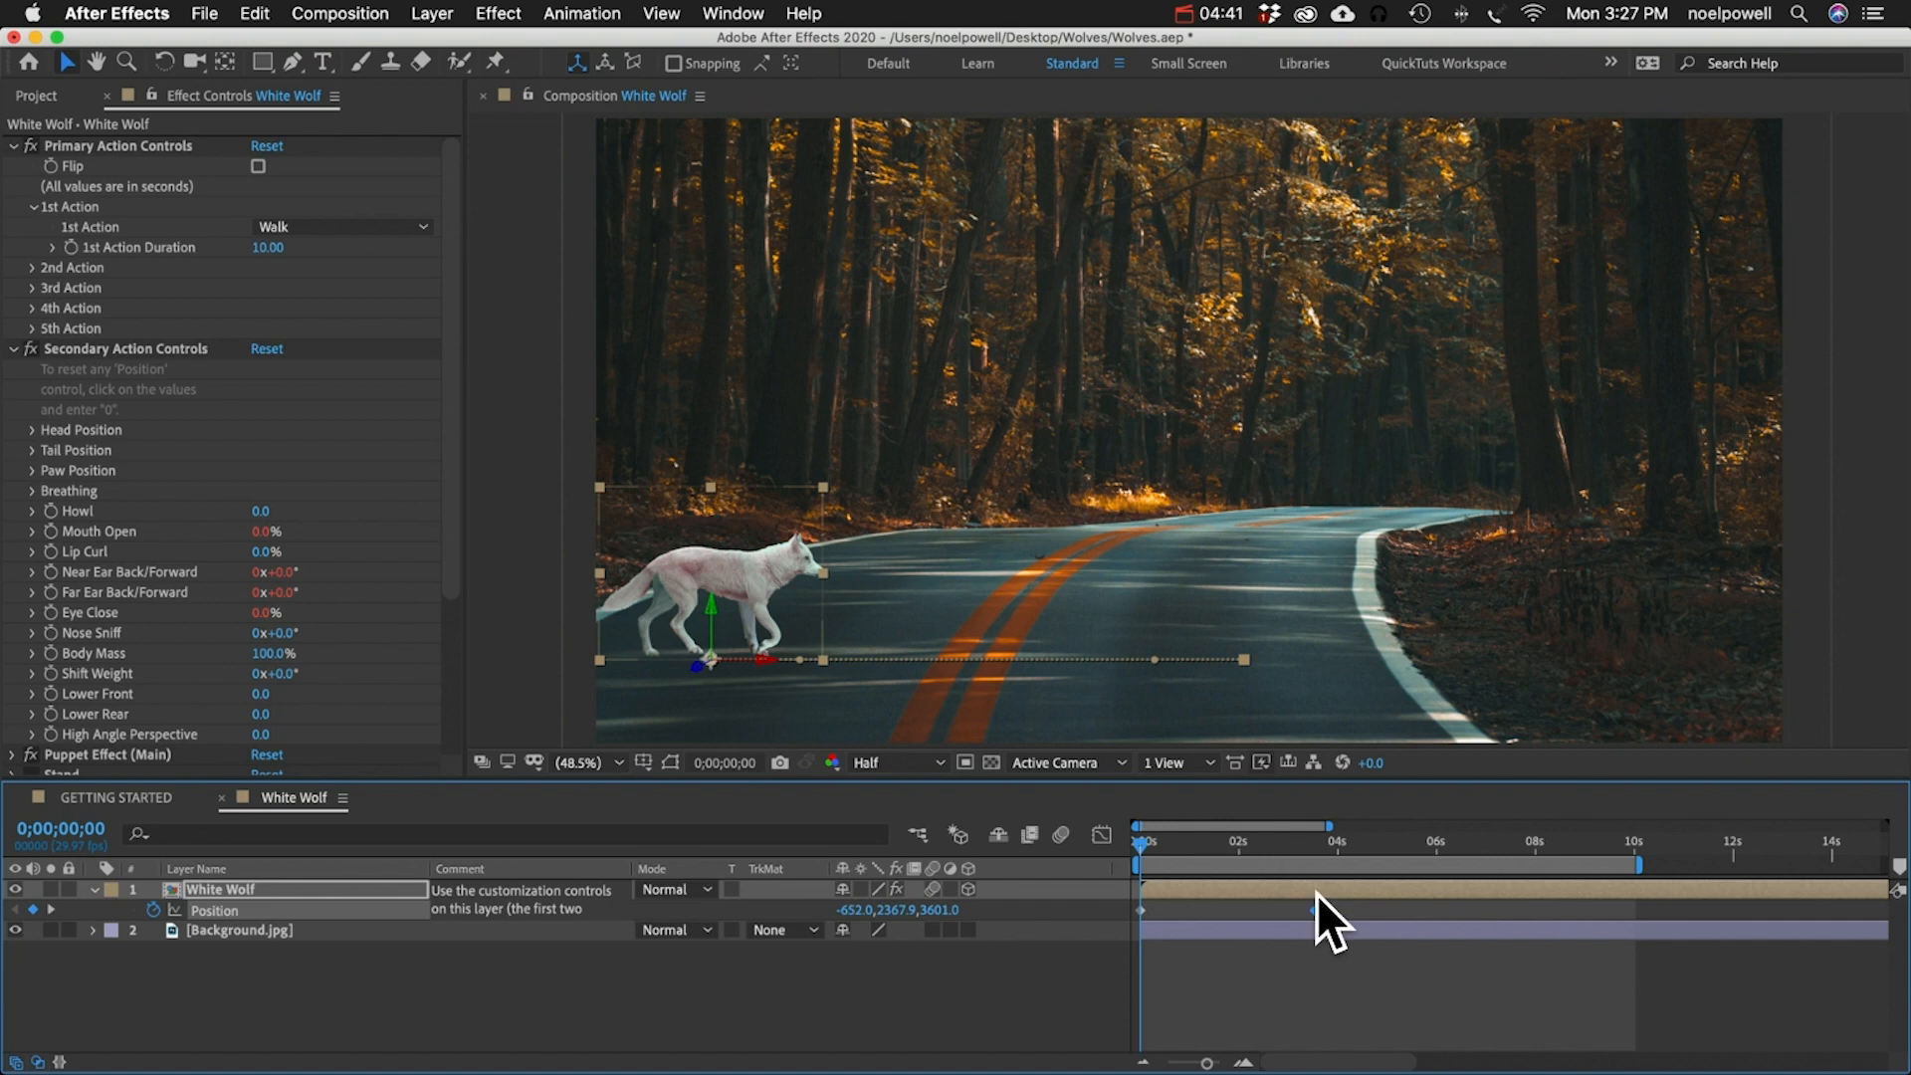
{"action": "key", "text": "space"}
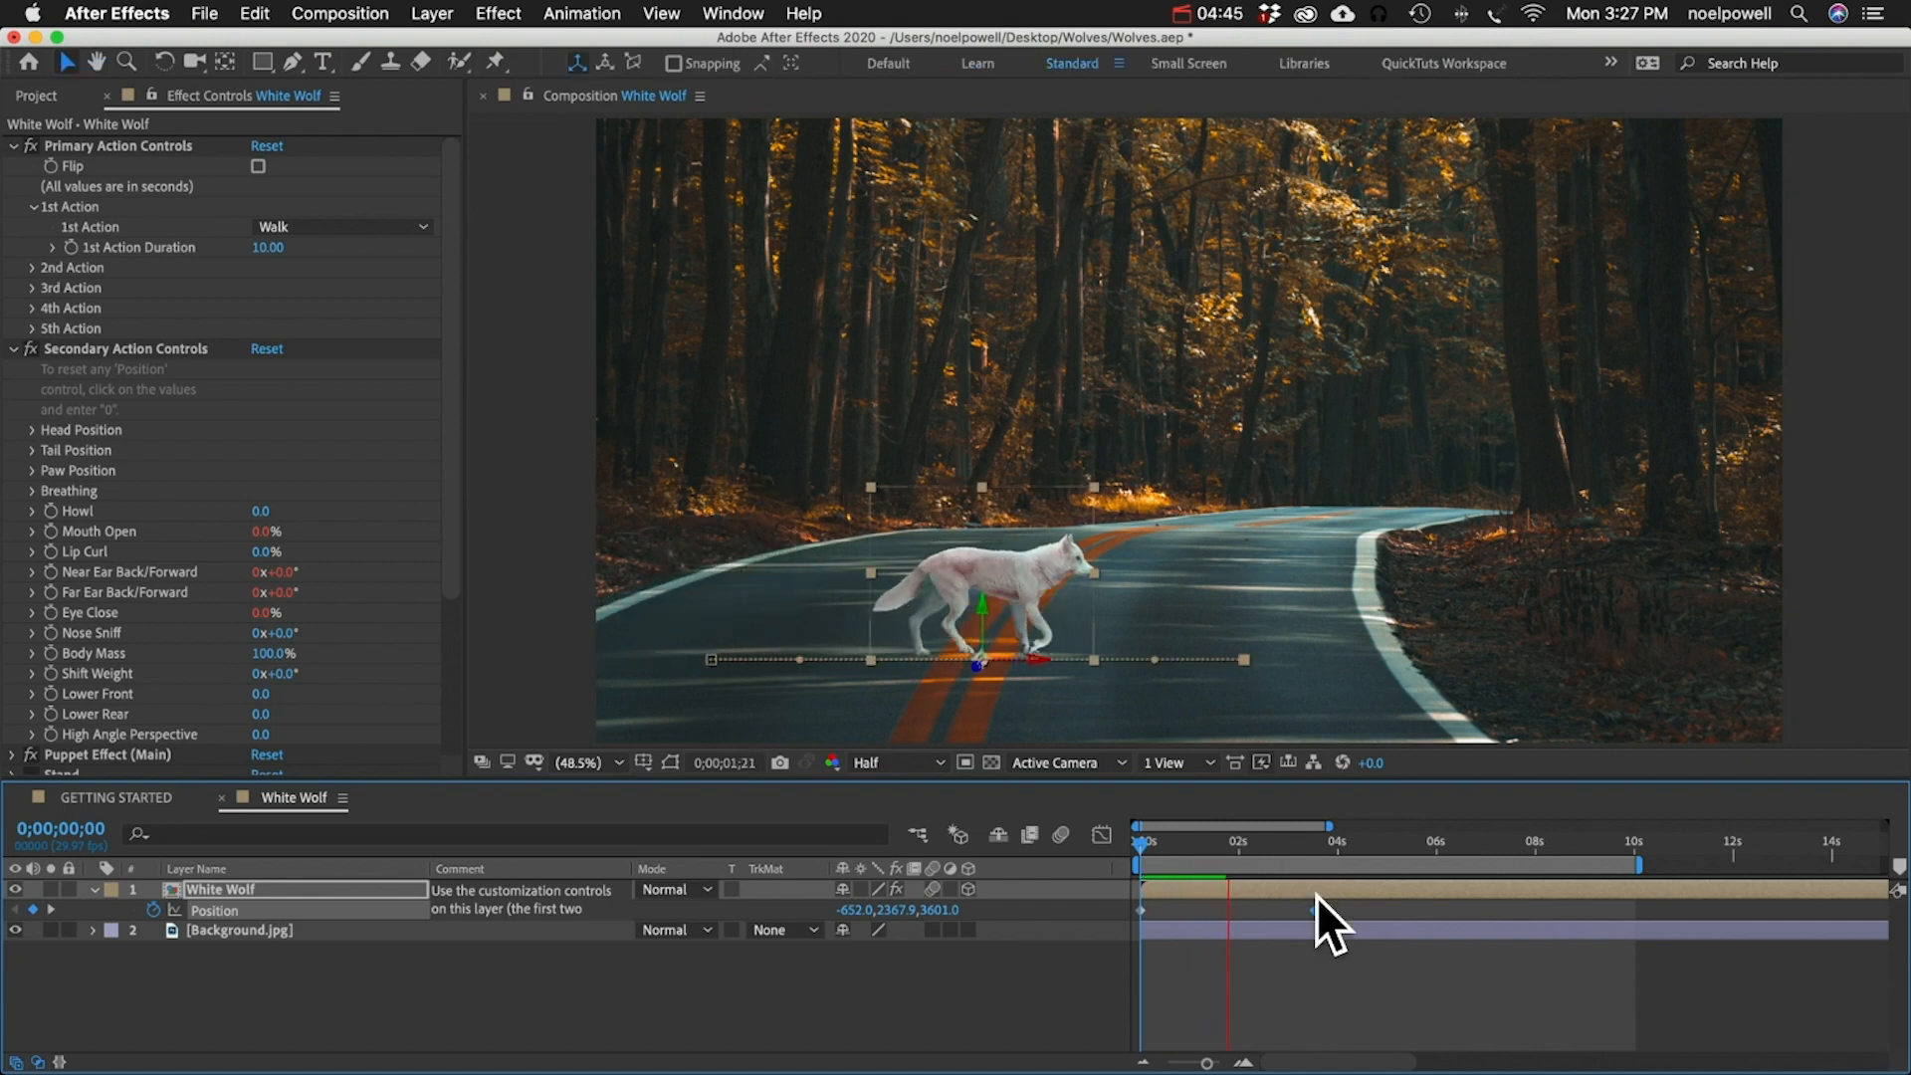
{"action": "key", "text": "space"}
{"action": "key", "text": "space"}
{"action": "left_click_drag", "start_coordinate": [1315, 911], "coordinate": [1330, 912]}
{"action": "key", "text": "space"}
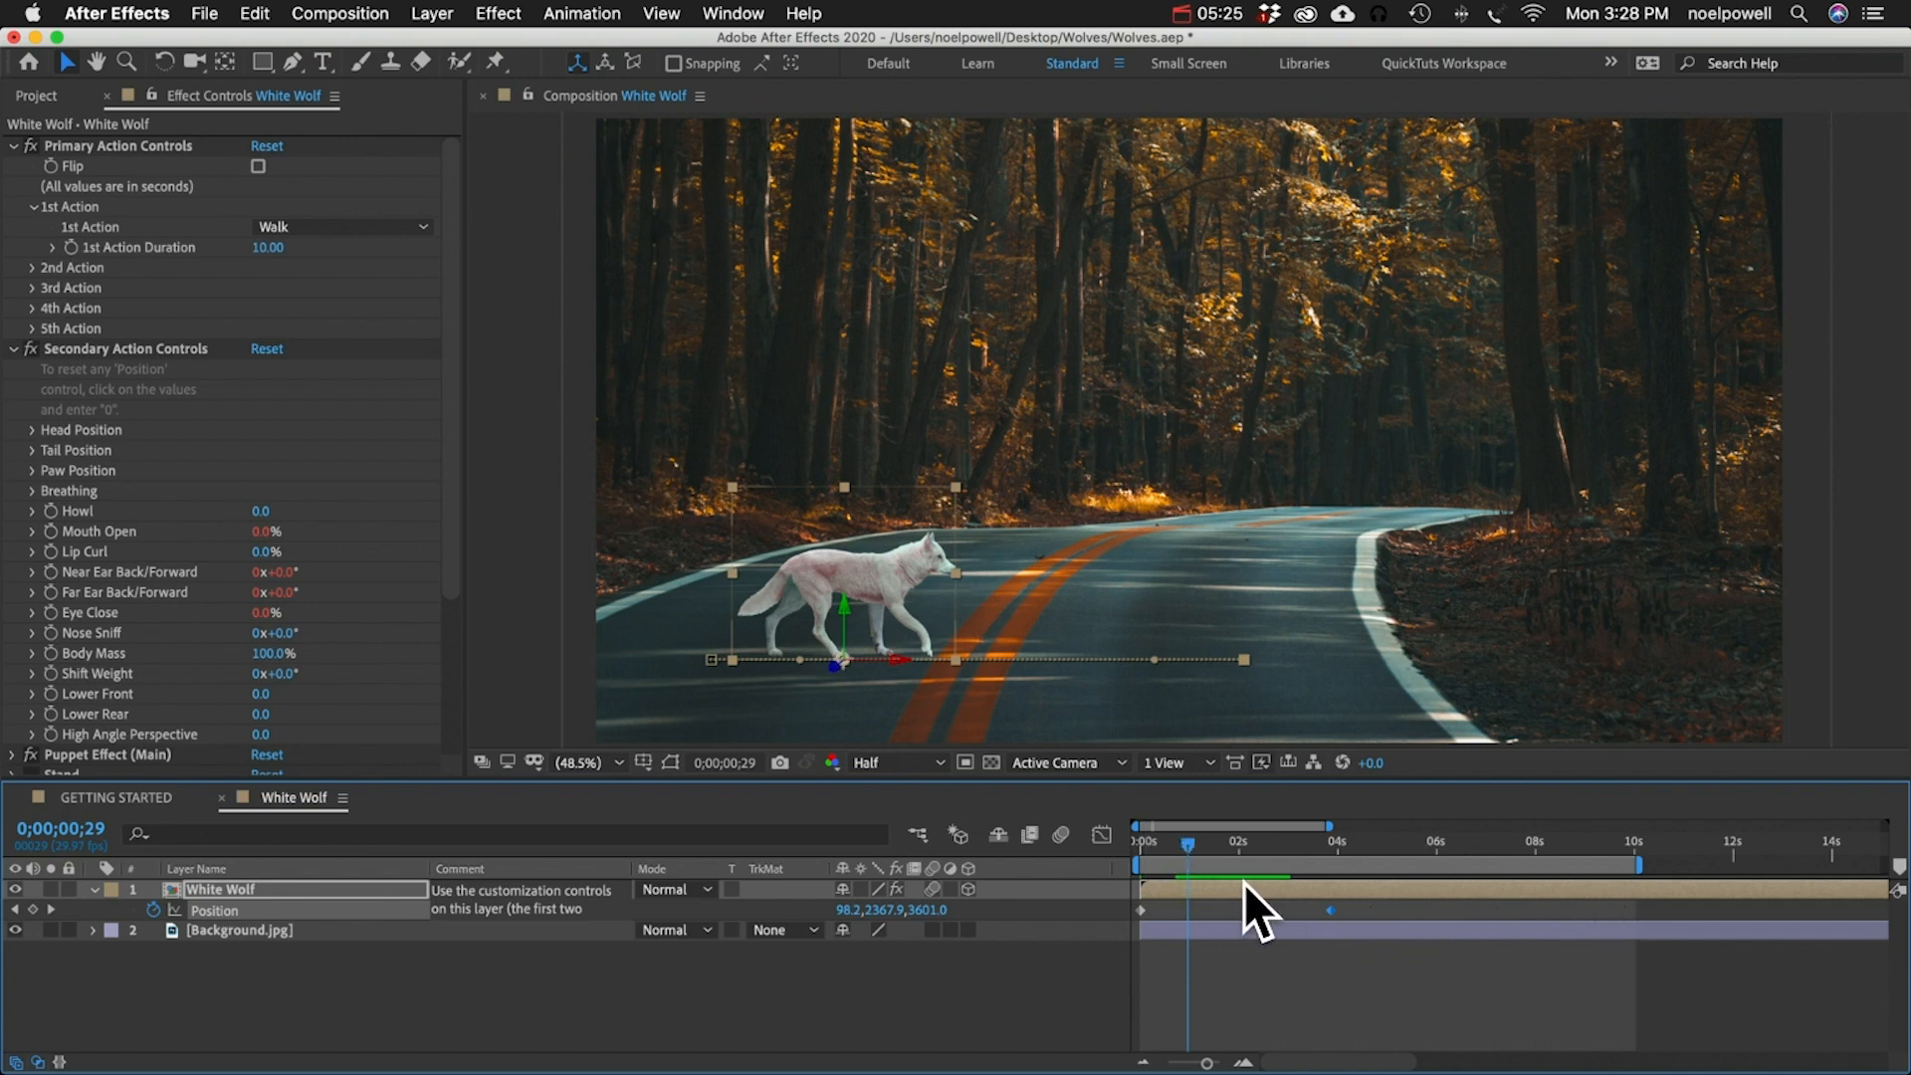
{"action": "mouse_move", "coordinate": [1333, 910]}
{"action": "left_click", "coordinate": [1332, 911]}
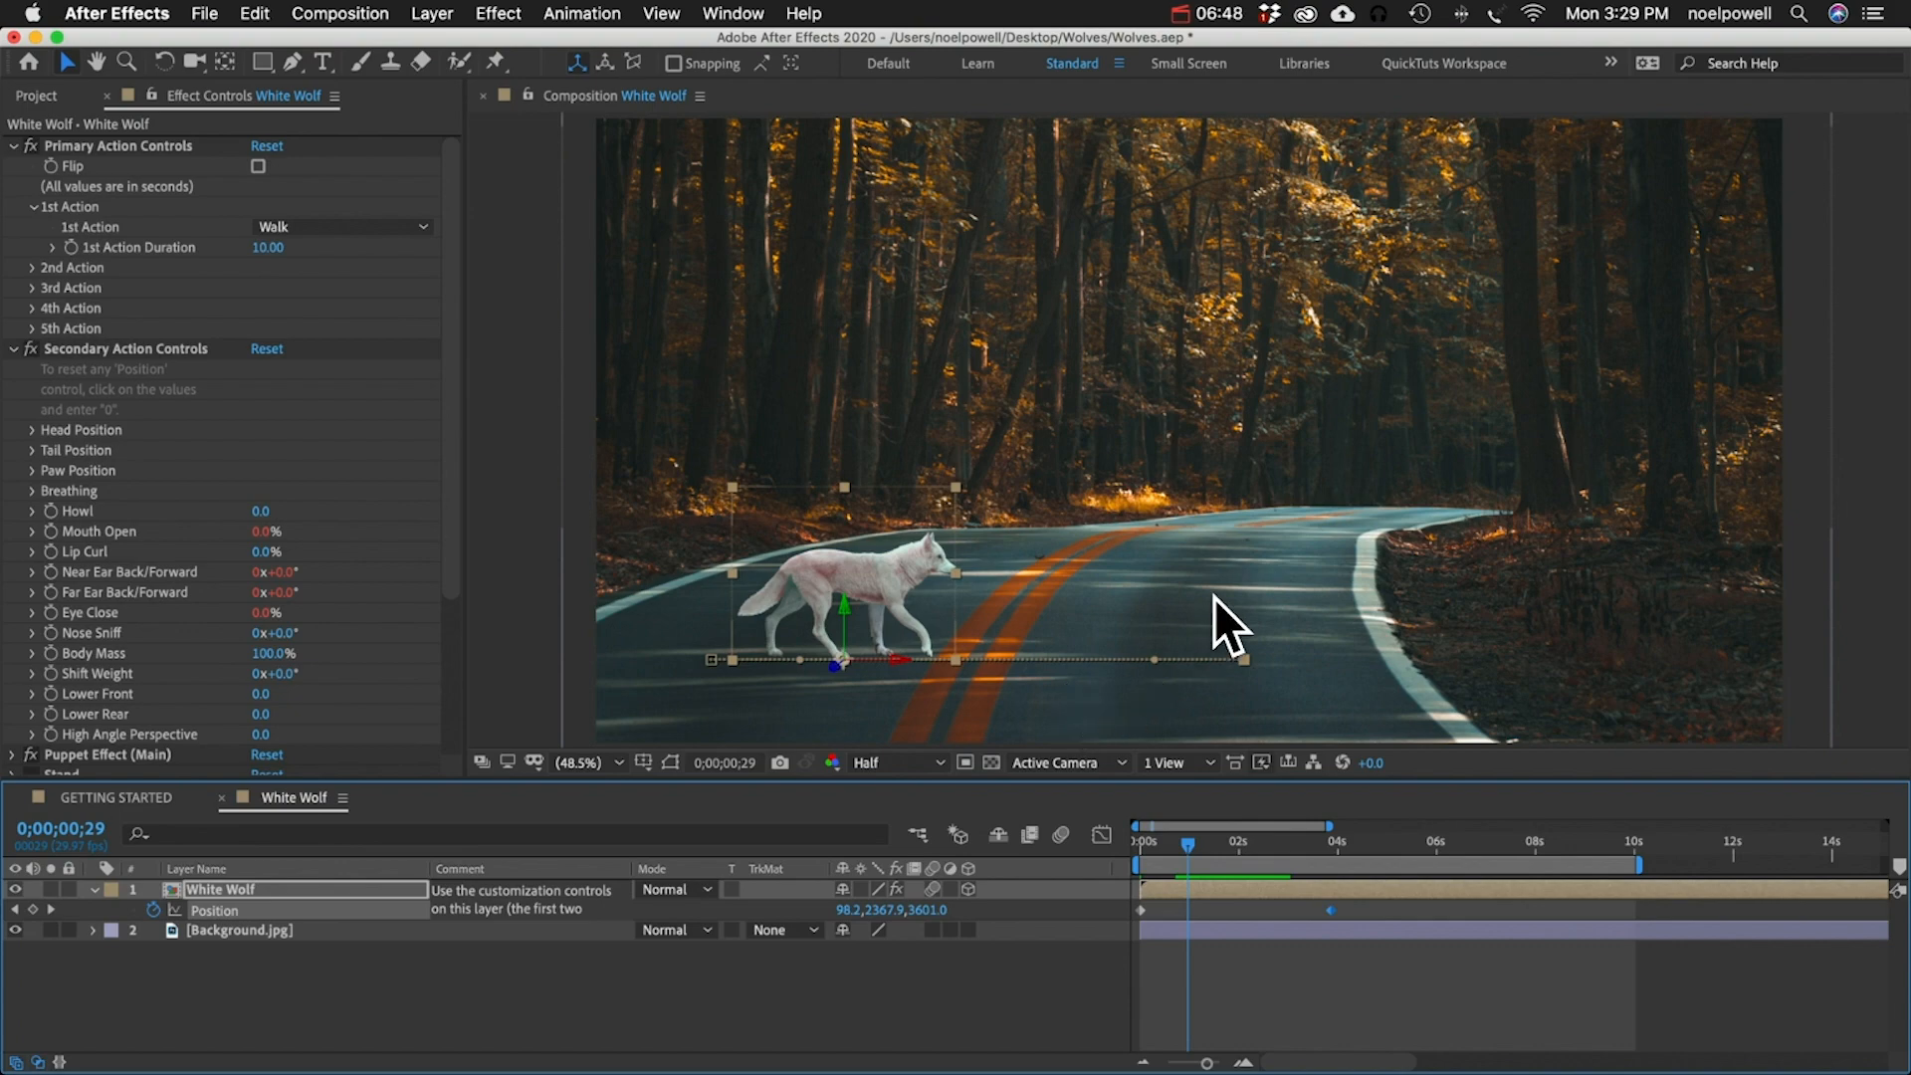
- Close the White Wolf composition and open the Brown Wolf composition from the project's Wolves folder
{"action": "left_click", "coordinate": [265, 1005]}
{"action": "key", "text": "super+w"}
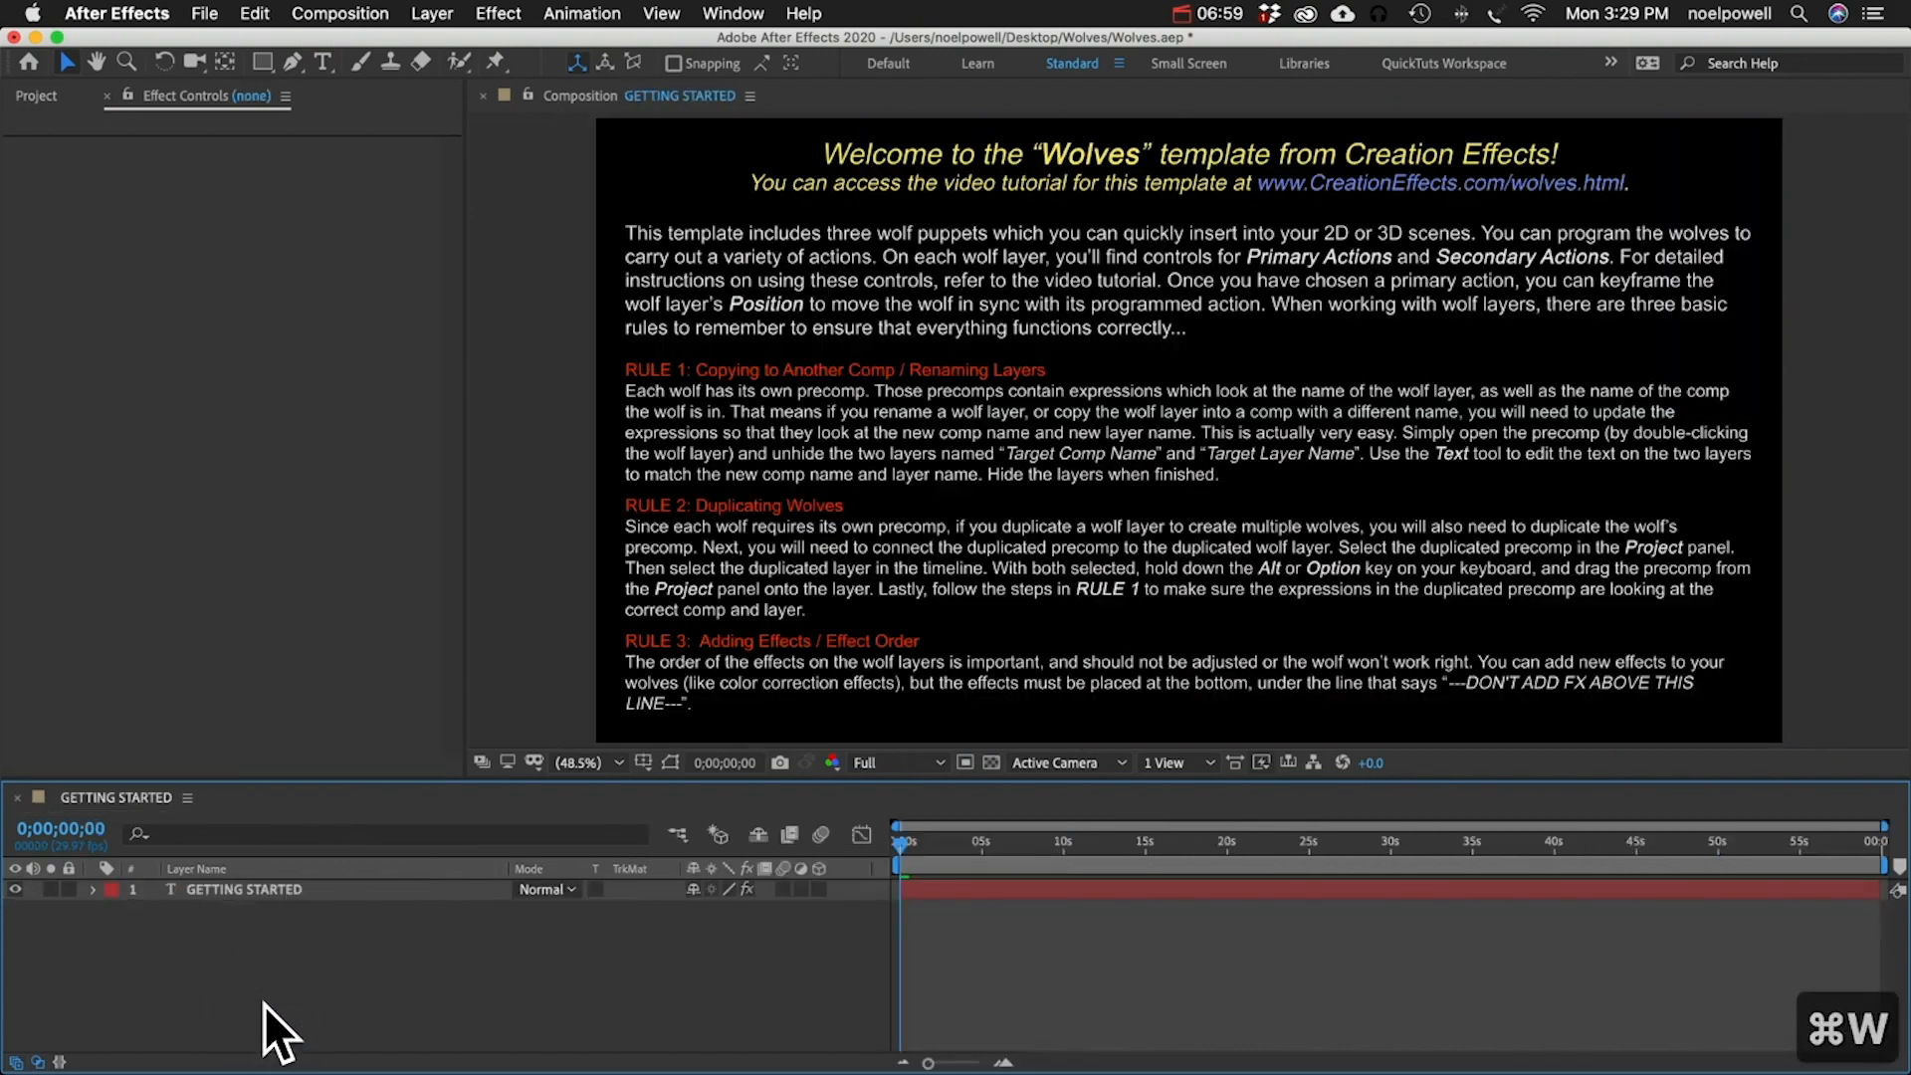
{"action": "left_click", "coordinate": [32, 94]}
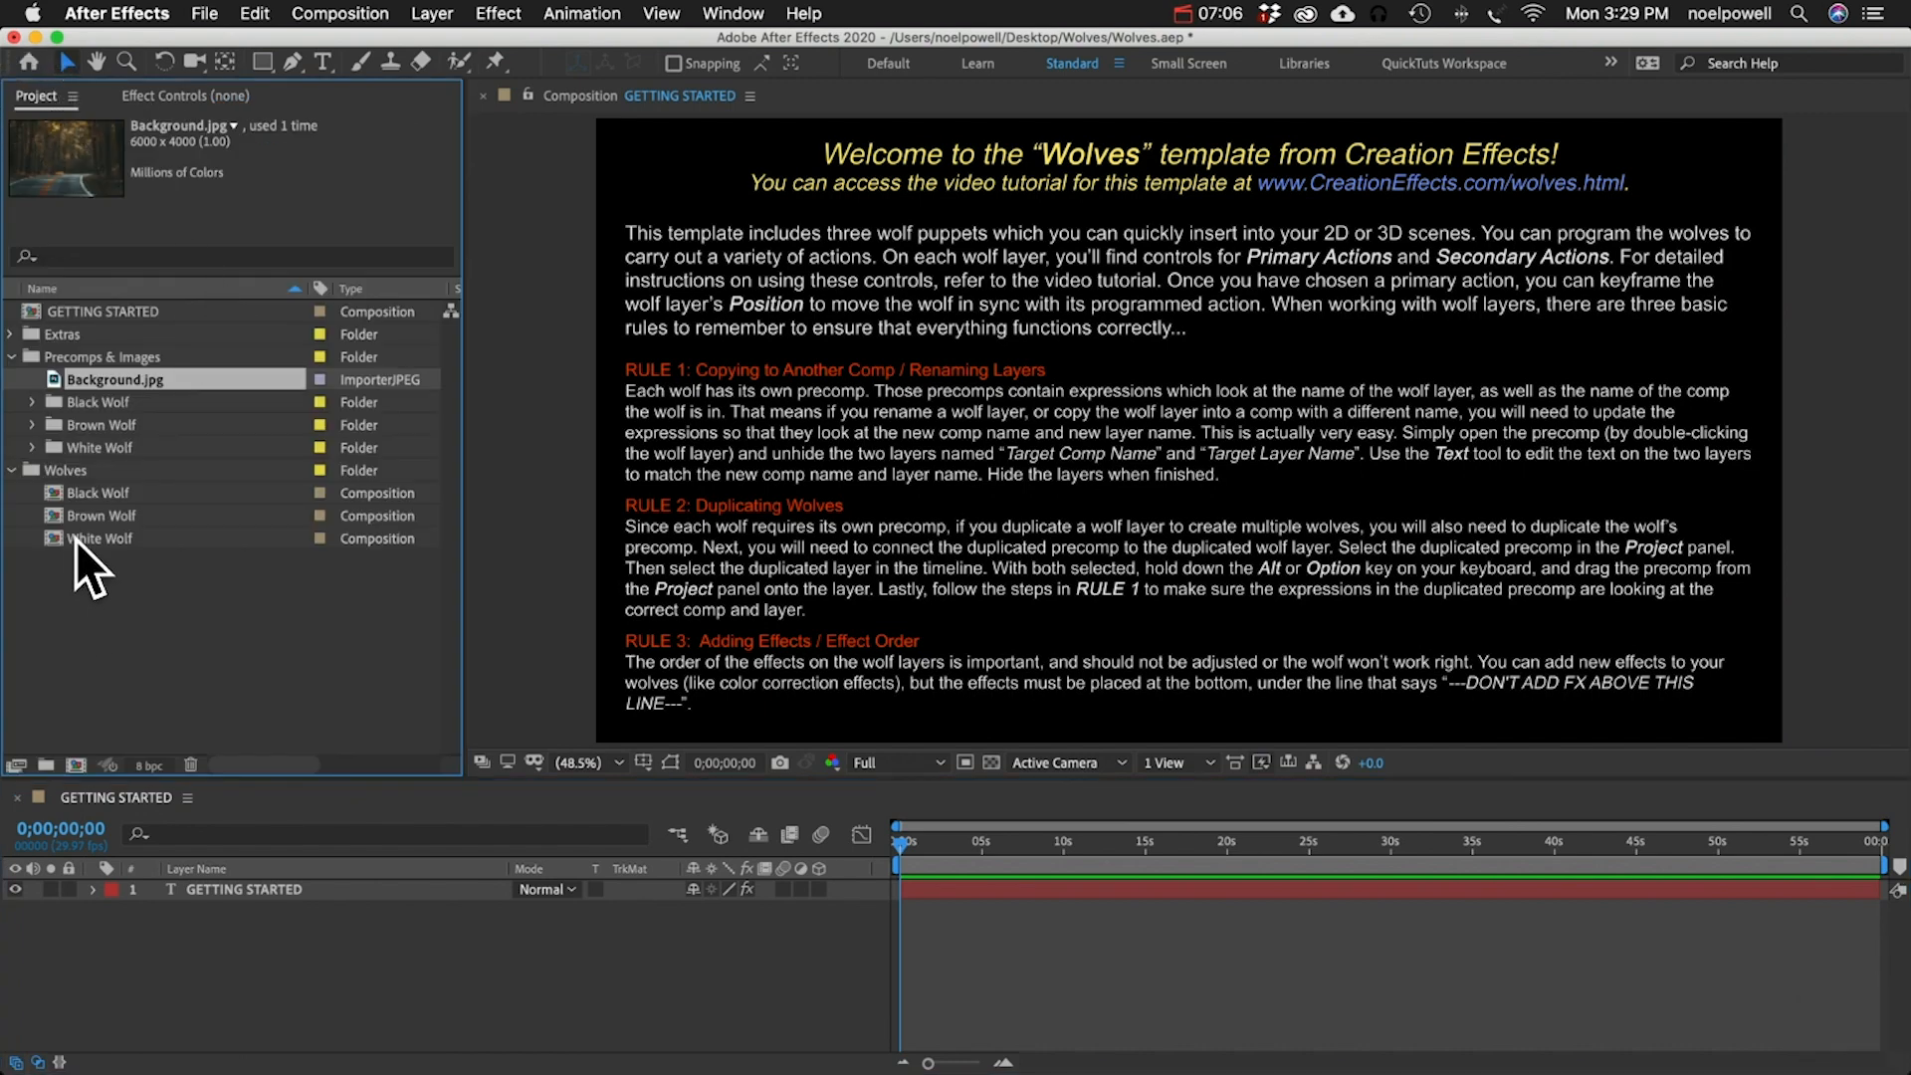
{"action": "double_click", "coordinate": [74, 515]}
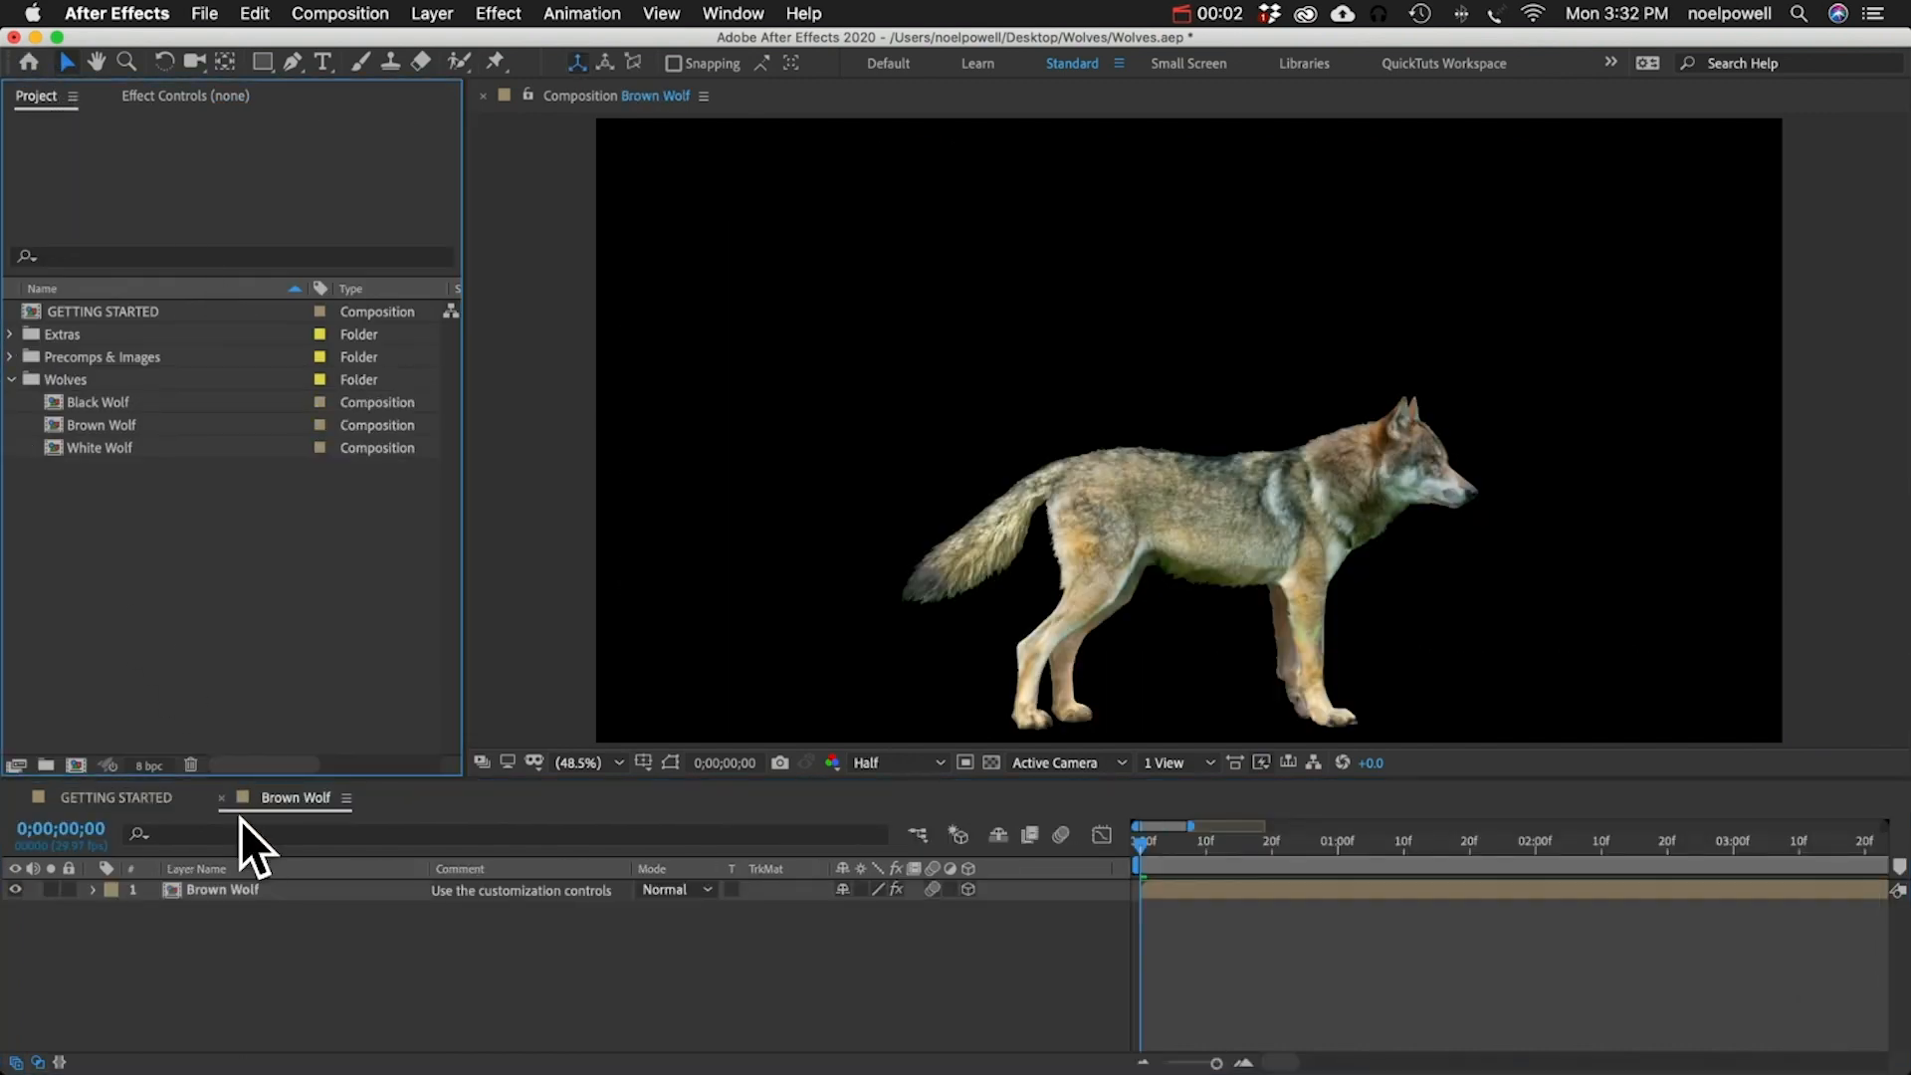
- Examine the Brown Wolf layer's Primary and Secondary Action Controls, including the available 1st Action choices
{"action": "left_click", "coordinate": [221, 888]}
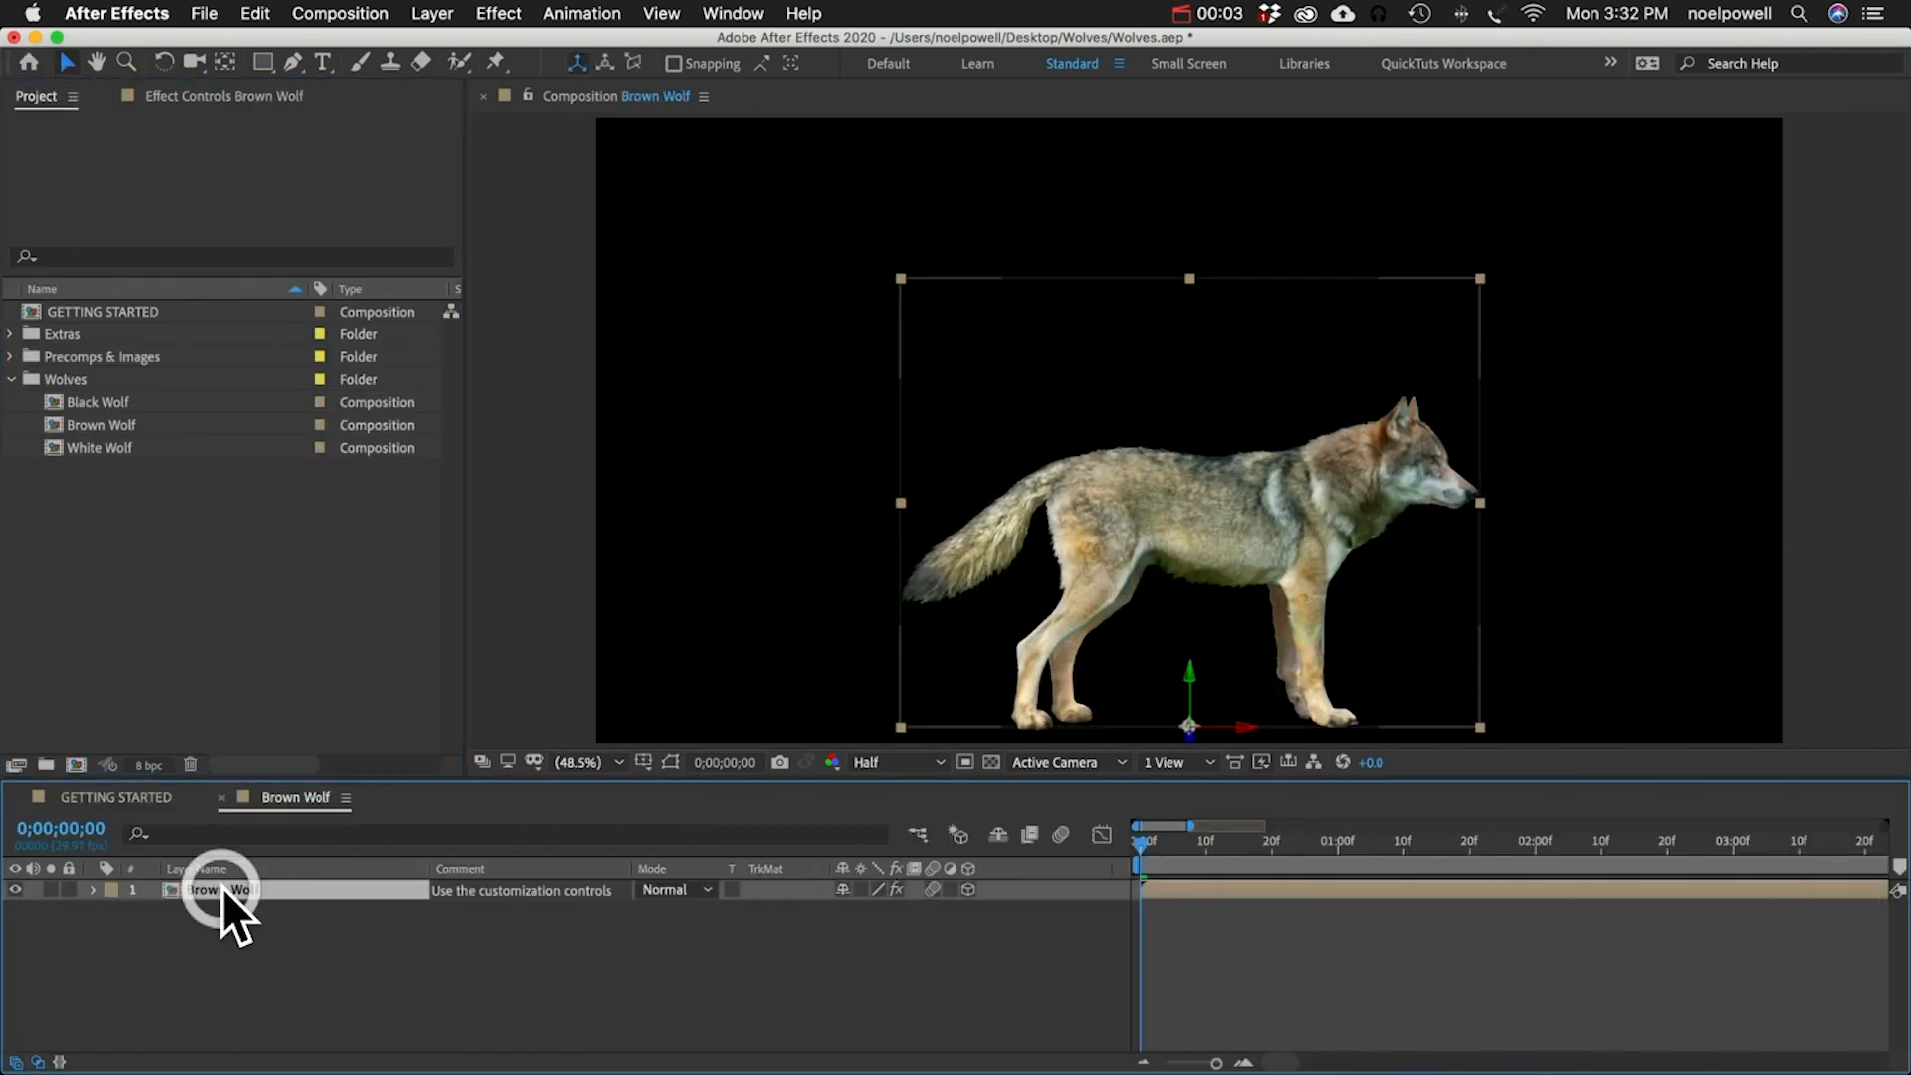
{"action": "left_click", "coordinate": [195, 89]}
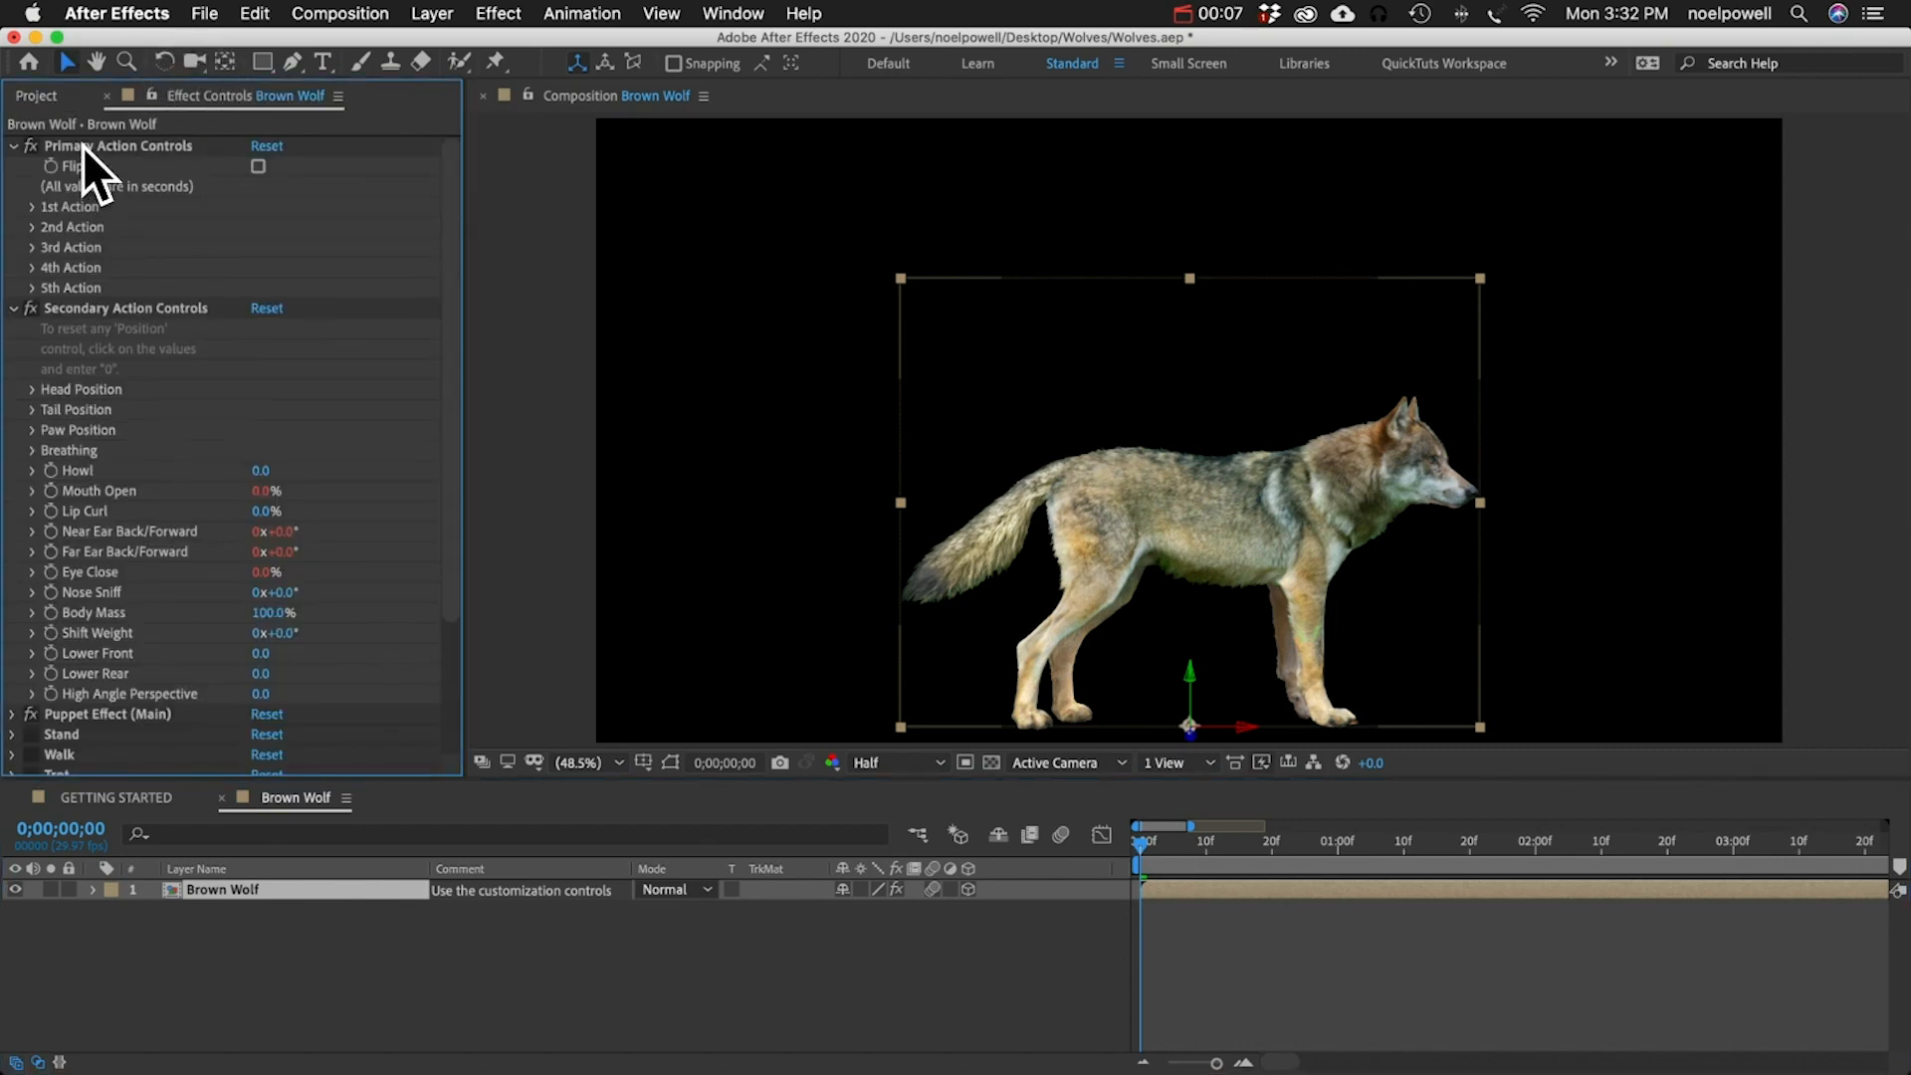
{"action": "left_click", "coordinate": [33, 206]}
{"action": "left_click", "coordinate": [354, 225]}
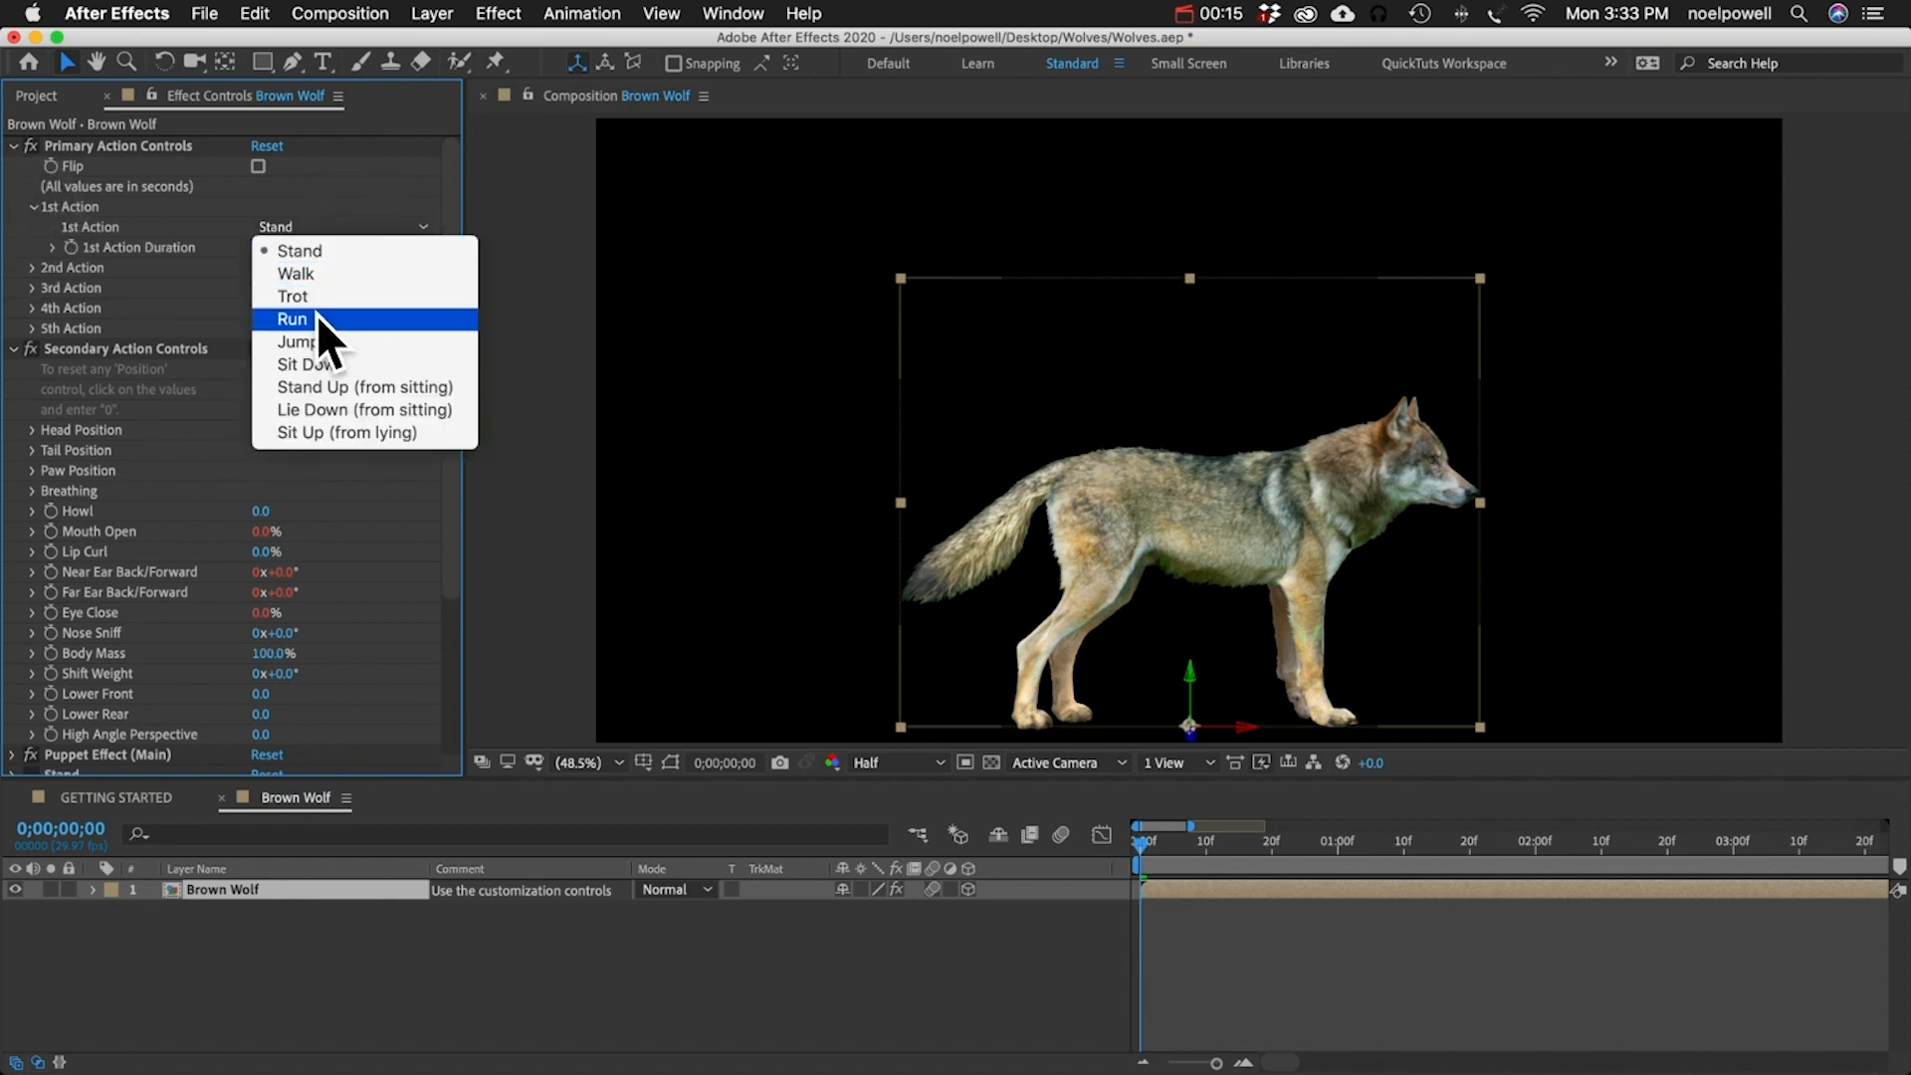
{"action": "left_click", "coordinate": [31, 205]}
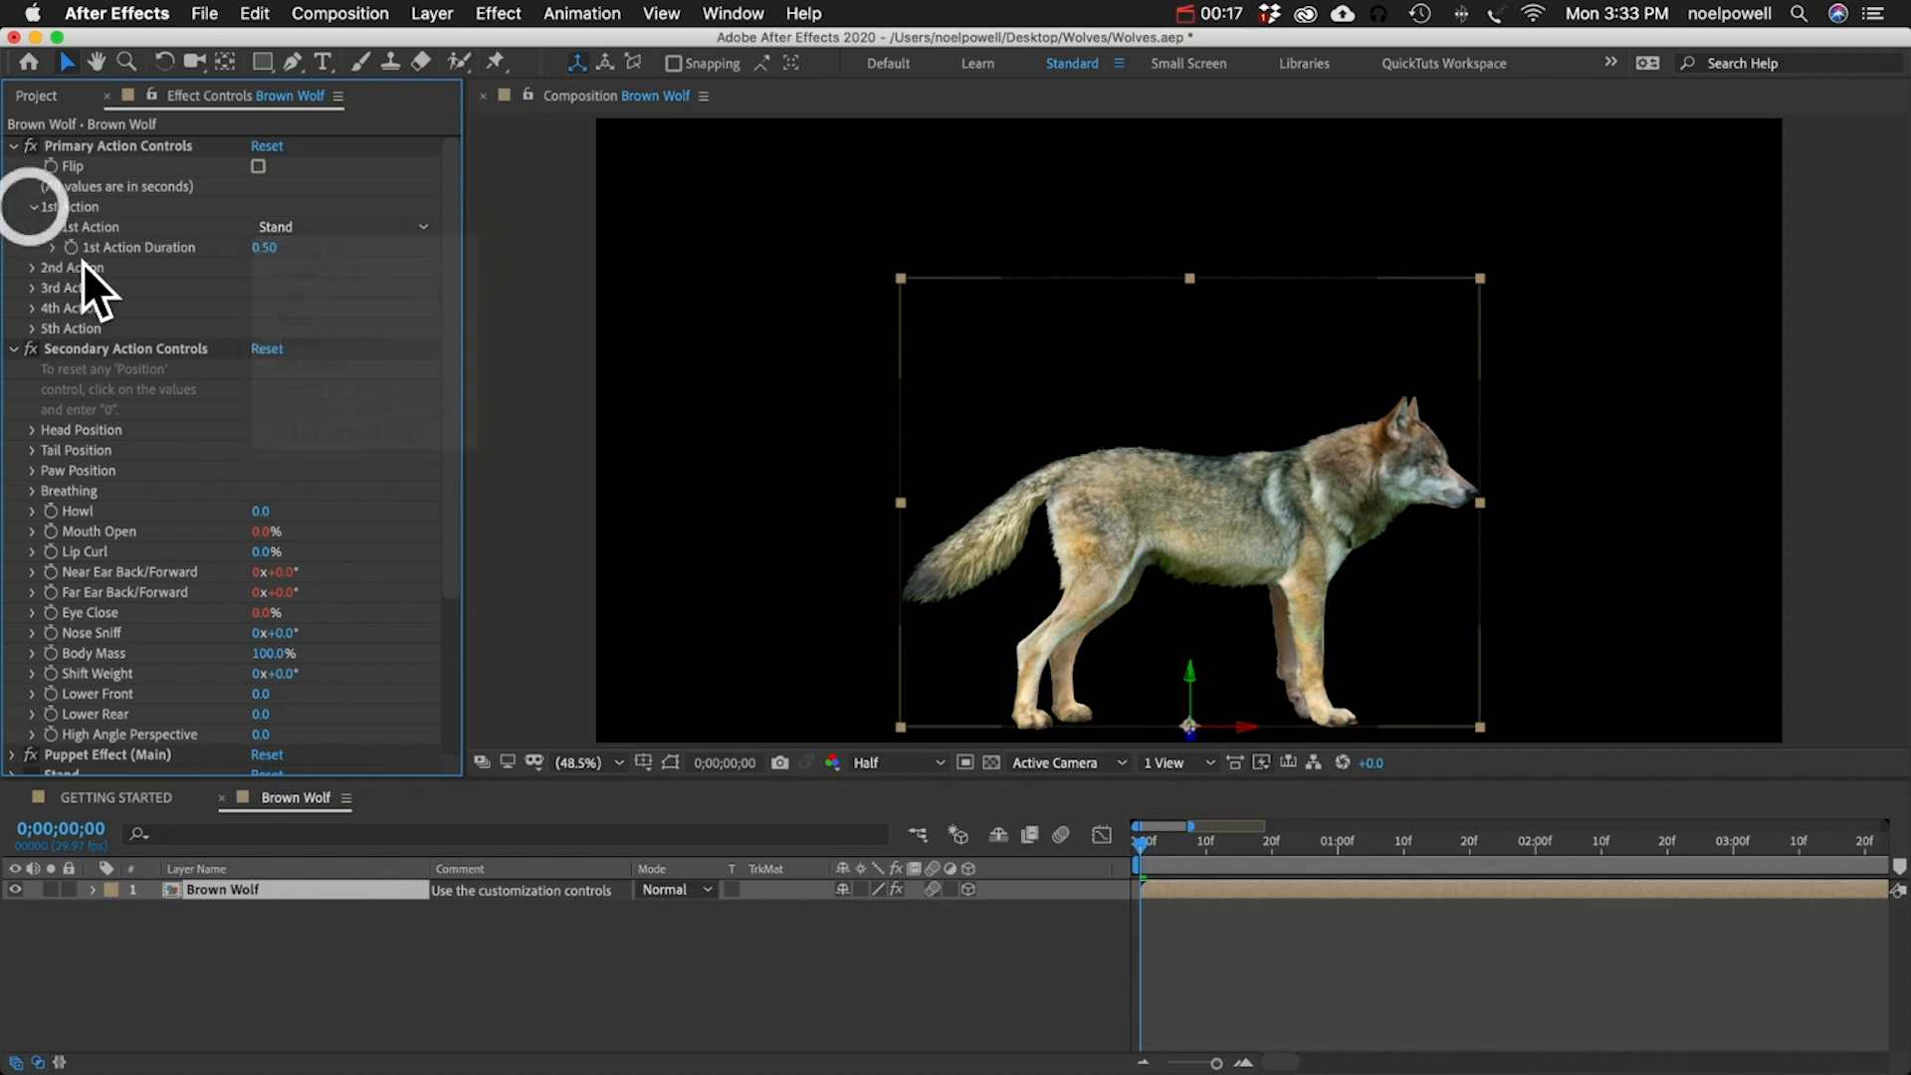
{"action": "left_click", "coordinate": [100, 346]}
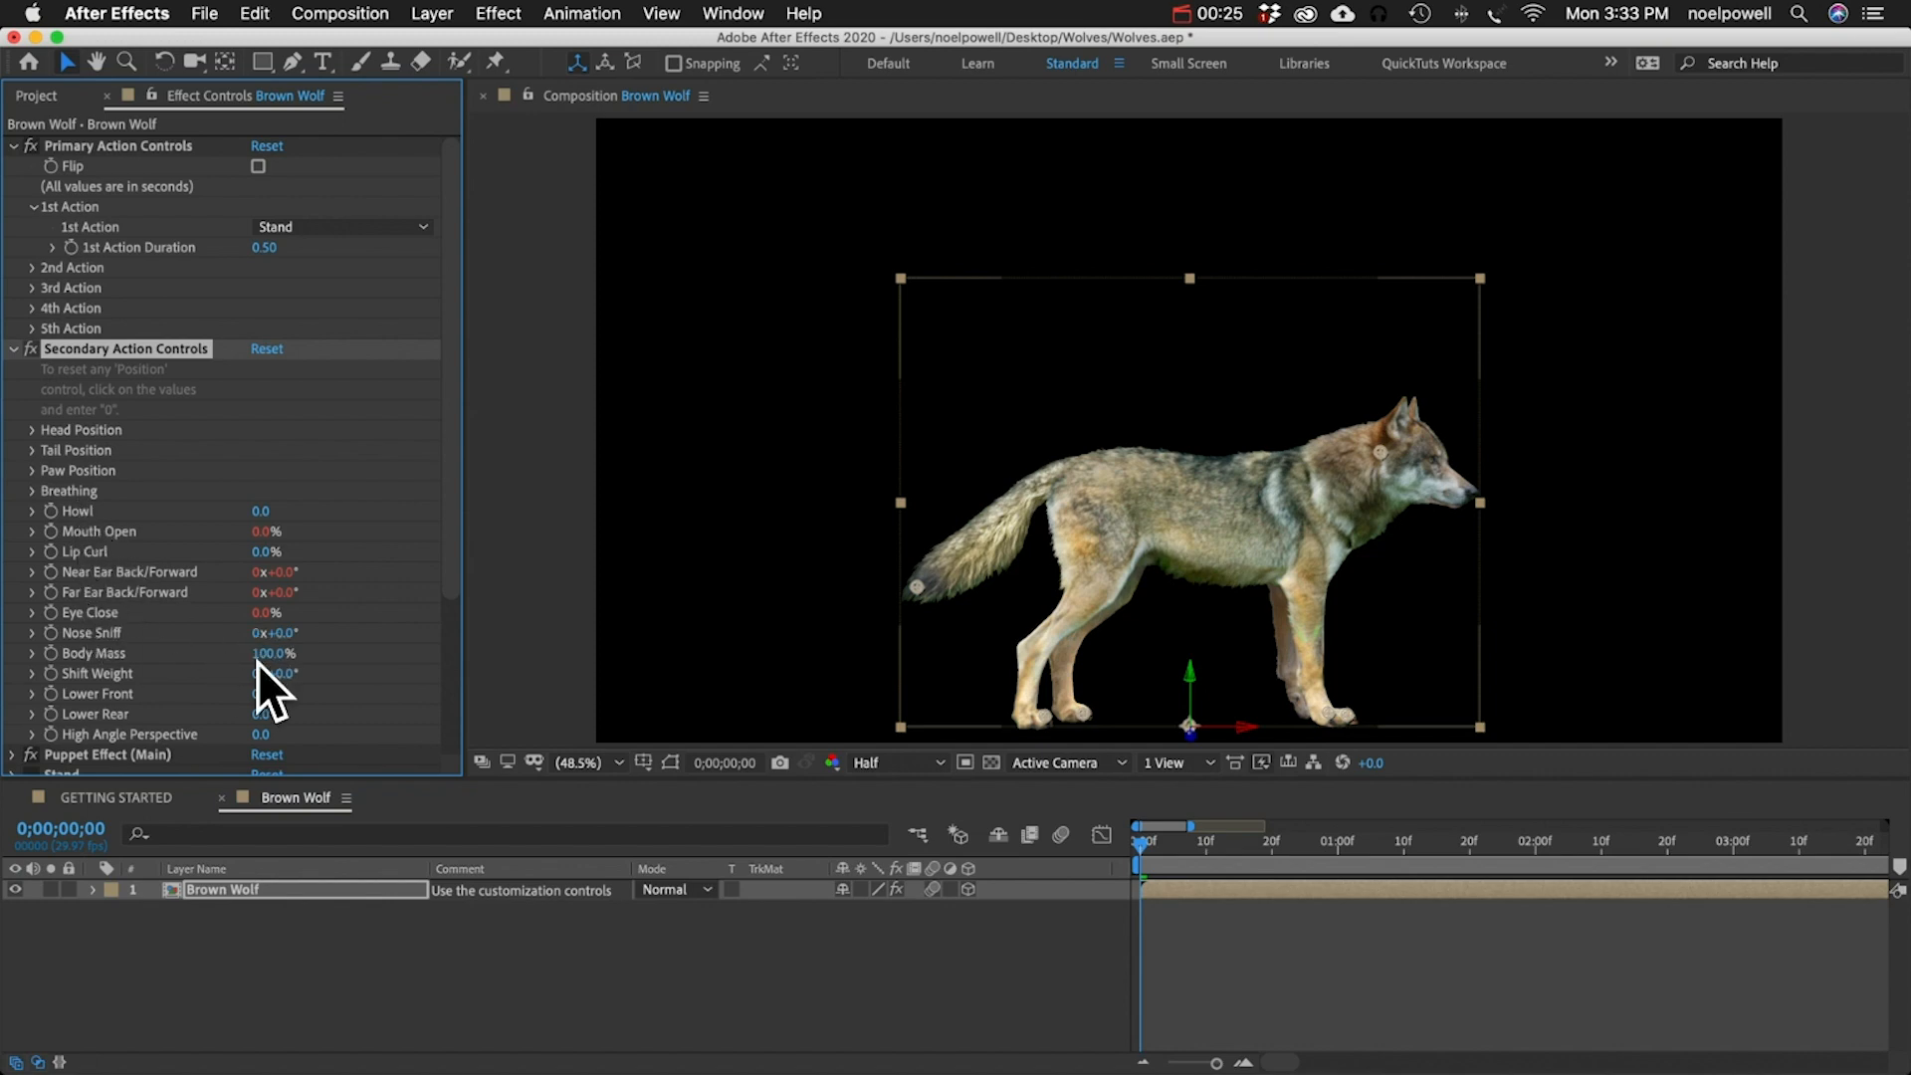
{"action": "scroll", "coordinate": [119, 603], "scroll_direction": "down", "scroll_amount": 5}
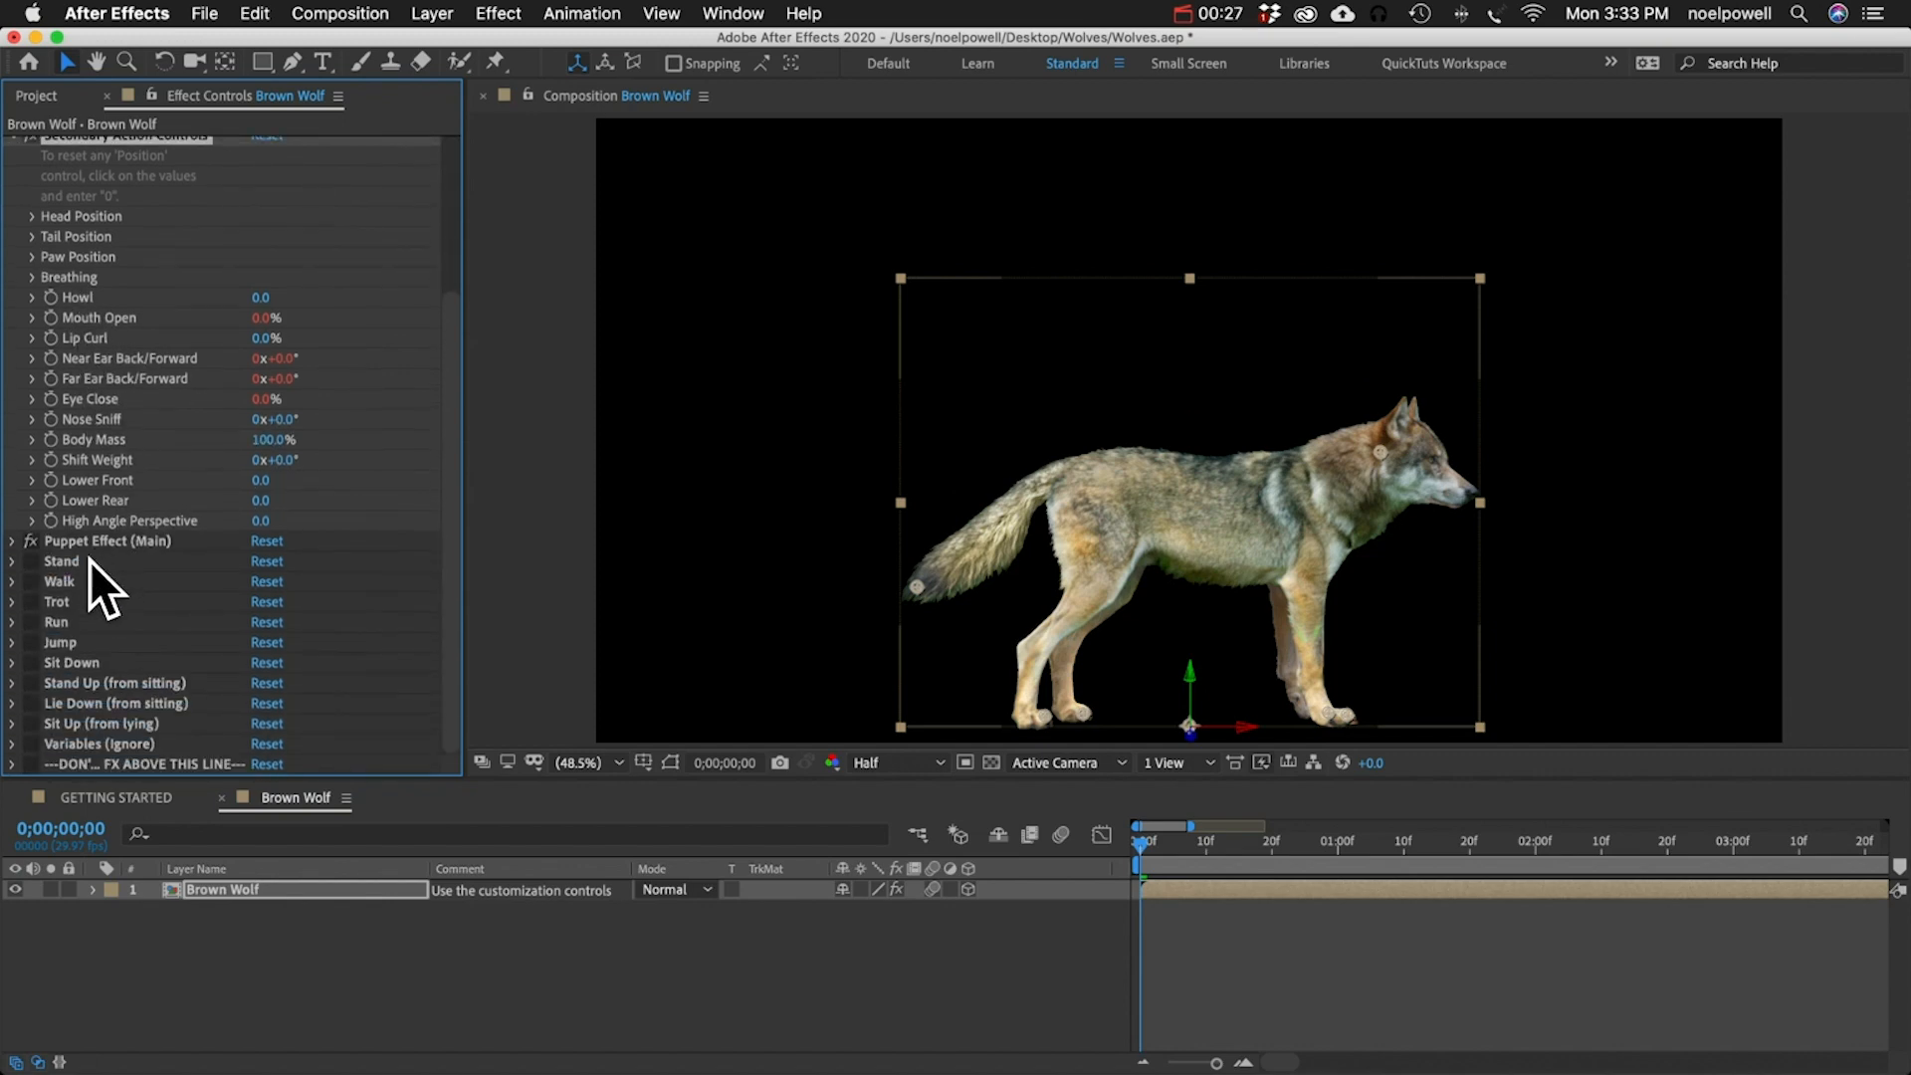
{"action": "scroll", "coordinate": [102, 543], "scroll_direction": "up", "scroll_amount": 5}
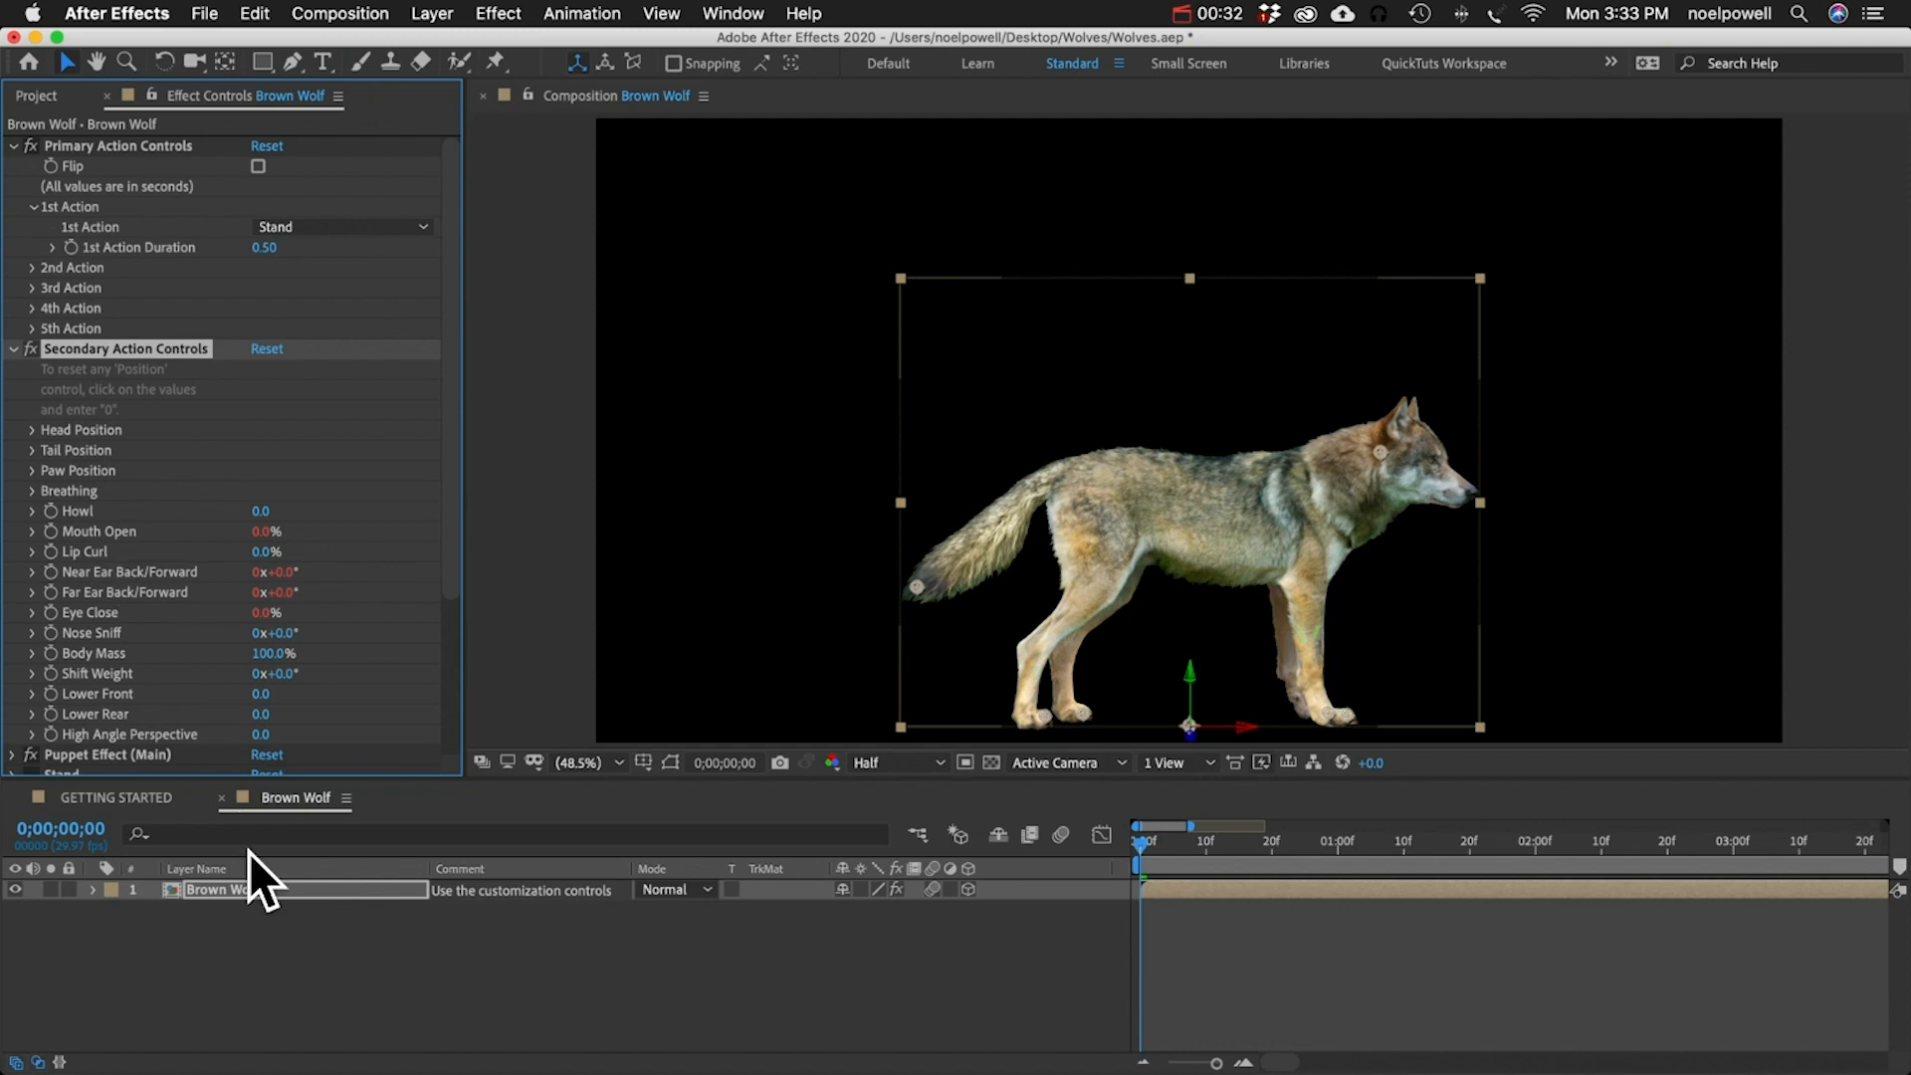
- Reveal the Brown Wolf layer's effects in the timeline and select Puppet Effect (Main) to inspect its pins
{"action": "left_click", "coordinate": [295, 893]}
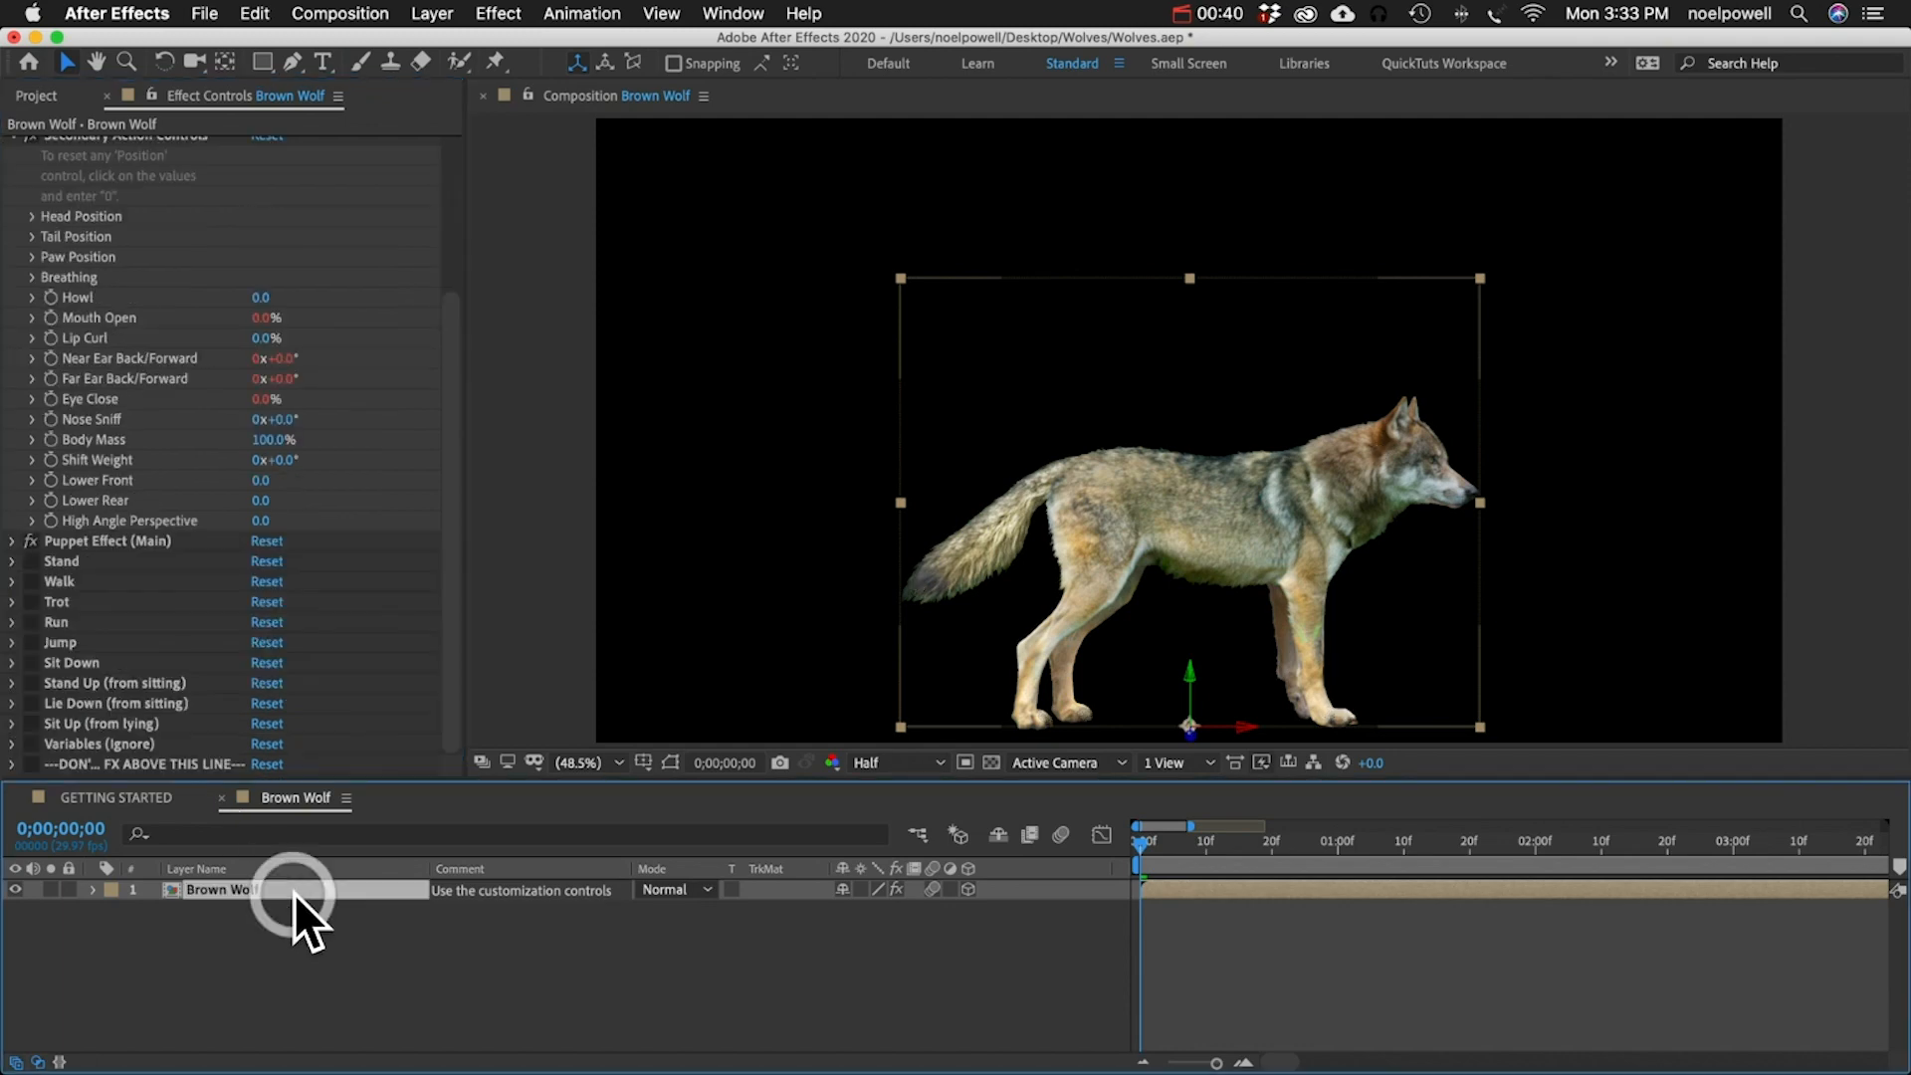
{"action": "key", "text": "e"}
{"action": "scroll", "coordinate": [294, 893], "scroll_direction": "down", "scroll_amount": 8}
{"action": "scroll", "coordinate": [294, 893], "scroll_direction": "up", "scroll_amount": 8}
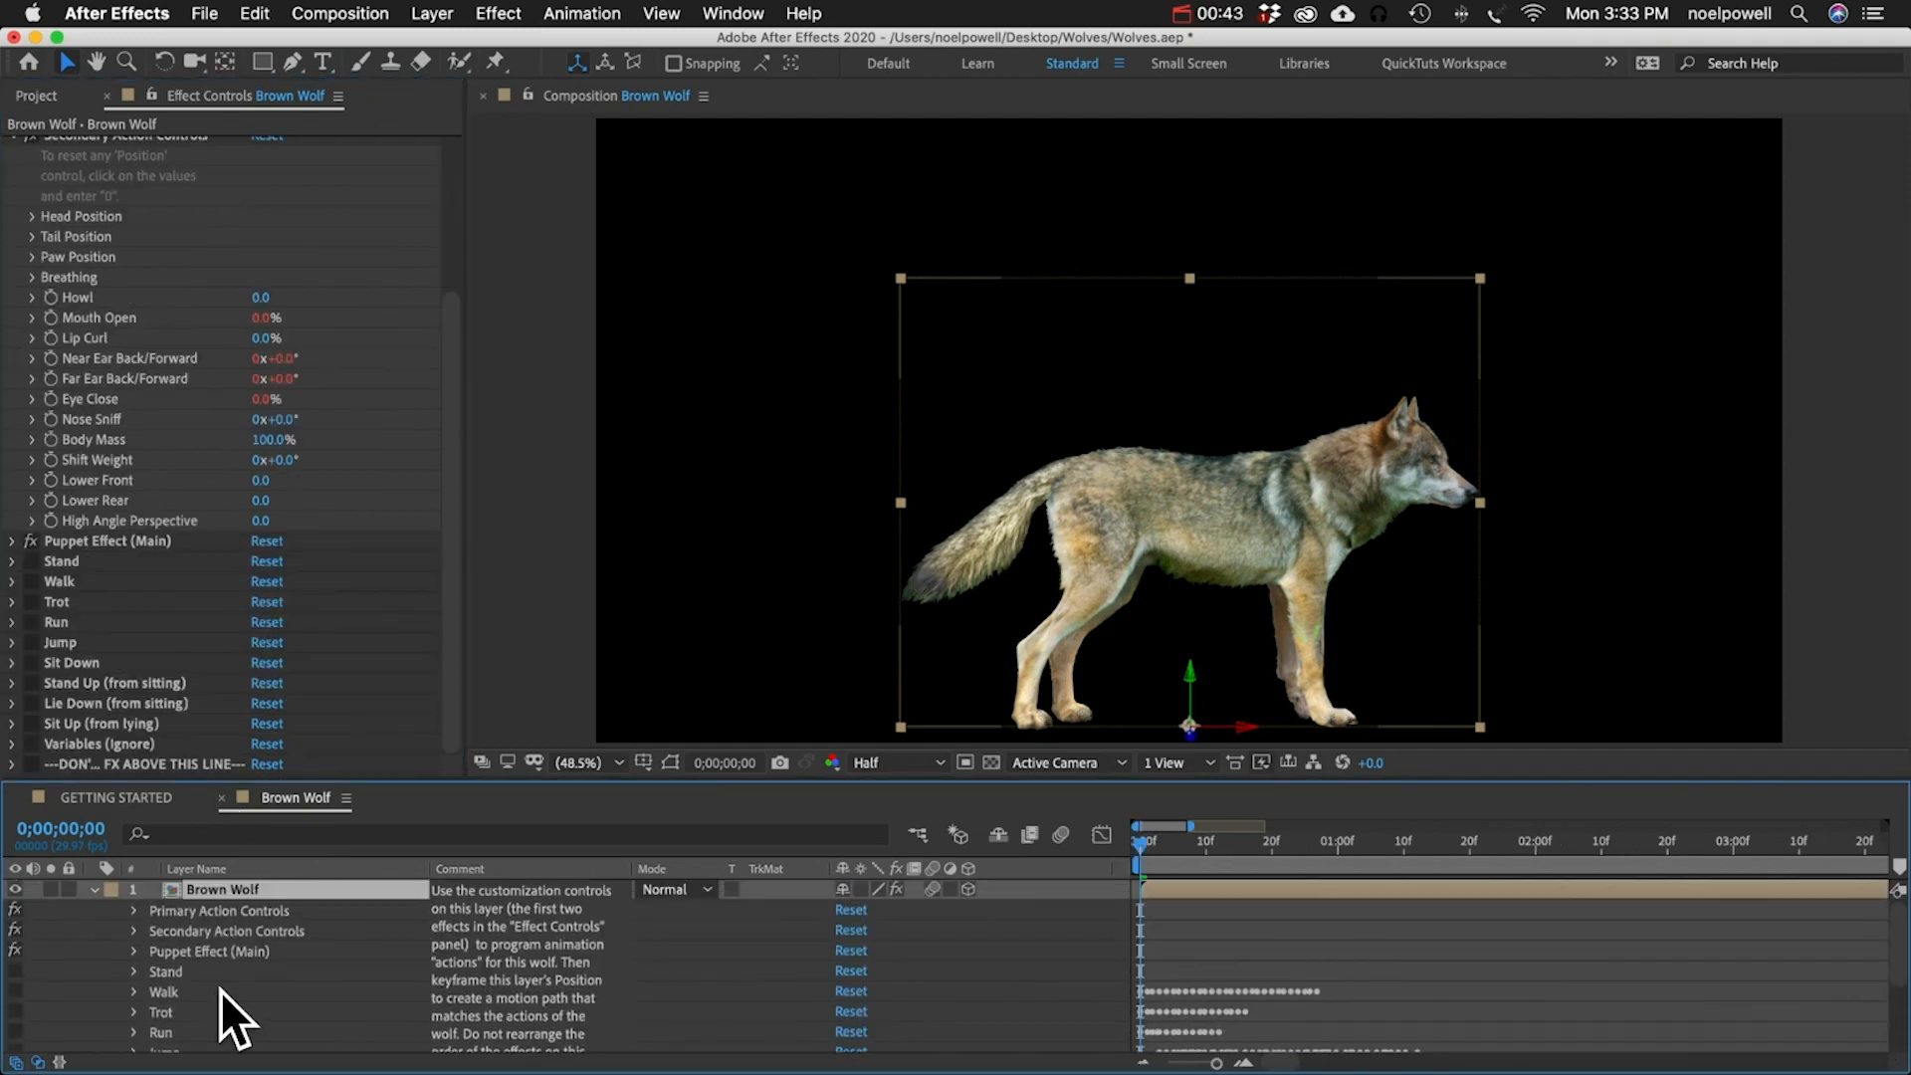
{"action": "scroll", "coordinate": [219, 989], "scroll_direction": "down", "scroll_amount": 3}
{"action": "scroll", "coordinate": [237, 943], "scroll_direction": "up", "scroll_amount": 3}
{"action": "left_click", "coordinate": [199, 951]}
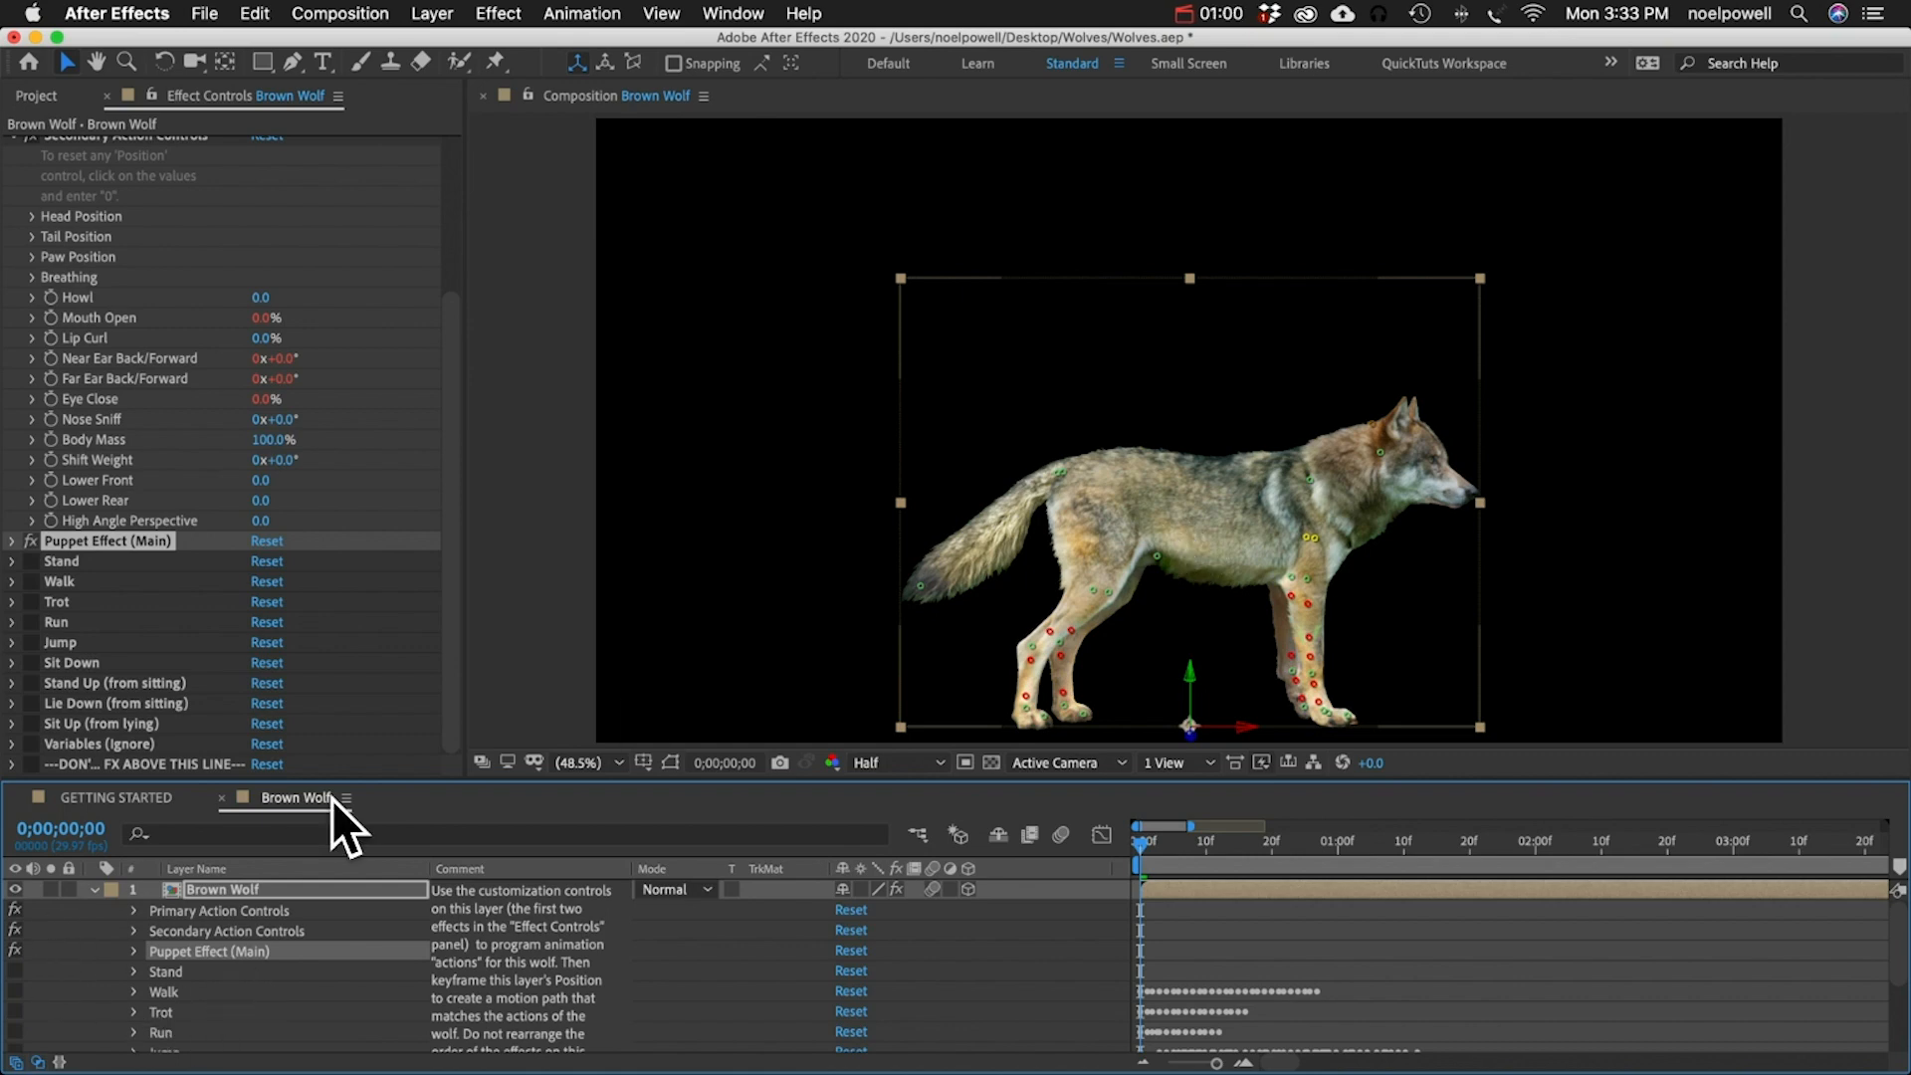
- Create a new composition named Comp 1 using the 4K preset
{"action": "left_click", "coordinate": [328, 14]}
{"action": "left_click", "coordinate": [335, 40]}
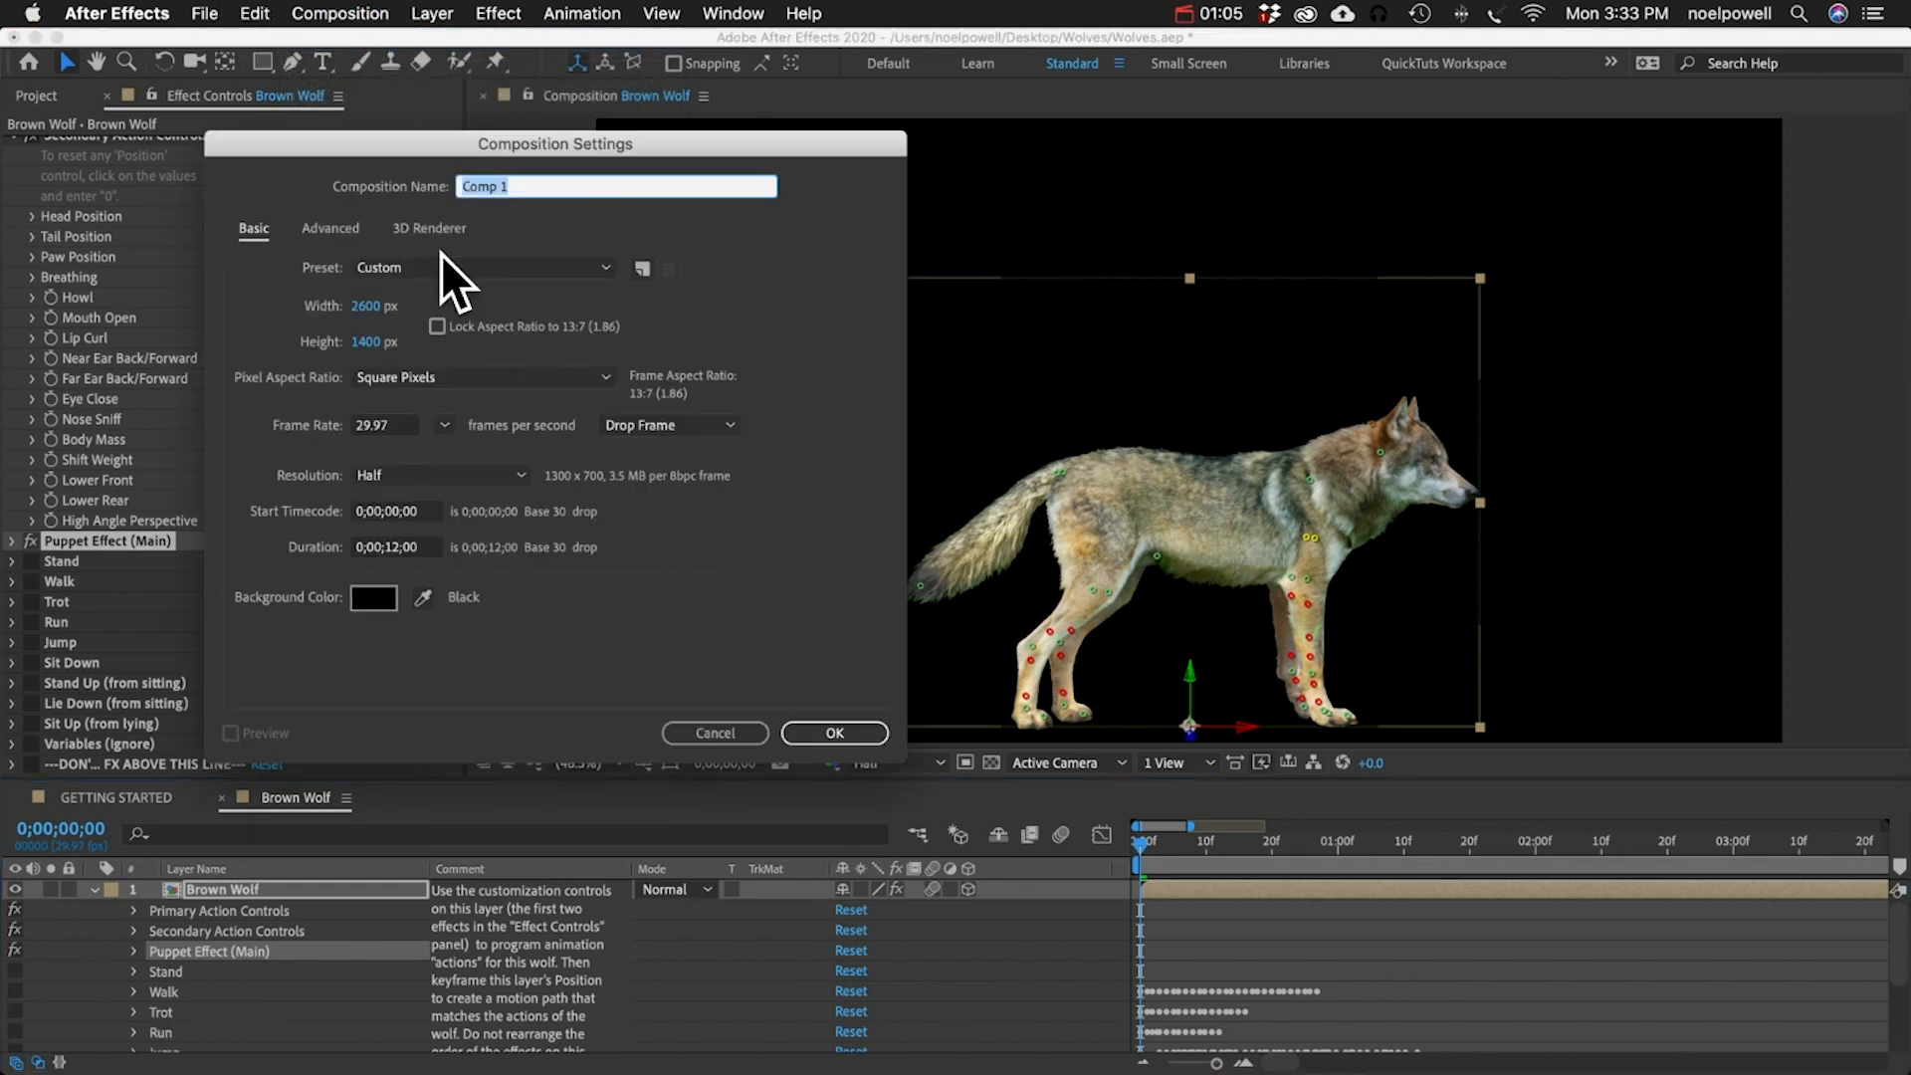
{"action": "left_click", "coordinate": [554, 268]}
{"action": "left_click", "coordinate": [490, 1045]}
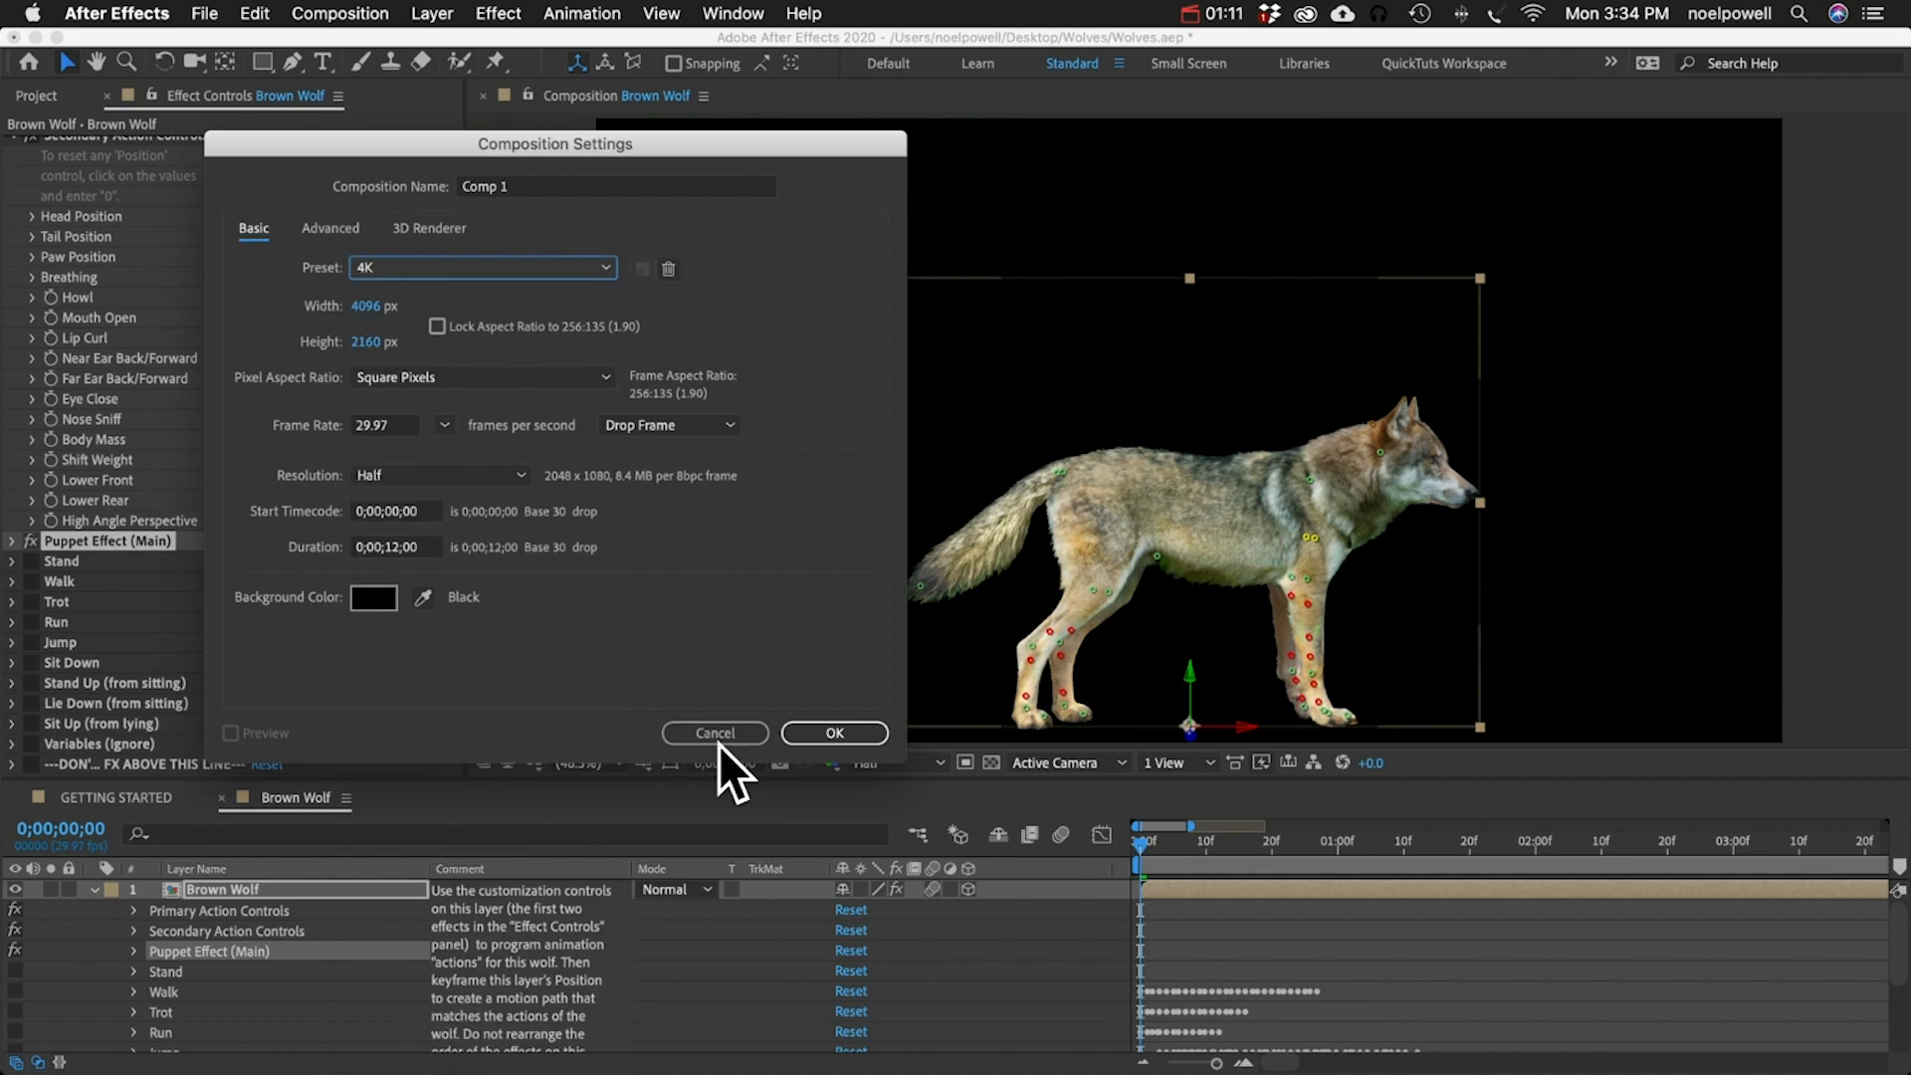
{"action": "left_click", "coordinate": [834, 732]}
- Add Brown Wolf Main.png from the Brown Wolf folder under Precomps & Images to Comp 1 as a layer
{"action": "left_click", "coordinate": [32, 95]}
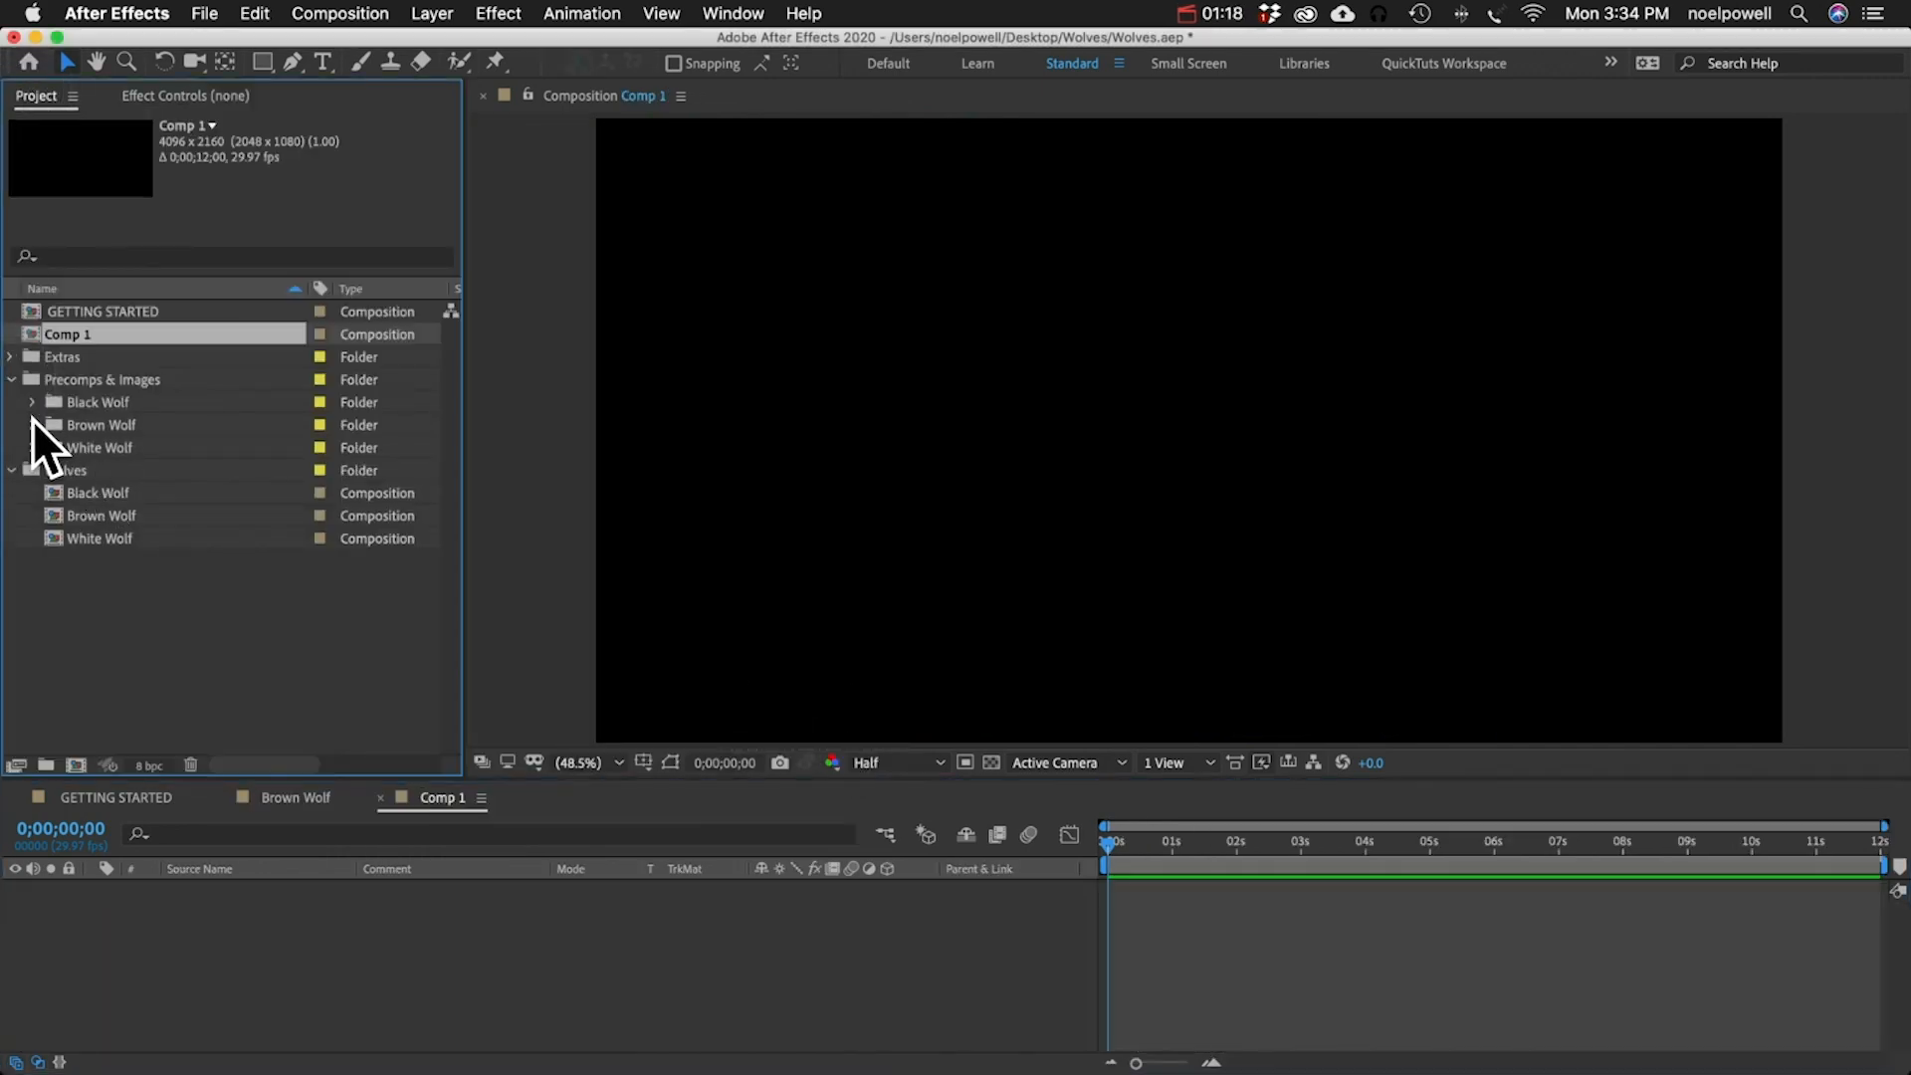
{"action": "left_click", "coordinate": [33, 422]}
{"action": "left_click_drag", "start_coordinate": [128, 516], "coordinate": [211, 987]}
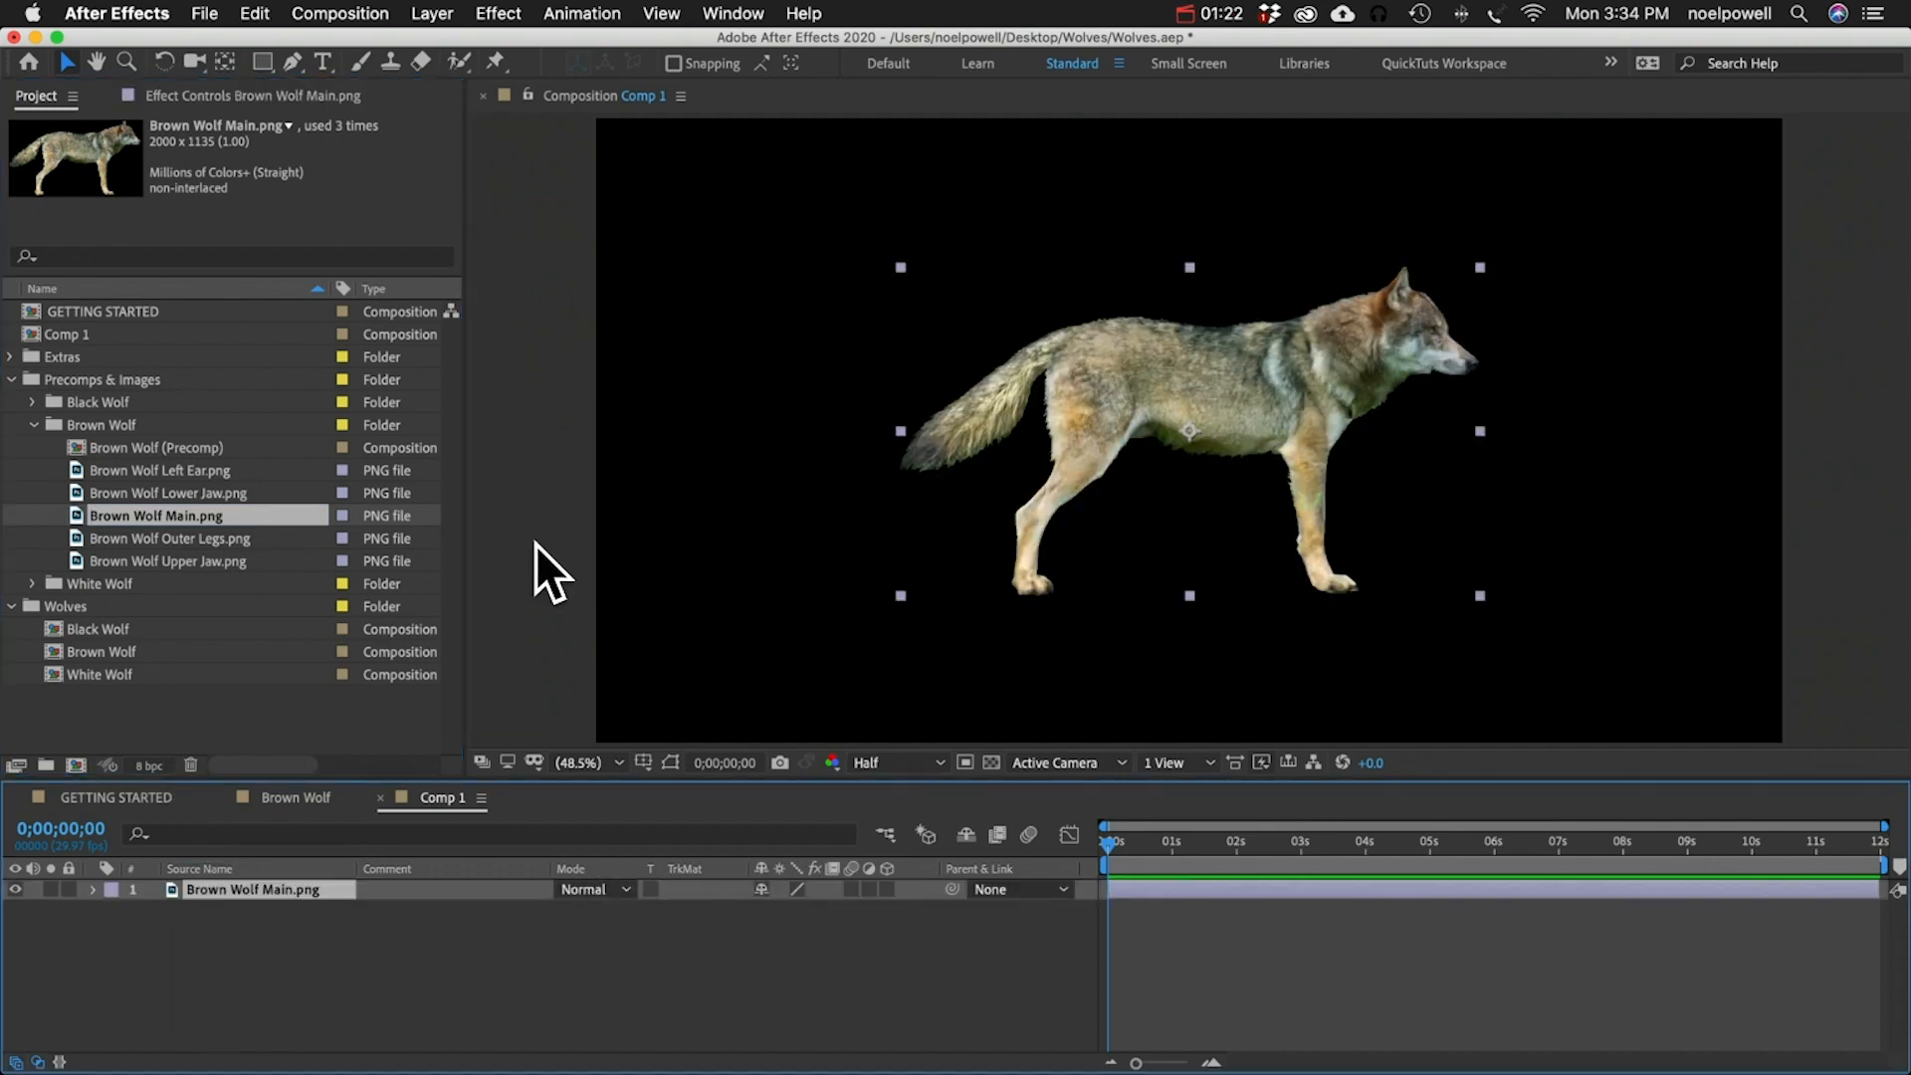
- Place puppet pins on the wolf's tail tip, tail base, rear paw, front paw, shoulder and head, and pull the head pin down
{"action": "left_click", "coordinate": [498, 64]}
{"action": "left_click", "coordinate": [920, 447]}
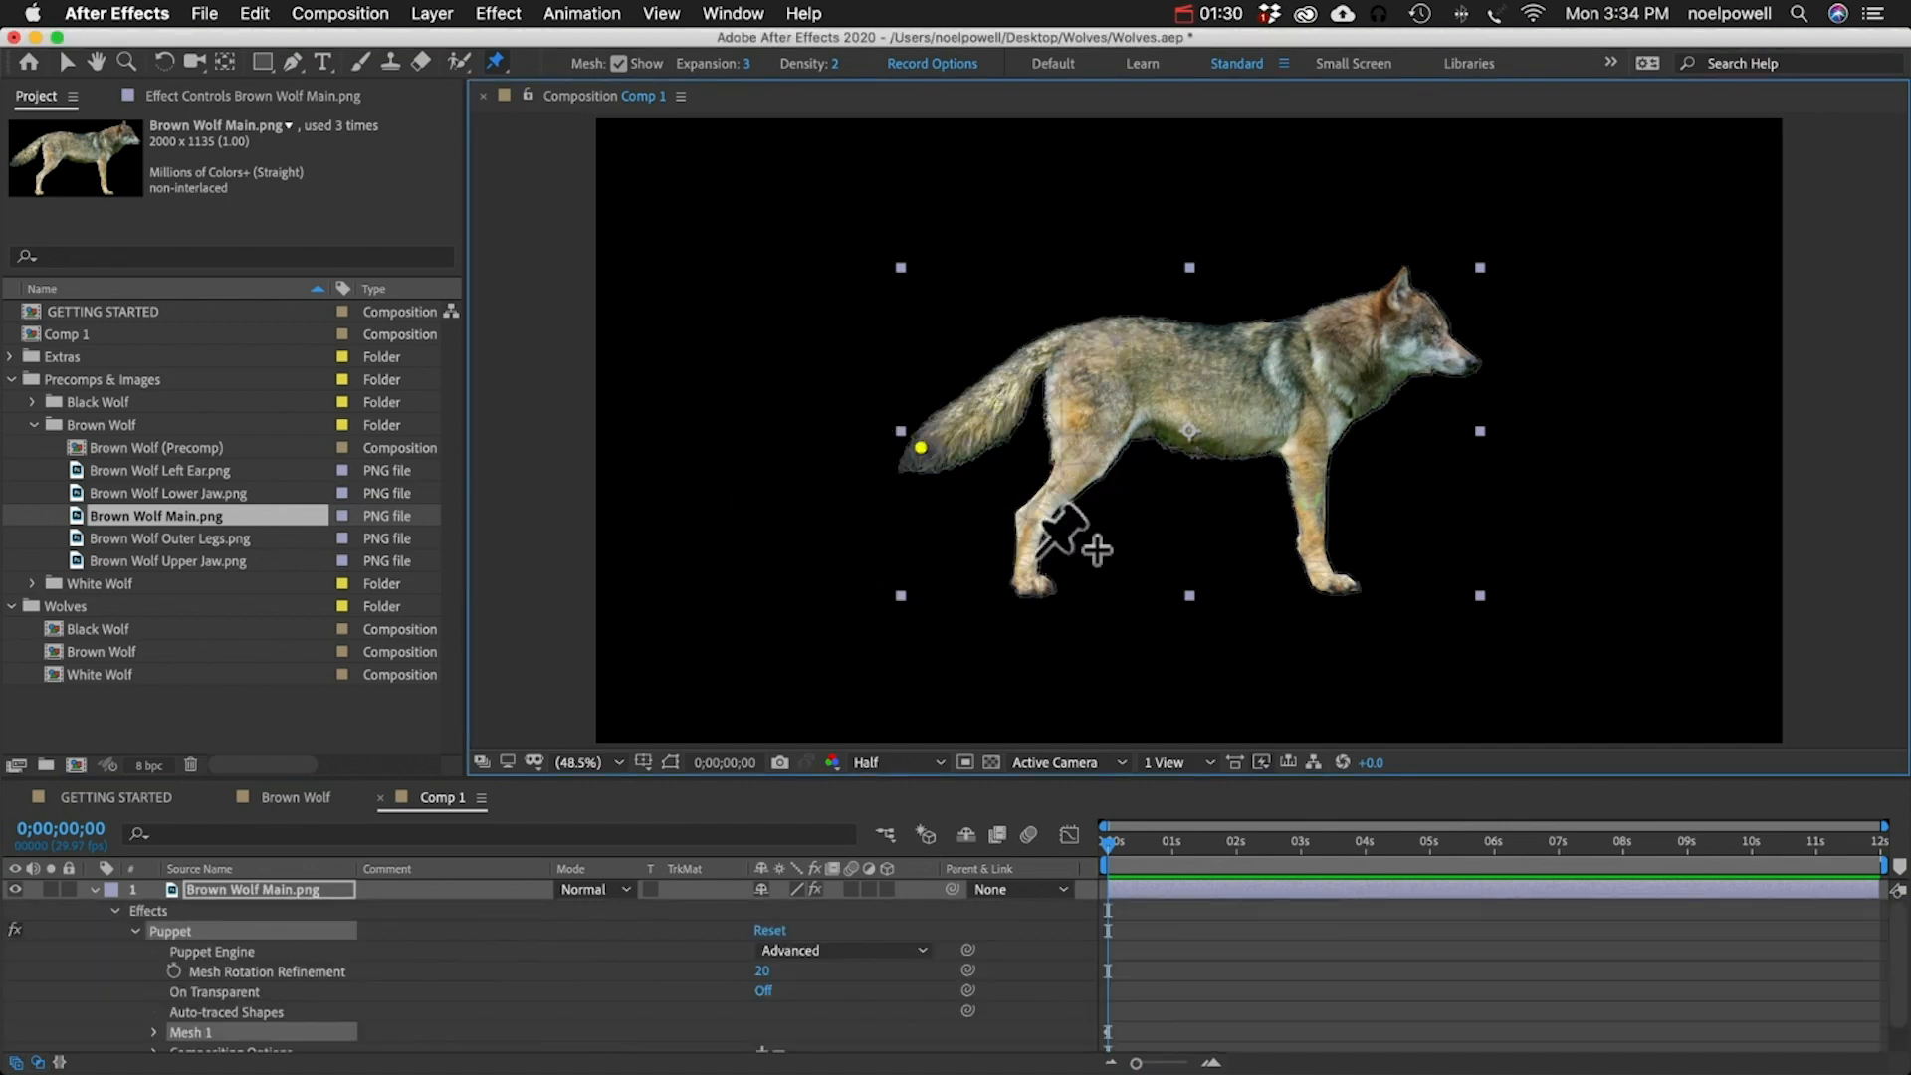
{"action": "left_click", "coordinate": [1078, 349]}
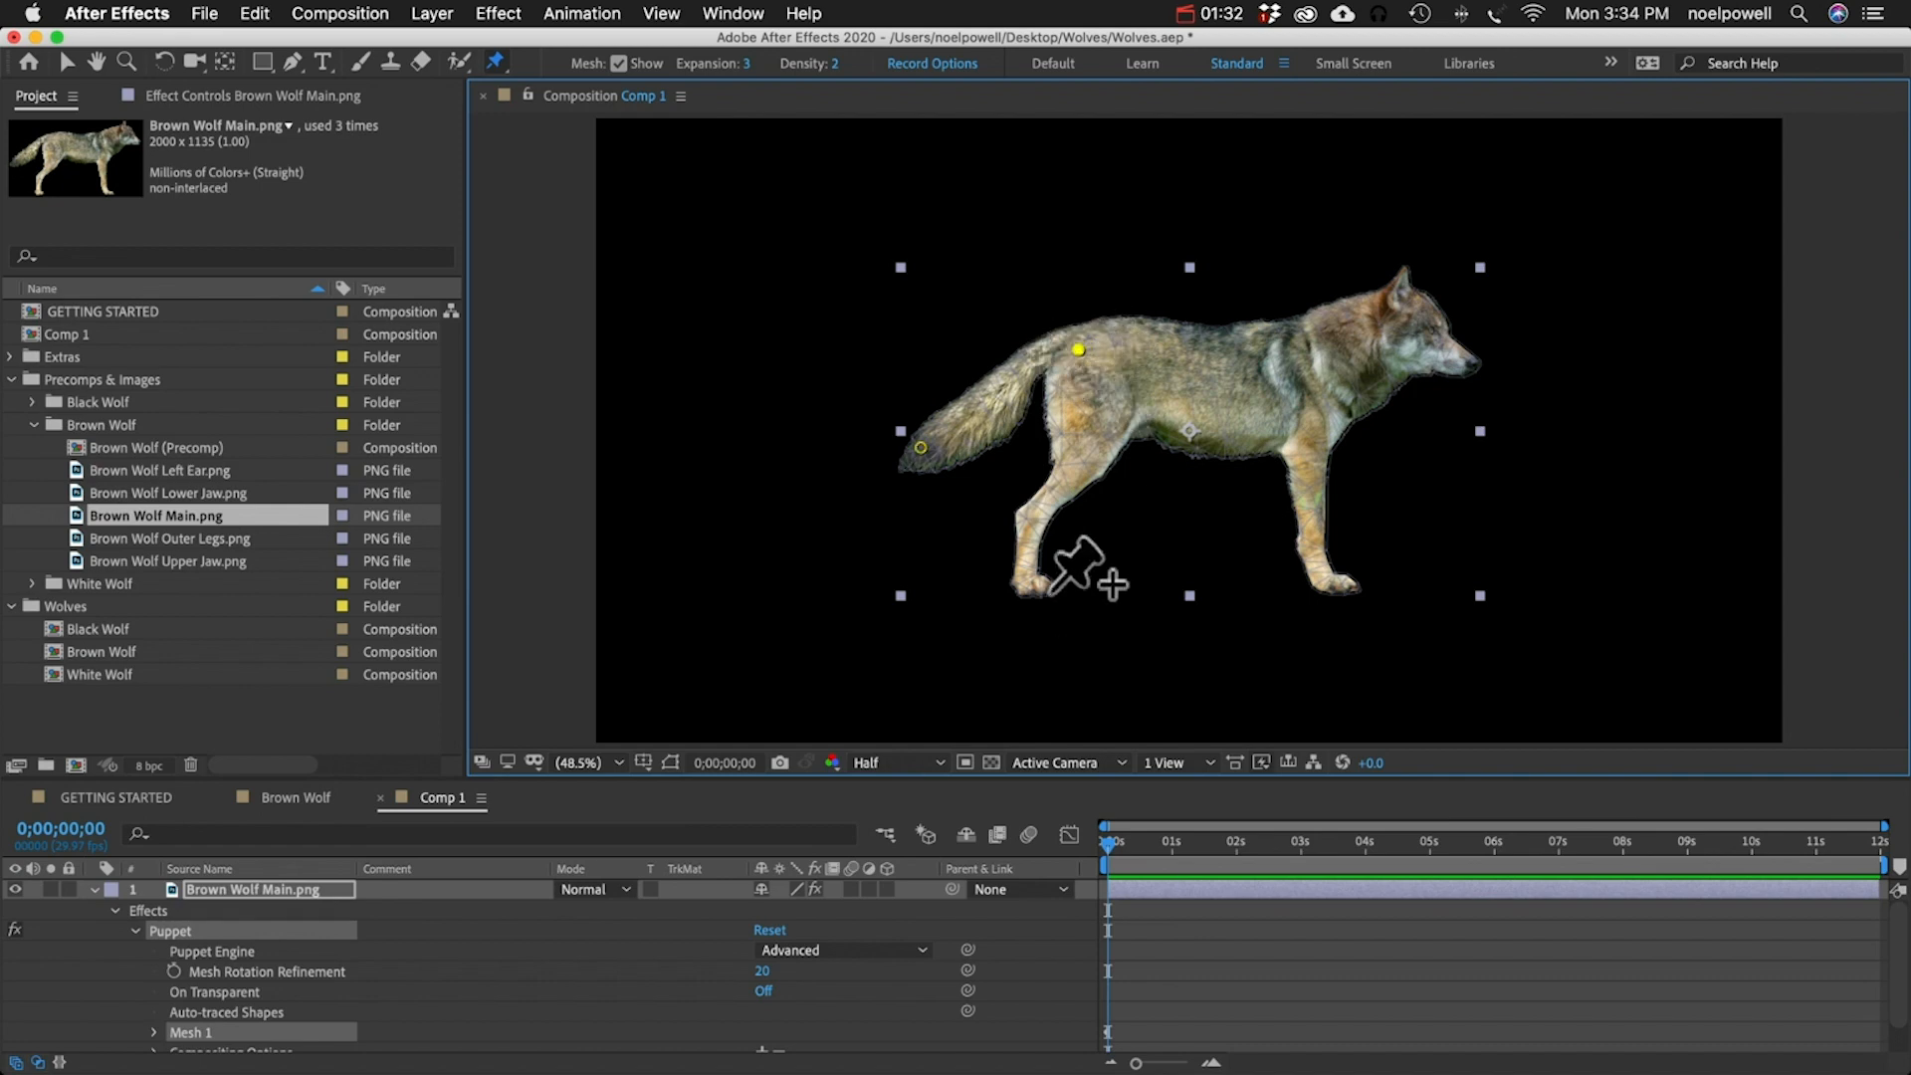
{"action": "left_click", "coordinate": [1026, 585]}
{"action": "left_click", "coordinate": [1338, 581]}
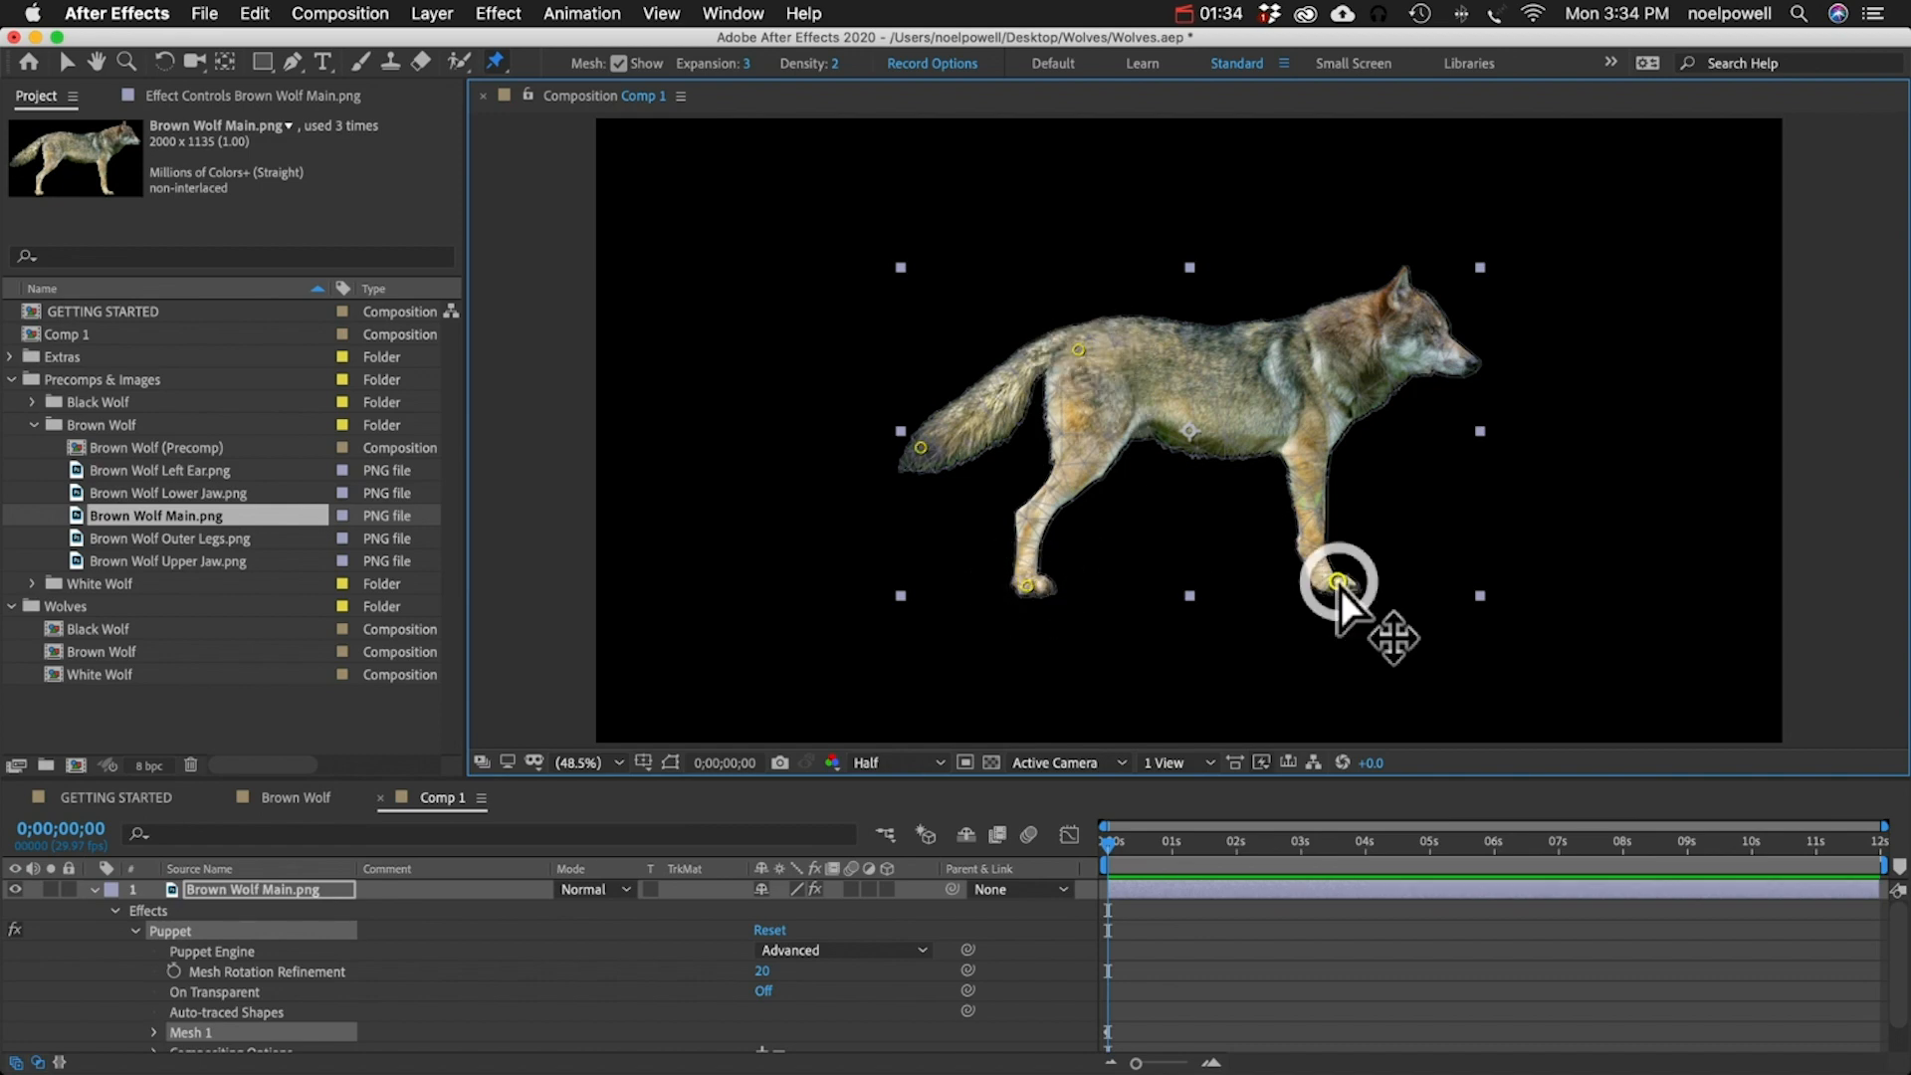
{"action": "left_click", "coordinate": [1302, 332]}
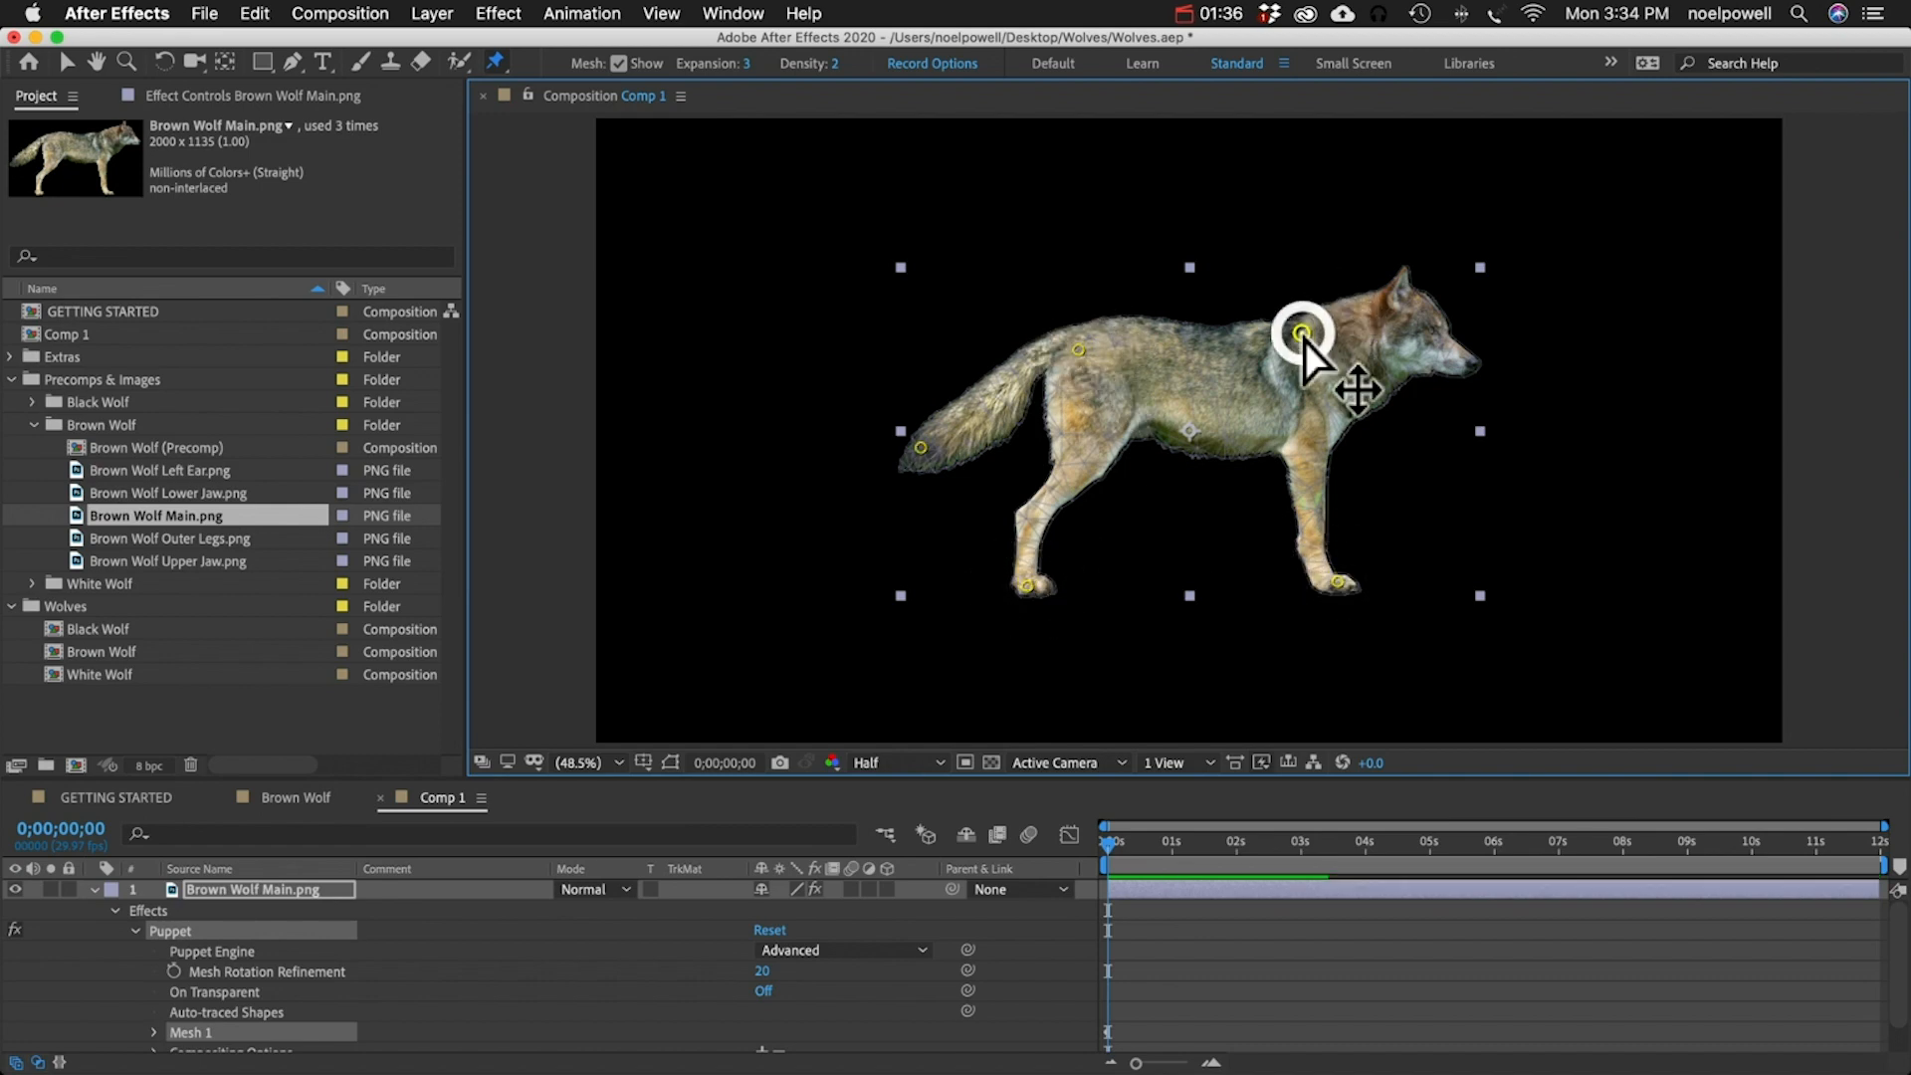
{"action": "left_click", "coordinate": [1406, 335]}
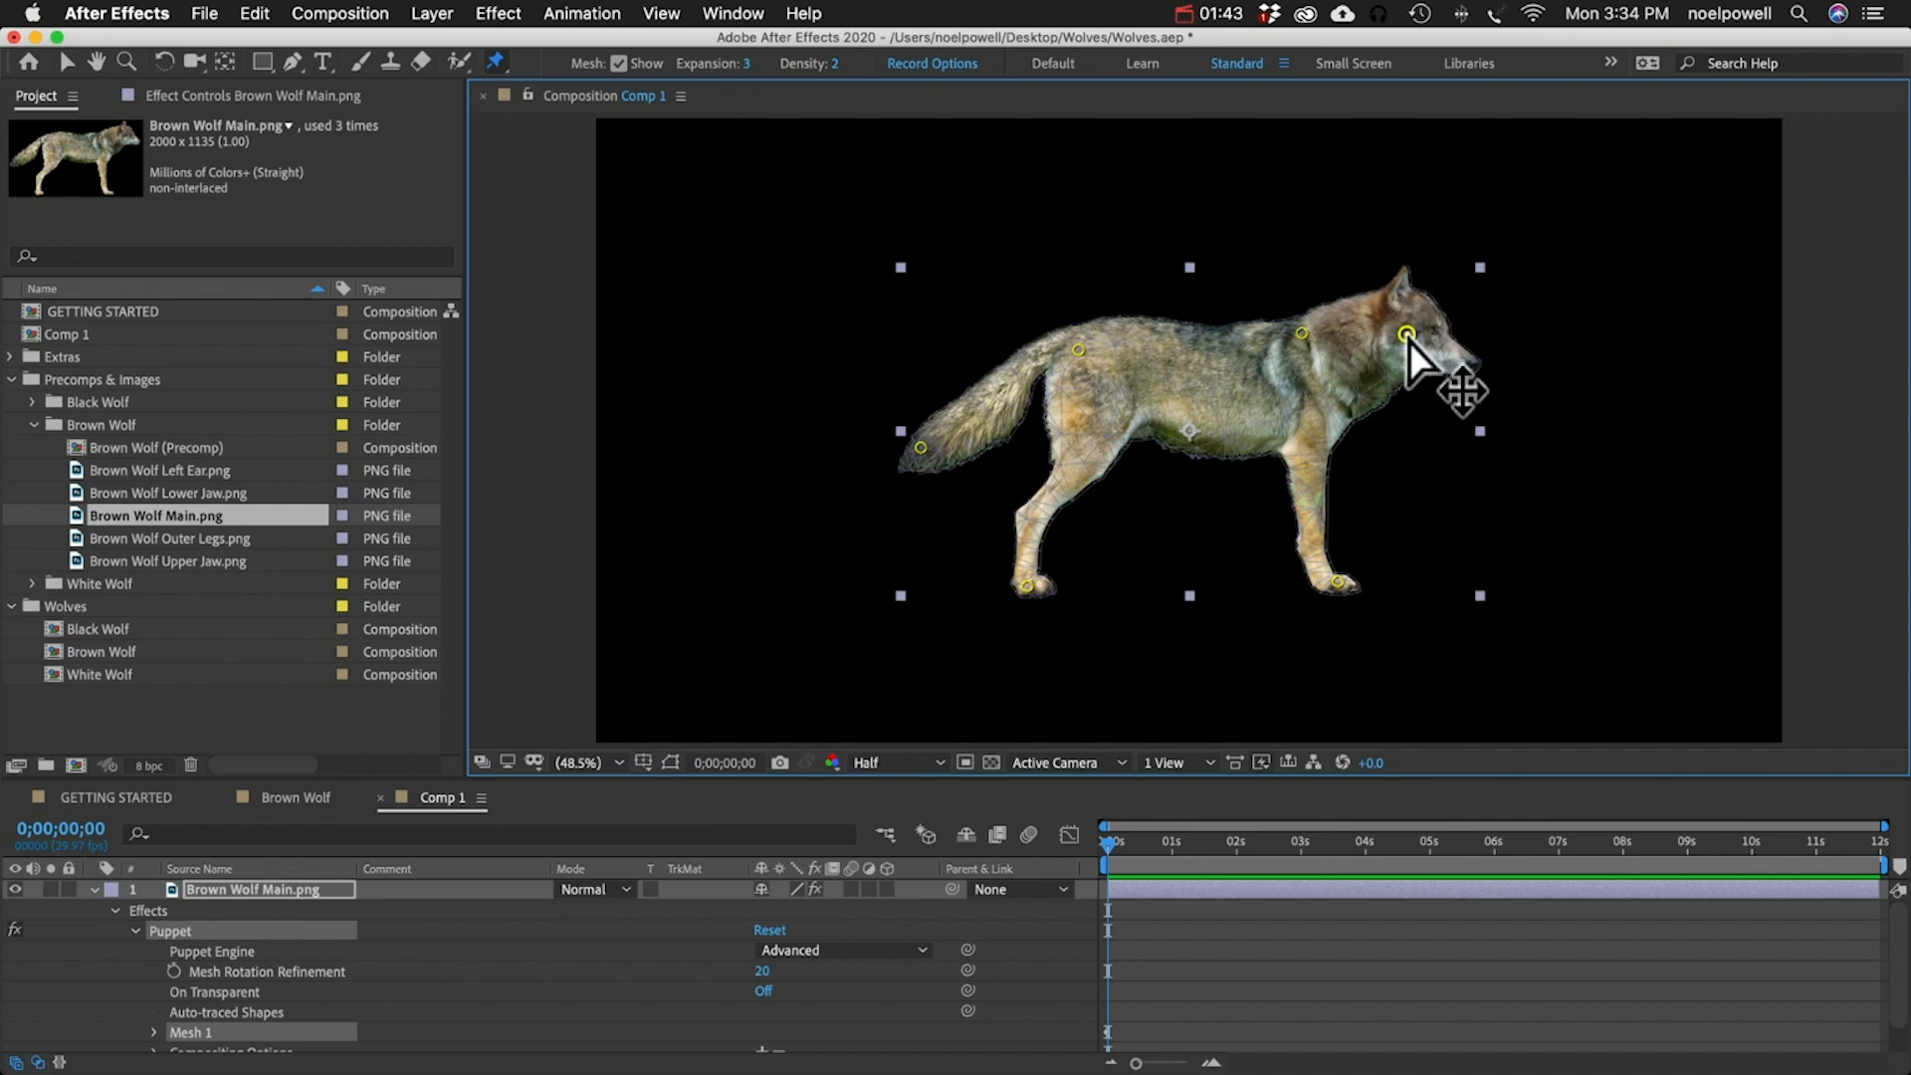
{"action": "left_click_drag", "start_coordinate": [1409, 343], "coordinate": [1431, 392]}
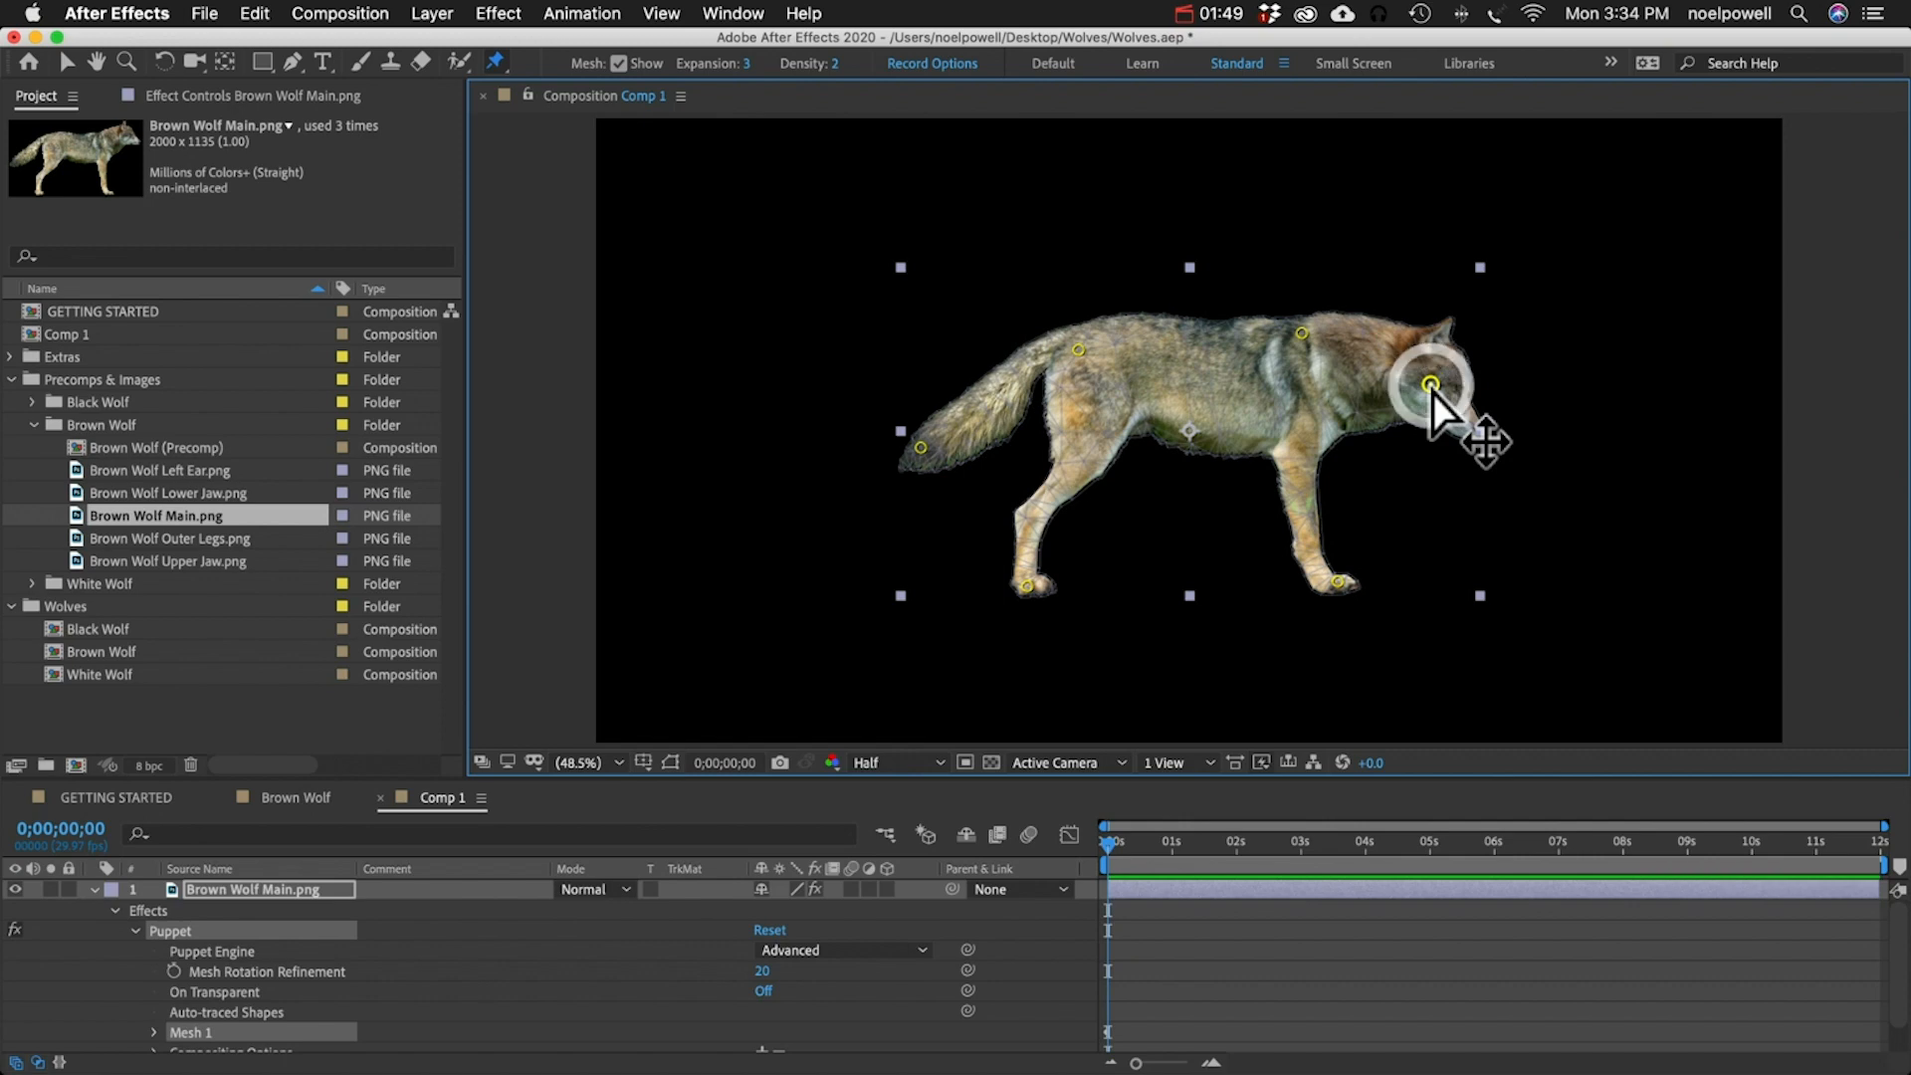
- Expand Mesh 1 and its Deform group down to Puppet Pin 6 to inspect the head pin's Position property
{"action": "scroll", "coordinate": [116, 1005], "scroll_direction": "down", "scroll_amount": 1}
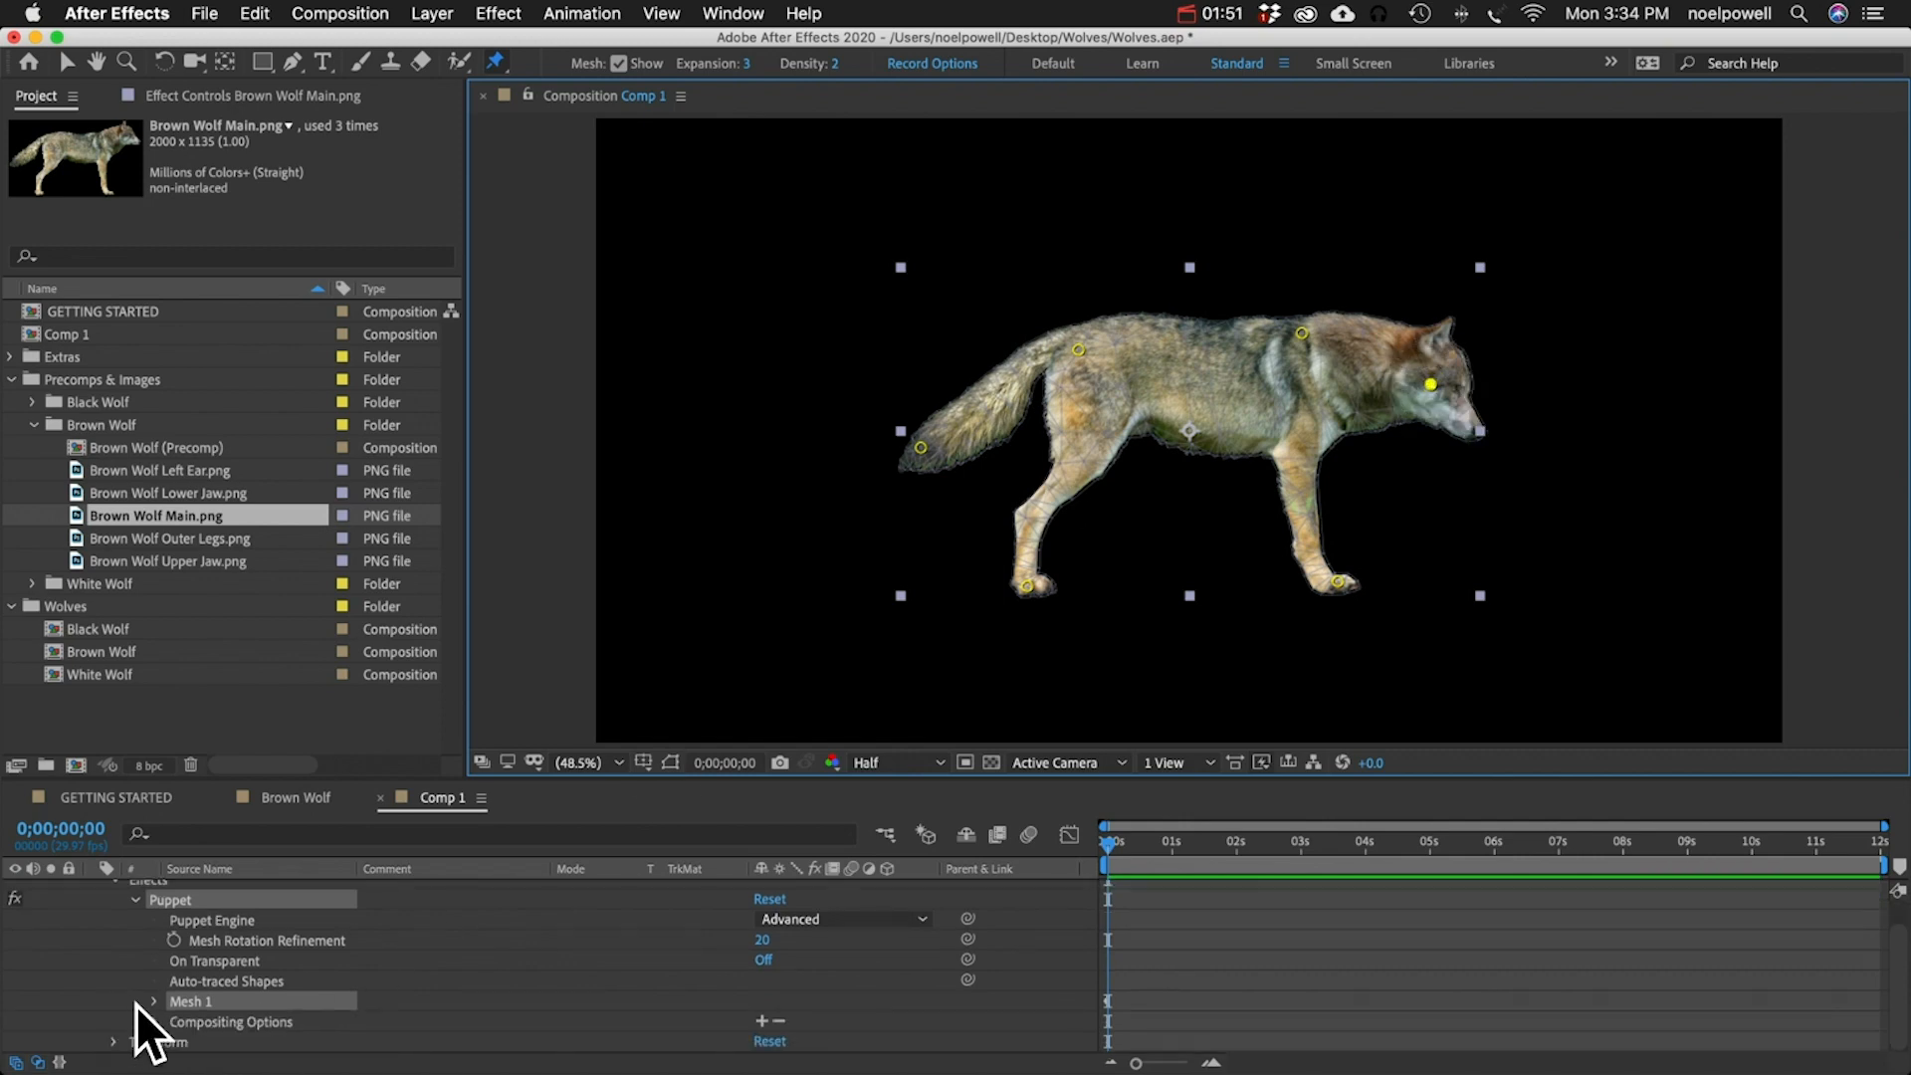
{"action": "left_click", "coordinate": [154, 1000]}
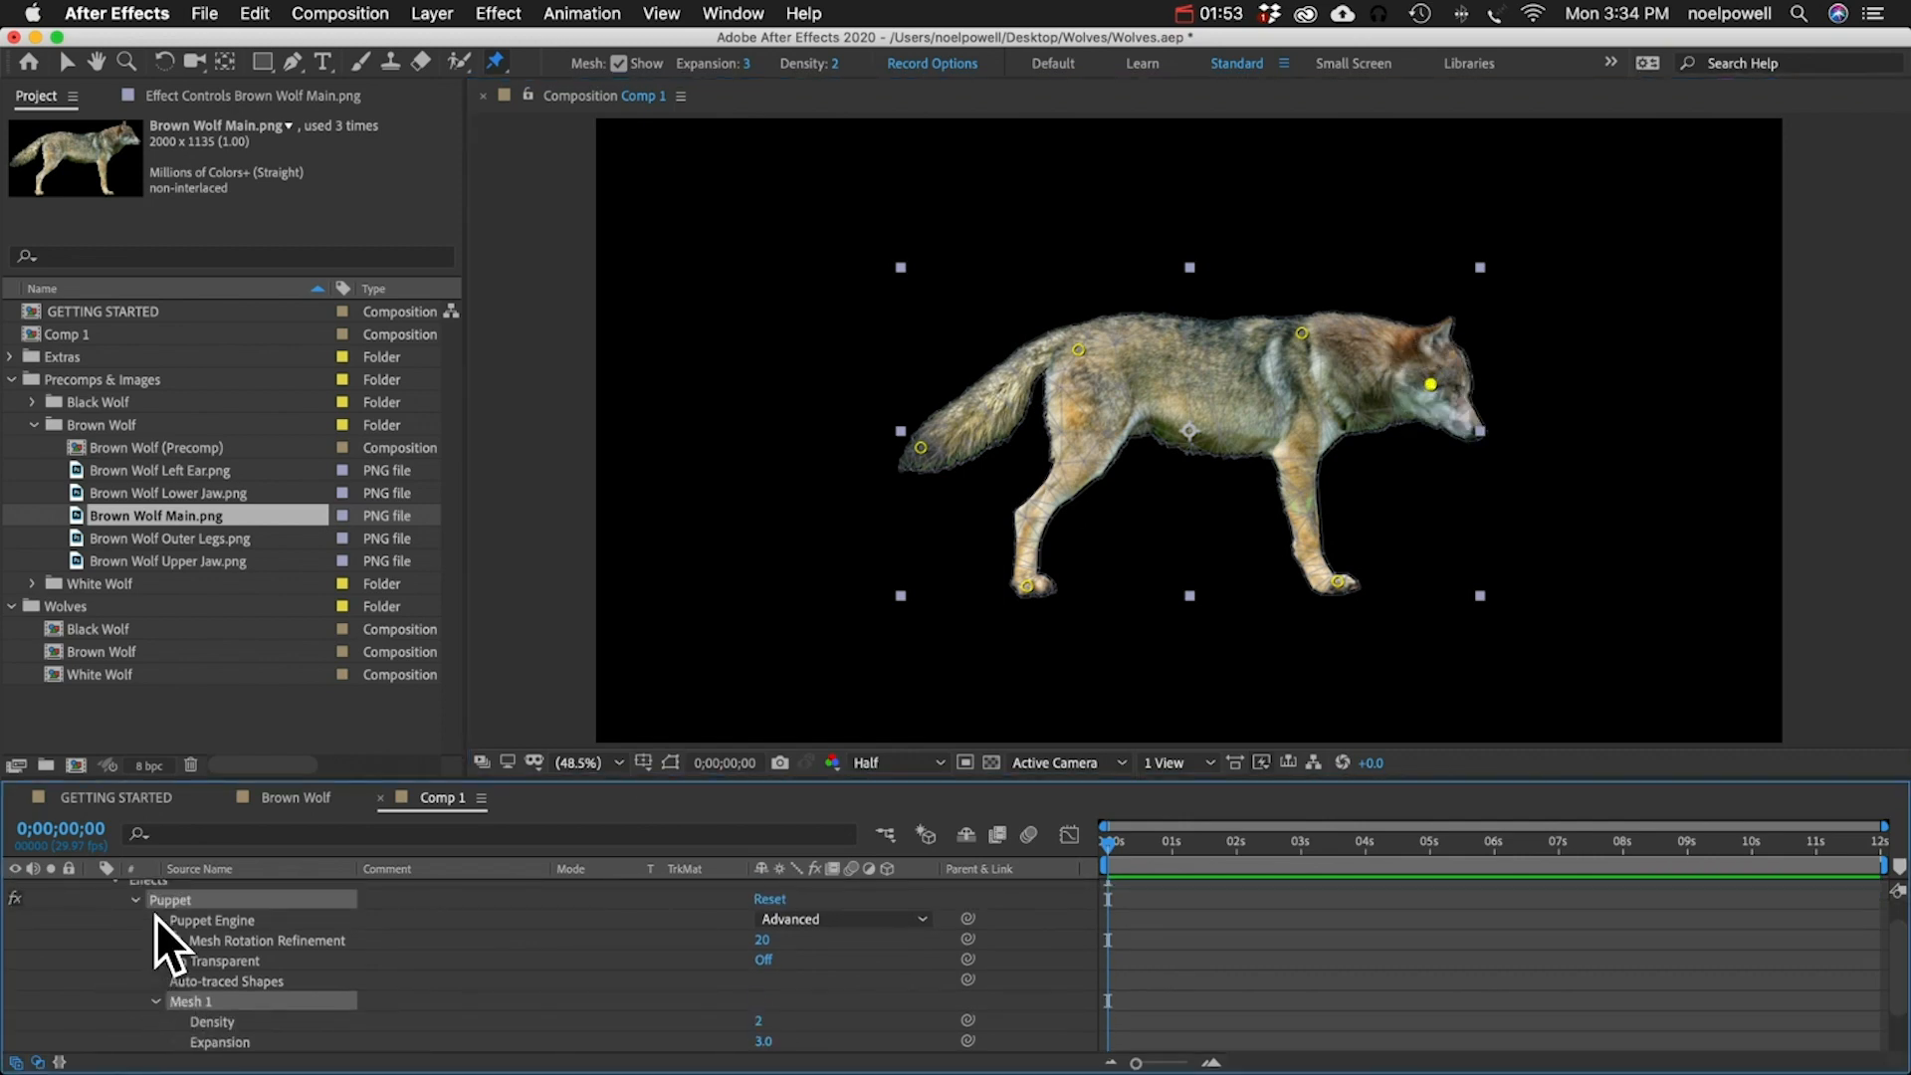
{"action": "scroll", "coordinate": [194, 931], "scroll_direction": "down", "scroll_amount": 3}
{"action": "left_click", "coordinate": [175, 1000]}
{"action": "scroll", "coordinate": [149, 983], "scroll_direction": "down", "scroll_amount": 4}
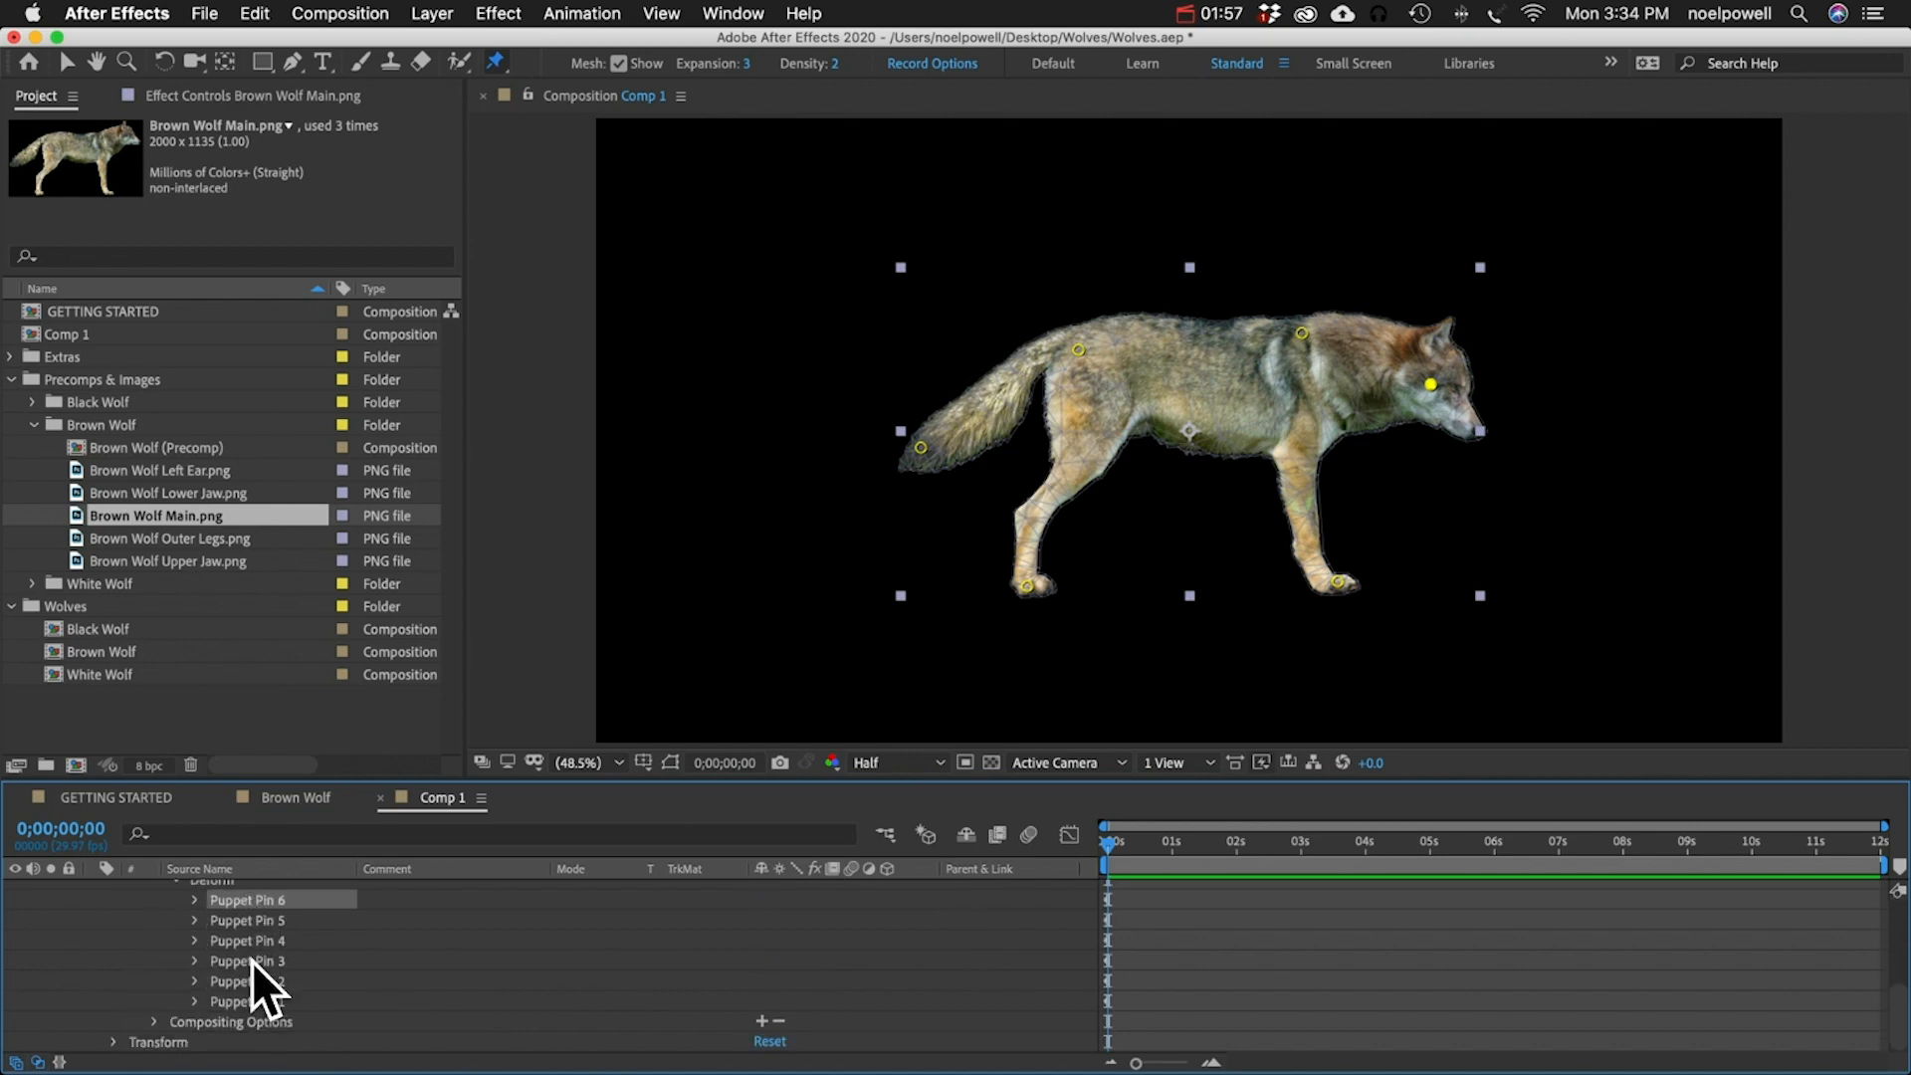
{"action": "left_click", "coordinate": [195, 899]}
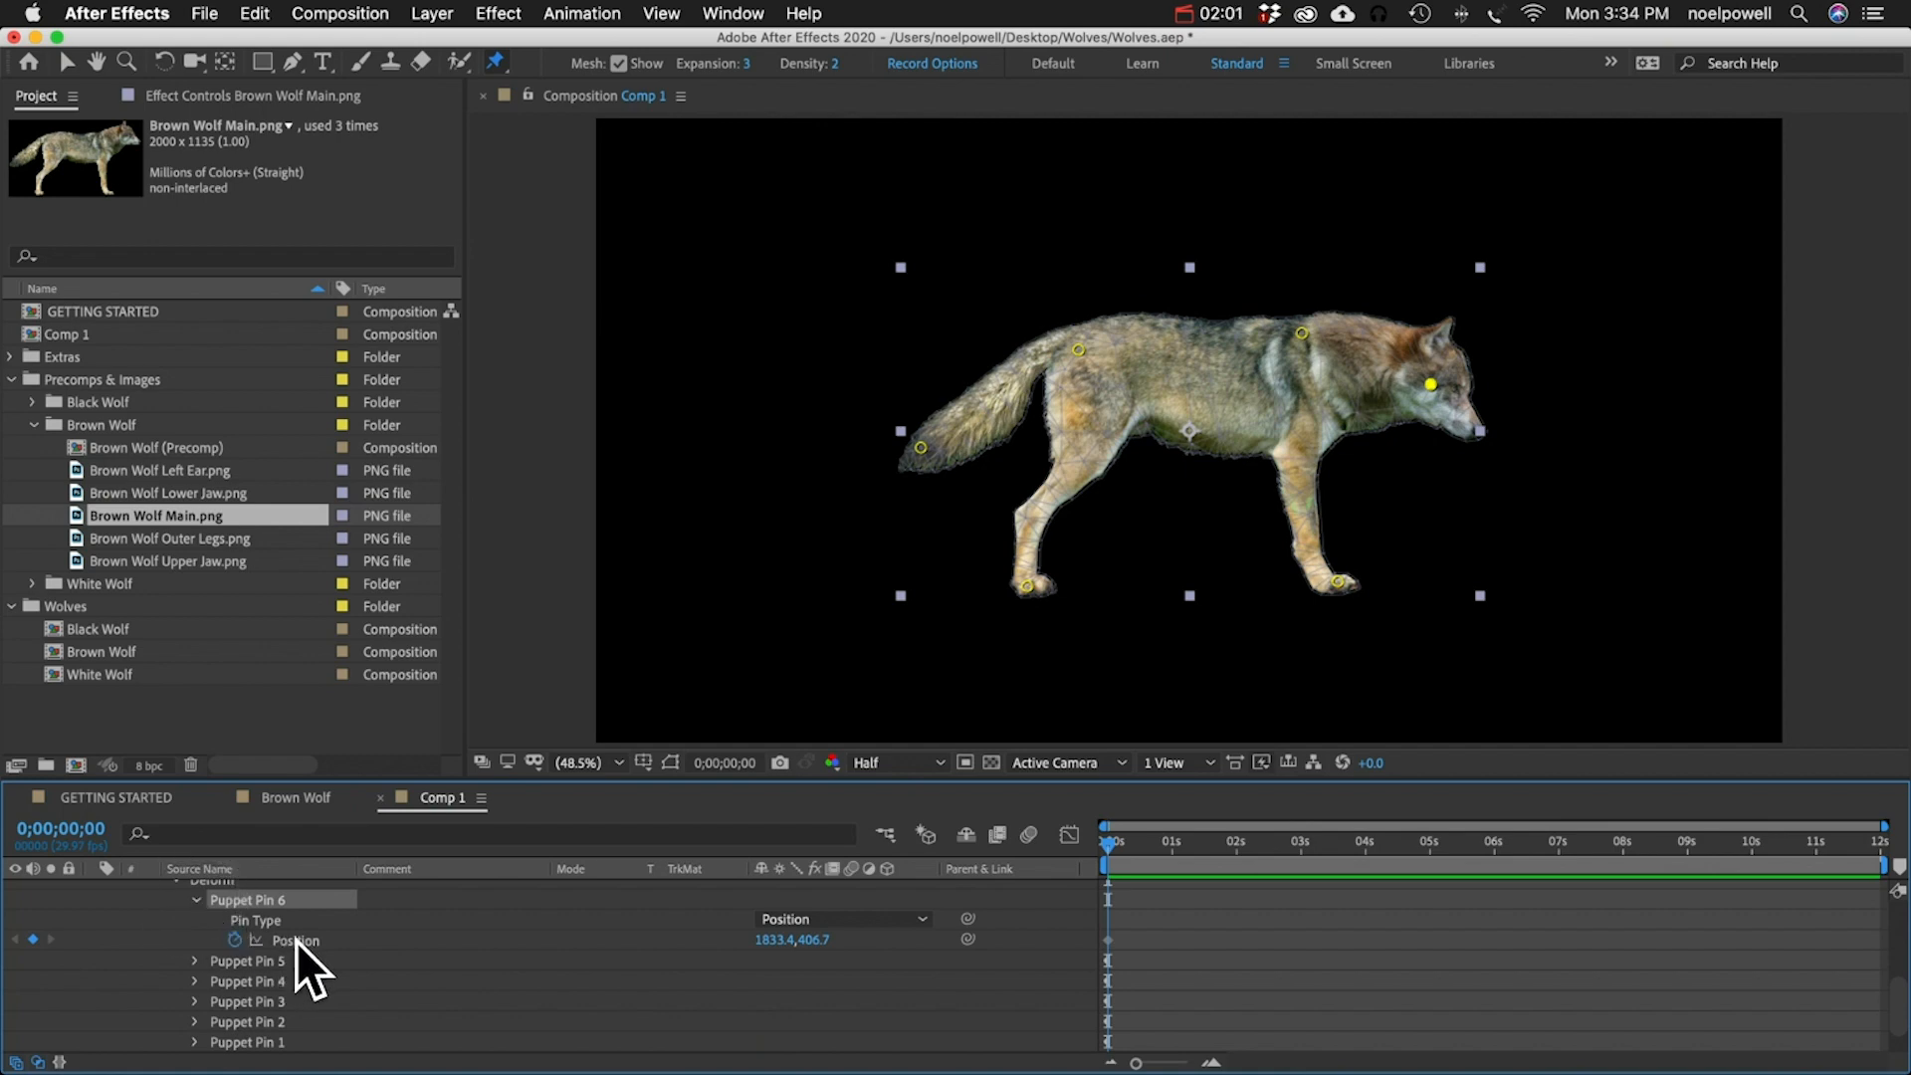
- Set the head pin's X position to 1815.4, its pin type to Advanced, its scale to 170% and its rotation to -34°
{"action": "mouse_move", "coordinate": [787, 941]}
{"action": "left_mouse_down"}
{"action": "mouse_move", "coordinate": [976, 938]}
{"action": "mouse_move", "coordinate": [734, 939]}
{"action": "mouse_move", "coordinate": [796, 950]}
{"action": "mouse_move", "coordinate": [759, 946]}
{"action": "left_mouse_up"}
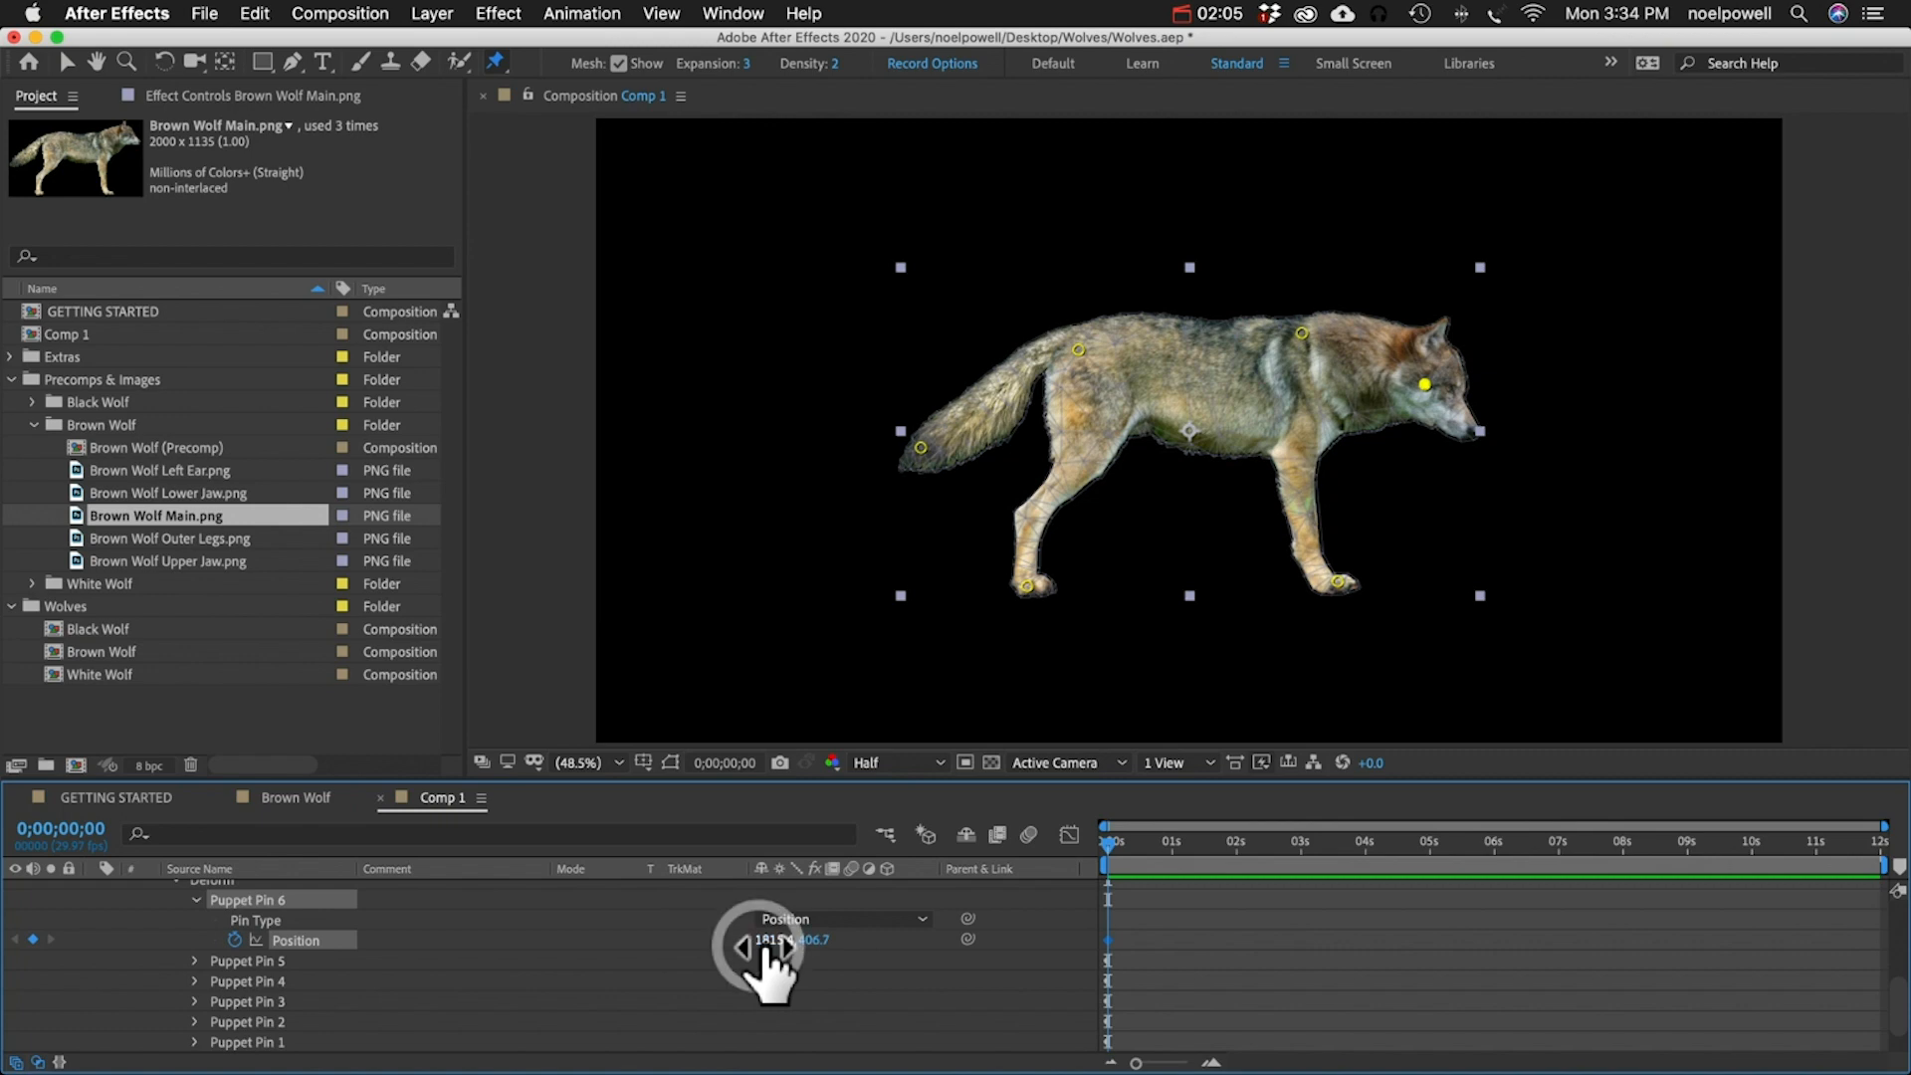
{"action": "left_click", "coordinate": [845, 919]}
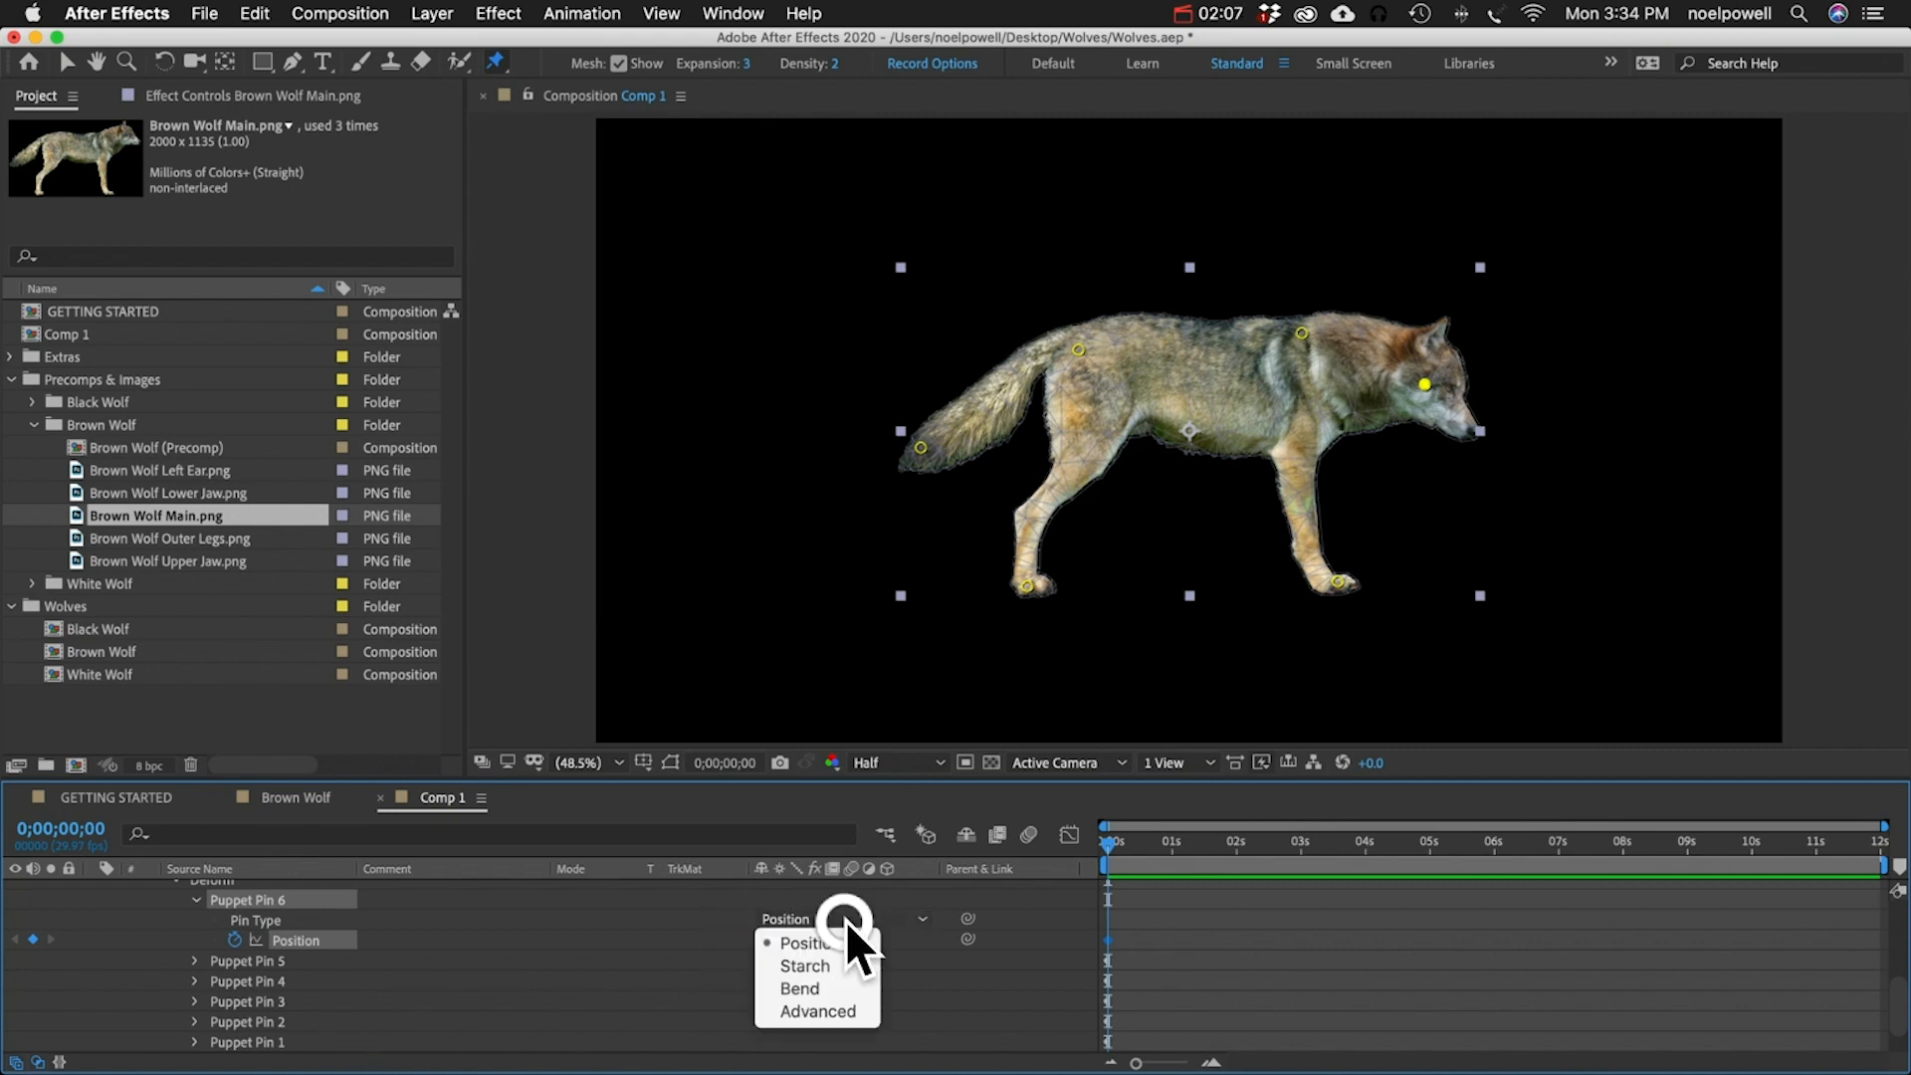
{"action": "left_click", "coordinate": [832, 1005]}
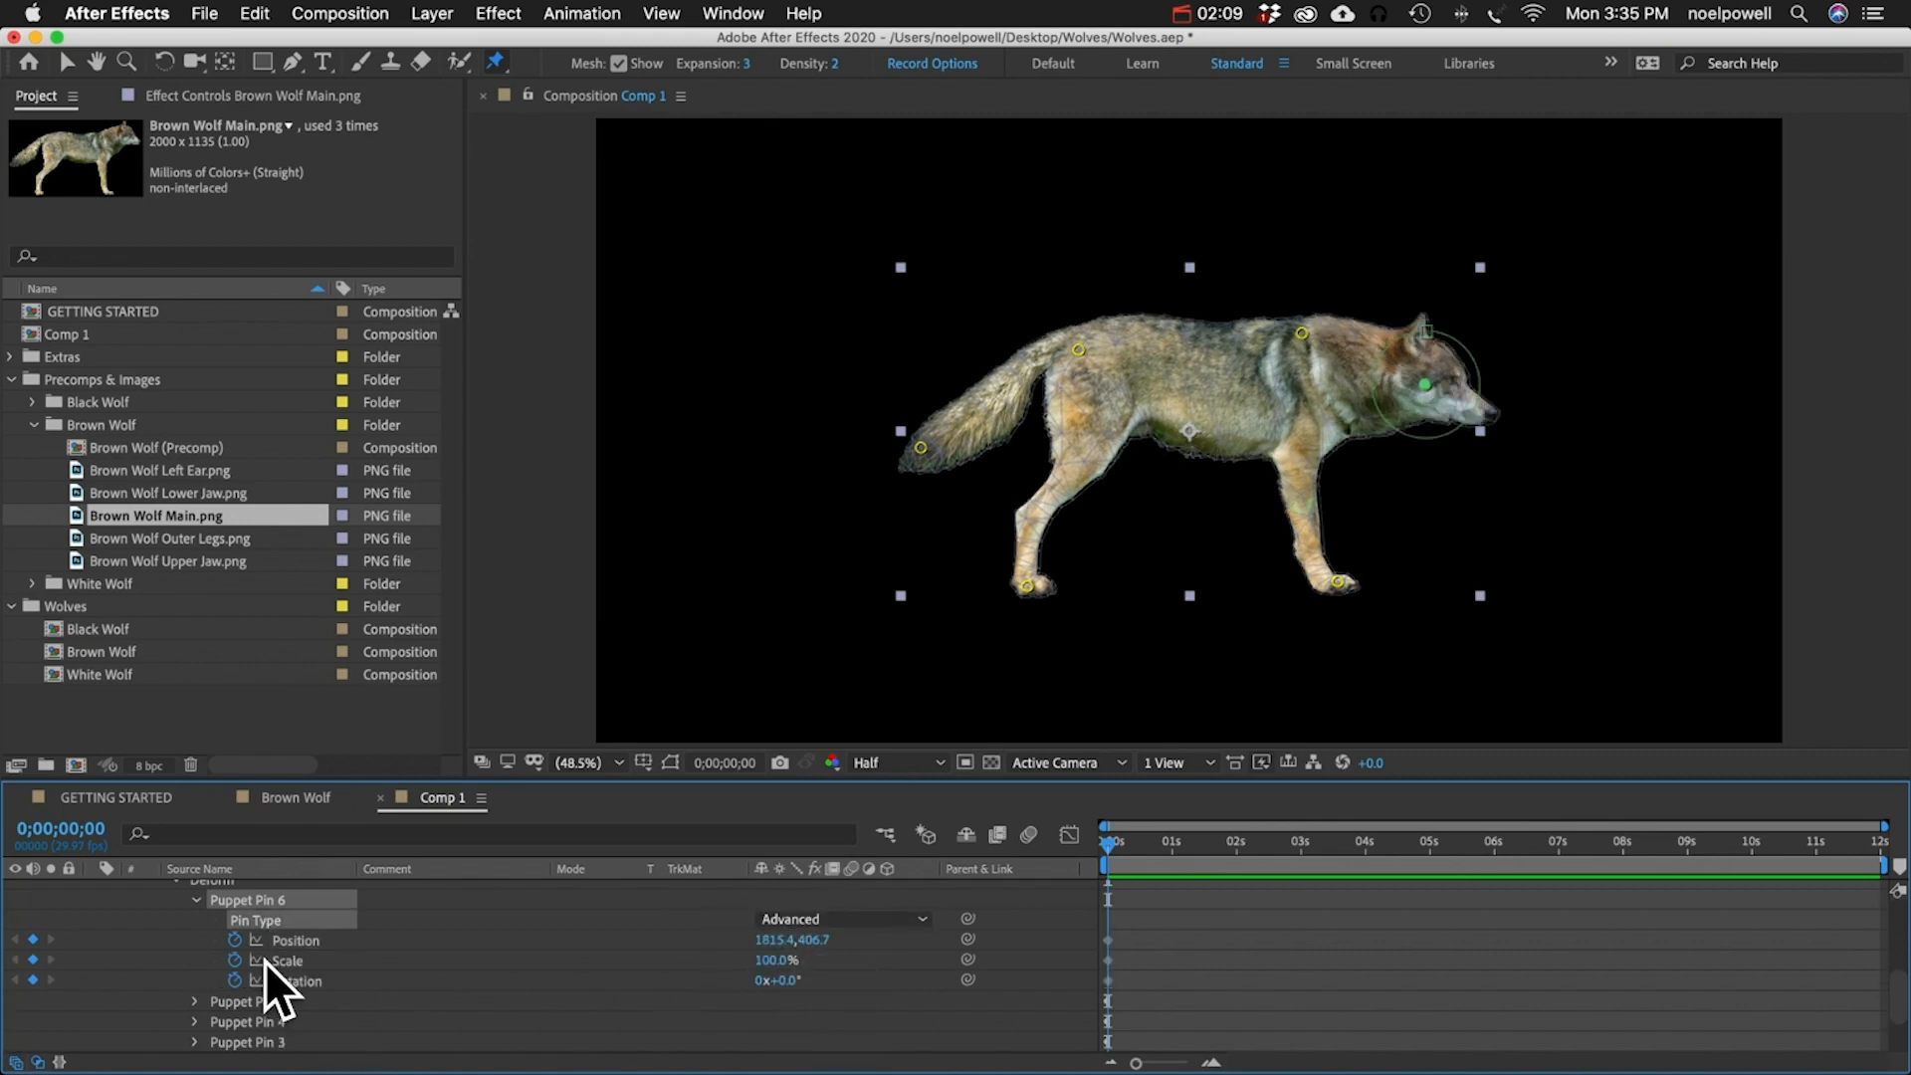
{"action": "mouse_move", "coordinate": [776, 960]}
{"action": "left_mouse_down"}
{"action": "mouse_move", "coordinate": [863, 957]}
{"action": "mouse_move", "coordinate": [810, 982]}
{"action": "mouse_move", "coordinate": [849, 981]}
{"action": "mouse_move", "coordinate": [759, 981]}
{"action": "left_mouse_up"}
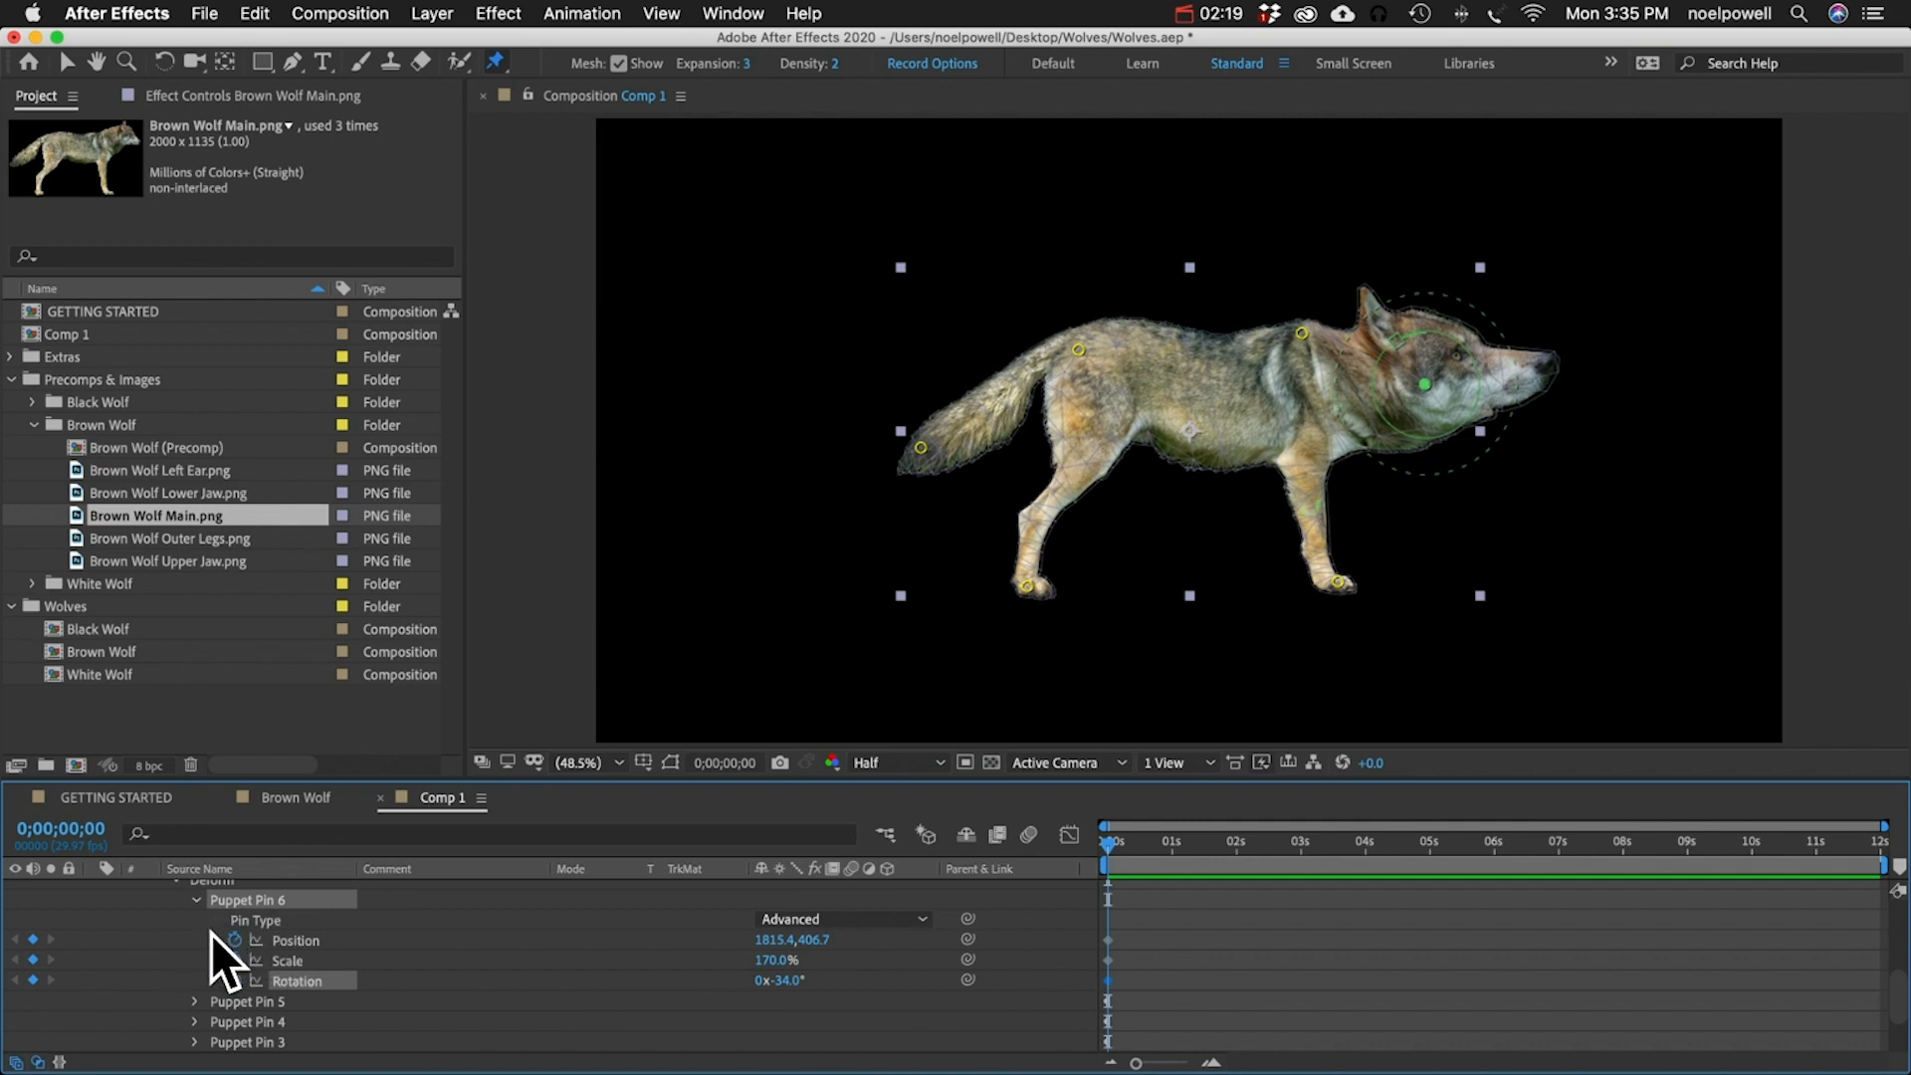
- Close Comp 1 and enlarge the Brown Wolf comp's timeline to show the layer's full effect list
{"action": "scroll", "coordinate": [211, 933], "scroll_direction": "up", "scroll_amount": 3}
{"action": "left_click", "coordinate": [379, 797]}
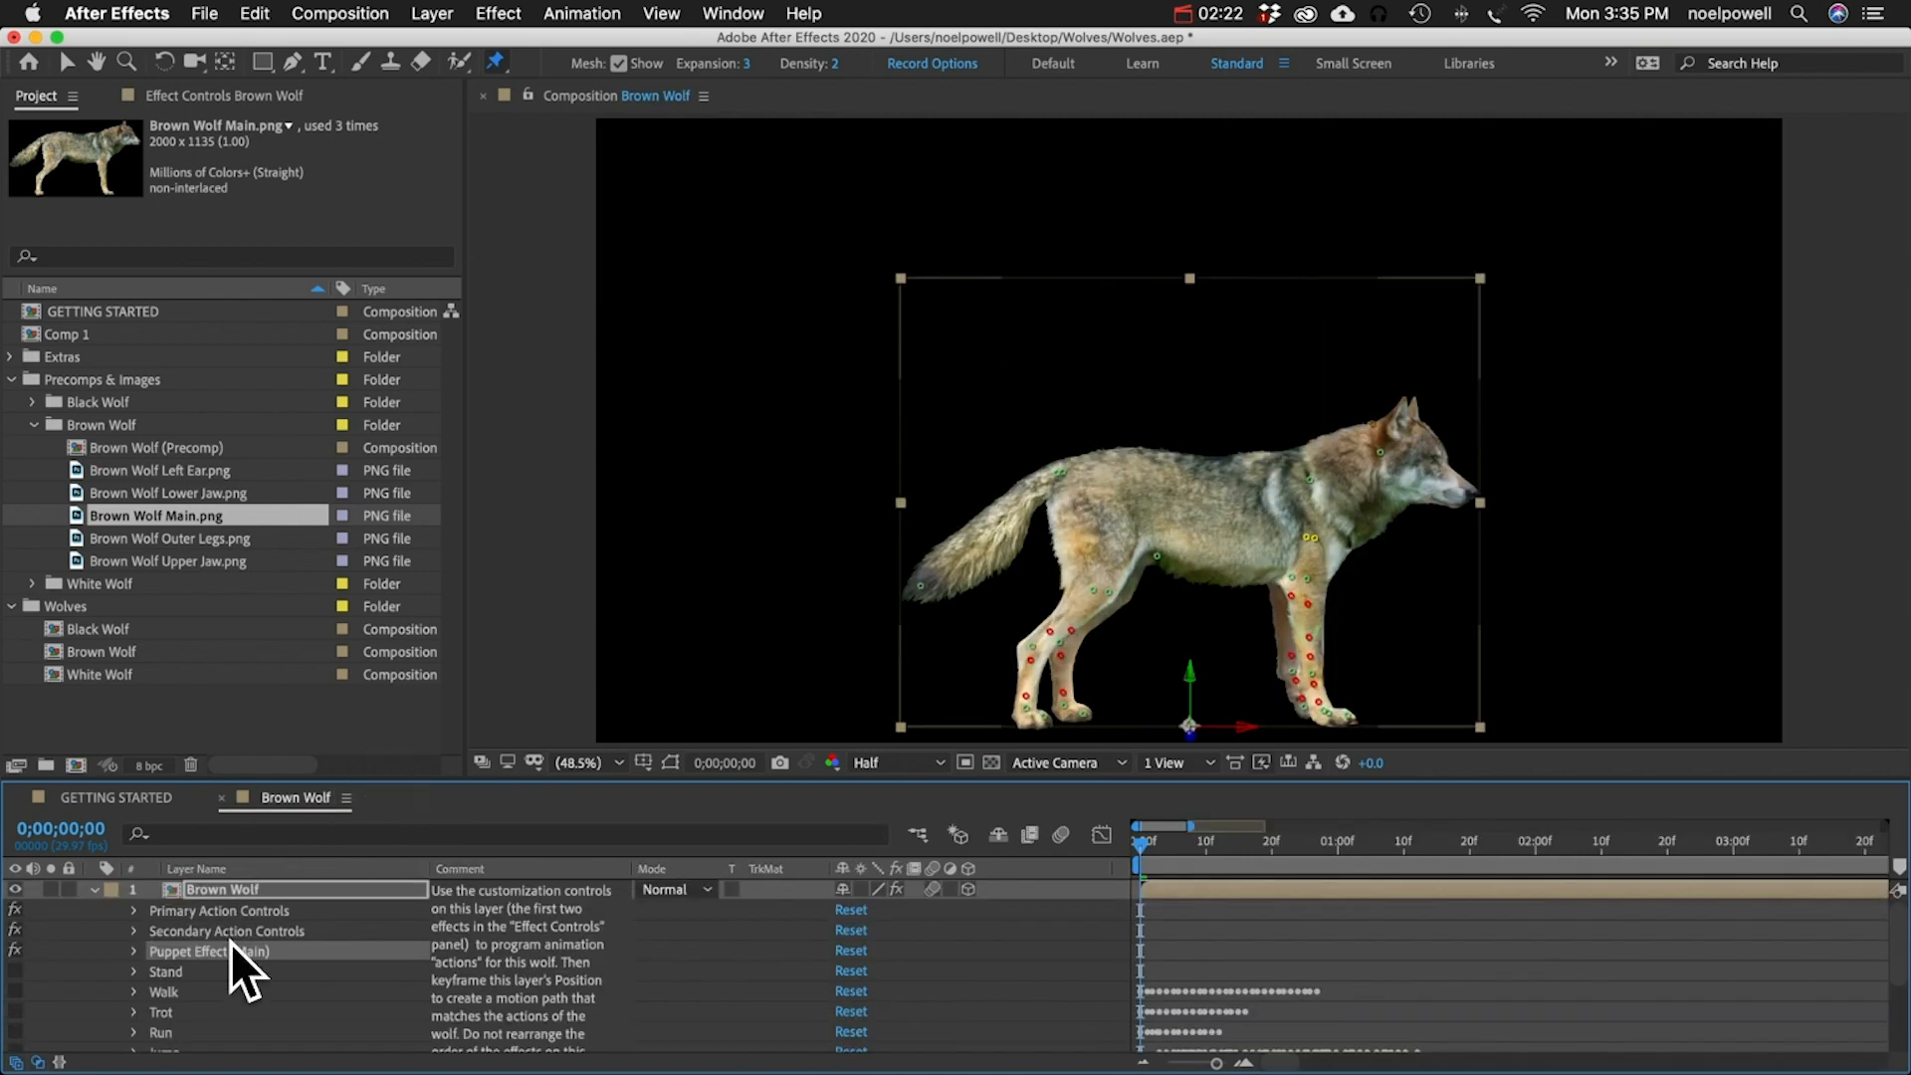
{"action": "left_click_drag", "start_coordinate": [320, 786], "coordinate": [320, 609]}
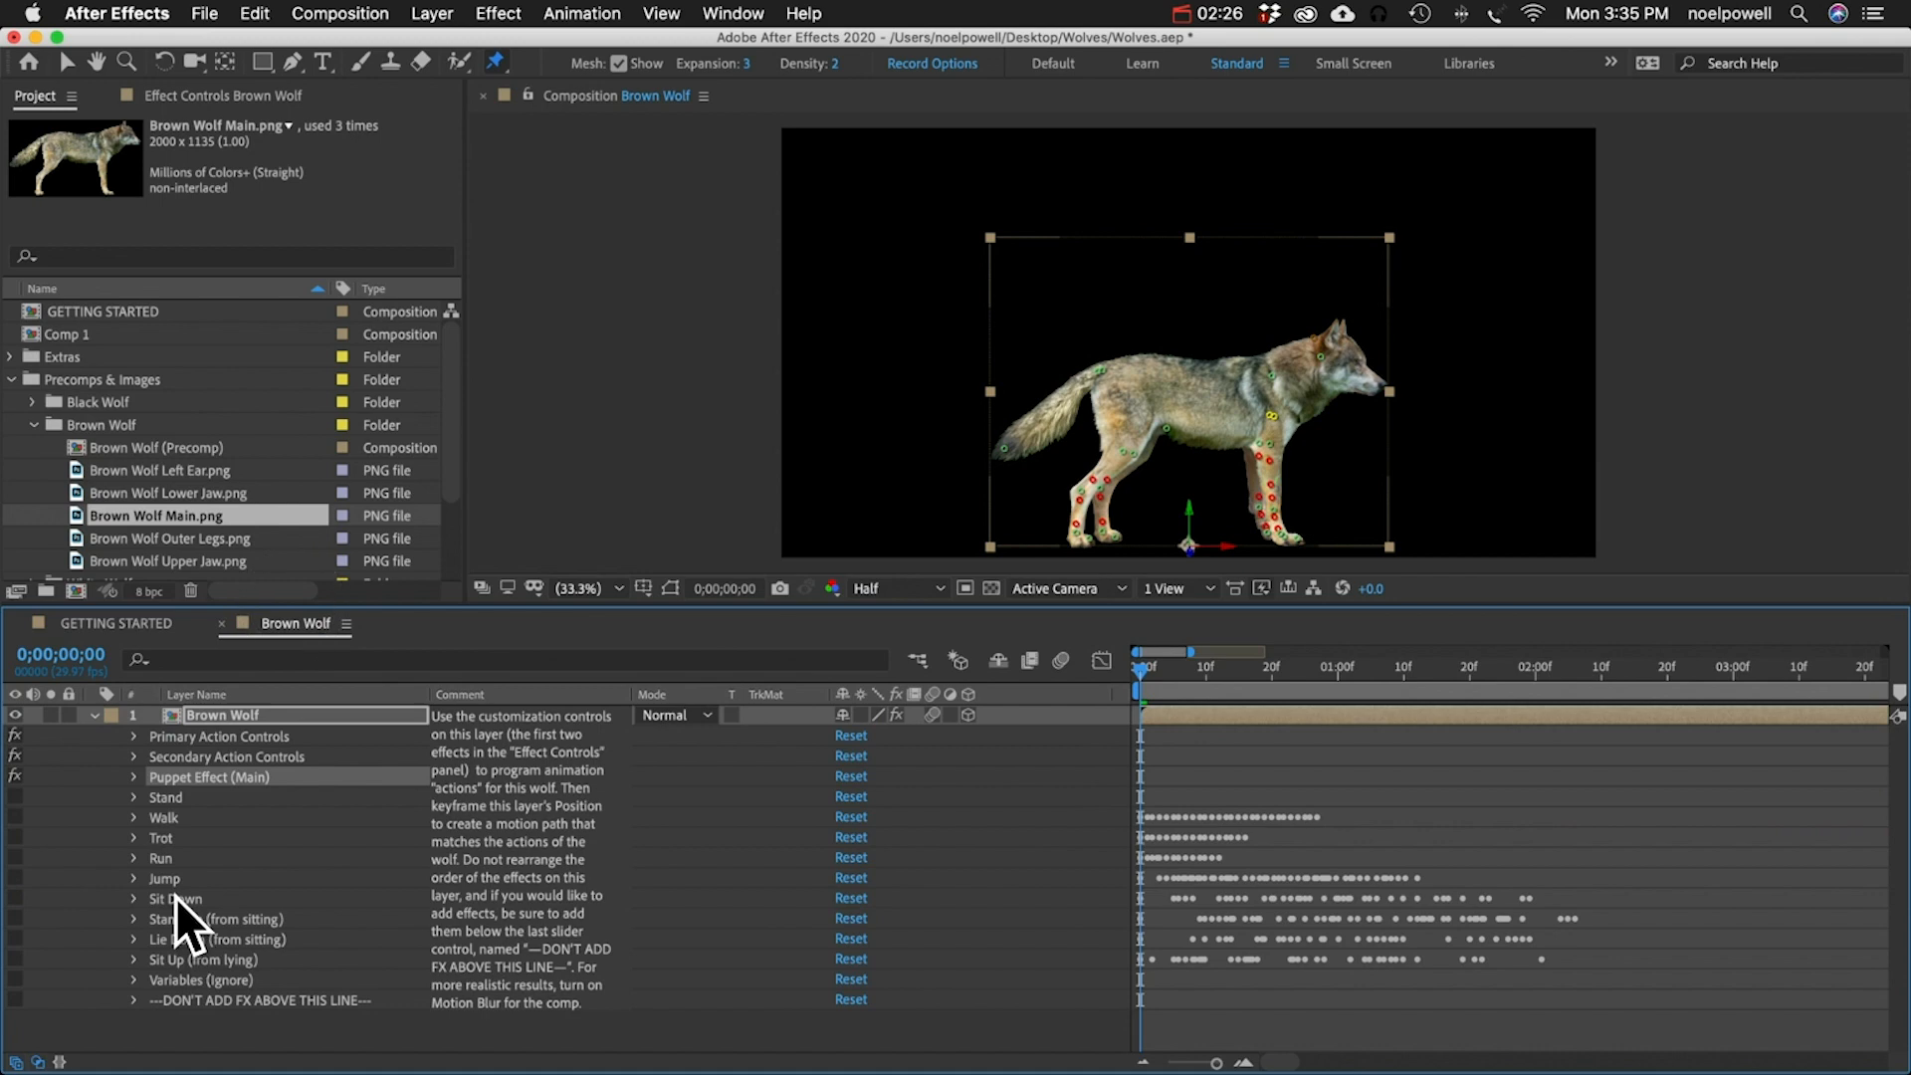
- Highlight the Stand, Walk and Trot puppet effects one after another to compare their pin arrangements on the brown wolf
{"action": "left_click", "coordinate": [167, 802]}
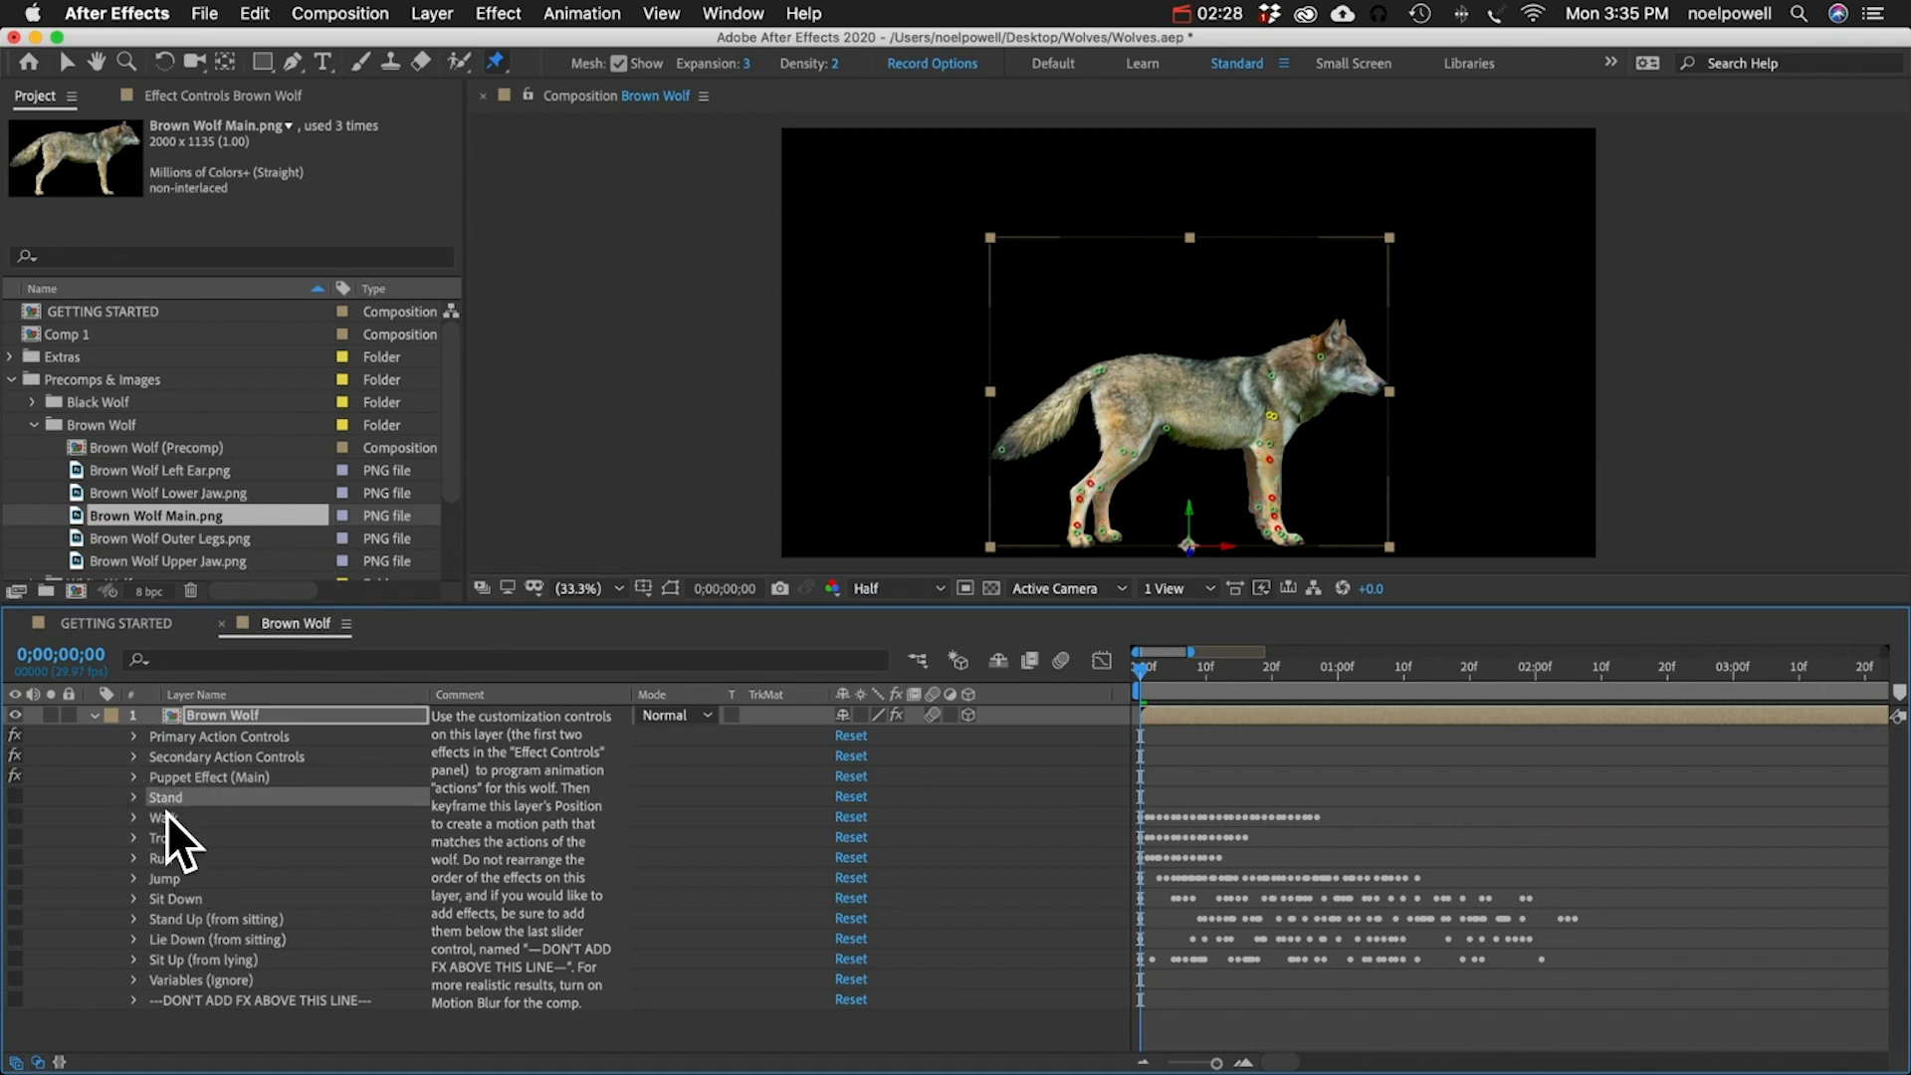
{"action": "left_click", "coordinate": [167, 814]}
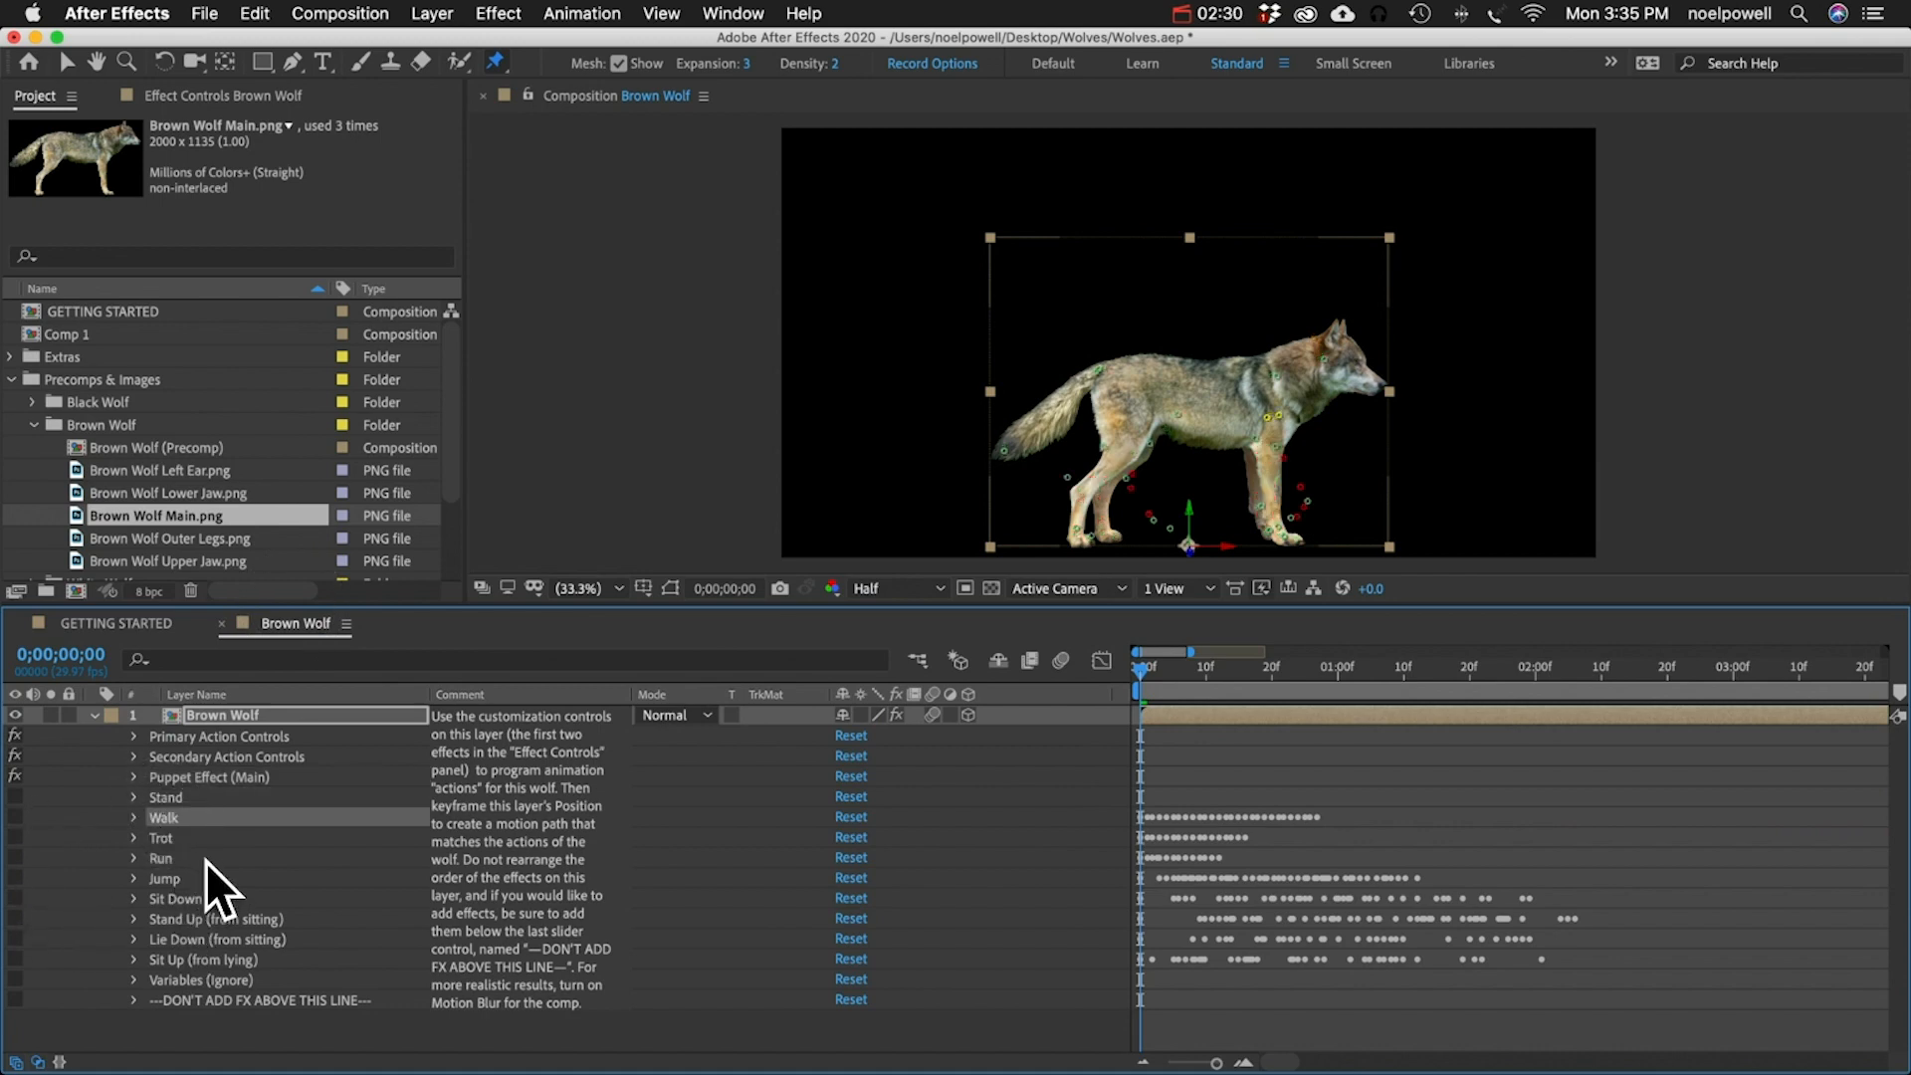
{"action": "left_click", "coordinate": [177, 838]}
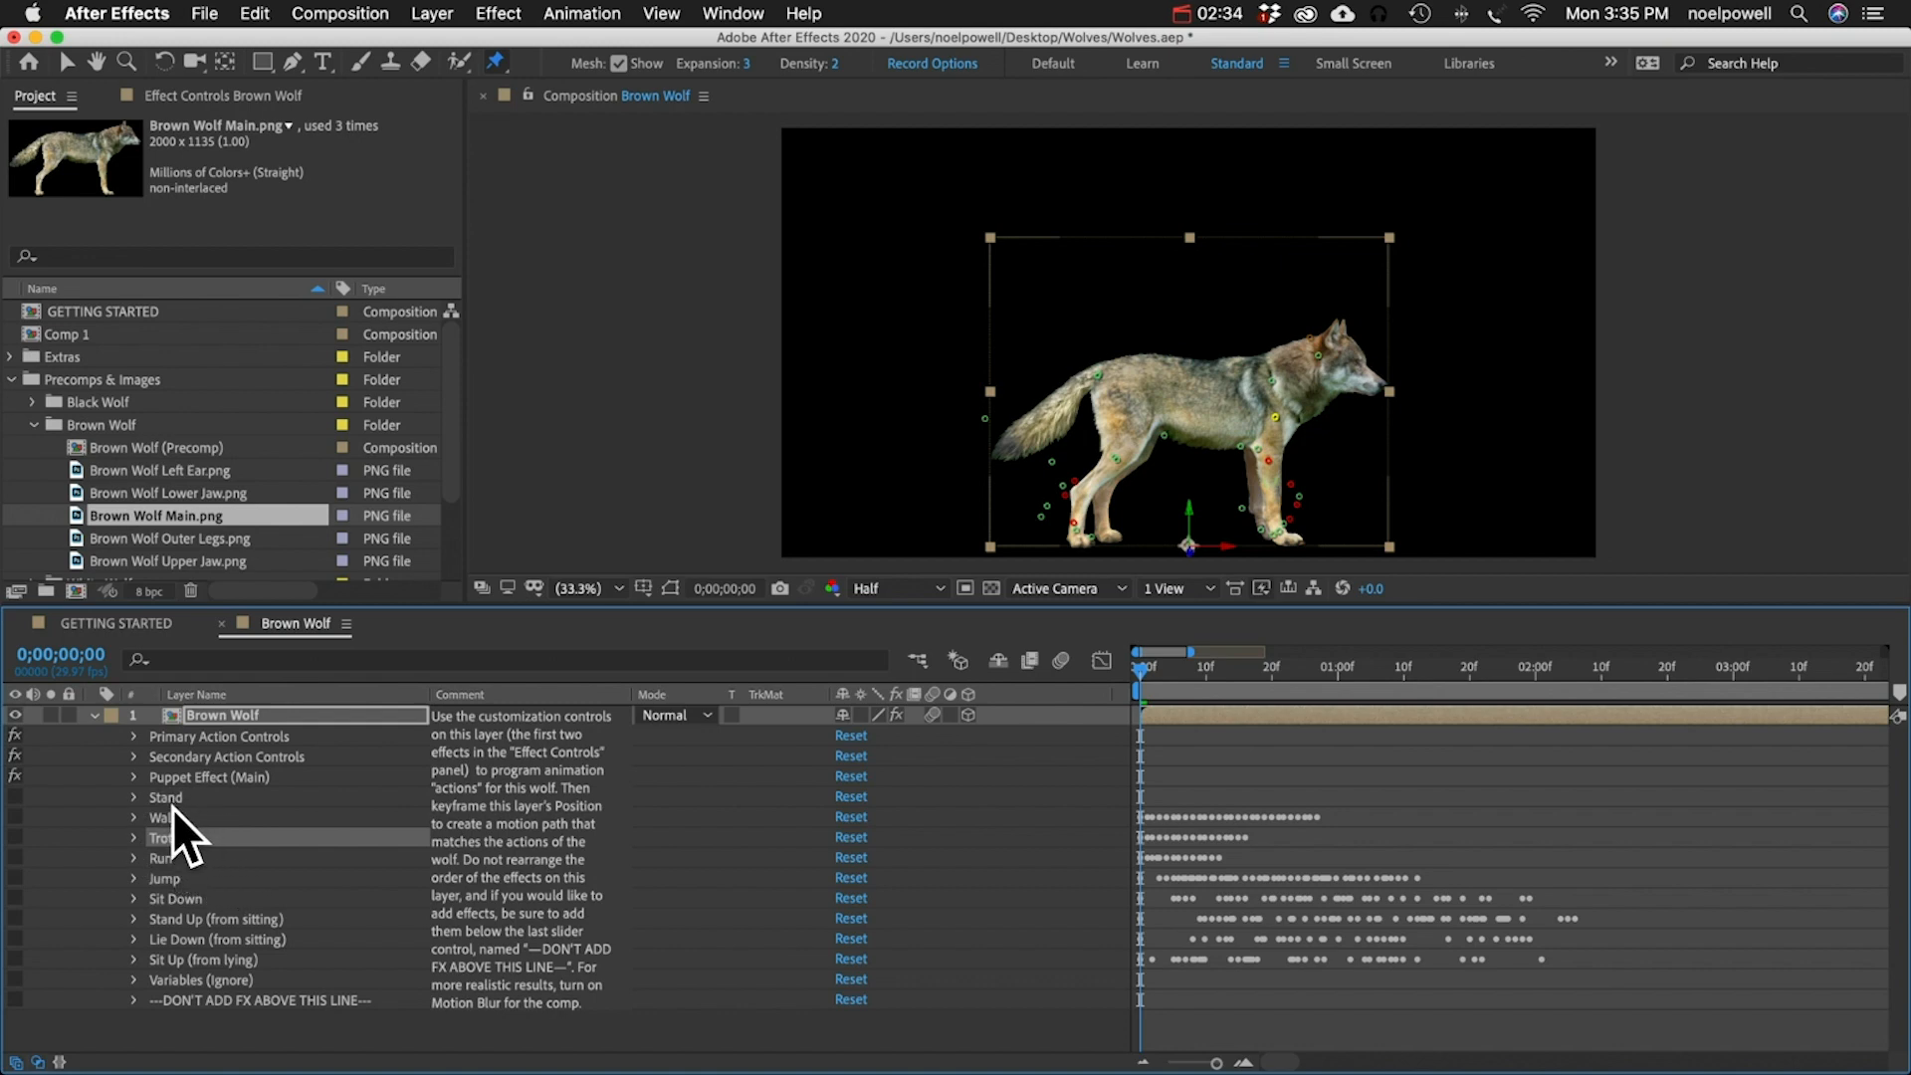
- Disable Puppet Effect (Main), enable the Trot effect, preview the trot and scrub its cycle to 0;00;00;15
{"action": "left_click", "coordinate": [15, 776]}
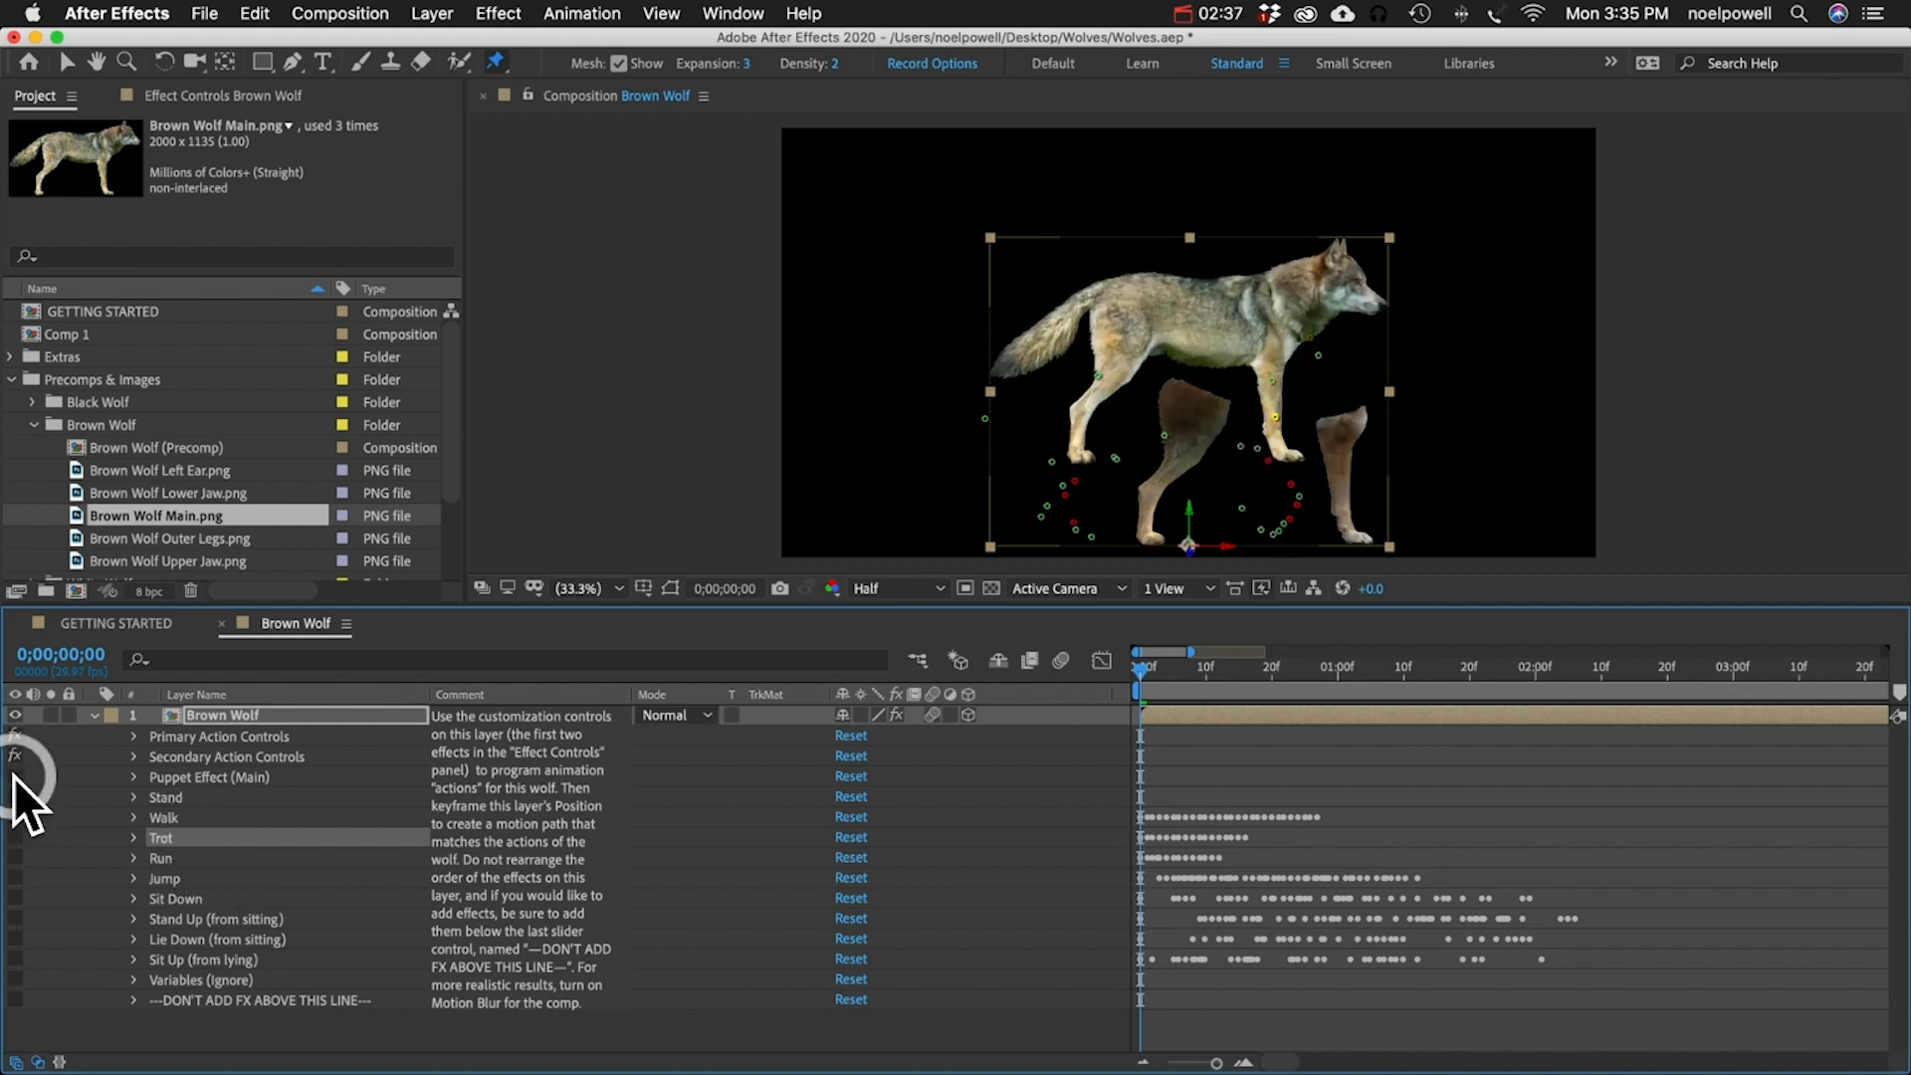
{"action": "left_click", "coordinate": [15, 838]}
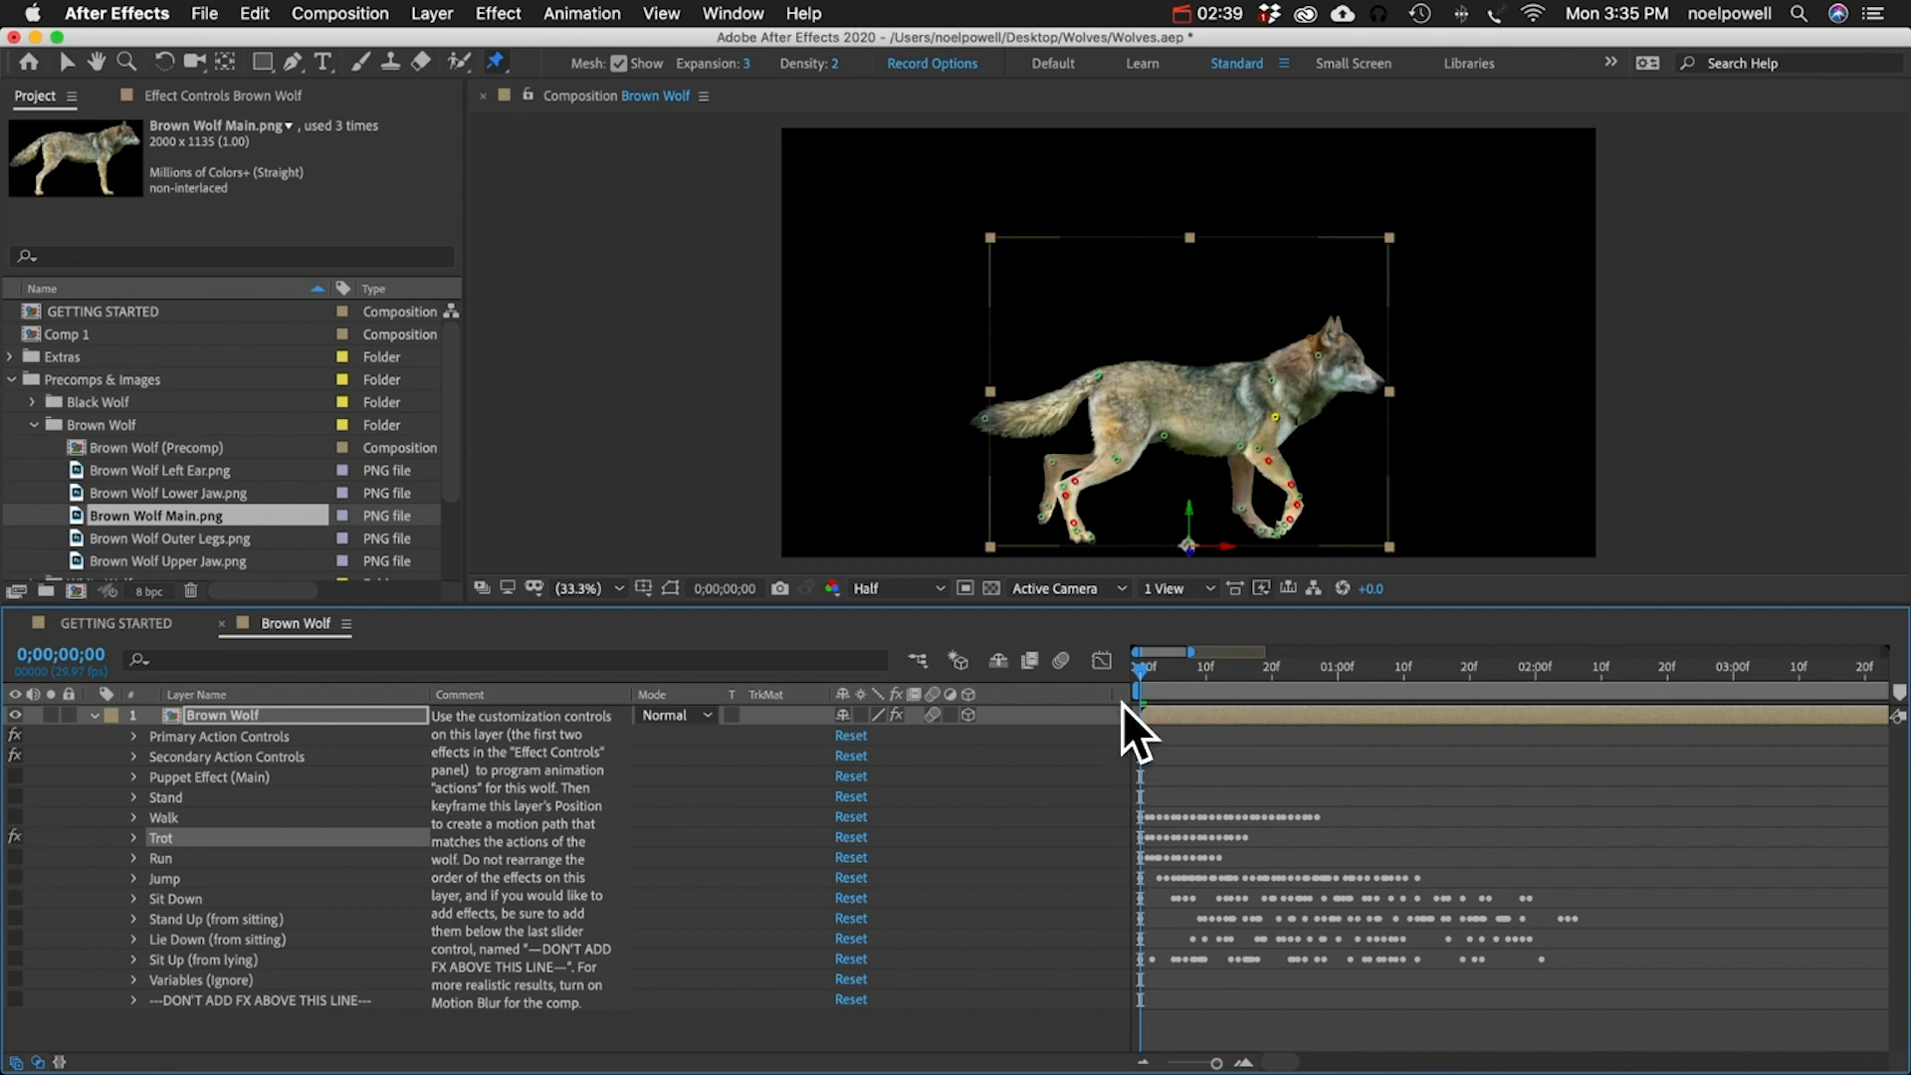
{"action": "key", "text": "space"}
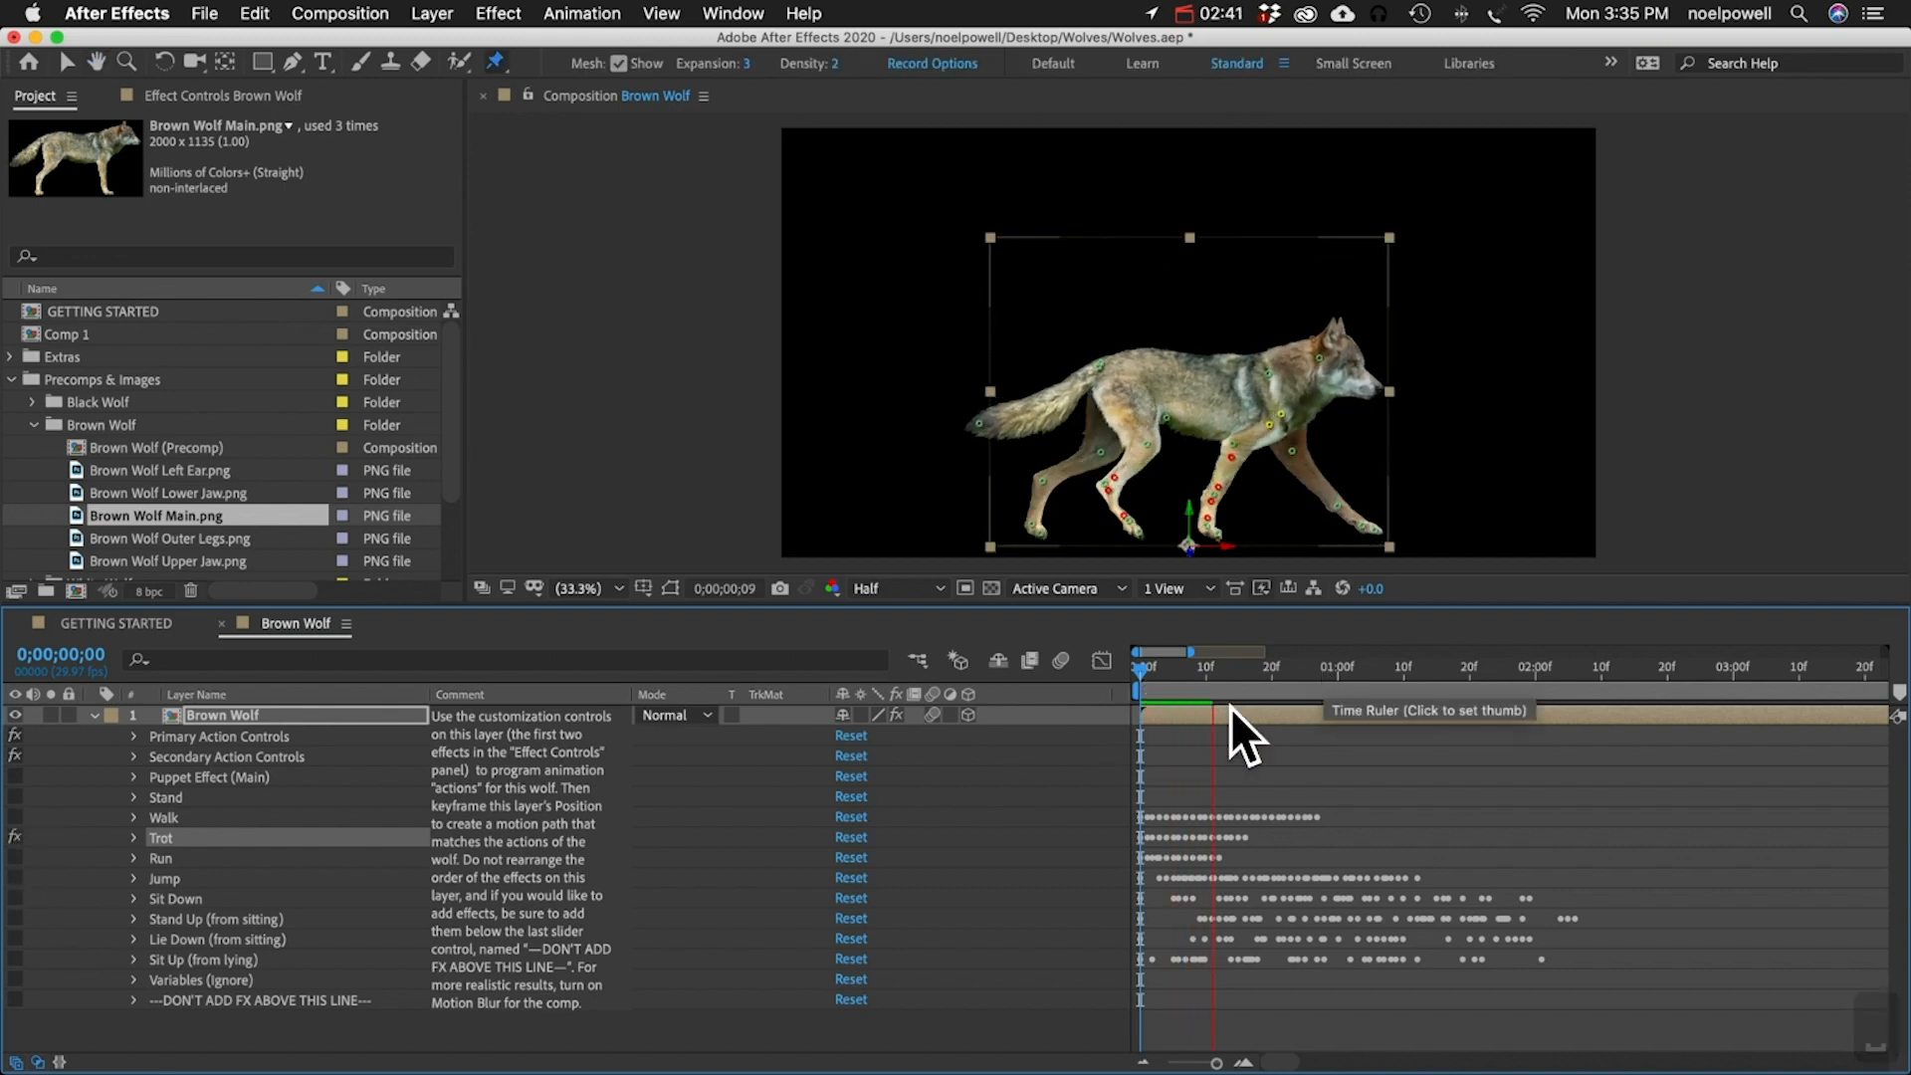
{"action": "key", "text": "space"}
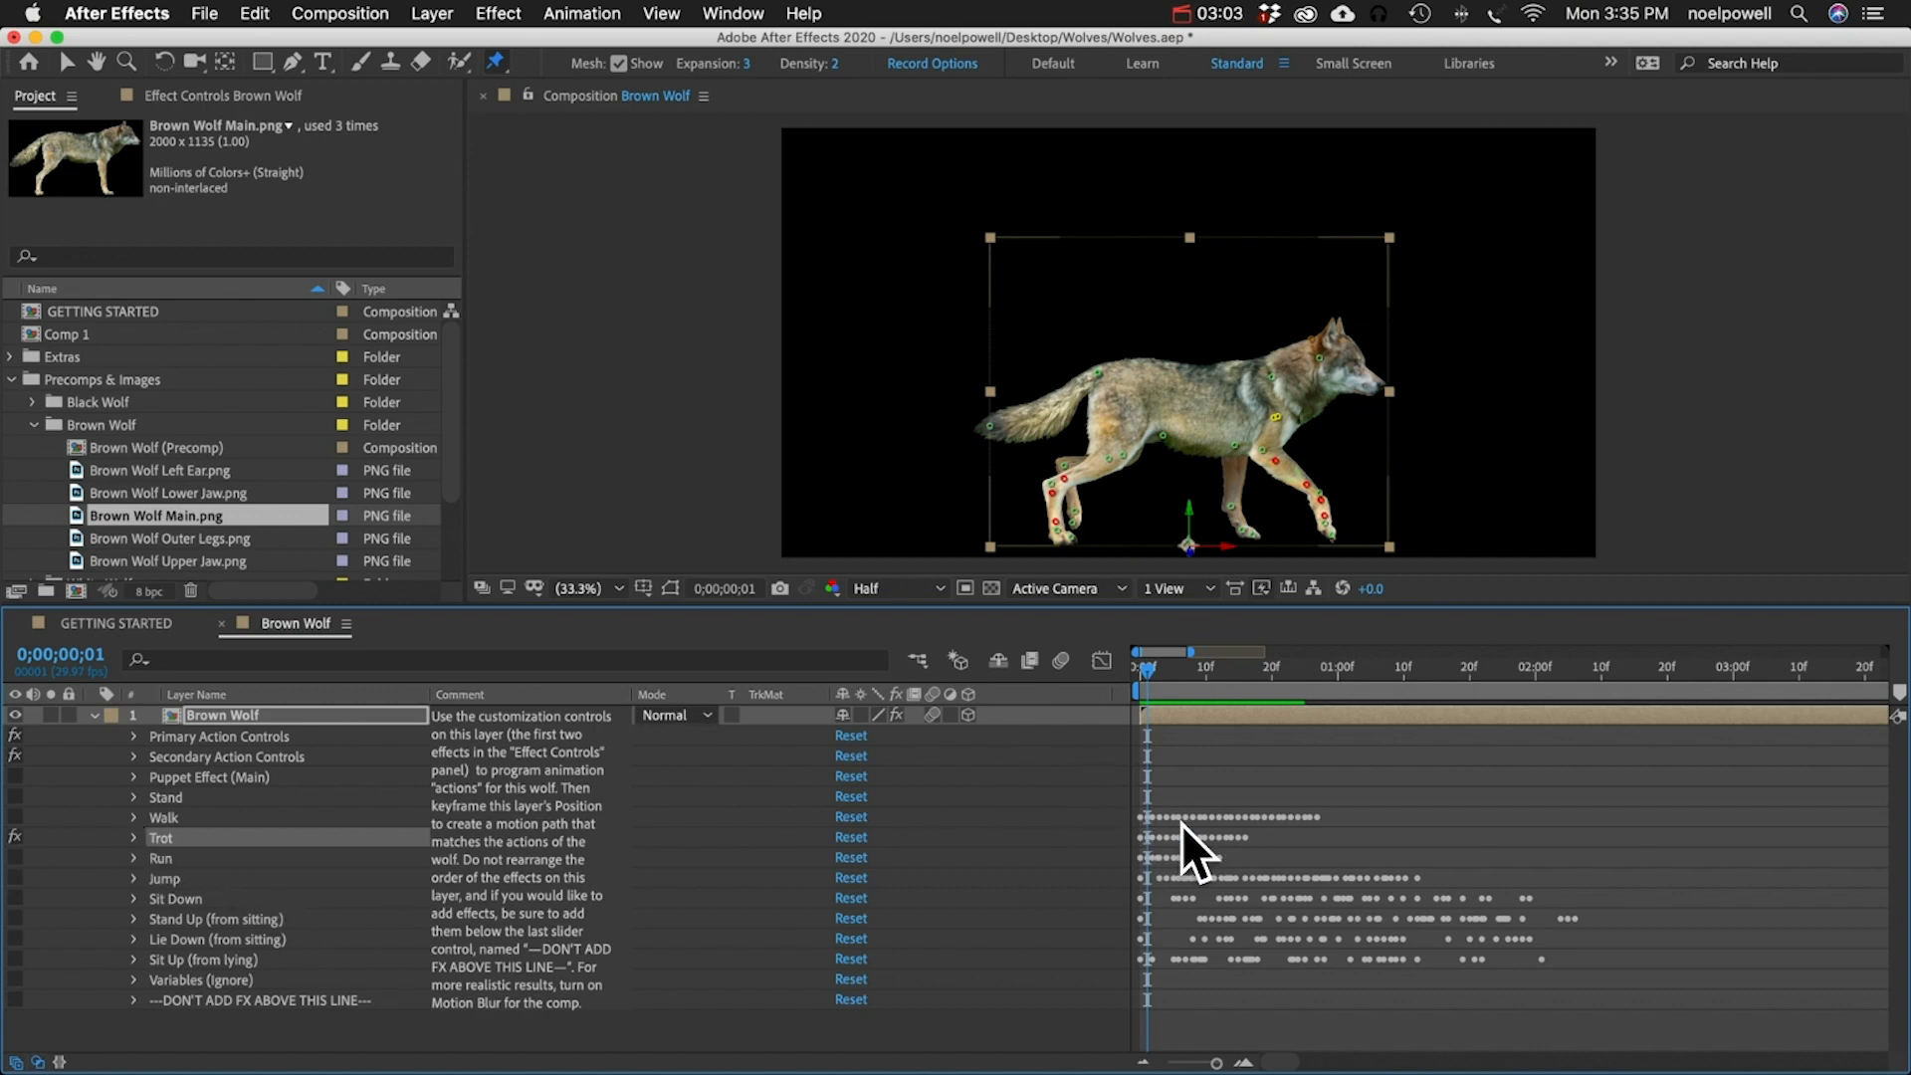
{"action": "left_click_drag", "start_coordinate": [1258, 671], "coordinate": [1238, 672]}
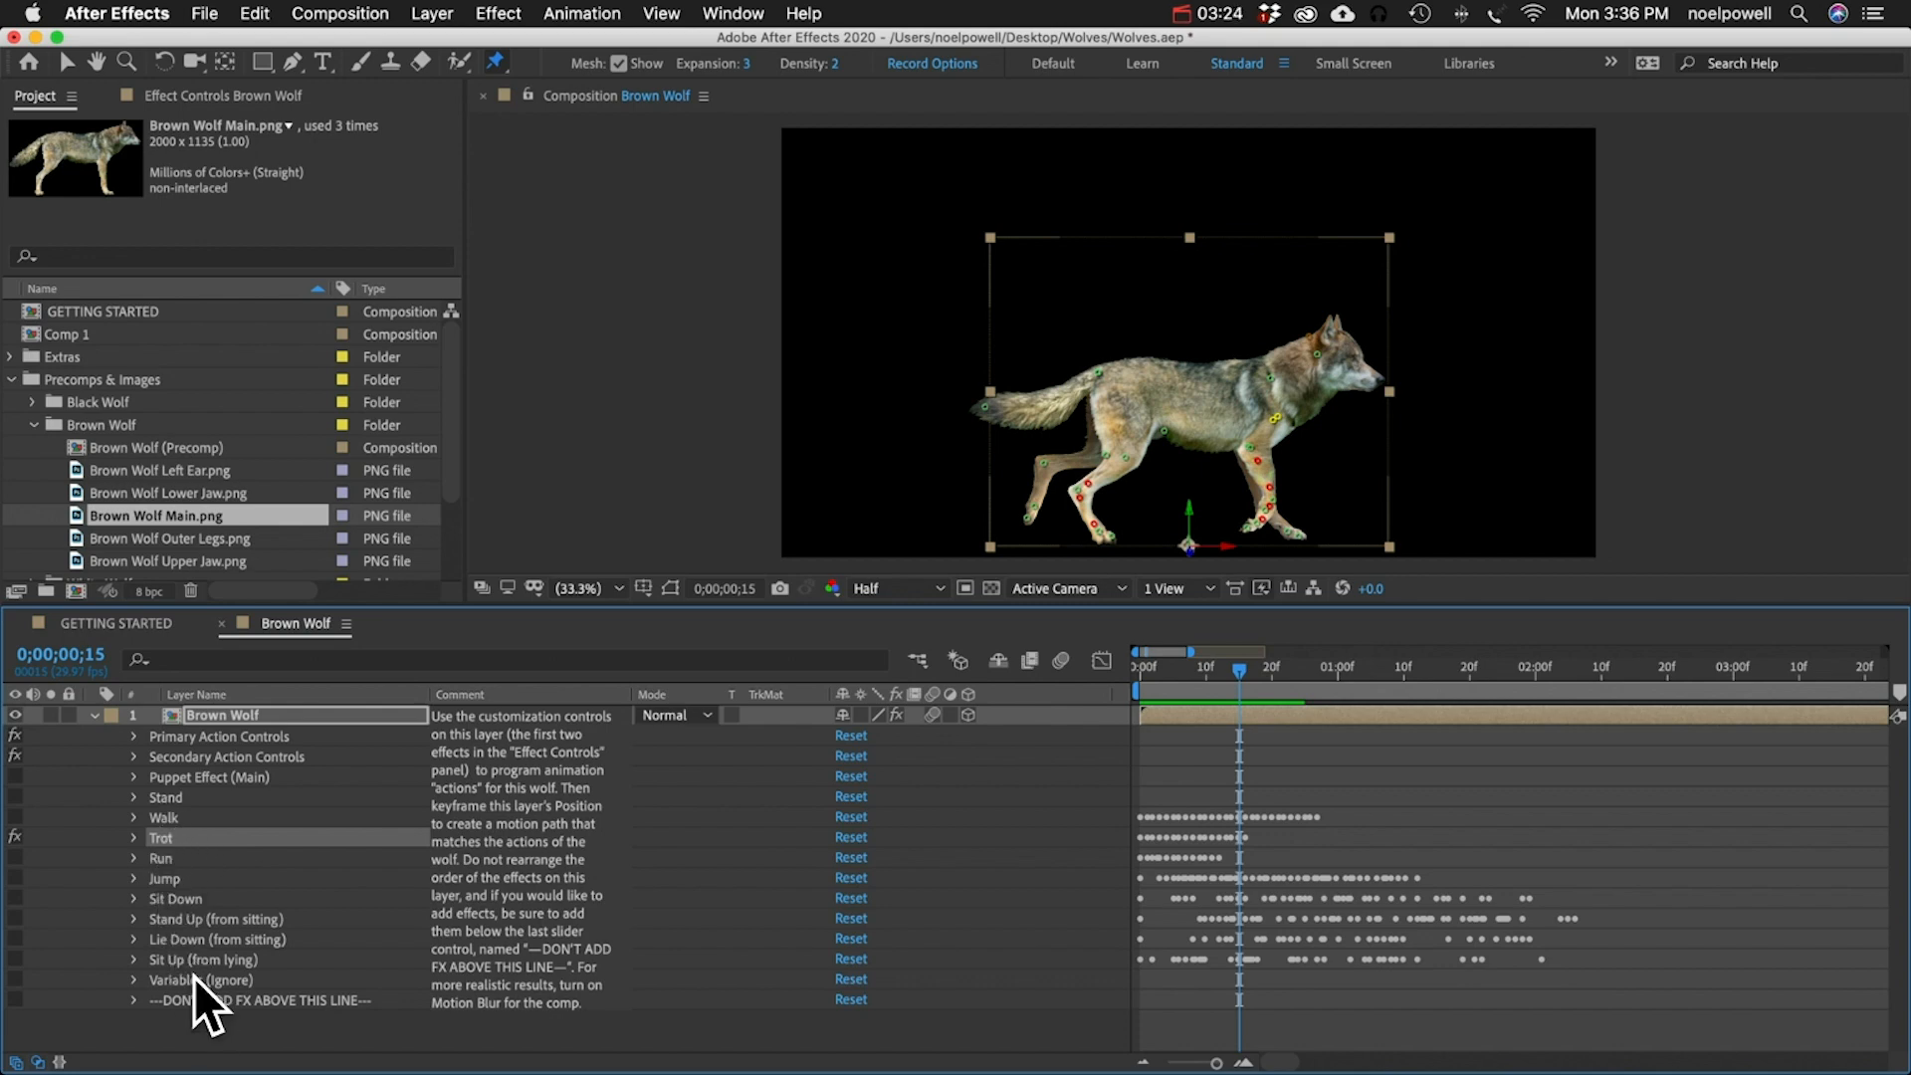
- Disable the Trot effect and turn Puppet Effect (Main) back on for the Brown Wolf layer
{"action": "left_click", "coordinate": [15, 836]}
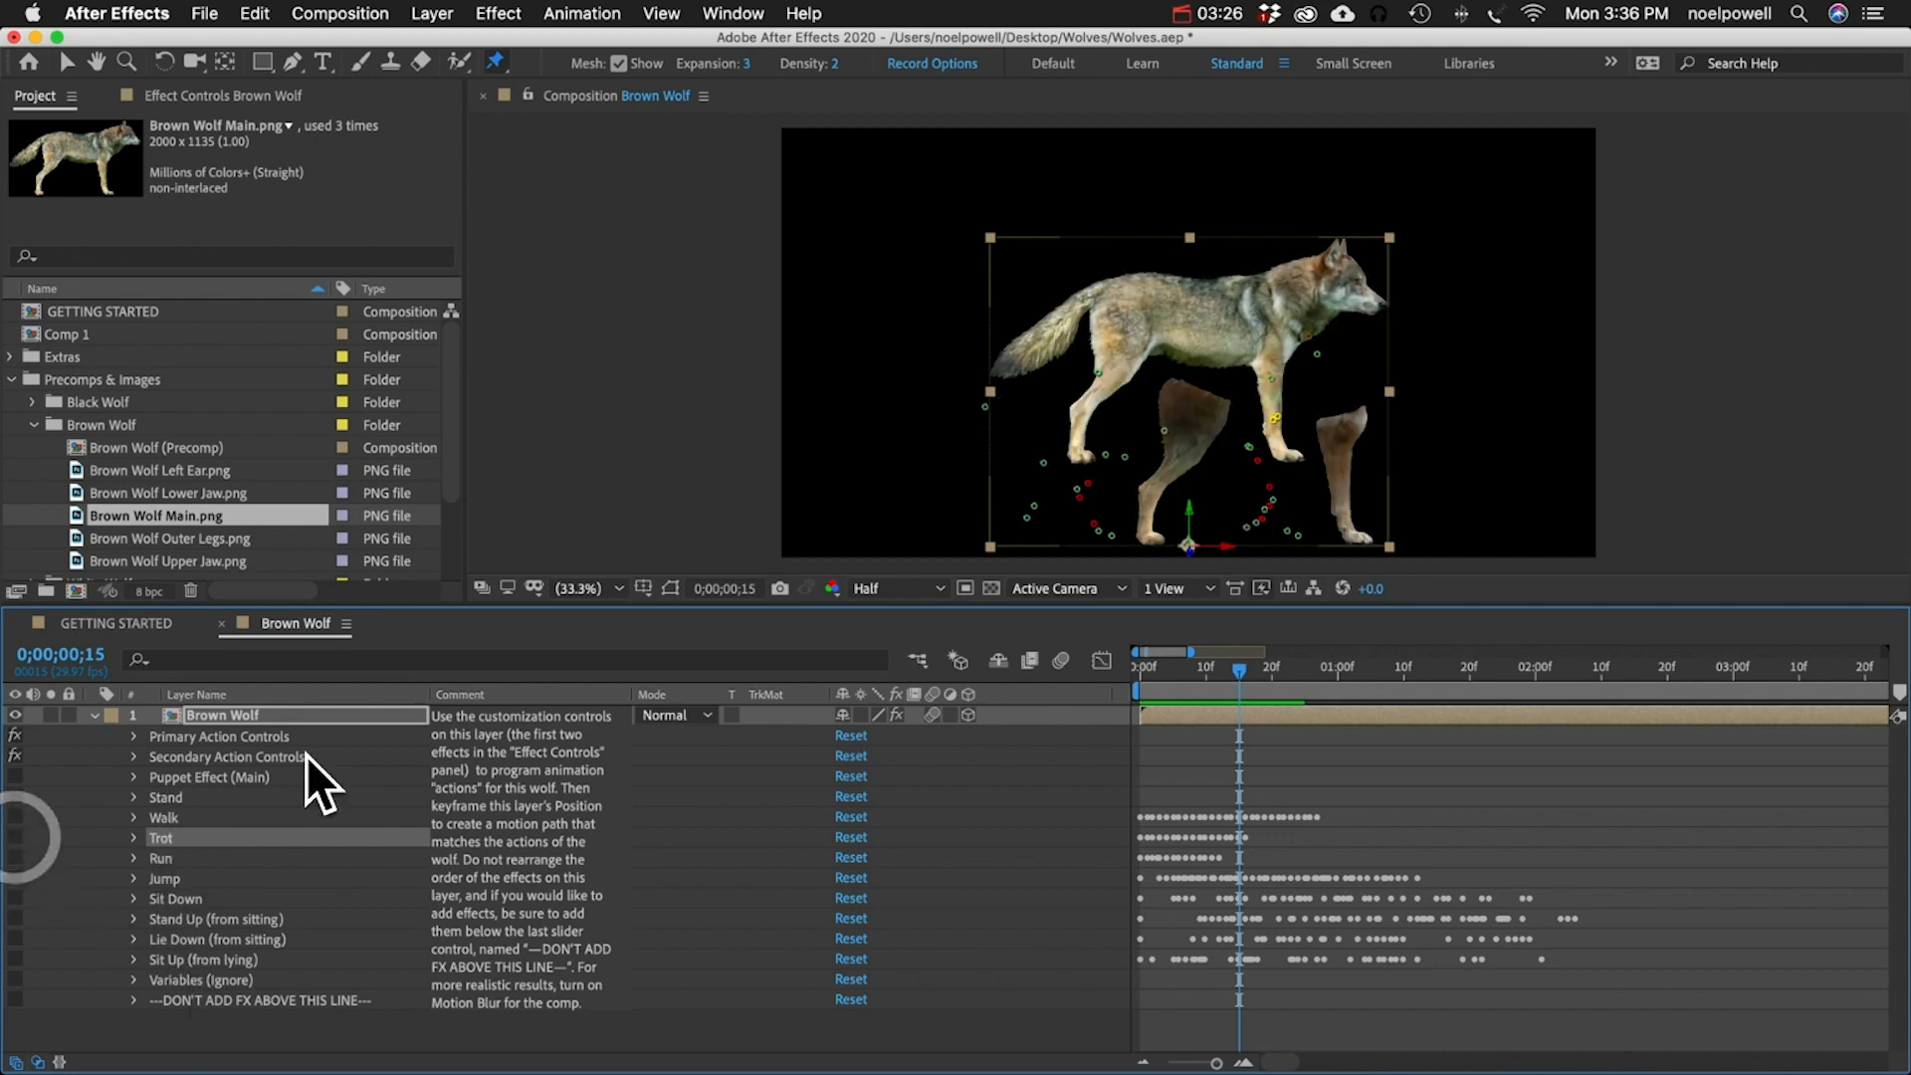
{"action": "left_click", "coordinate": [200, 773]}
{"action": "left_click", "coordinate": [15, 775]}
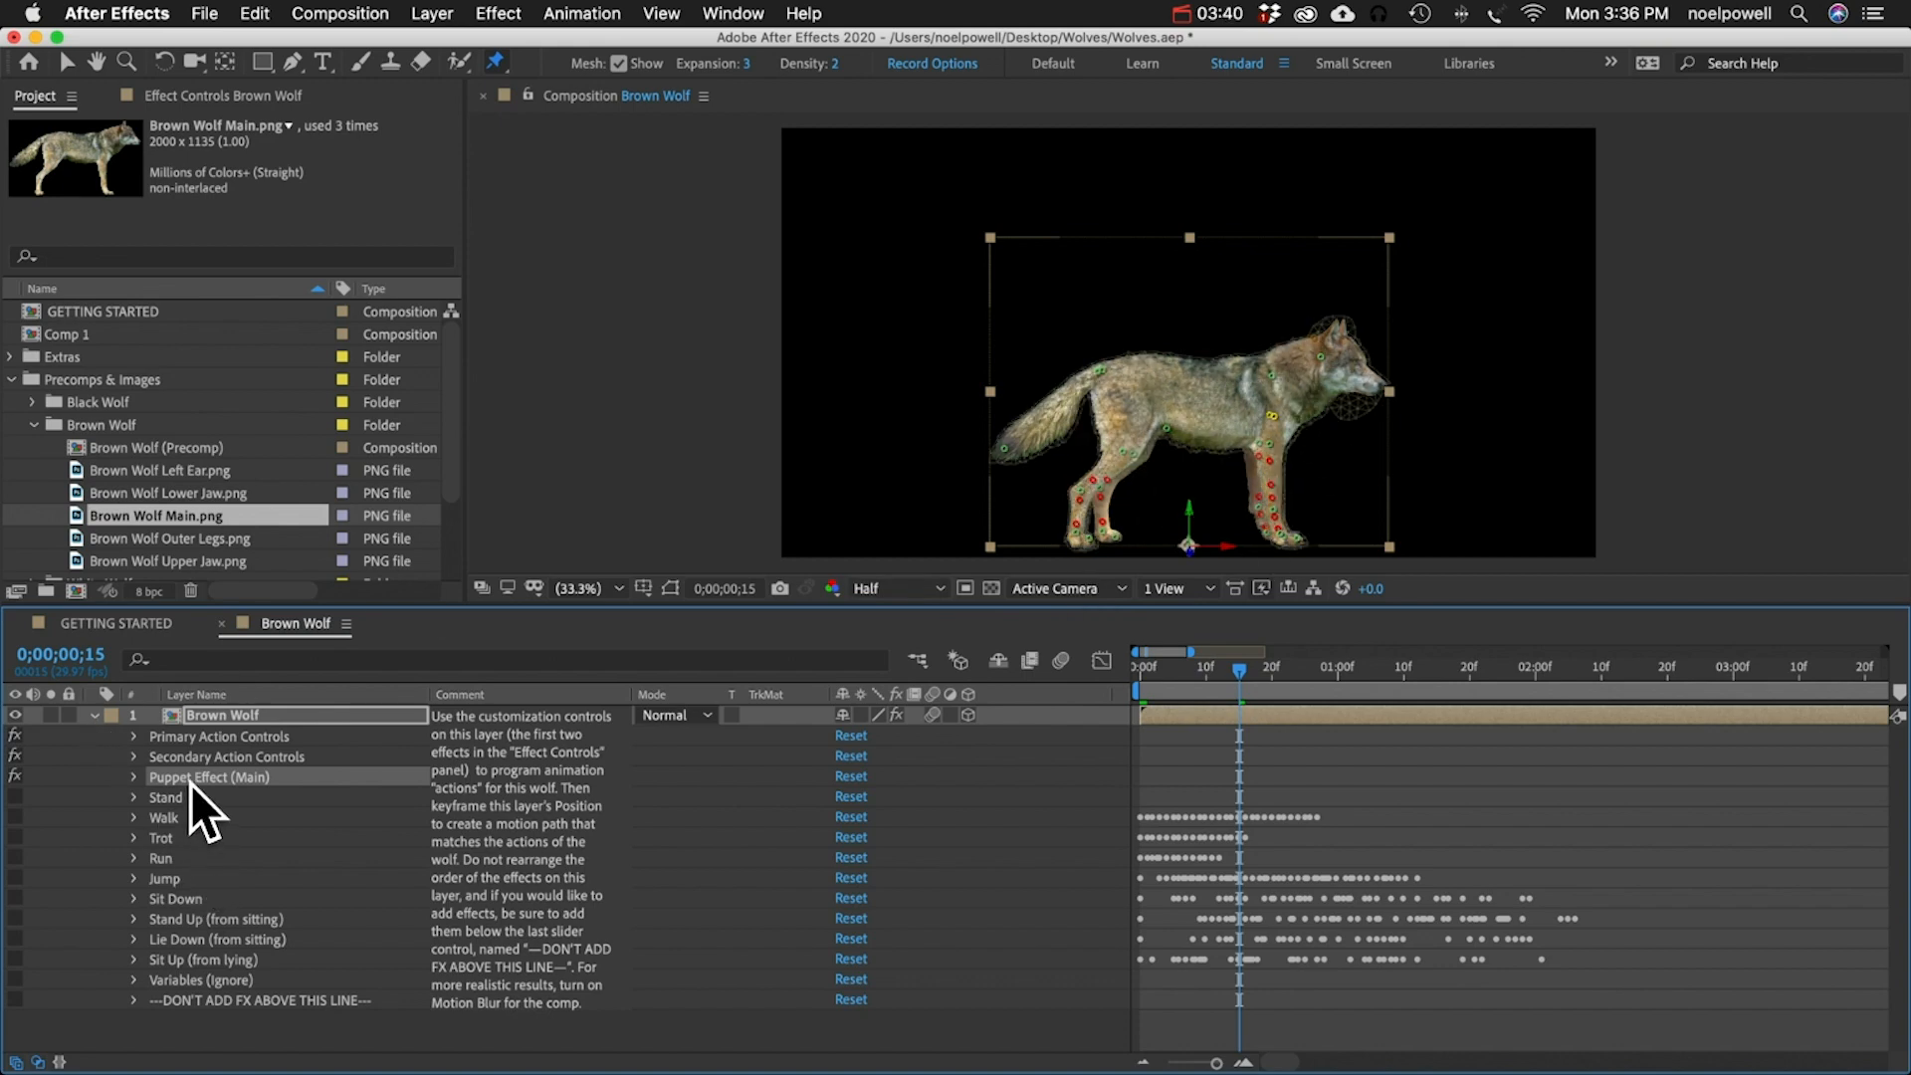
- Show the Brown Wolf layer's effect controls and compare the 1st Action settings with the Walk, Trot and main puppet effects
{"action": "left_click", "coordinate": [209, 91]}
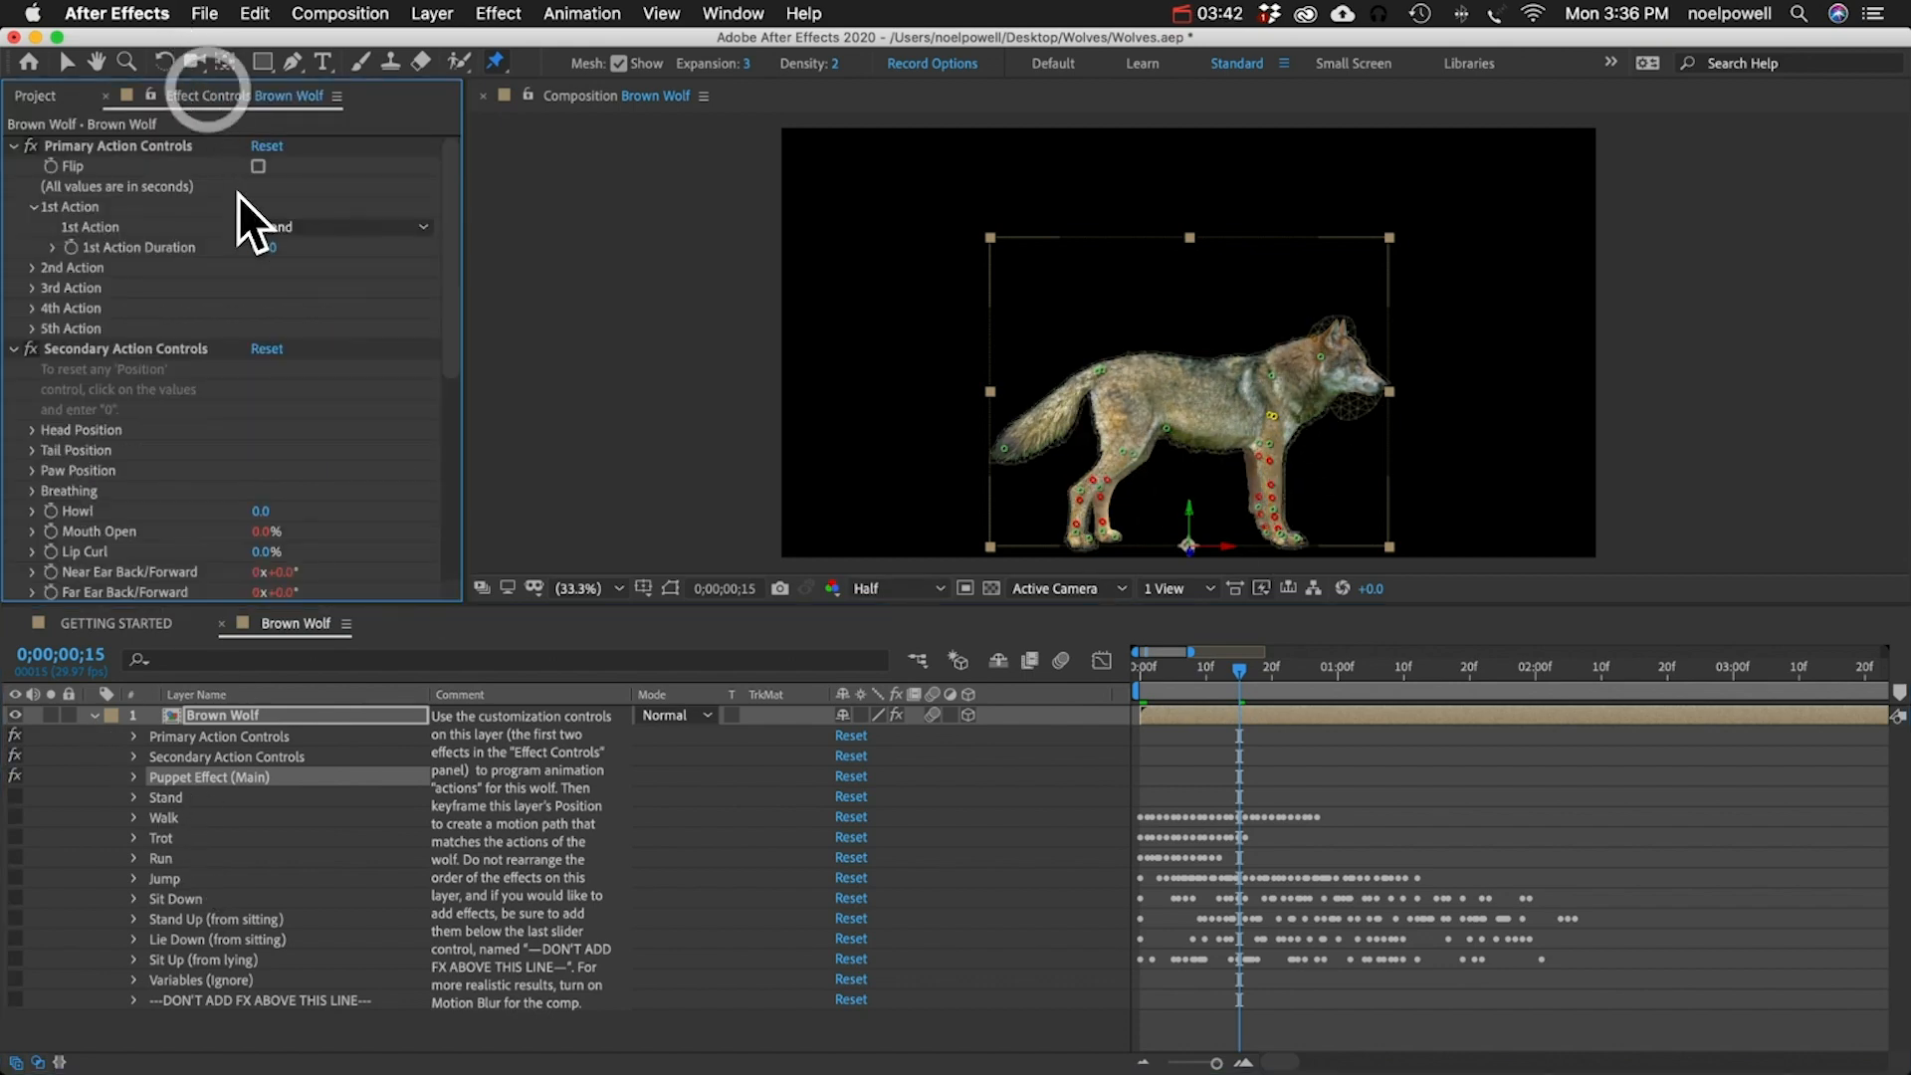
{"action": "left_click", "coordinate": [297, 229]}
{"action": "left_click", "coordinate": [189, 274]}
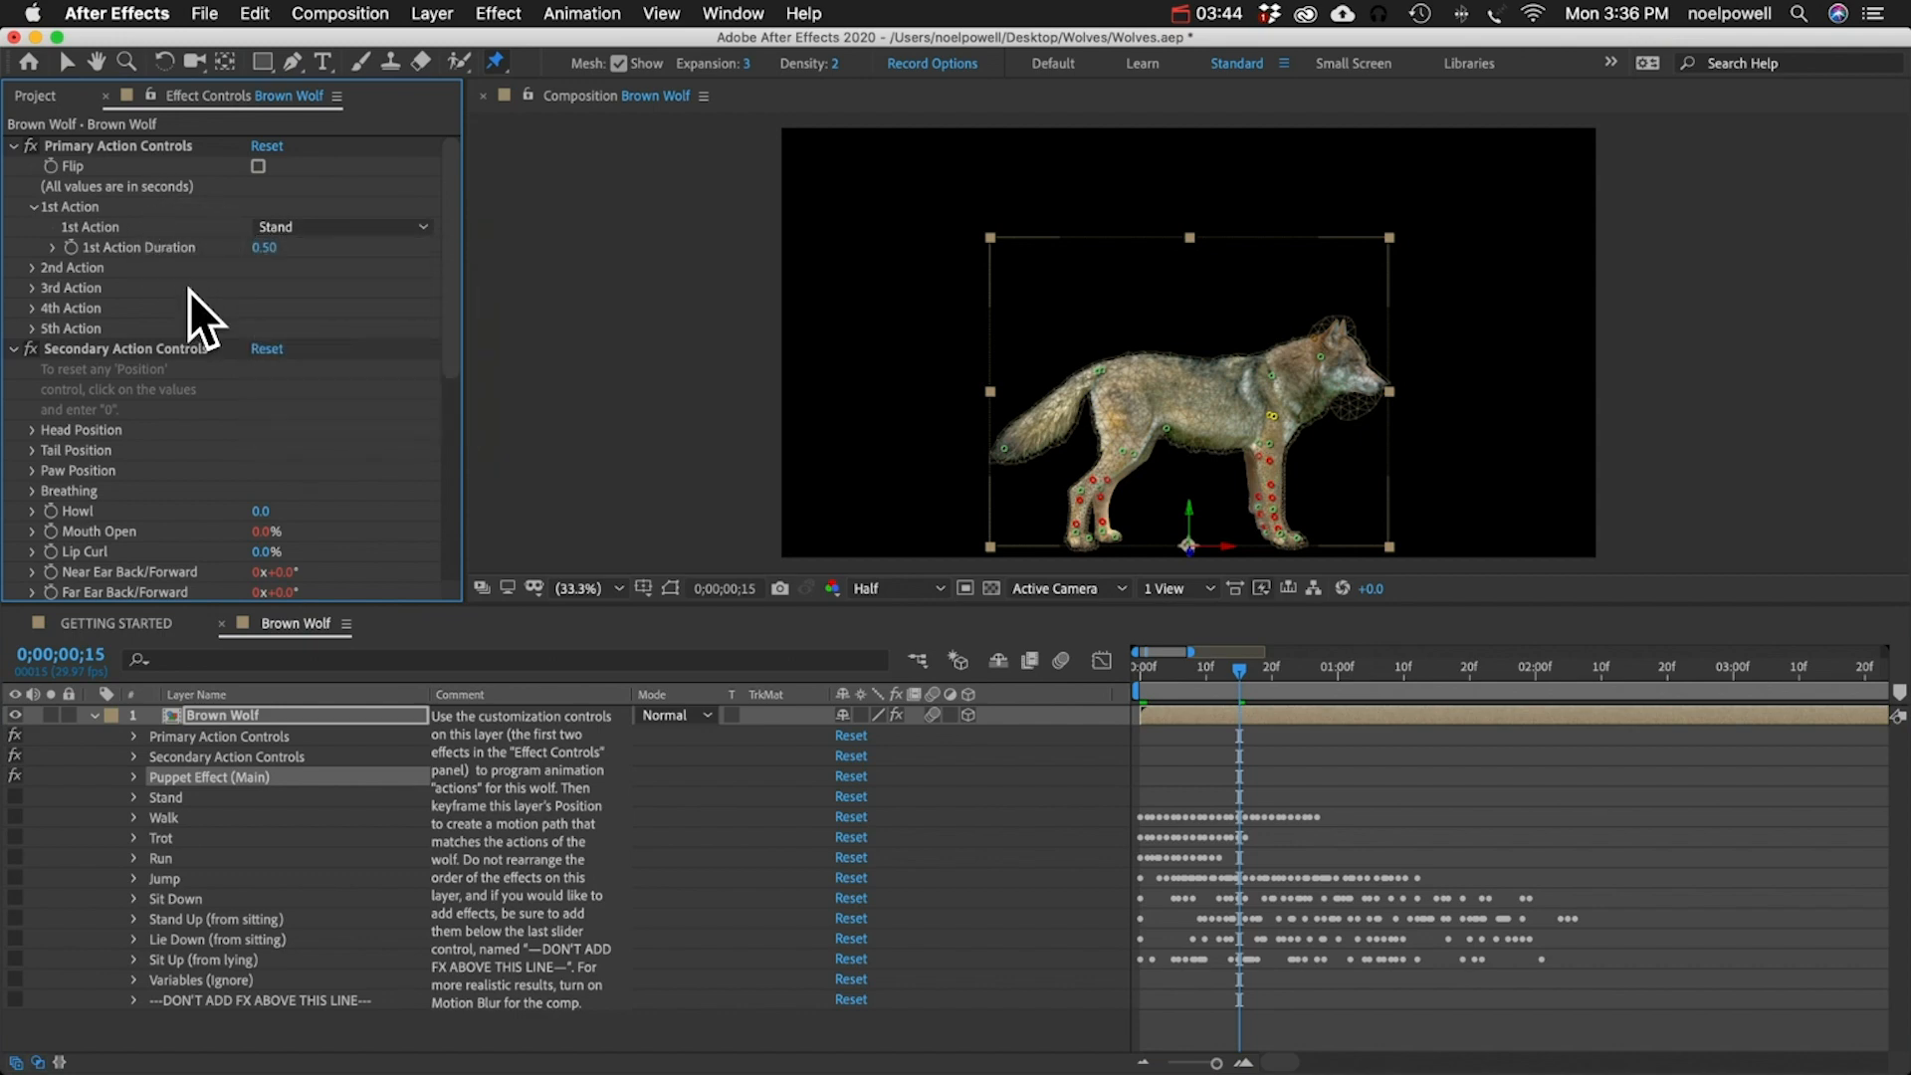
{"action": "left_click", "coordinate": [166, 816]}
{"action": "left_click", "coordinate": [169, 837]}
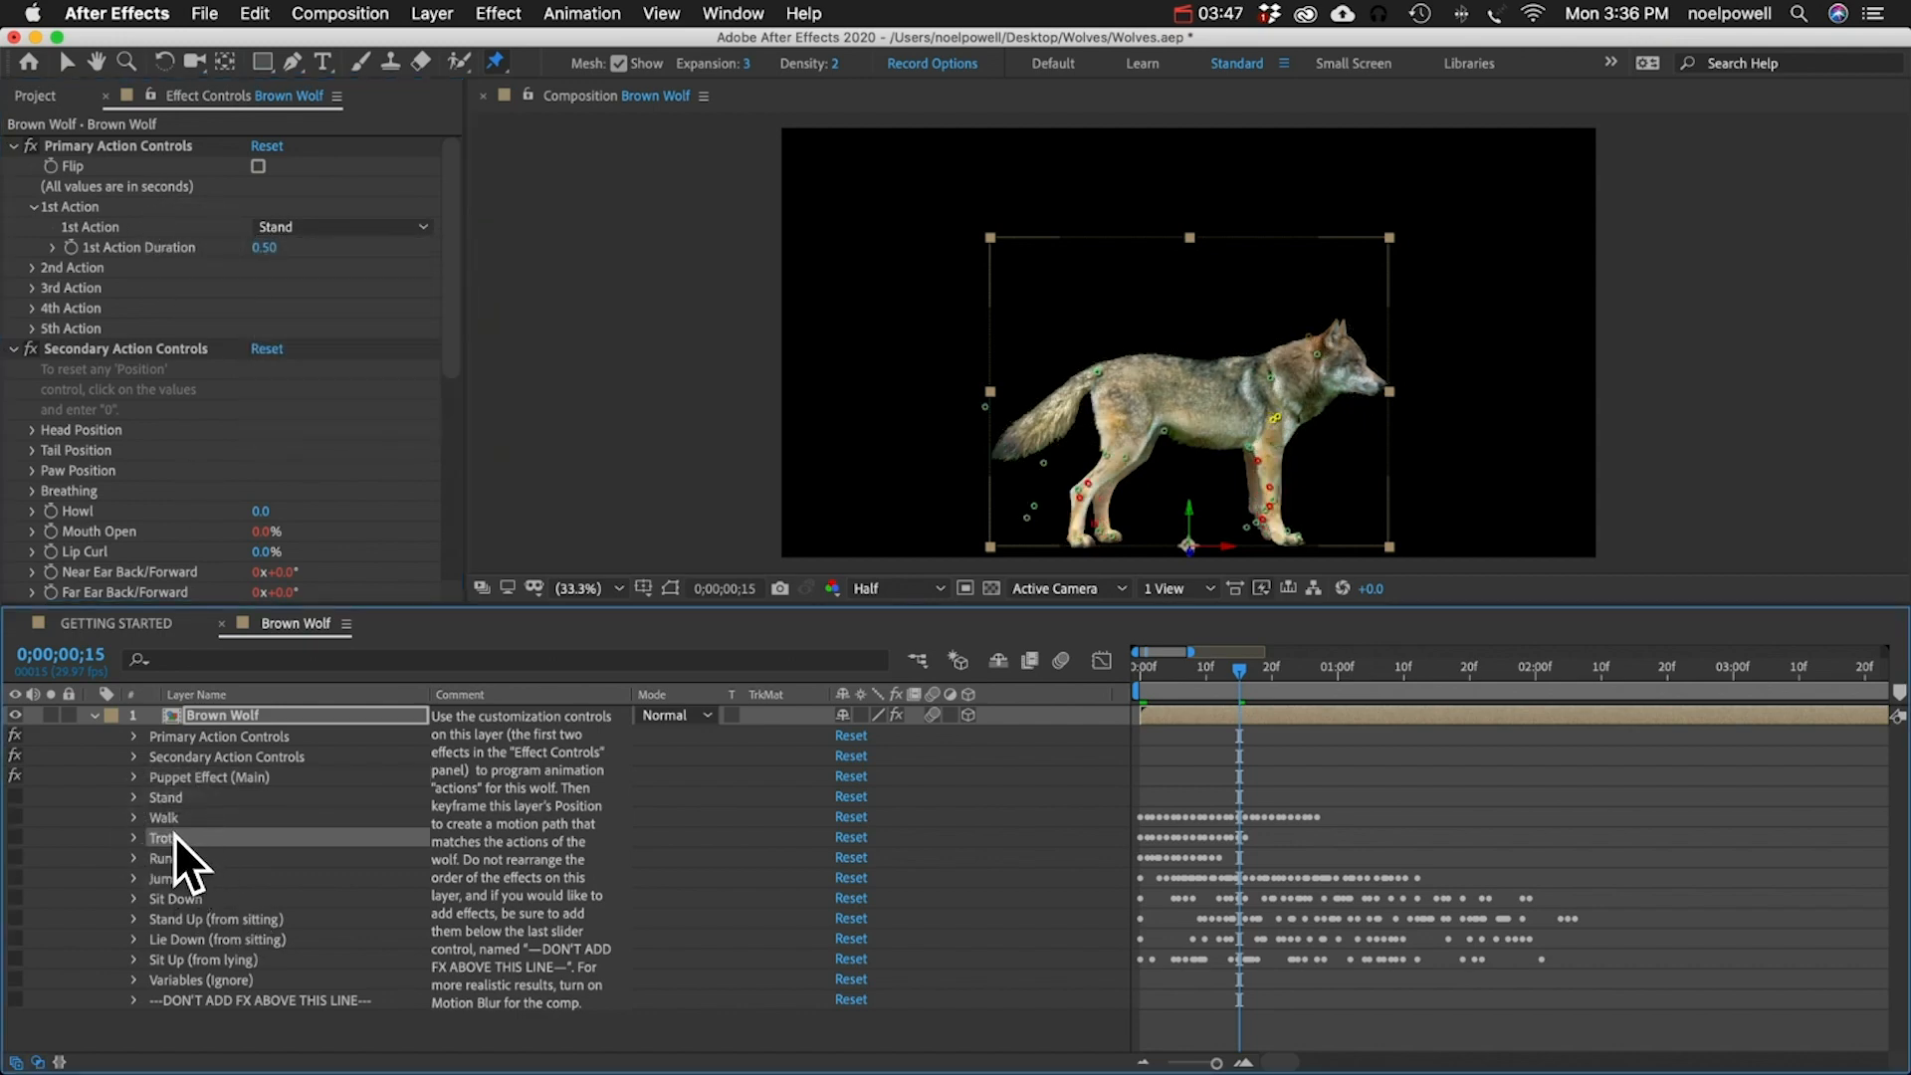
{"action": "left_click", "coordinate": [183, 776]}
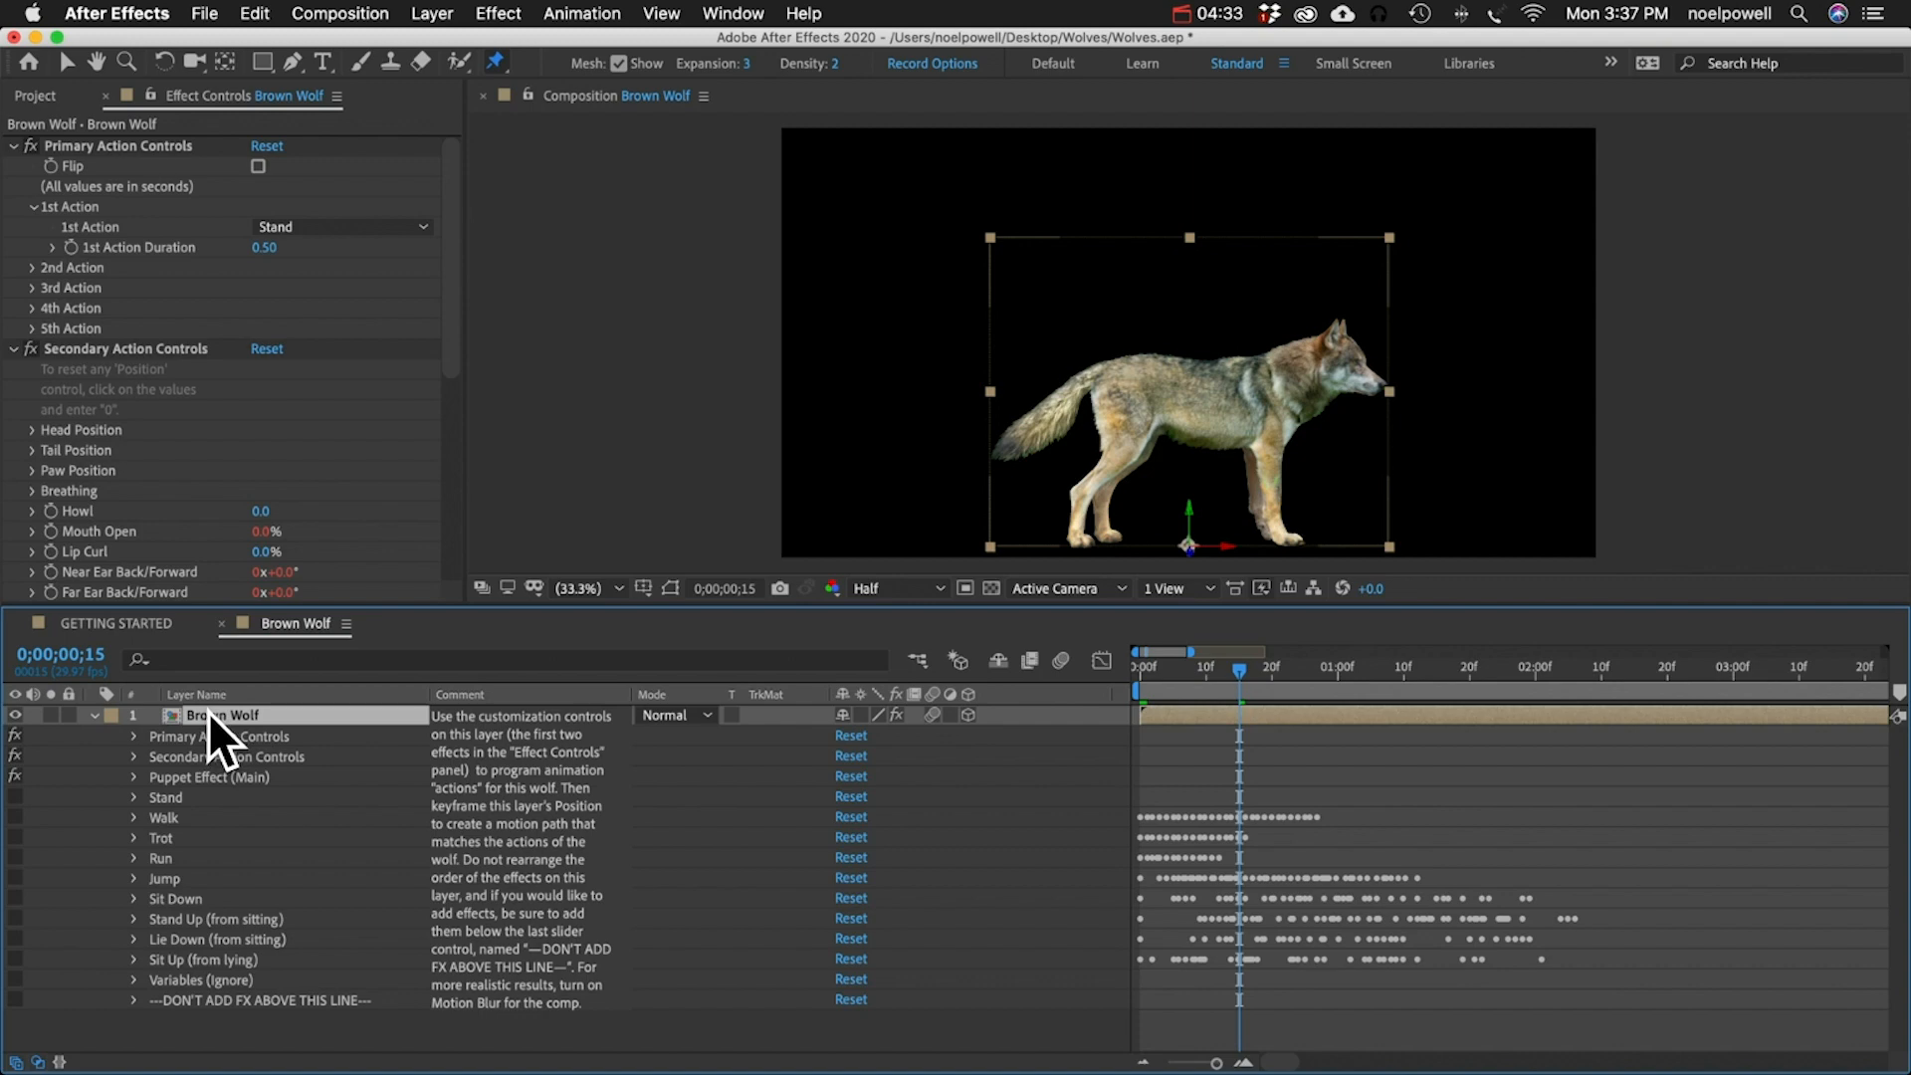
- Open the brown wolf's precomp and examine its Outer Legs, Main, Upper Jaw and Lower Jaw image layers
{"action": "double_click", "coordinate": [207, 713]}
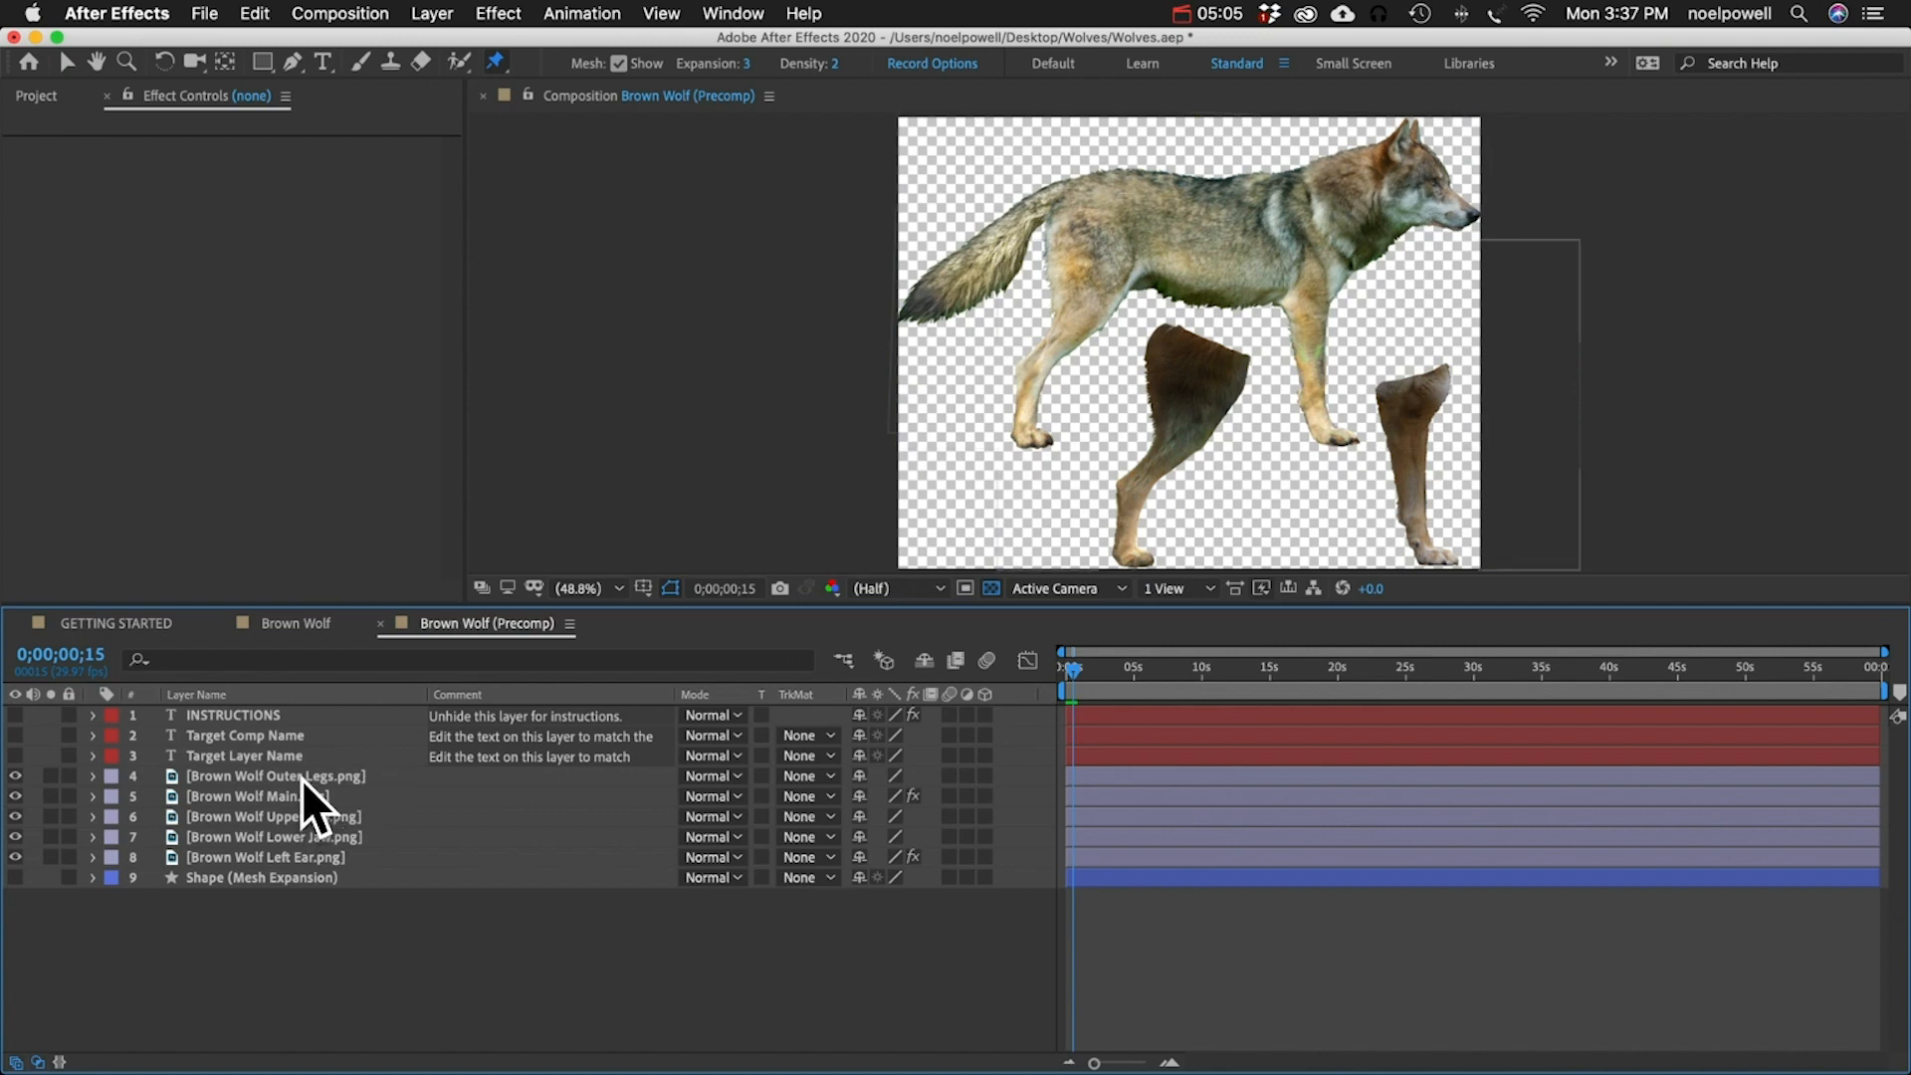
{"action": "left_click", "coordinate": [299, 780]}
{"action": "left_click", "coordinate": [293, 792]}
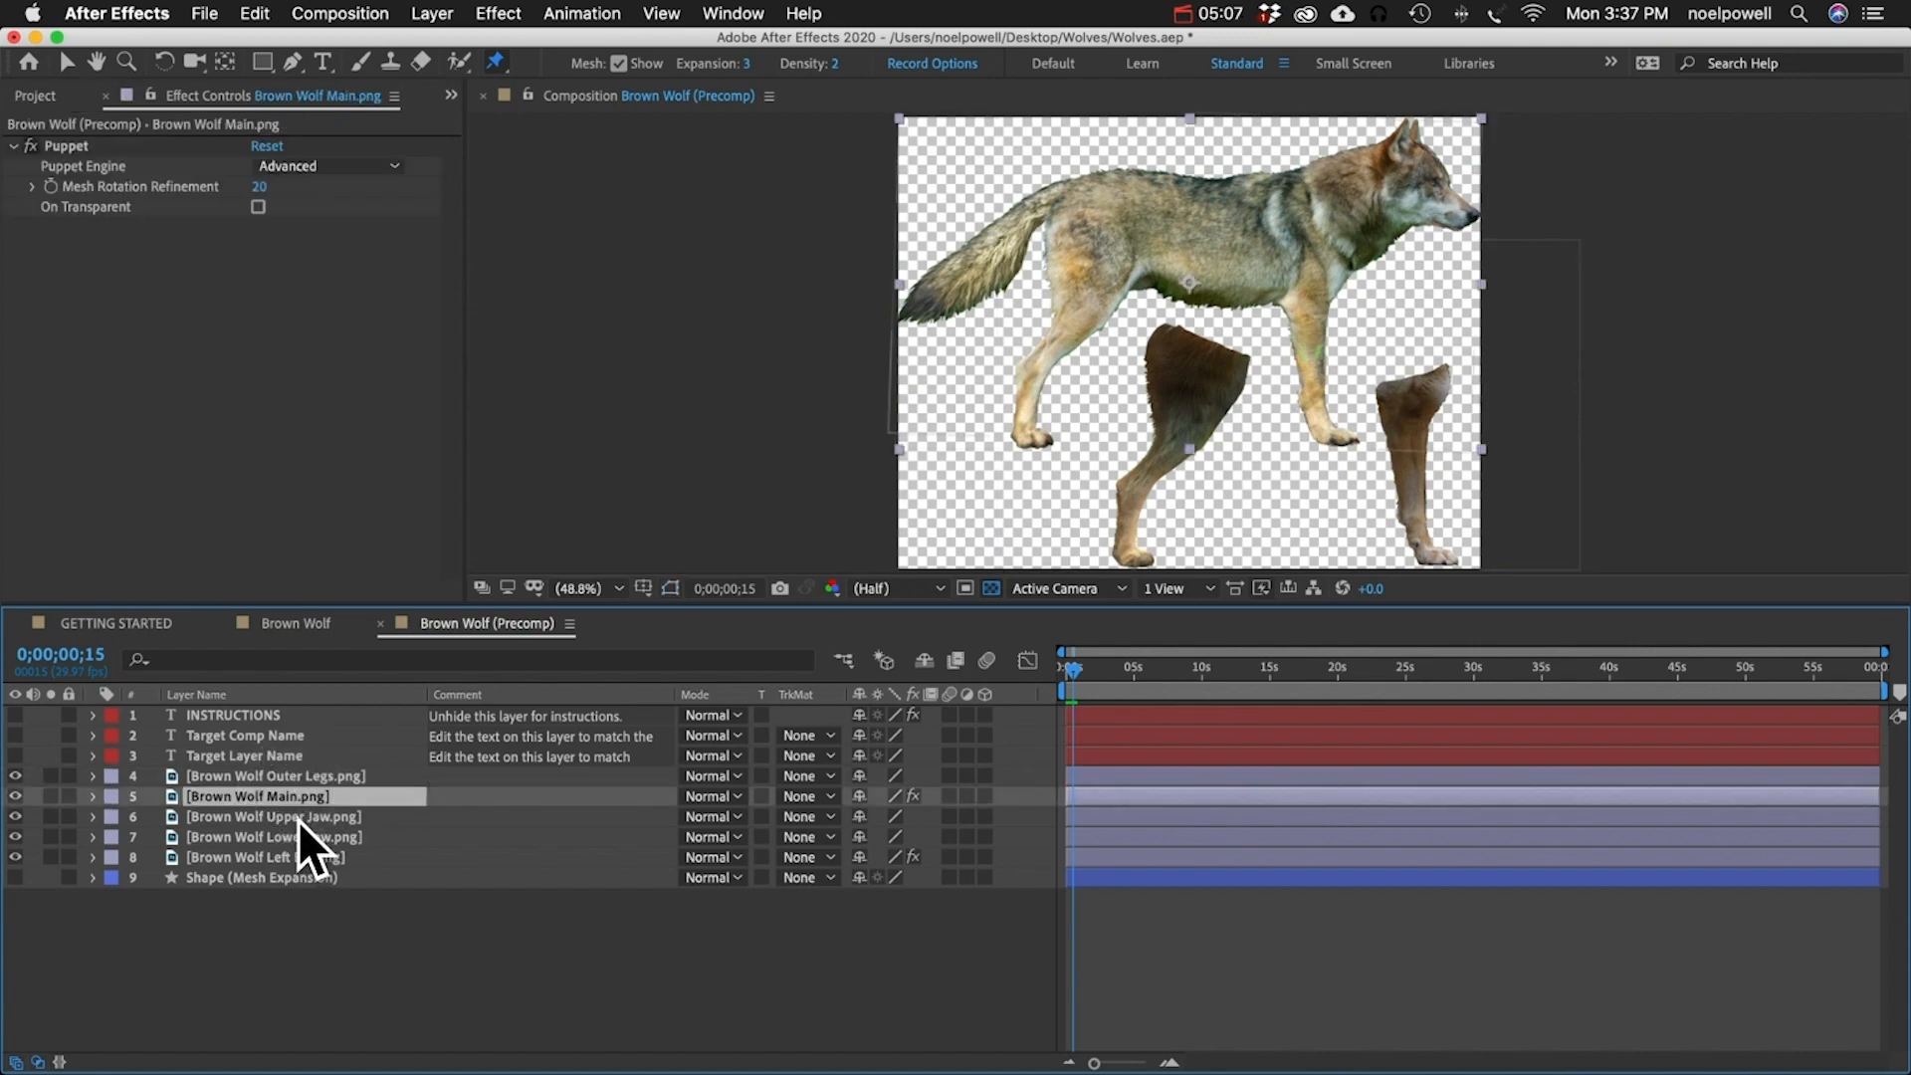
{"action": "left_click", "coordinate": [296, 818]}
{"action": "left_click", "coordinate": [311, 836]}
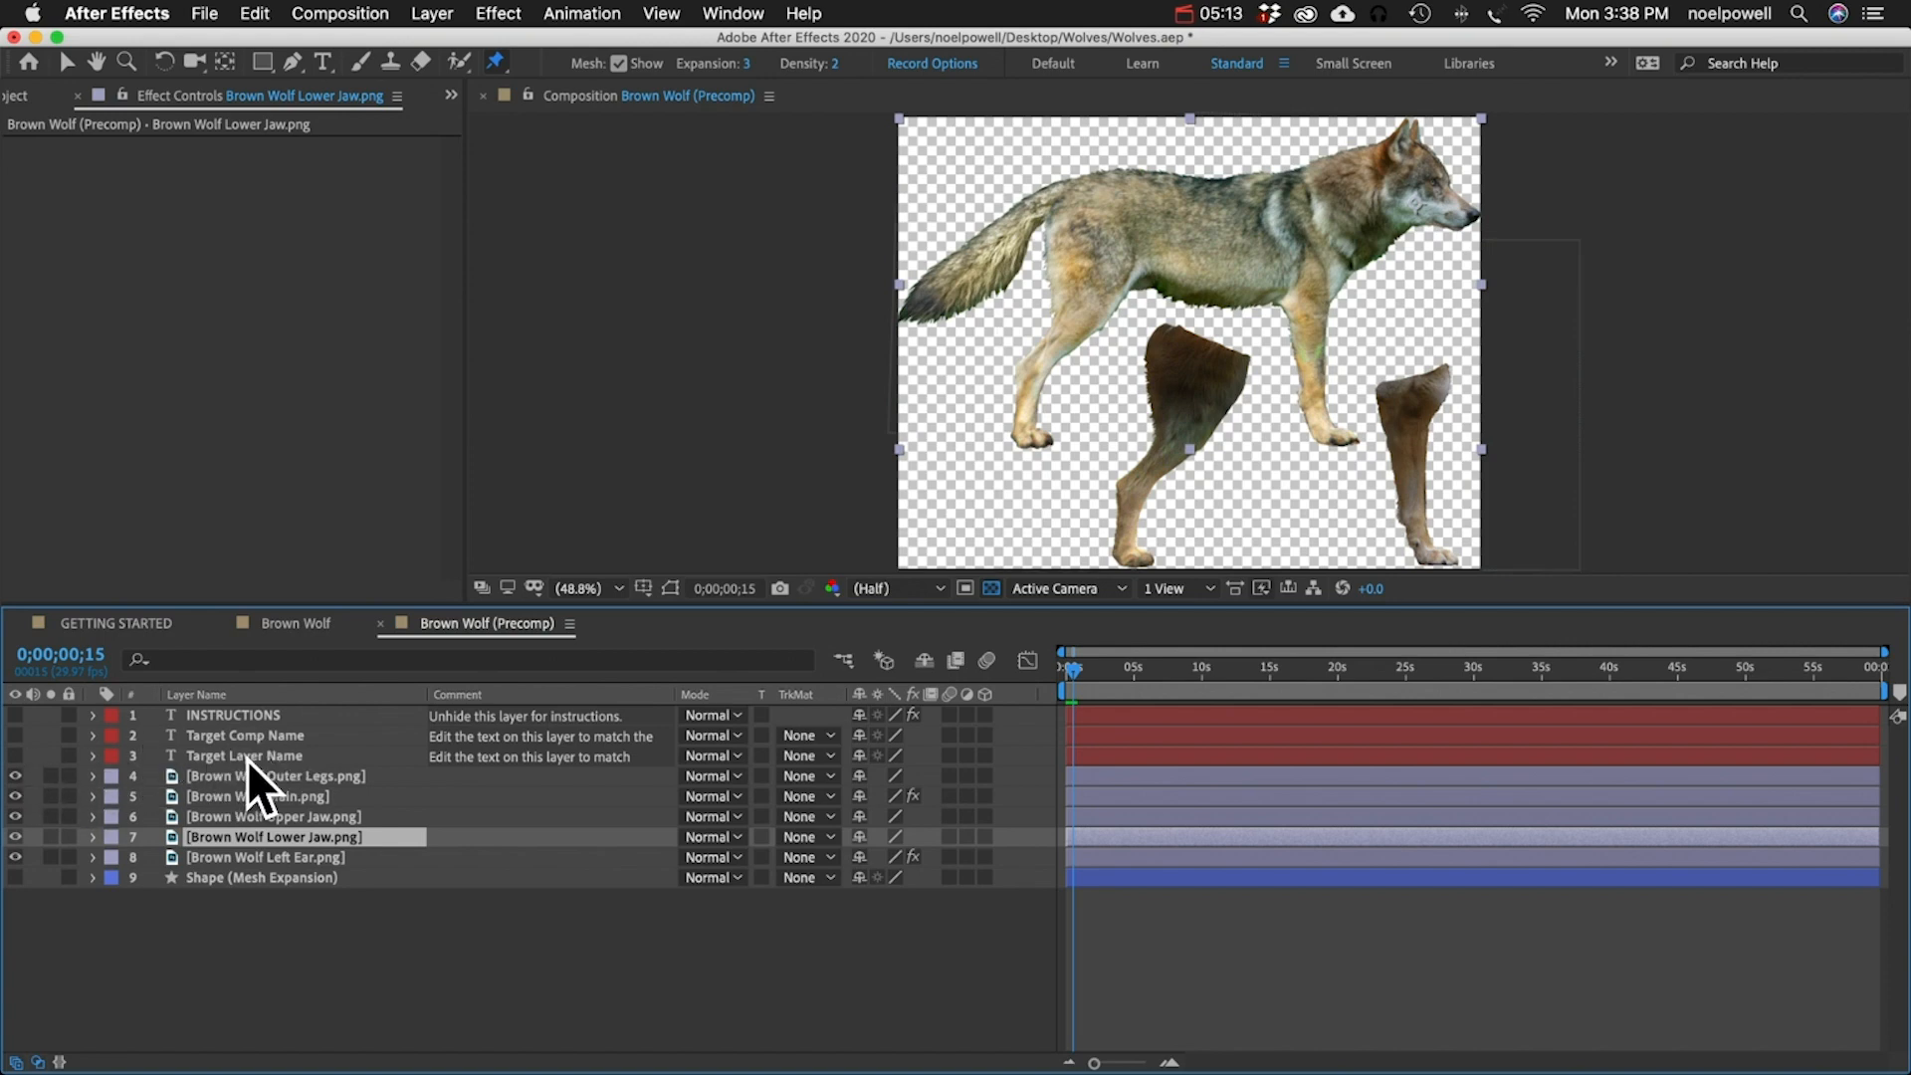
- Make the Target Comp Name and Target Layer Name layers visible, and set Mouth Open to 46% in the Brown Wolf comp
{"action": "left_click", "coordinate": [20, 758]}
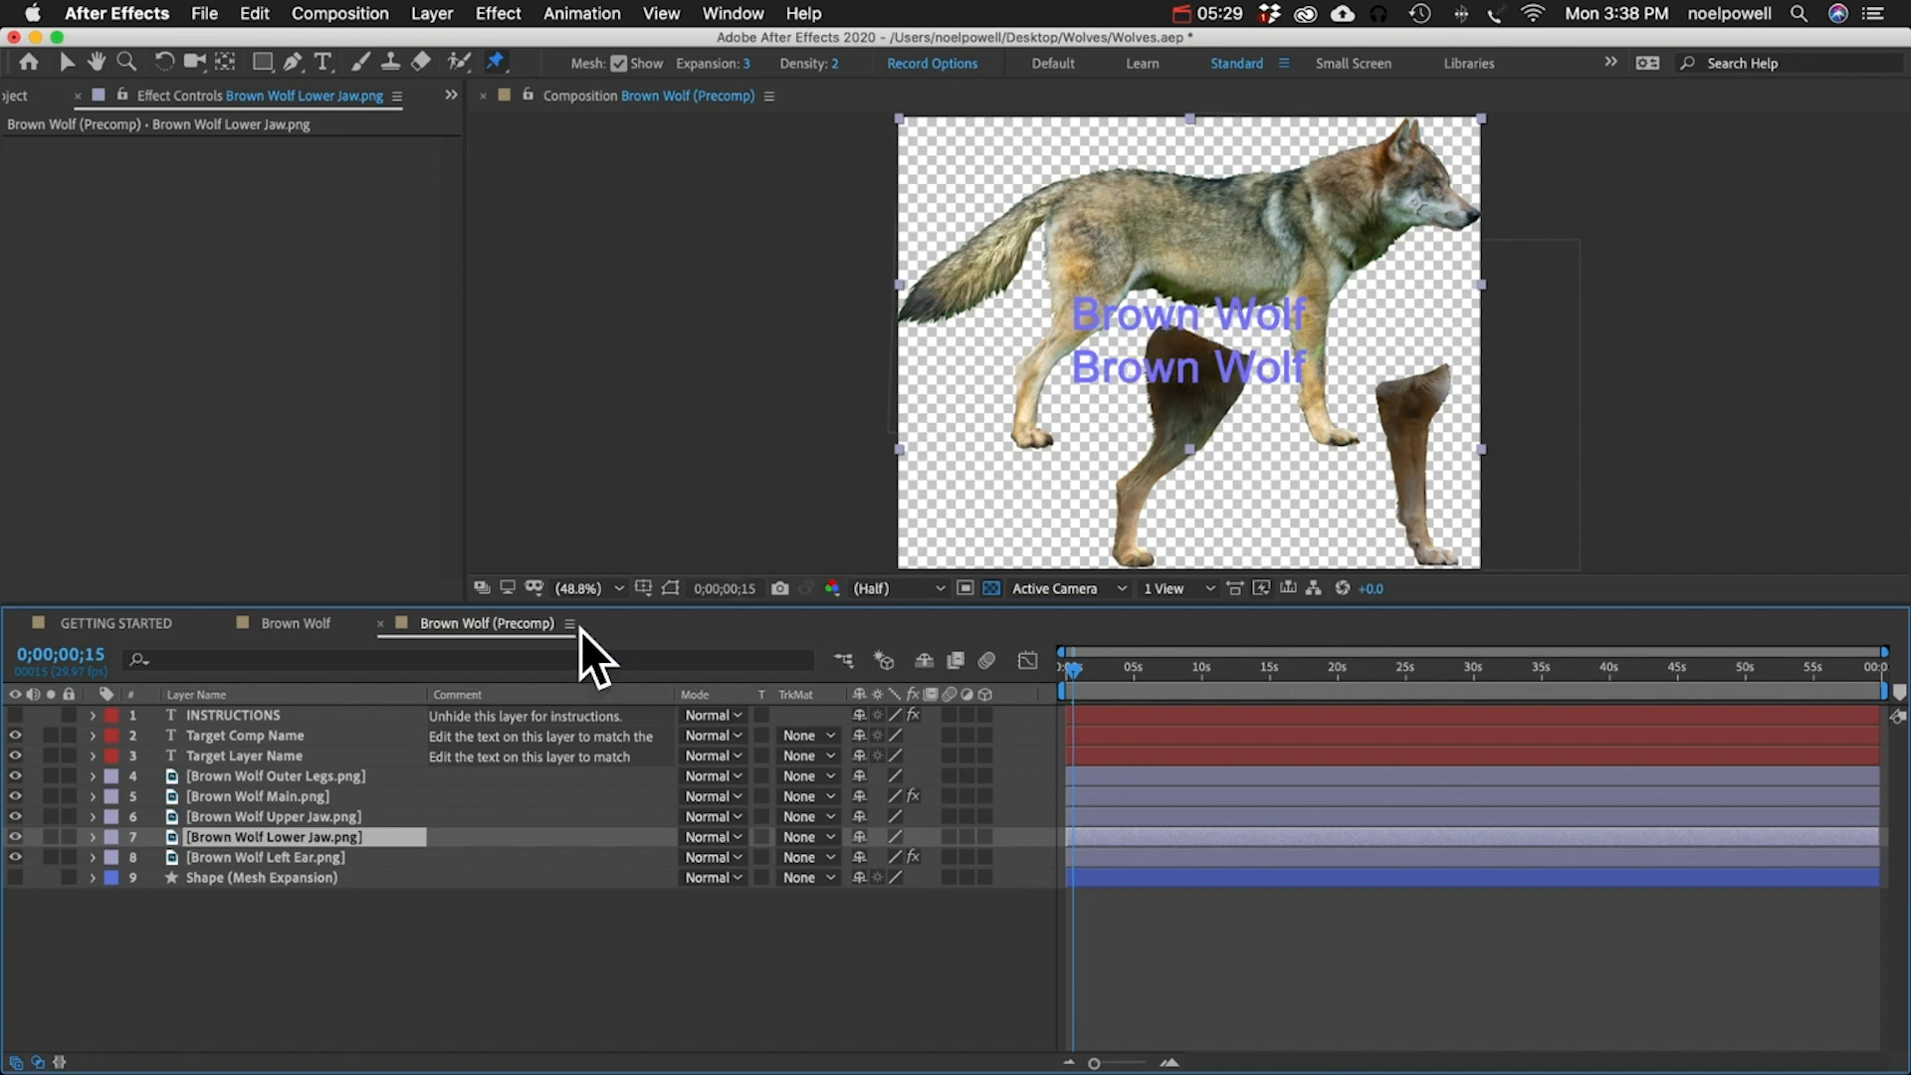
{"action": "left_click", "coordinate": [294, 624]}
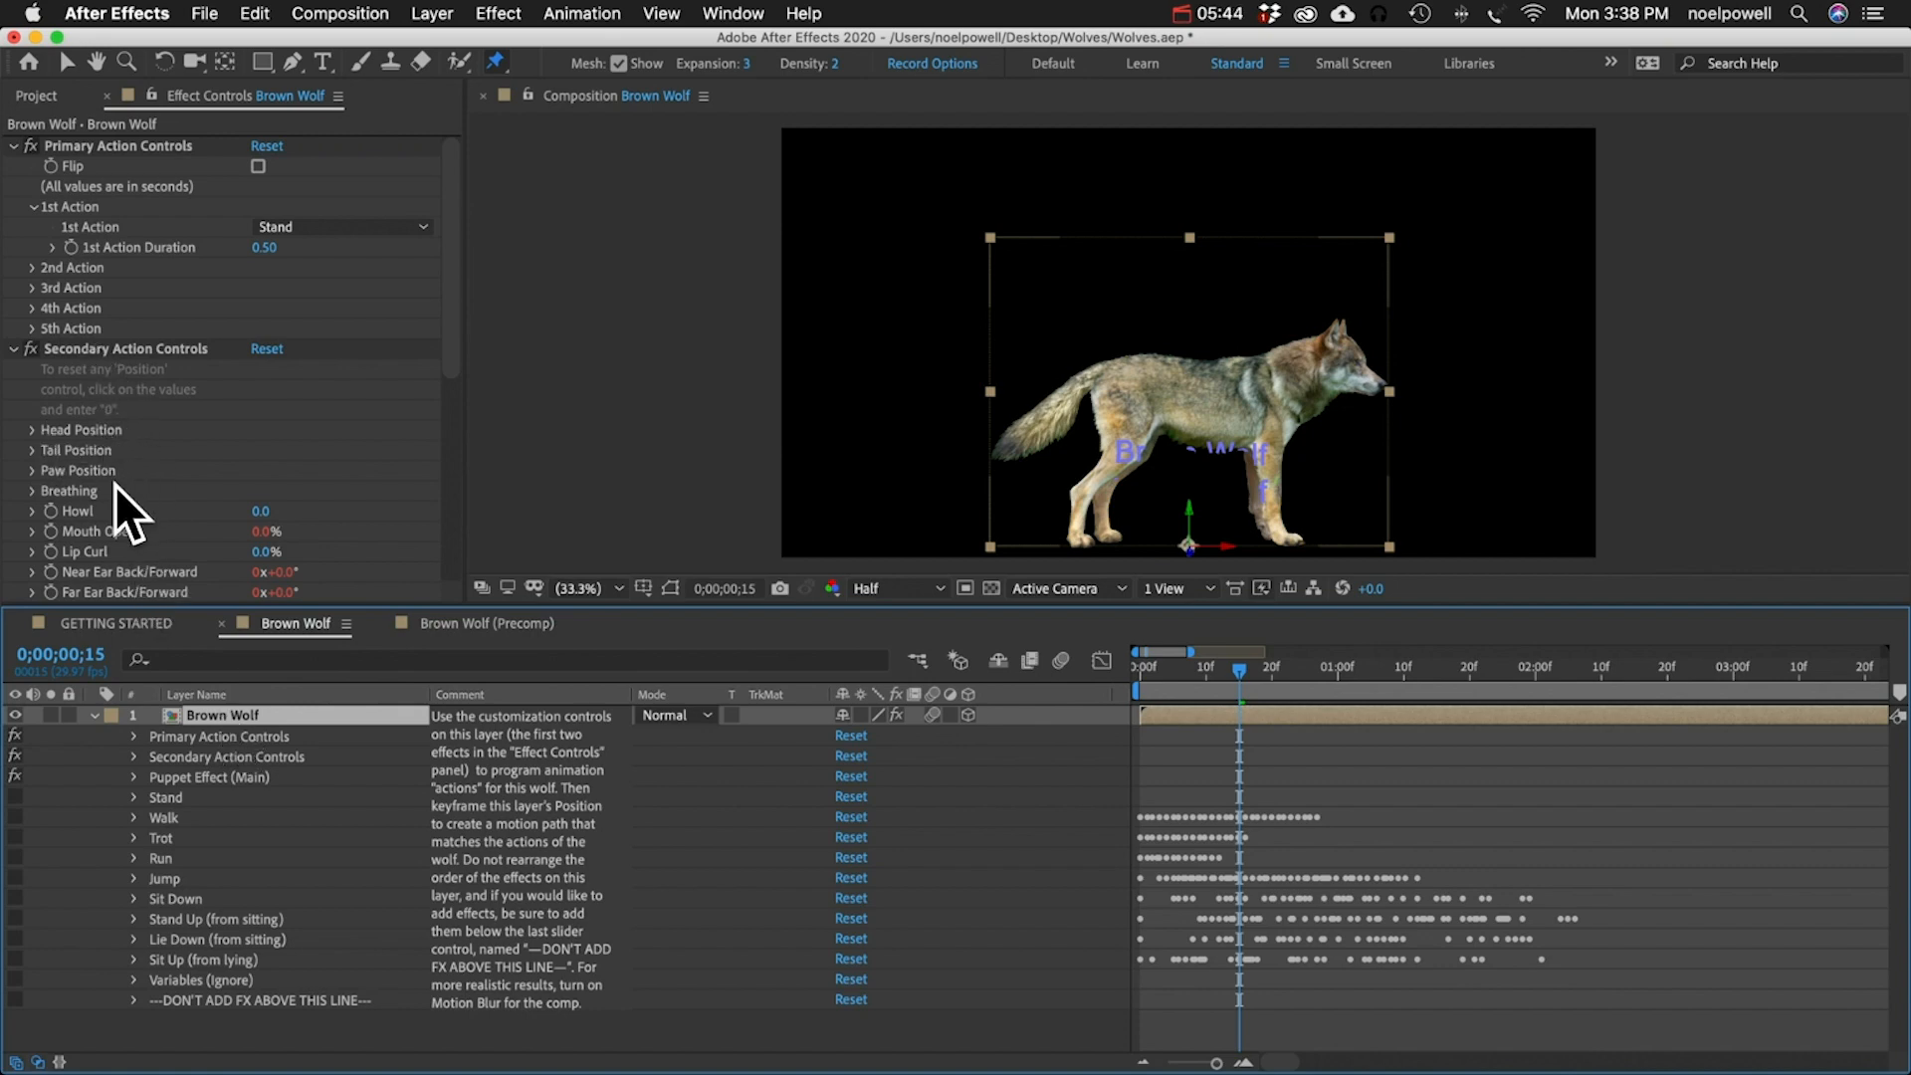
{"action": "scroll", "coordinate": [99, 510], "scroll_direction": "down", "scroll_amount": 3}
{"action": "left_click_drag", "start_coordinate": [260, 479], "coordinate": [306, 478]}
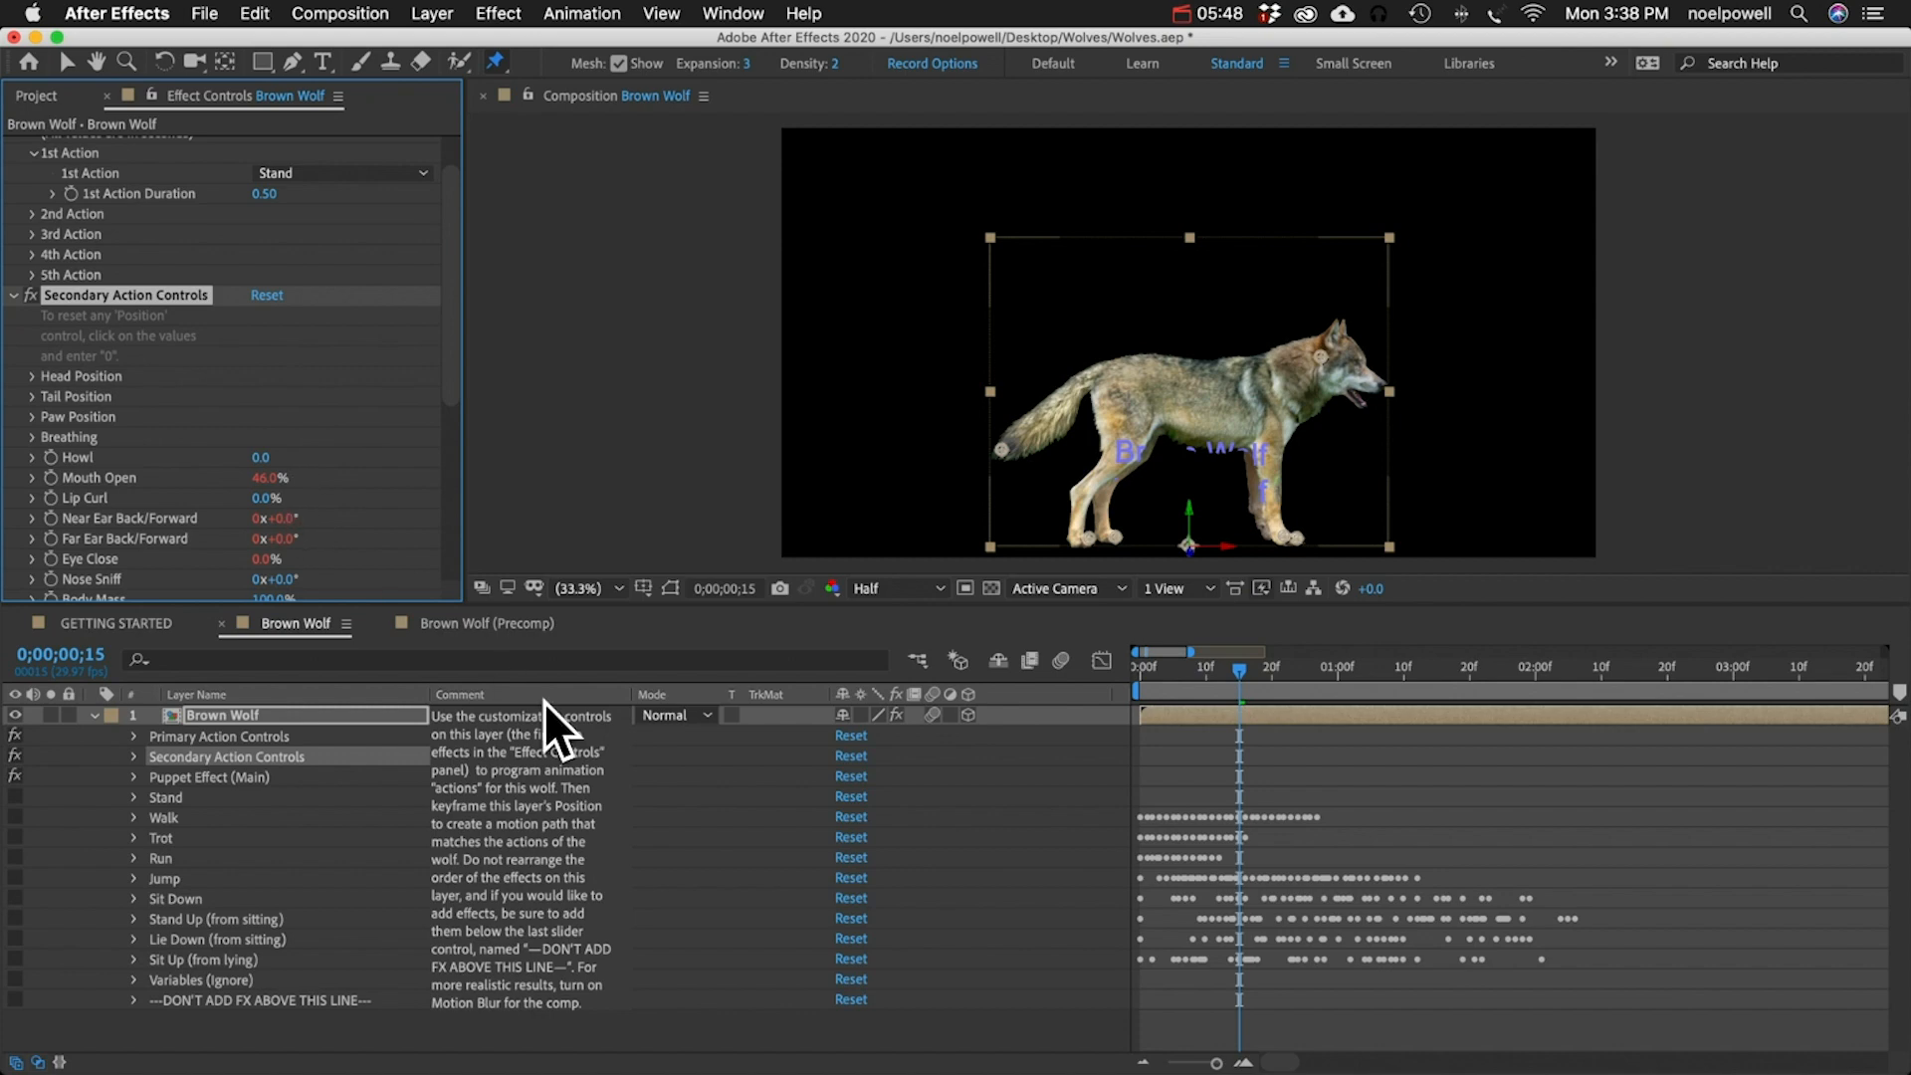
- Check the lower jaw's pose in Brown Wolf (Precomp) with the Selection tool active, and return to the Brown Wolf comp
{"action": "left_click", "coordinate": [460, 627]}
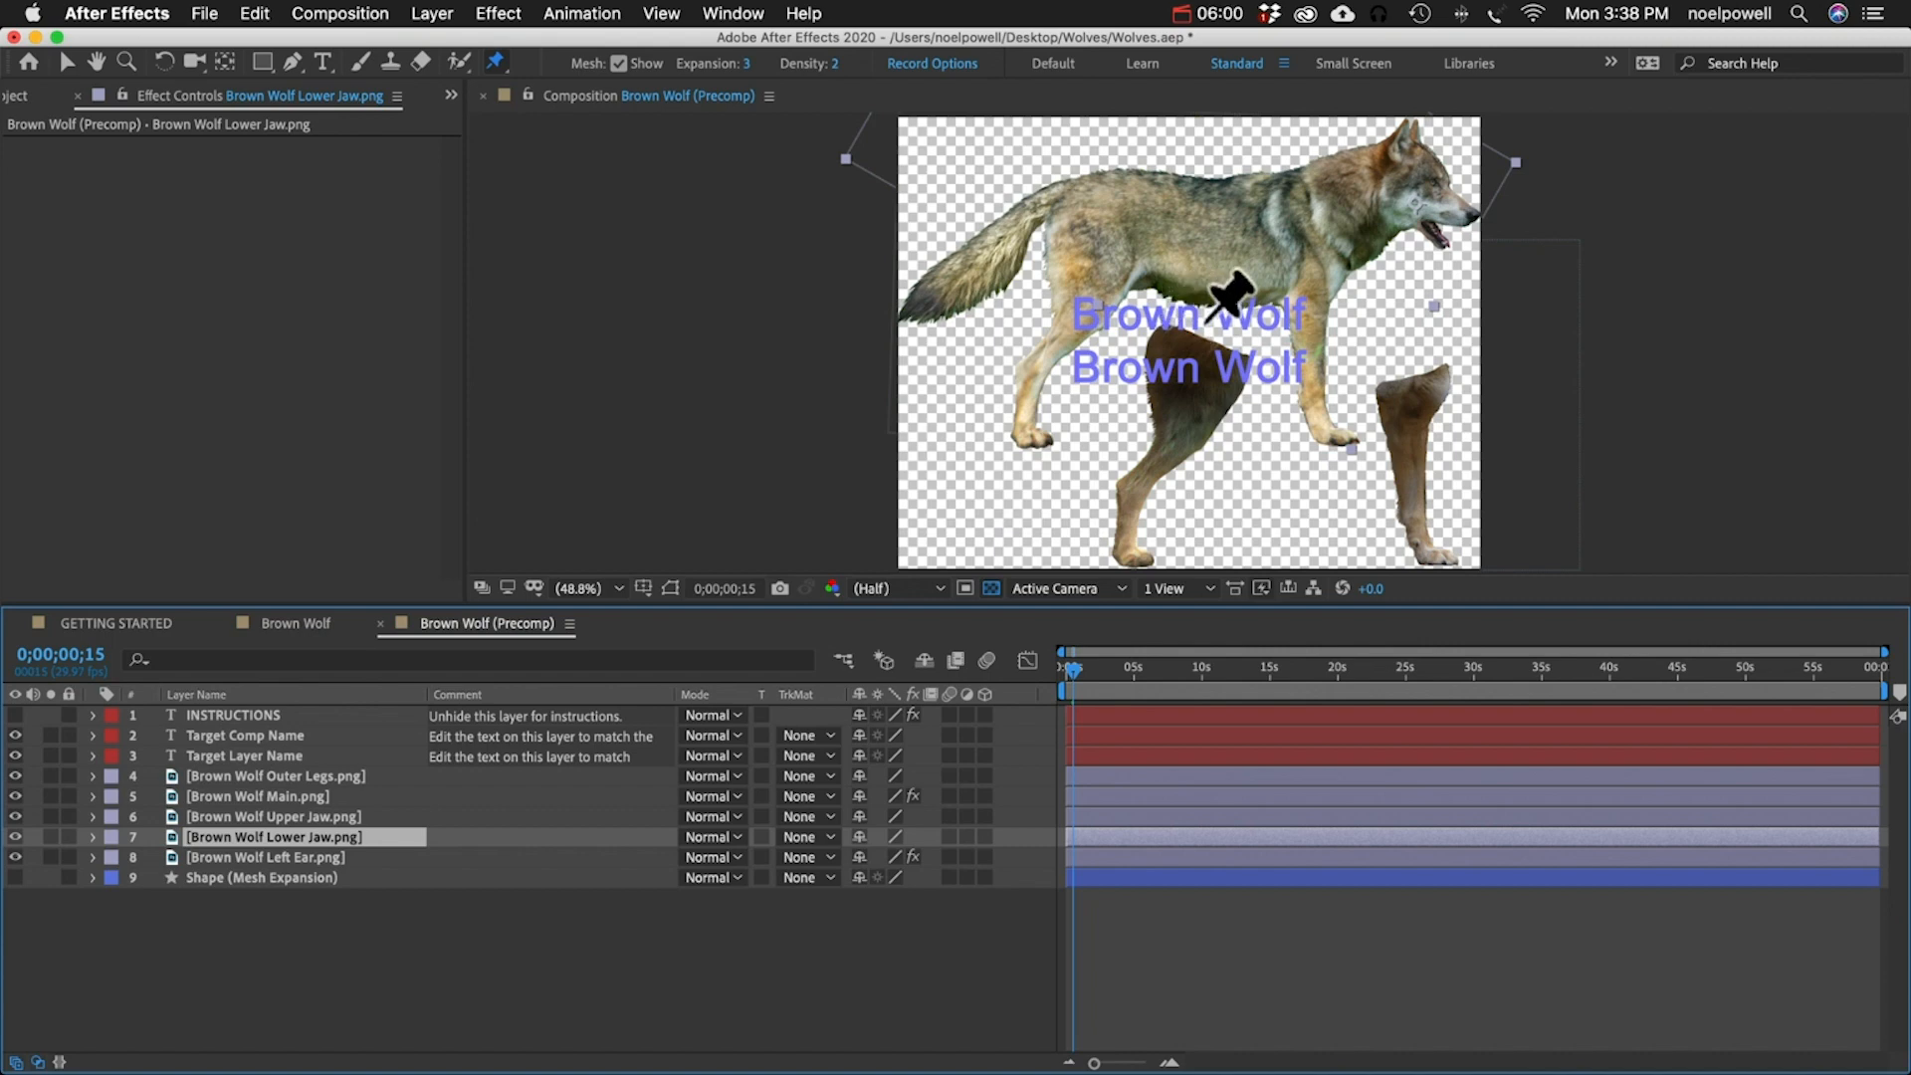
{"action": "key", "text": "v"}
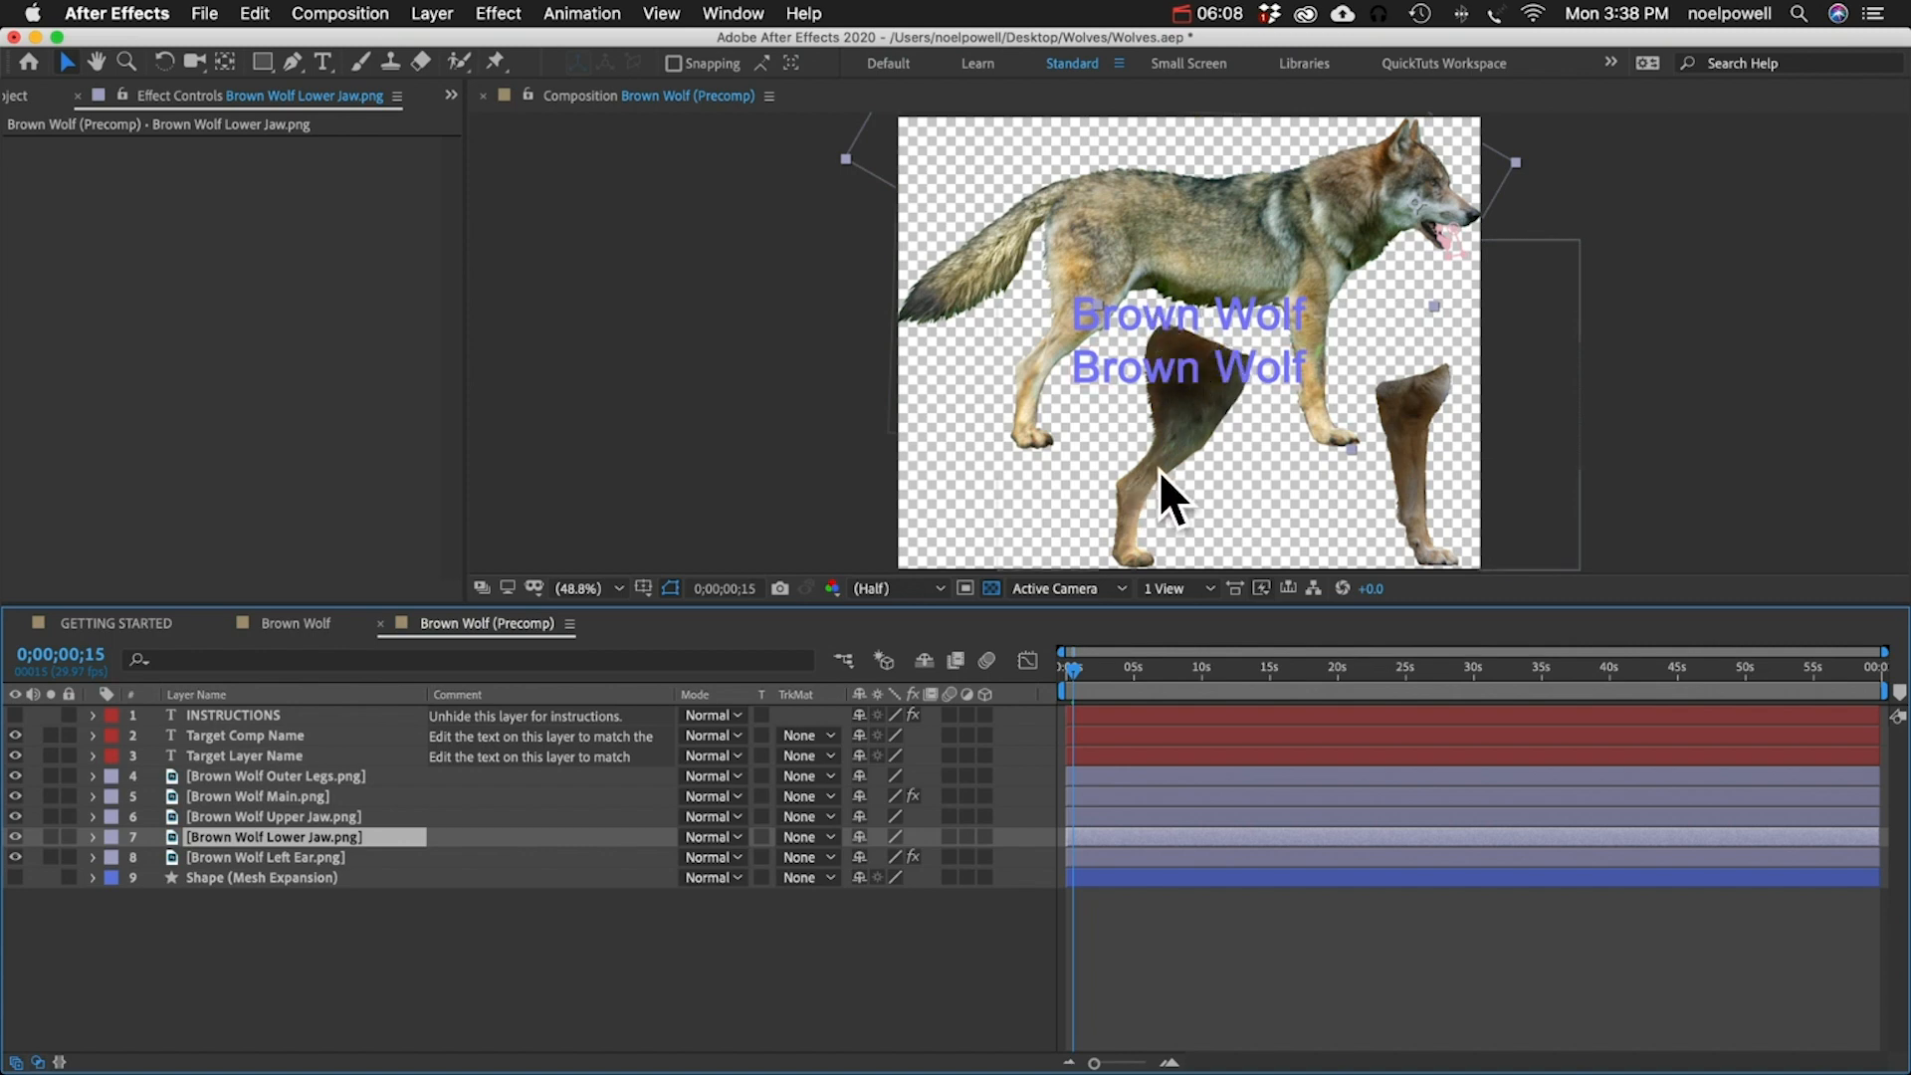
{"action": "left_click", "coordinate": [281, 617]}
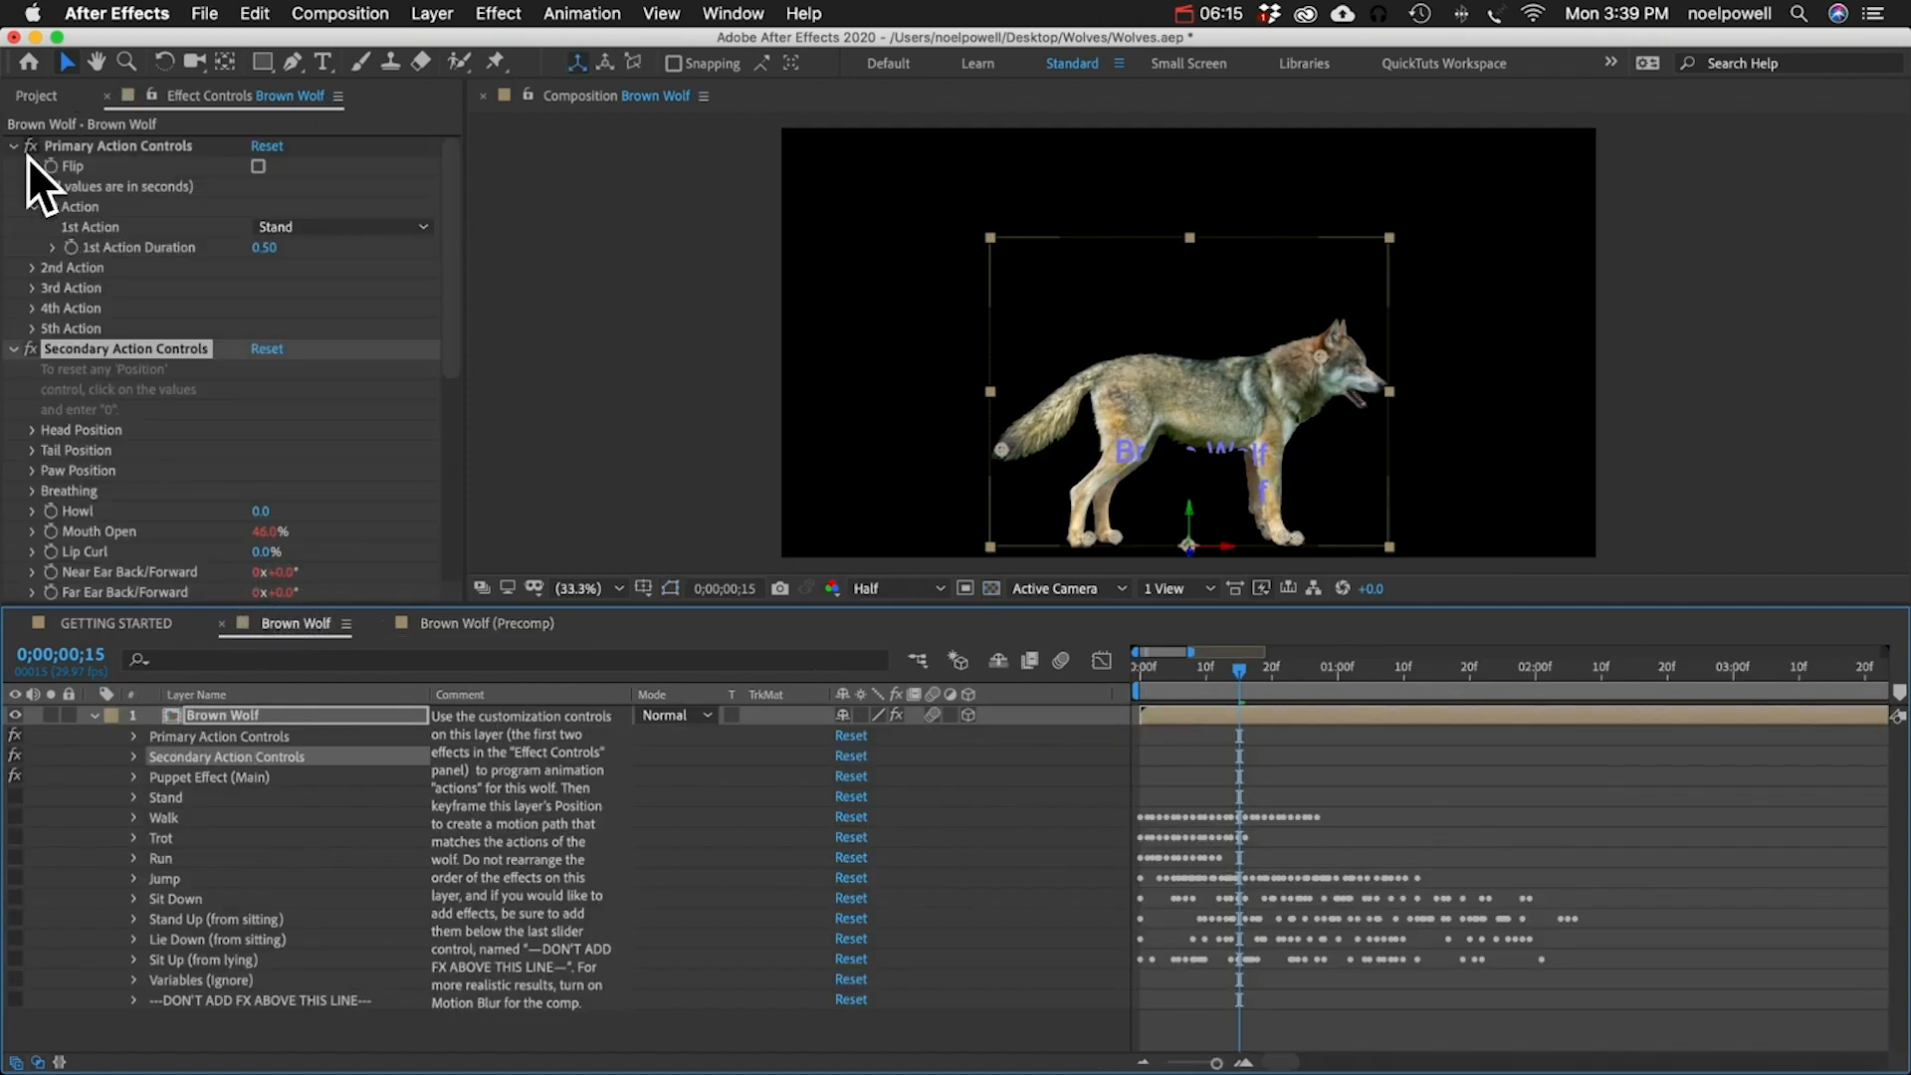
- Collapse the Precomps & Images folder and create a new composition named Forest
{"action": "left_click", "coordinate": [37, 96]}
{"action": "left_click", "coordinate": [10, 379]}
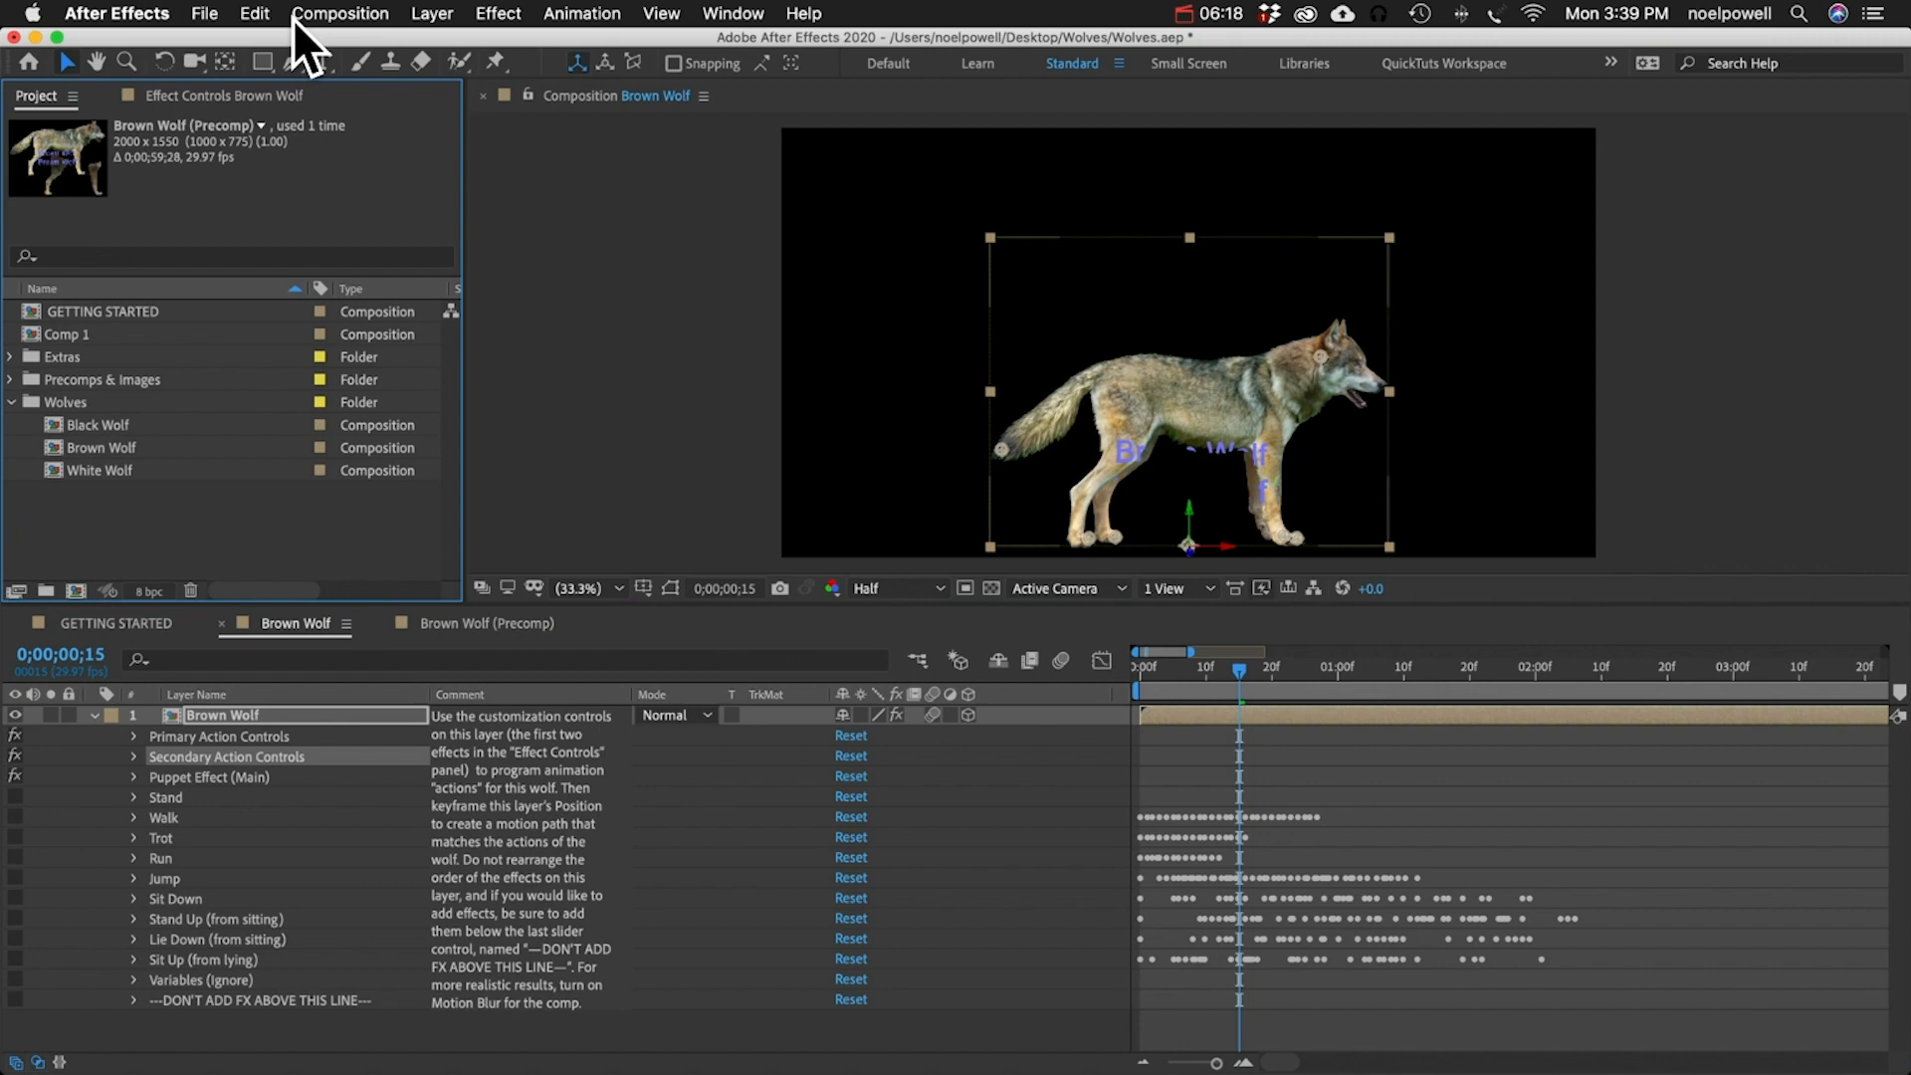
{"action": "left_click", "coordinate": [334, 14]}
{"action": "left_click", "coordinate": [334, 48]}
{"action": "type", "text": "Forest"}
{"action": "key", "text": "Return"}
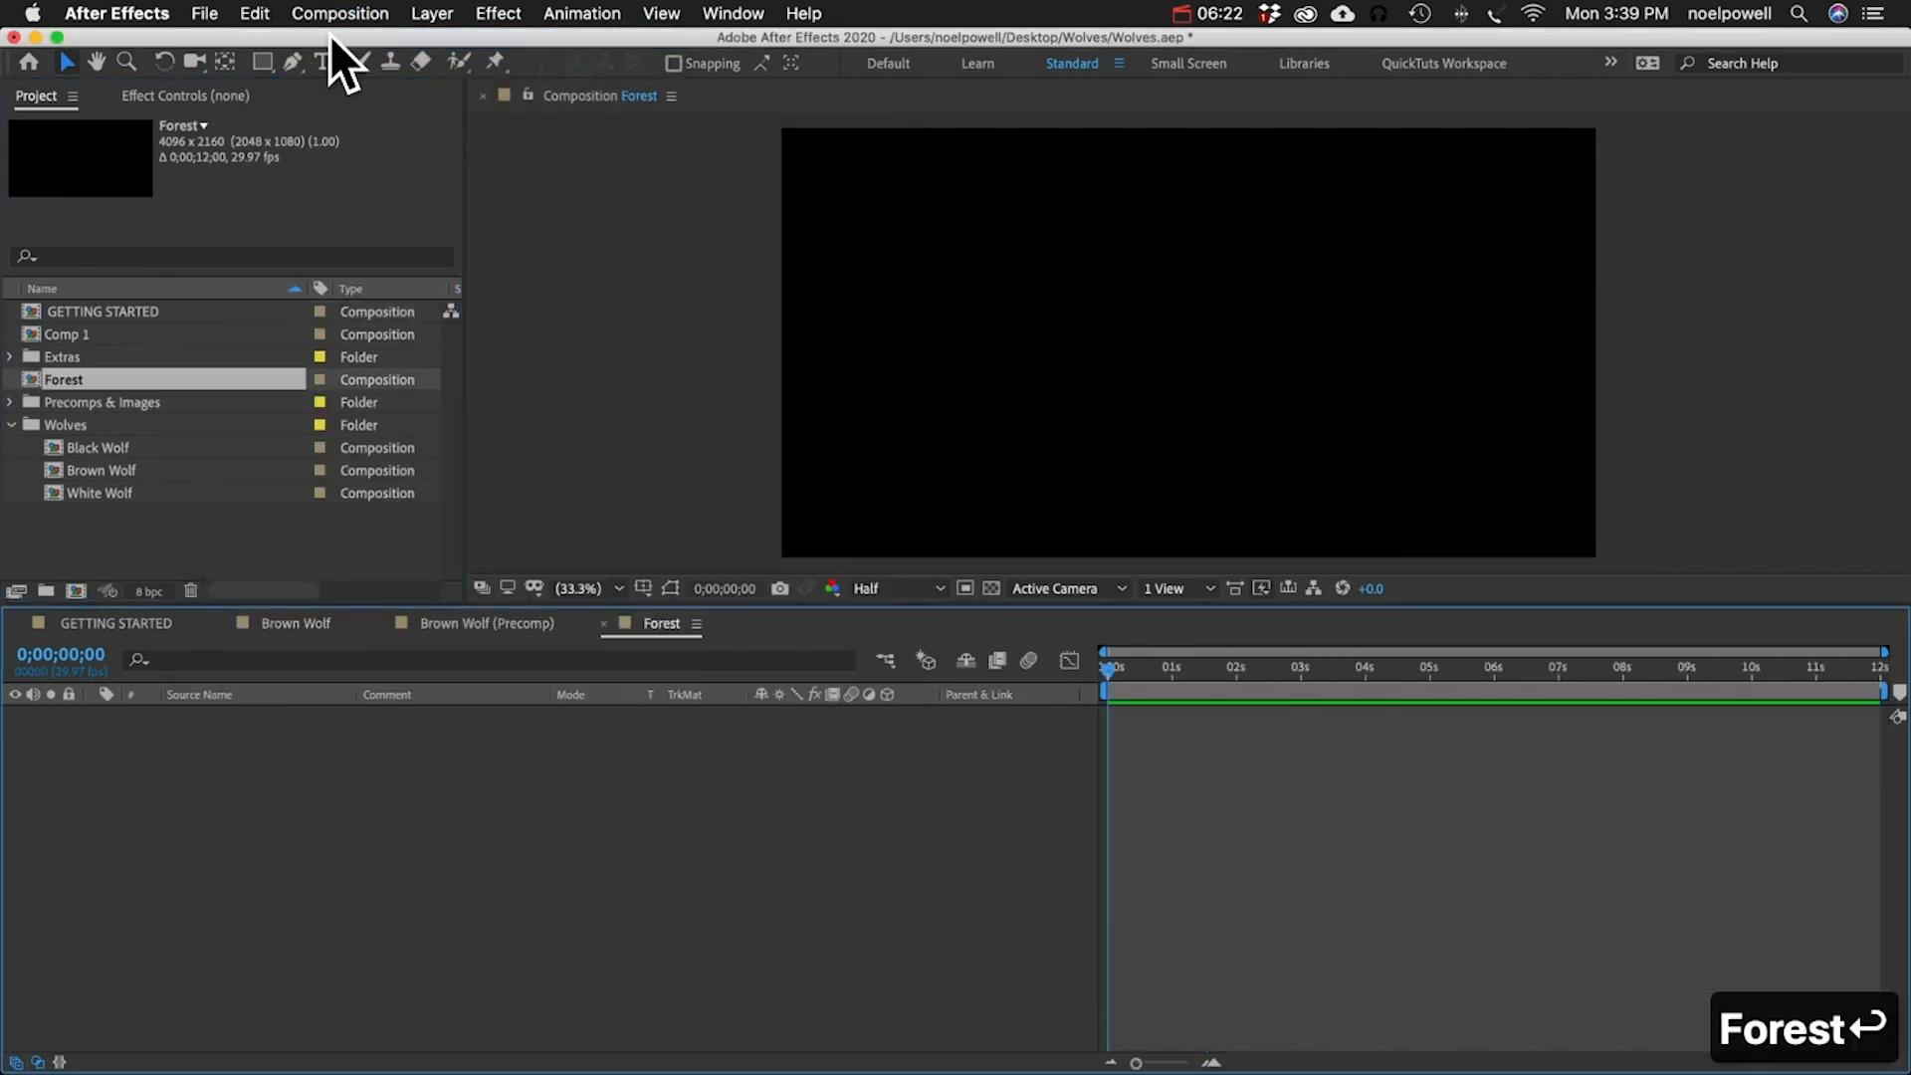
- Copy the Brown Wolf layer from its comp into the Forest comp and display layer names instead of source names
{"action": "left_click", "coordinate": [286, 627]}
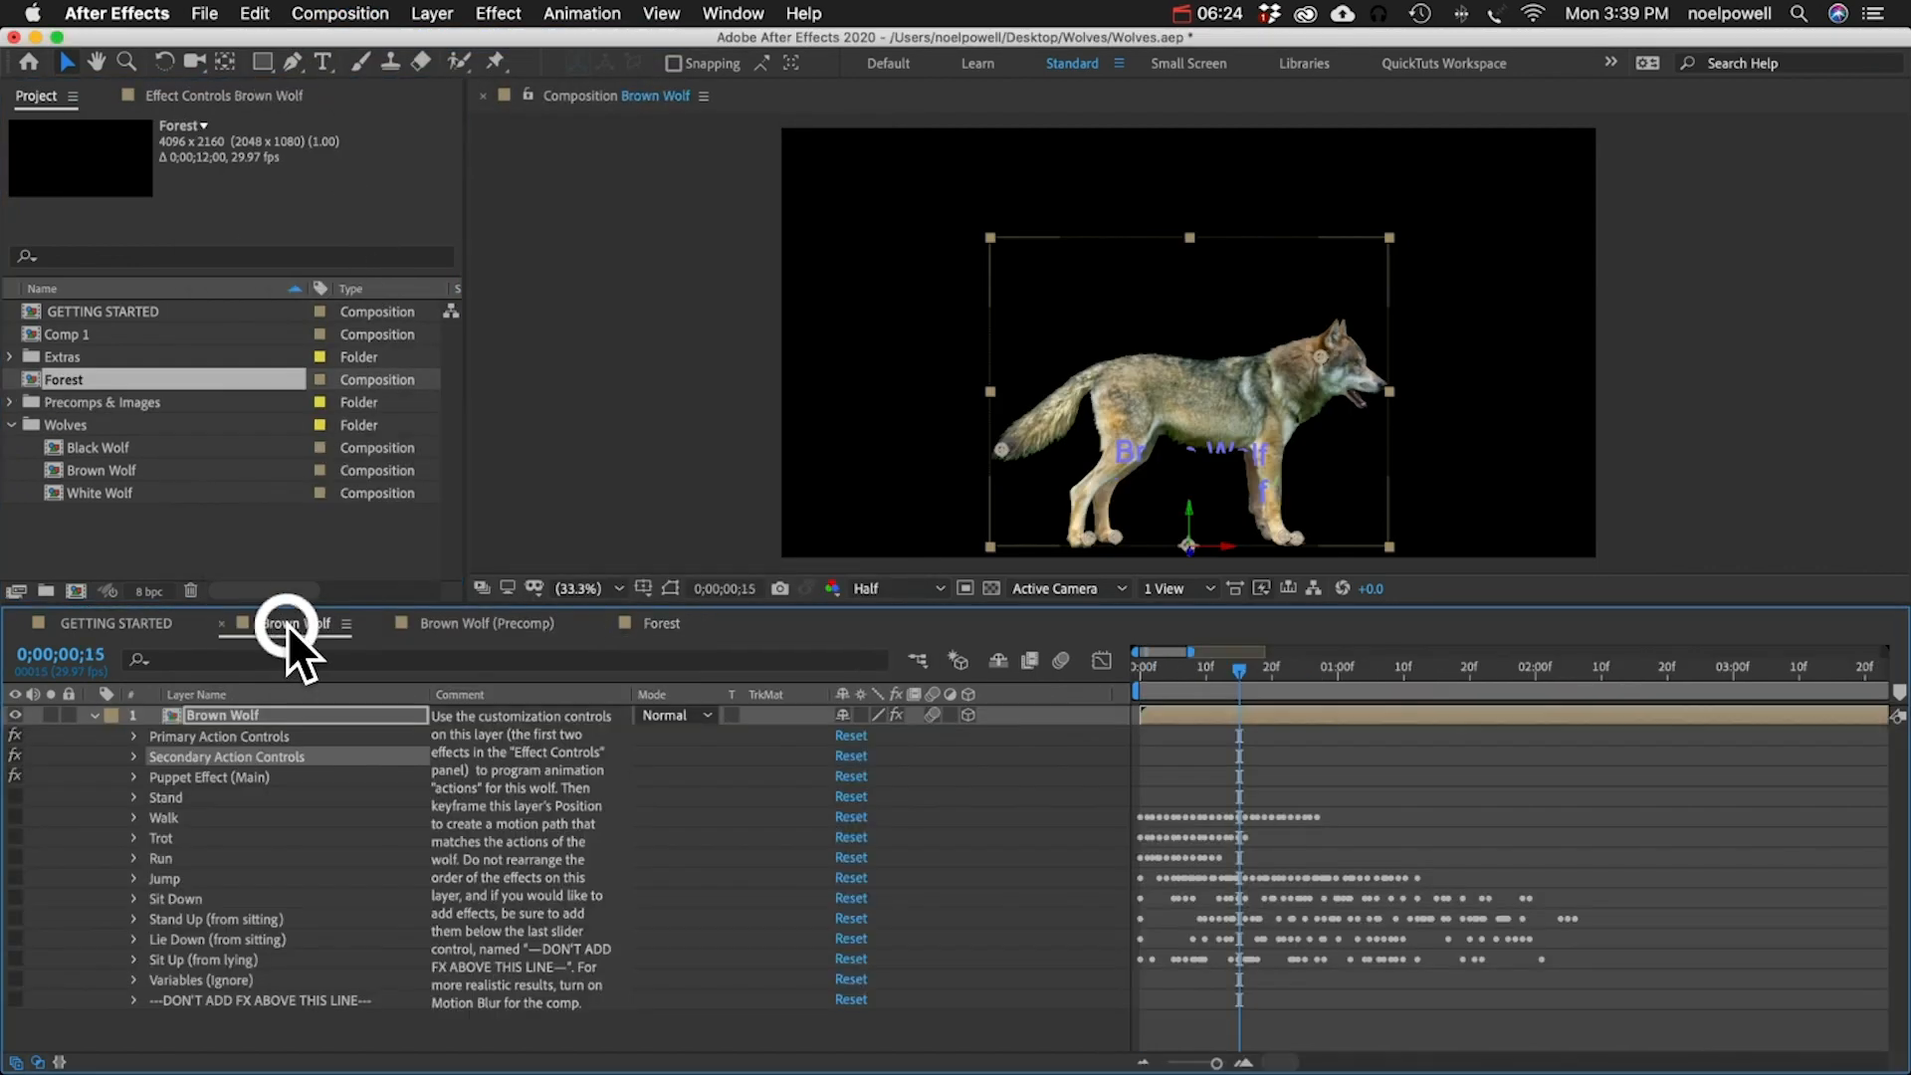
{"action": "left_click", "coordinate": [206, 717]}
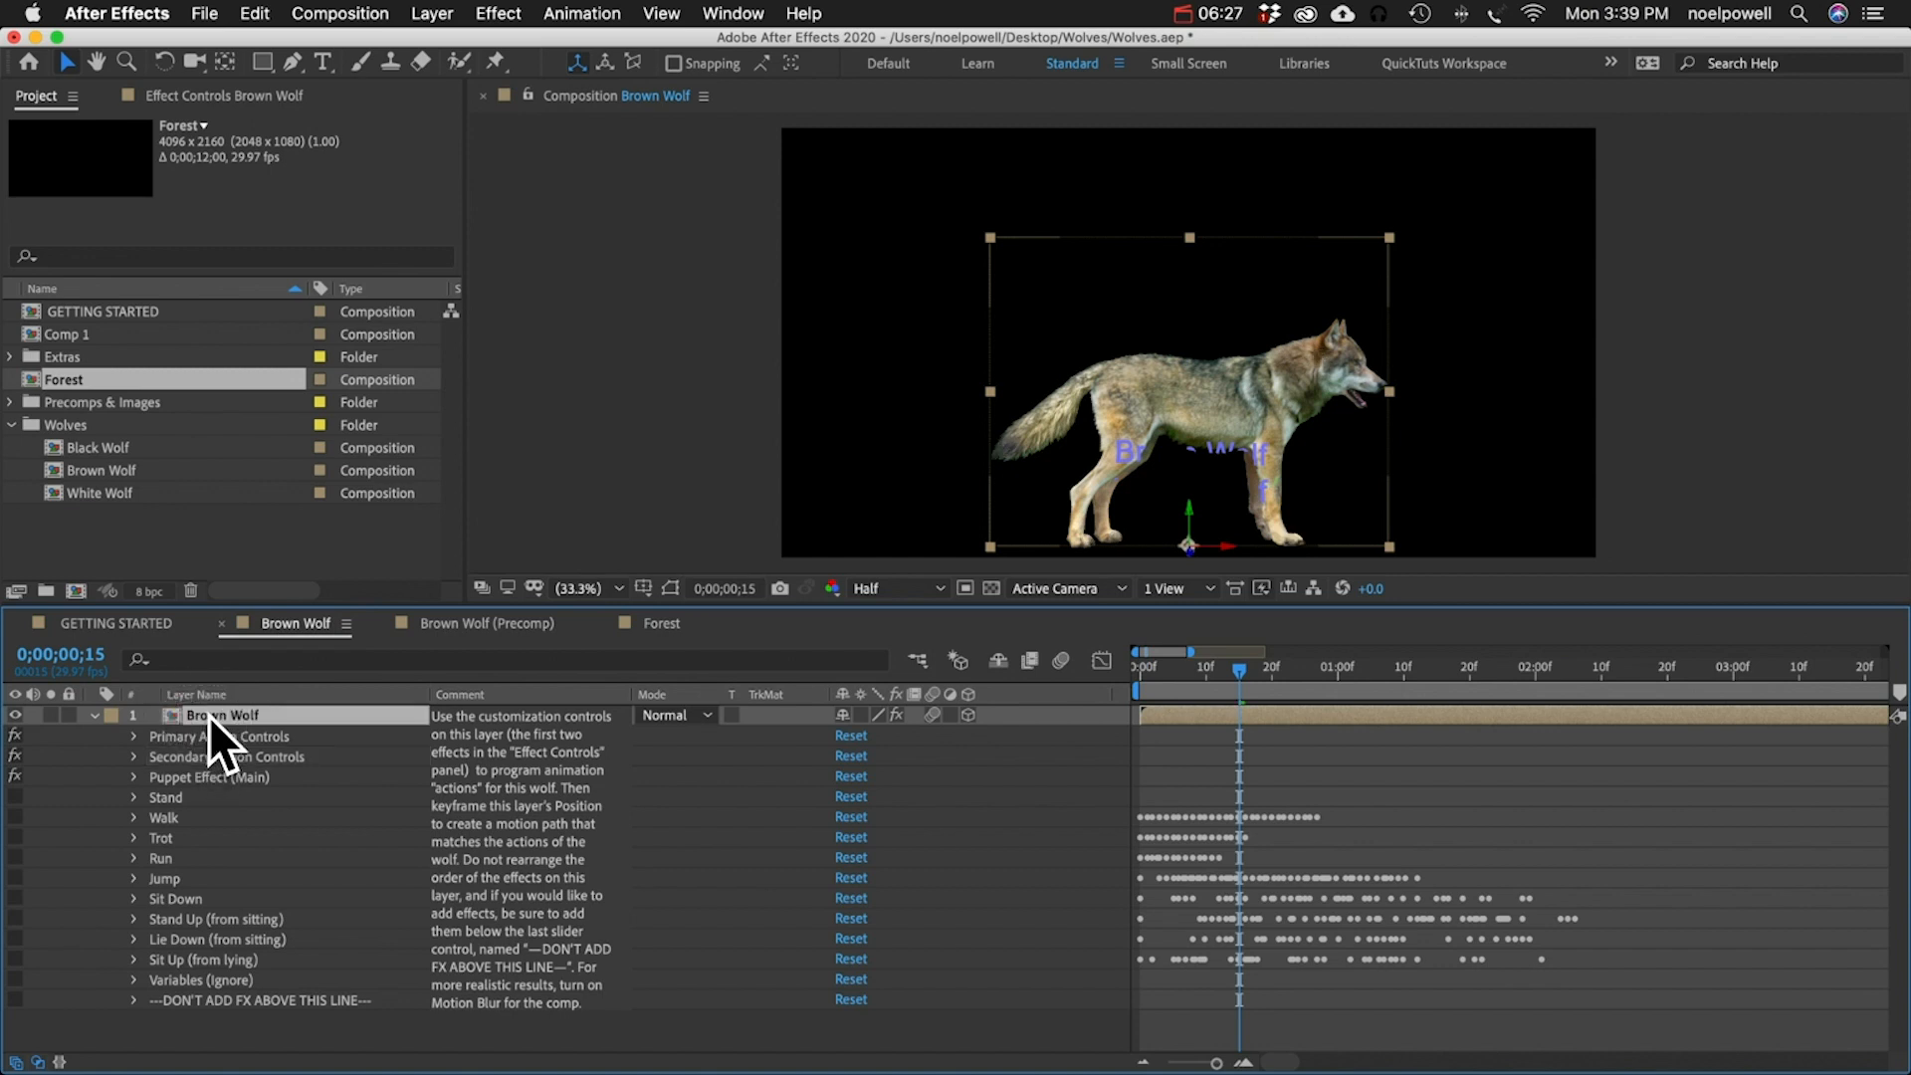
{"action": "key", "text": "super+c"}
{"action": "left_click", "coordinate": [669, 624]}
{"action": "key", "text": "super+v"}
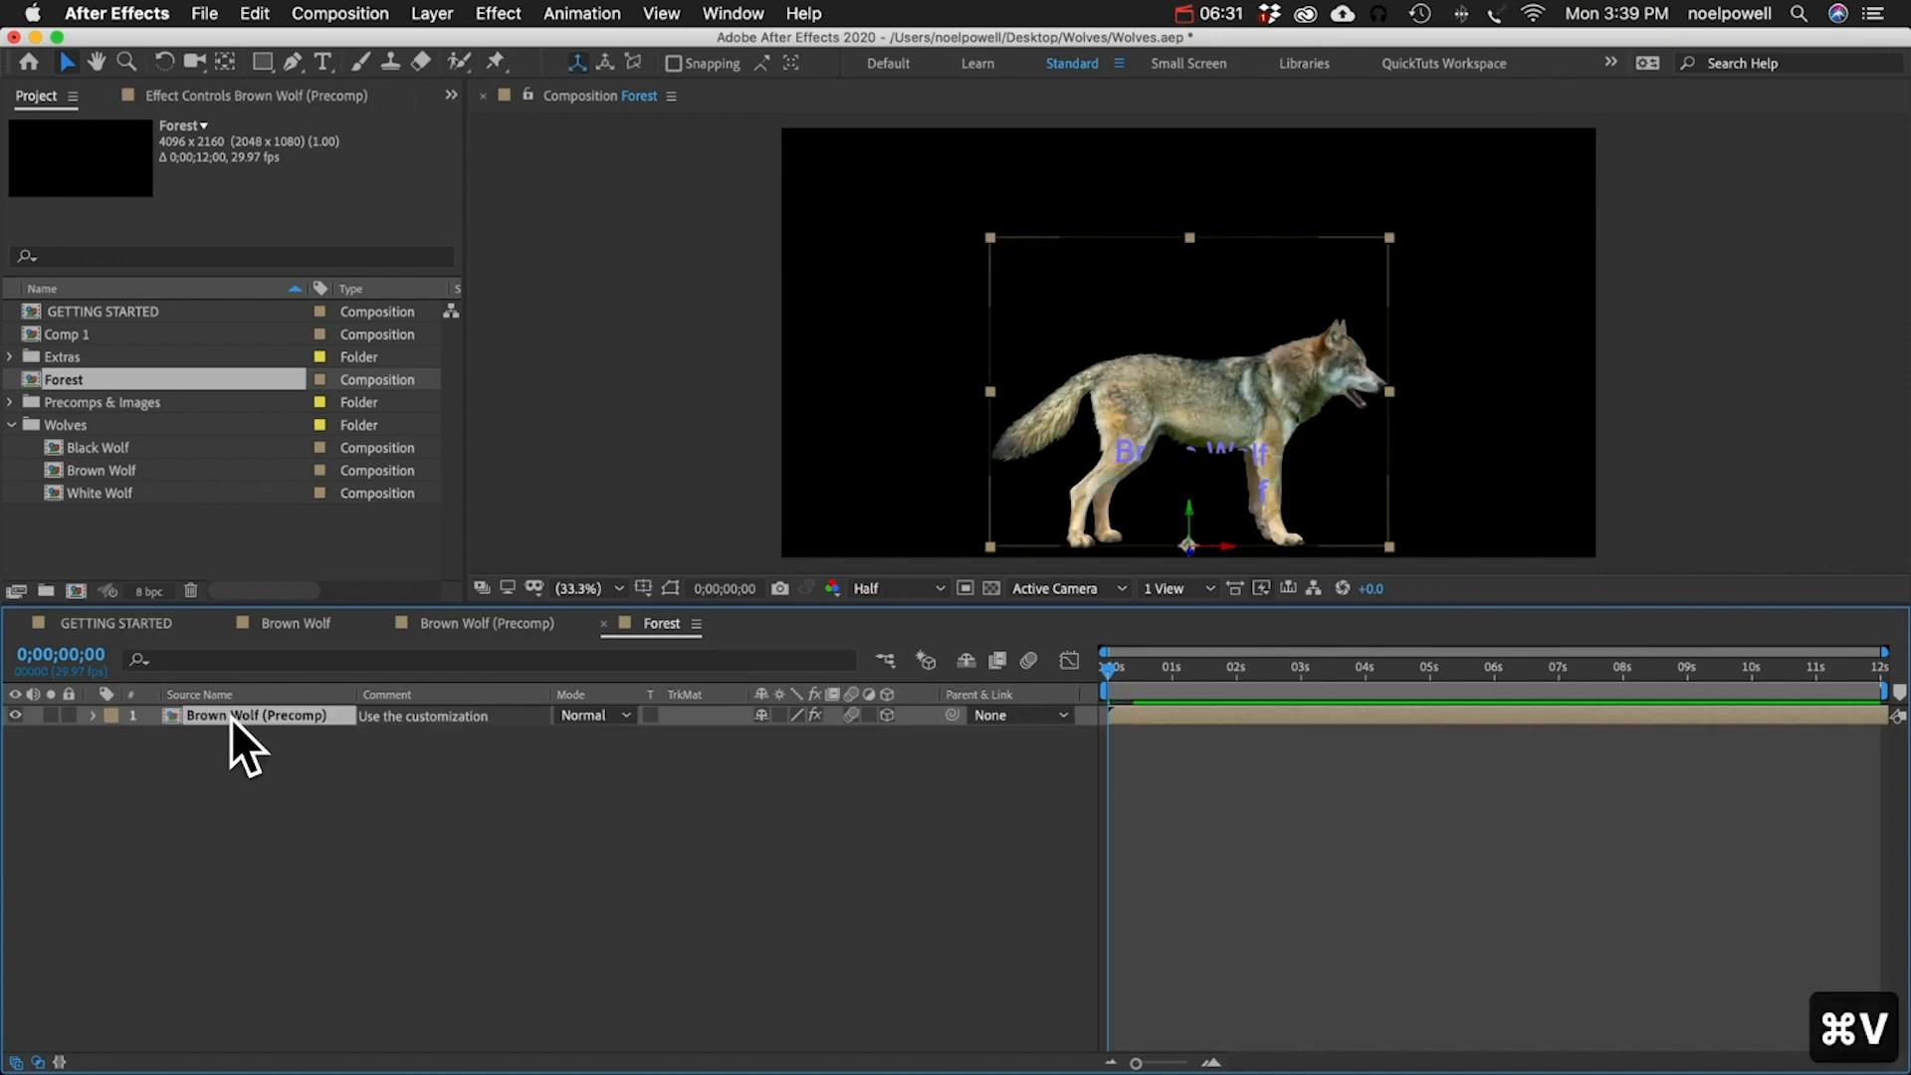
{"action": "left_click", "coordinate": [213, 694]}
{"action": "left_click", "coordinate": [219, 715]}
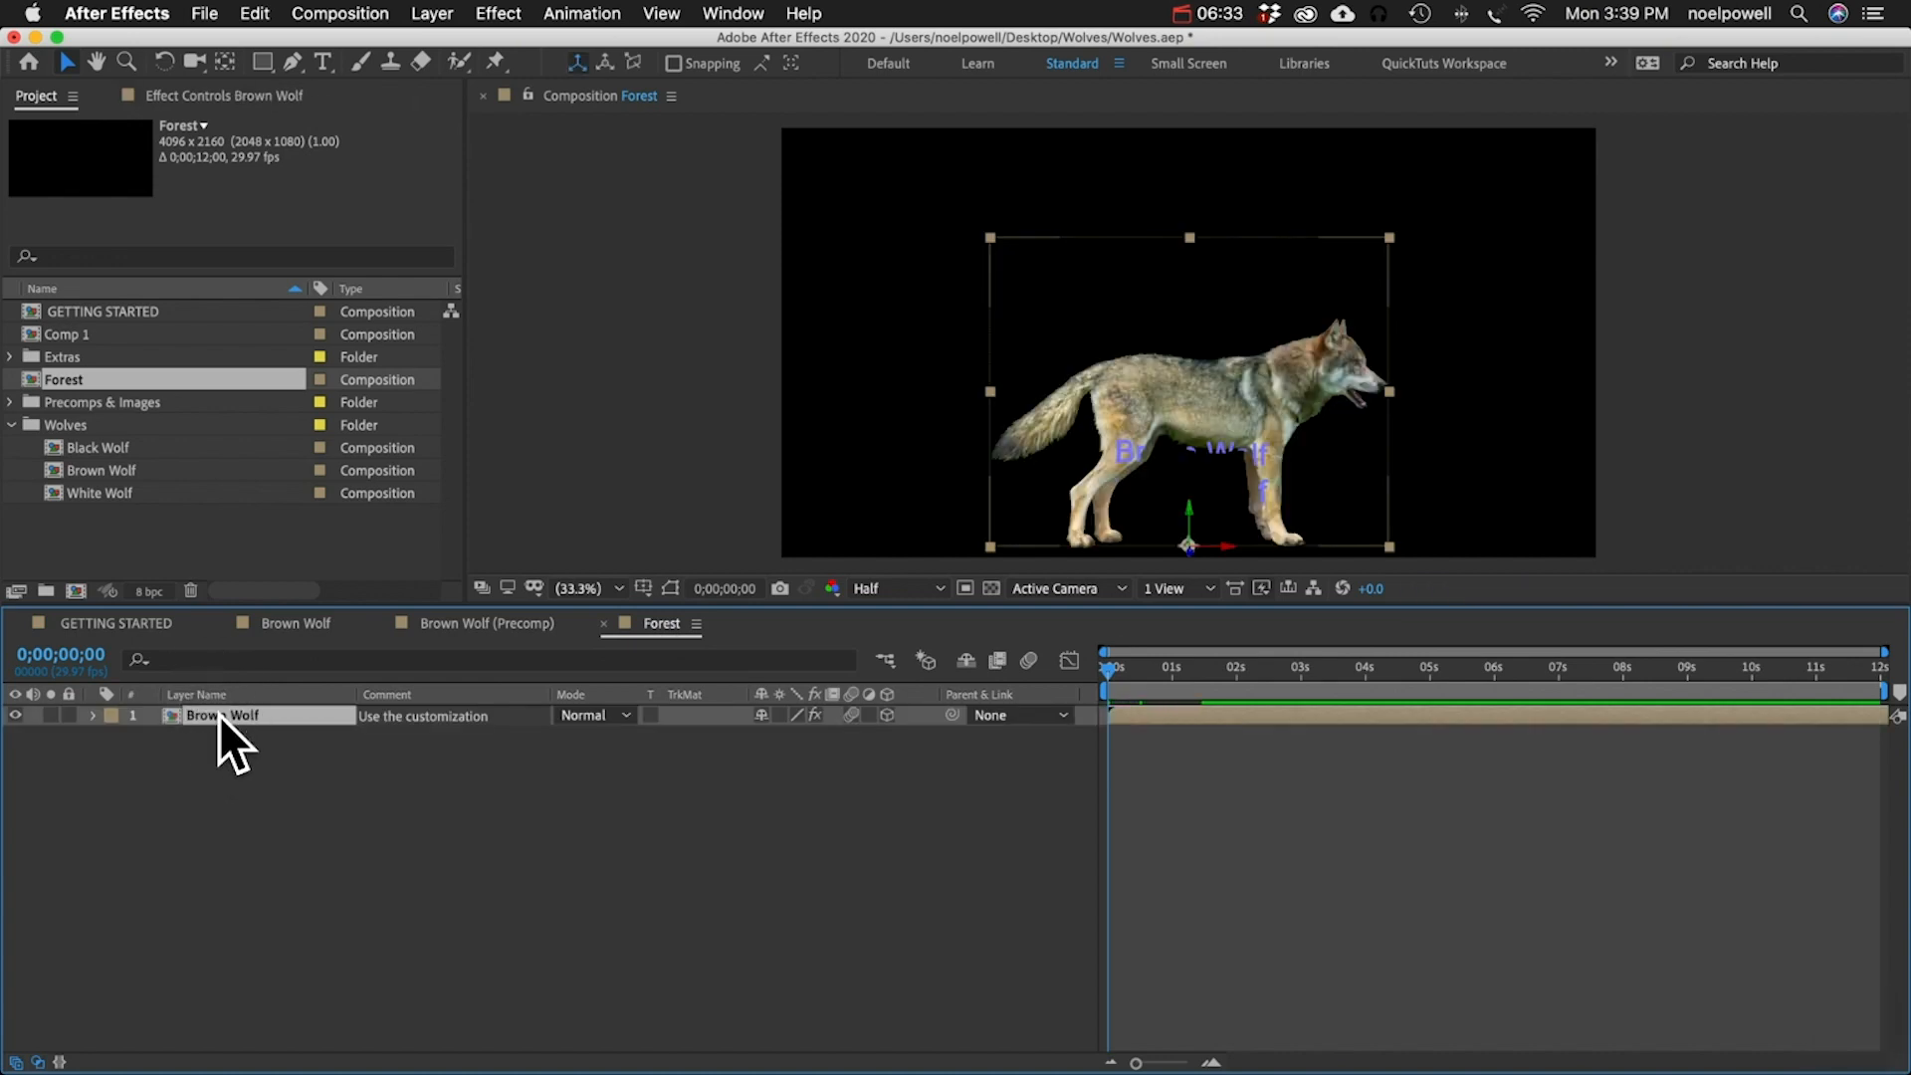
- Rename the Brown Wolf layer in the Forest comp to Wolf 1 and keep it selected
{"action": "key", "text": "Return"}
{"action": "type", "text": "Wolf 1"}
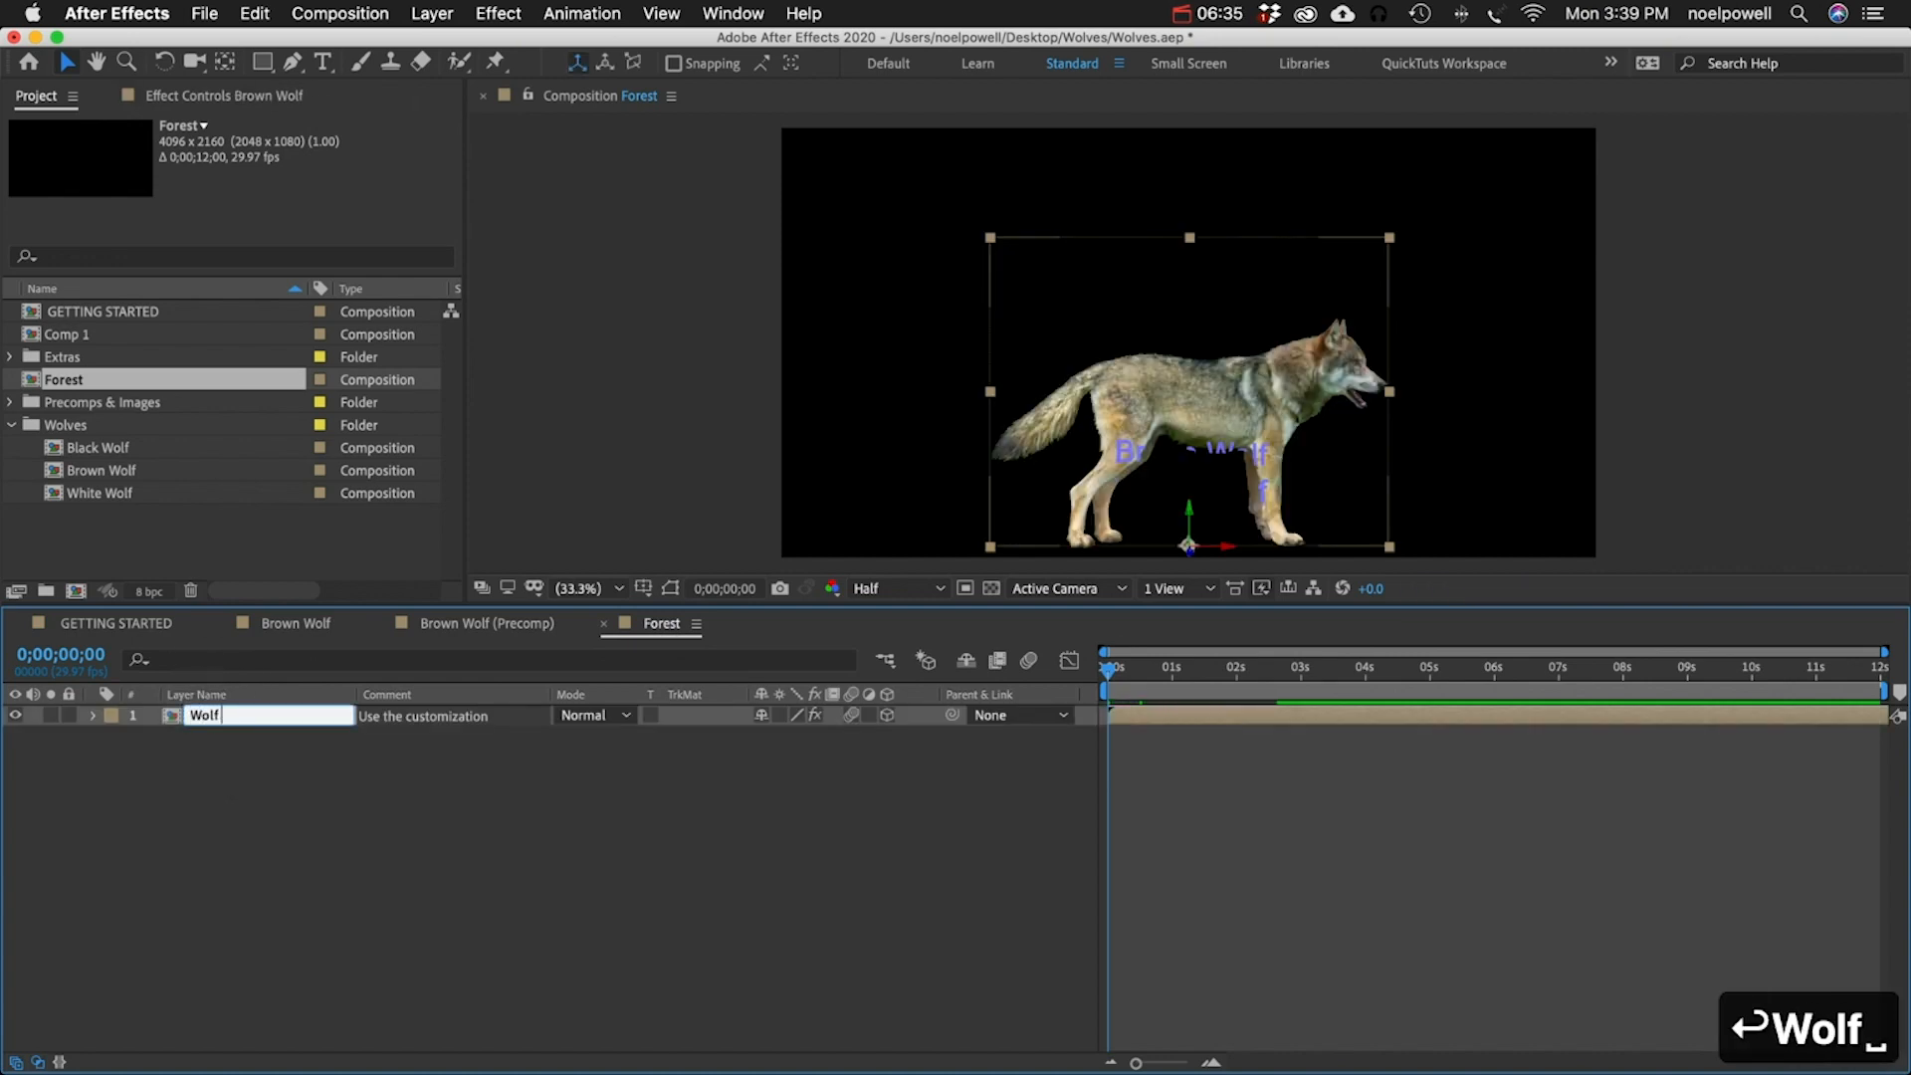
{"action": "key", "text": "Return"}
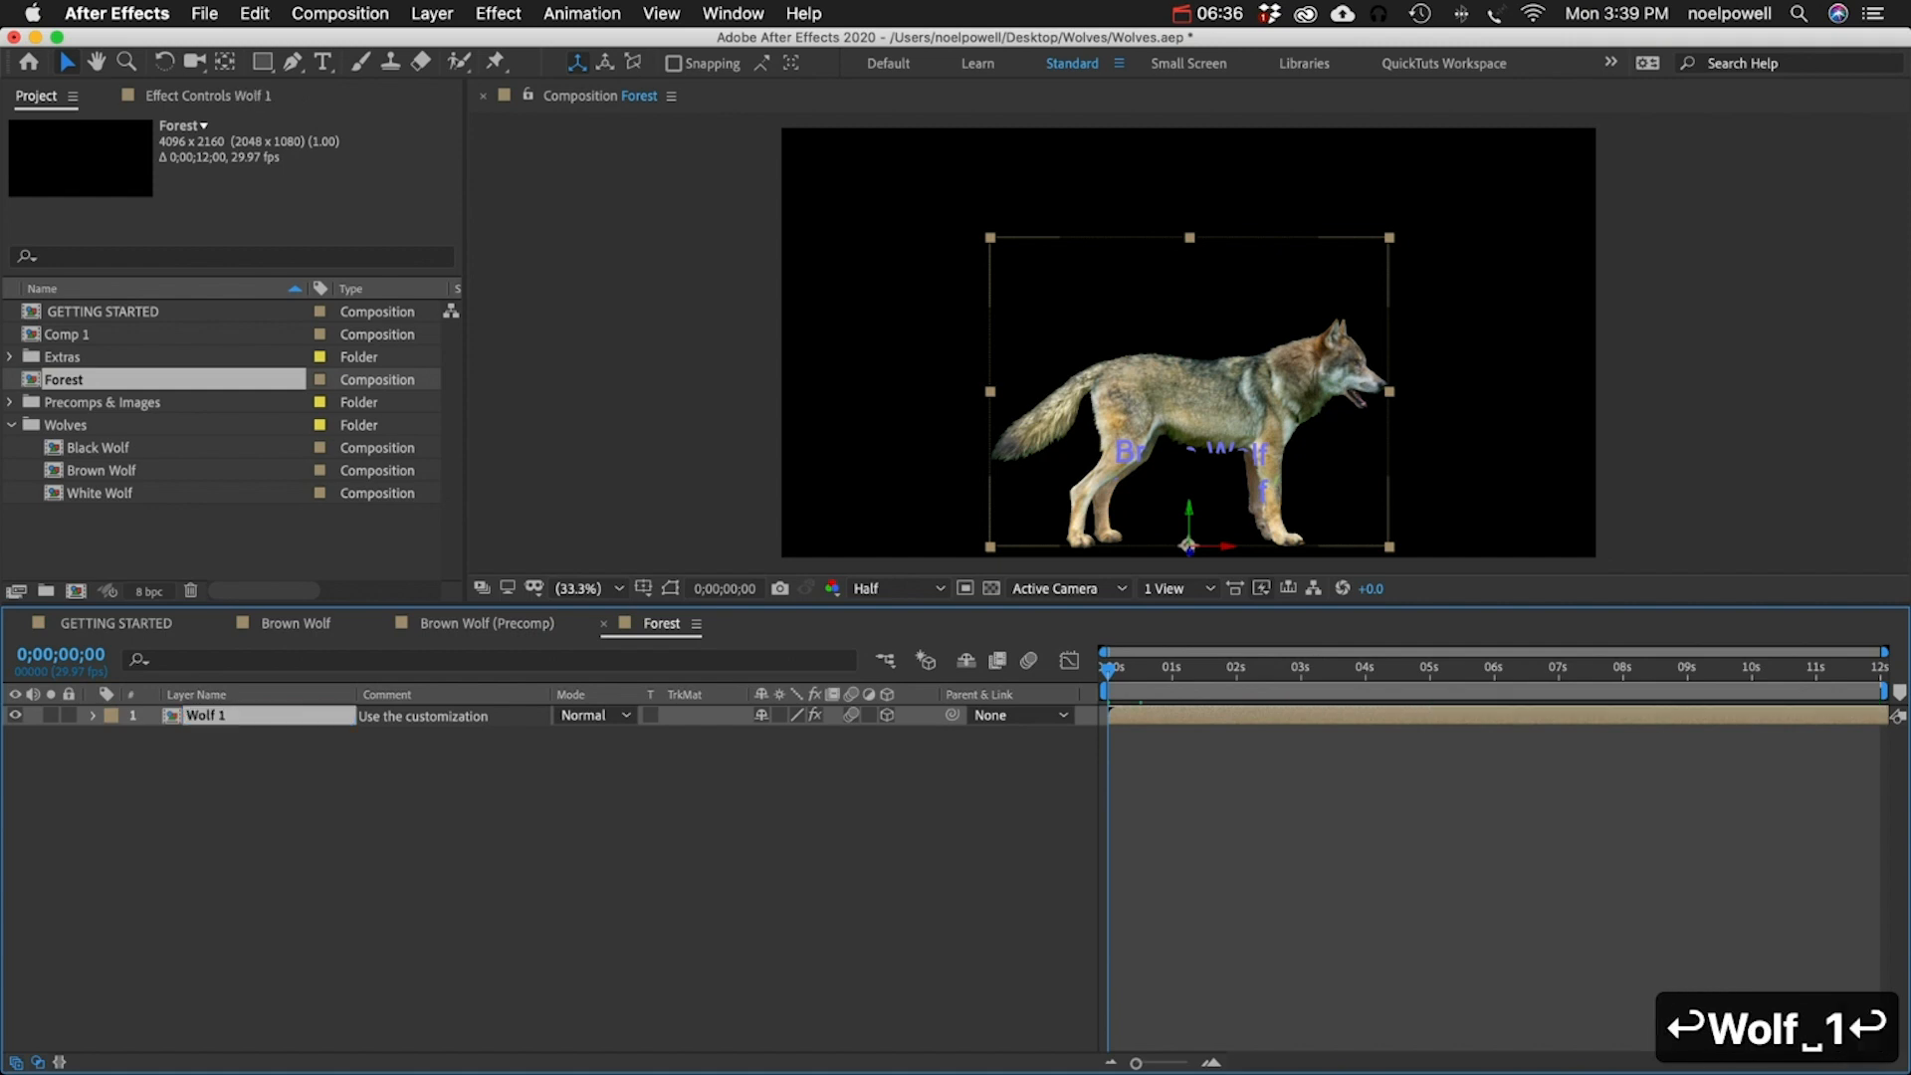
{"action": "left_click", "coordinate": [238, 744]}
{"action": "left_click", "coordinate": [205, 715]}
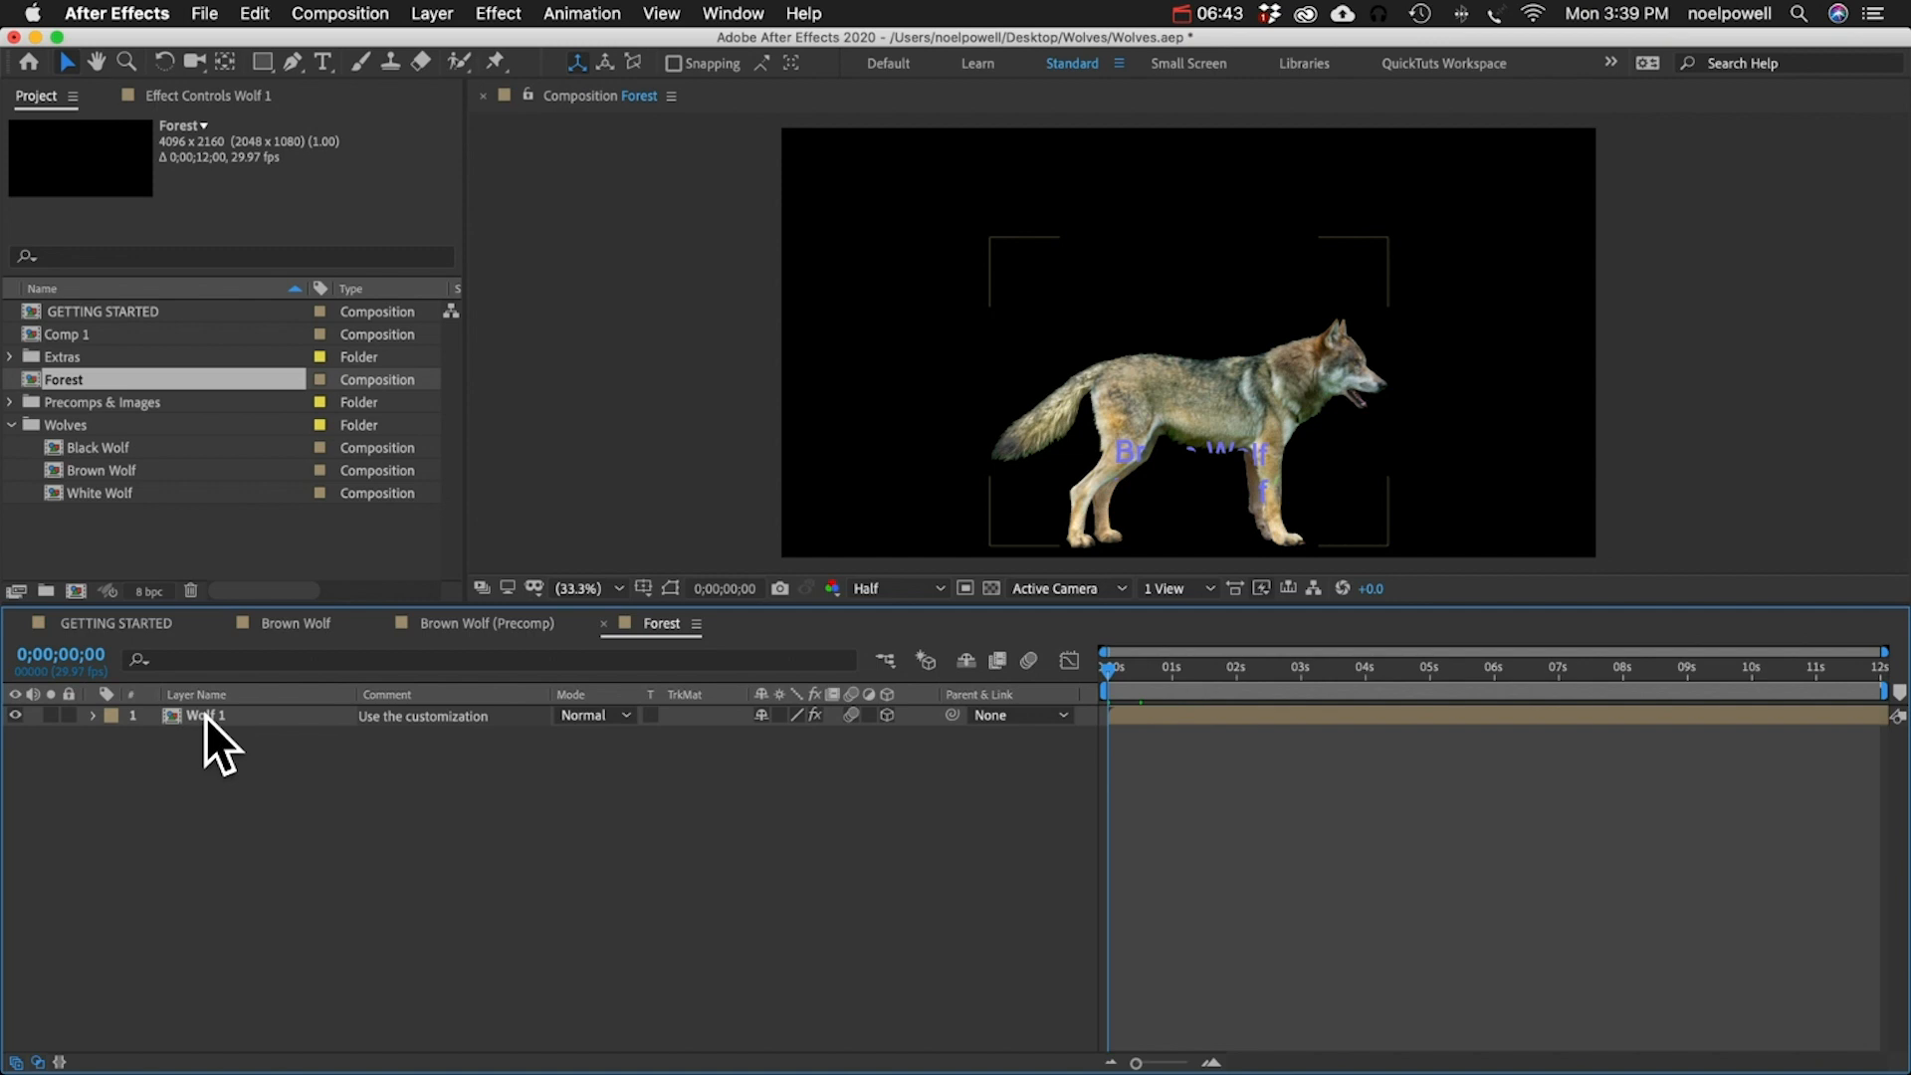
{"action": "left_click", "coordinate": [205, 714]}
{"action": "key", "text": "Return"}
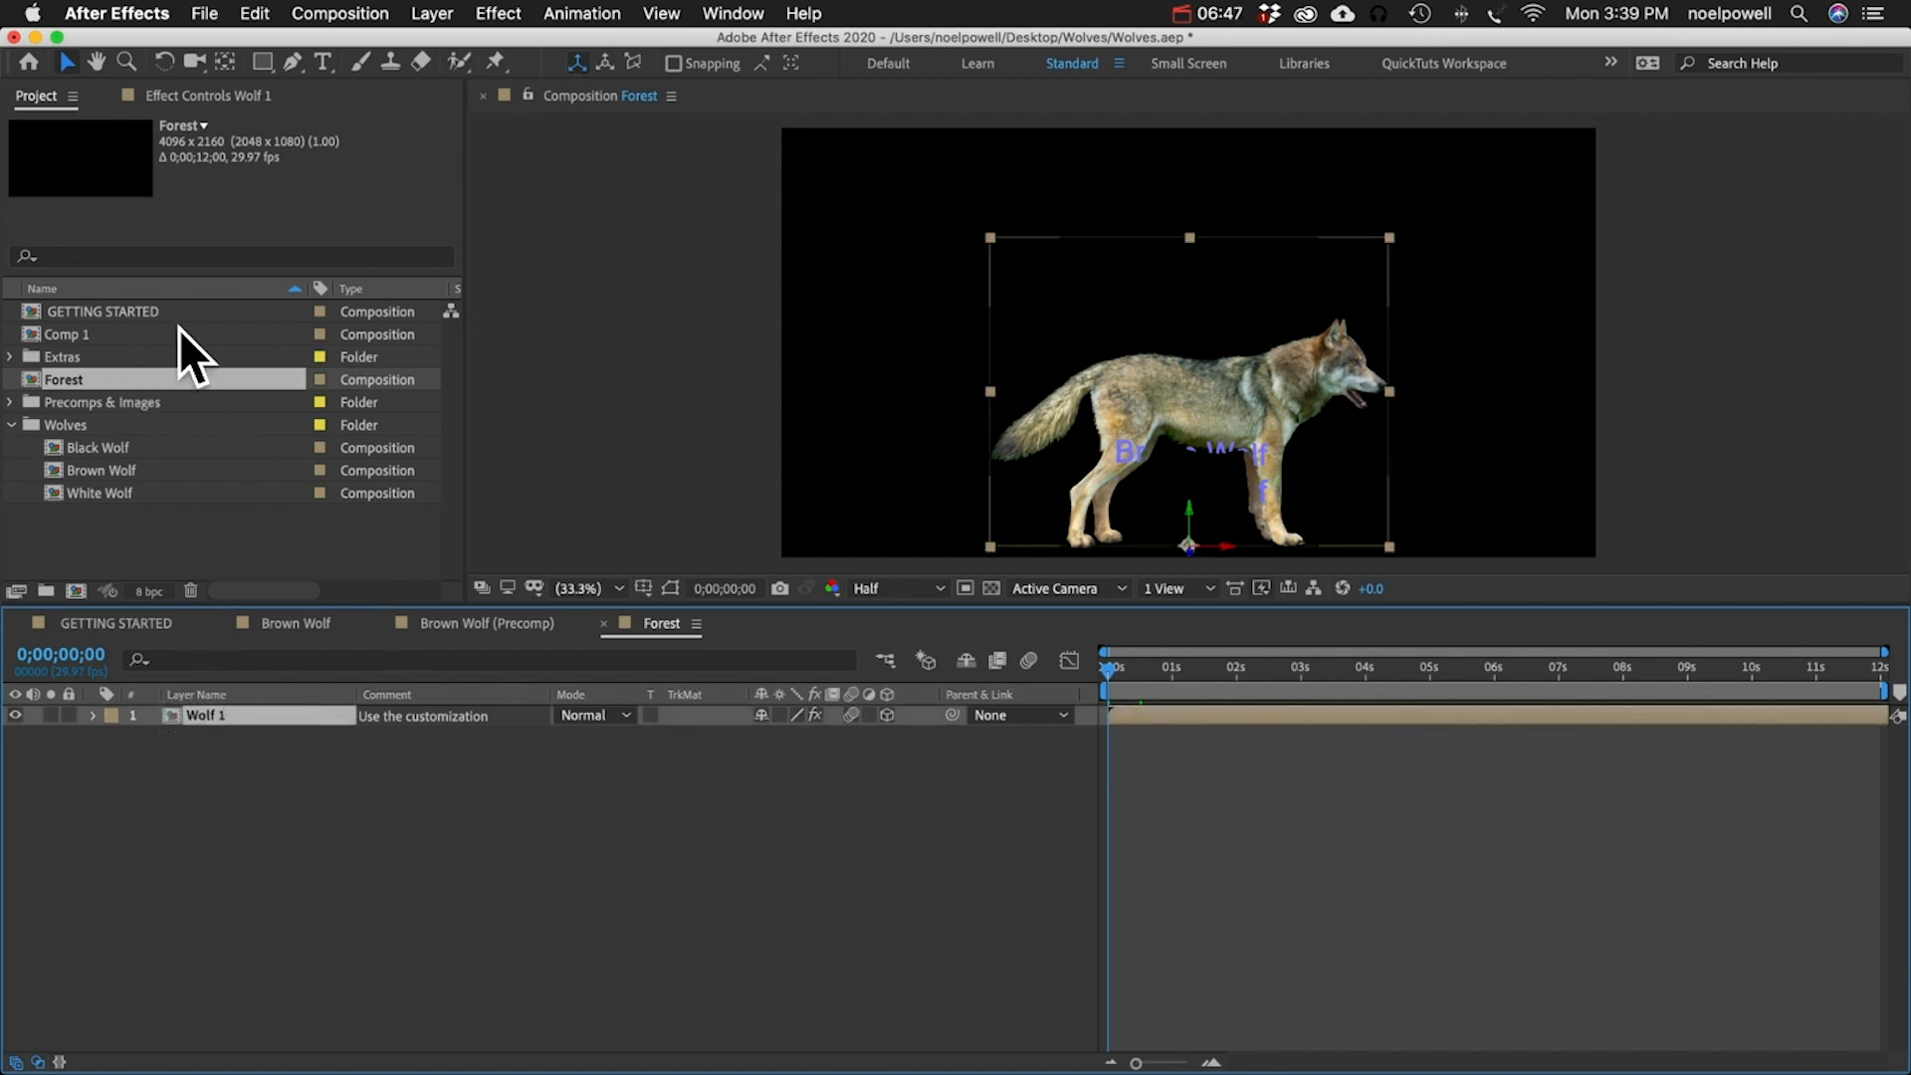
- Open the Wolf 1 layer's precomp and change the Target Comp Name text to Forest
{"action": "double_click", "coordinate": [207, 716]}
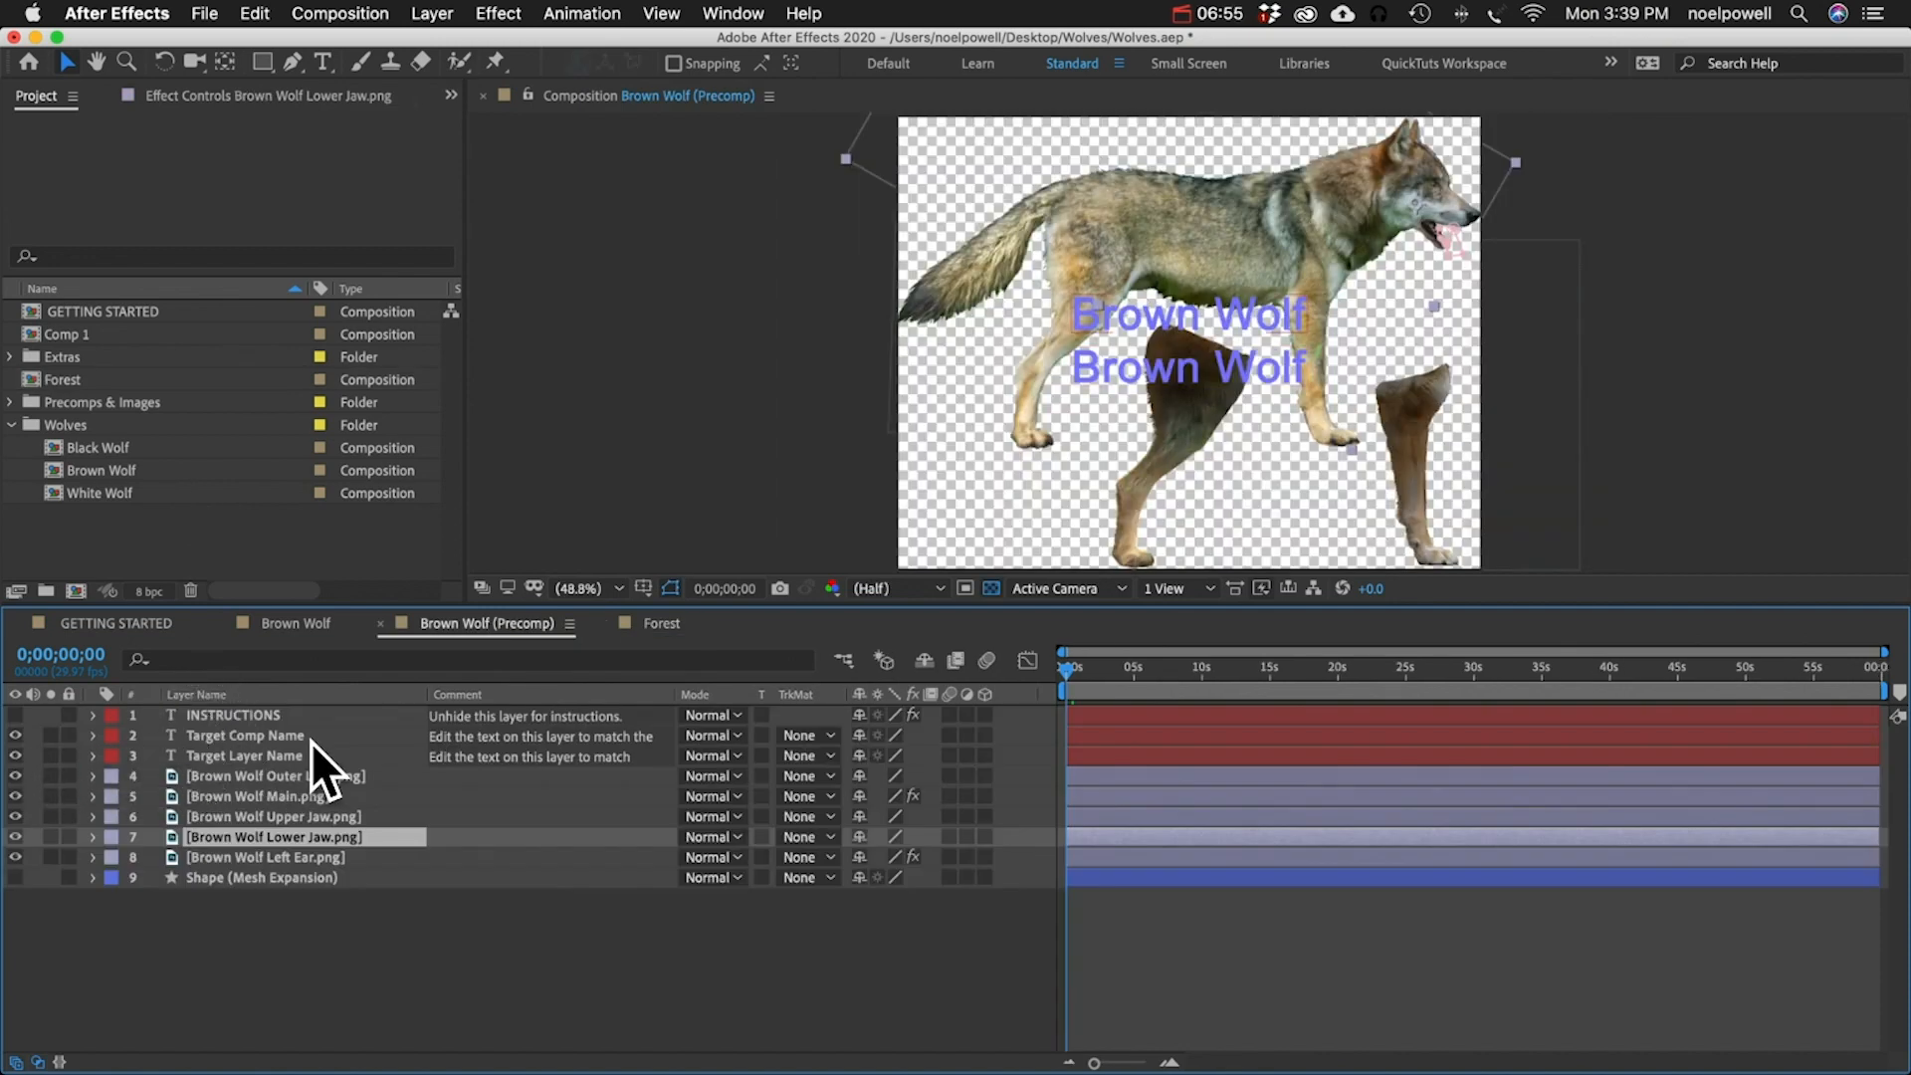
{"action": "left_click", "coordinate": [285, 755]}
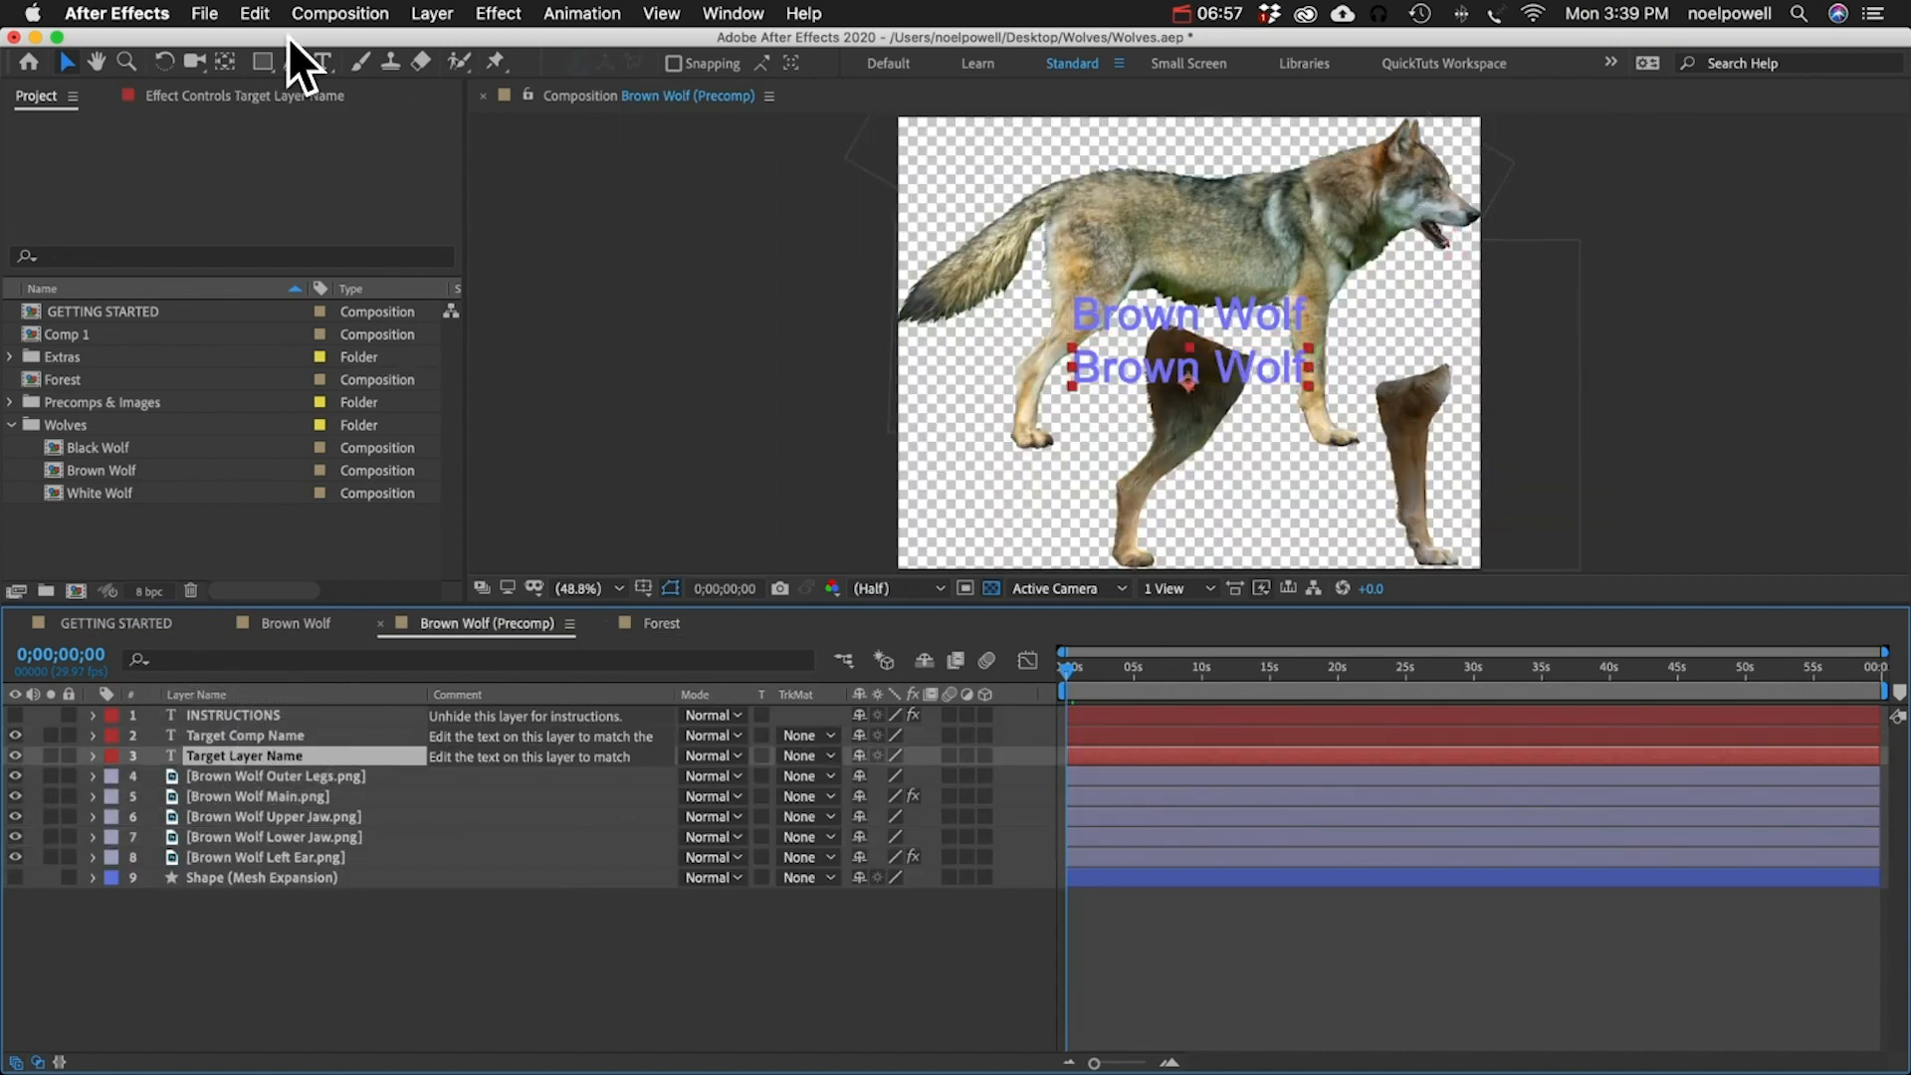
{"action": "left_click", "coordinate": [326, 61]}
{"action": "left_click", "coordinate": [990, 330]}
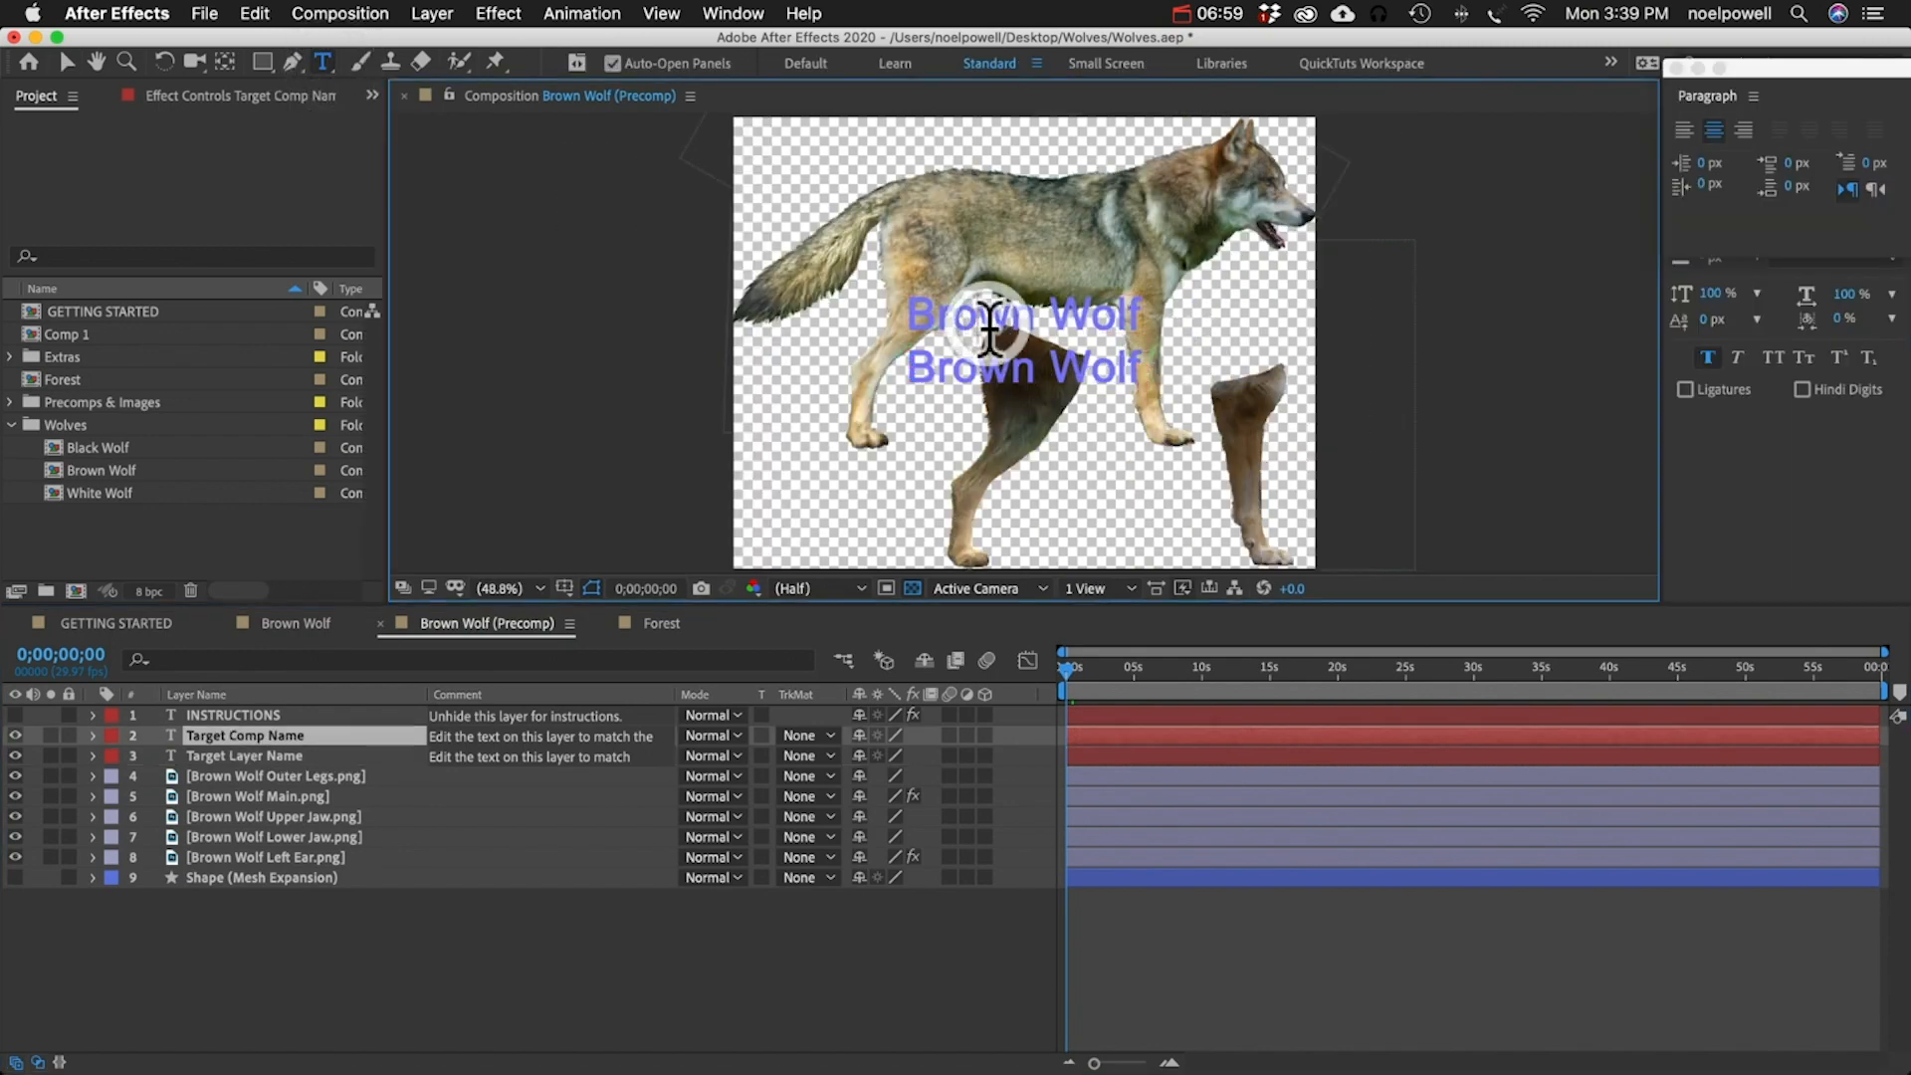
{"action": "key", "text": "super+a"}
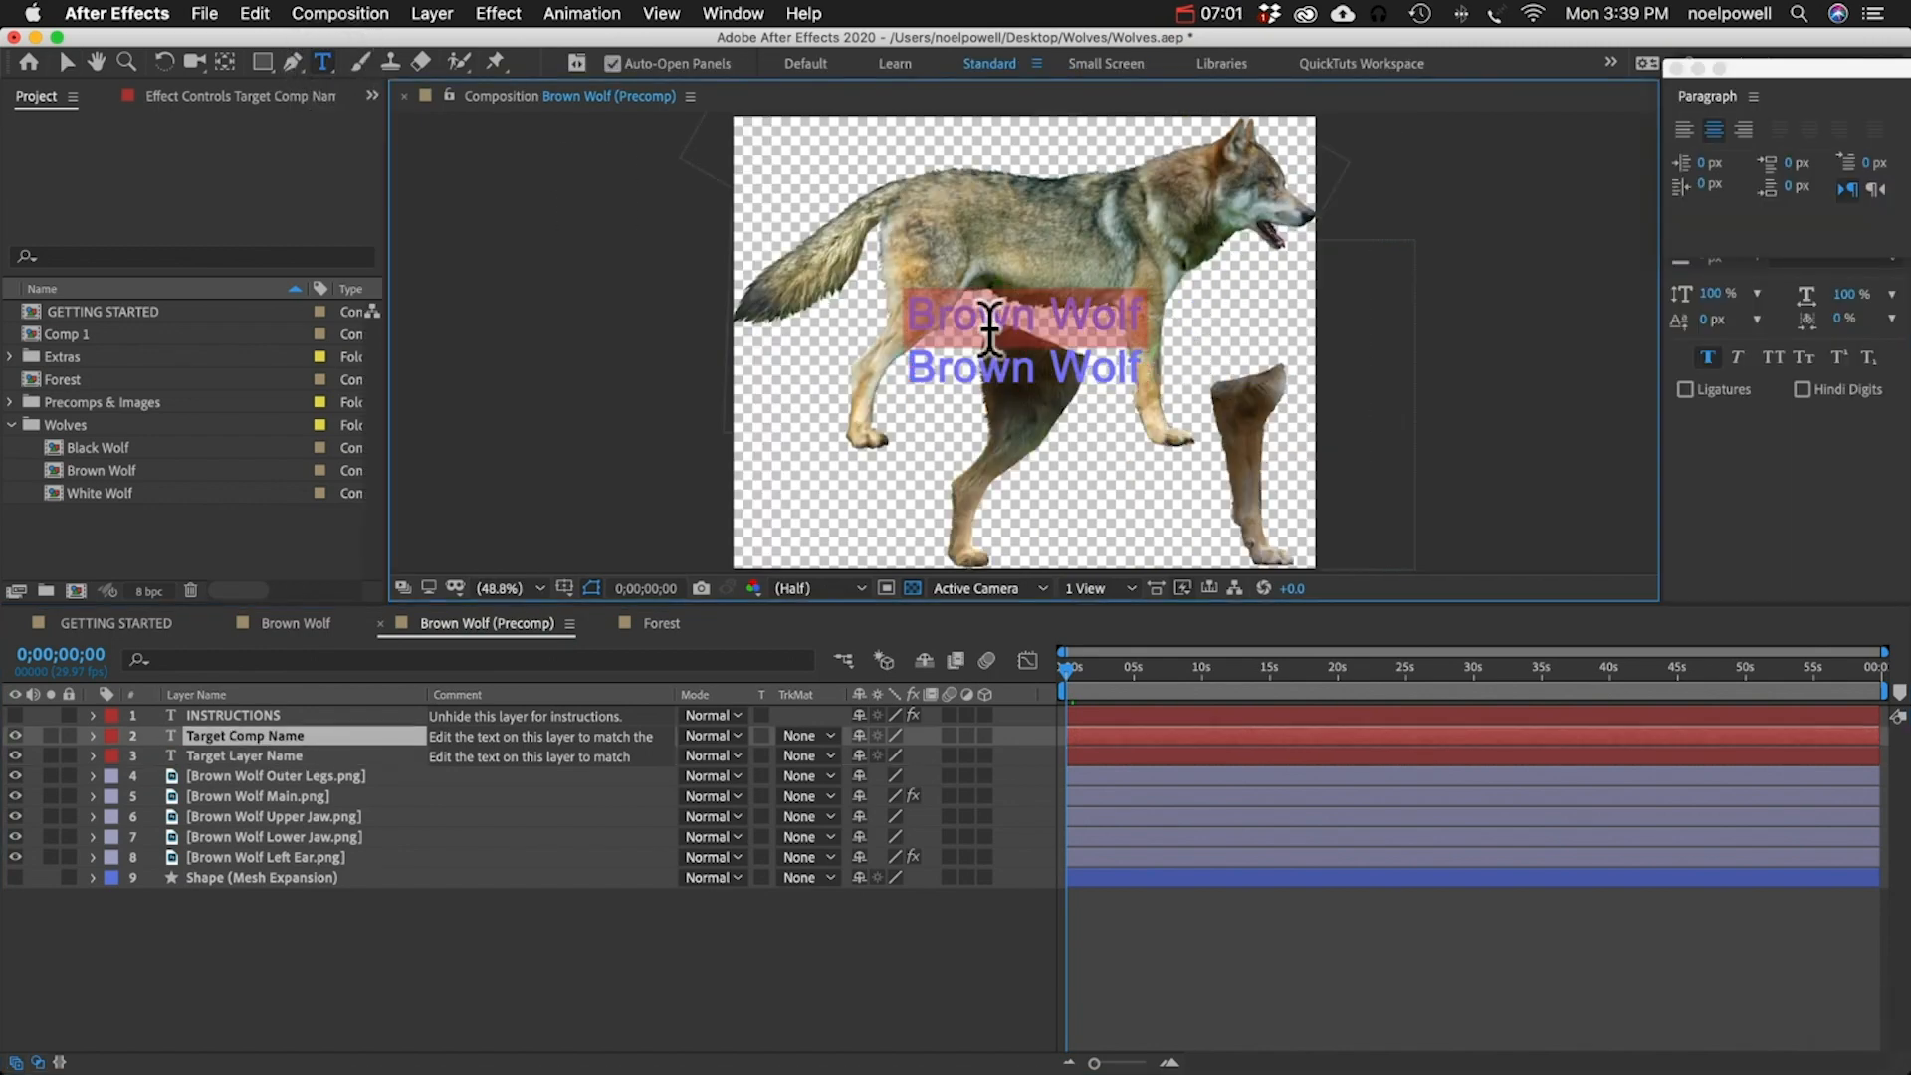
{"action": "type", "text": "Forest"}
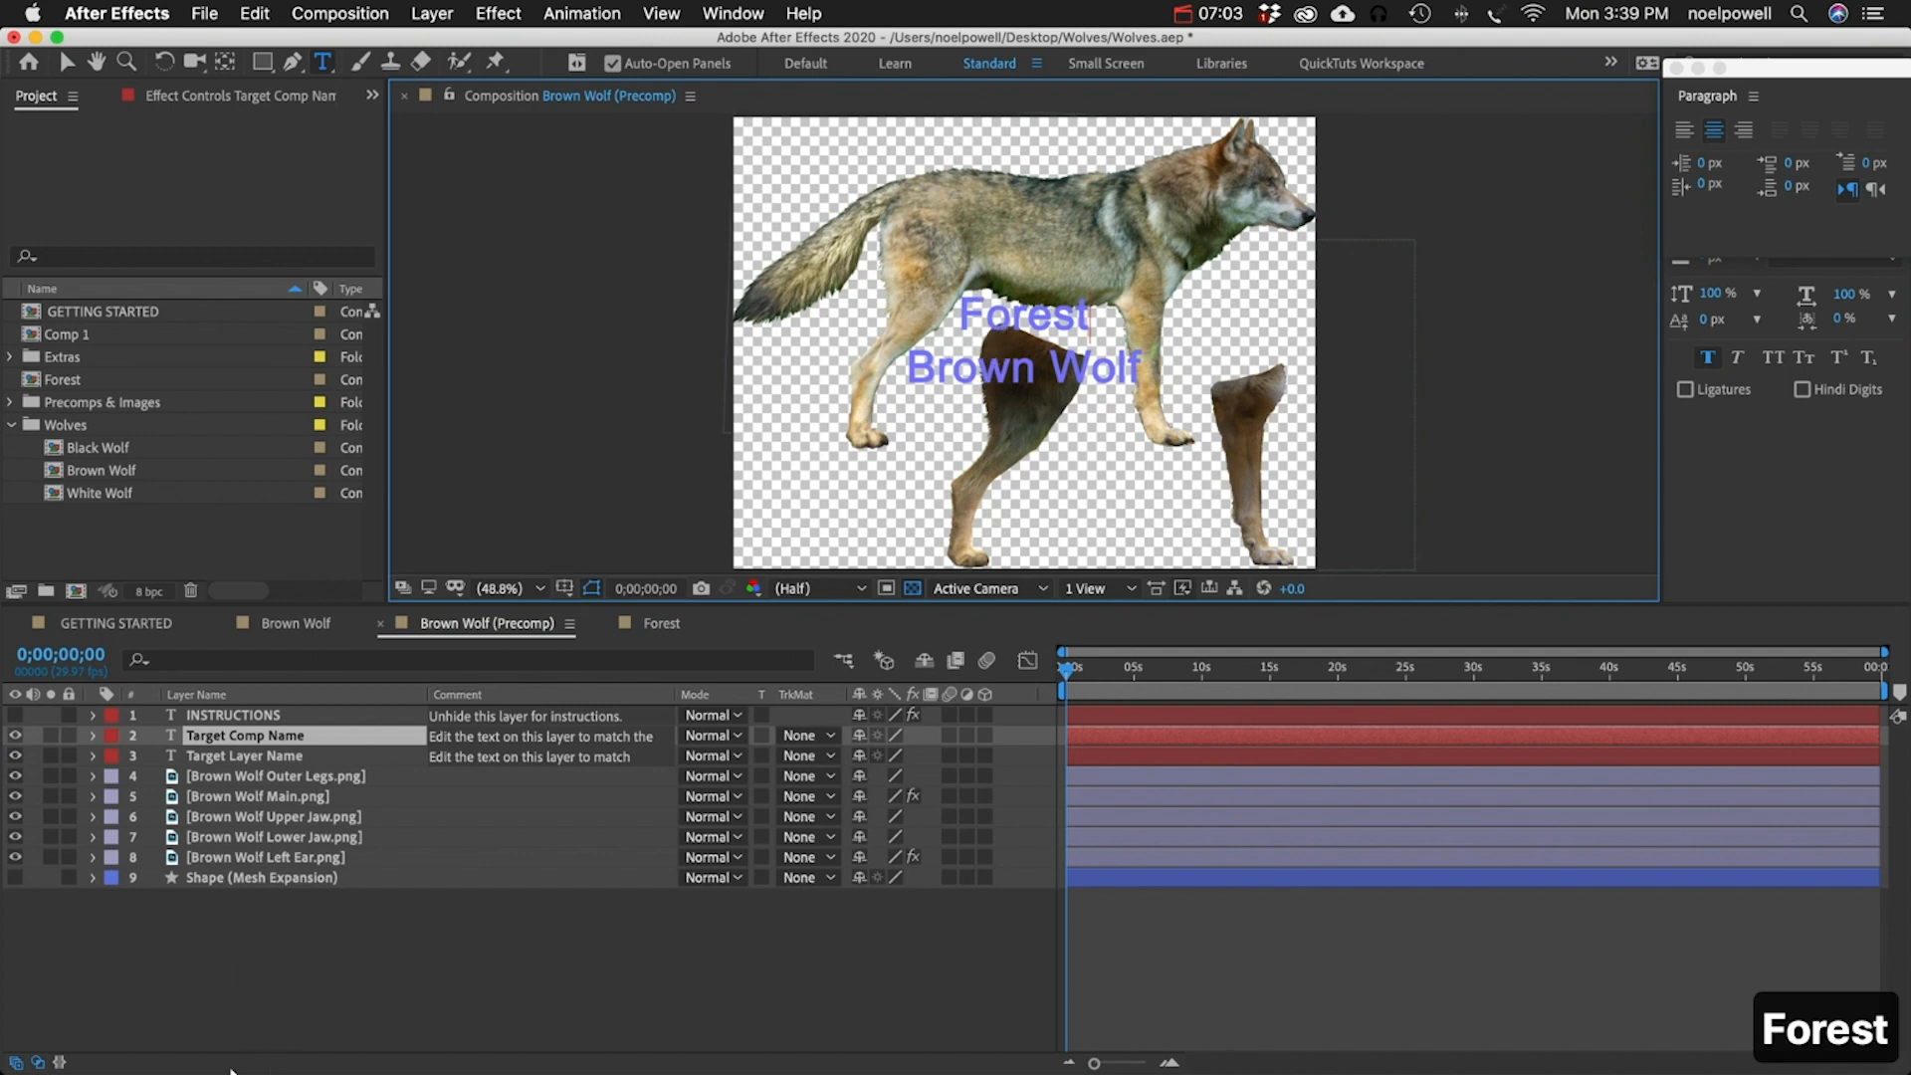
{"action": "left_click", "coordinate": [324, 901]}
- Change the Target Layer Name text in Brown Wolf (Precomp) to Wolf 1
{"action": "left_click", "coordinate": [1061, 366]}
{"action": "key", "text": "super+a"}
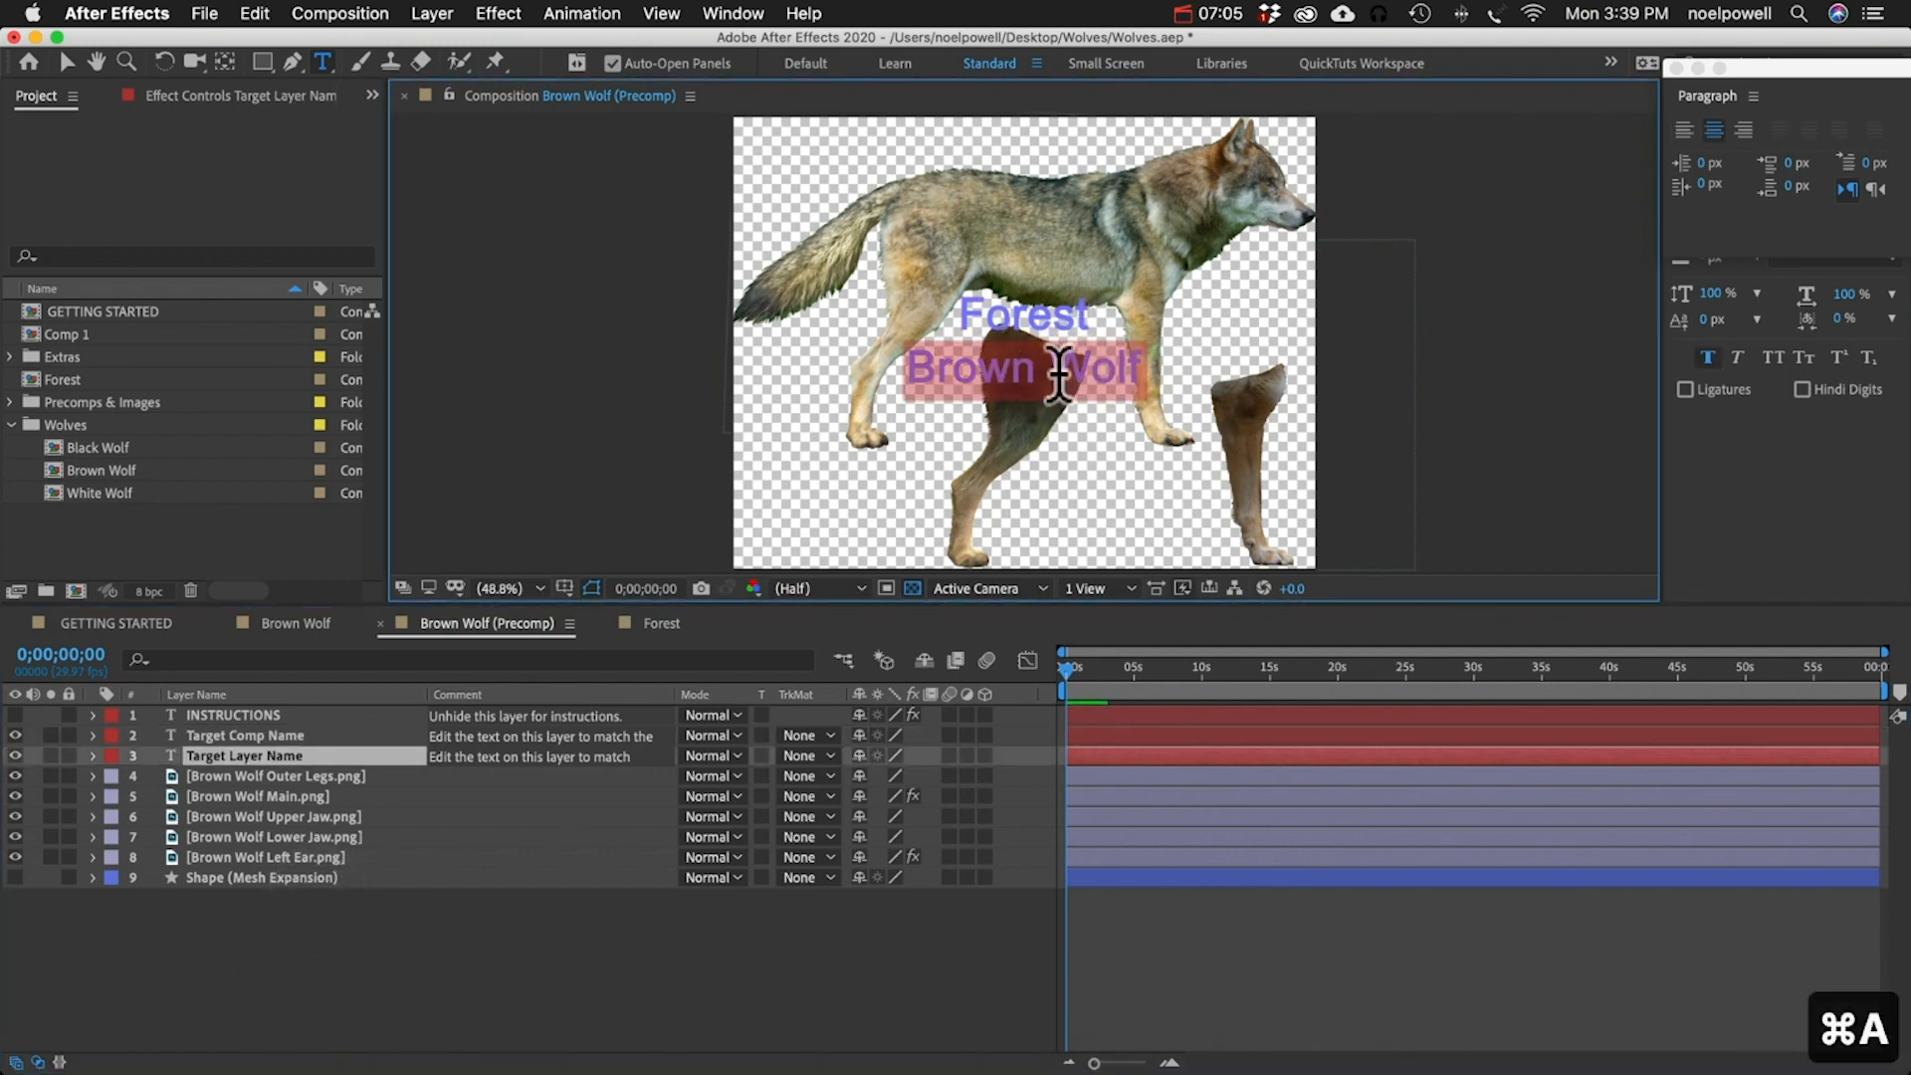
{"action": "type", "text": "Wolf 1"}
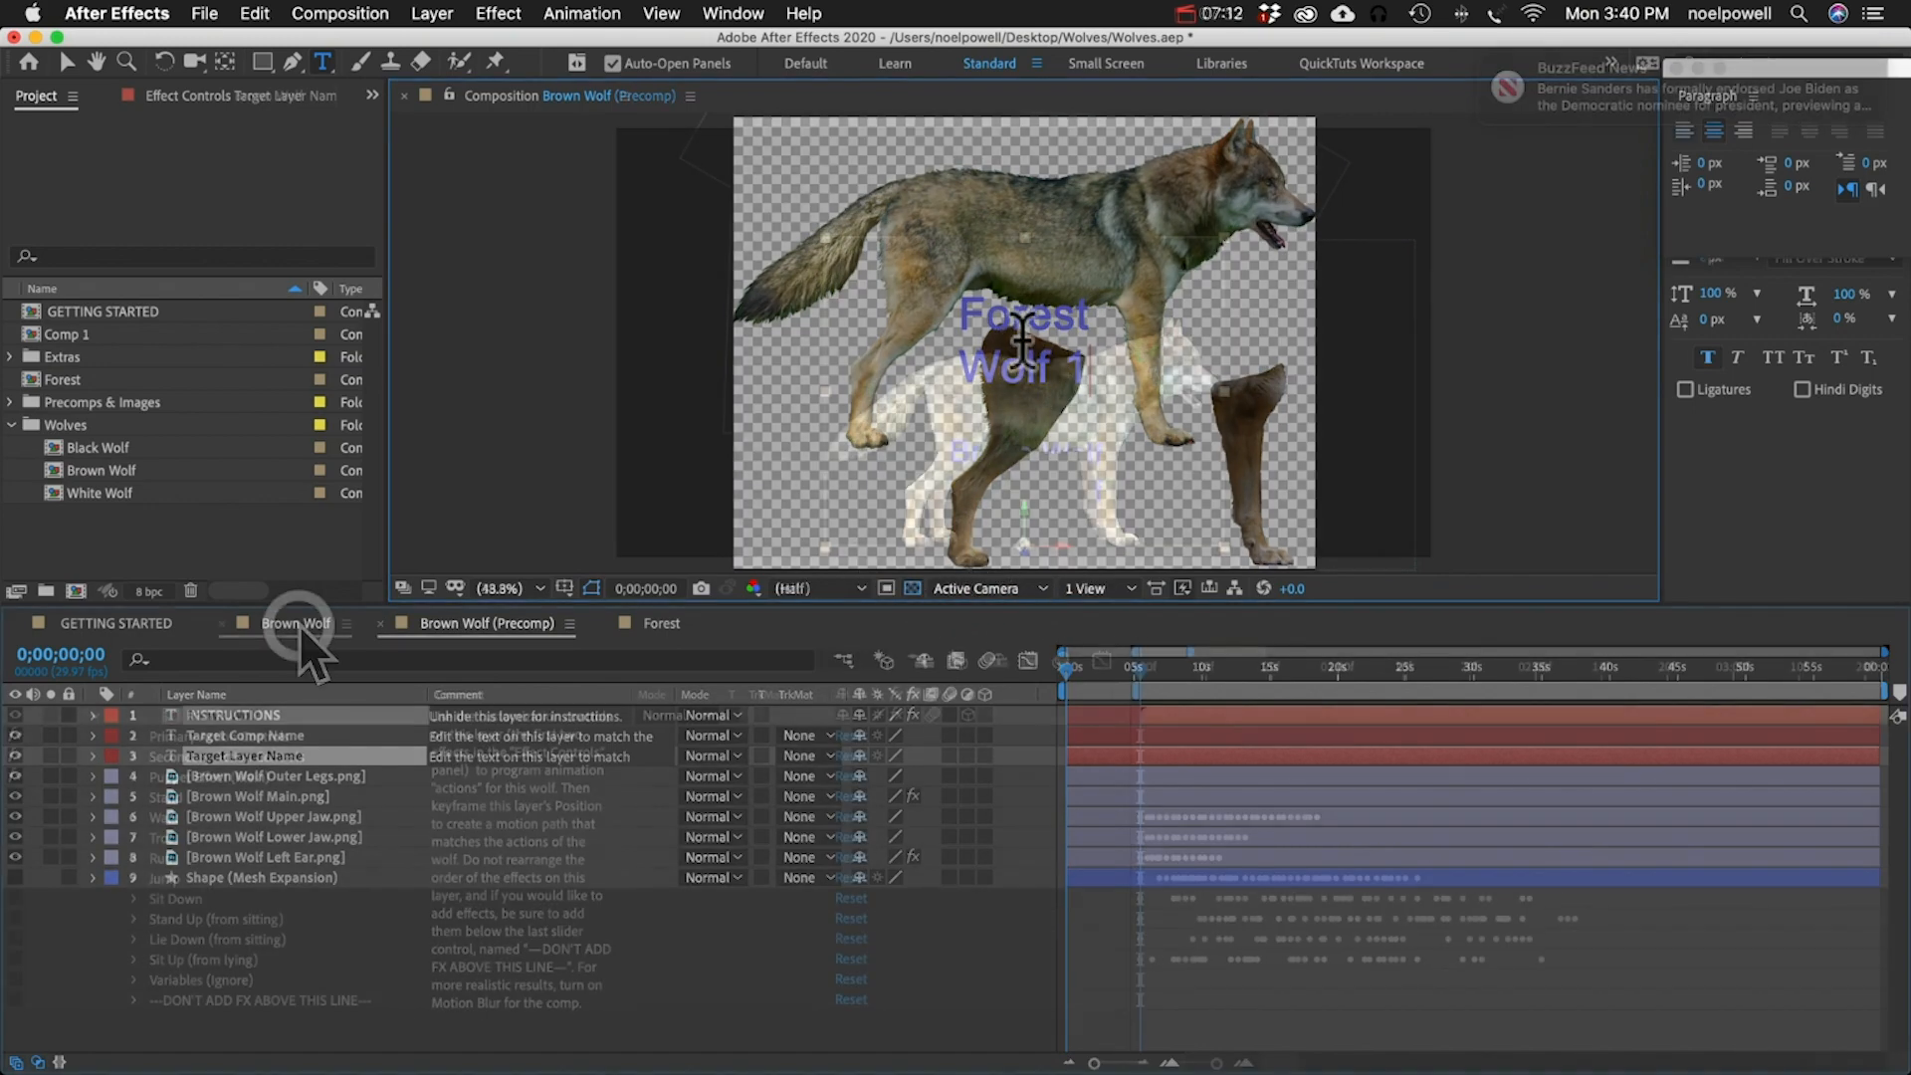
- Return to the Brown Wolf comp, collapse the wolf layer's effects and duplicate the Brown Wolf layer
{"action": "left_click", "coordinate": [296, 623]}
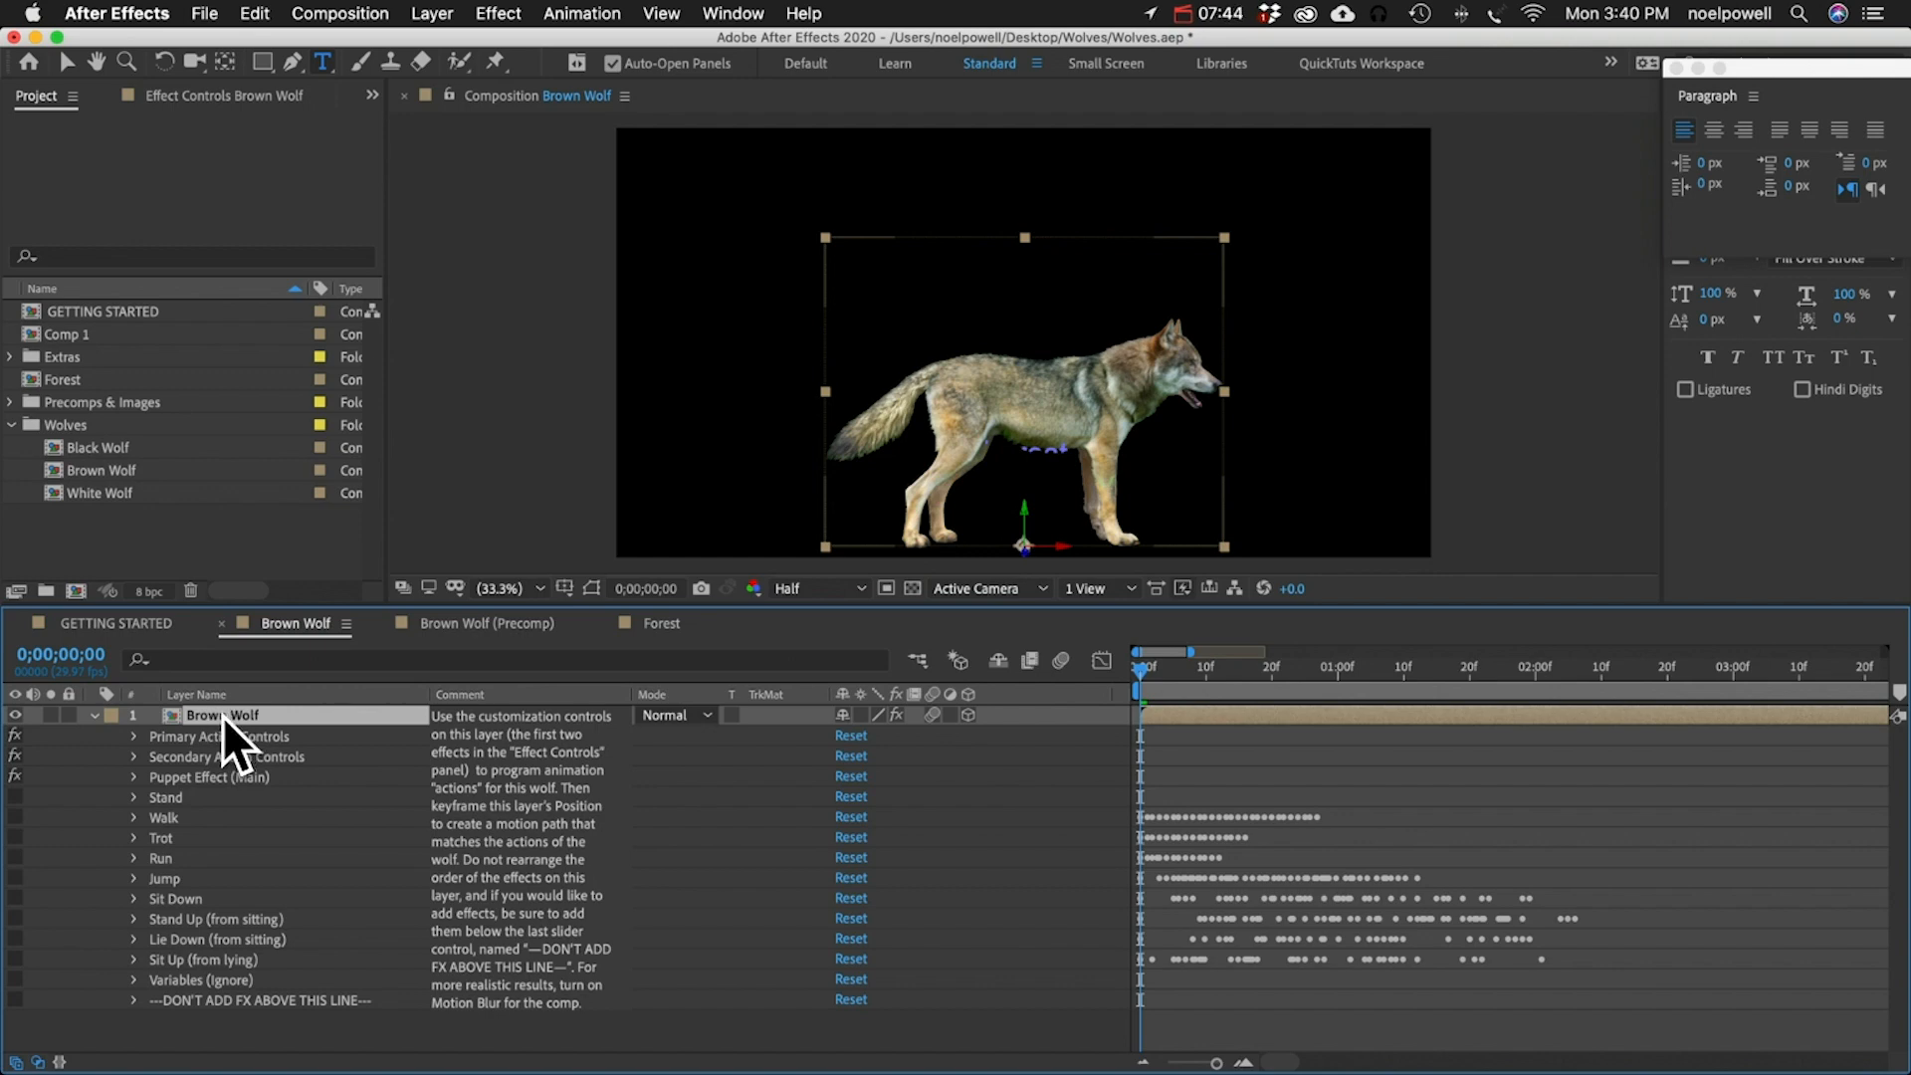
{"action": "key", "text": "e"}
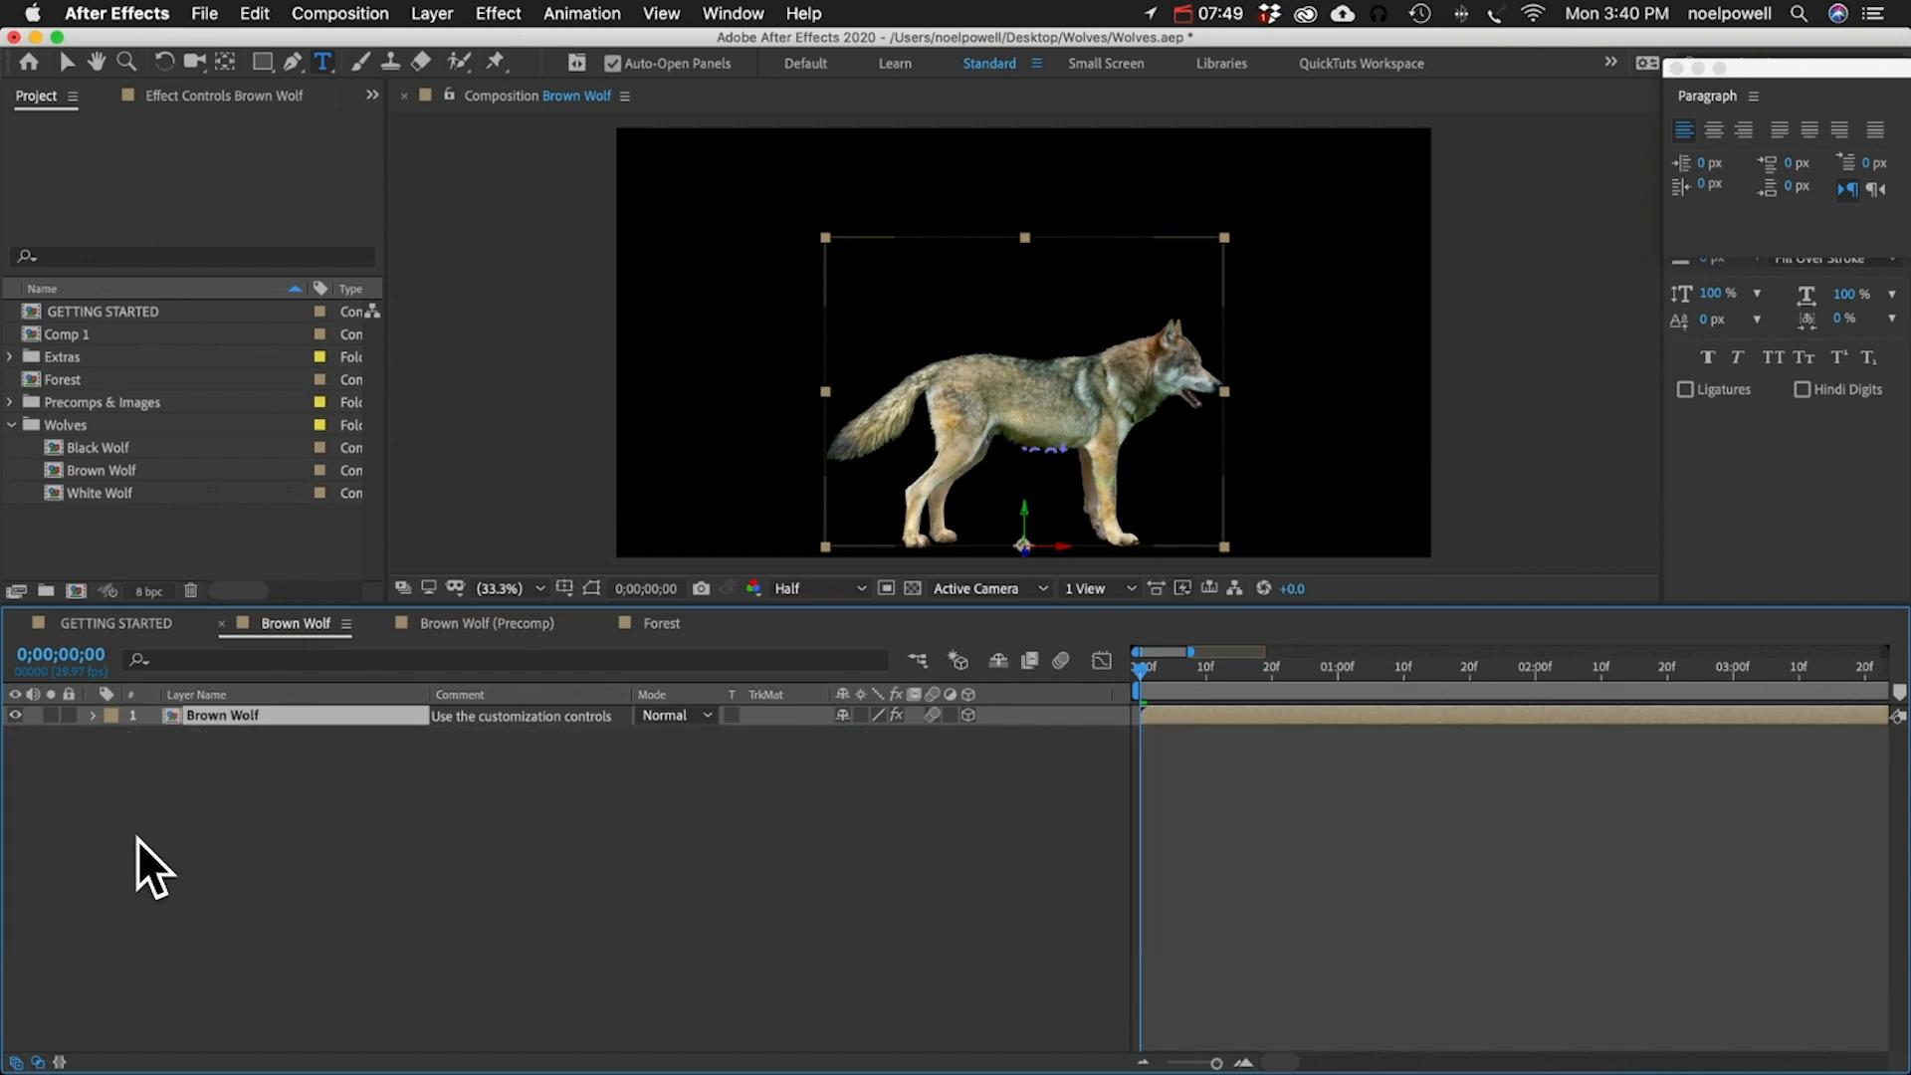
{"action": "left_click", "coordinate": [228, 777]}
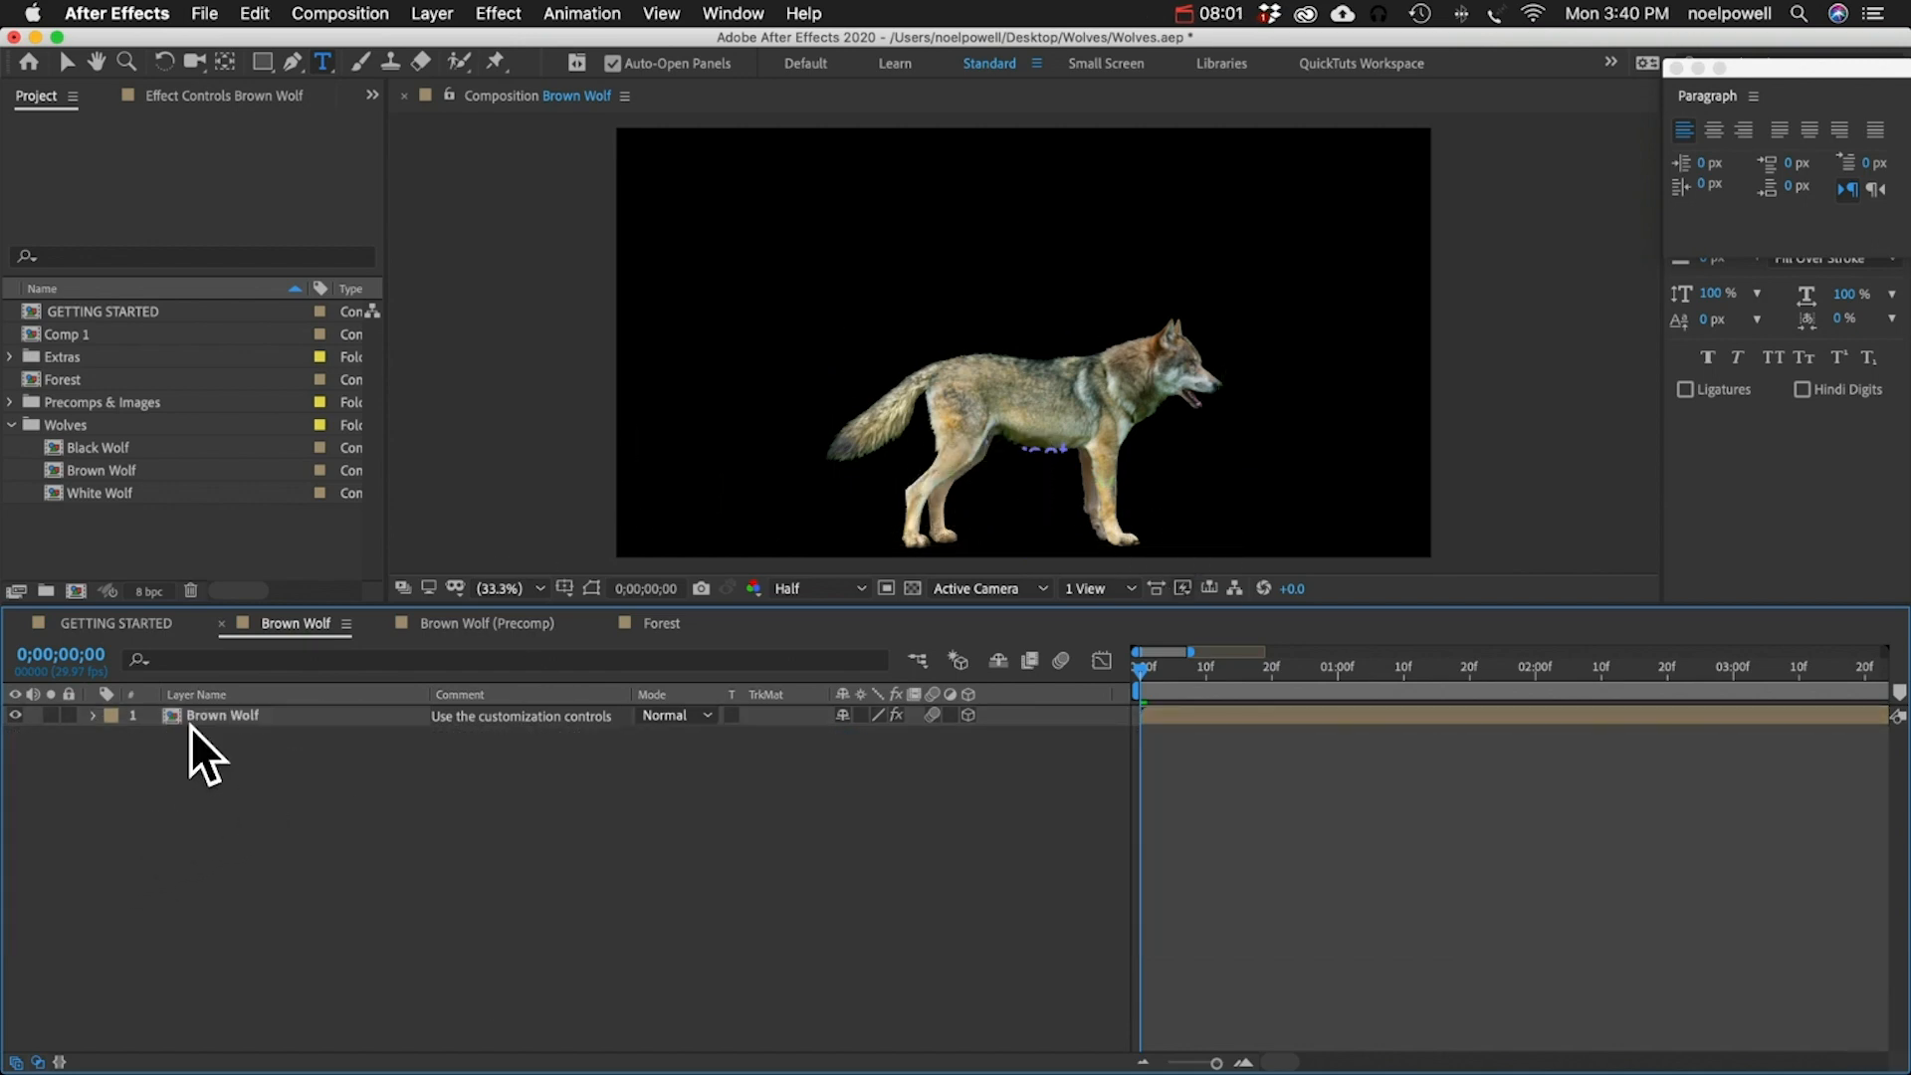
{"action": "left_click", "coordinate": [211, 714]}
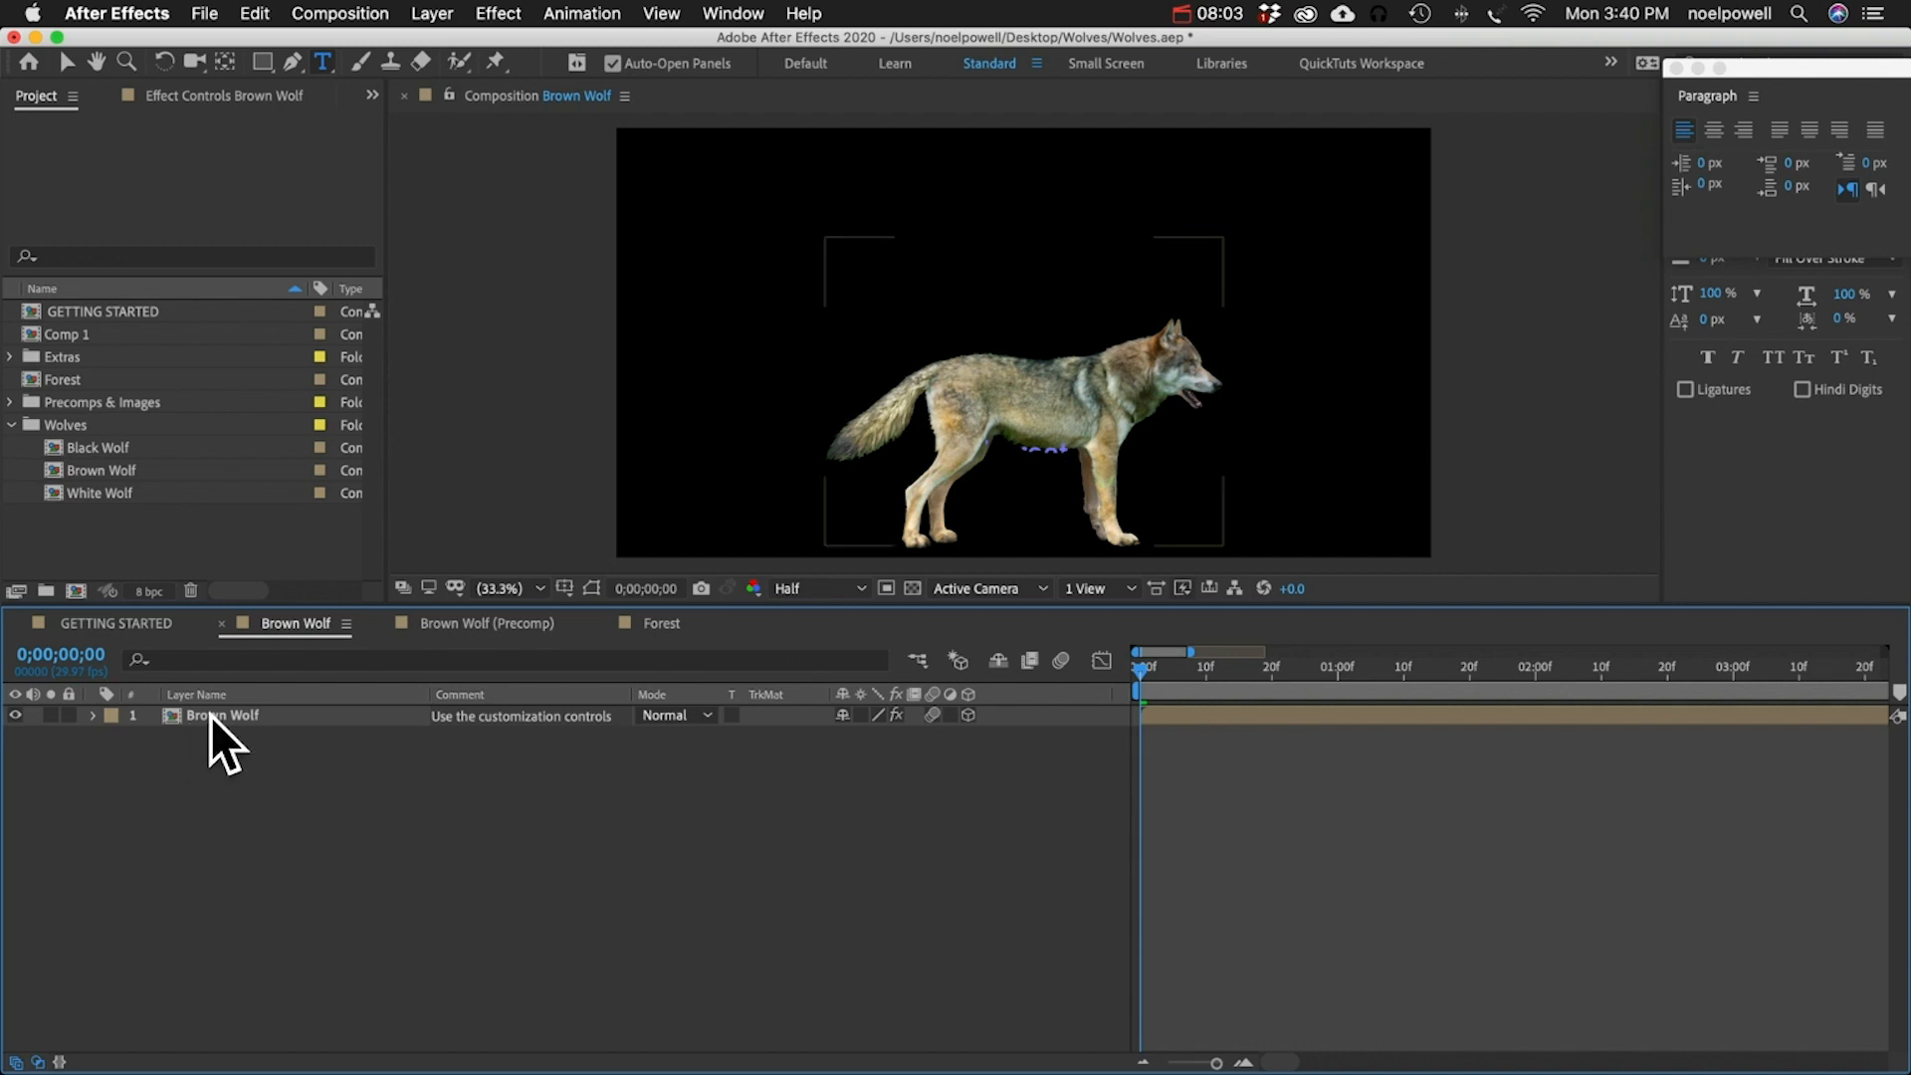
{"action": "left_click", "coordinate": [211, 714]}
{"action": "key", "text": "super+d"}
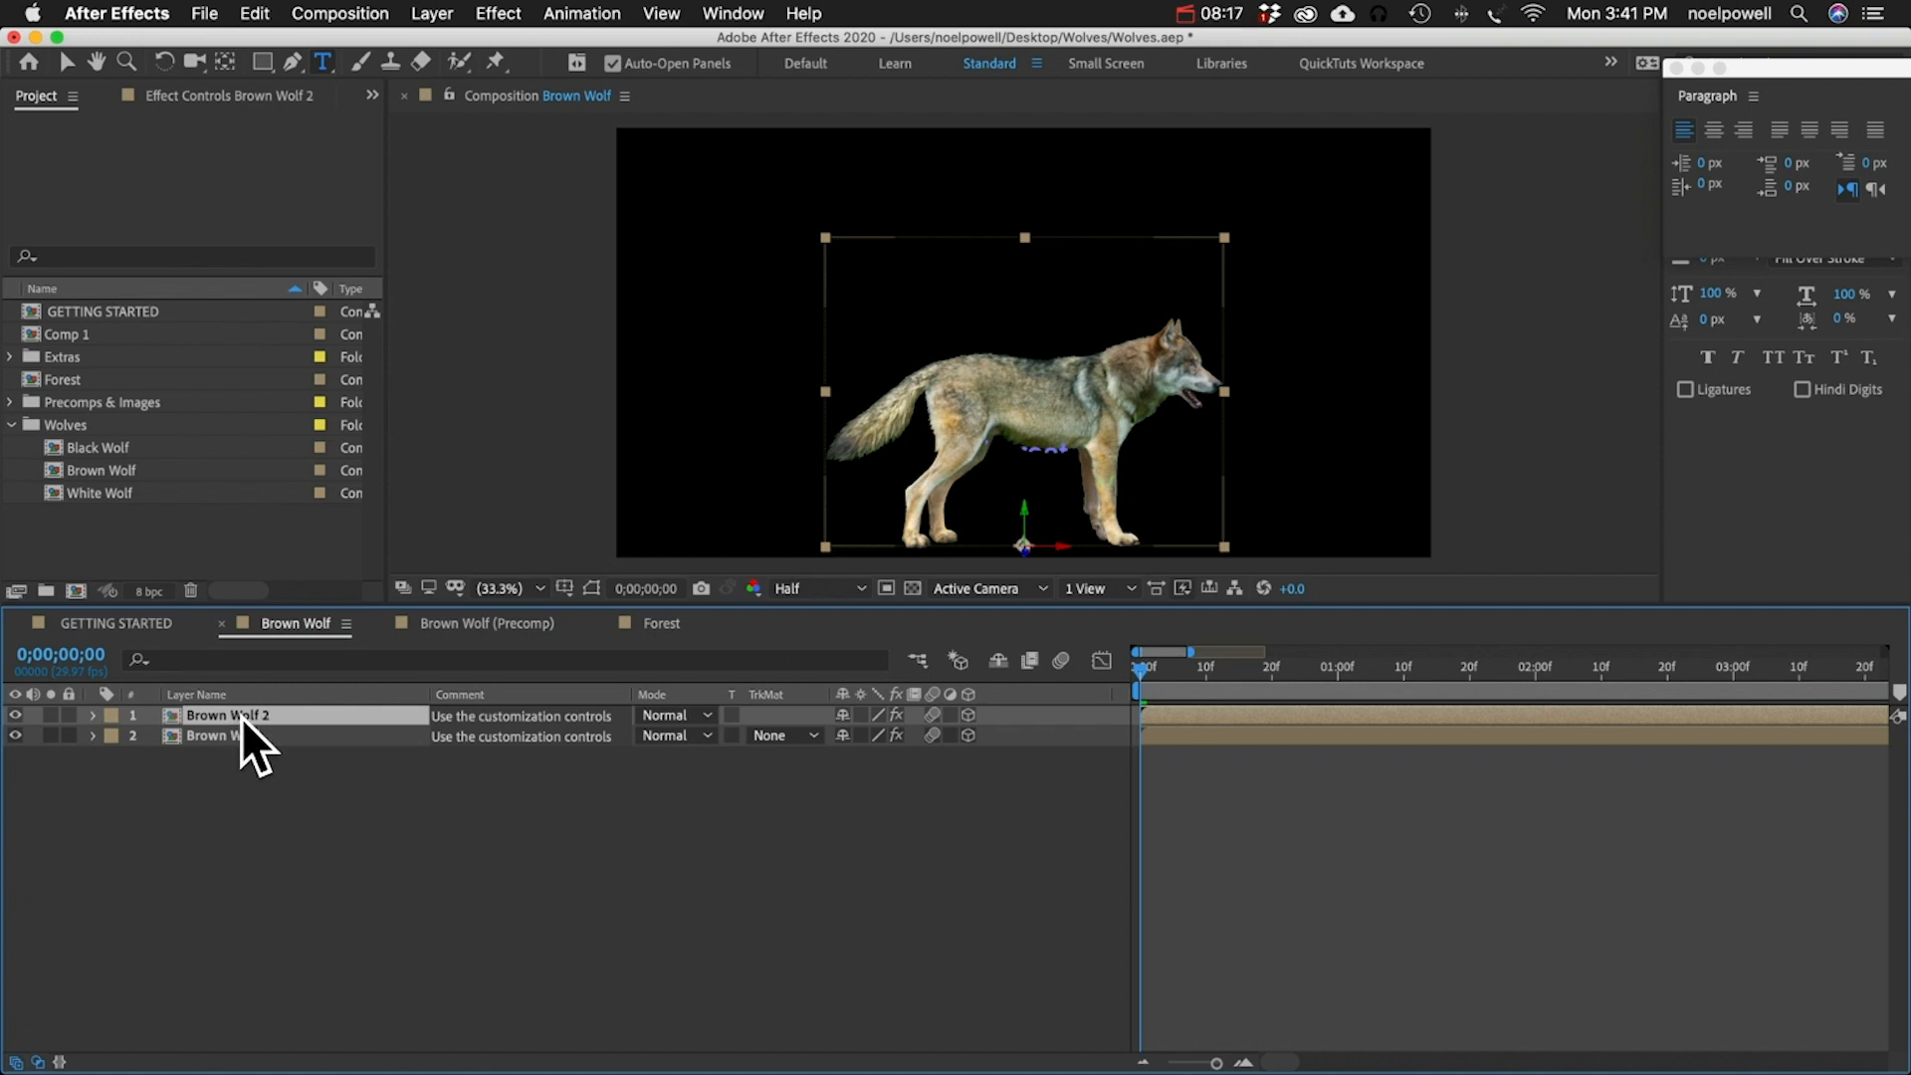
- Duplicate Brown Wolf (Precomp) inside the Brown Wolf subfolder of Precomps & Images in the project
{"action": "left_click", "coordinate": [9, 402]}
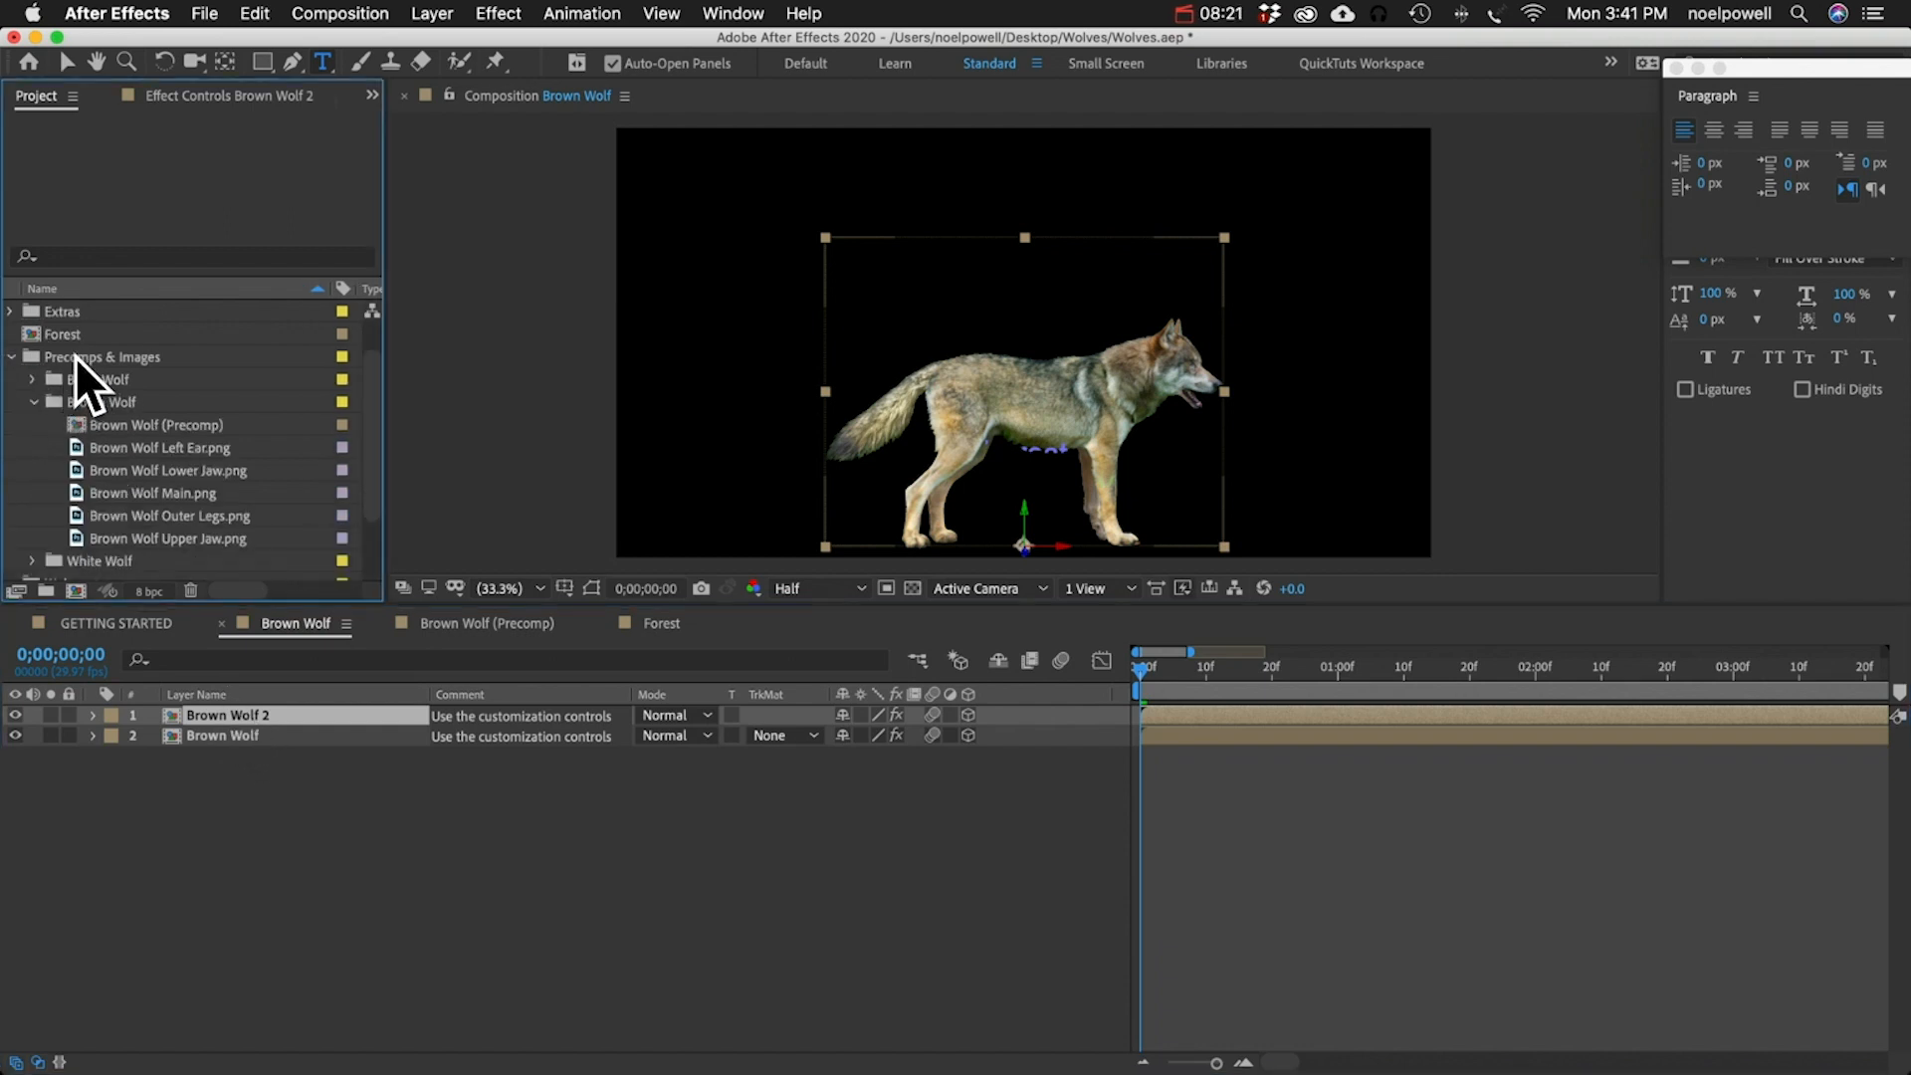
{"action": "left_click", "coordinate": [74, 356]}
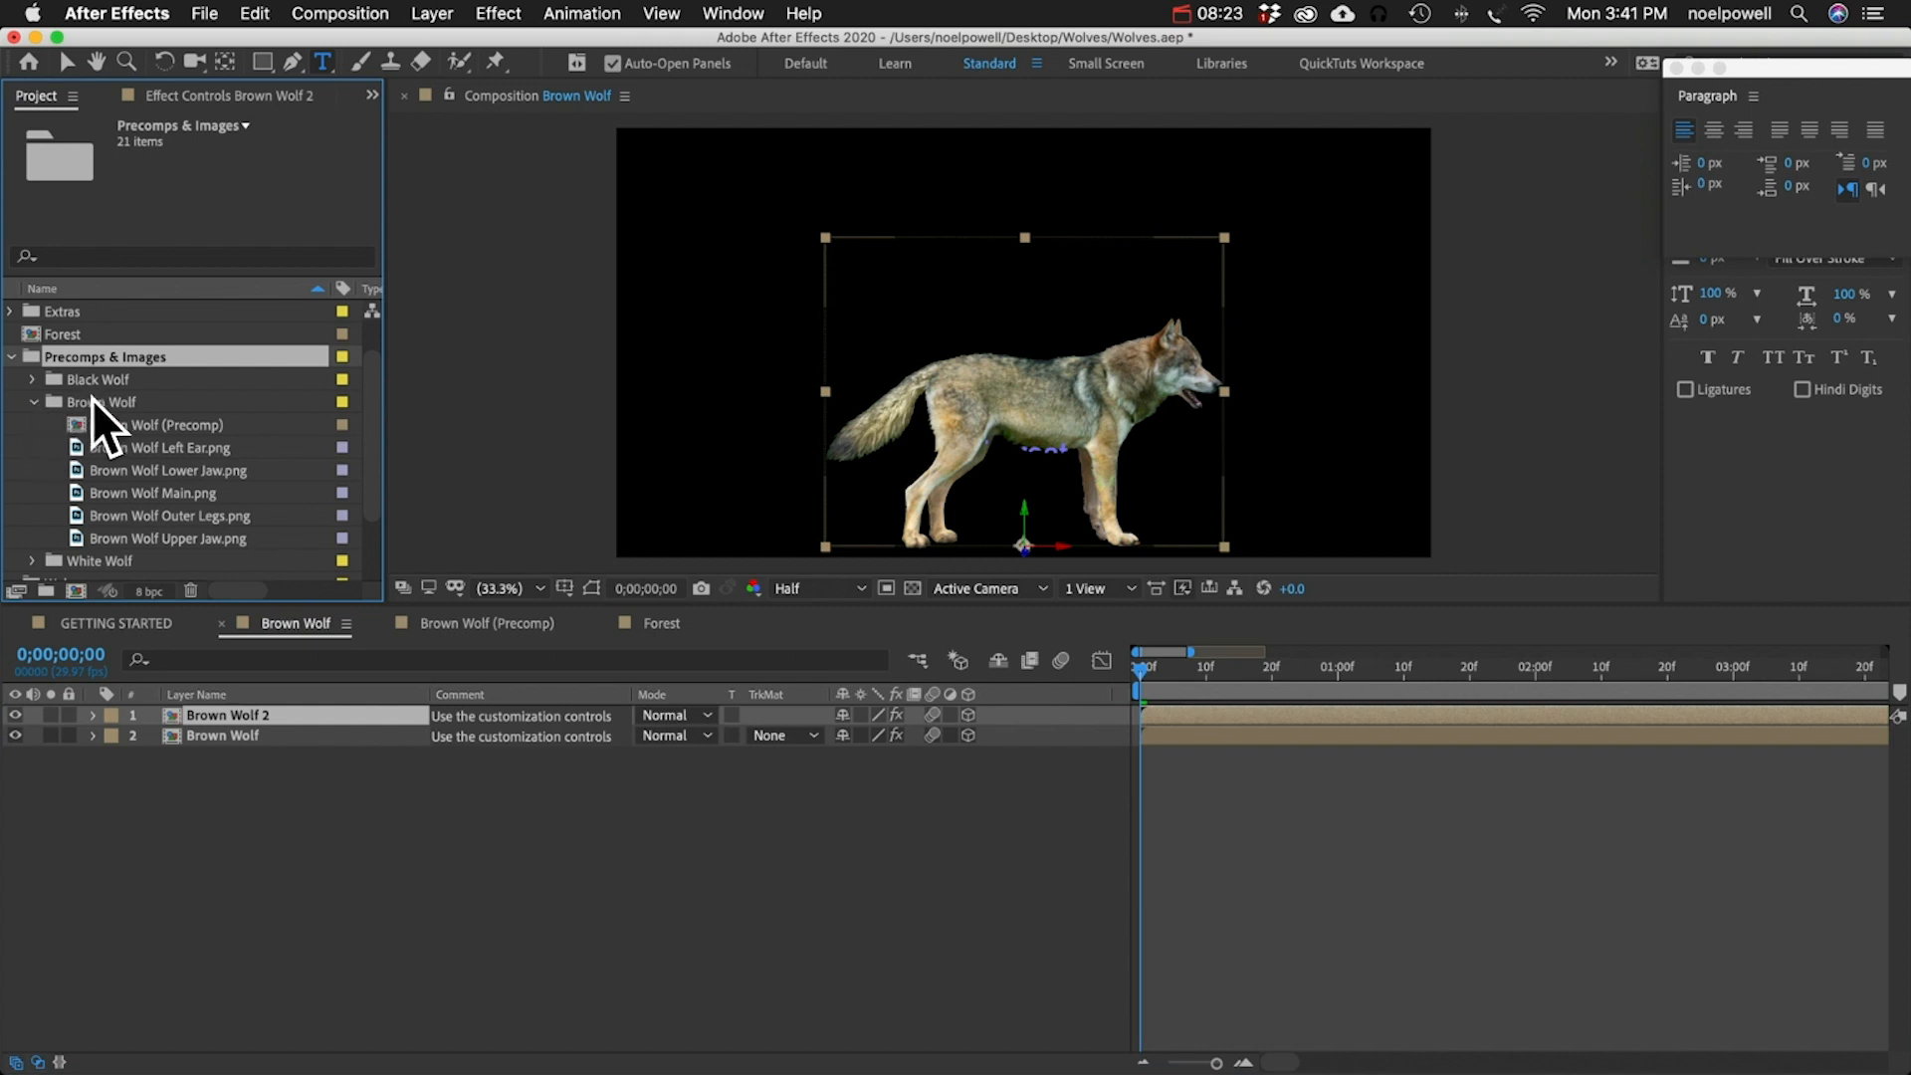
{"action": "left_click", "coordinate": [94, 400]}
{"action": "left_click", "coordinate": [142, 424]}
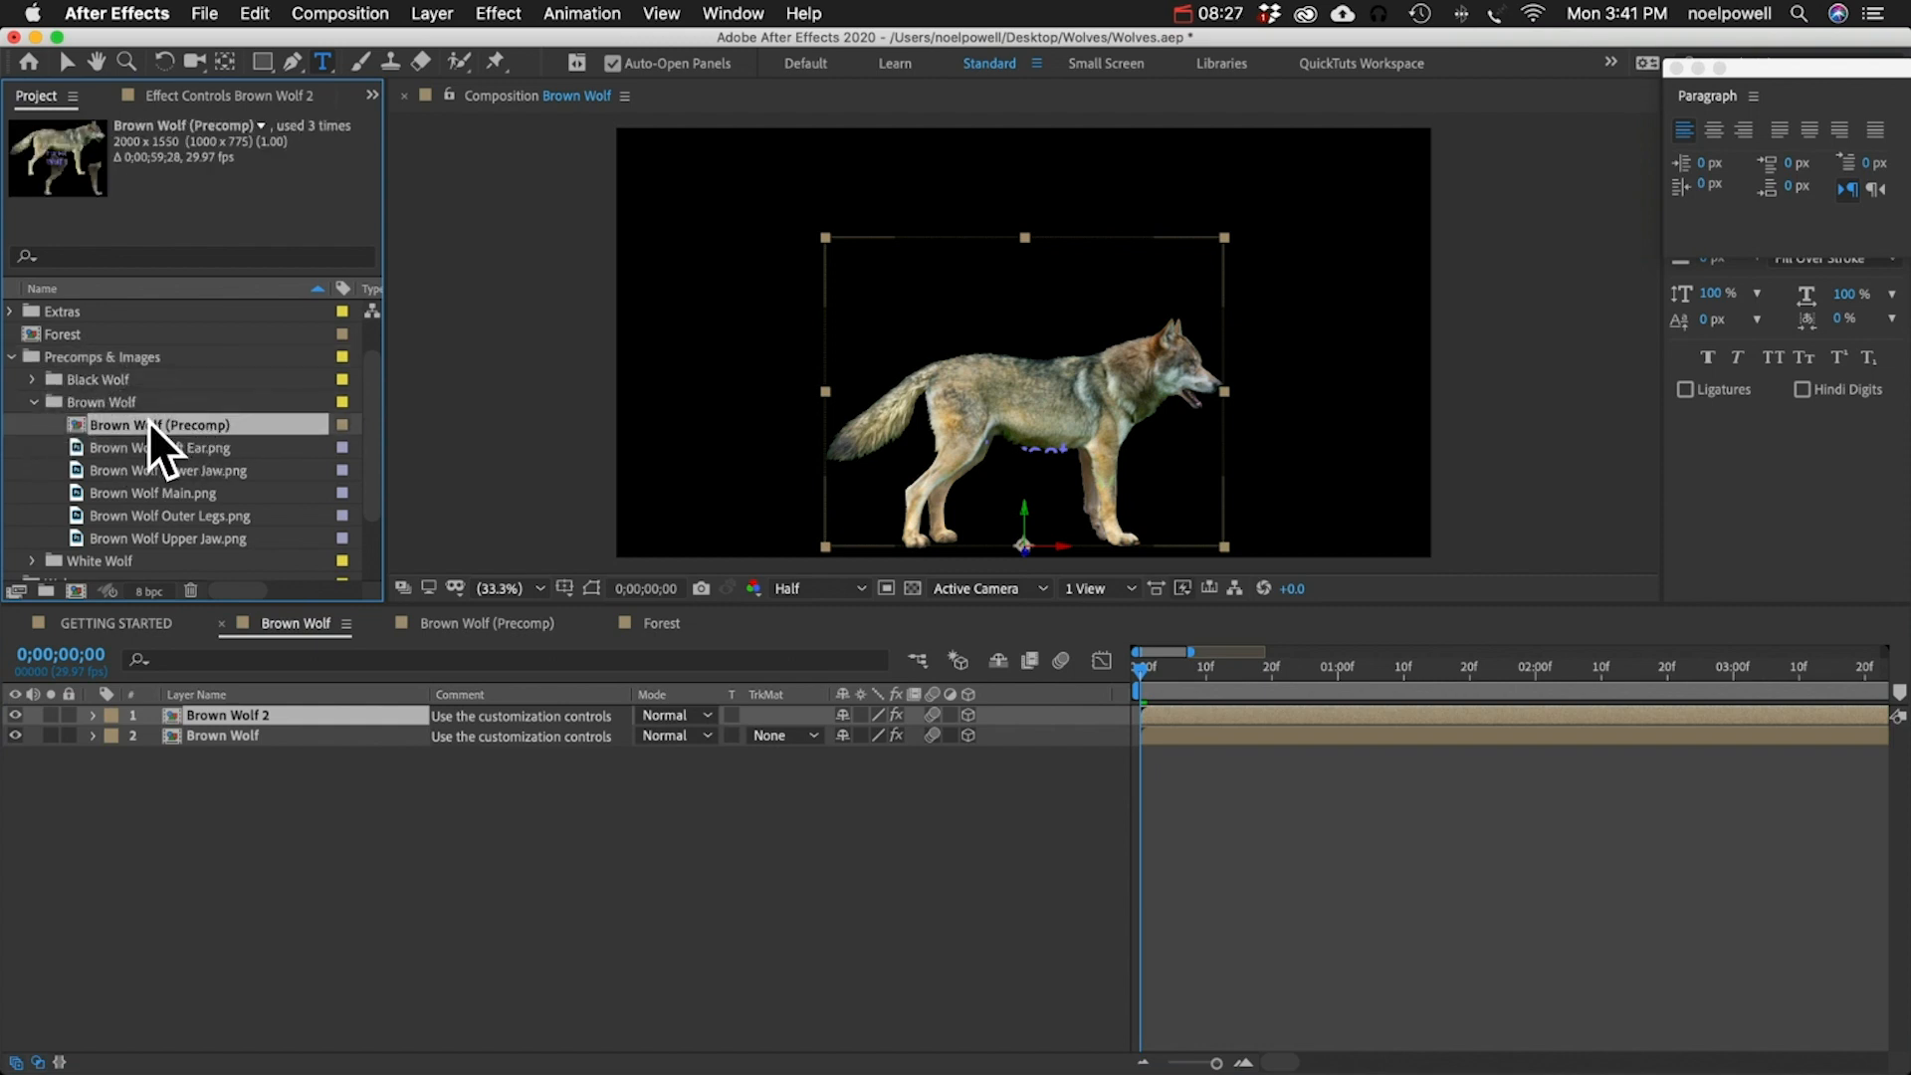
{"action": "key", "text": "super+d"}
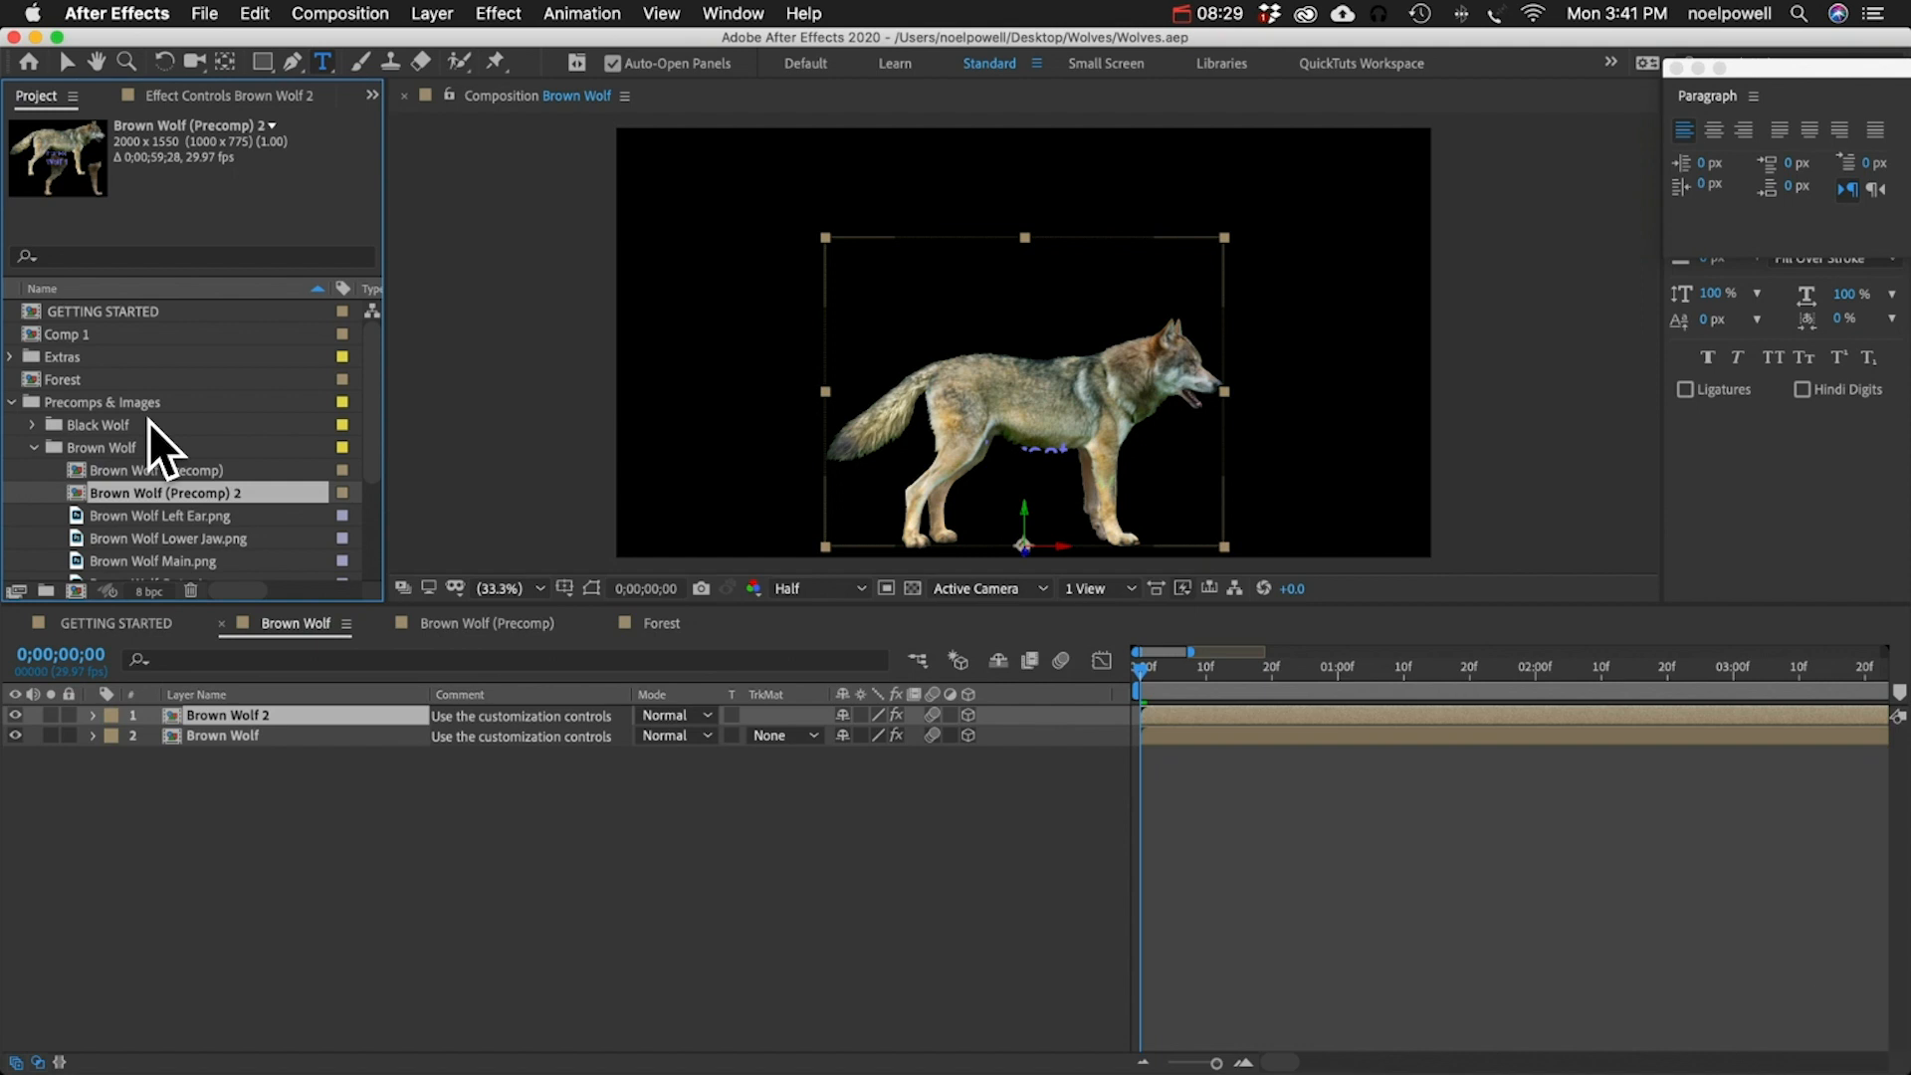
{"action": "scroll", "coordinate": [147, 421], "scroll_direction": "down", "scroll_amount": 3}
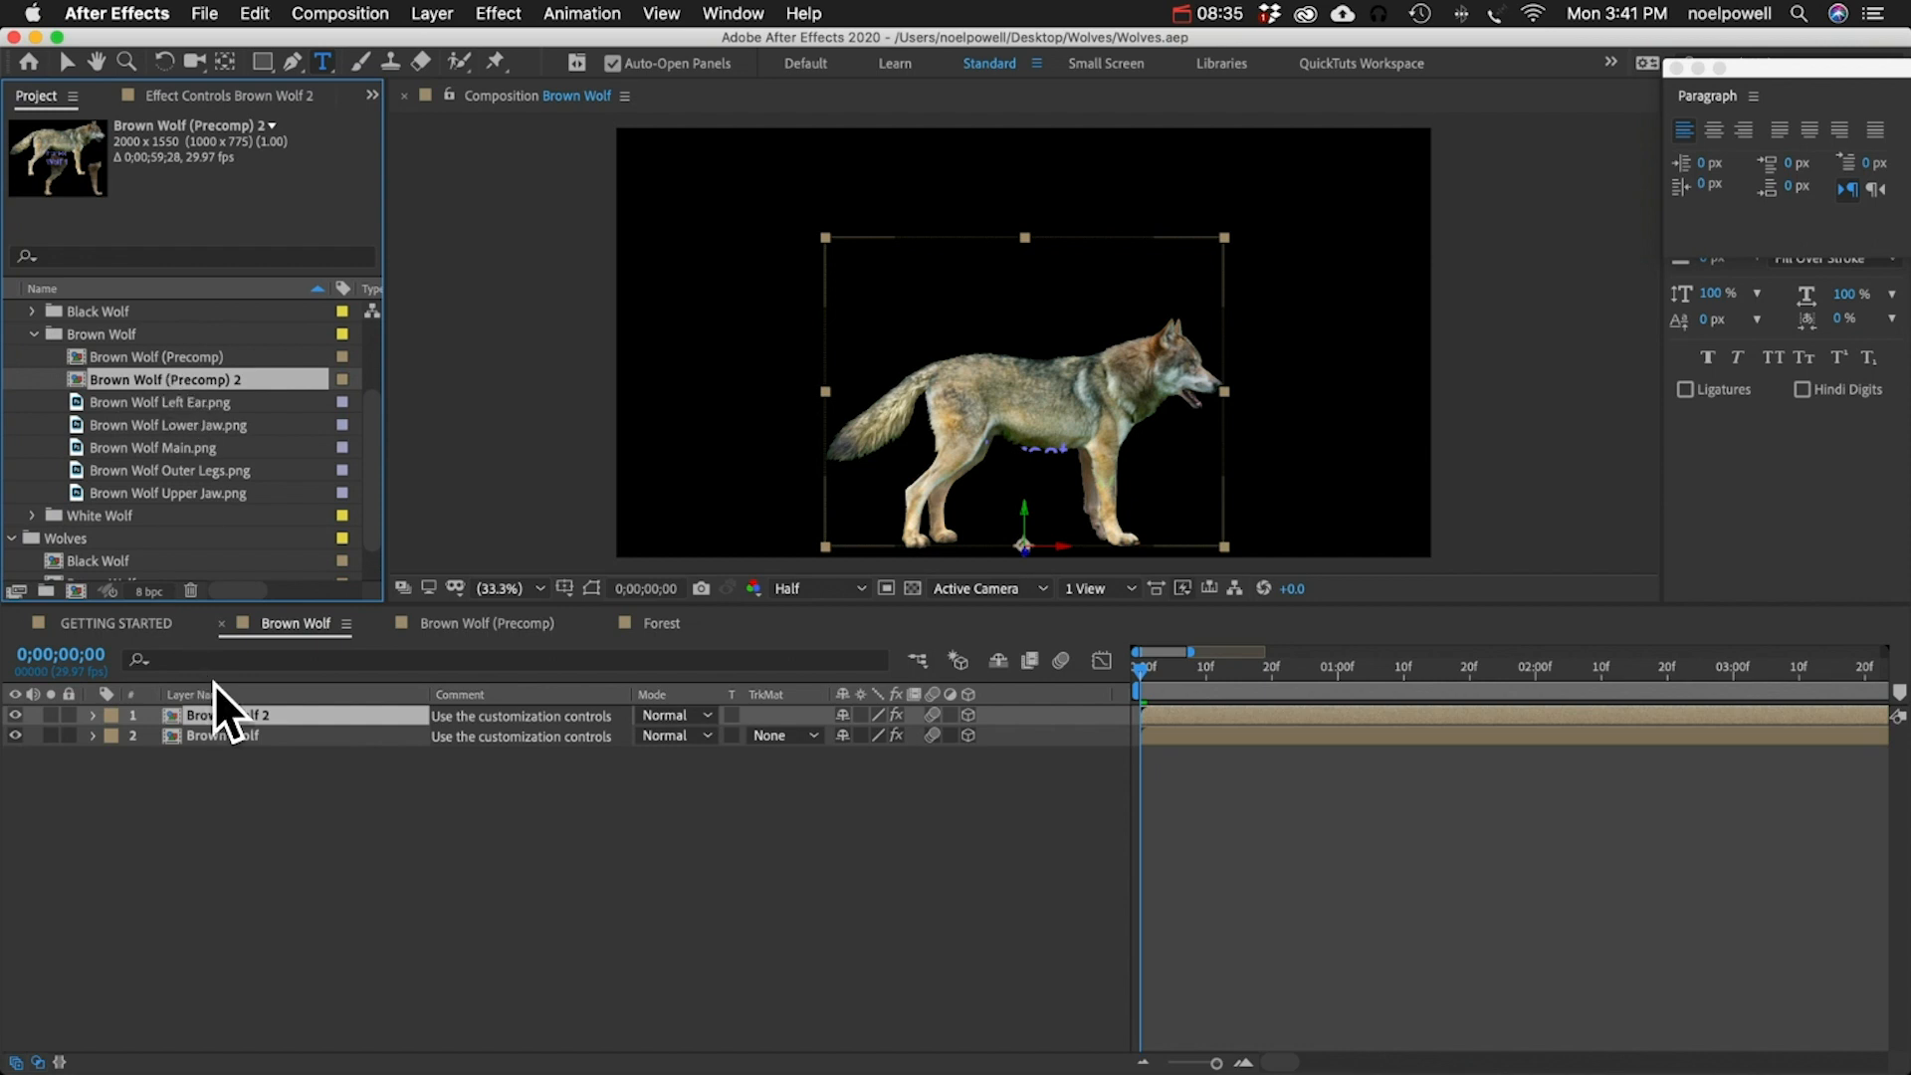
- Replace the source of the Brown Wolf 2 layer with Brown Wolf (Precomp) 2
{"action": "left_click", "coordinate": [263, 714]}
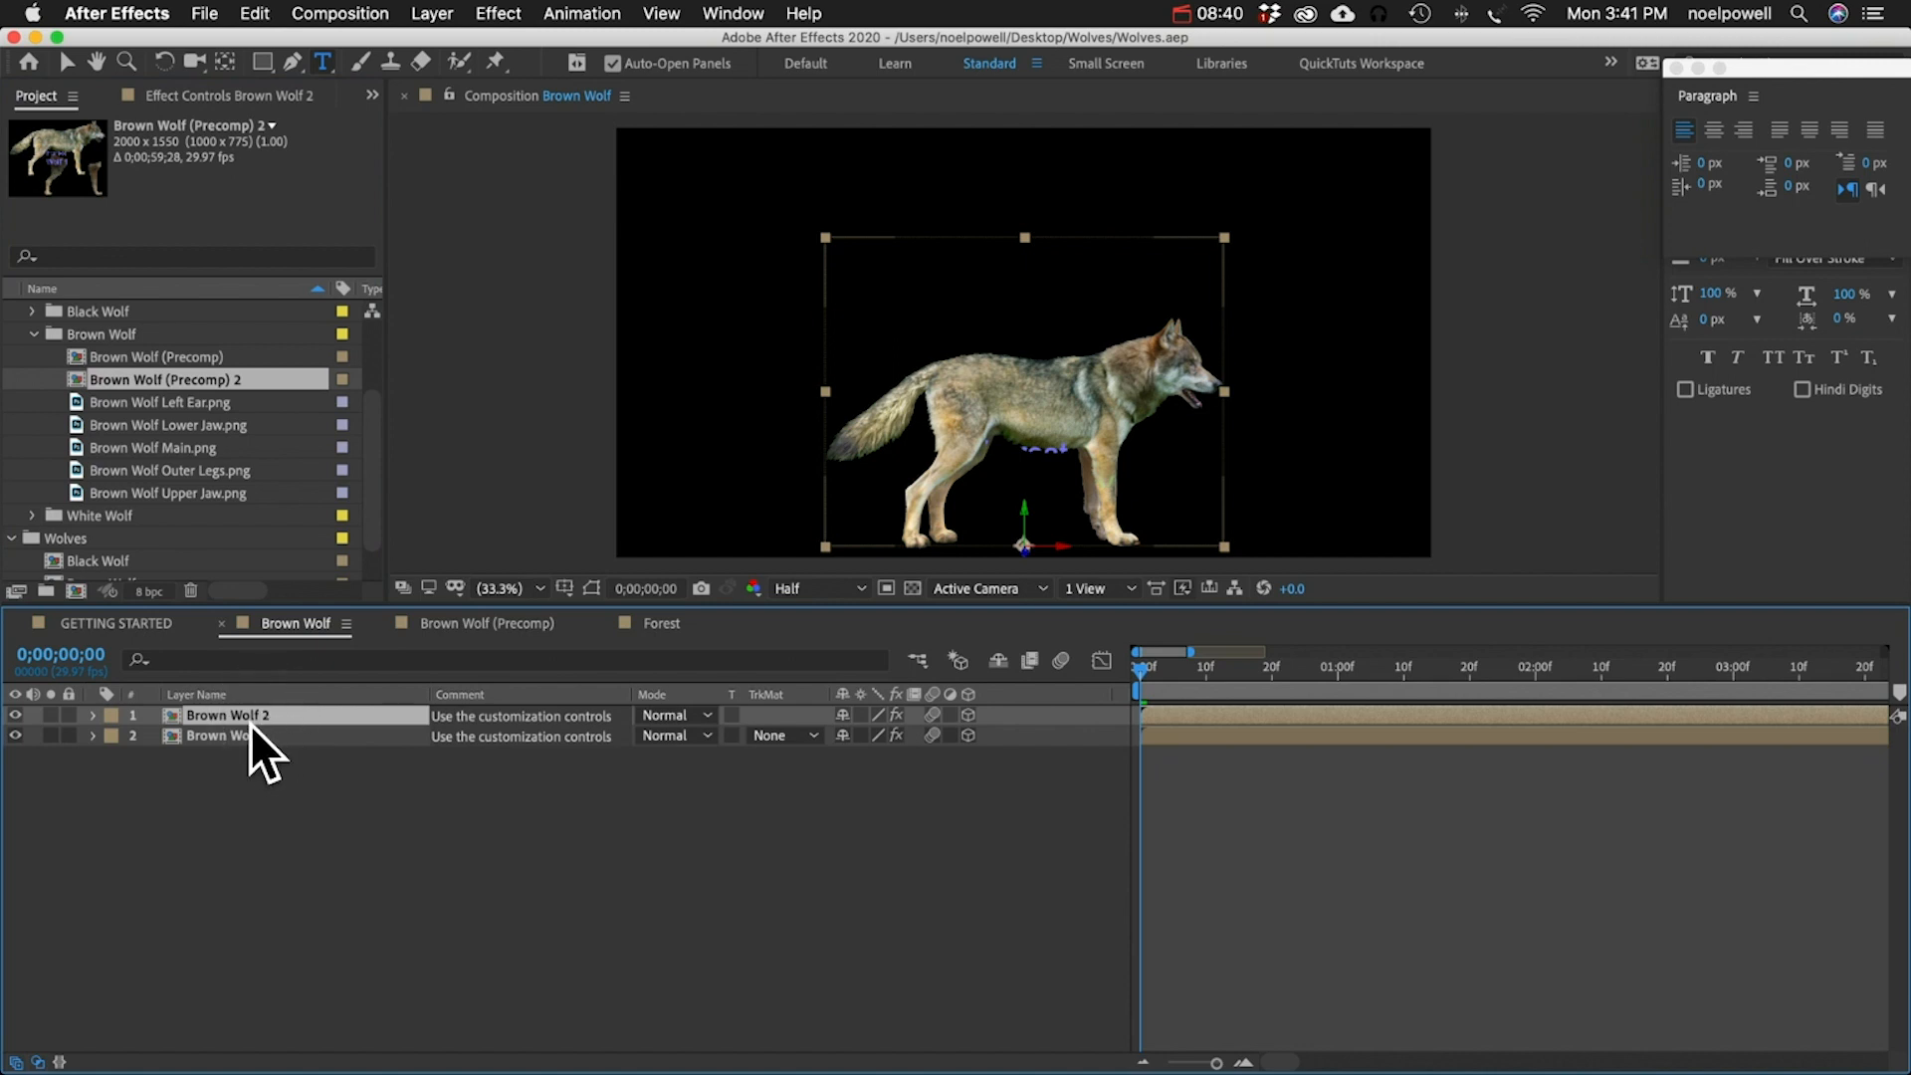
{"action": "left_click", "coordinate": [189, 374]}
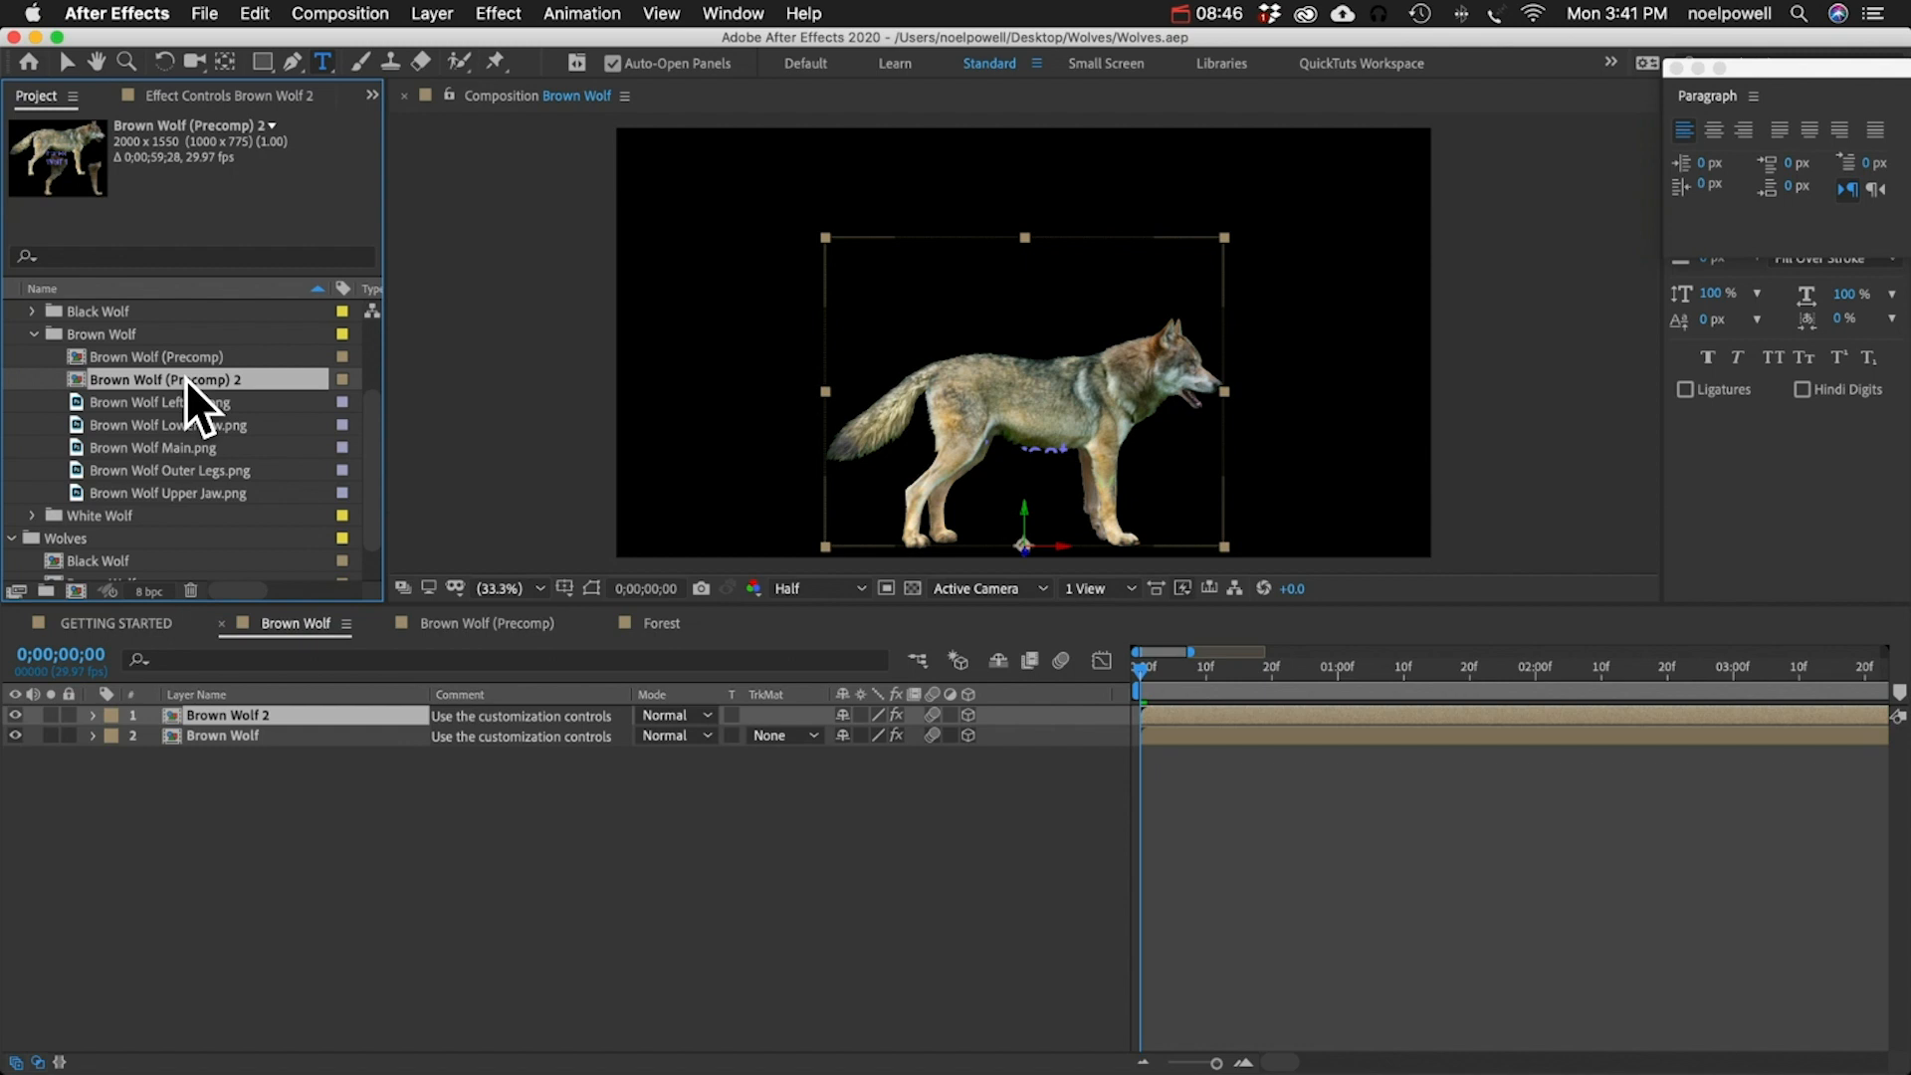
{"action": "left_click_drag", "start_coordinate": [185, 378], "coordinate": [249, 721]}
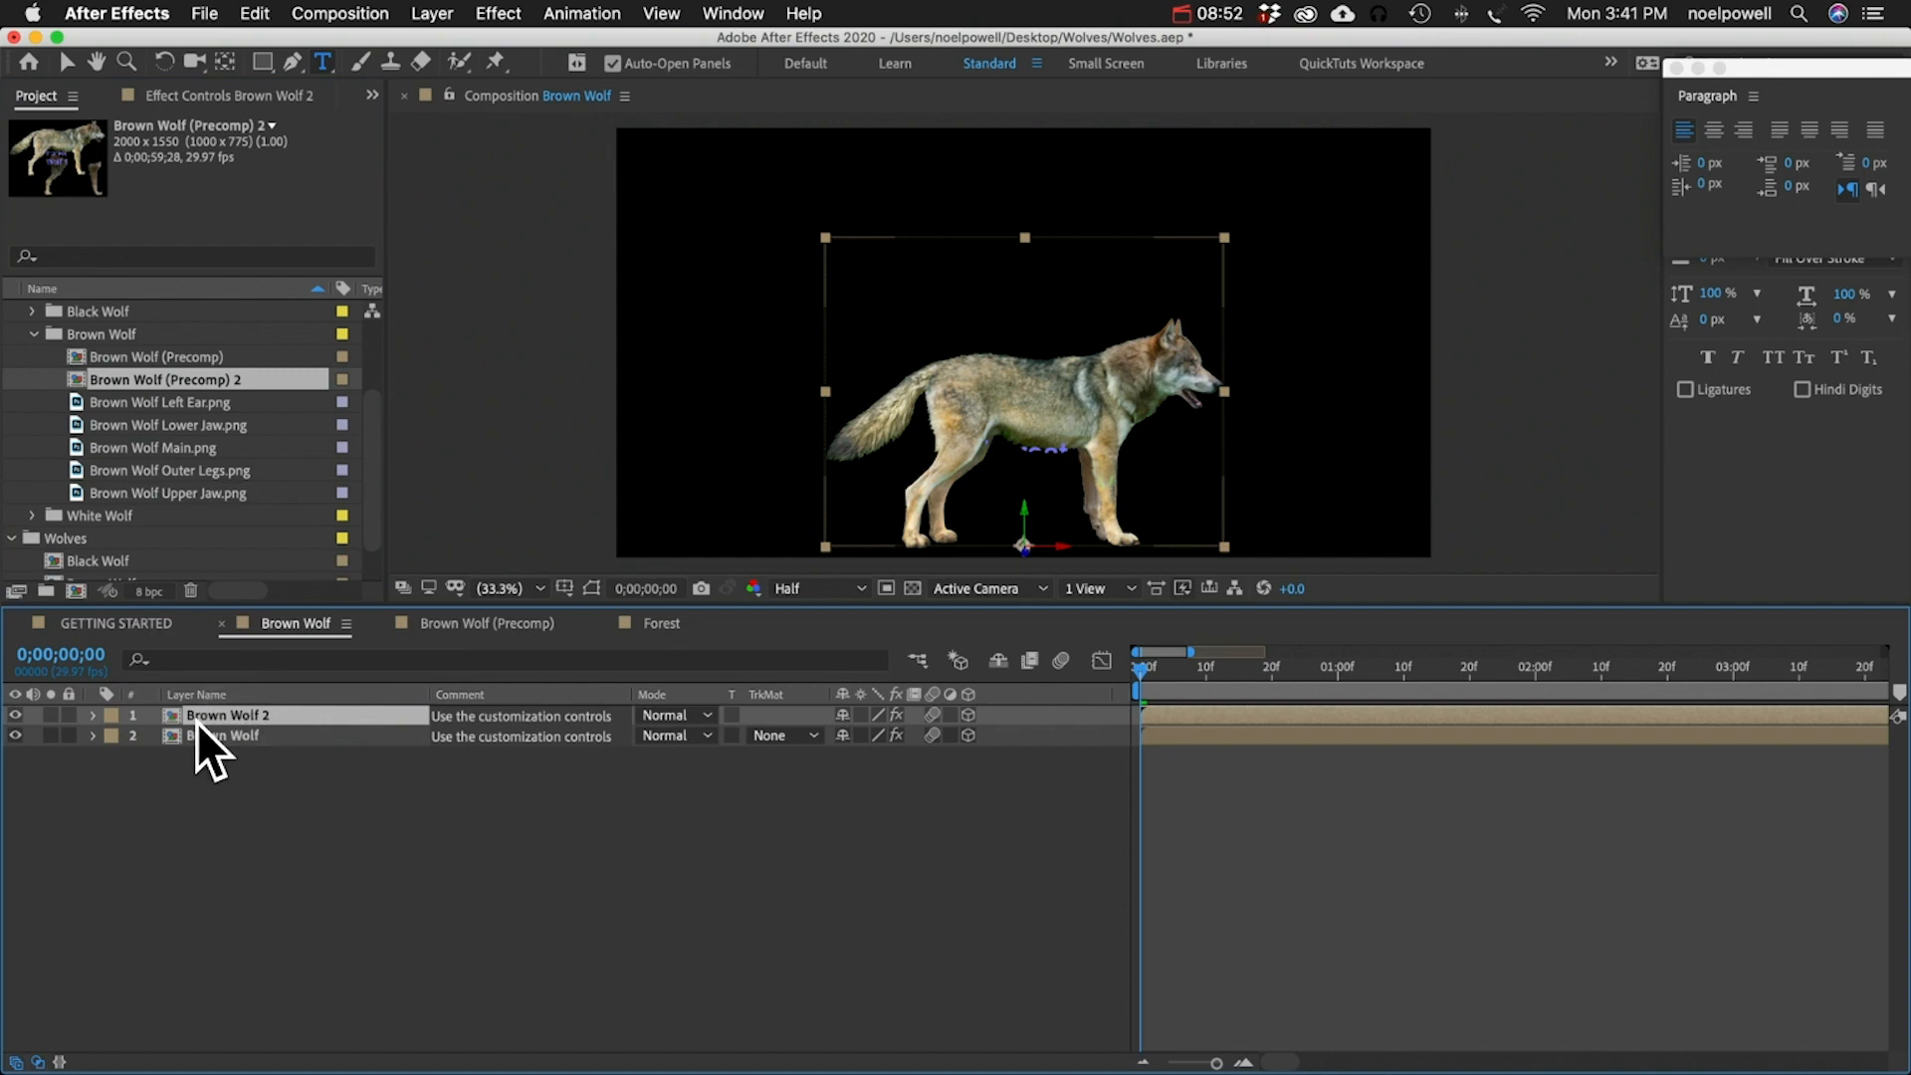
- Open Brown Wolf (Precomp) 2 and hide its Target Comp Name and Target Layer Name text layers
{"action": "double_click", "coordinate": [193, 376]}
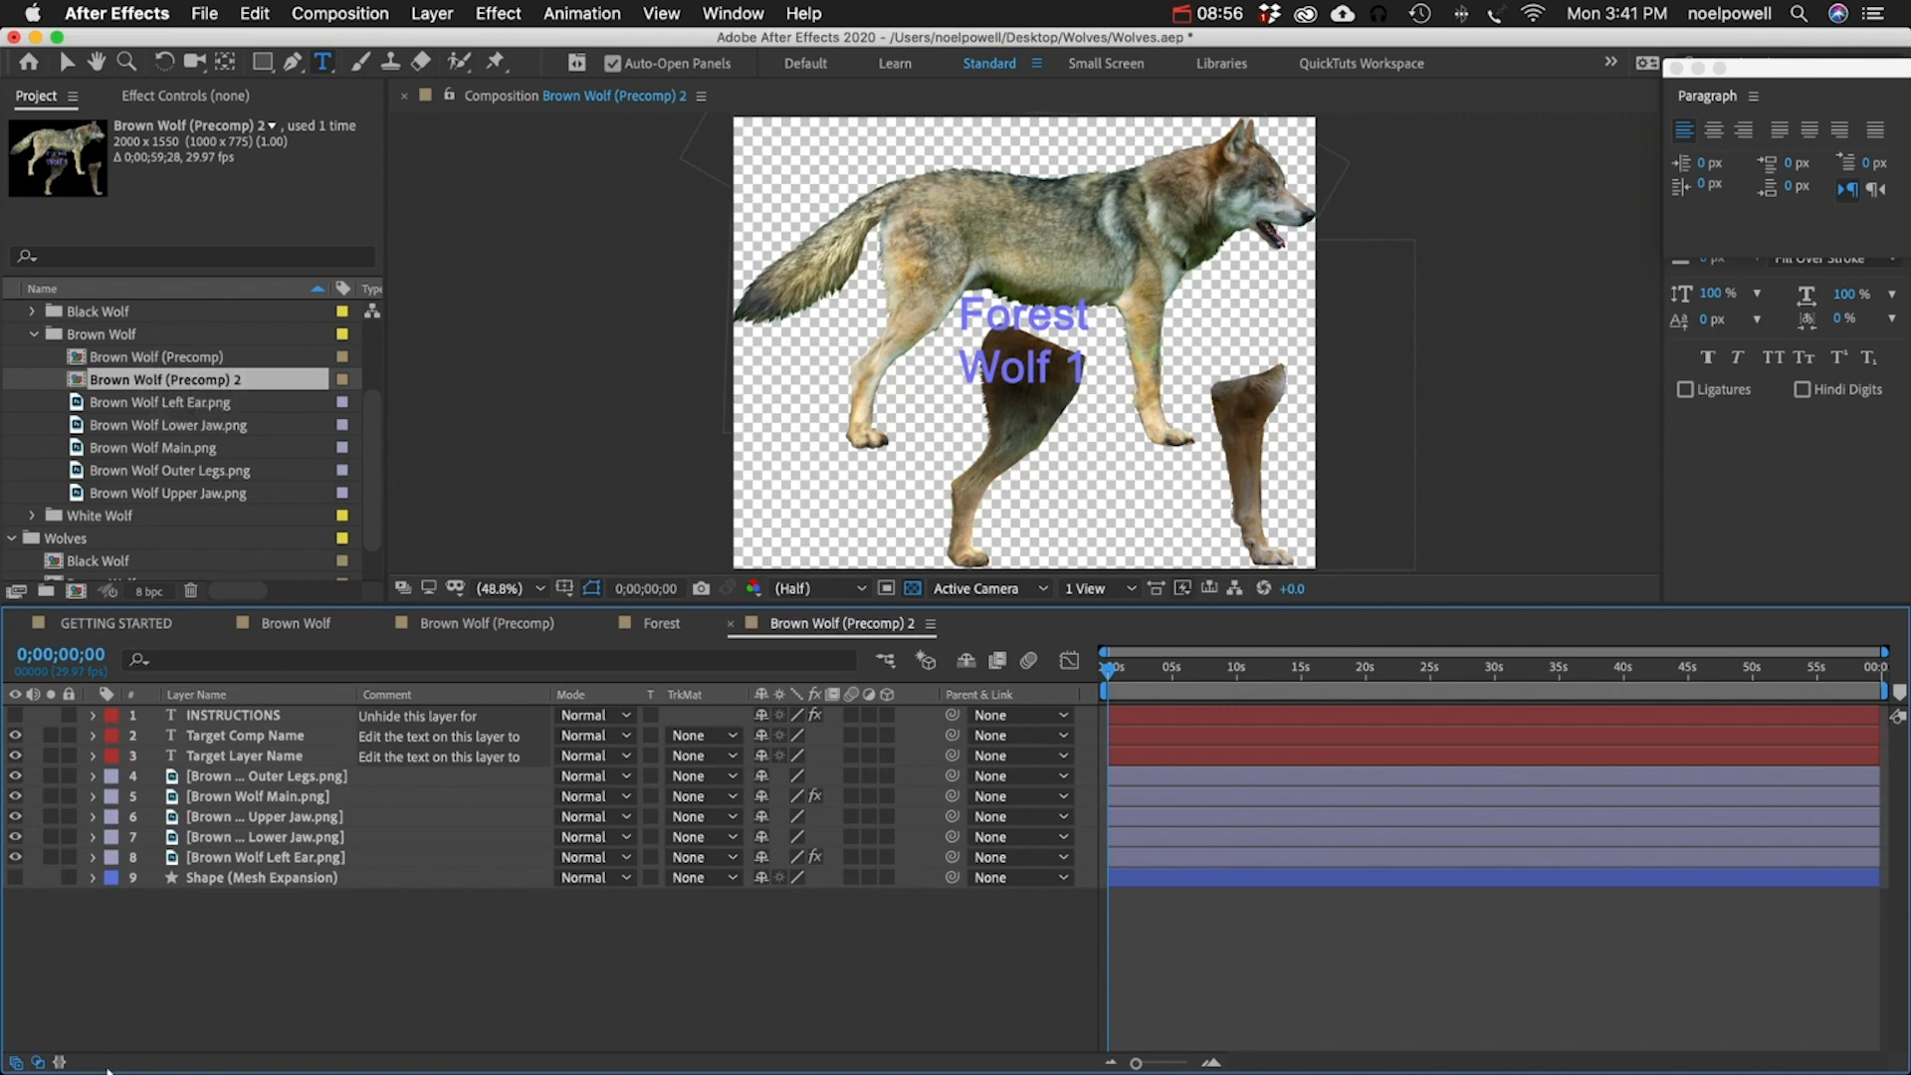
{"action": "left_click", "coordinate": [284, 754]}
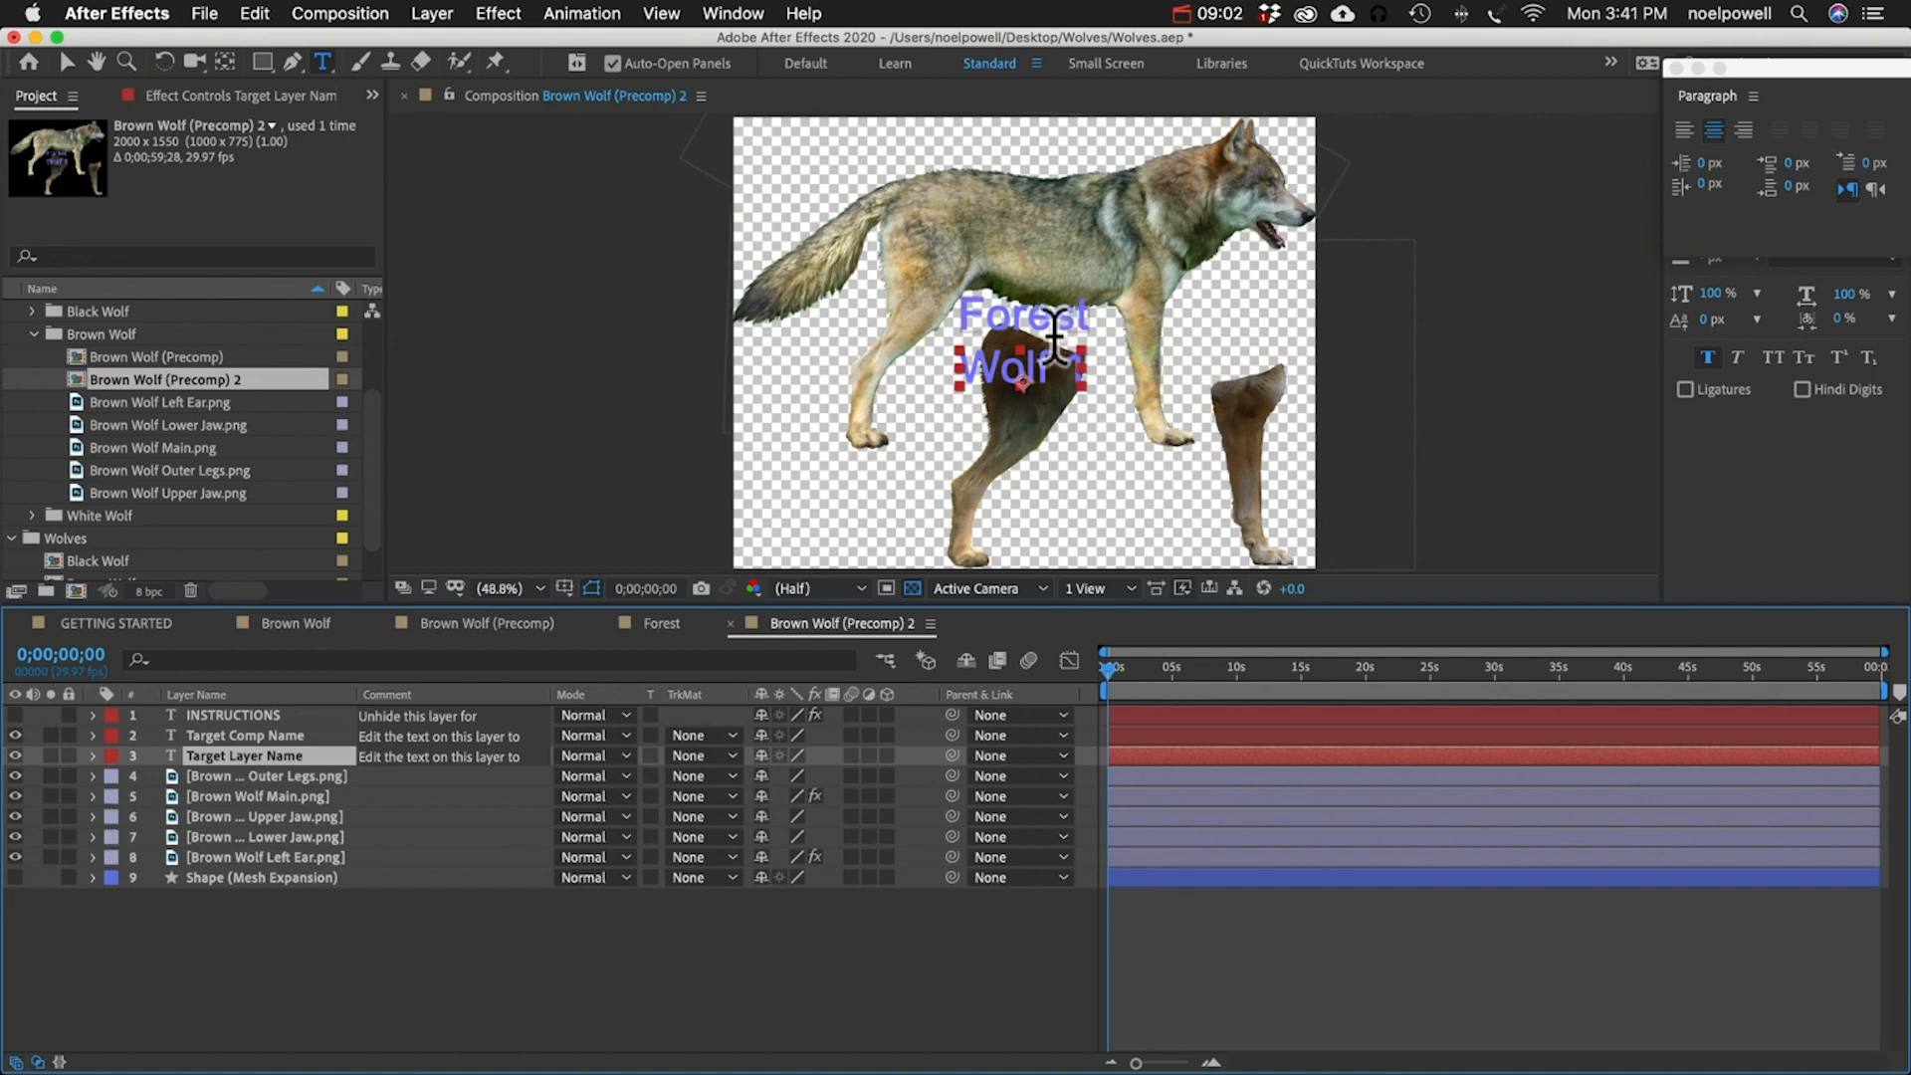
{"action": "left_click", "coordinate": [16, 754]}
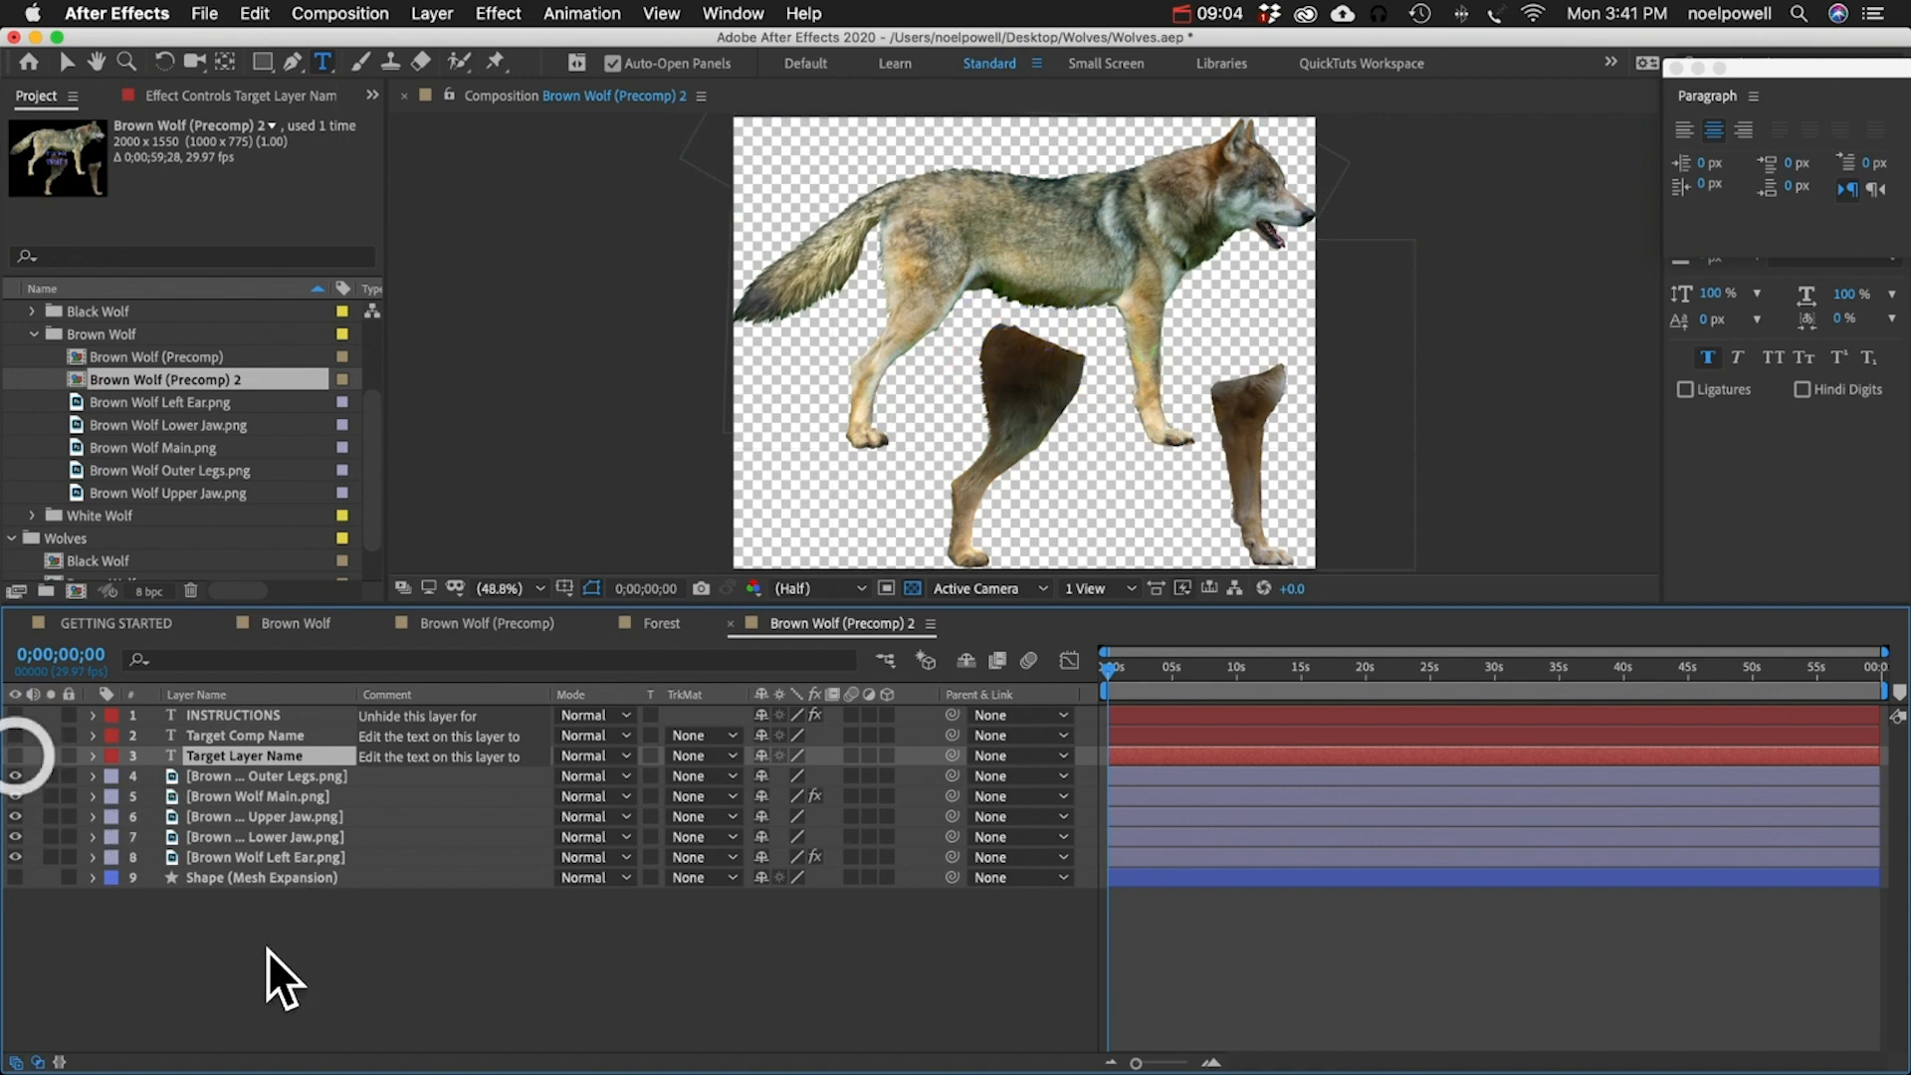
{"action": "left_click", "coordinate": [277, 931]}
{"action": "key", "text": "super+w"}
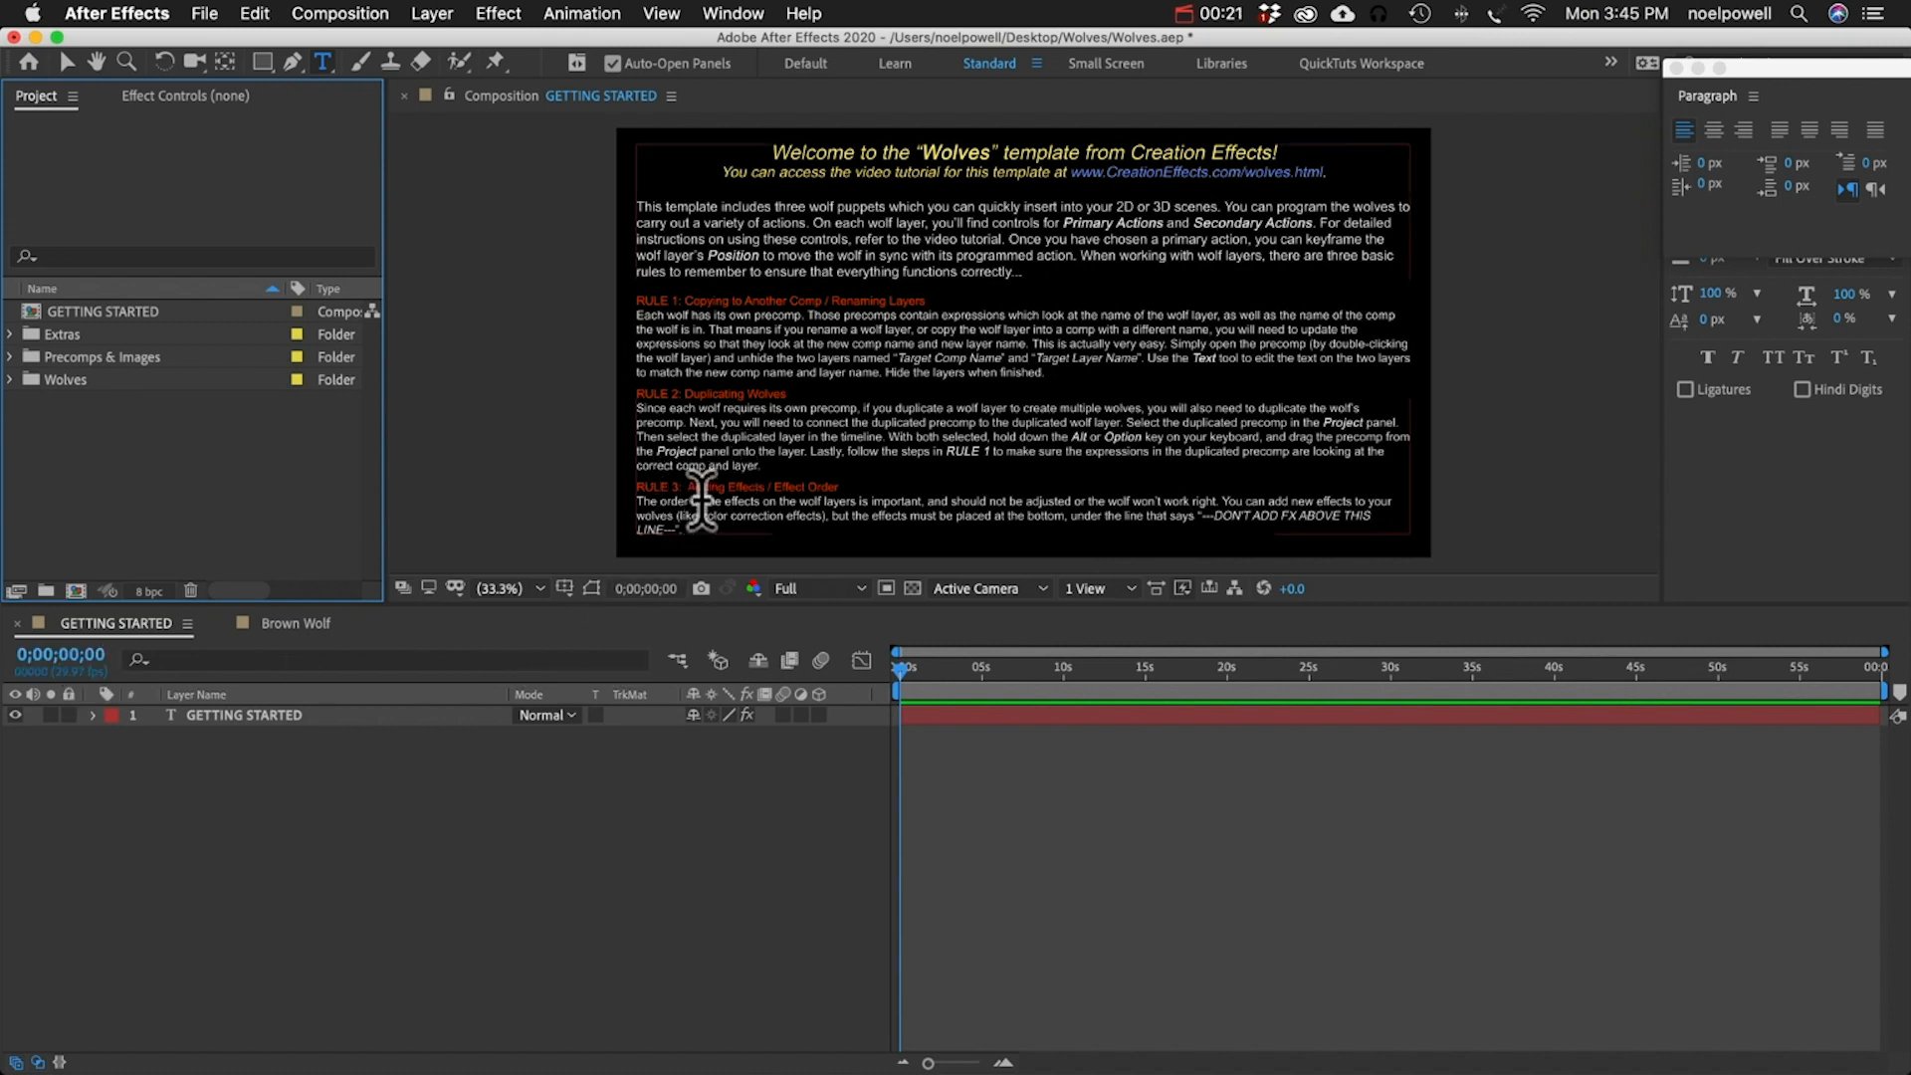
- Switch to the Brown Wolf comp and examine the wolf layer's effect order down to the DON'T ADD FX ABOVE THIS LINE control
{"action": "left_click", "coordinate": [295, 623]}
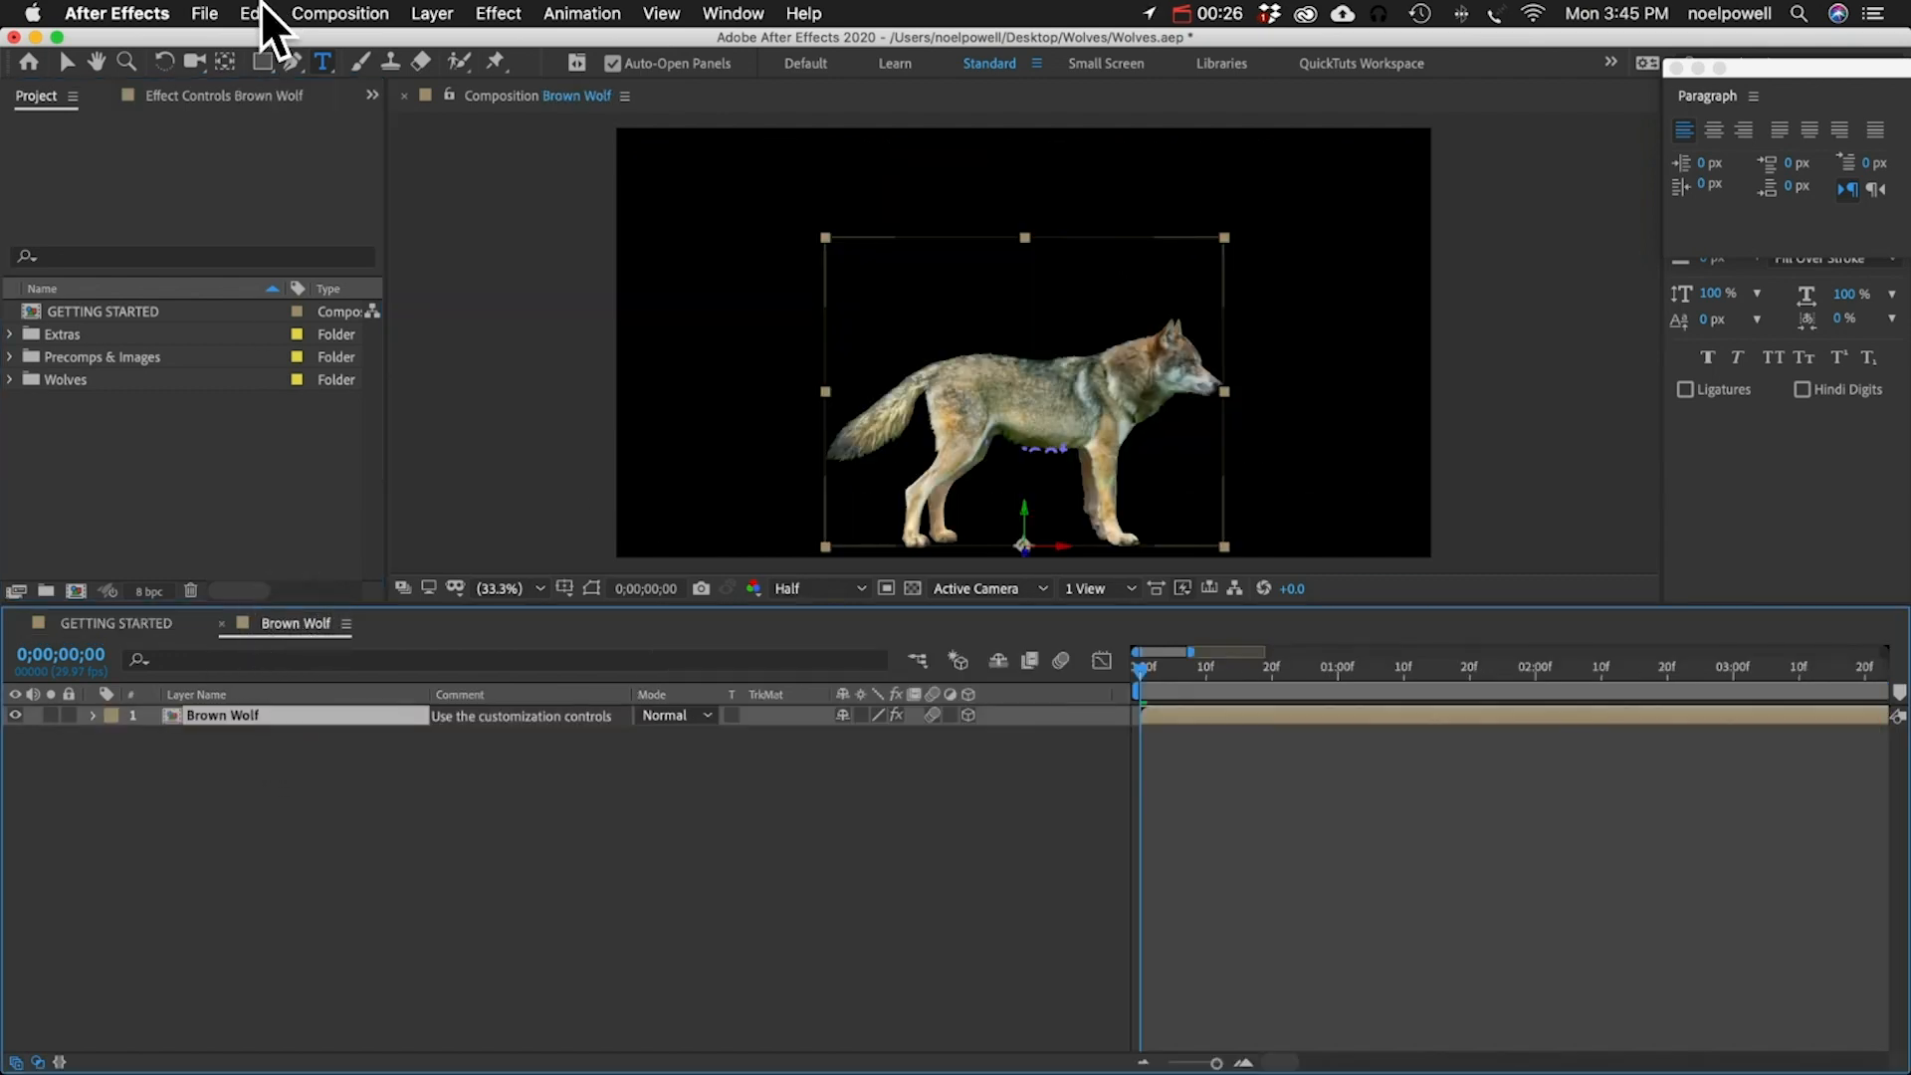
{"action": "key", "text": "e"}
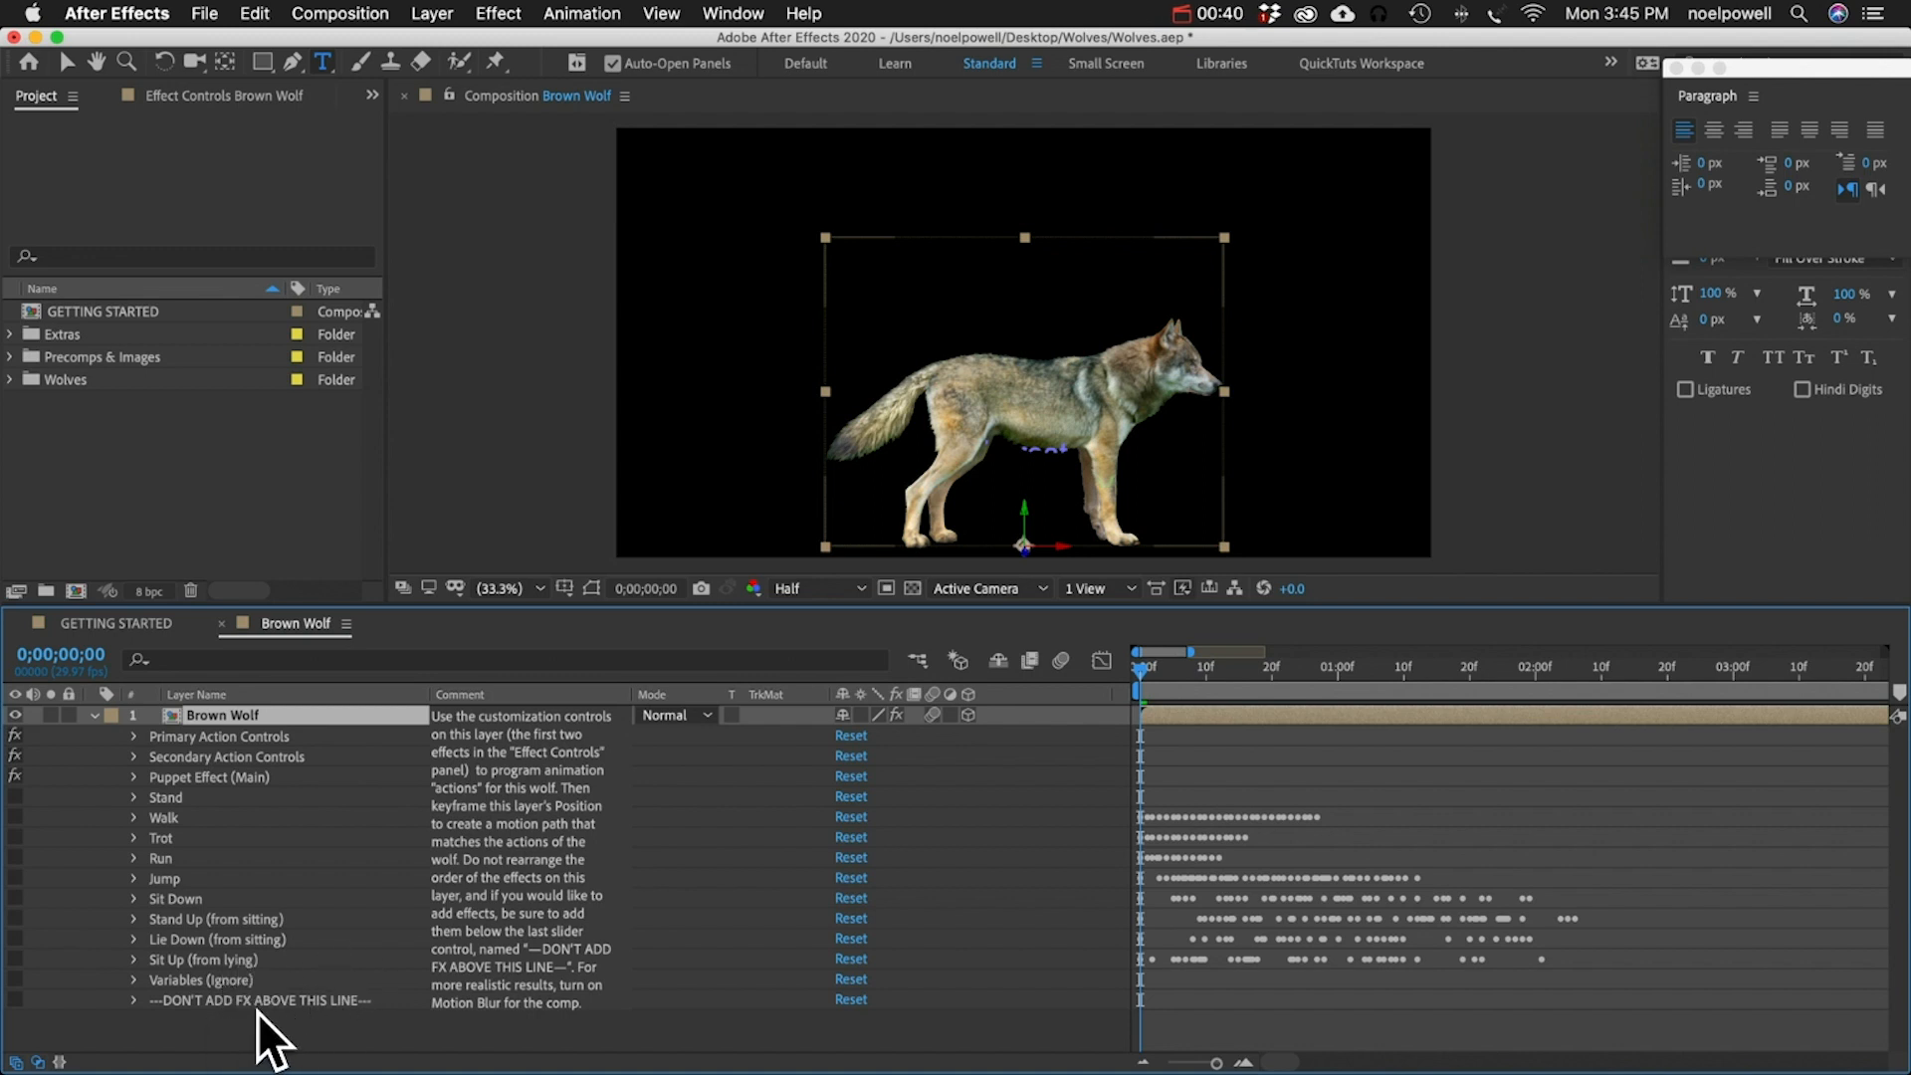
{"action": "left_click", "coordinate": [229, 1001]}
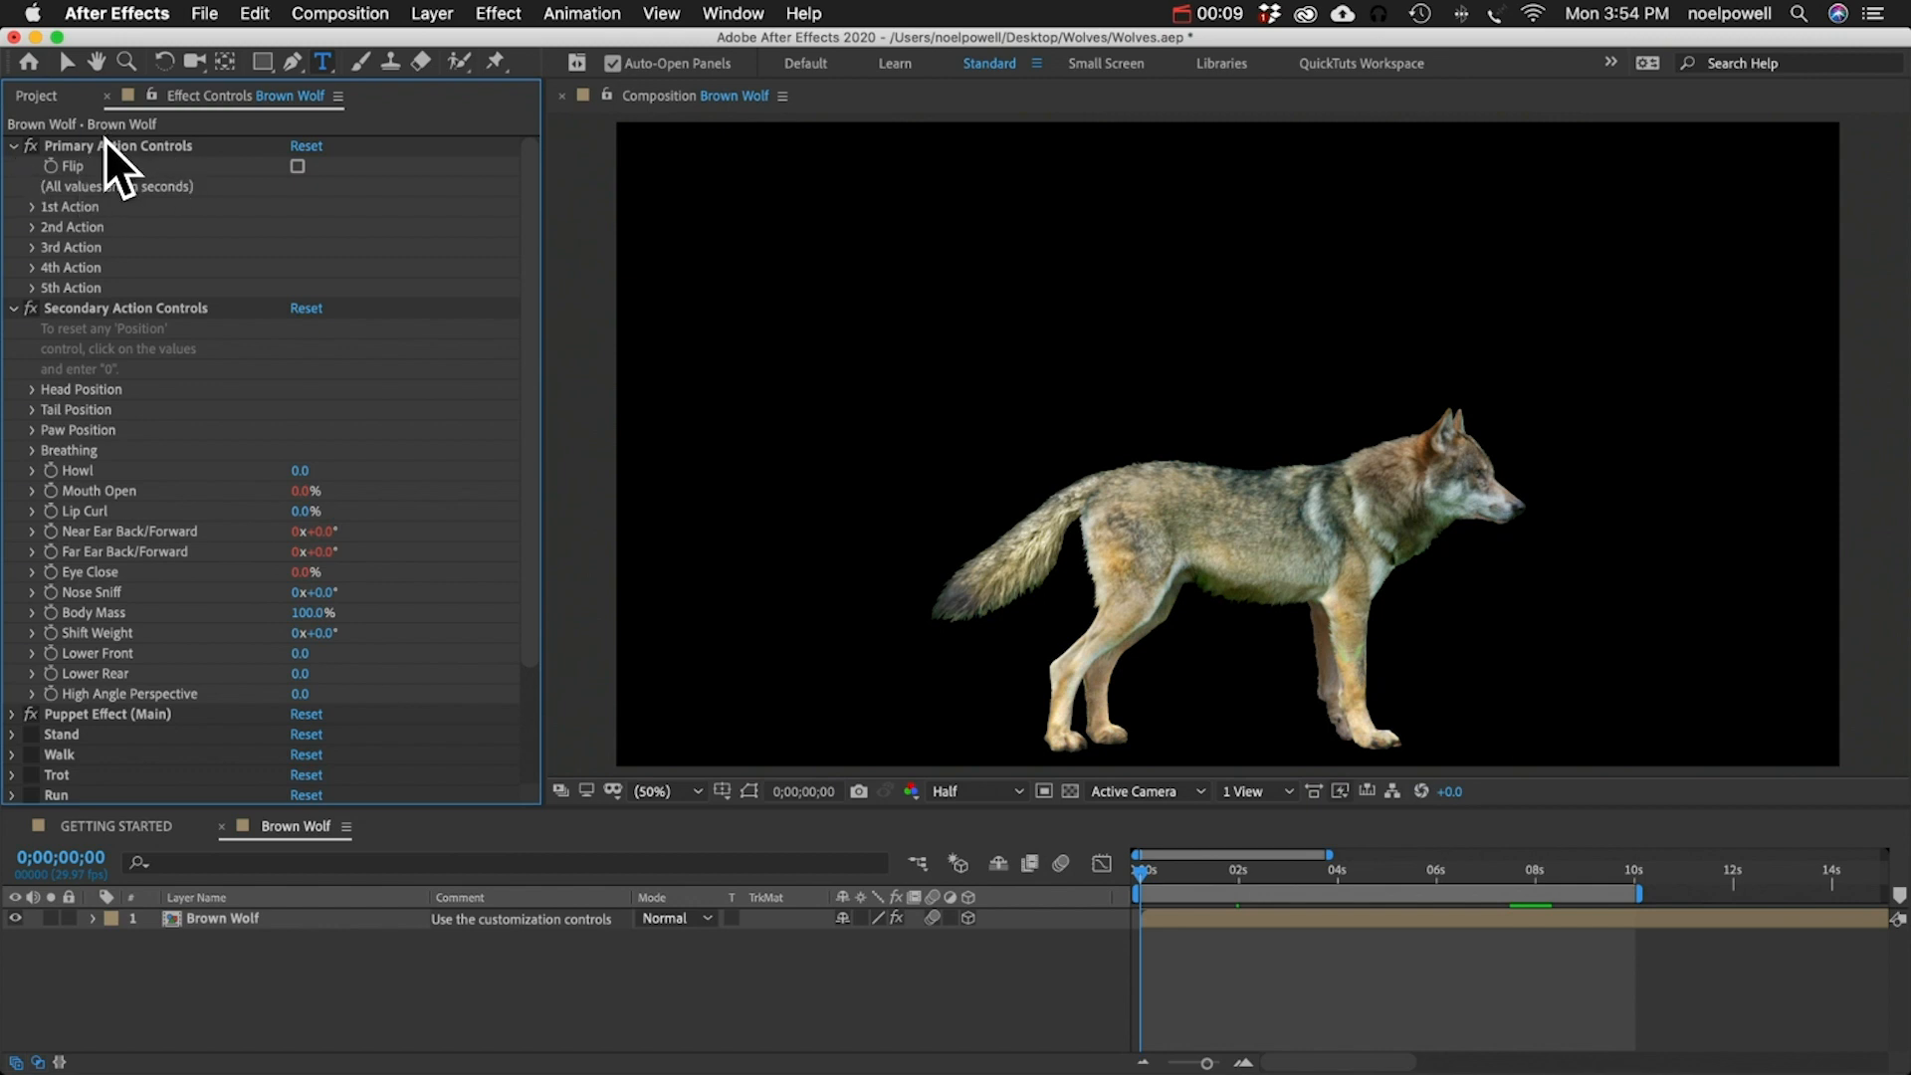
- Turn the wolf's Flip option on in Primary Action Controls, and switch it back off
{"action": "left_click", "coordinate": [298, 167]}
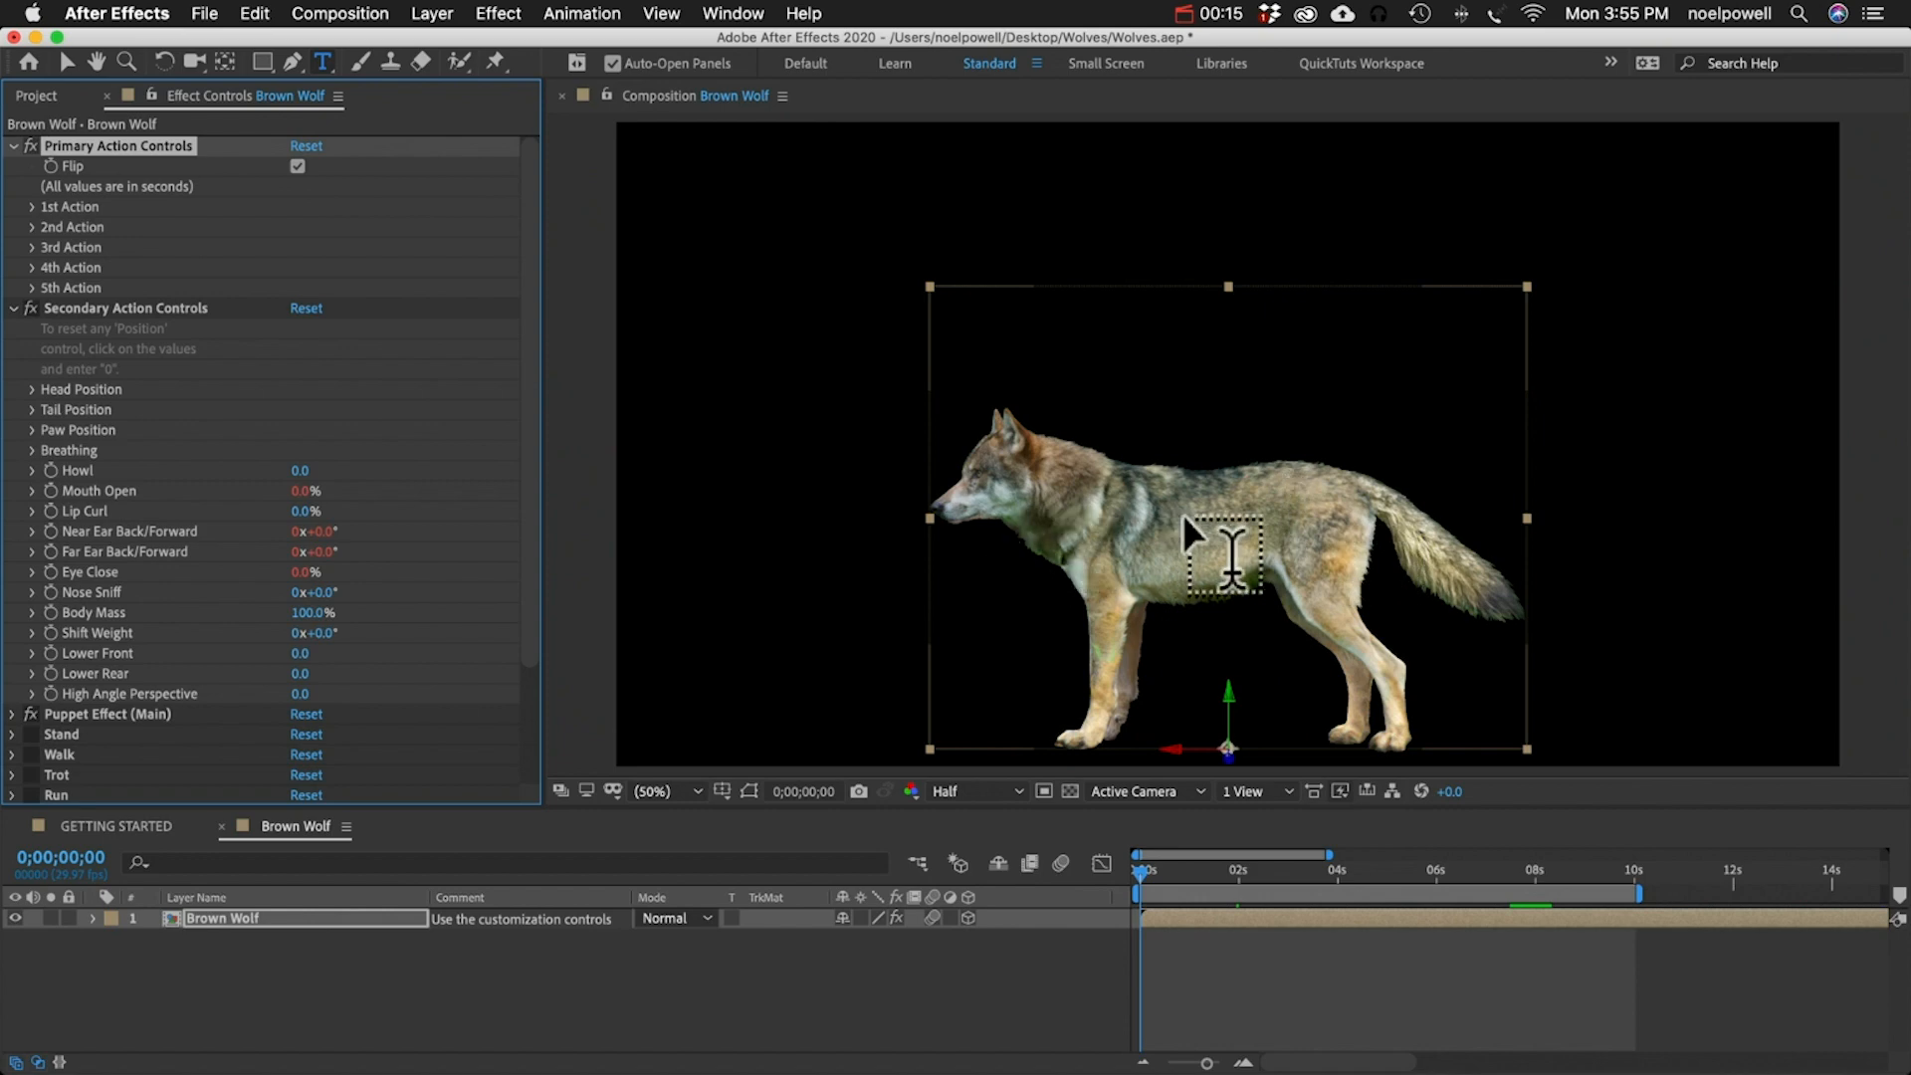
{"action": "left_click", "coordinate": [297, 168]}
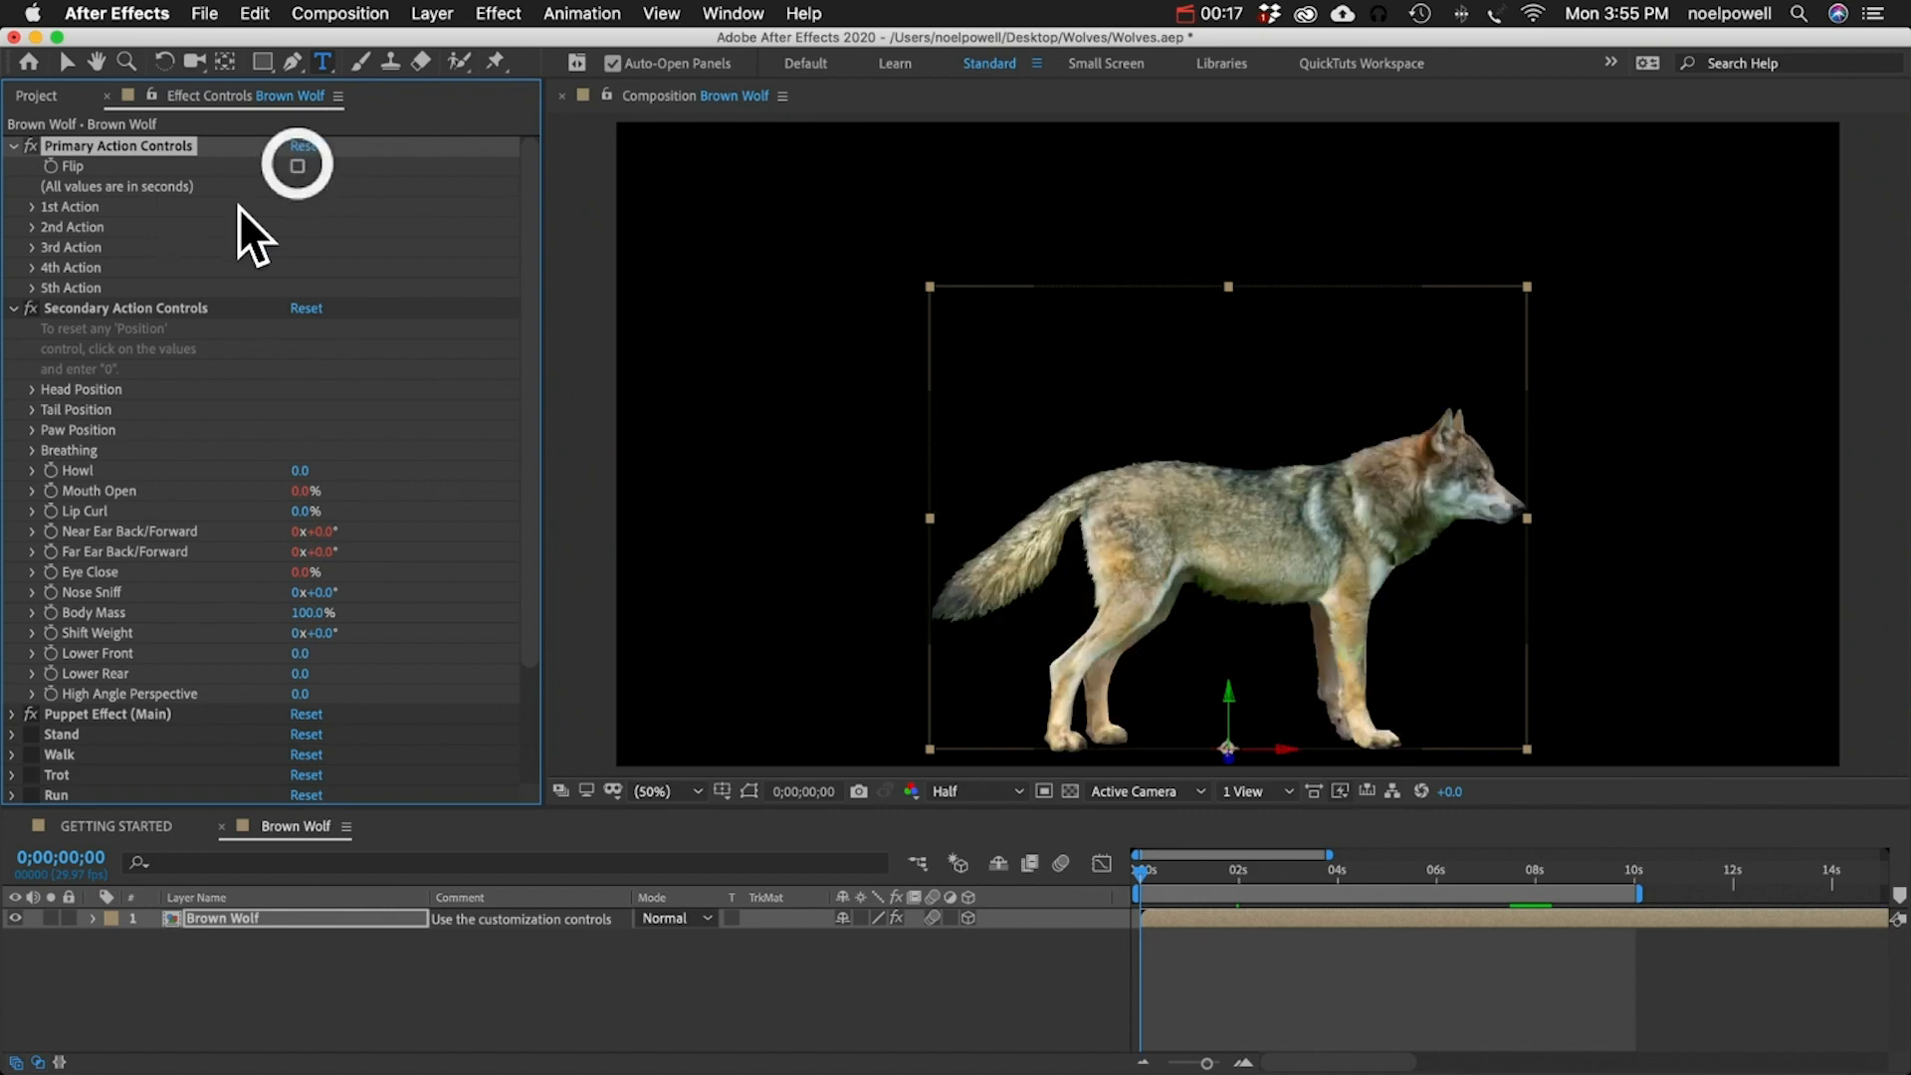
- Set the wolf's 1st Action to Walk with a duration of 2 seconds
{"action": "left_click", "coordinate": [33, 206]}
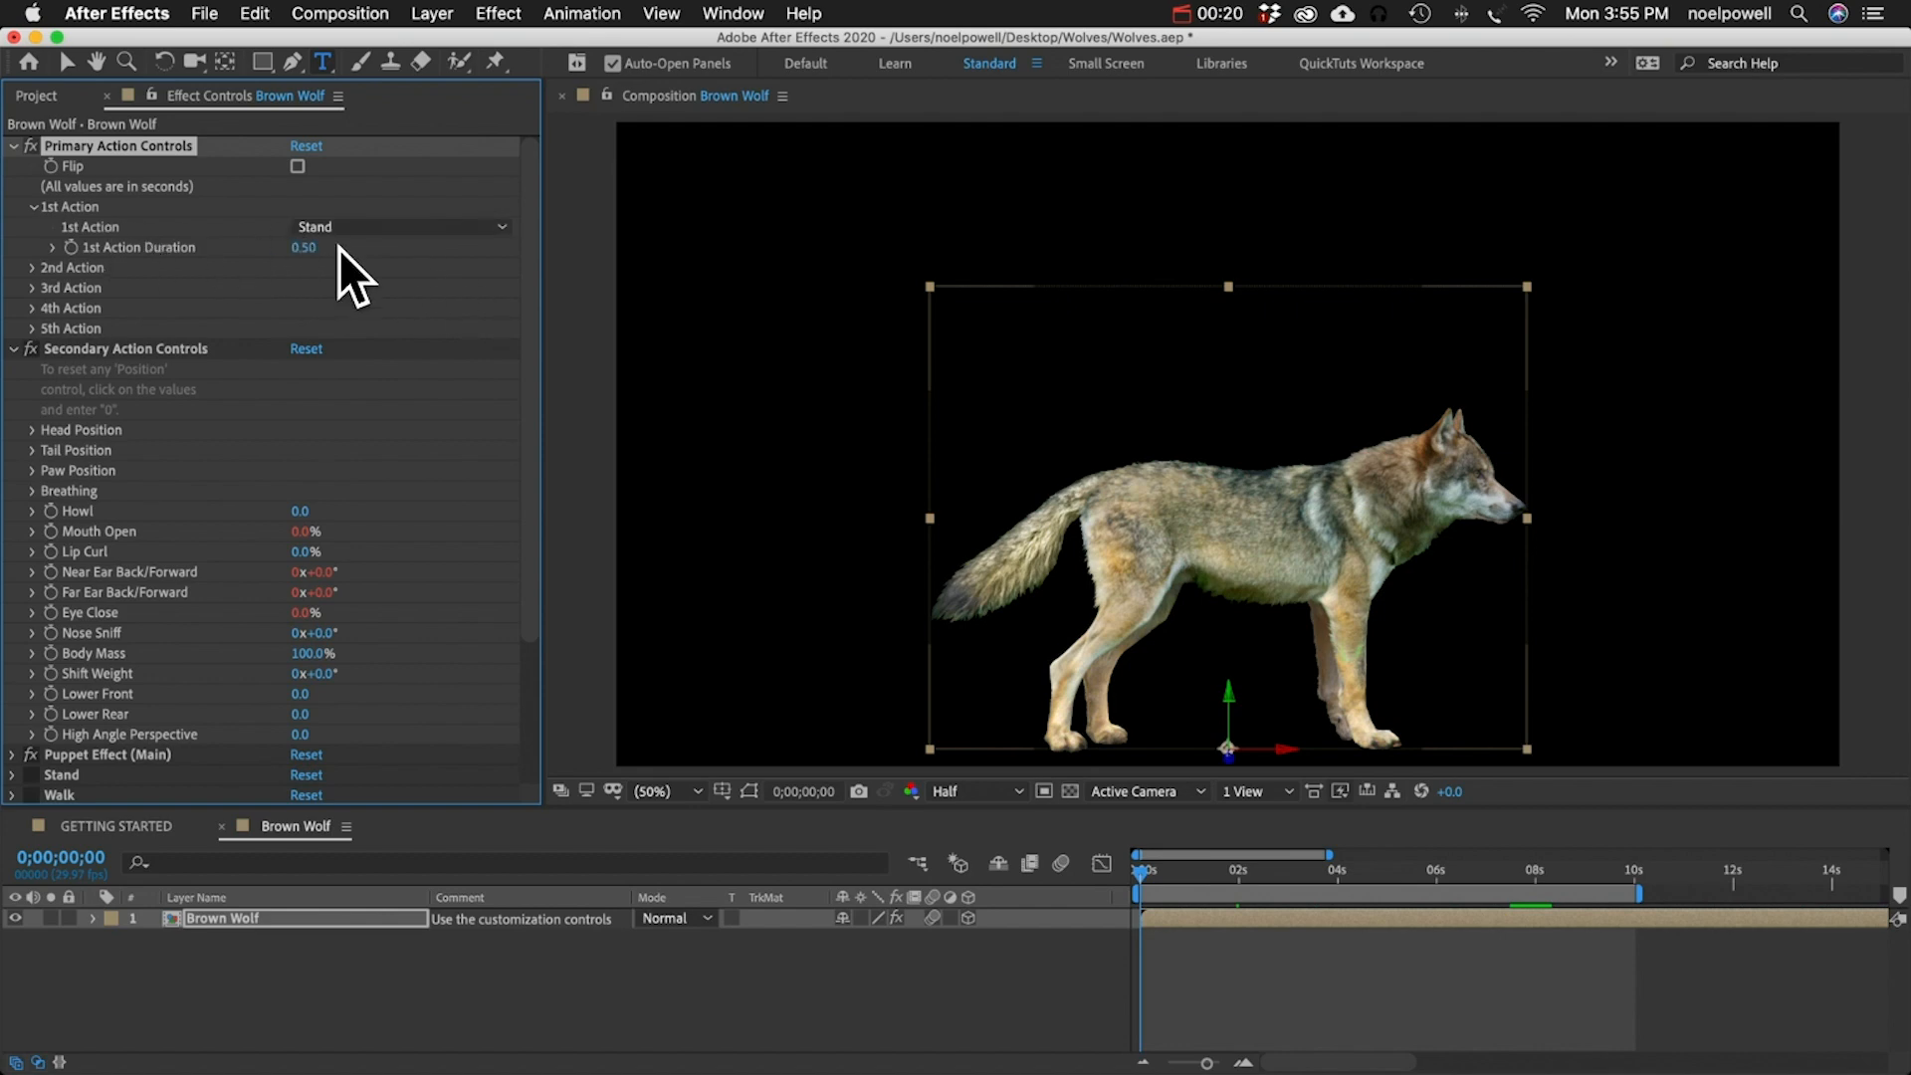
{"action": "left_click", "coordinate": [356, 227]}
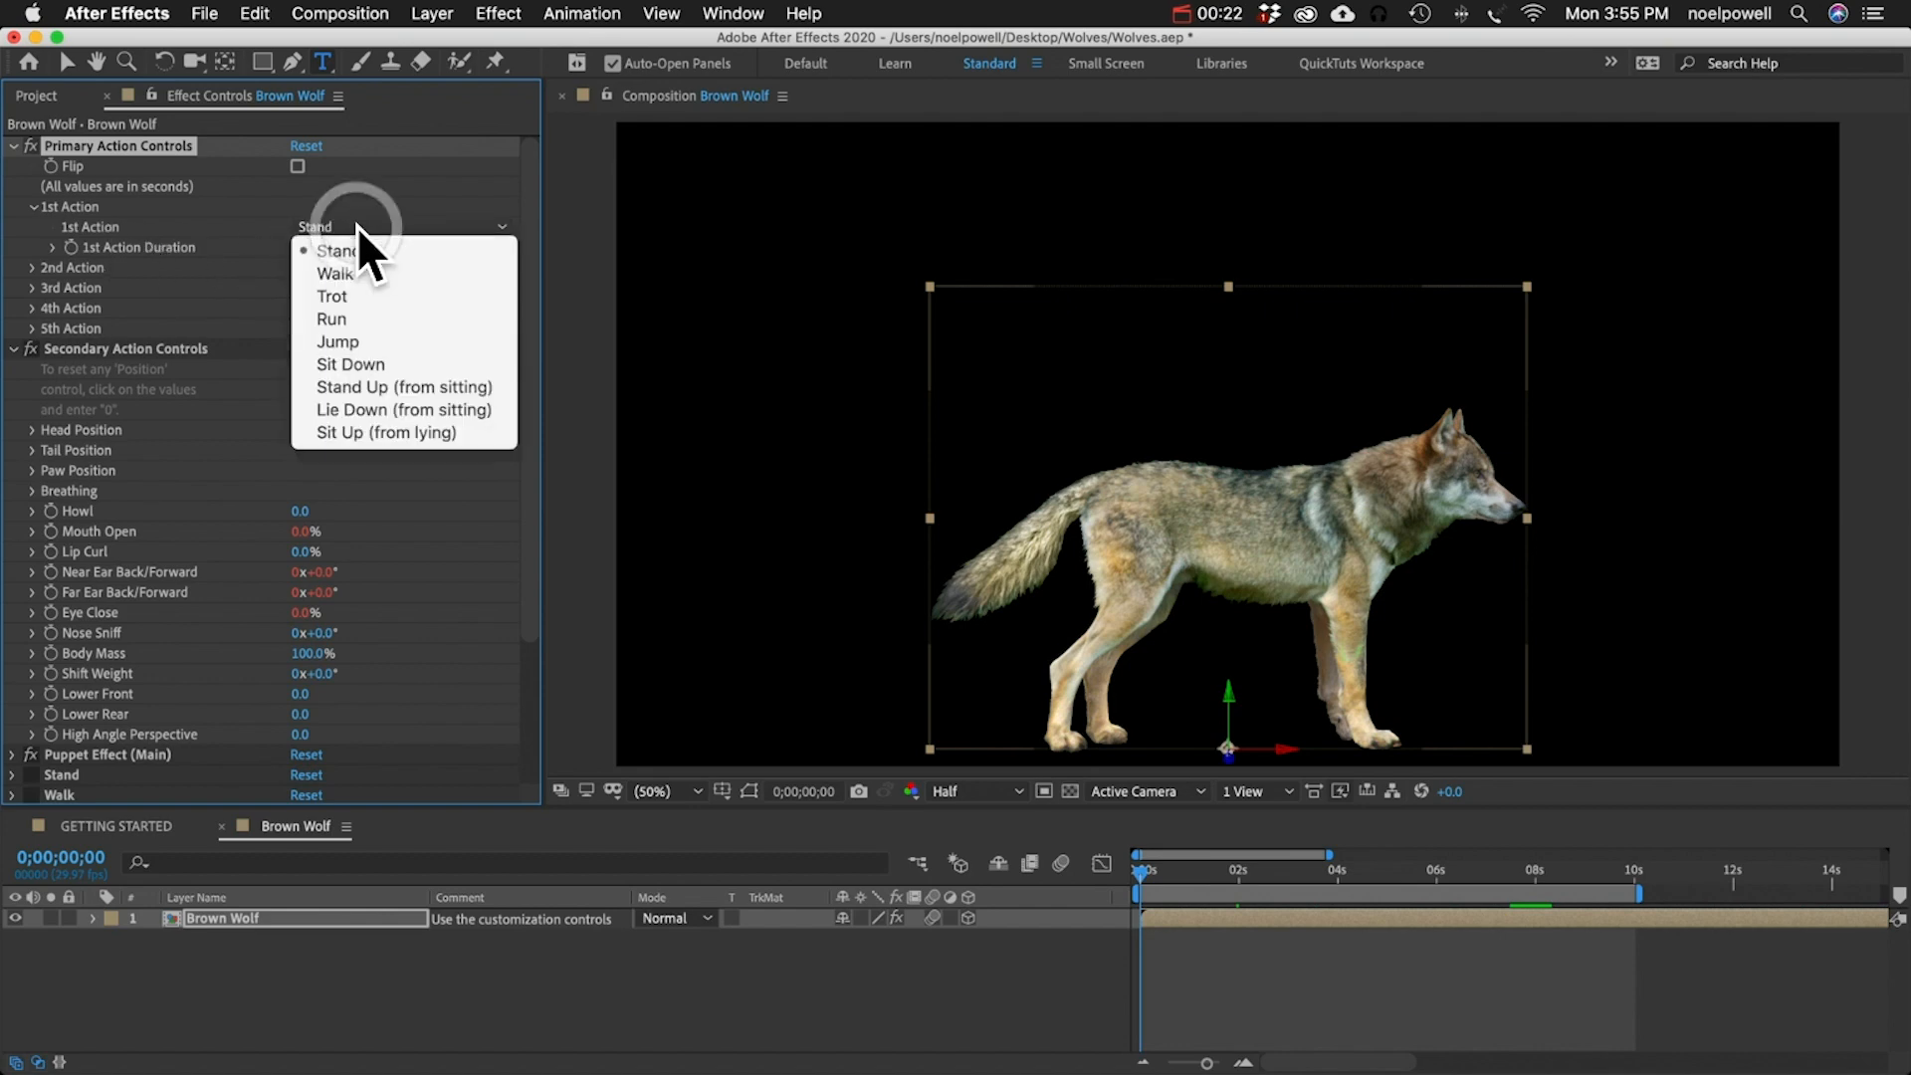
{"action": "left_click", "coordinate": [346, 275]}
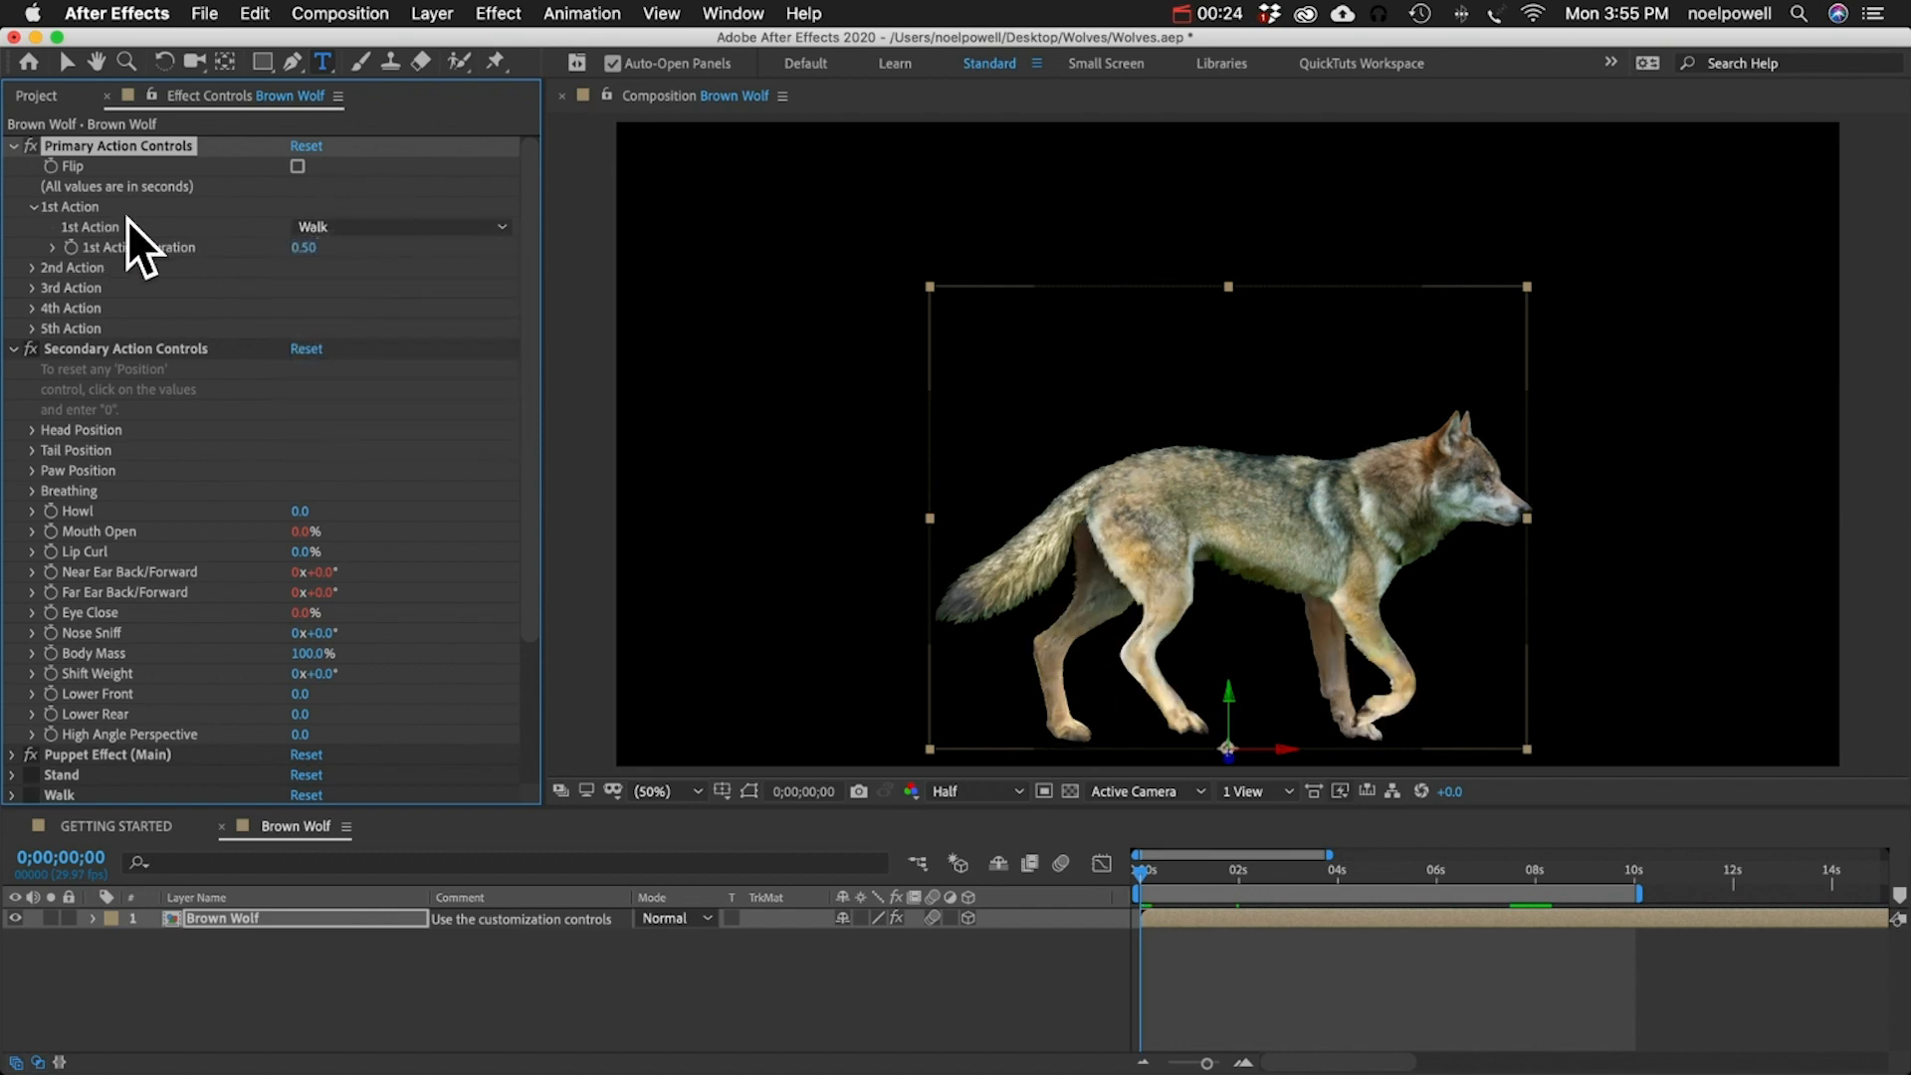
{"action": "left_click", "coordinate": [300, 247]}
{"action": "type", "text": "2"}
{"action": "key", "text": "Return"}
- Set the wolf's 2nd Action to Trot with a duration of 2 seconds
{"action": "left_click", "coordinate": [36, 266]}
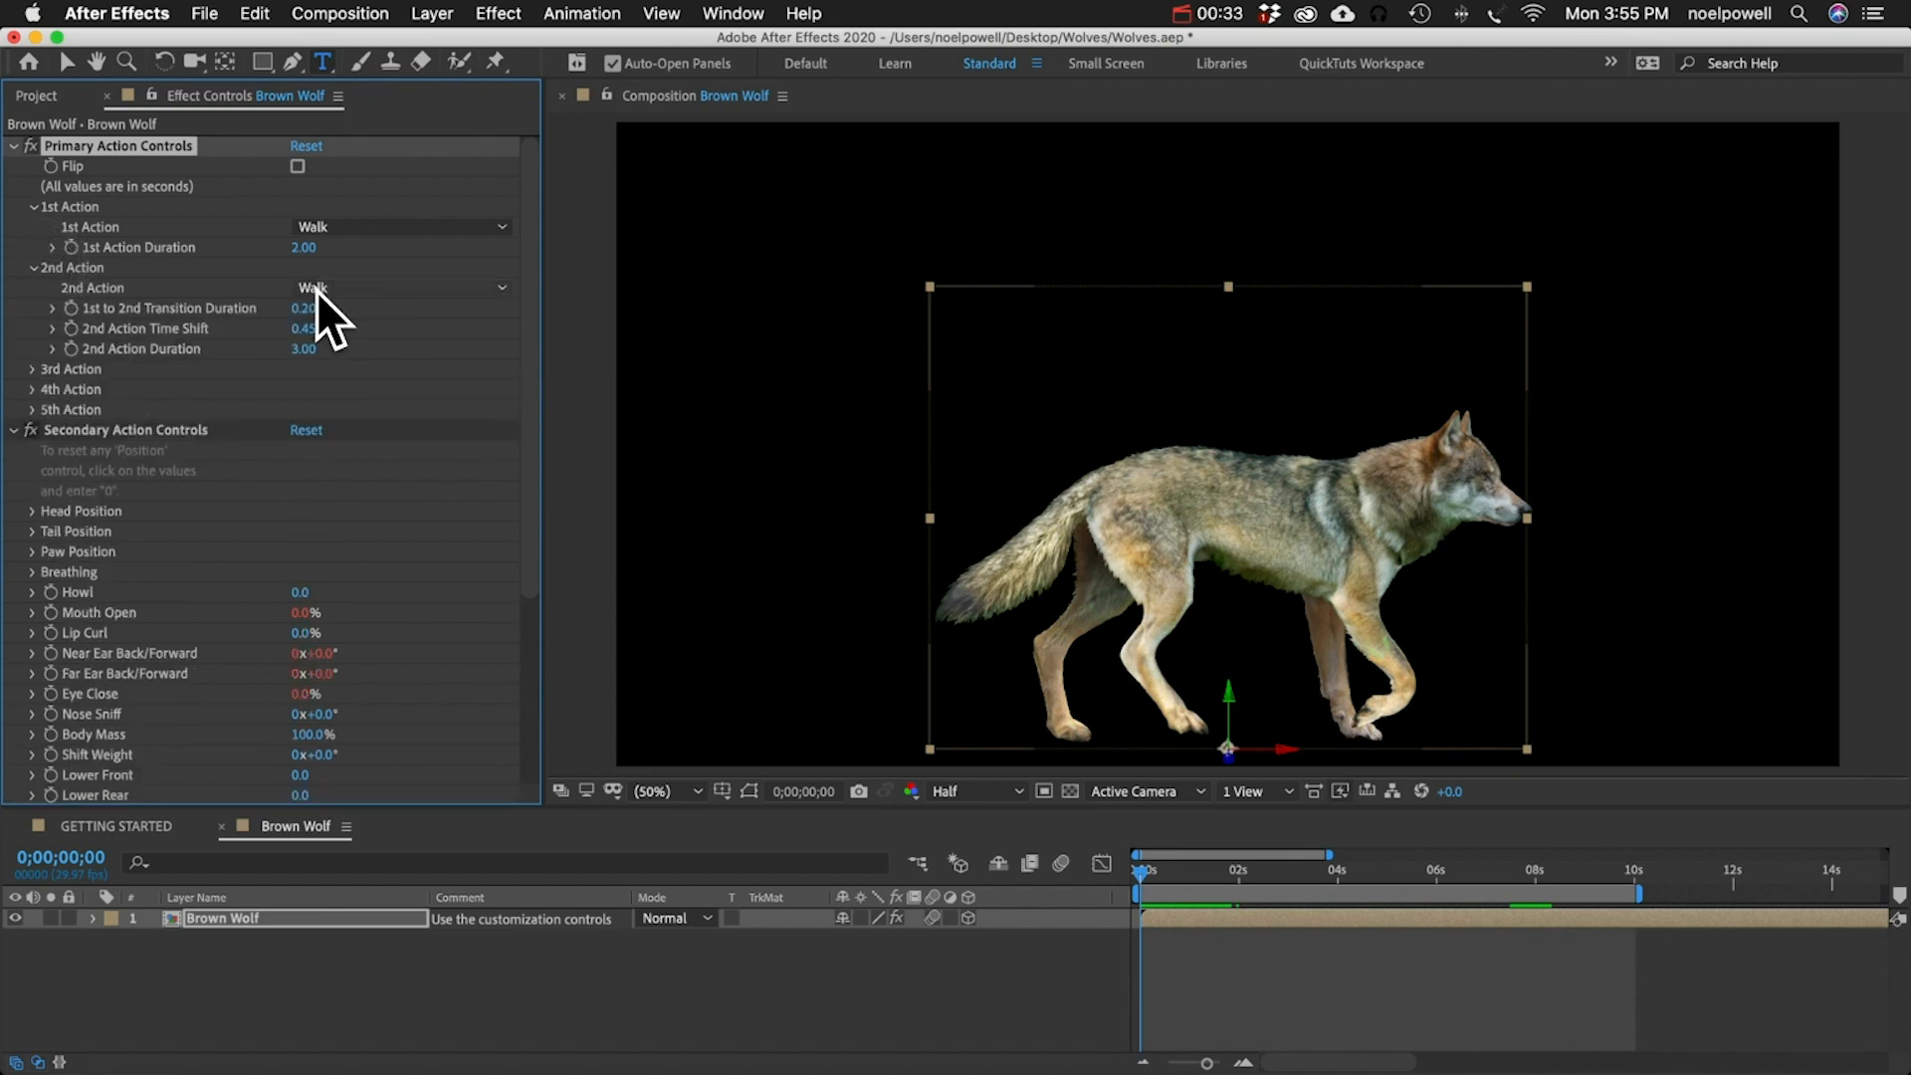
{"action": "left_click", "coordinate": [333, 286]}
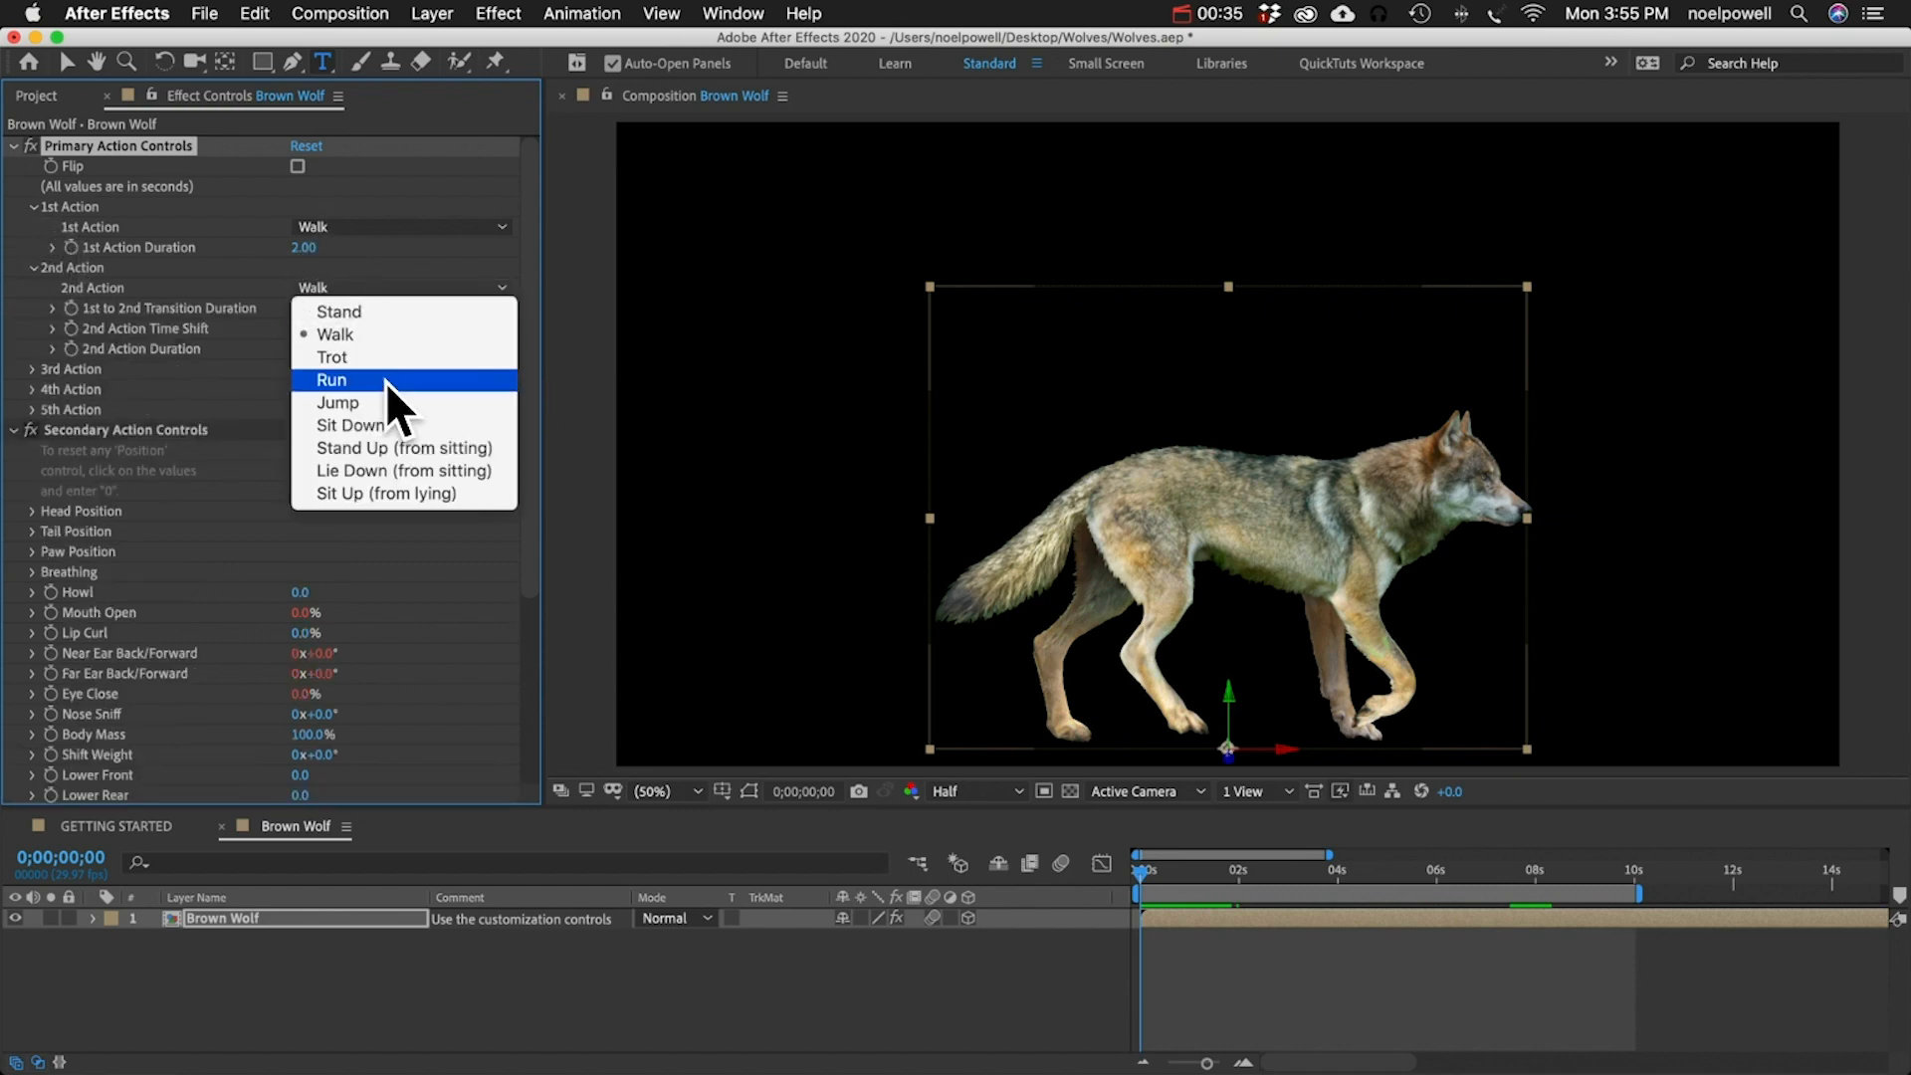
{"action": "left_click", "coordinate": [348, 359]}
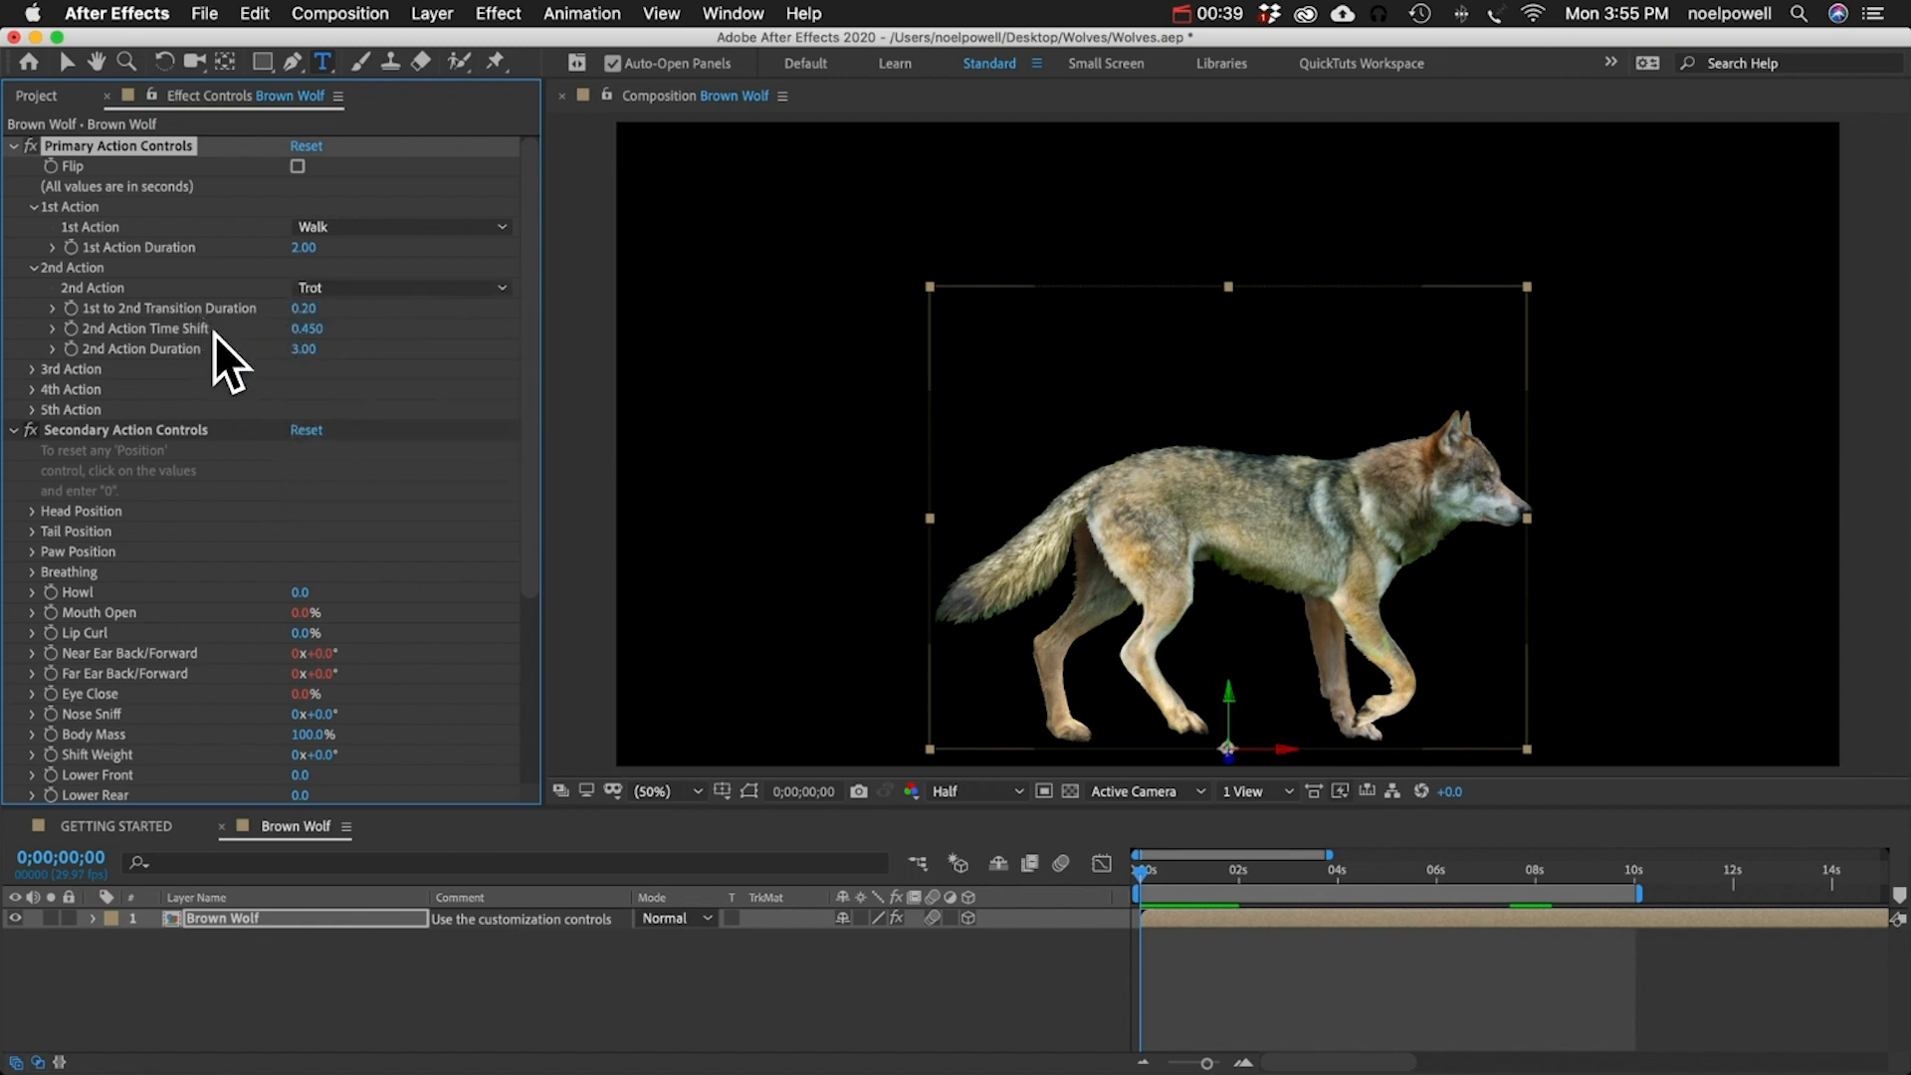
{"action": "left_click", "coordinate": [303, 348]}
{"action": "type", "text": "2"}
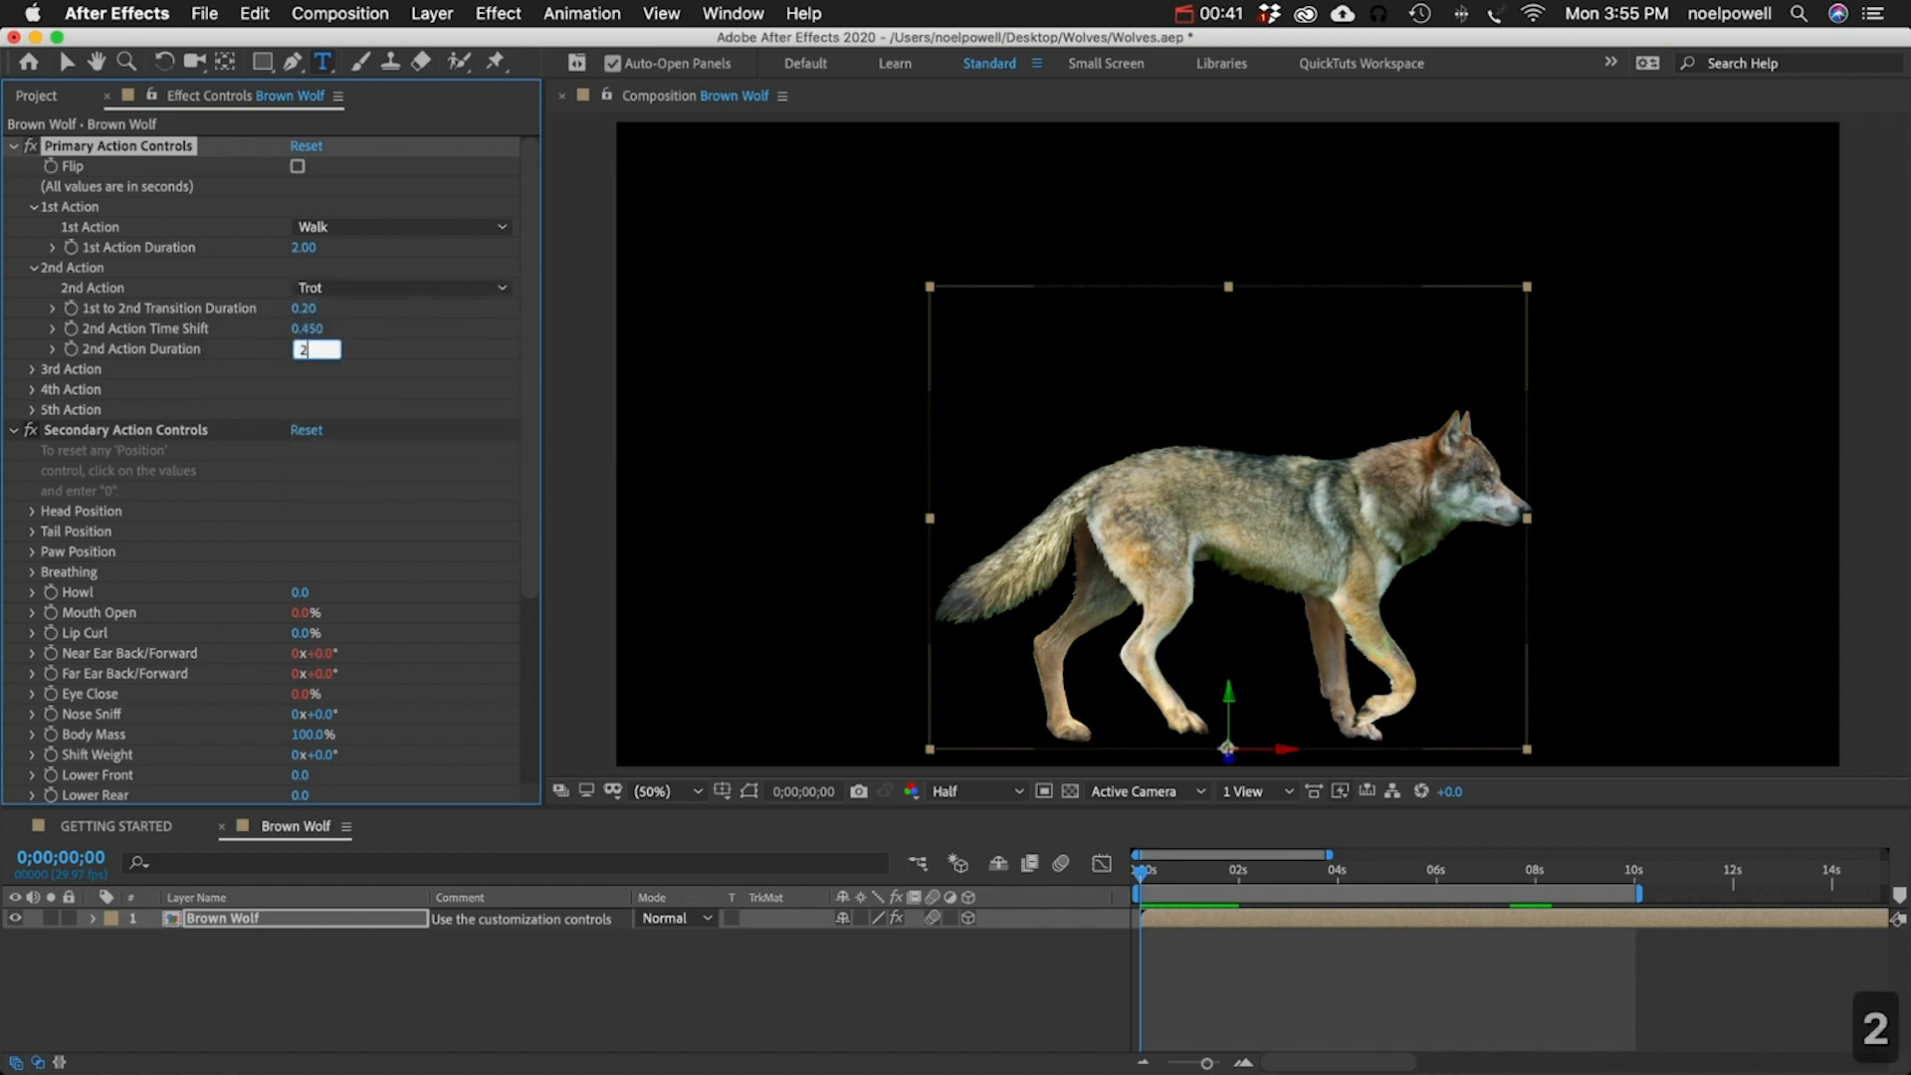
{"action": "key", "text": "Return"}
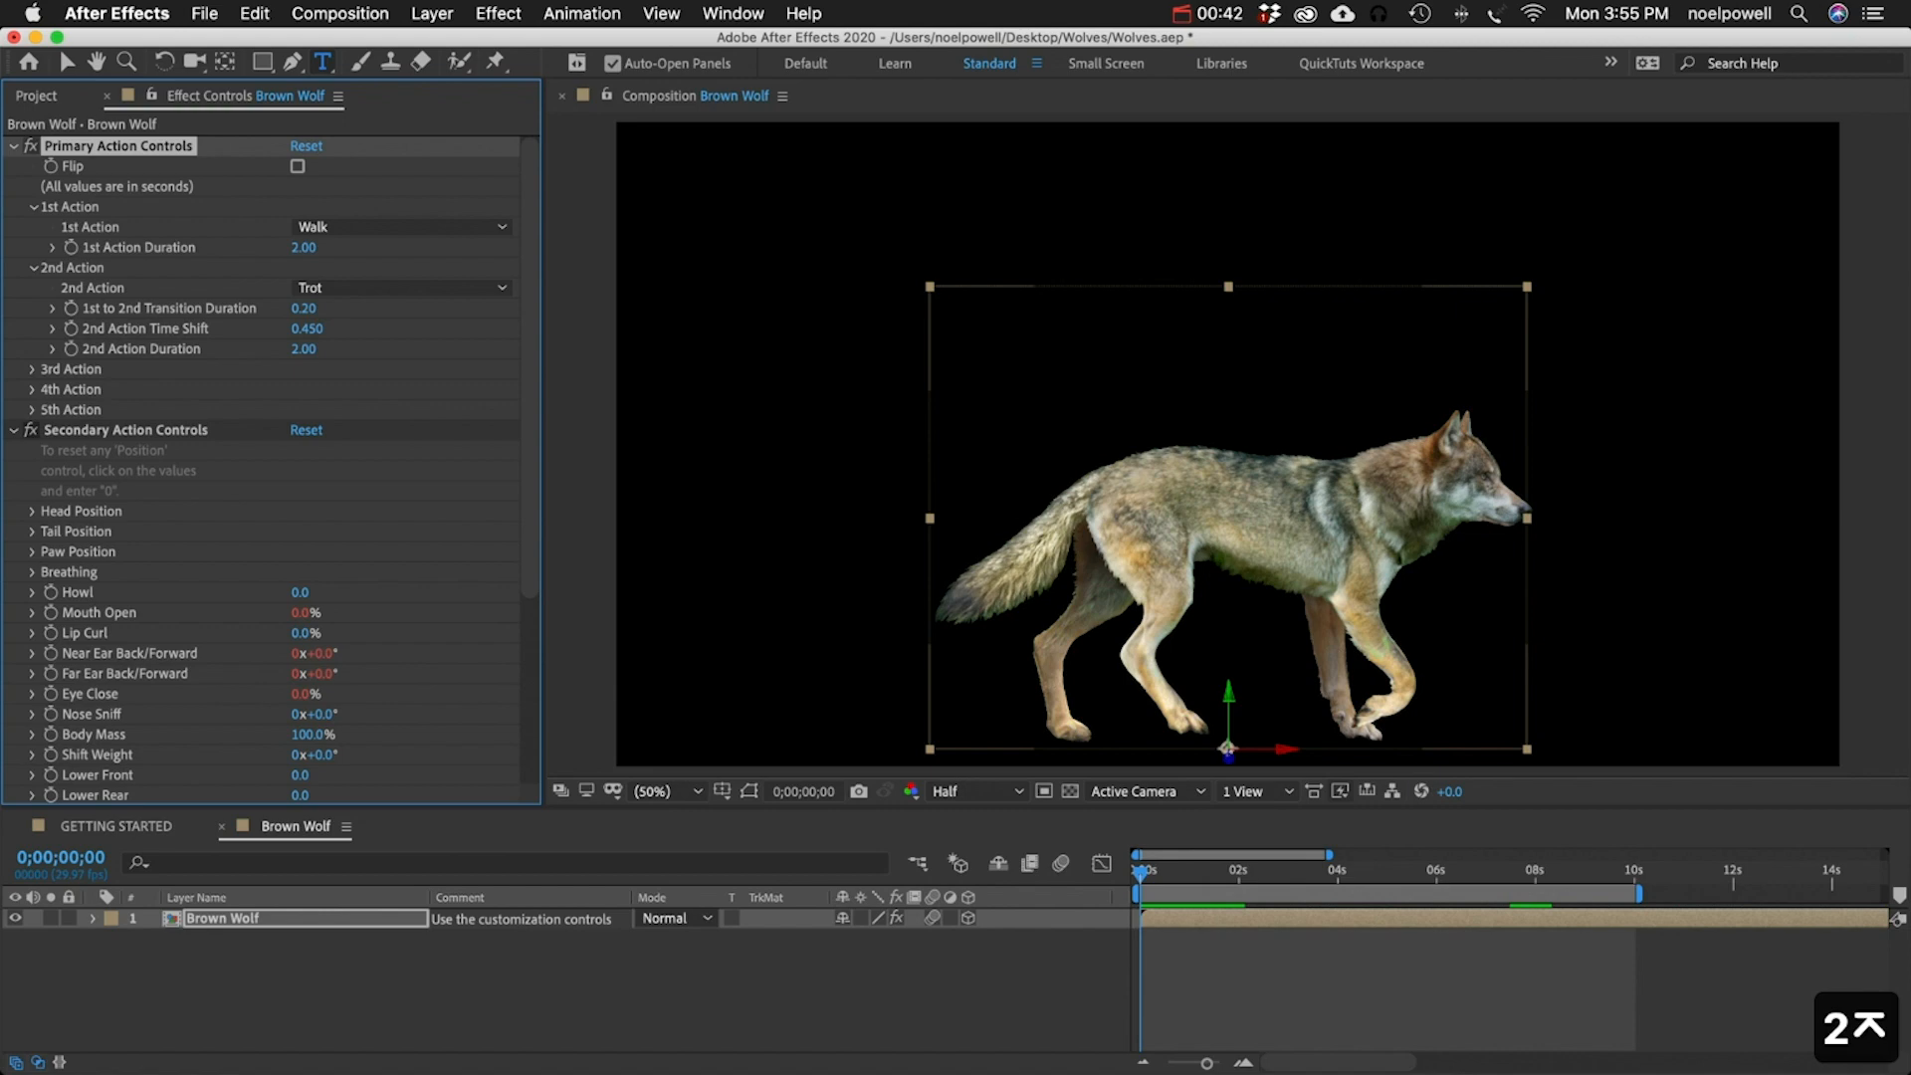
- Expand the 3rd Action settings and preview the walk, trot and jump sequence, replaying it from about one second in
{"action": "left_click", "coordinate": [30, 369]}
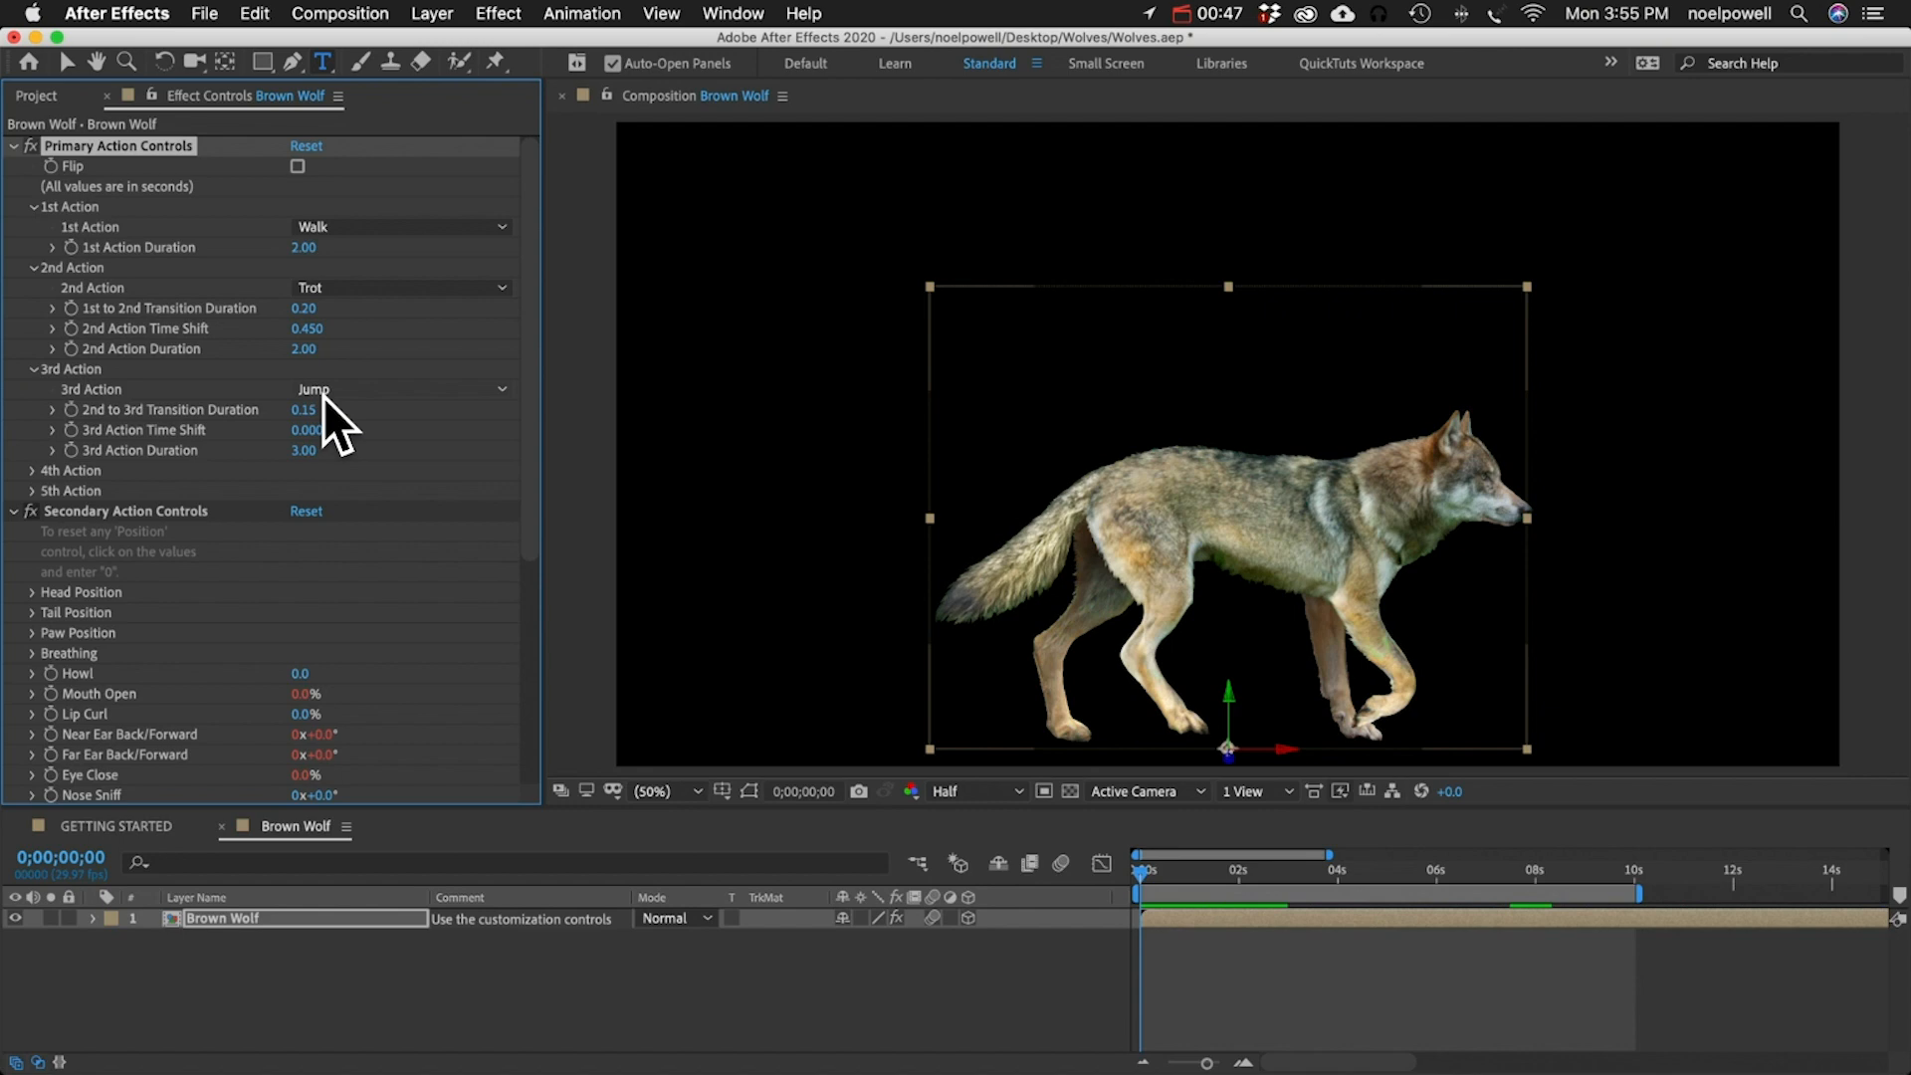
{"action": "key", "text": "KP_0"}
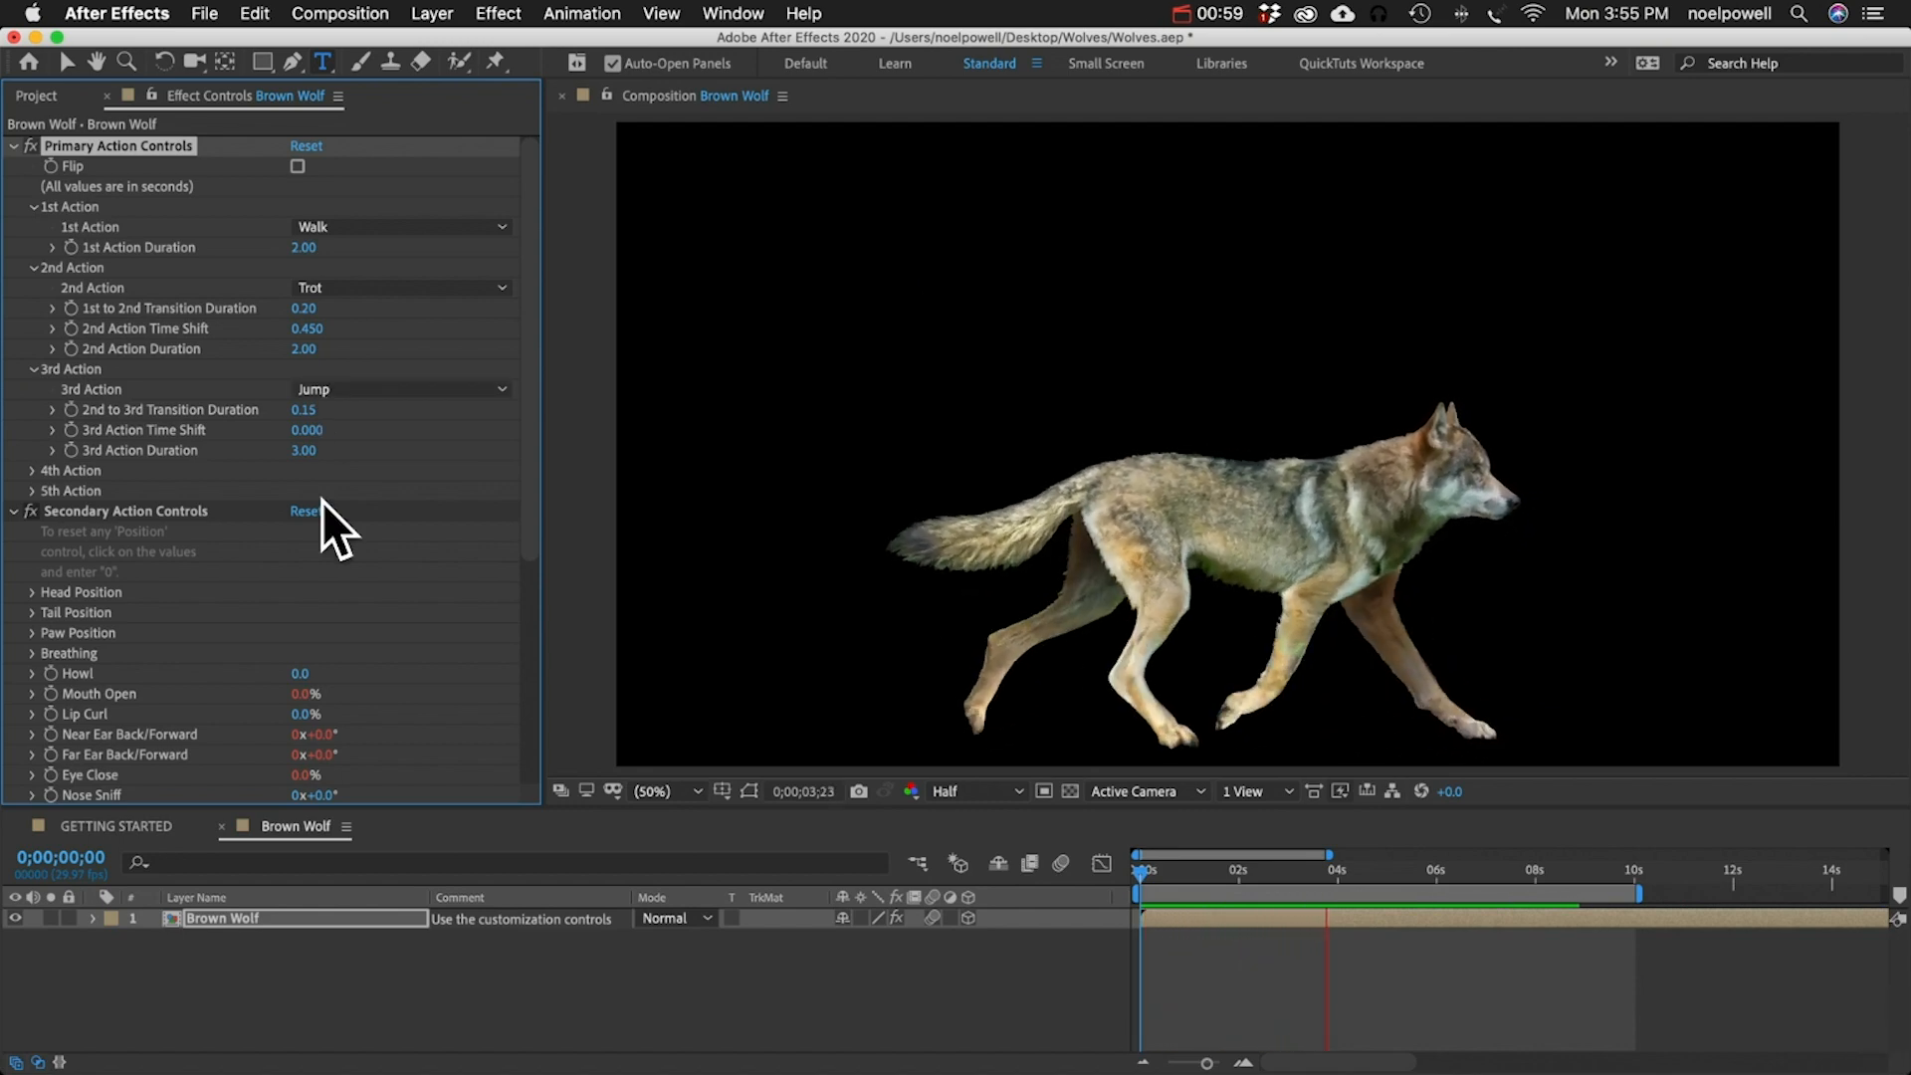
{"action": "key", "text": "space"}
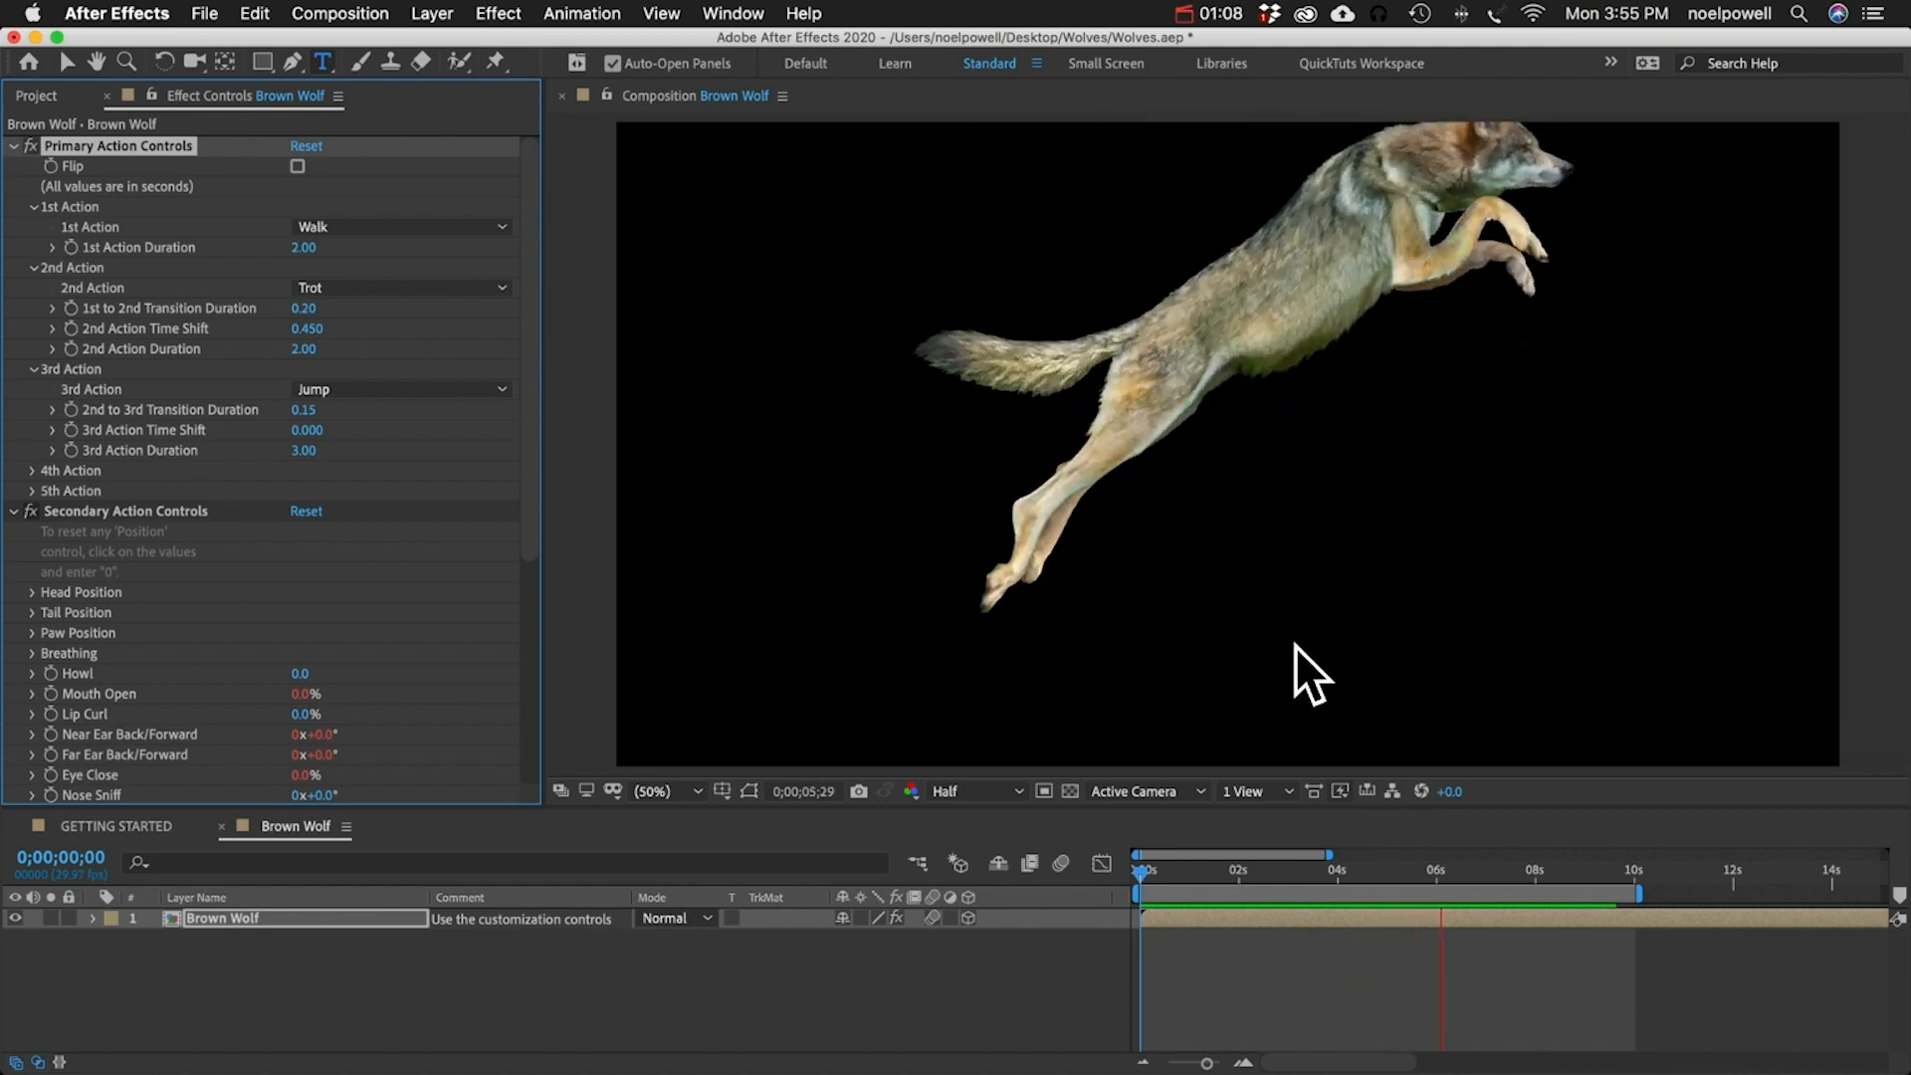
{"action": "key", "text": "space"}
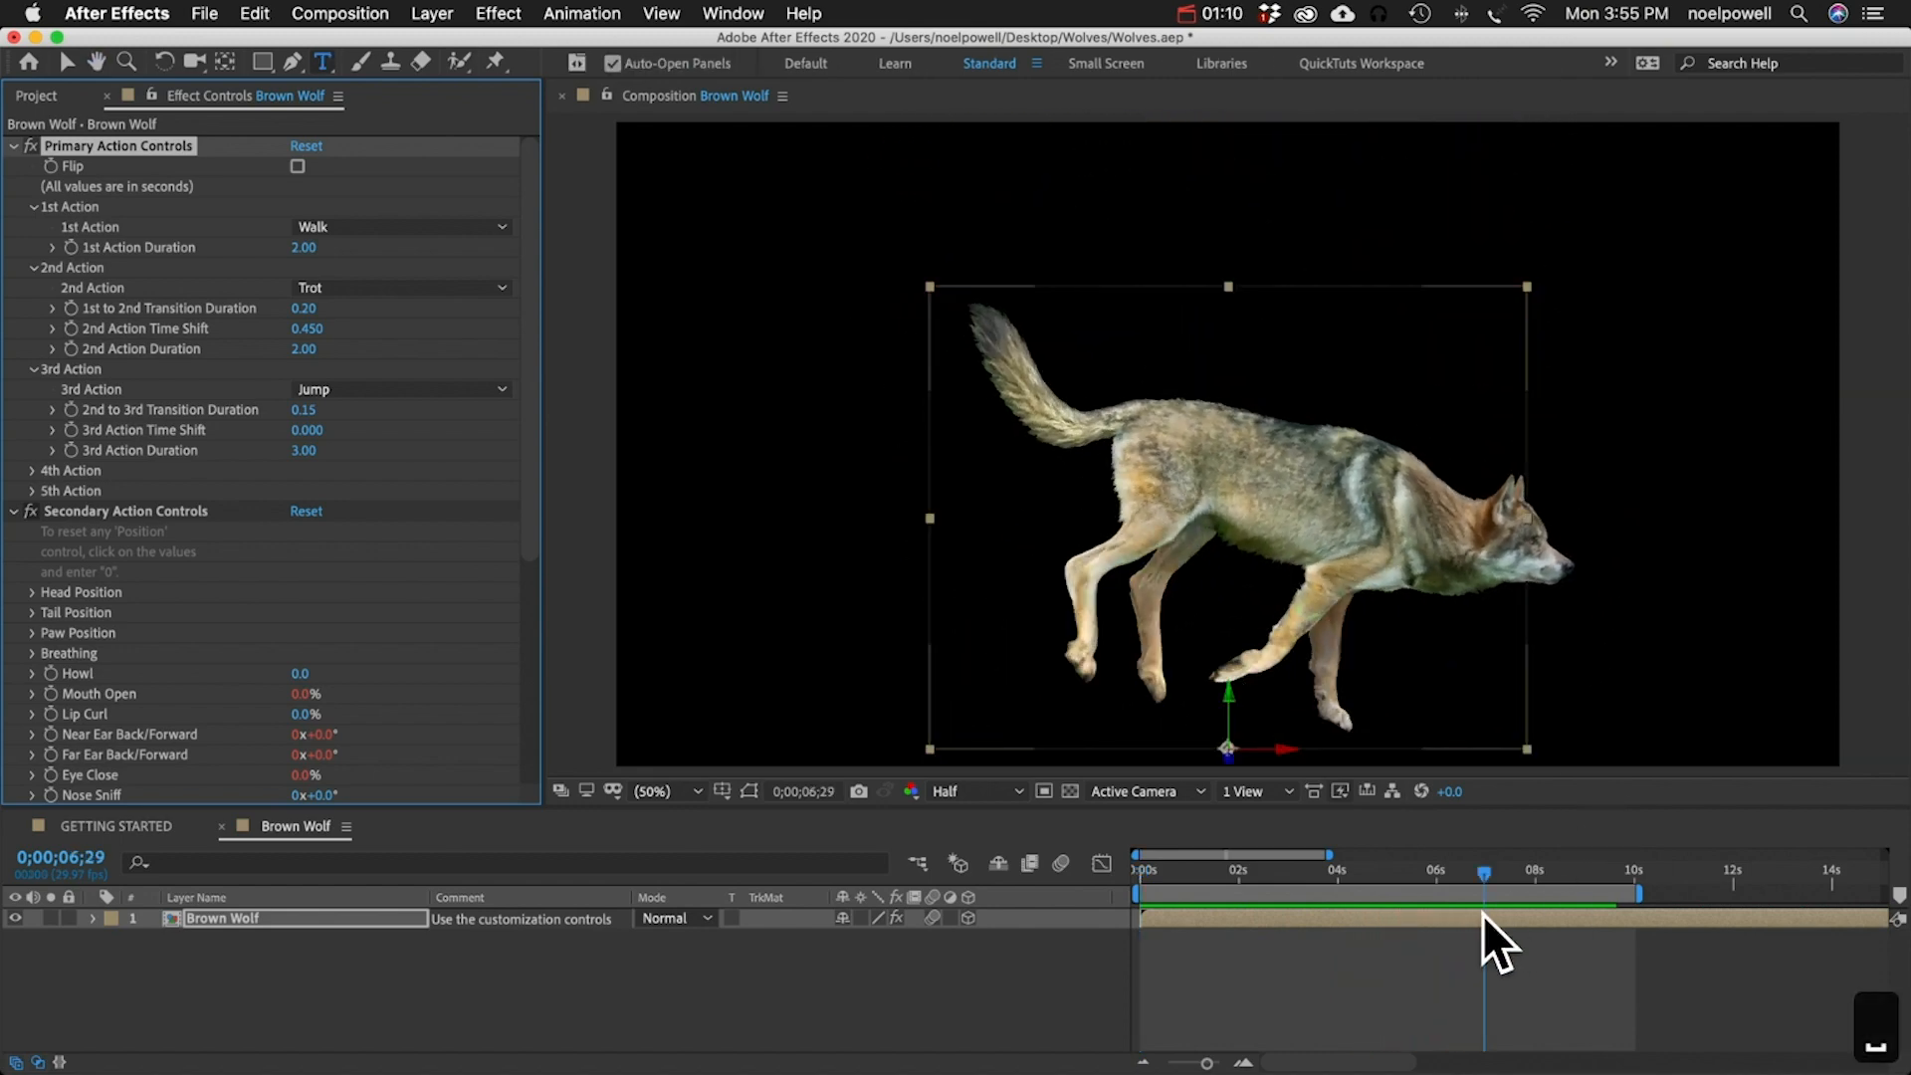
{"action": "left_click_drag", "start_coordinate": [1448, 873], "coordinate": [1186, 874]}
{"action": "key", "text": "space"}
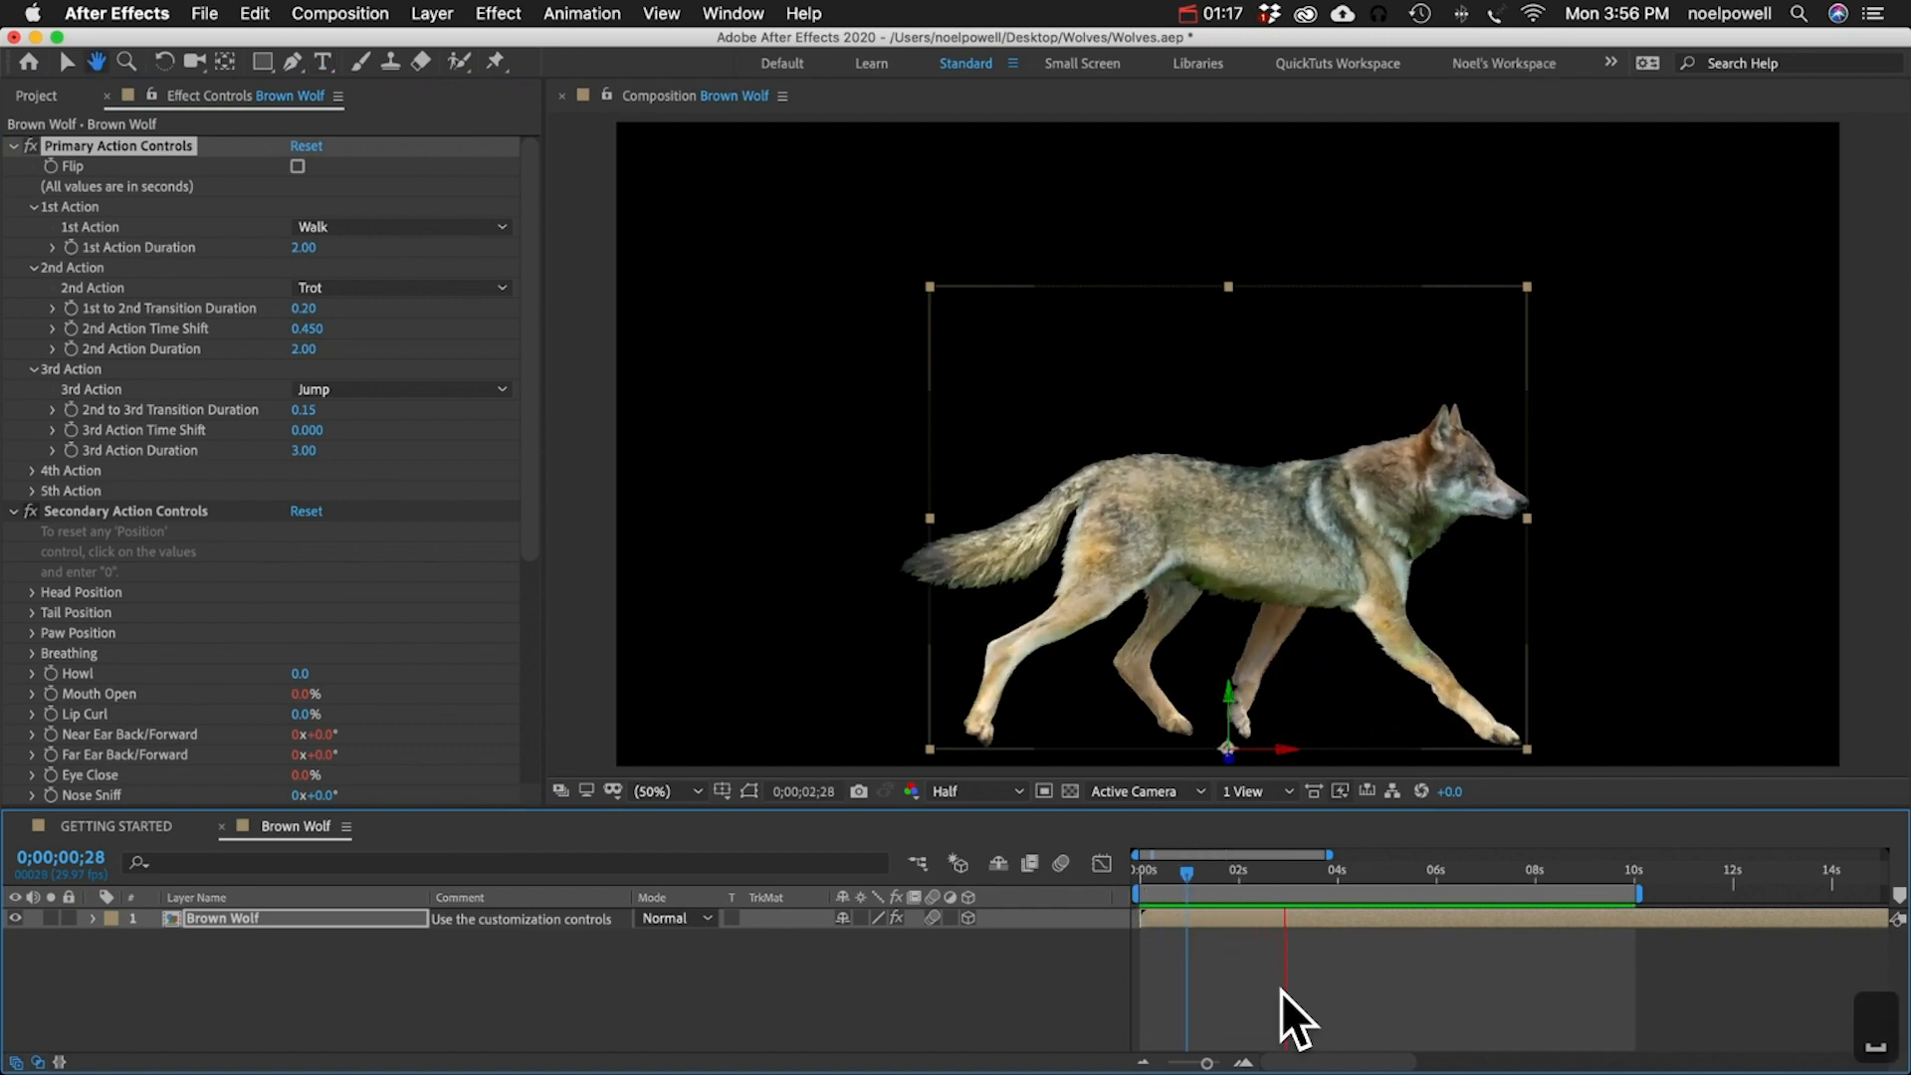
{"action": "key", "text": "space"}
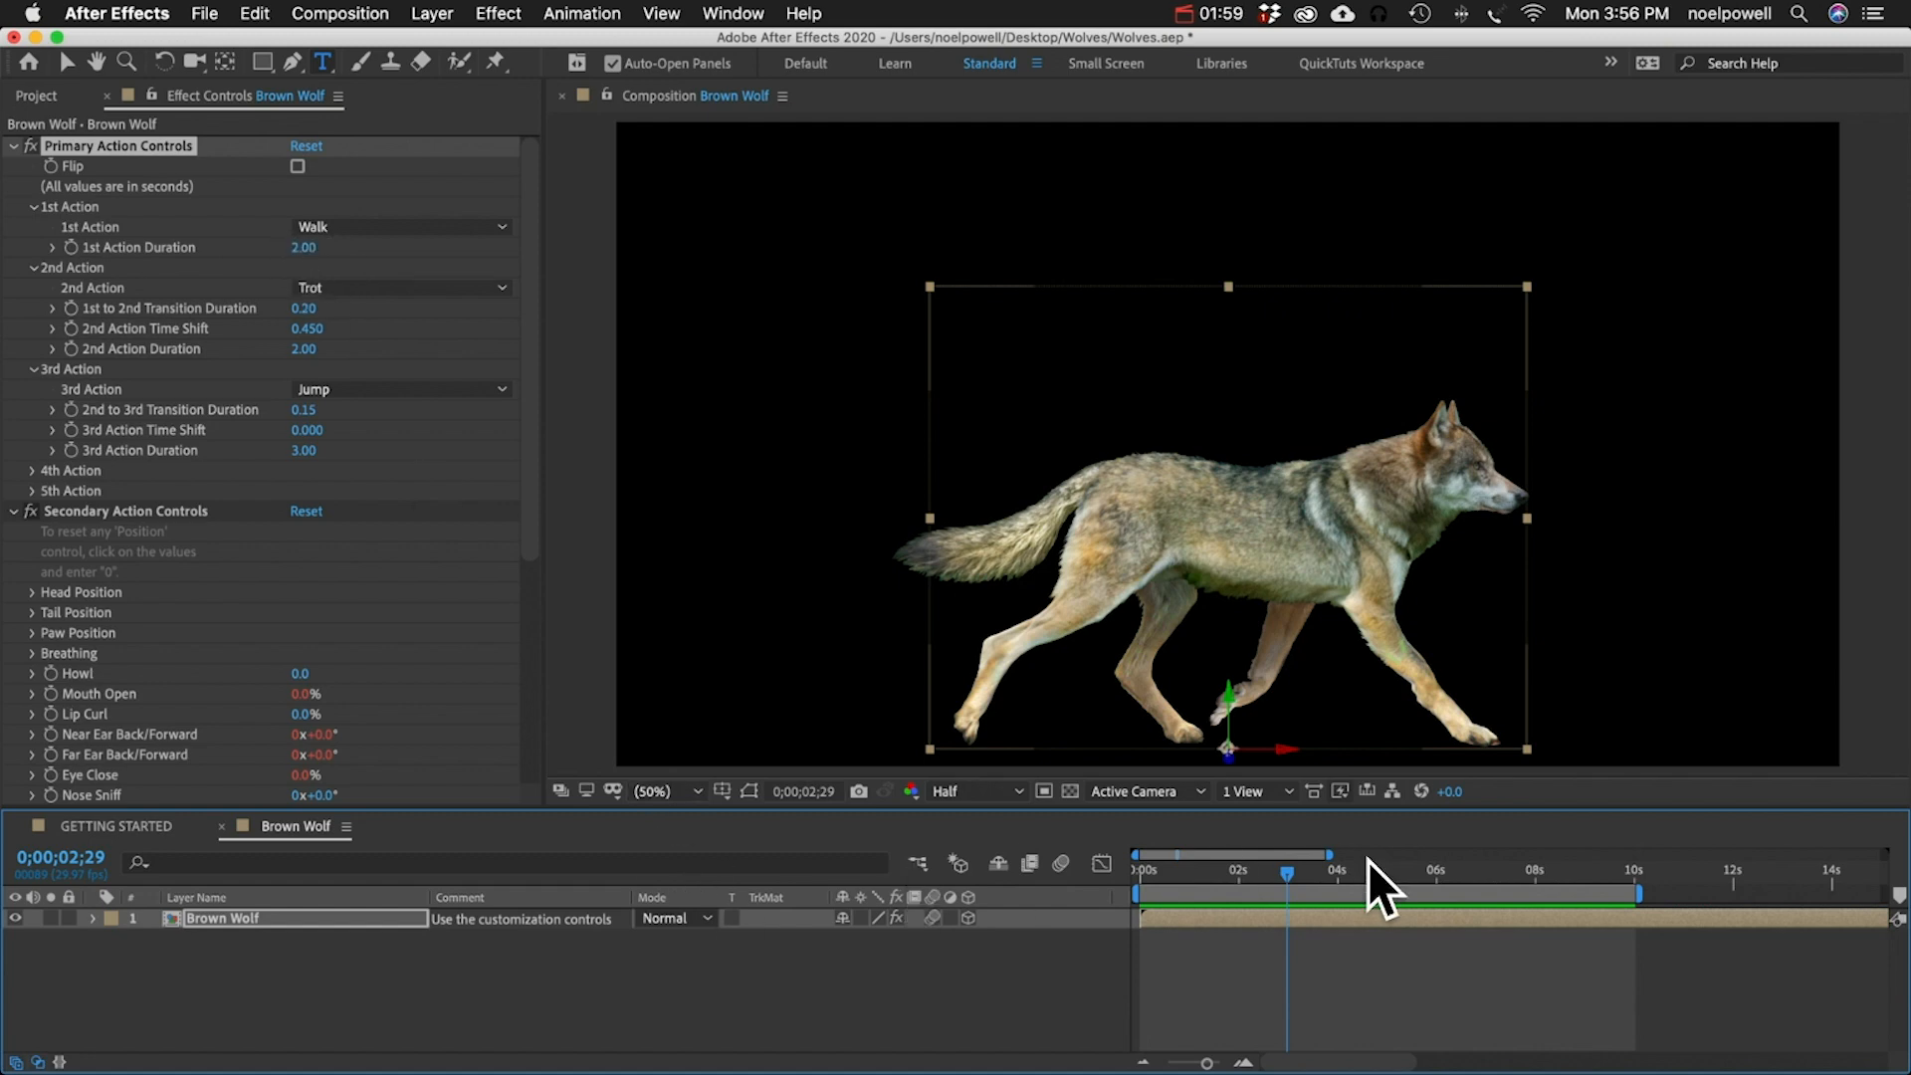
- Examine the walk-to-trot transition frame by frame from 0;00;02;00 to 0;00;02;06
{"action": "left_click_drag", "start_coordinate": [1286, 875], "coordinate": [1237, 882]}
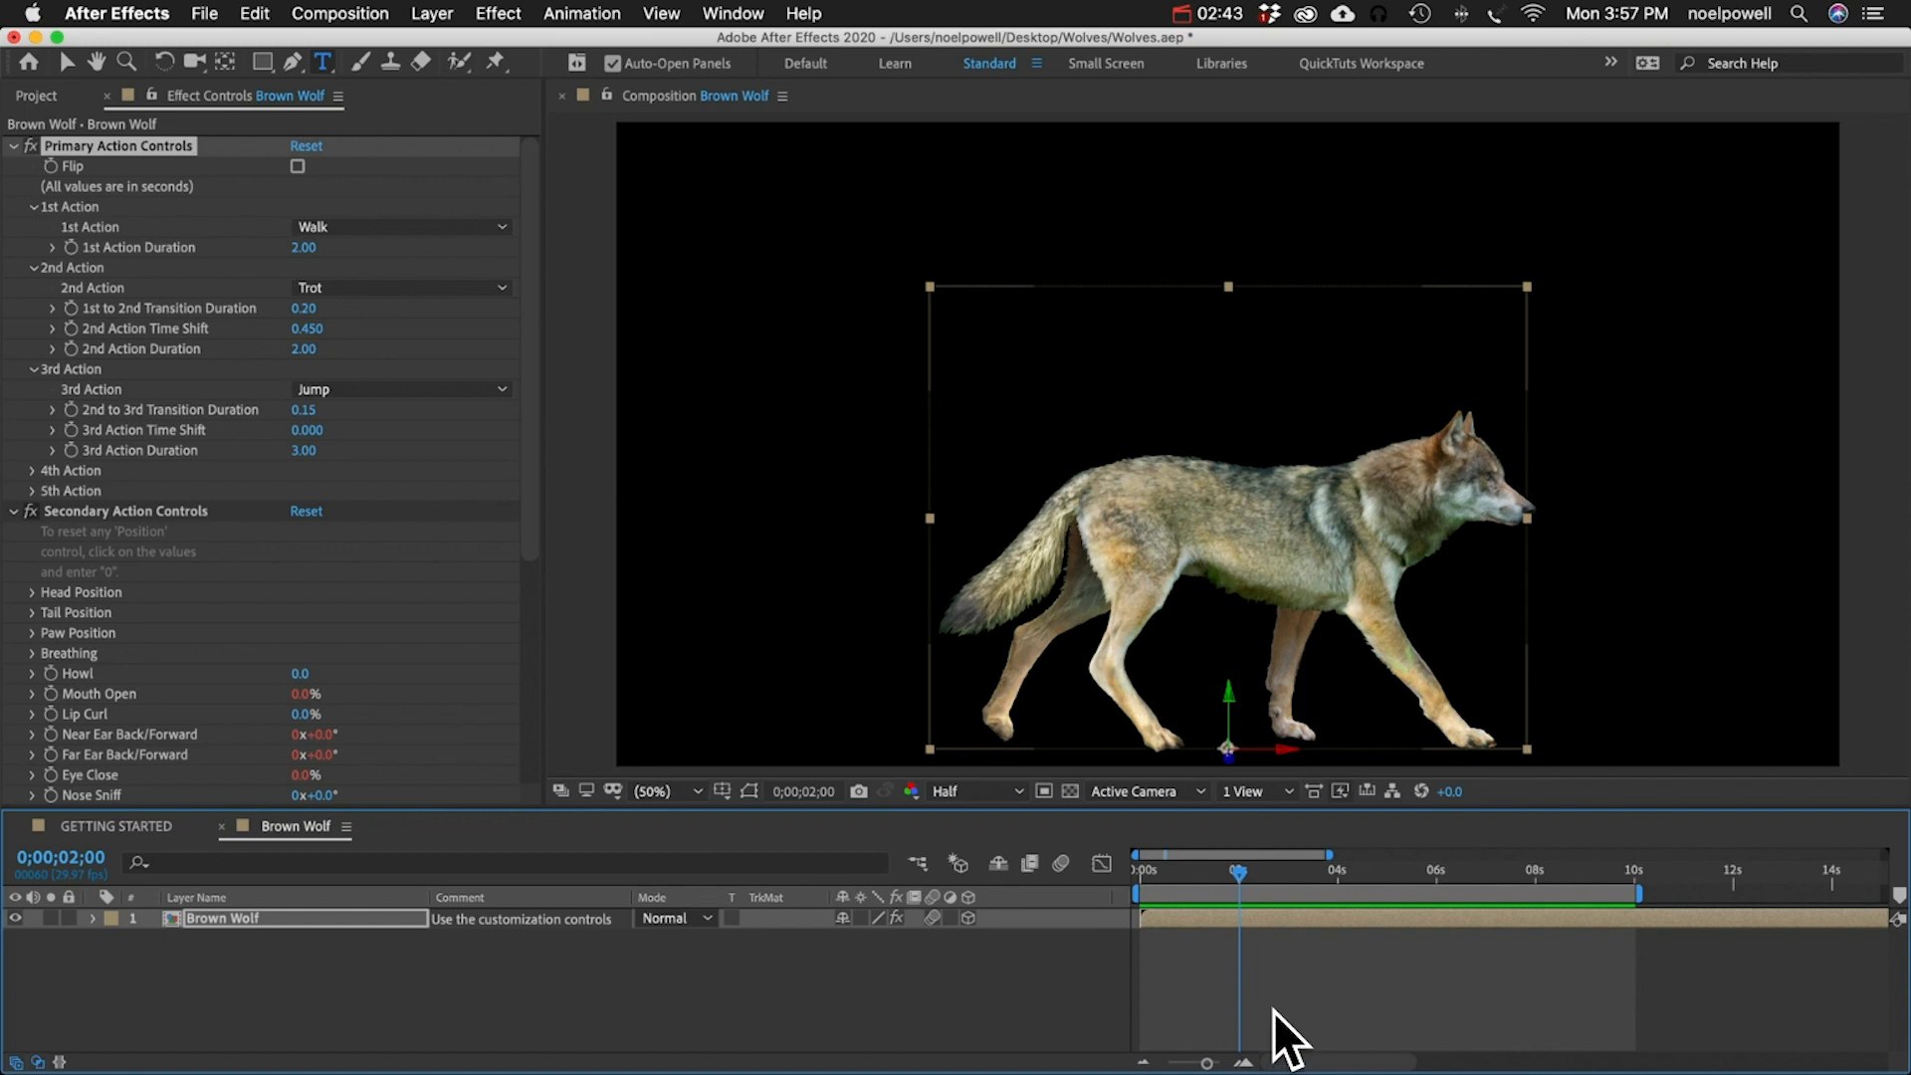
{"action": "key", "text": "Page_Down"}
{"action": "key", "text": "Page_Down"}
{"action": "key", "text": "Page_Down"}
{"action": "key", "text": "Page_Down"}
{"action": "key", "text": "Page_Down"}
{"action": "key", "text": "Page_Down"}
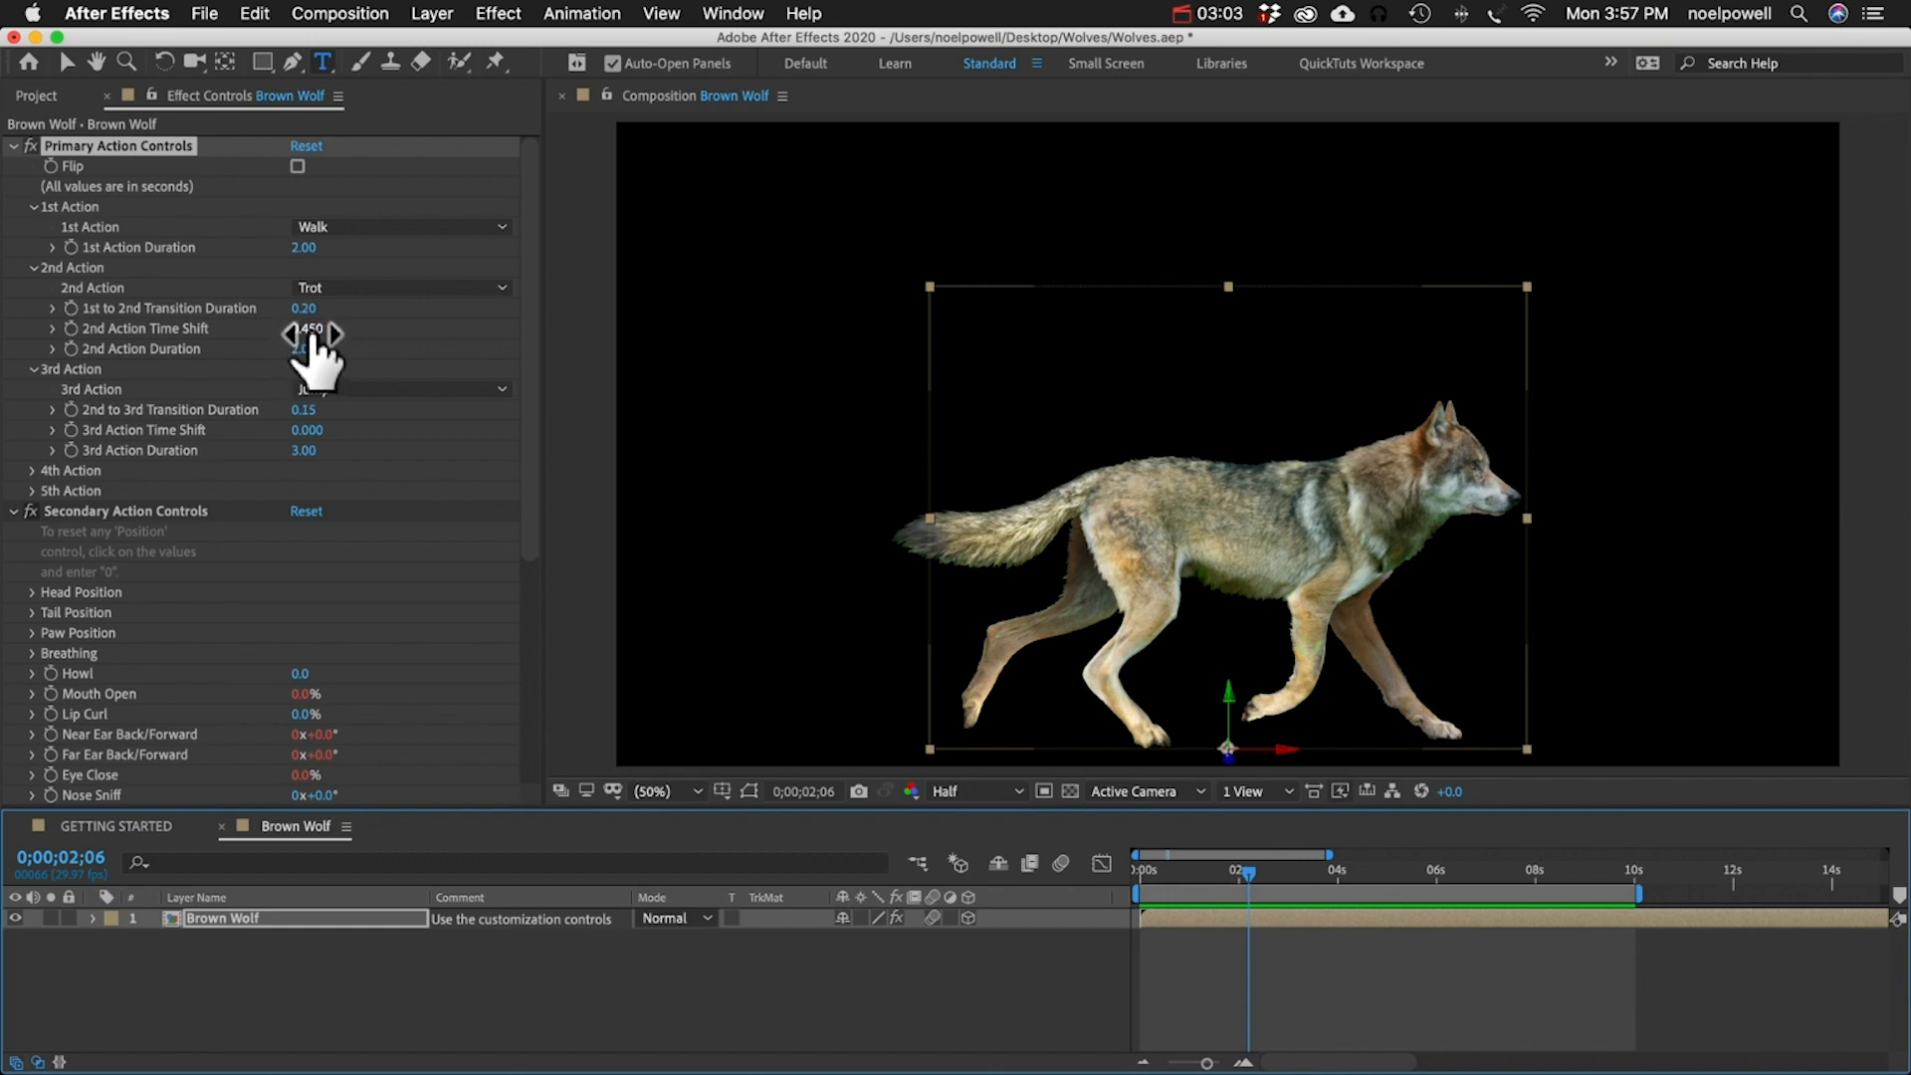
- Reveal the Brown Wolf layer's effects in an enlarged timeline, disable Puppet Effect (Main) and enable the Trot effect
{"action": "left_click", "coordinate": [228, 918]}
{"action": "key", "text": "e"}
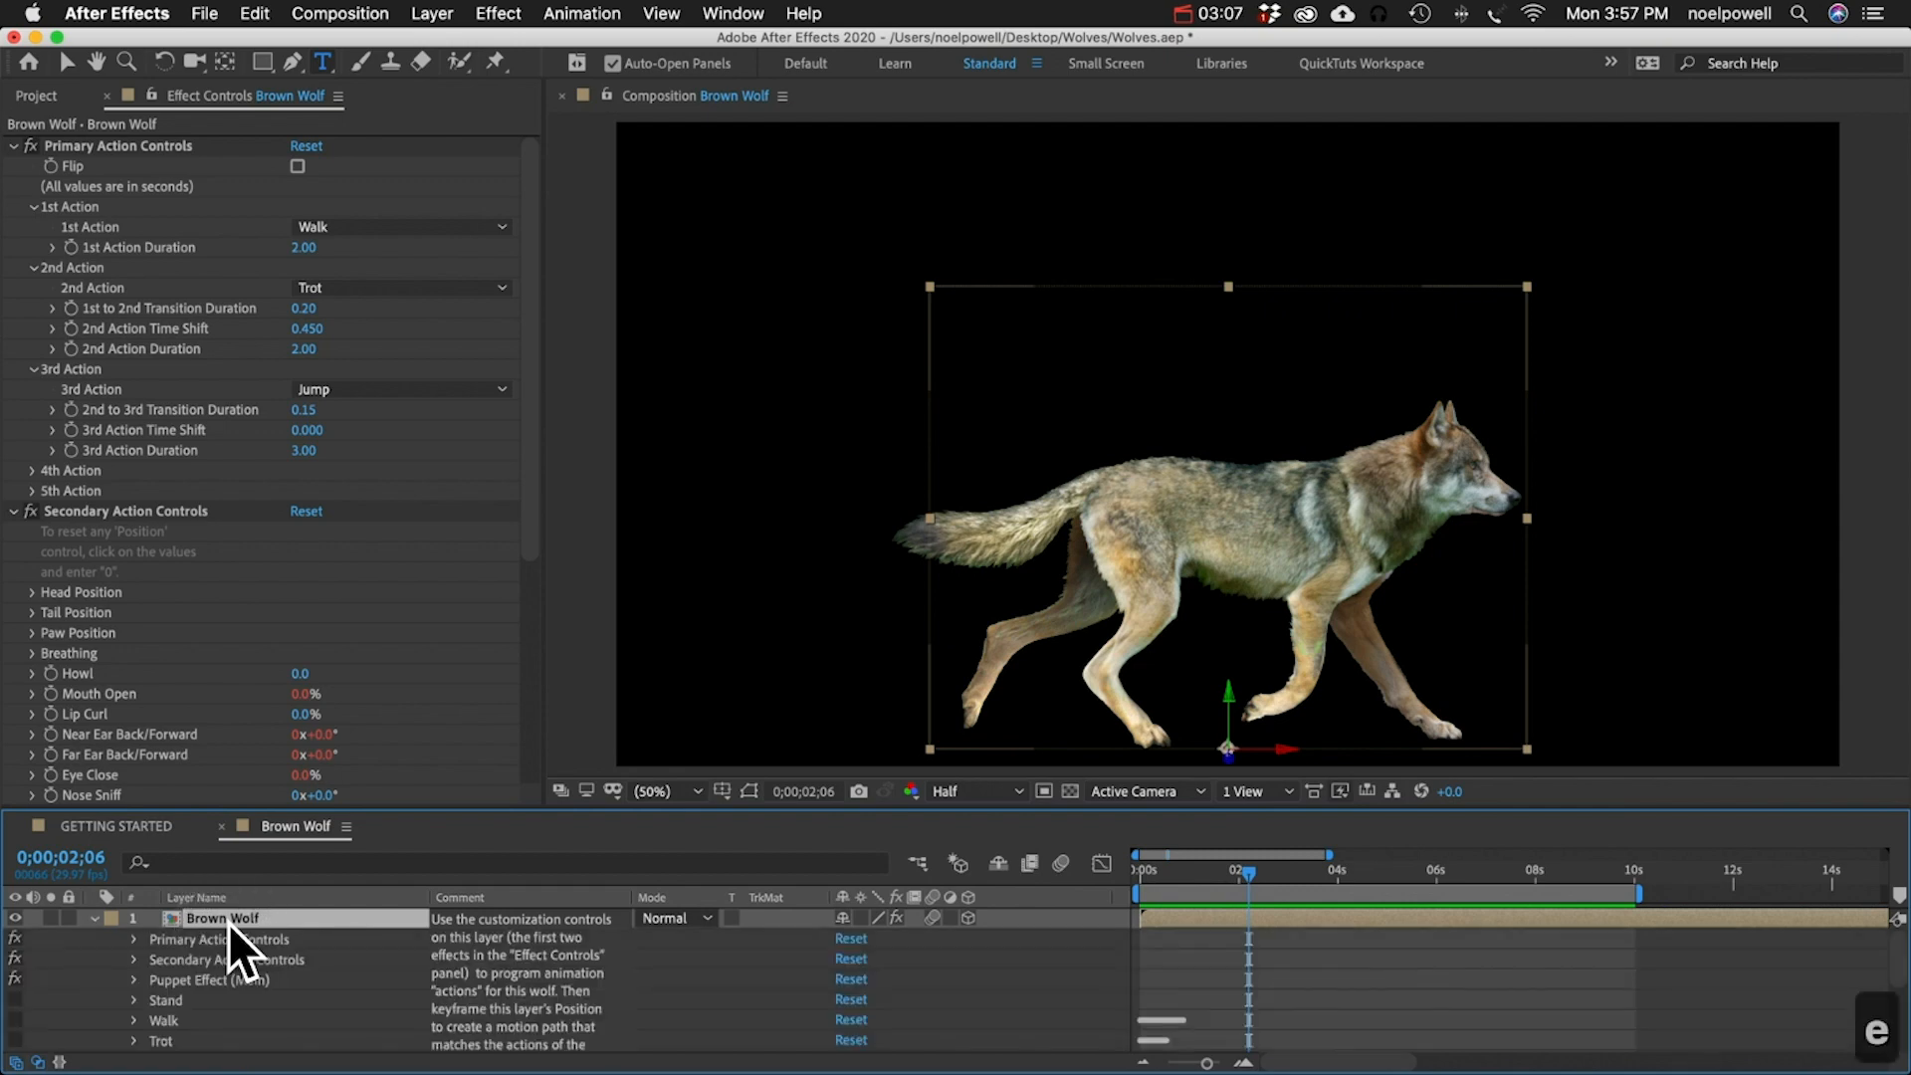
{"action": "left_click_drag", "start_coordinate": [256, 806], "coordinate": [213, 564]}
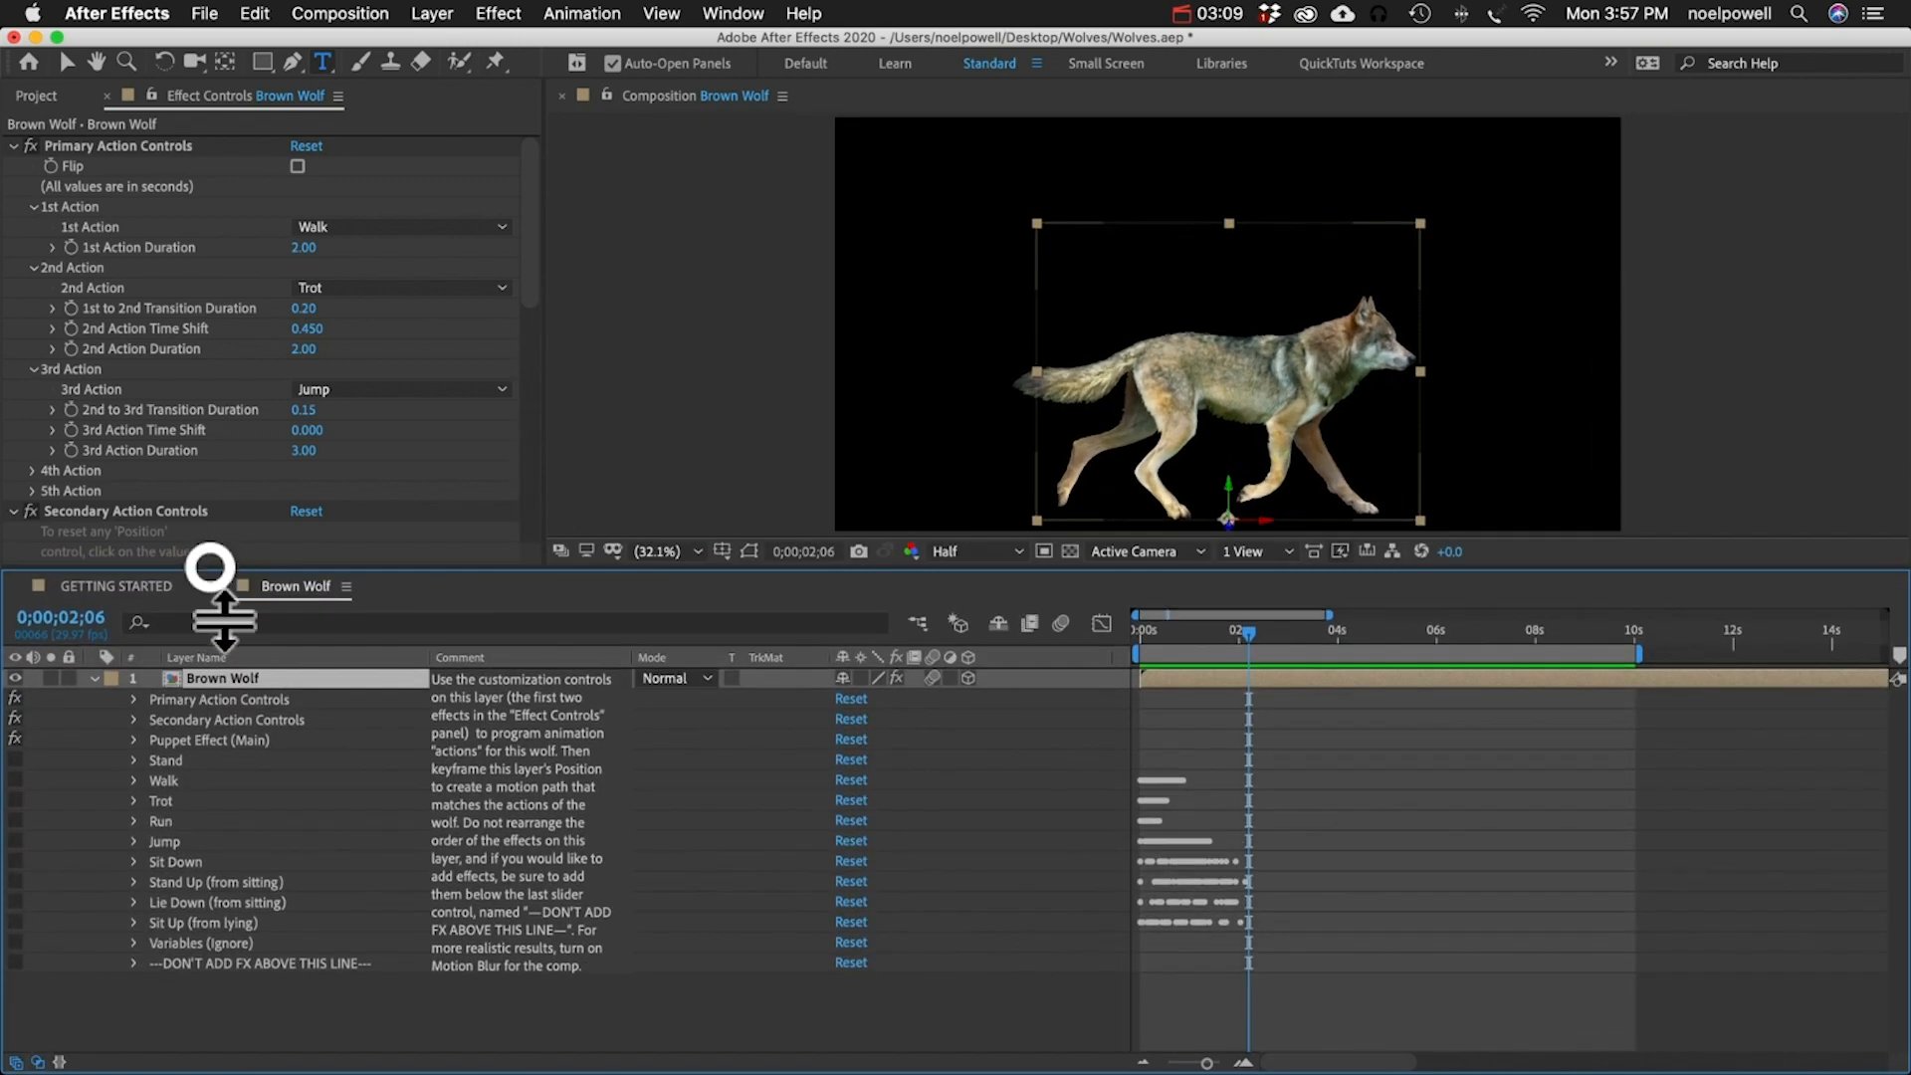
{"action": "left_click", "coordinate": [13, 739]}
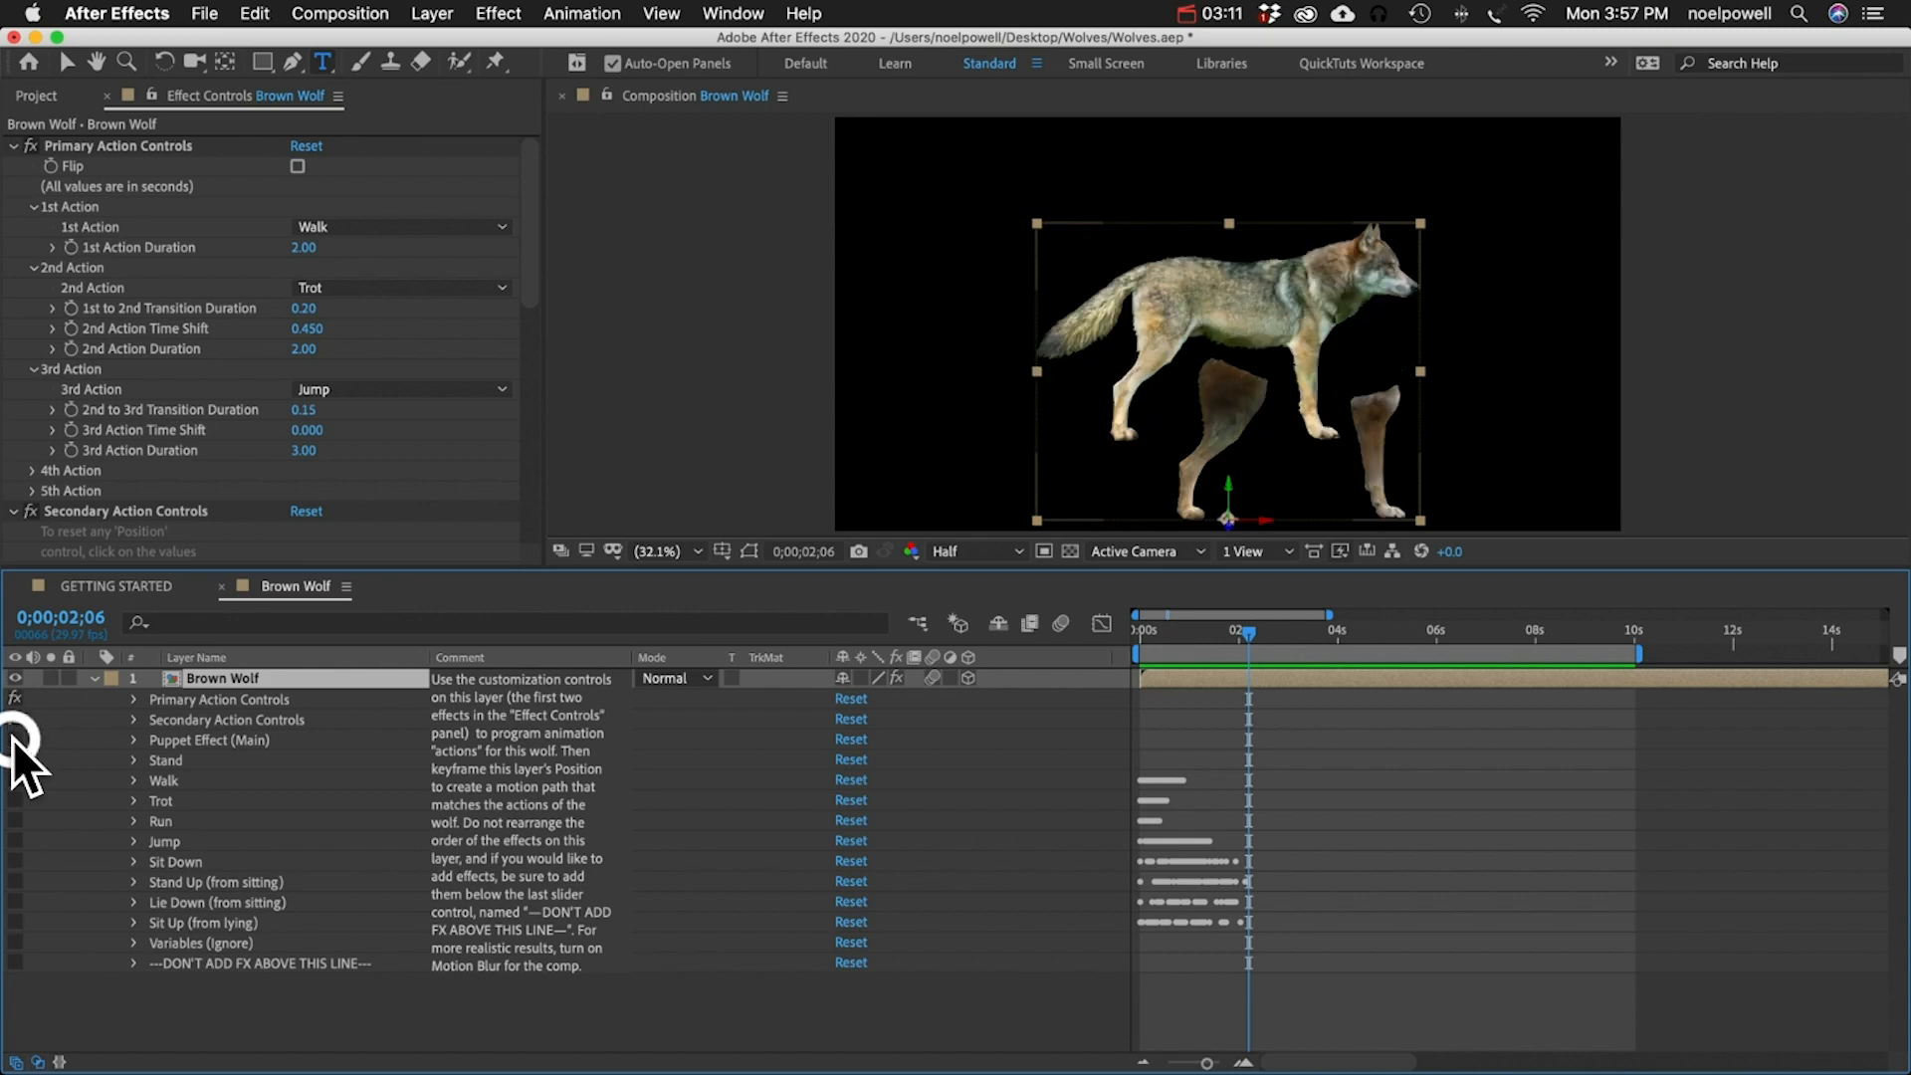
{"action": "left_click", "coordinate": [15, 801]}
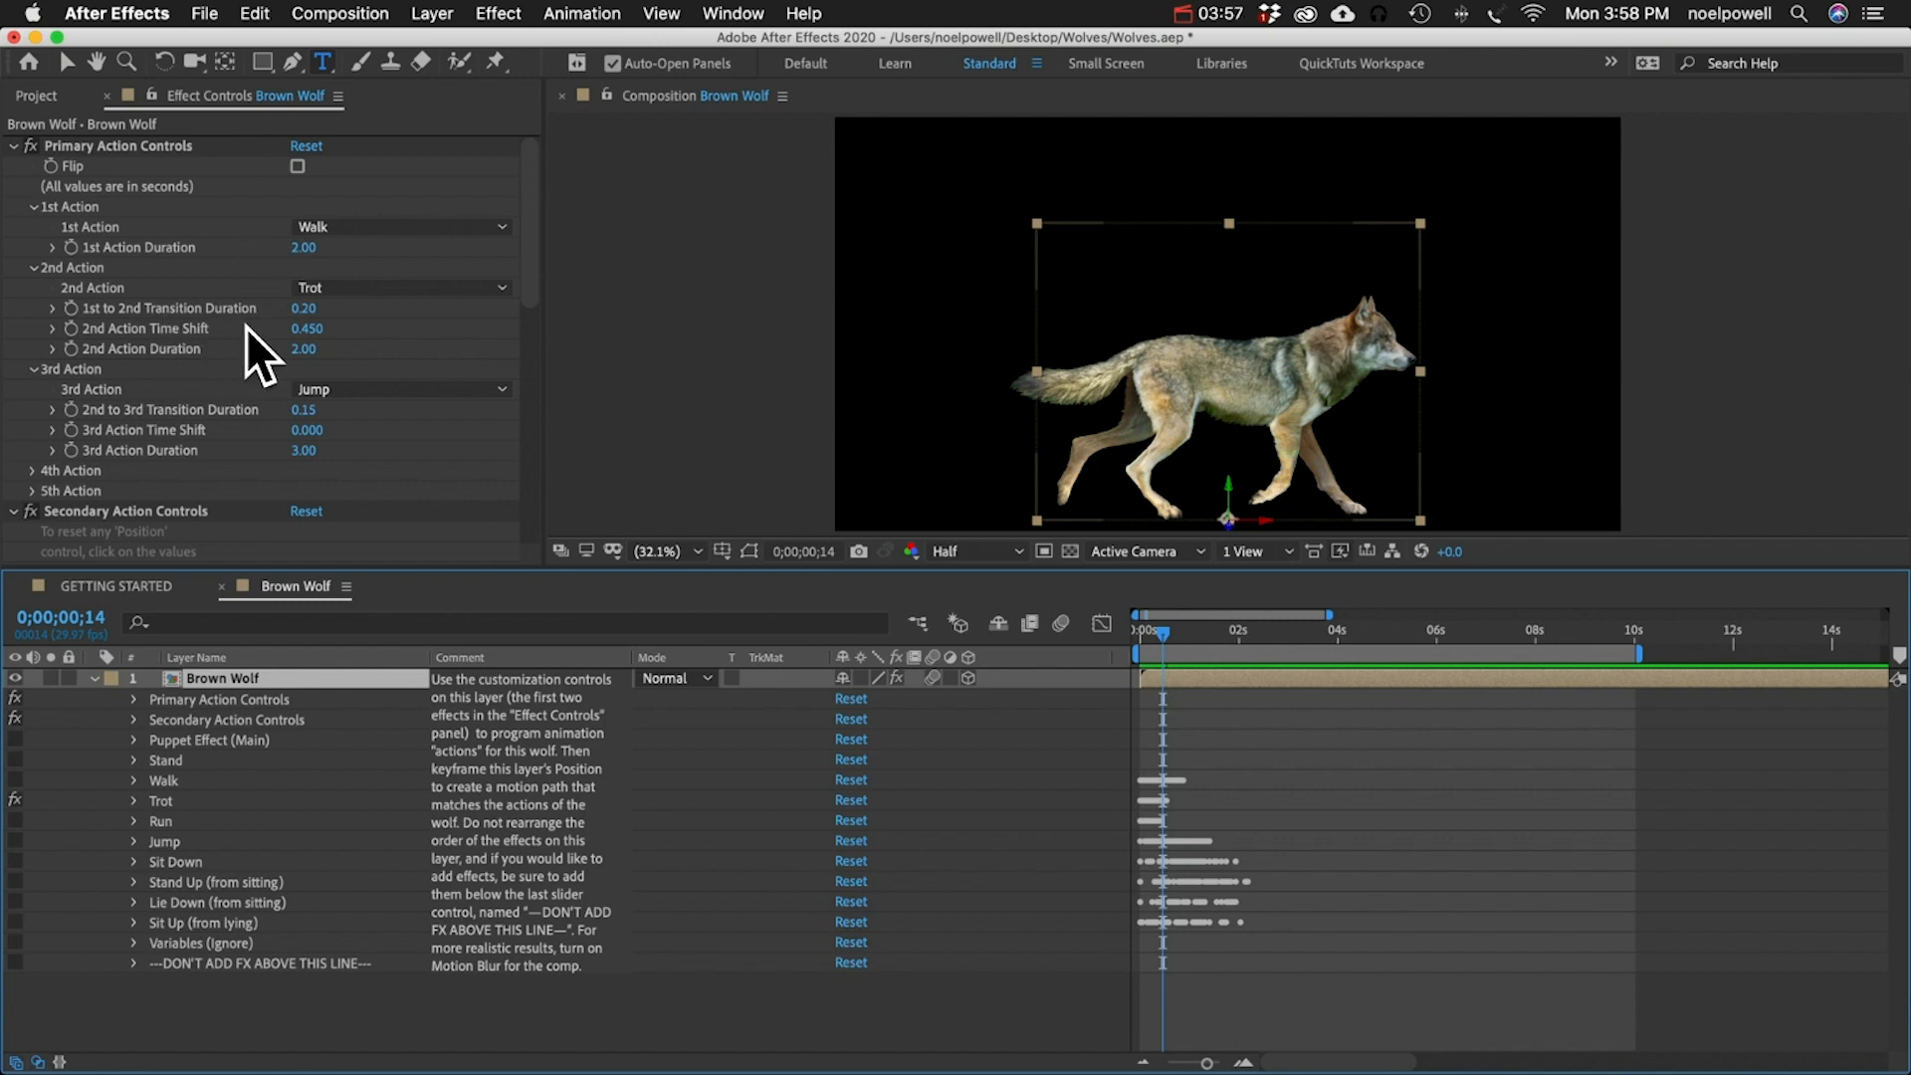
- Try 2nd Action Time Shift values of 0 and 0.1, and settle on 0.2 seconds
{"action": "left_click", "coordinate": [299, 331]}
{"action": "type", "text": "0"}
{"action": "key", "text": "Return"}
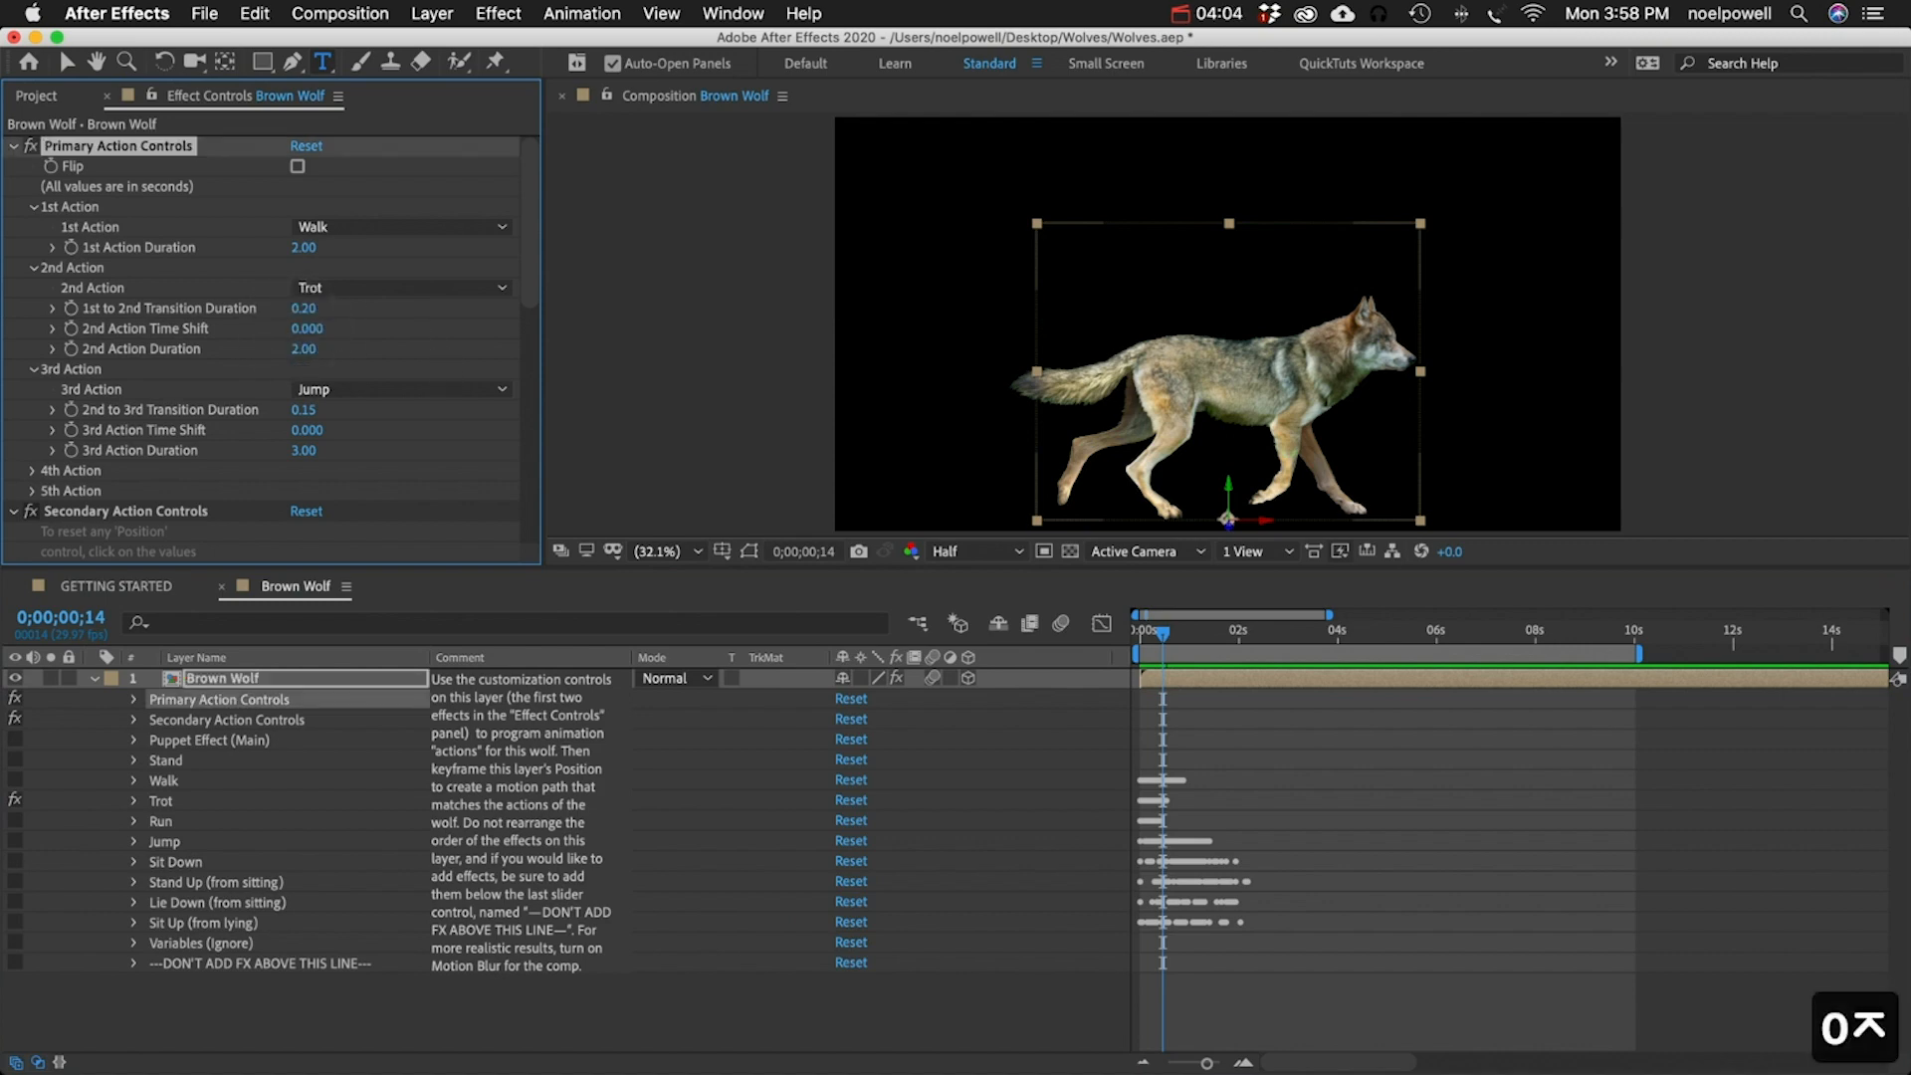
{"action": "left_click", "coordinate": [310, 332]}
{"action": "type", "text": "0.1"}
{"action": "key", "text": "Return"}
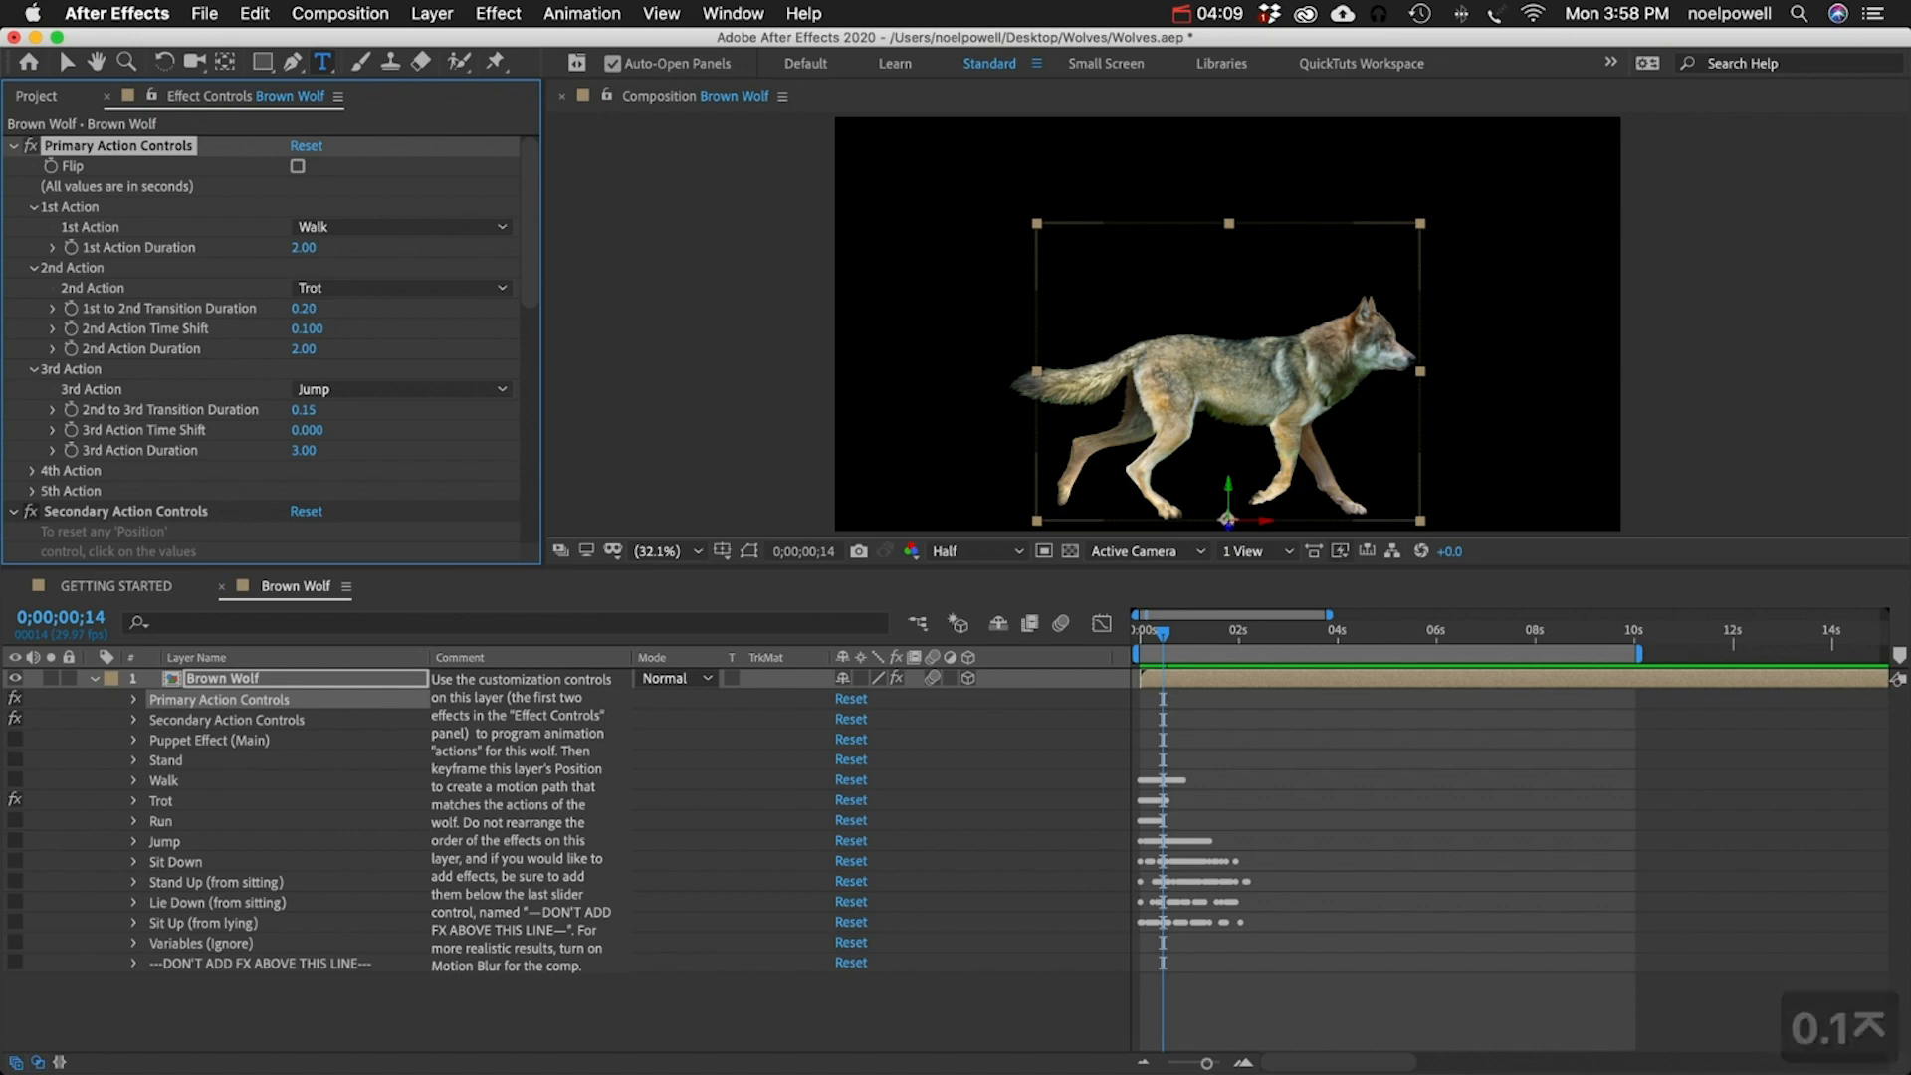
{"action": "left_click", "coordinate": [308, 331]}
{"action": "type", "text": "0.2"}
{"action": "key", "text": "Return"}
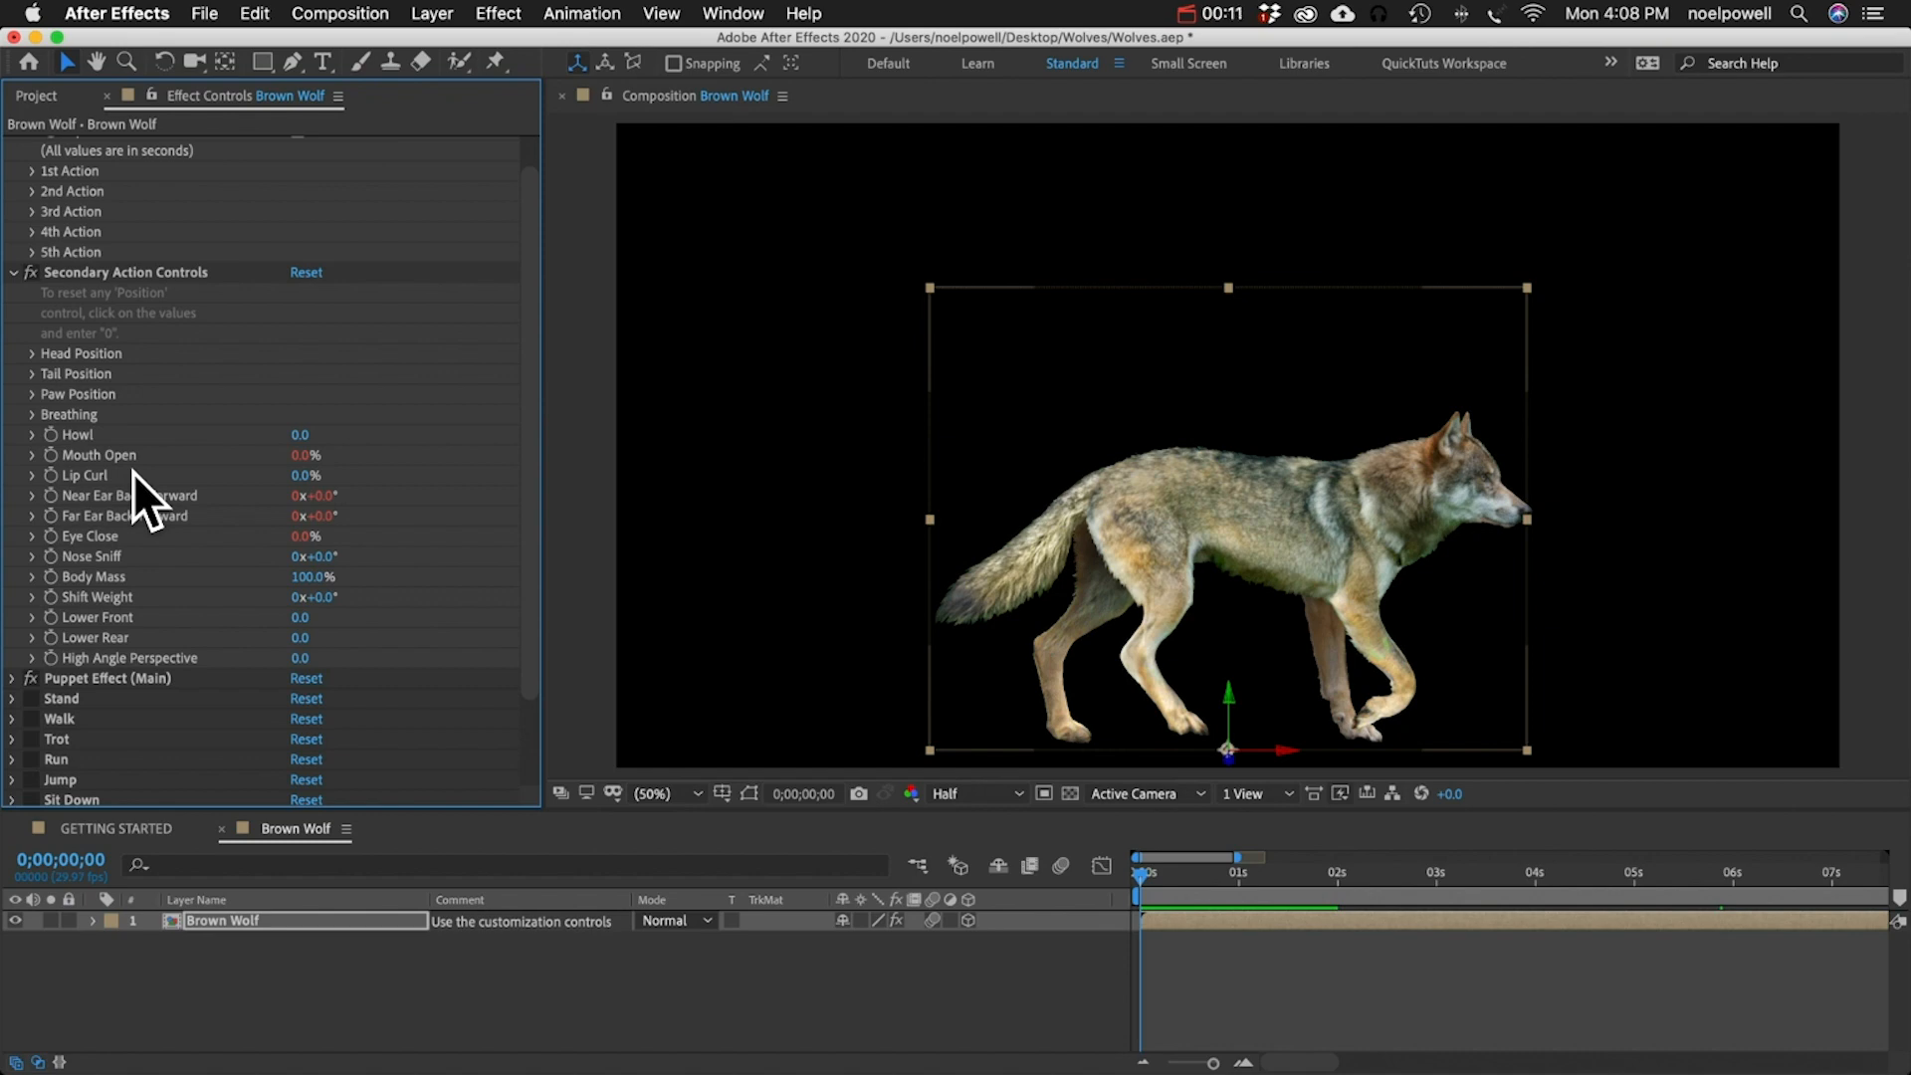
- Reposition the wolf's head through Head Position values of about 0, -139 and 1575, 478, and adjust its Head Tilt
{"action": "left_click", "coordinate": [32, 354]}
{"action": "left_click_drag", "start_coordinate": [344, 373], "coordinate": [172, 402]}
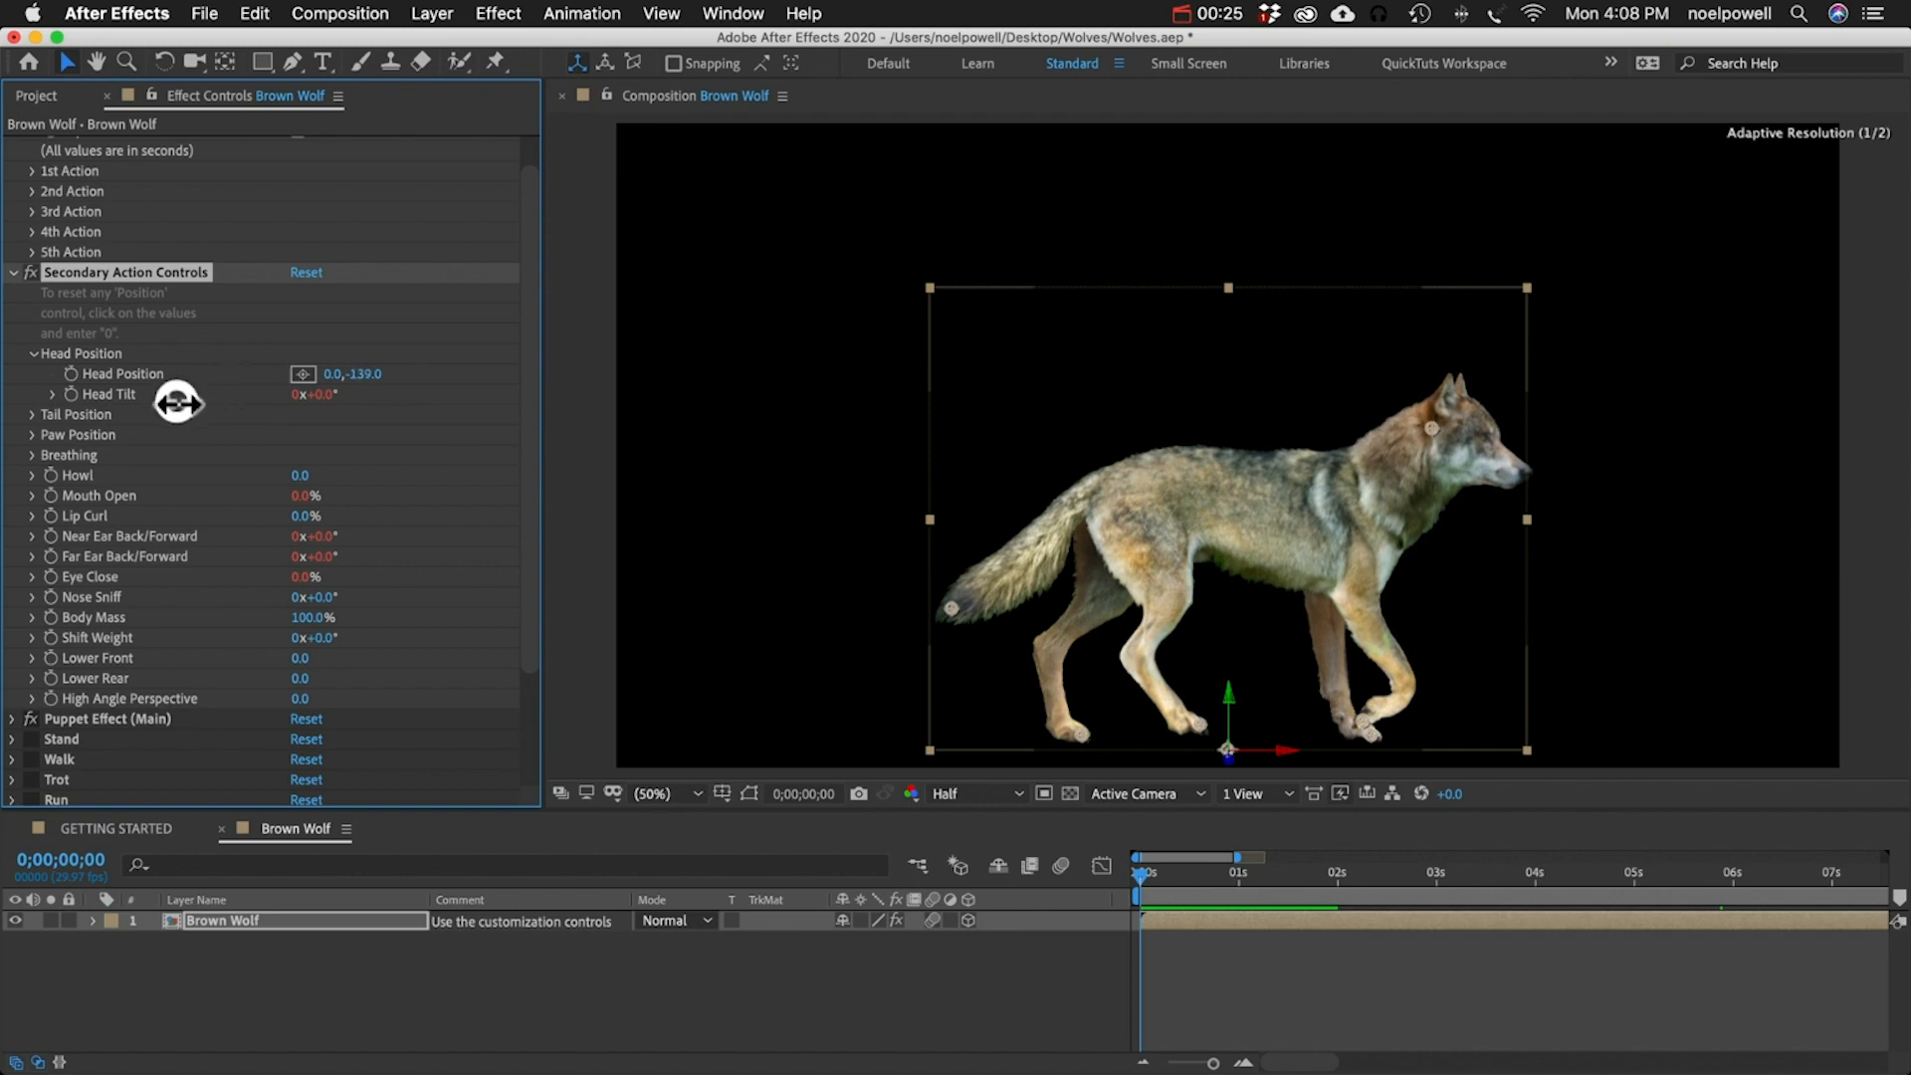
{"action": "key", "text": "space"}
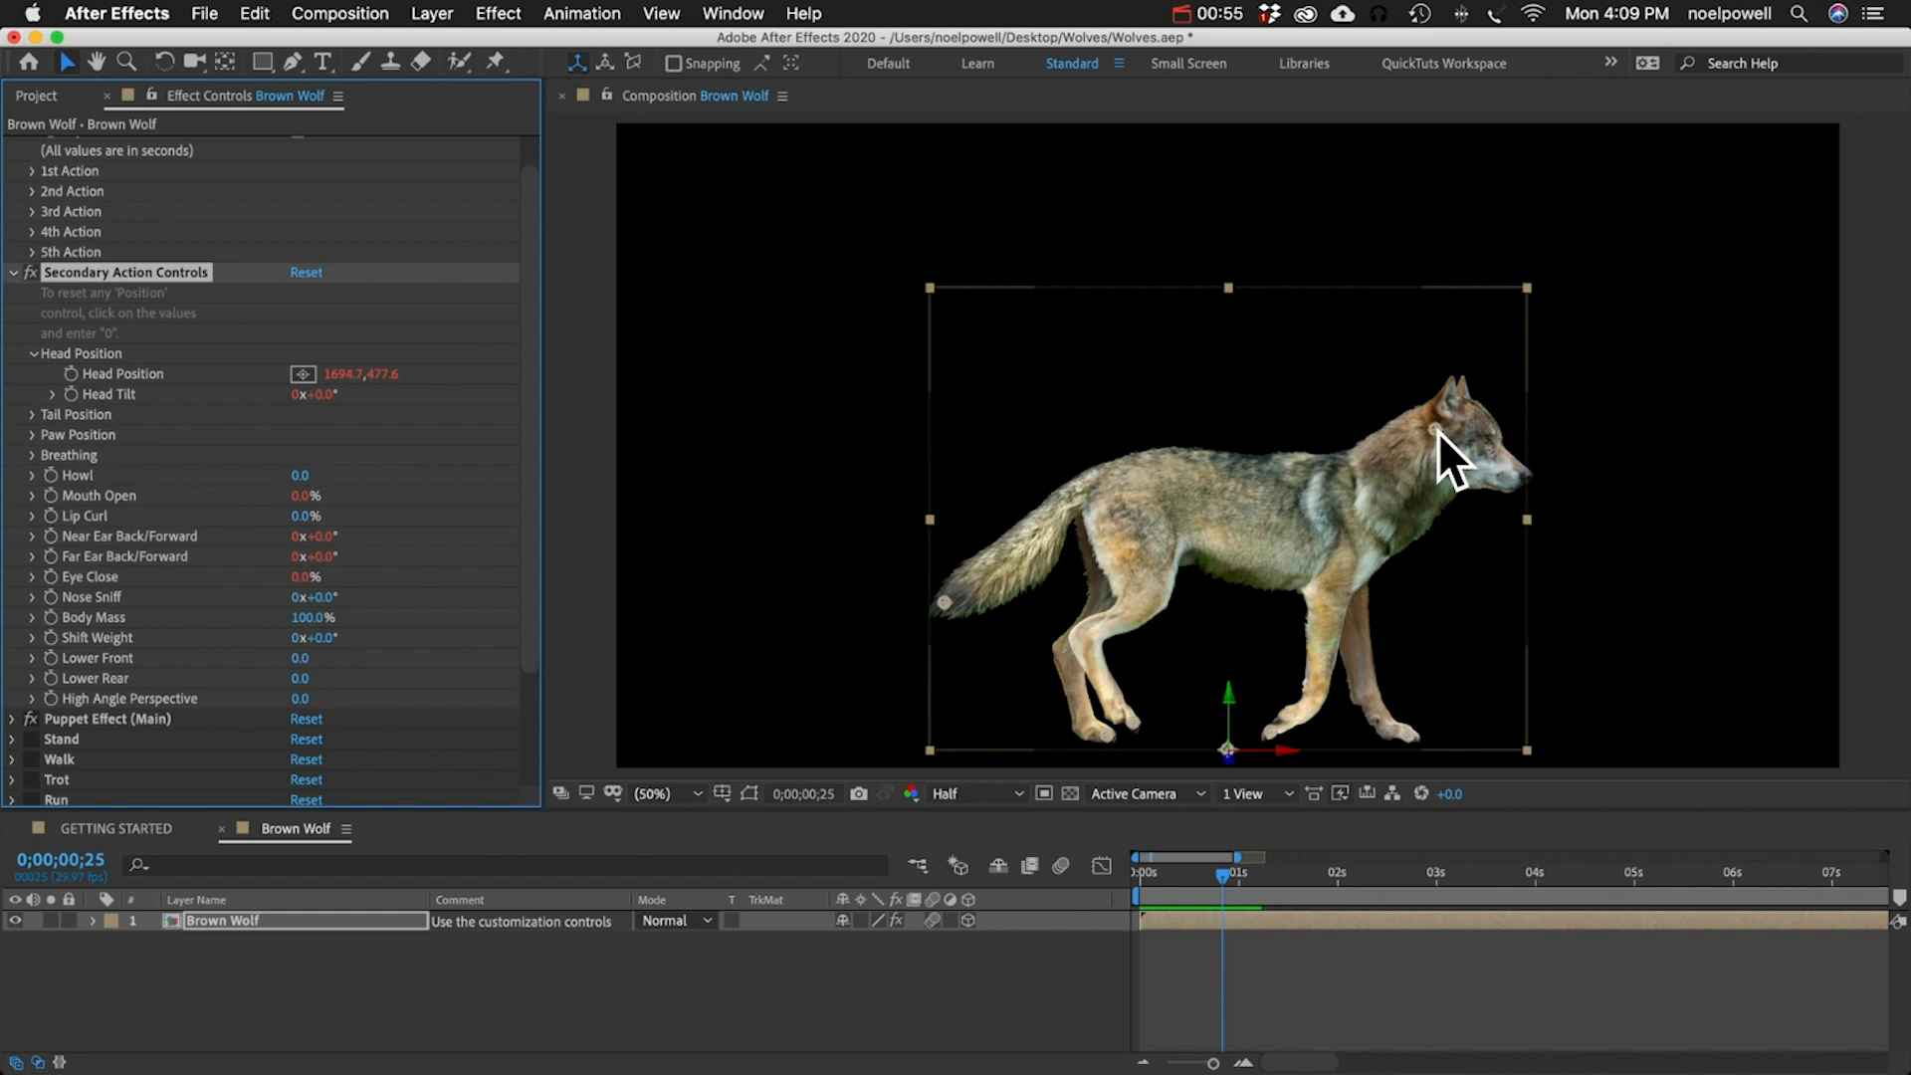
{"action": "mouse_move", "coordinate": [1437, 432]}
{"action": "left_mouse_down"}
{"action": "mouse_move", "coordinate": [1473, 476]}
{"action": "mouse_move", "coordinate": [1473, 582]}
{"action": "mouse_move", "coordinate": [1402, 431]}
{"action": "left_mouse_up"}
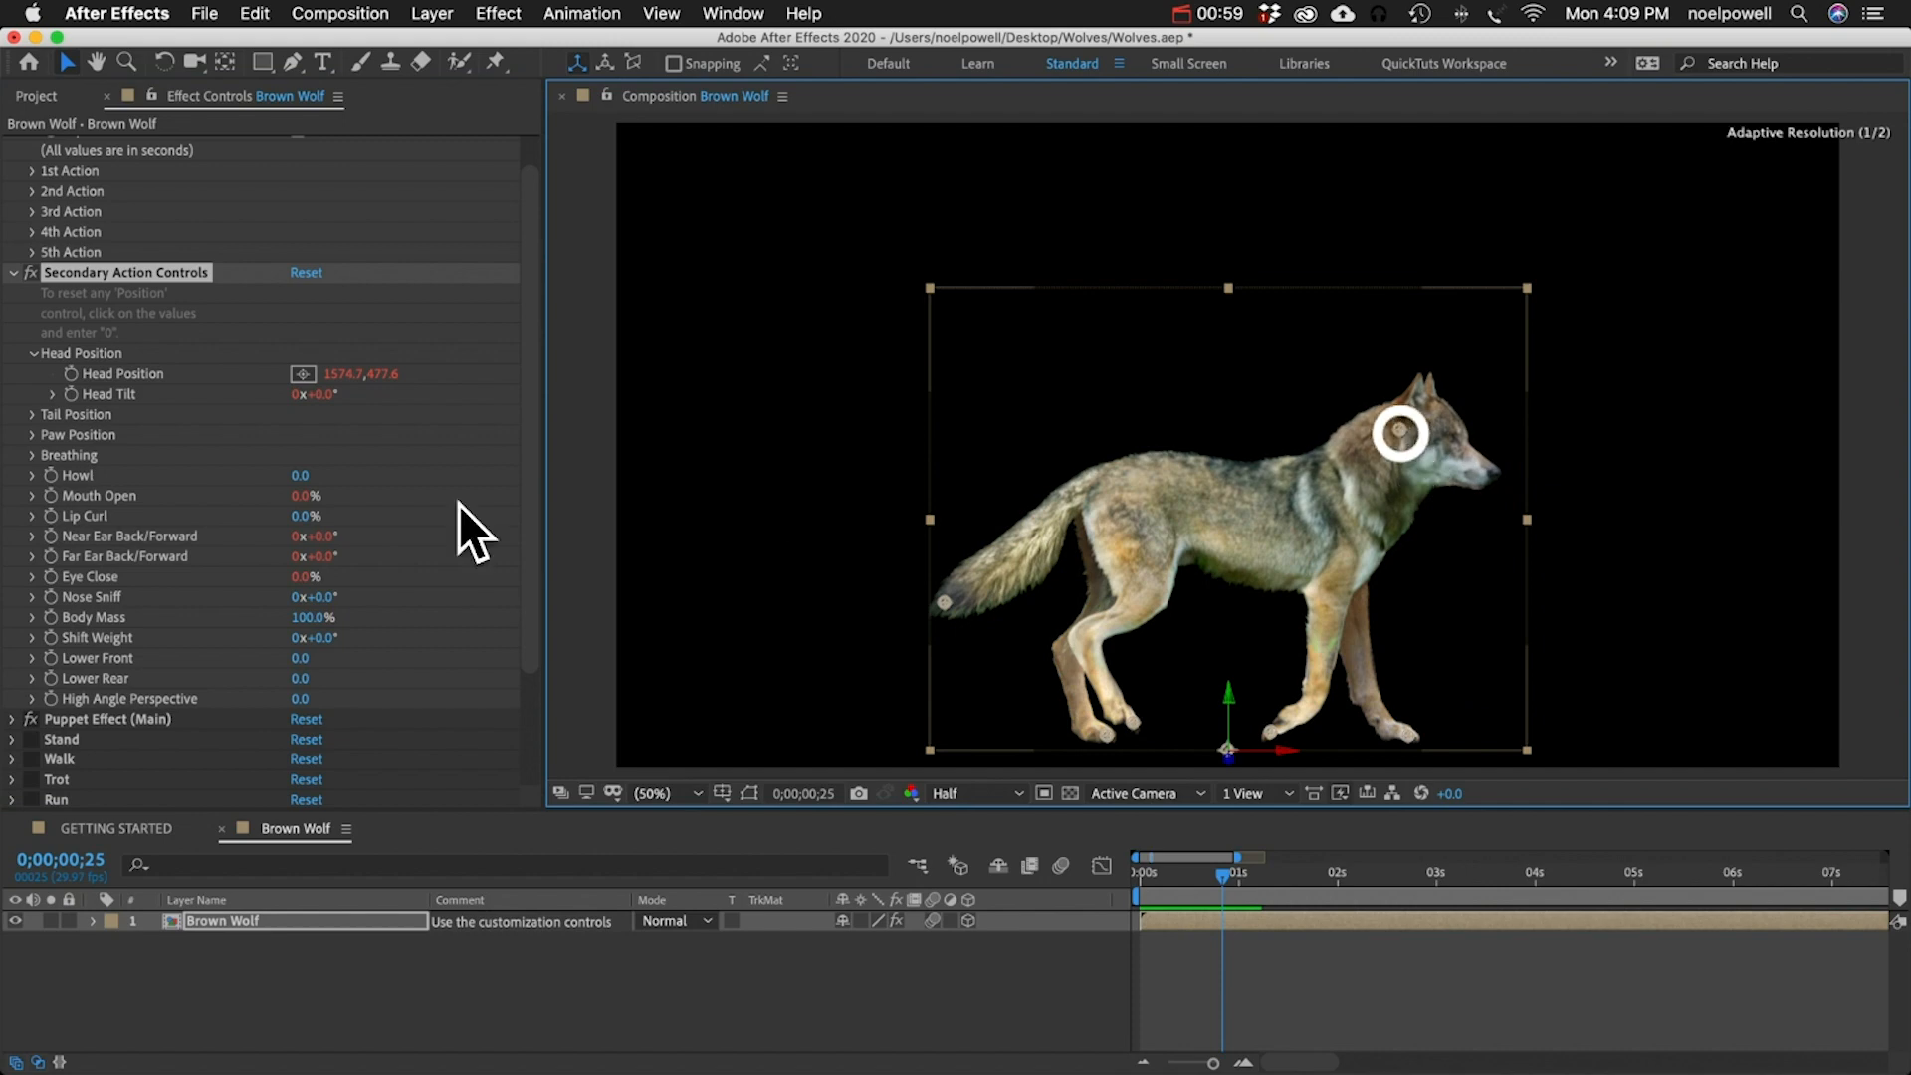
{"action": "left_click_drag", "start_coordinate": [317, 396], "coordinate": [260, 413]}
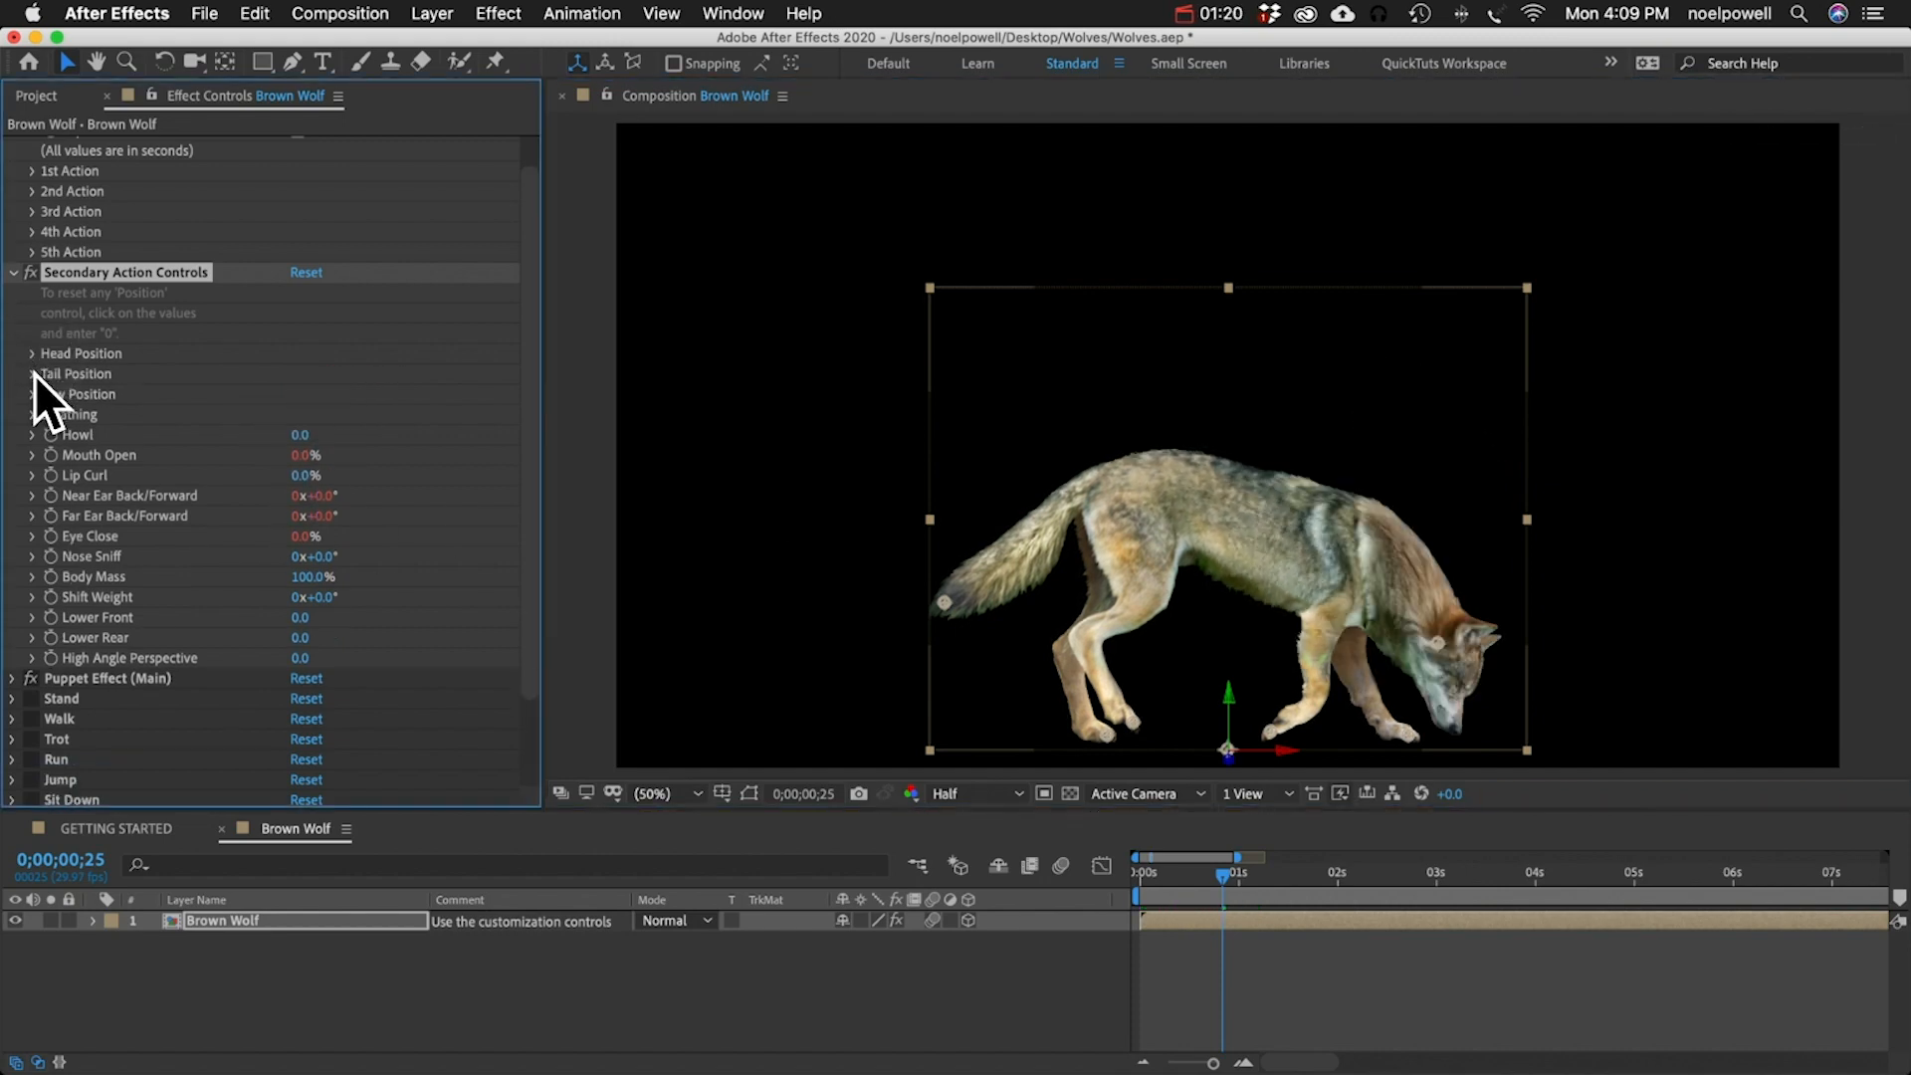
- Try a Tail Down/Up angle of -72° in the Tail Position controls, and undo it
{"action": "left_click", "coordinate": [34, 374]}
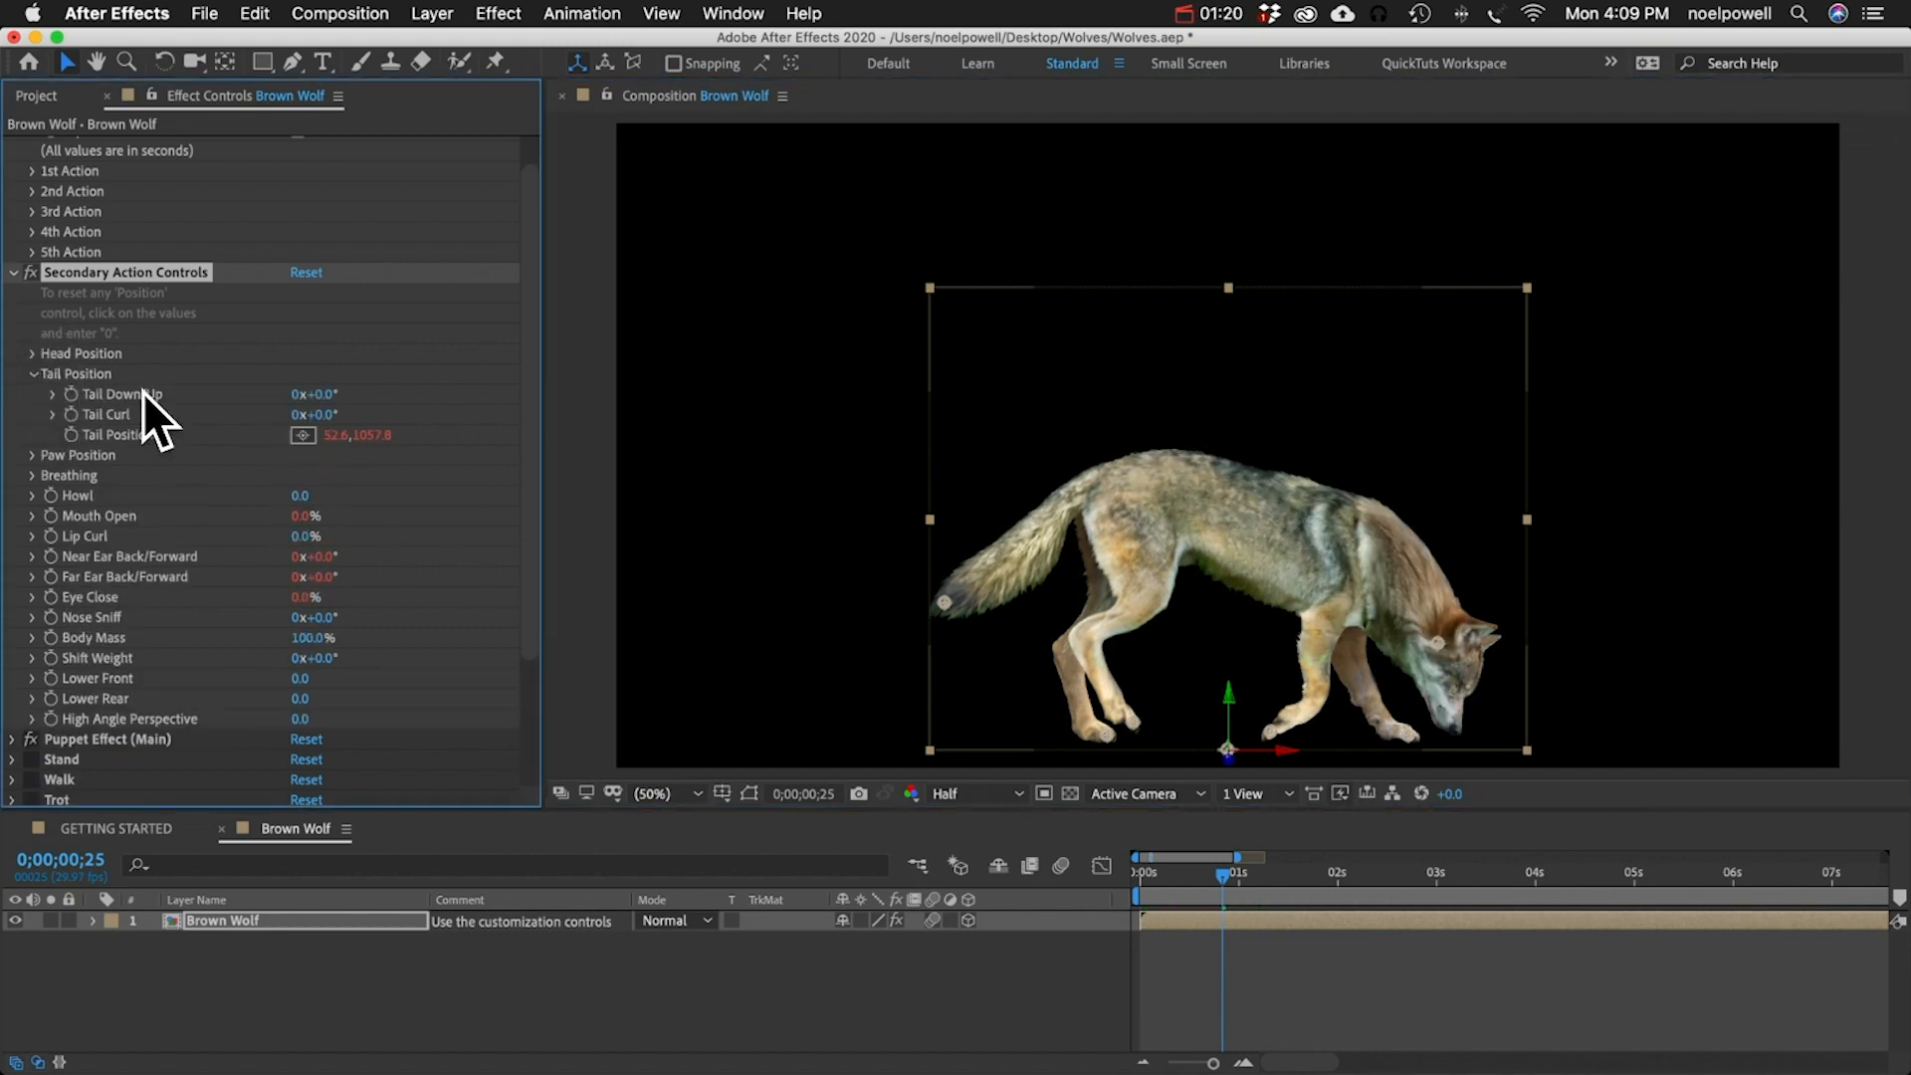
{"action": "left_click_drag", "start_coordinate": [315, 396], "coordinate": [244, 407]}
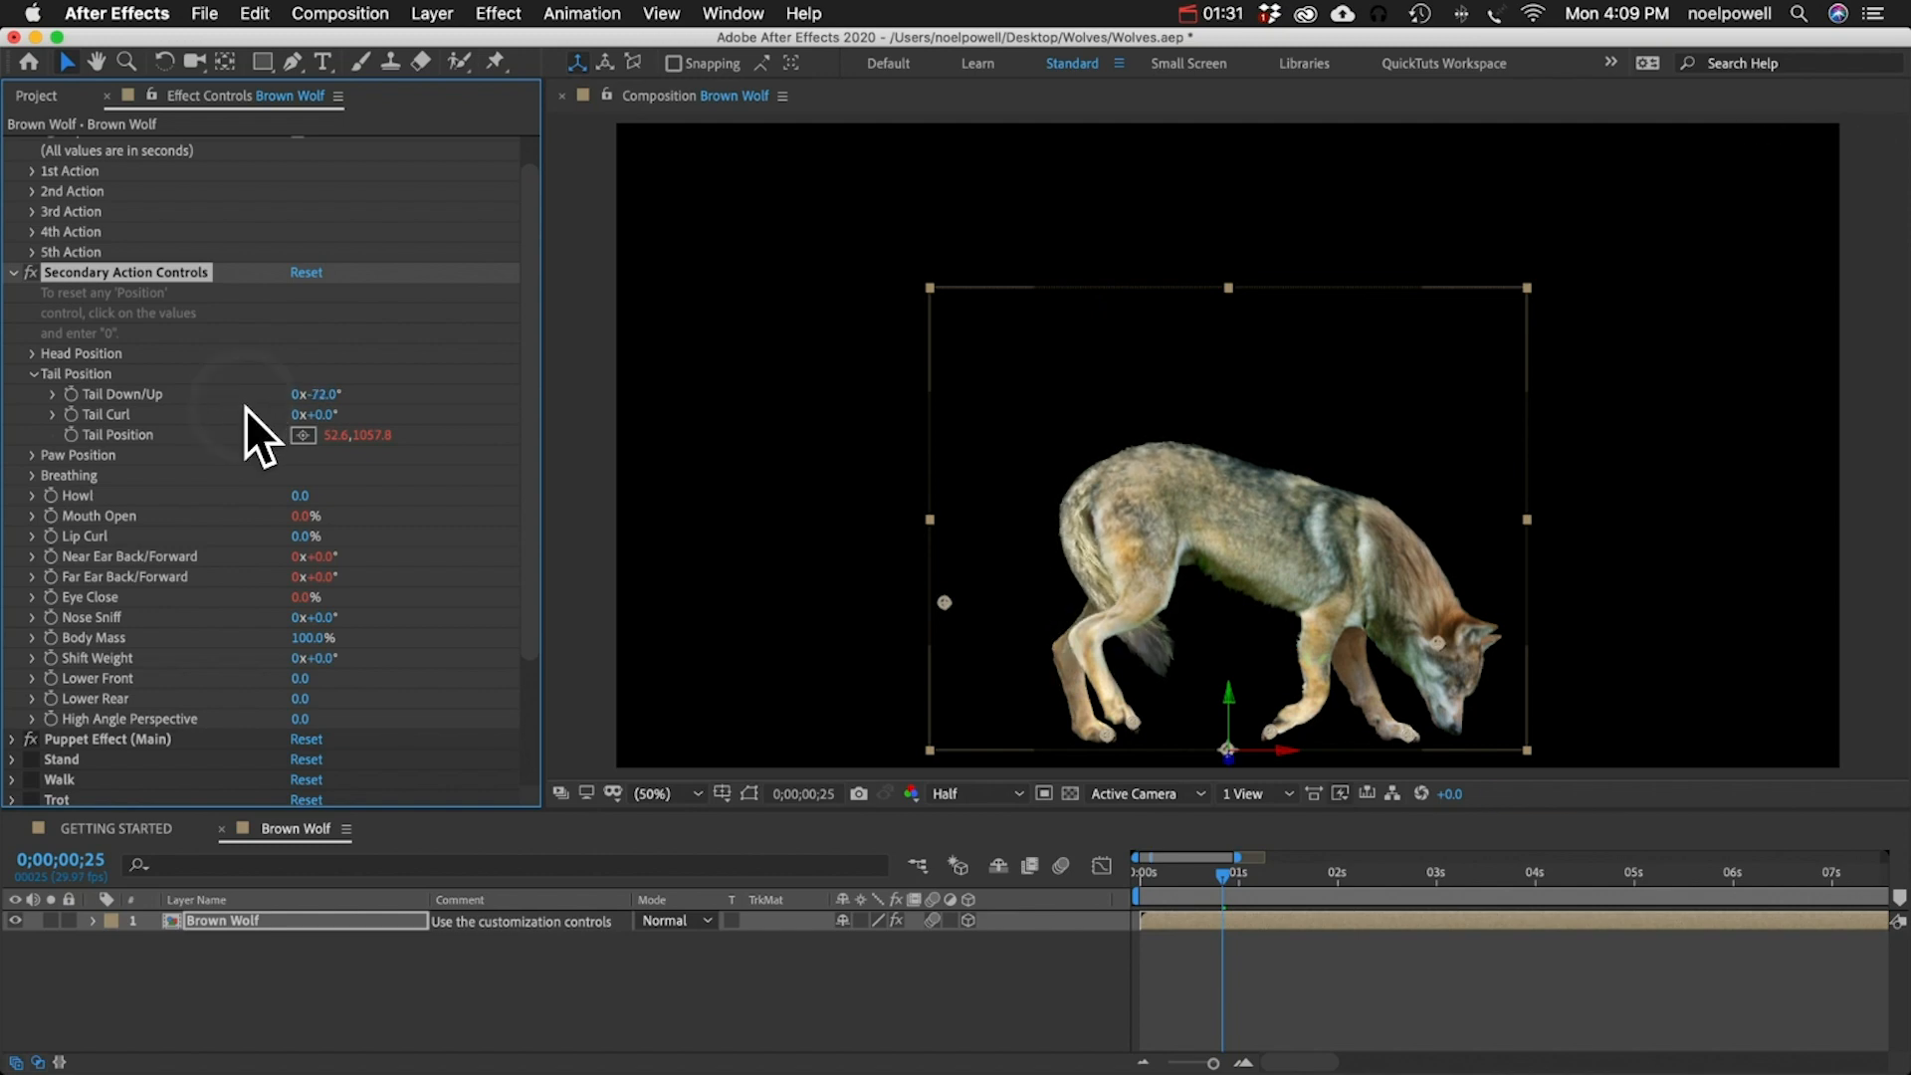
{"action": "key", "text": "super+z"}
- Set Tail Curl to -42° and move the tail tip outward to a Tail Position of about -151, 830
{"action": "left_click_drag", "start_coordinate": [326, 418], "coordinate": [274, 418]}
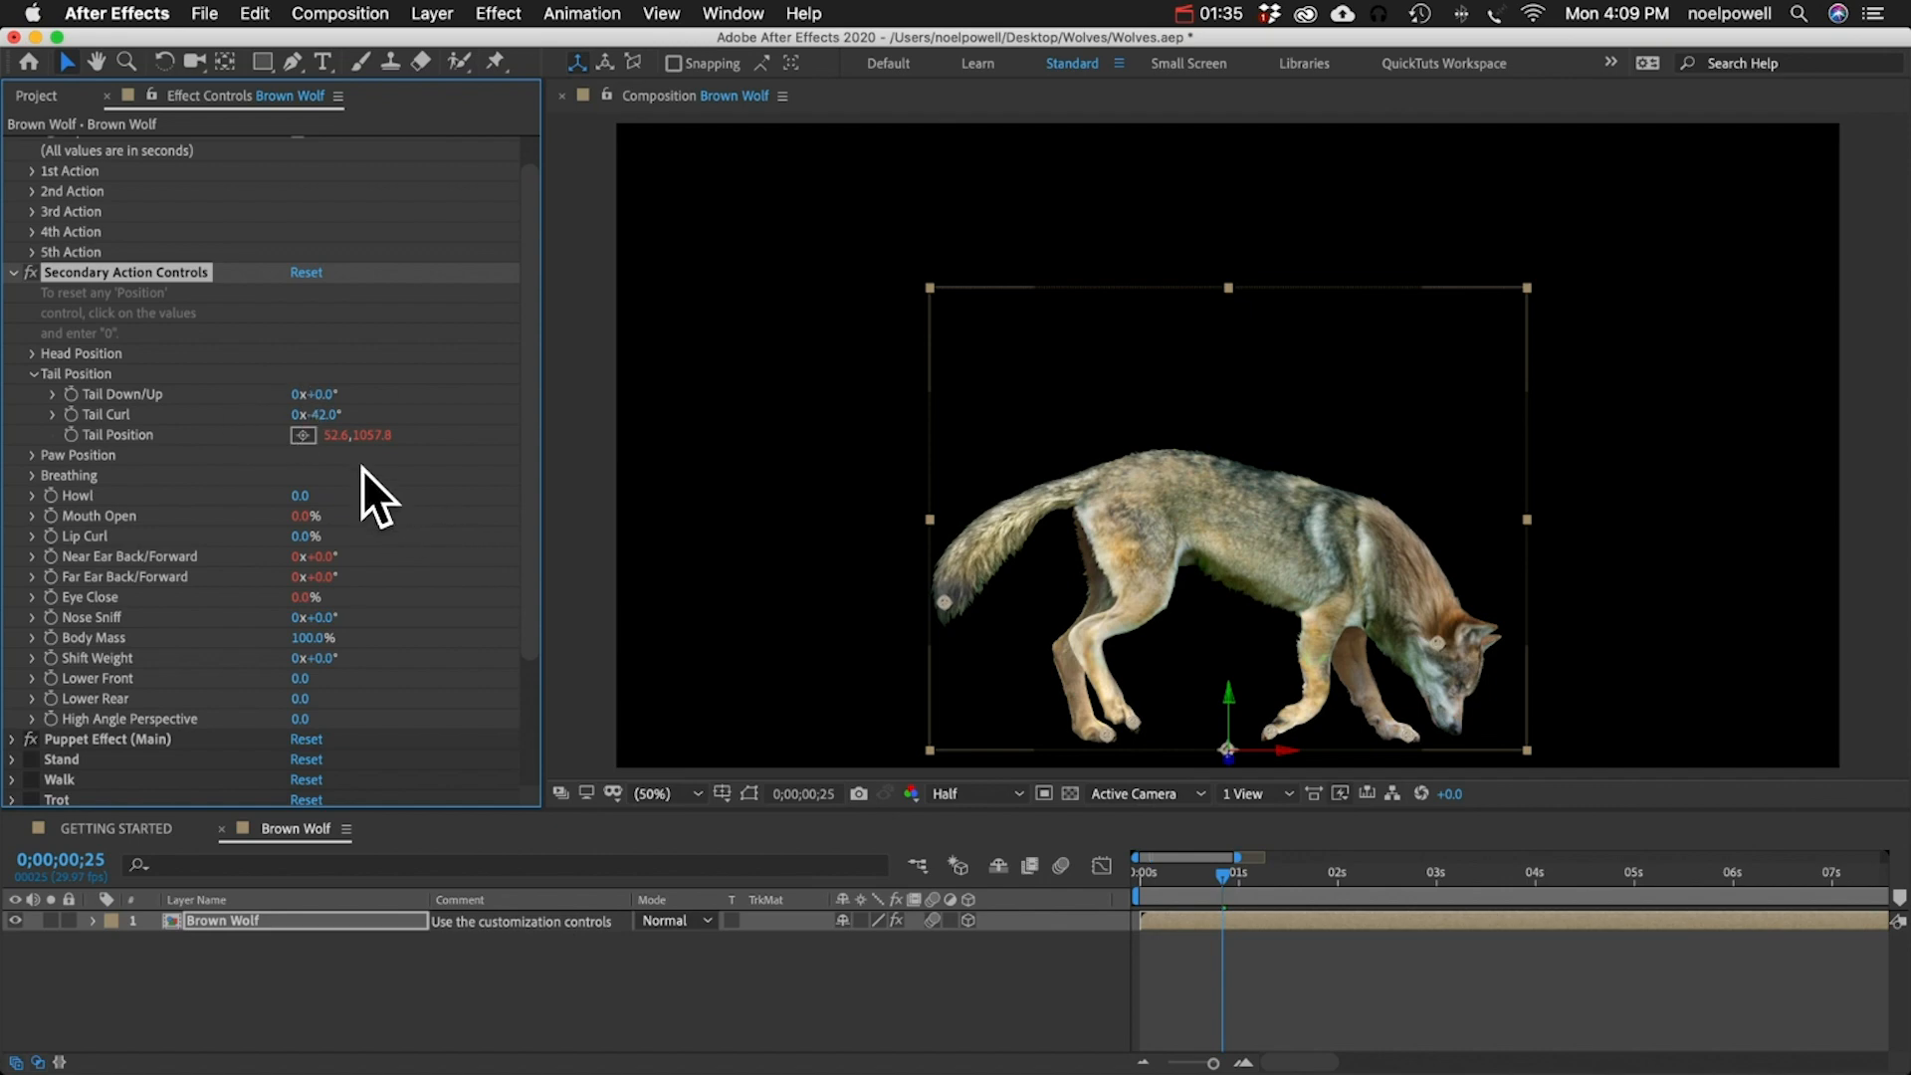
{"action": "left_click_drag", "start_coordinate": [943, 602], "coordinate": [882, 531]}
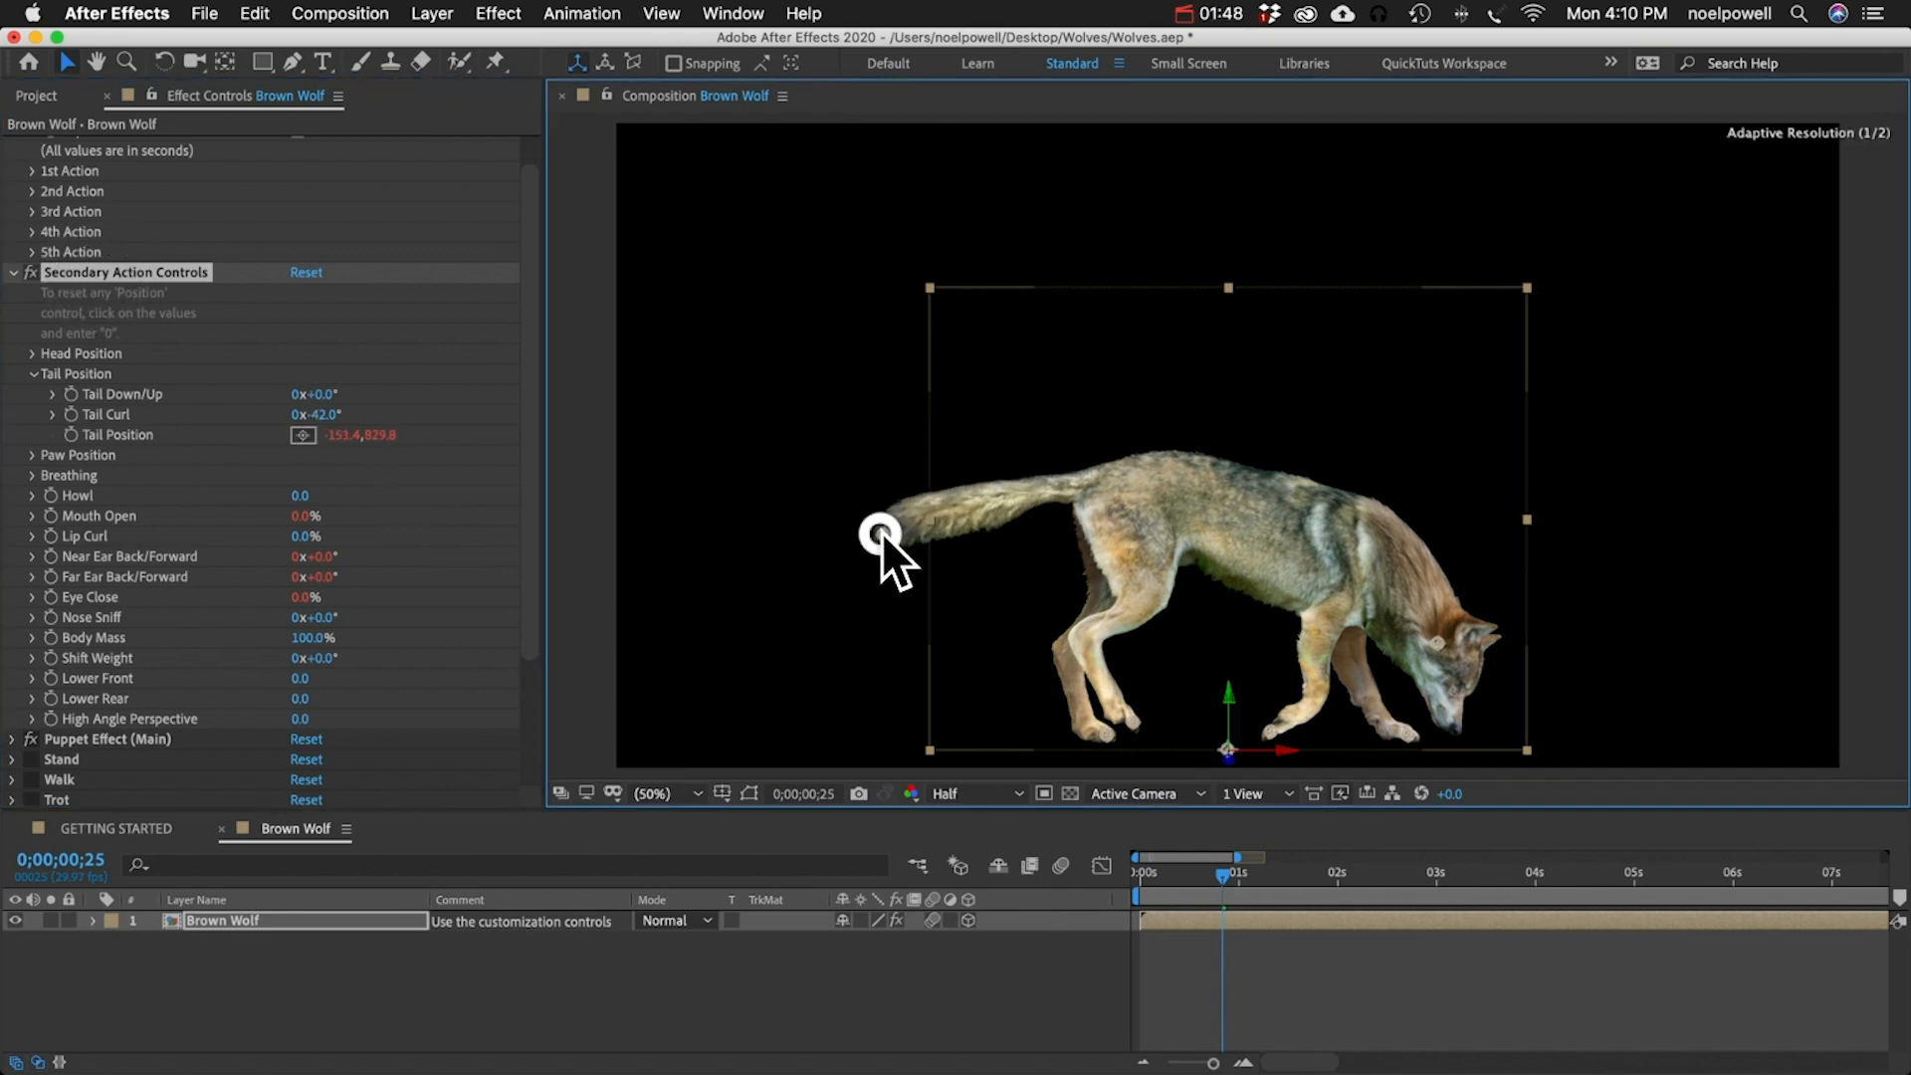
{"action": "left_click", "coordinate": [33, 374]}
- Expand the Paw Position controls and reset the Head Position to 0, 0
{"action": "left_click", "coordinate": [32, 393]}
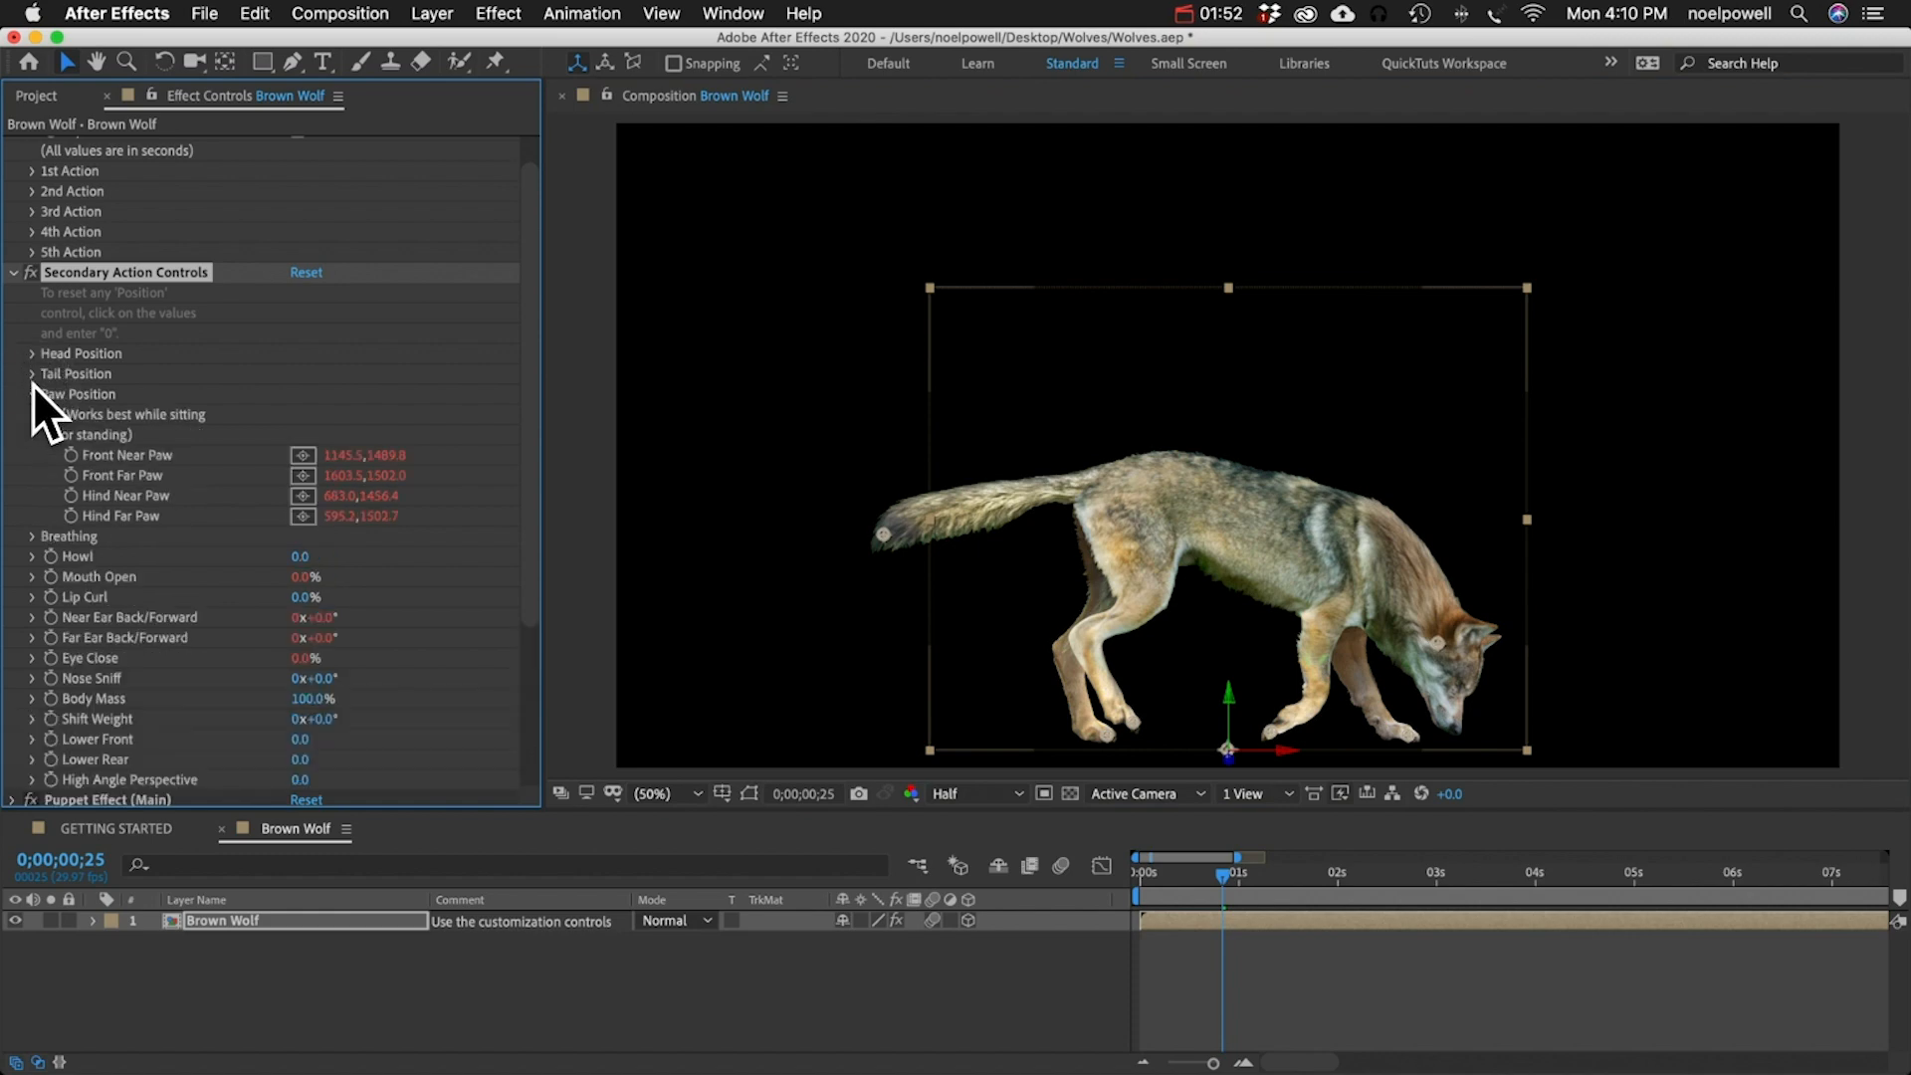
{"action": "left_click", "coordinate": [33, 353]}
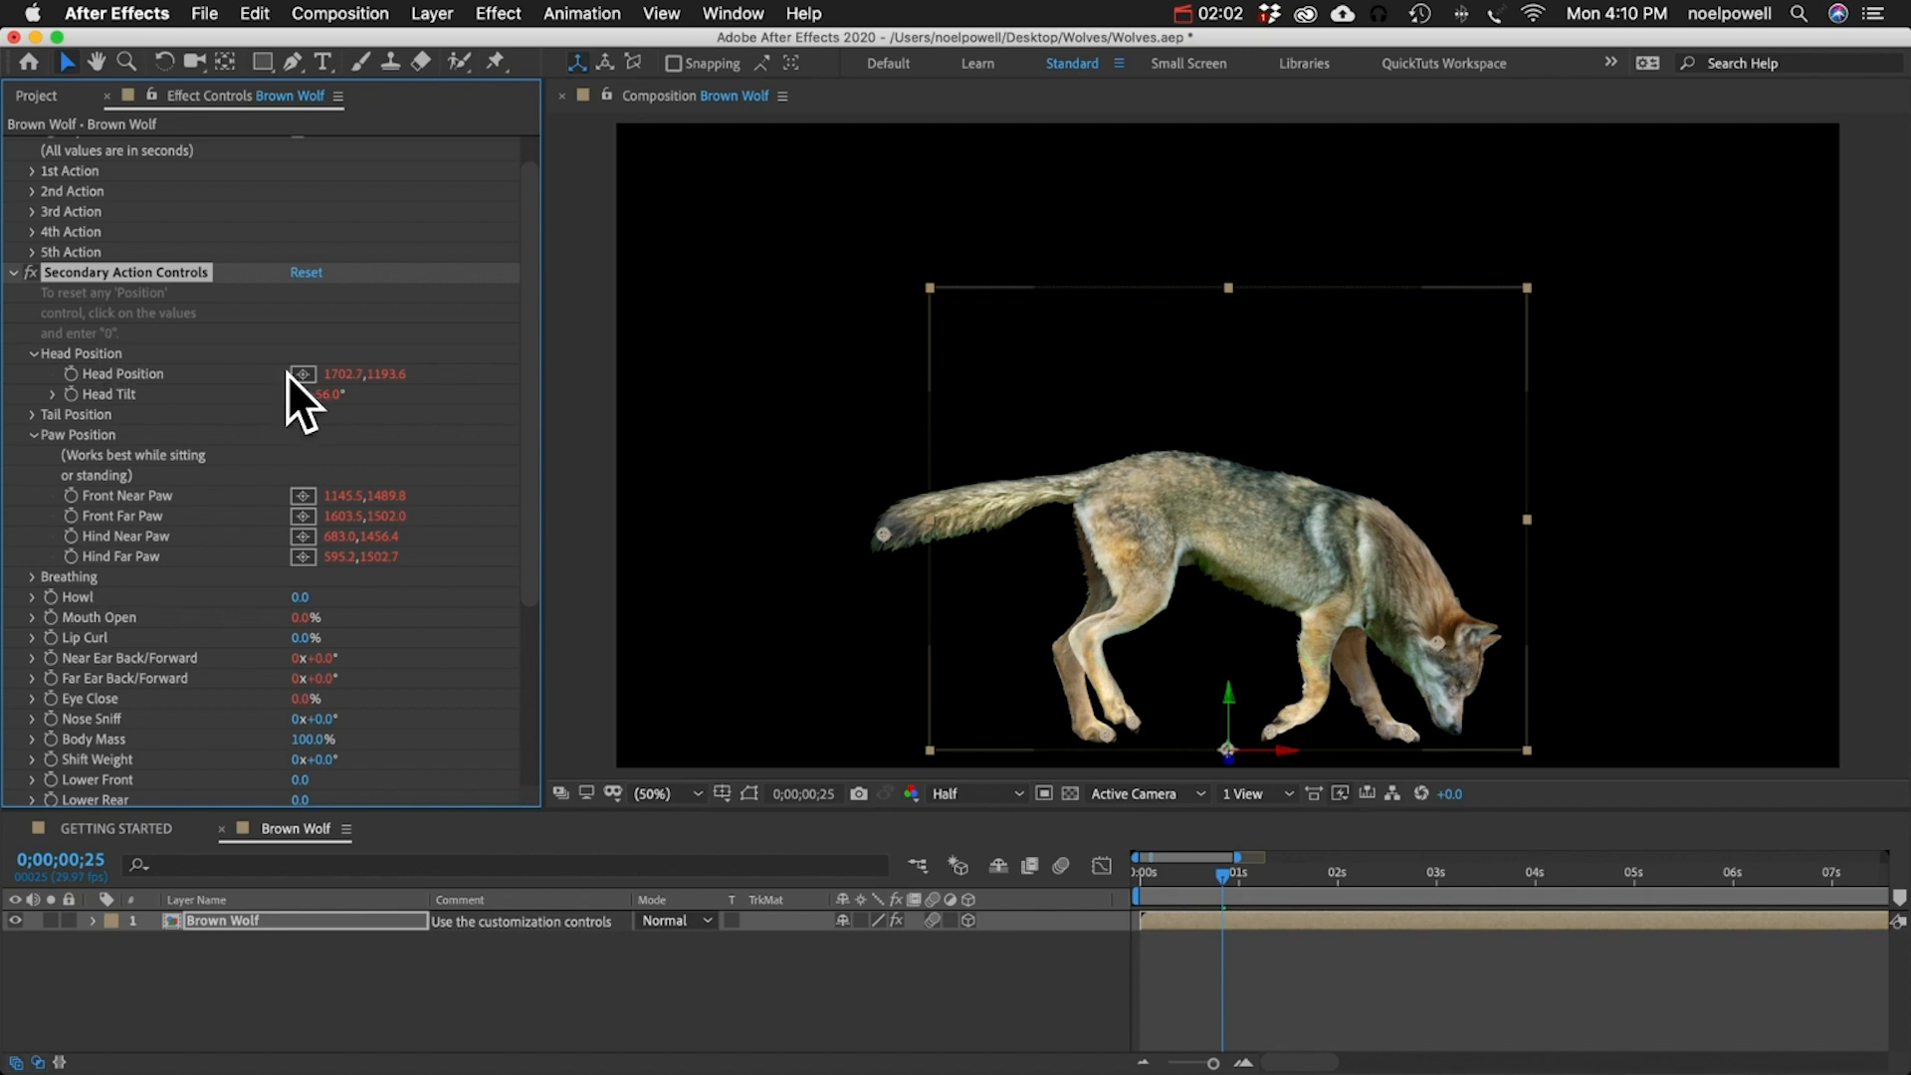
{"action": "mouse_move", "coordinate": [339, 376]}
{"action": "left_mouse_down"}
{"action": "mouse_move", "coordinate": [384, 380]}
{"action": "mouse_move", "coordinate": [339, 378]}
{"action": "left_mouse_up"}
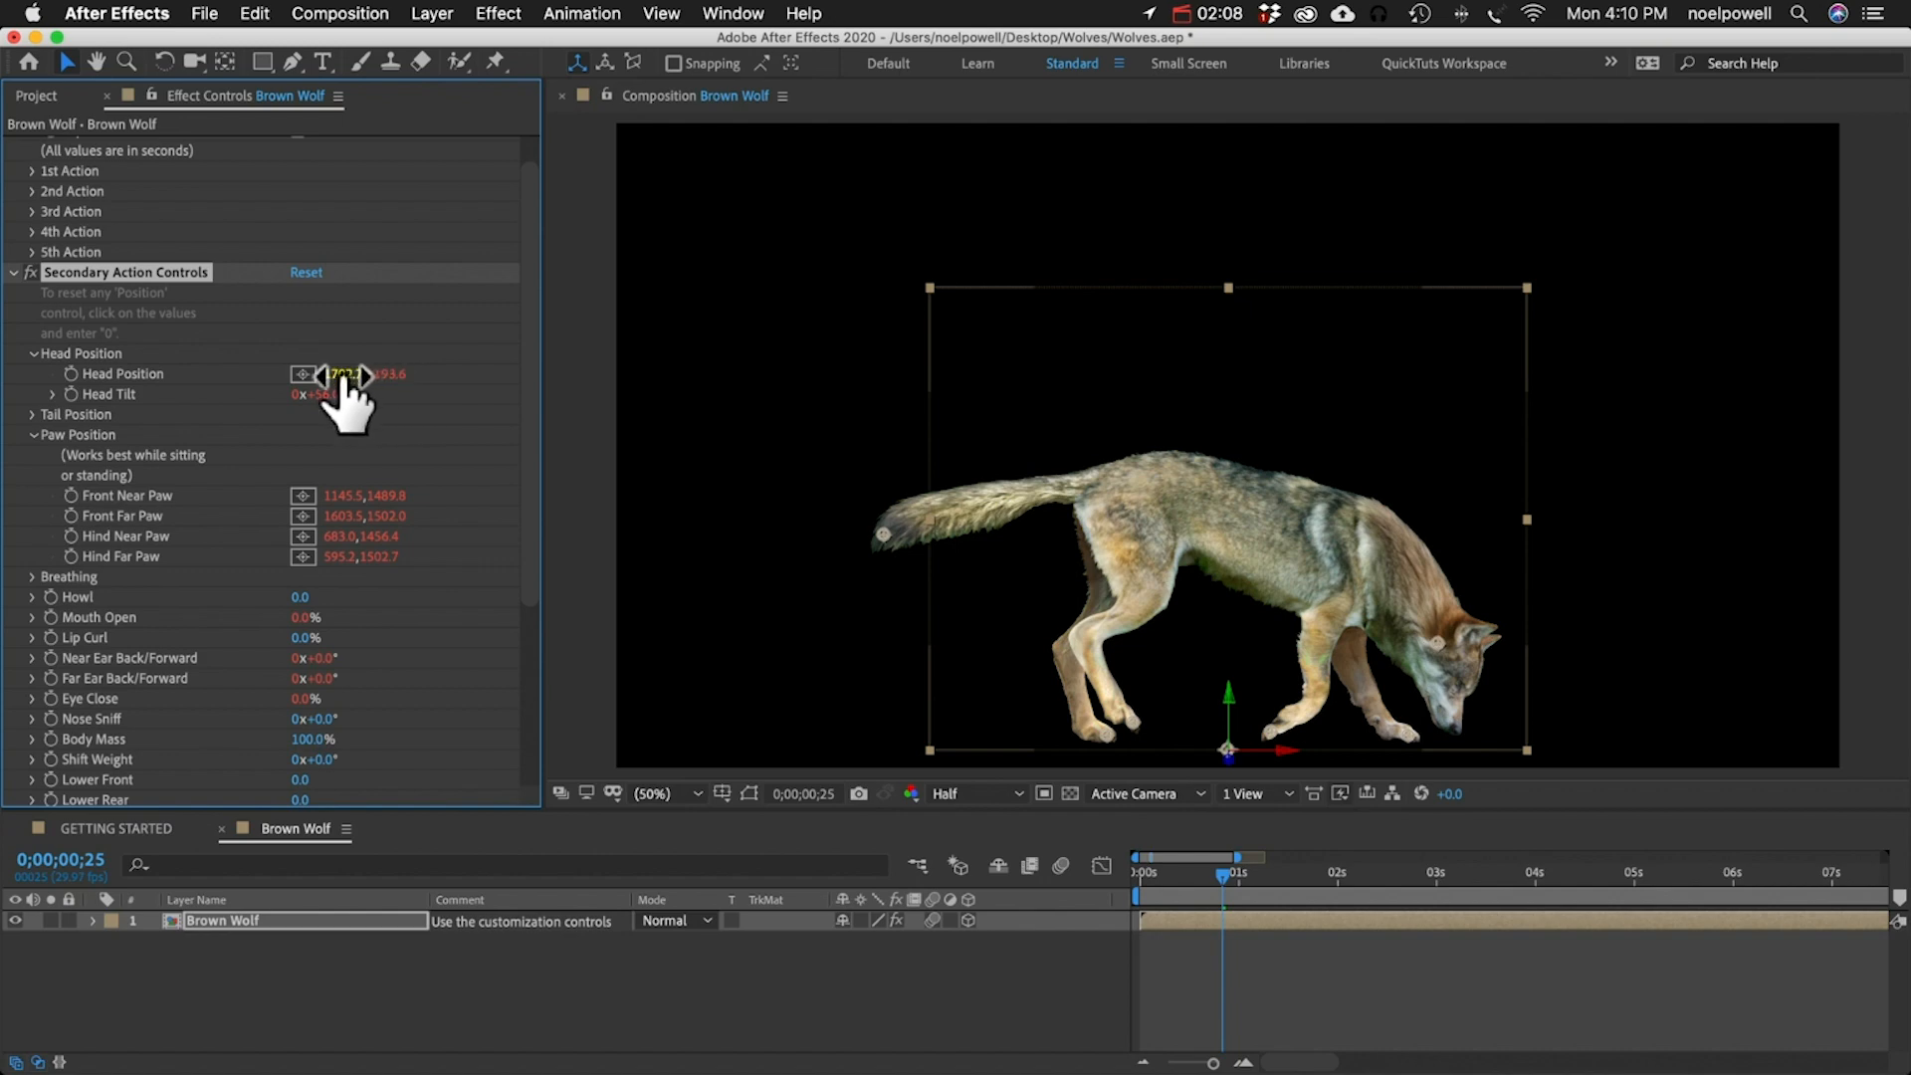
{"action": "type", "text": "0"}
{"action": "key", "text": "Tab"}
{"action": "type", "text": "0"}
{"action": "key", "text": "Return"}
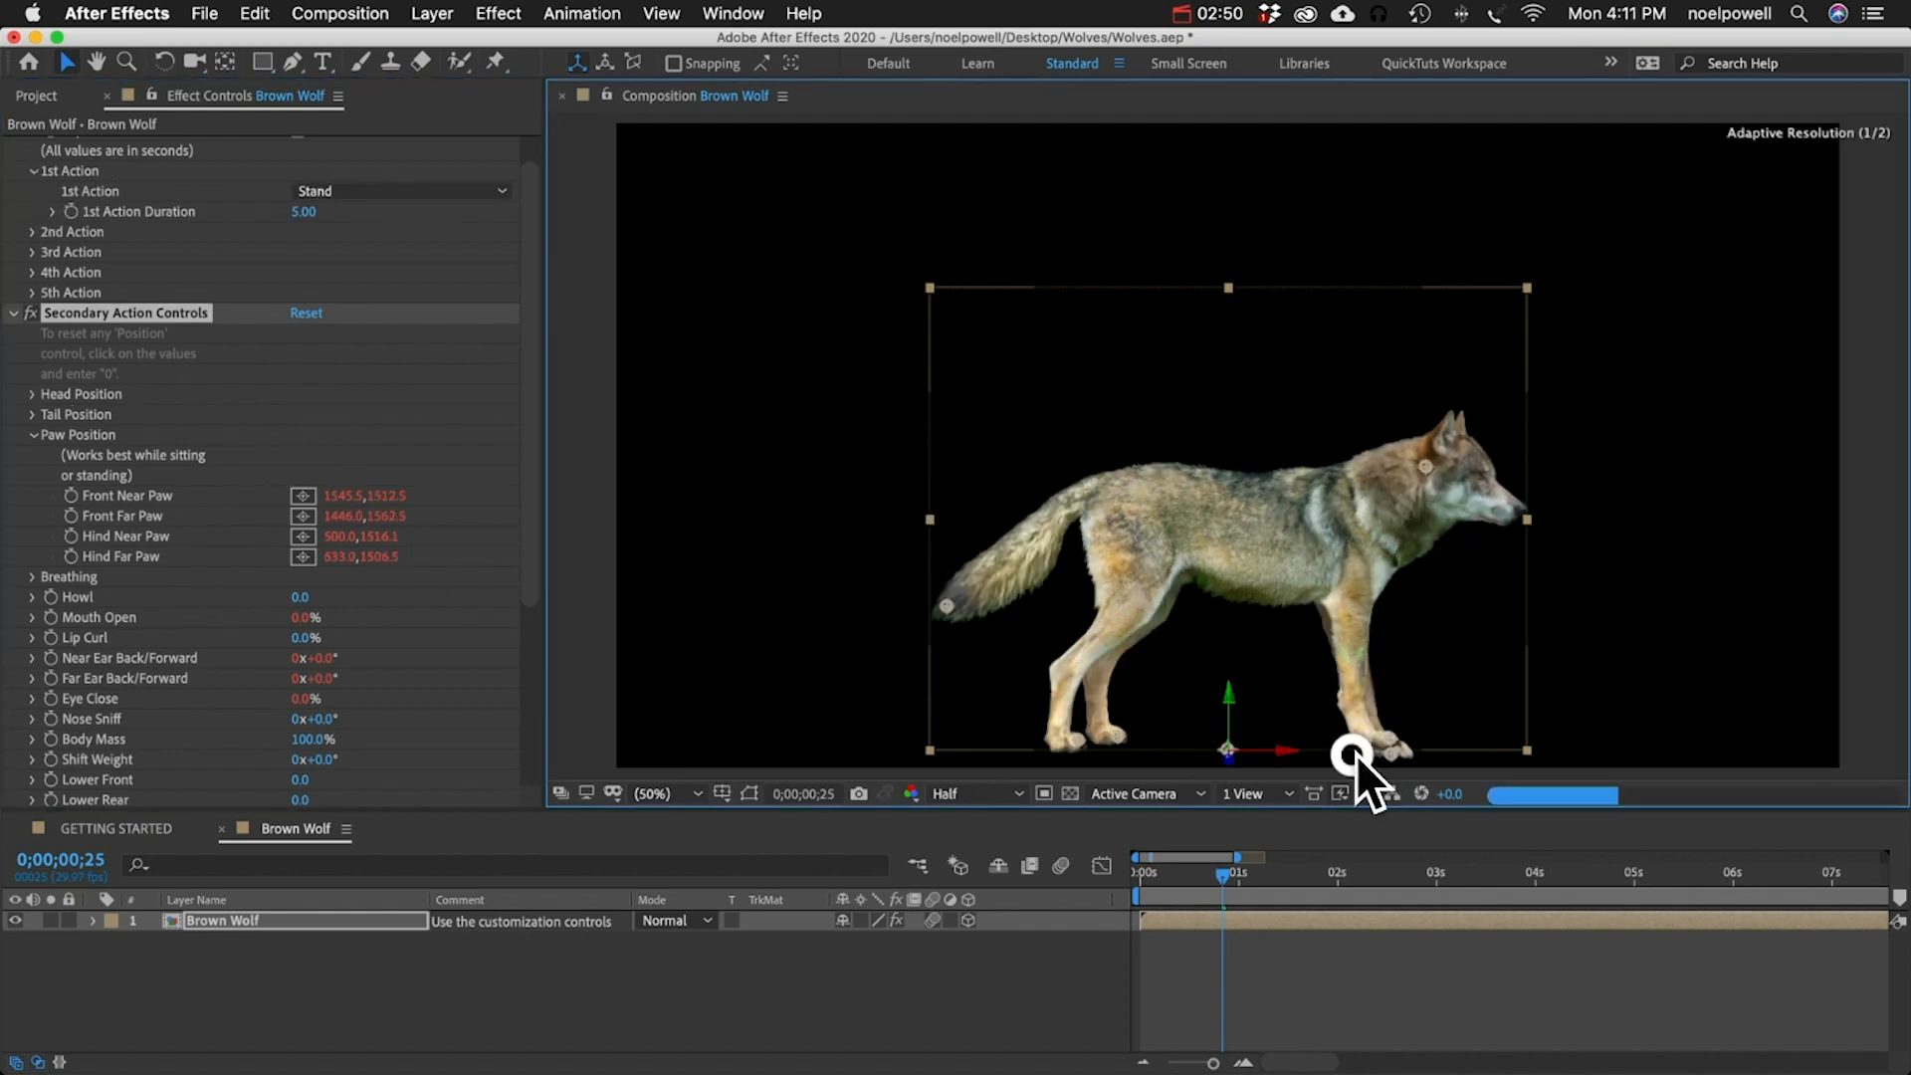
- Move the wolf's Front Far Paw to about 1366, 1510.5 and its Hind Far Paw to about 689, 1538.5
{"action": "mouse_move", "coordinate": [1356, 754]}
{"action": "left_mouse_down"}
{"action": "mouse_move", "coordinate": [1239, 711]}
{"action": "mouse_move", "coordinate": [1369, 740]}
{"action": "mouse_move", "coordinate": [1338, 736]}
{"action": "left_mouse_up"}
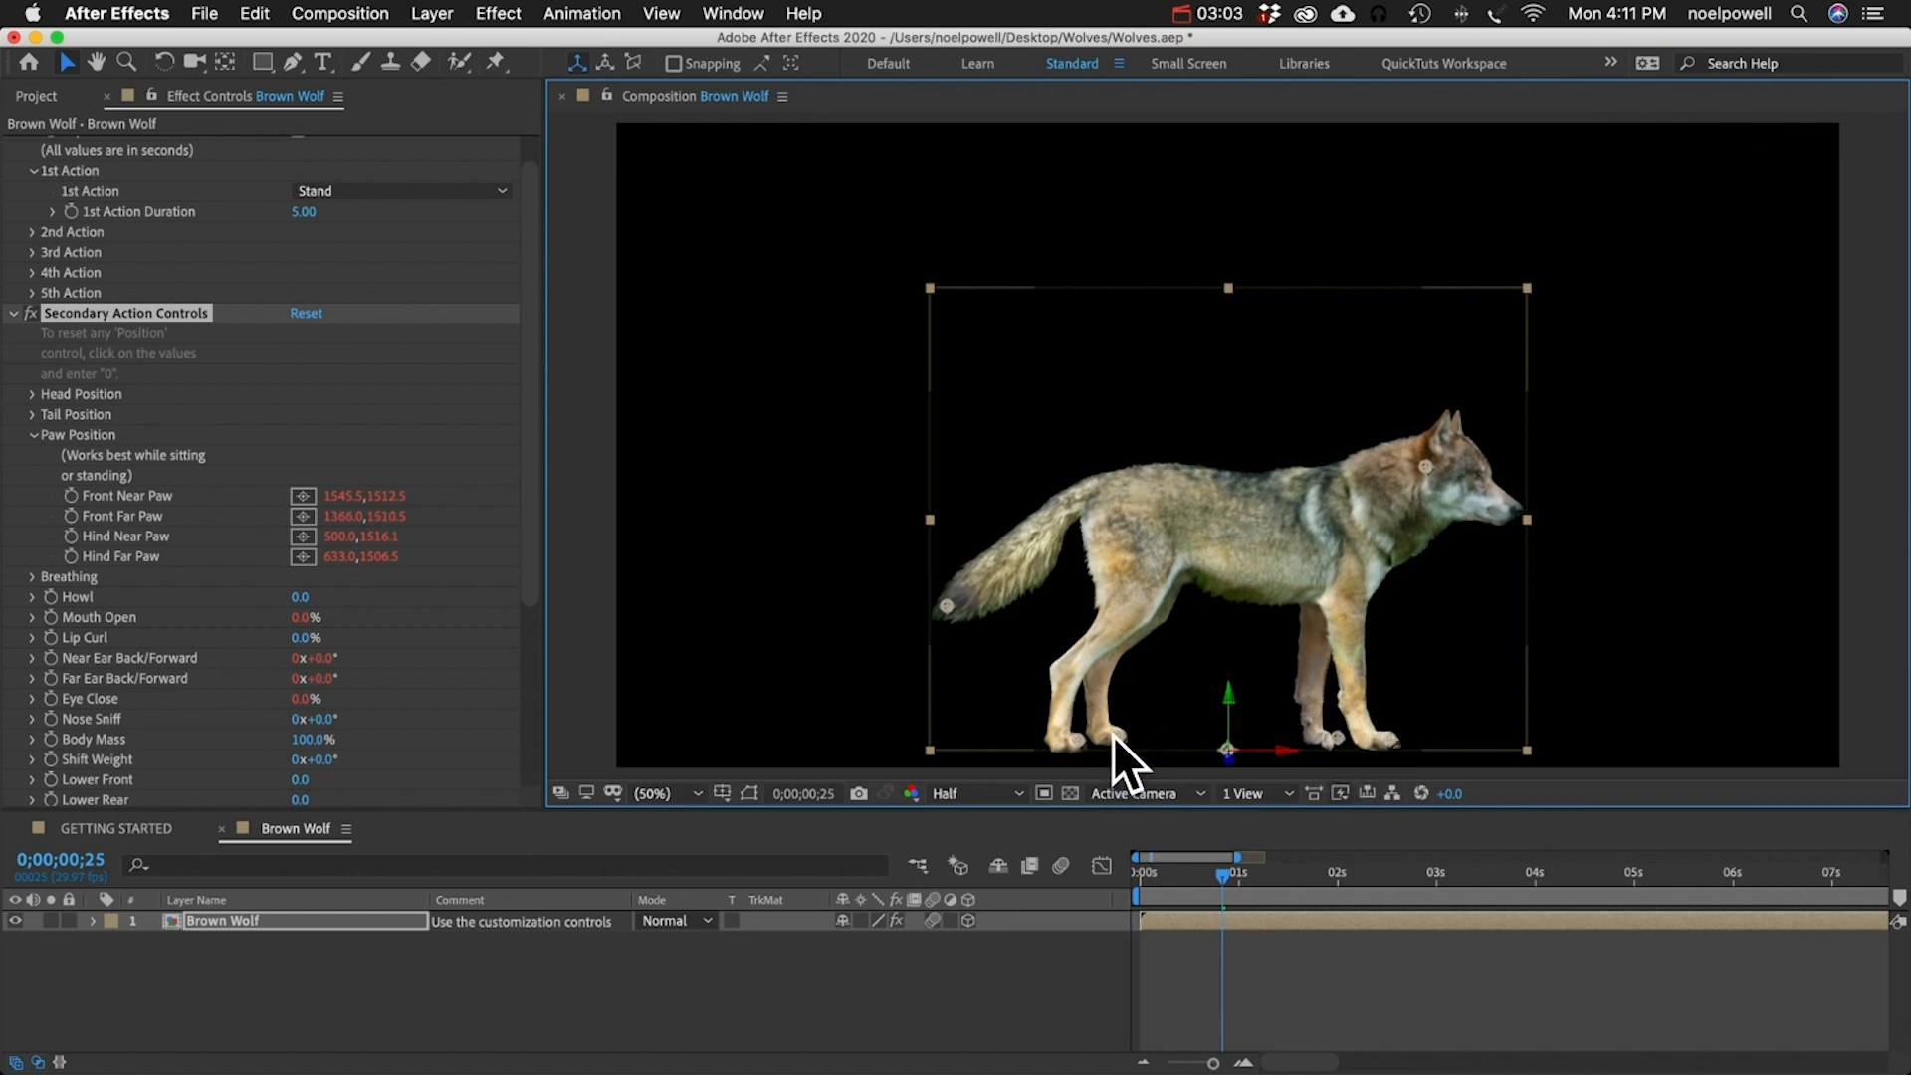
{"action": "mouse_move", "coordinate": [1113, 735]}
{"action": "left_mouse_down"}
{"action": "mouse_move", "coordinate": [1236, 679]}
{"action": "mouse_move", "coordinate": [1234, 719]}
{"action": "mouse_move", "coordinate": [1124, 744]}
{"action": "left_mouse_up"}
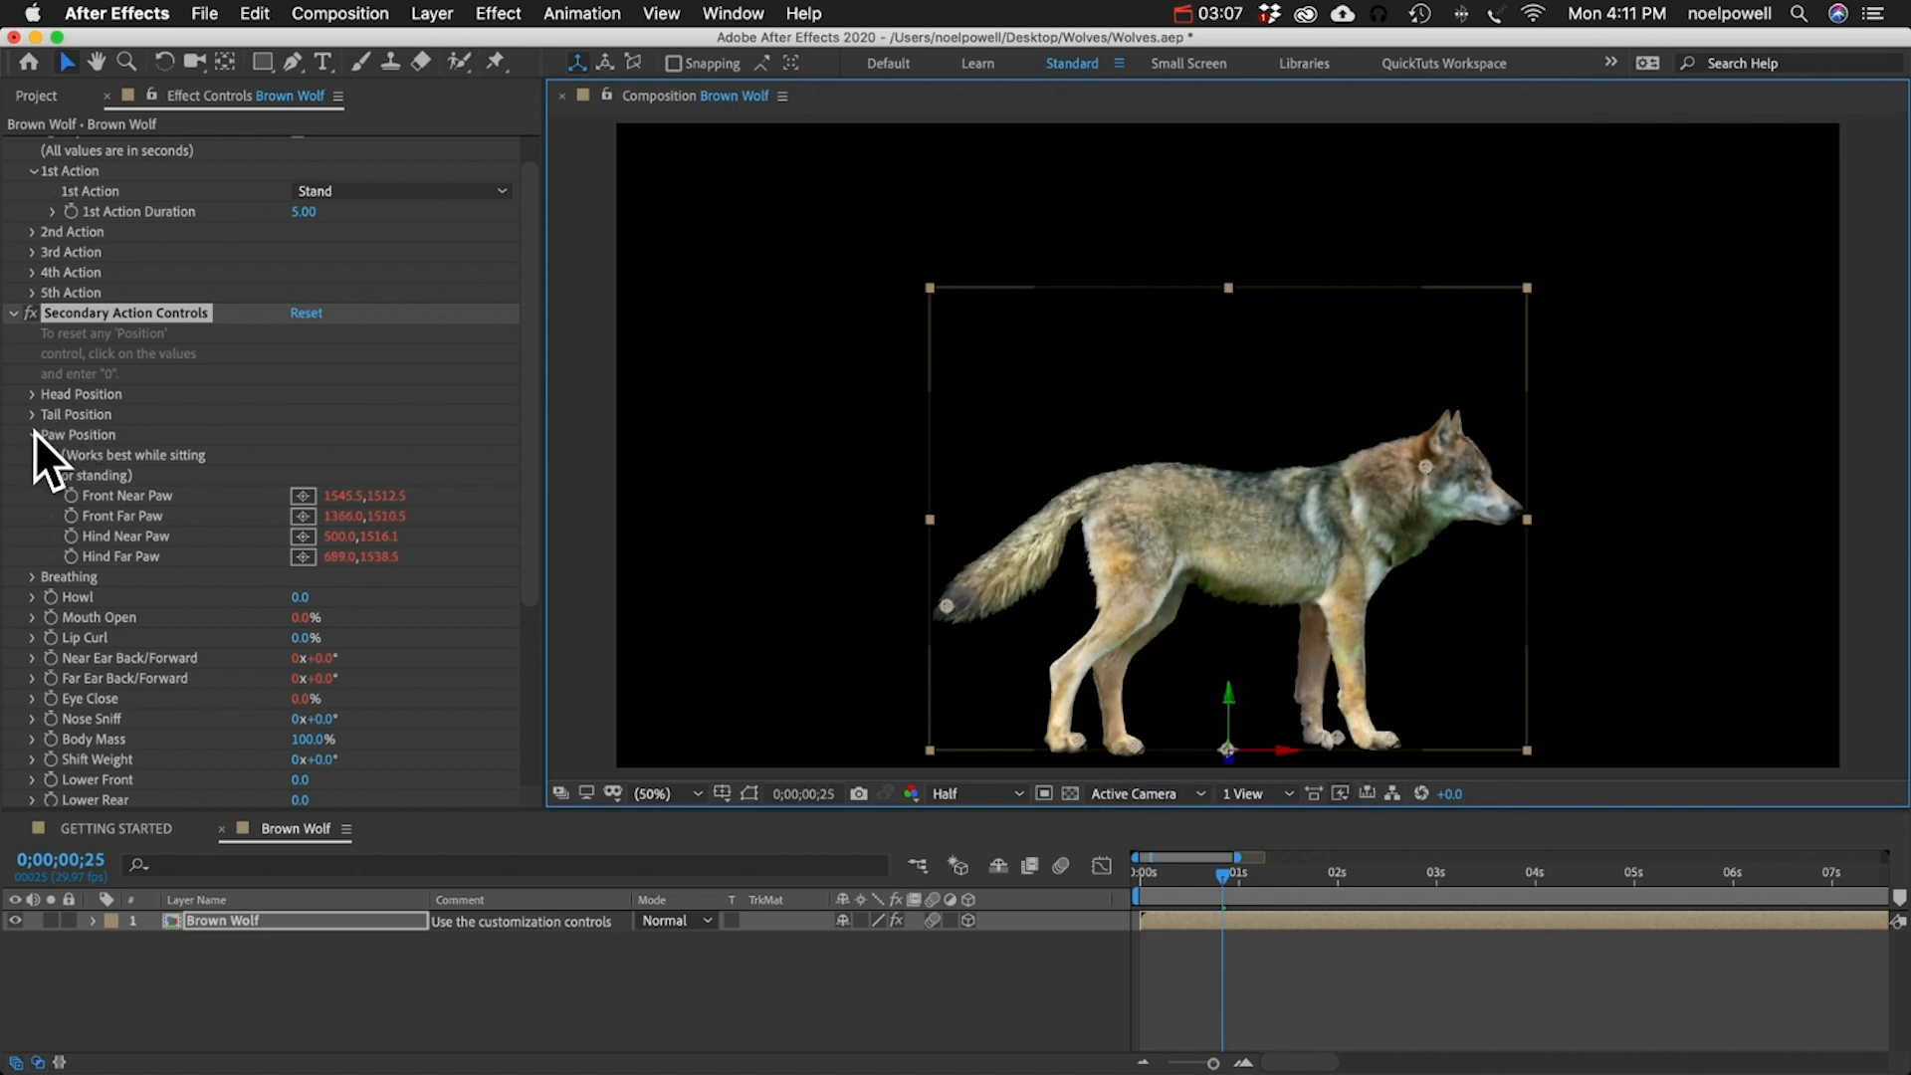
- Collapse the Paw Position controls, check the Breathing controls, and raise Howl to 101
{"action": "left_click", "coordinate": [33, 434]}
{"action": "left_click", "coordinate": [33, 455]}
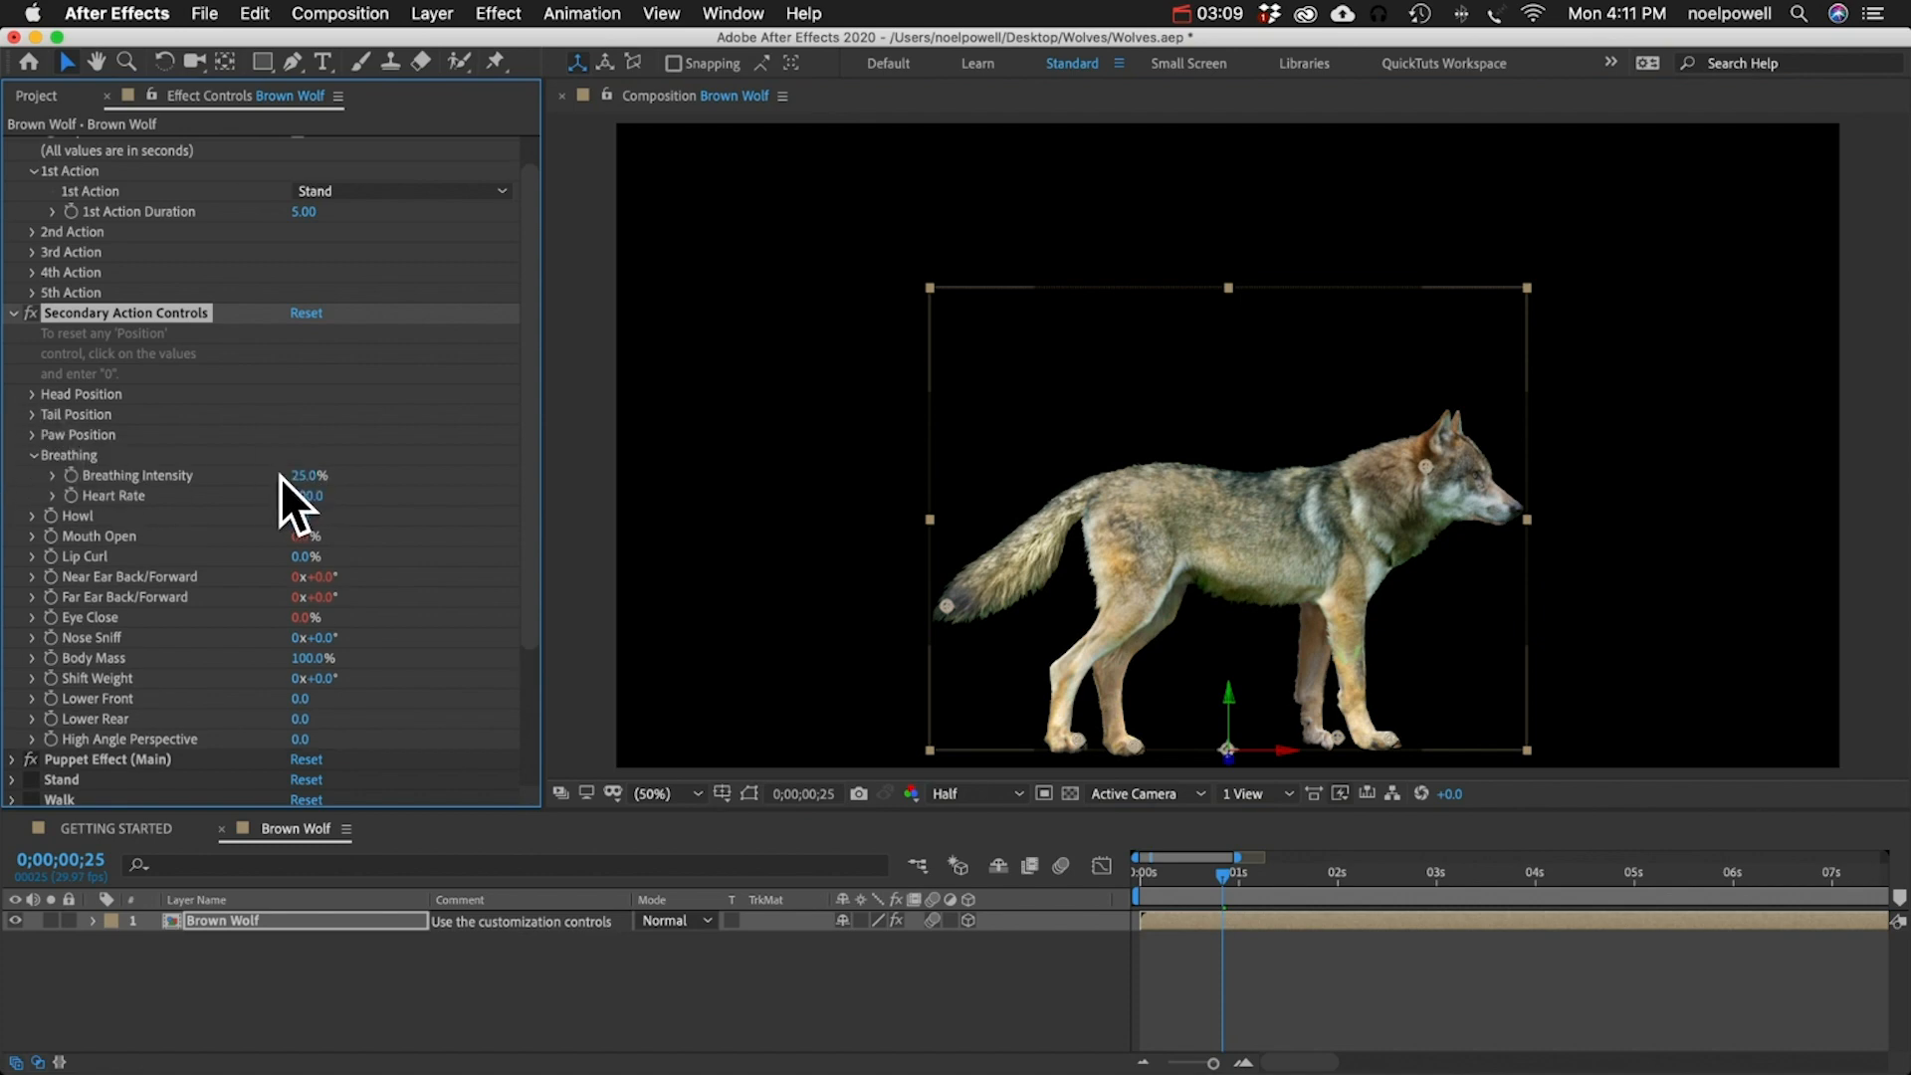
{"action": "left_click", "coordinate": [32, 456]}
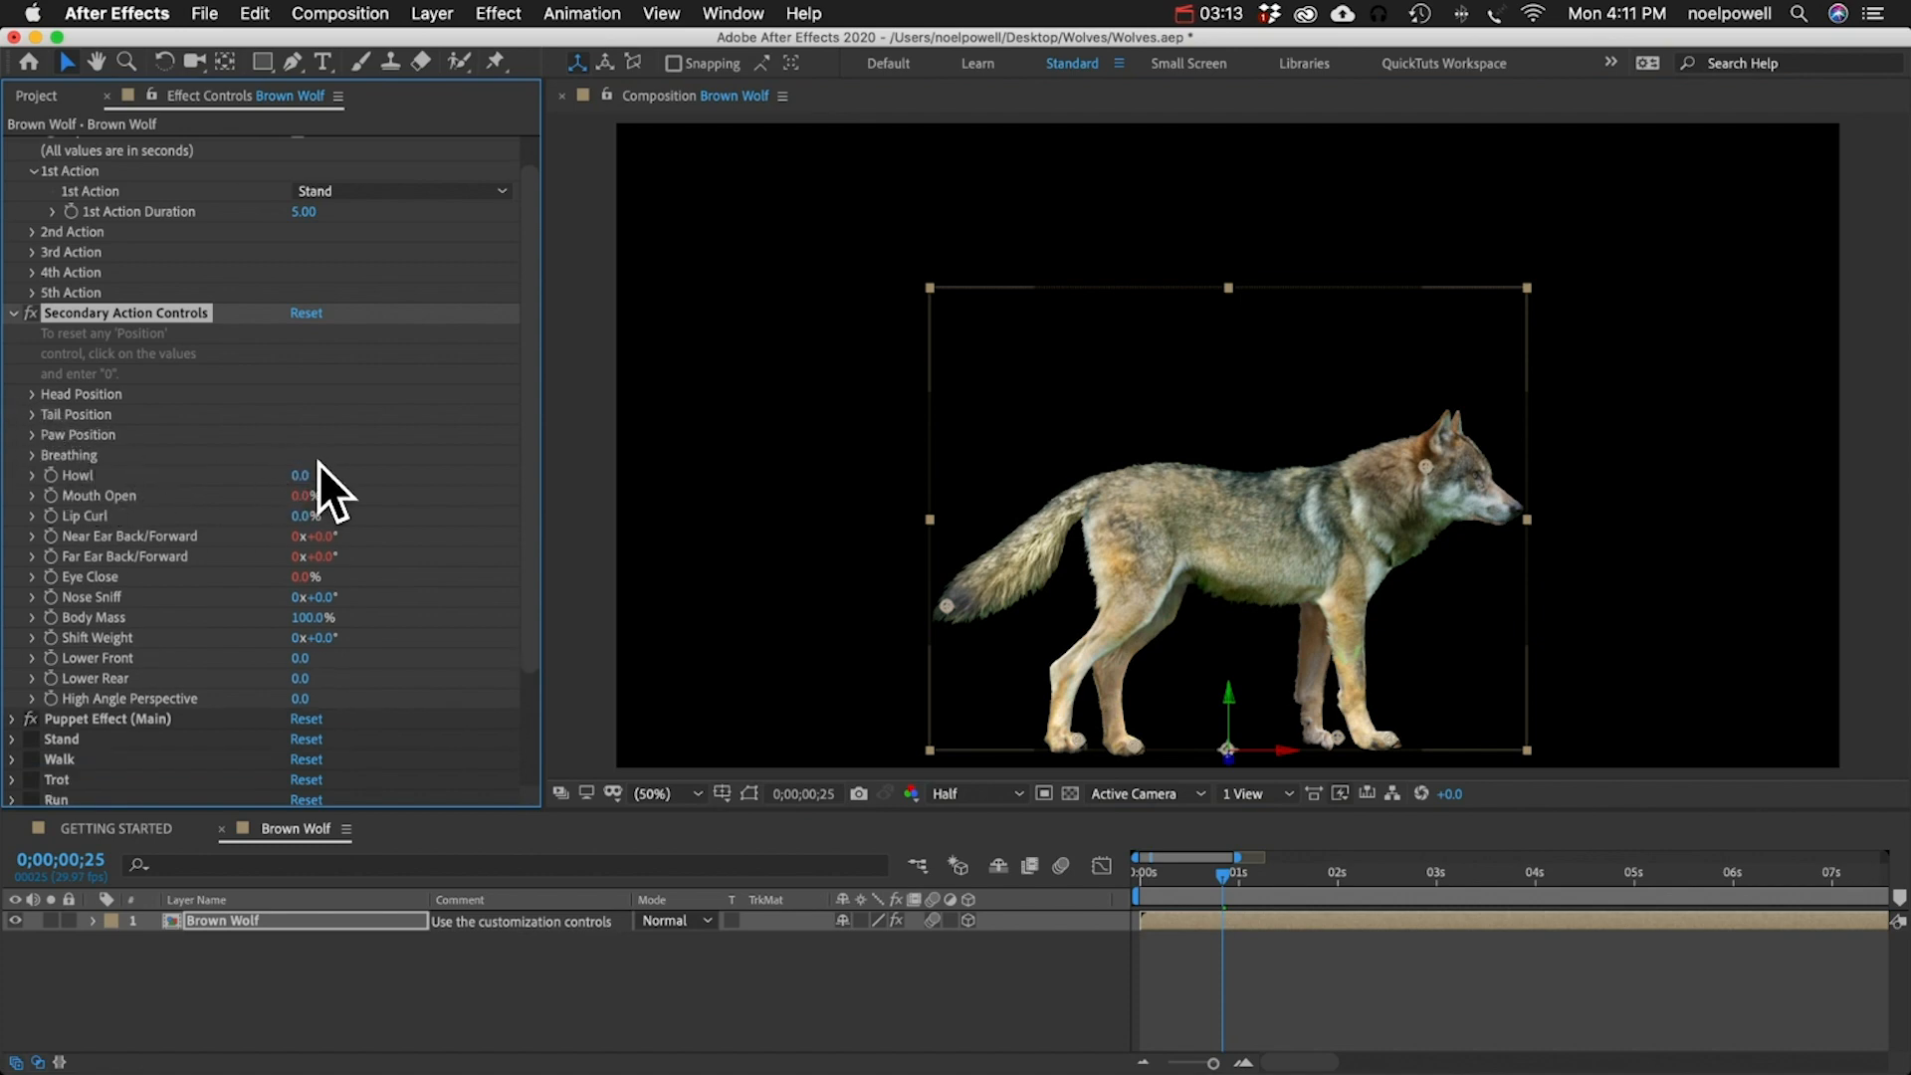
{"action": "left_click_drag", "start_coordinate": [301, 474], "coordinate": [433, 481]}
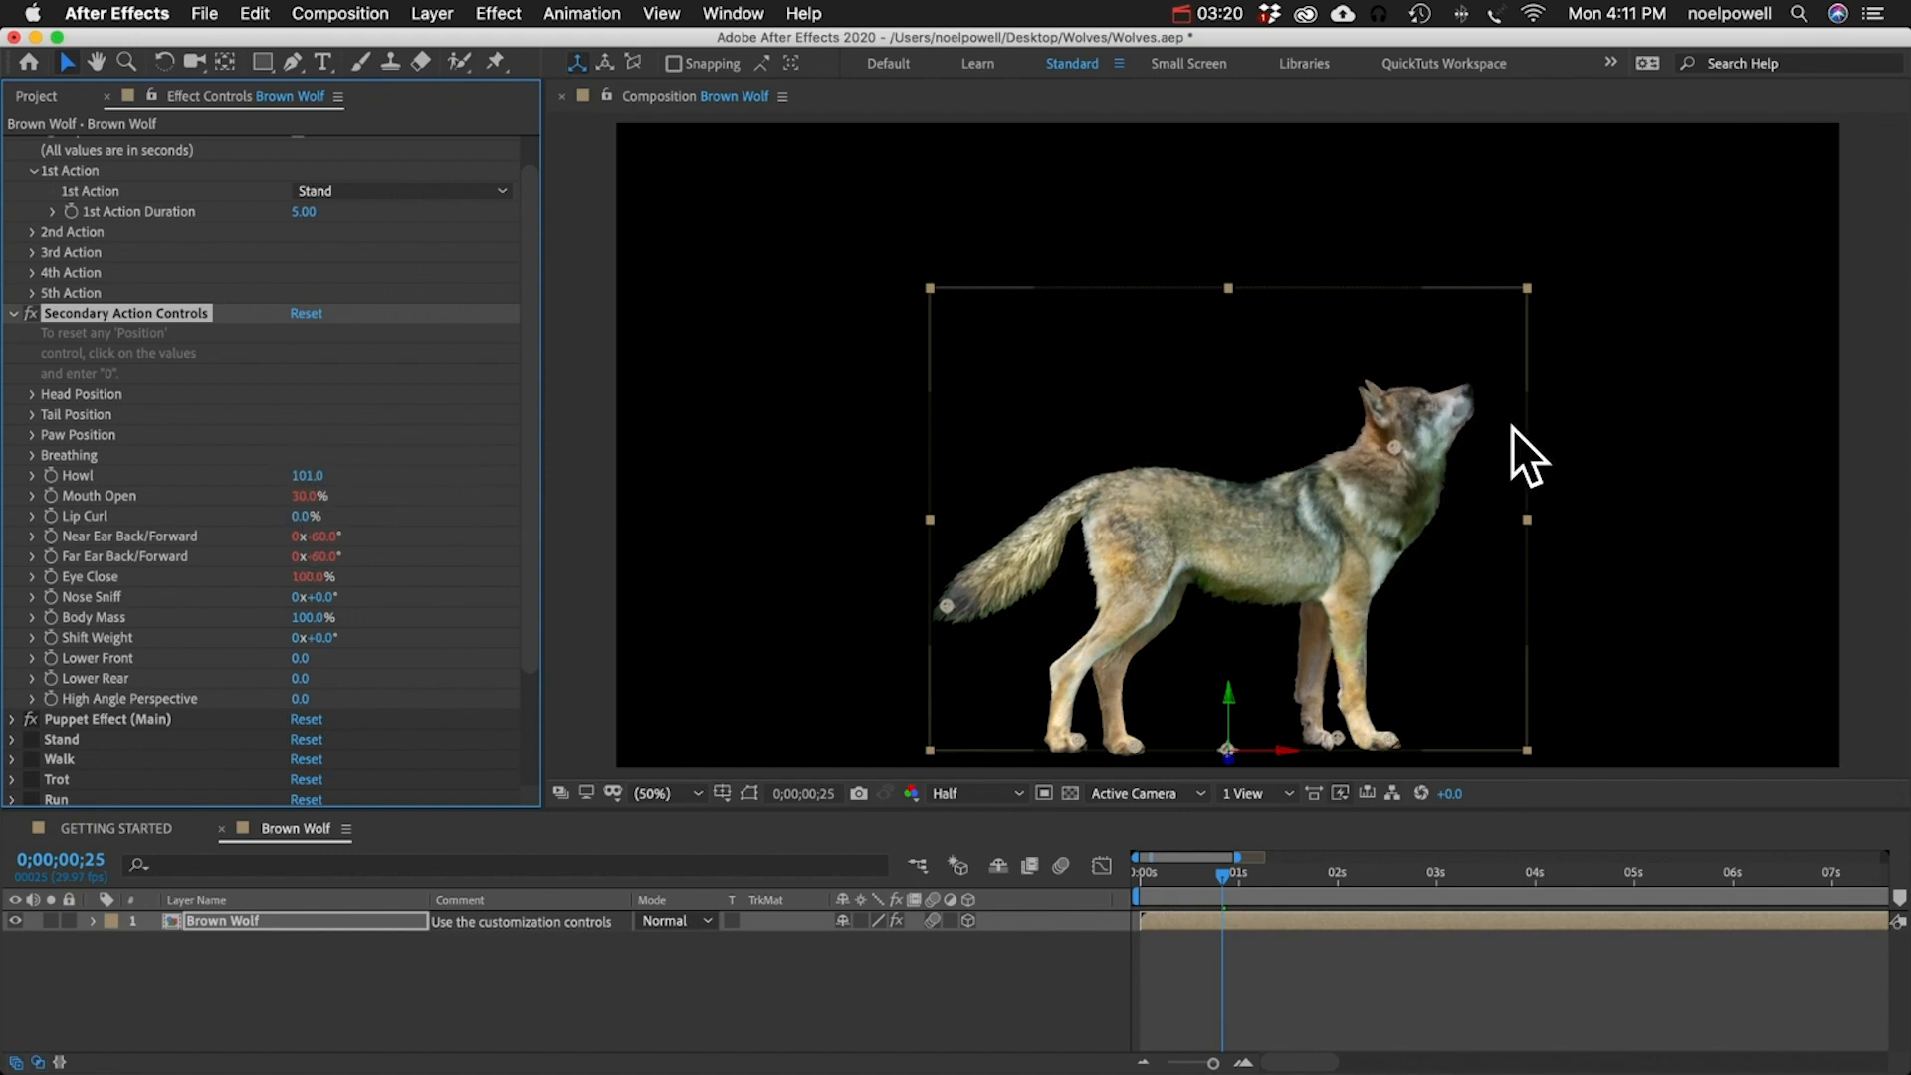
{"action": "double_click", "coordinate": [205, 921]}
{"action": "left_click_drag", "start_coordinate": [19, 940], "coordinate": [18, 962]}
{"action": "key", "text": "super+t"}
{"action": "double_click", "coordinate": [1085, 418]}
{"action": "type", "text": "Brown Wolf"}
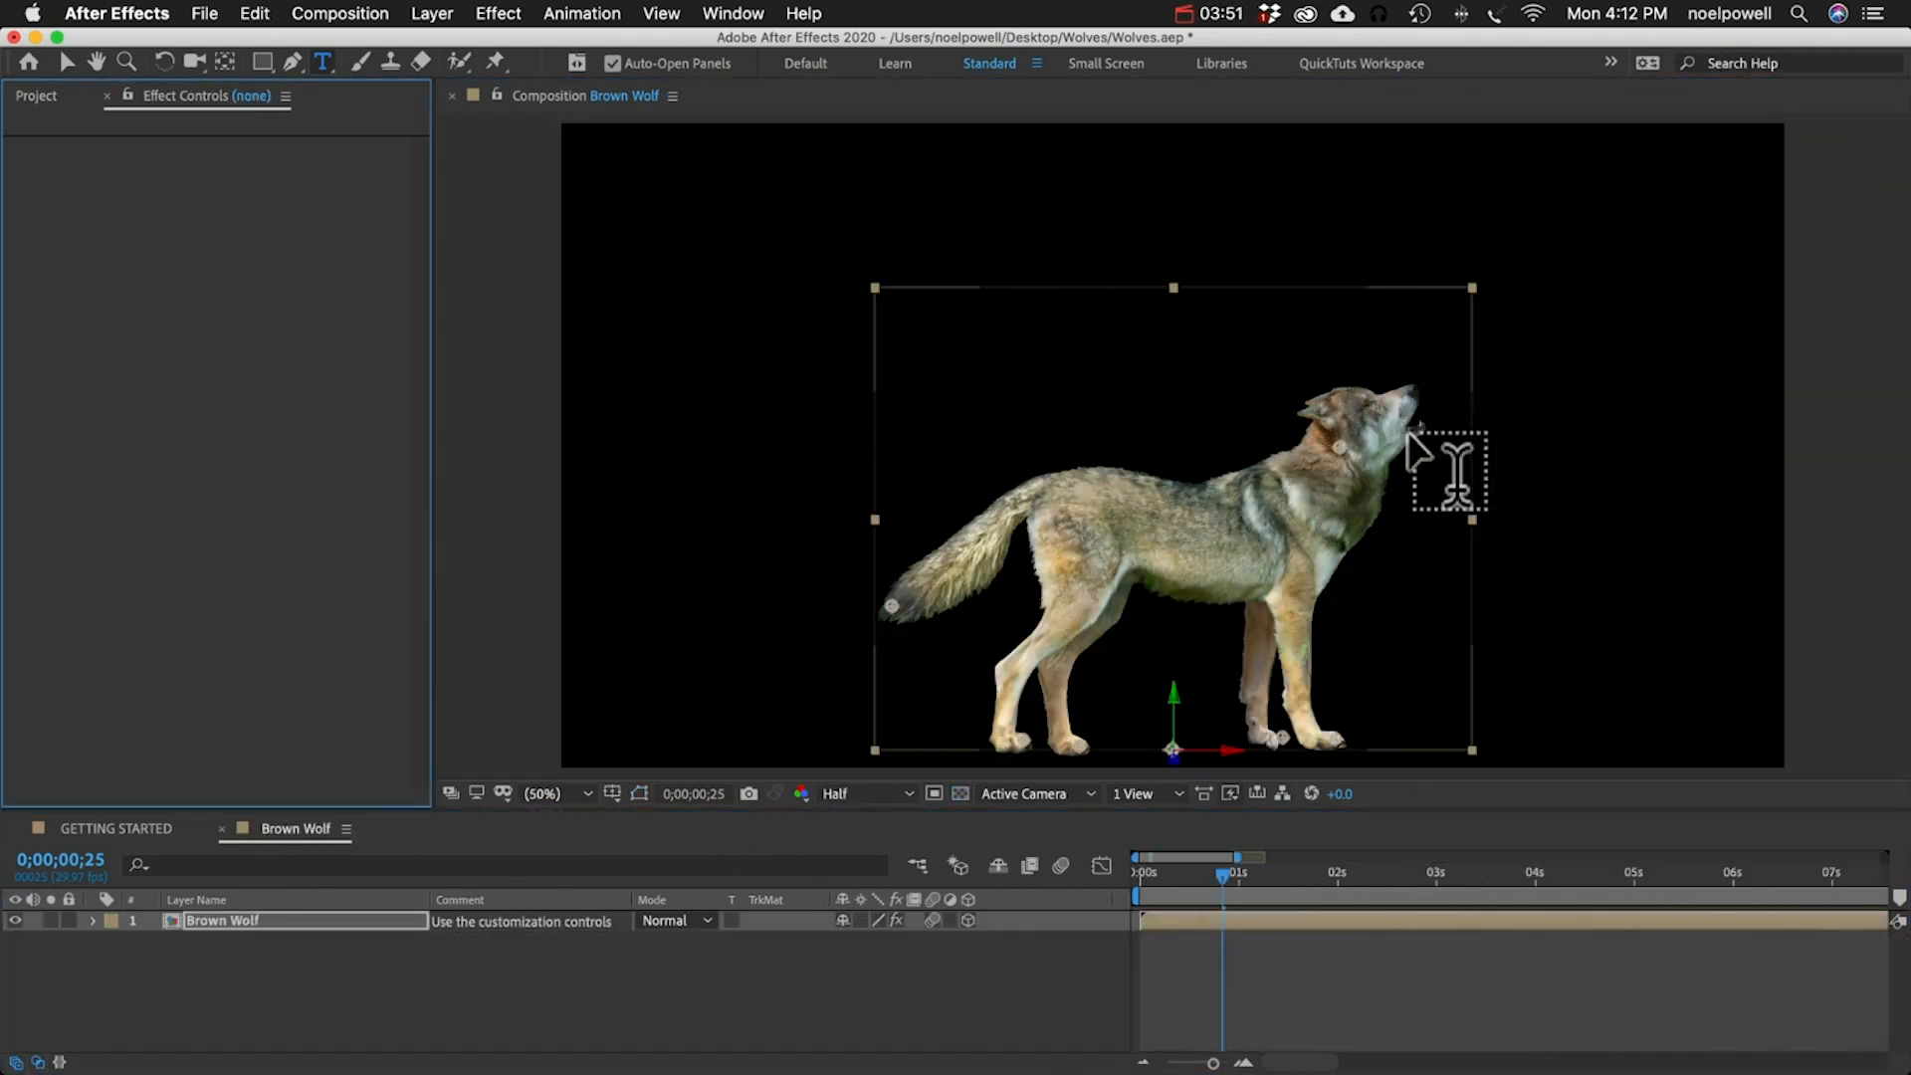
- Reveal the Brown Wolf layer's effects in the timeline, and set Mouth Open to about -4.4% and Lip Curl to 100%
{"action": "left_click", "coordinate": [285, 916]}
{"action": "key", "text": "e"}
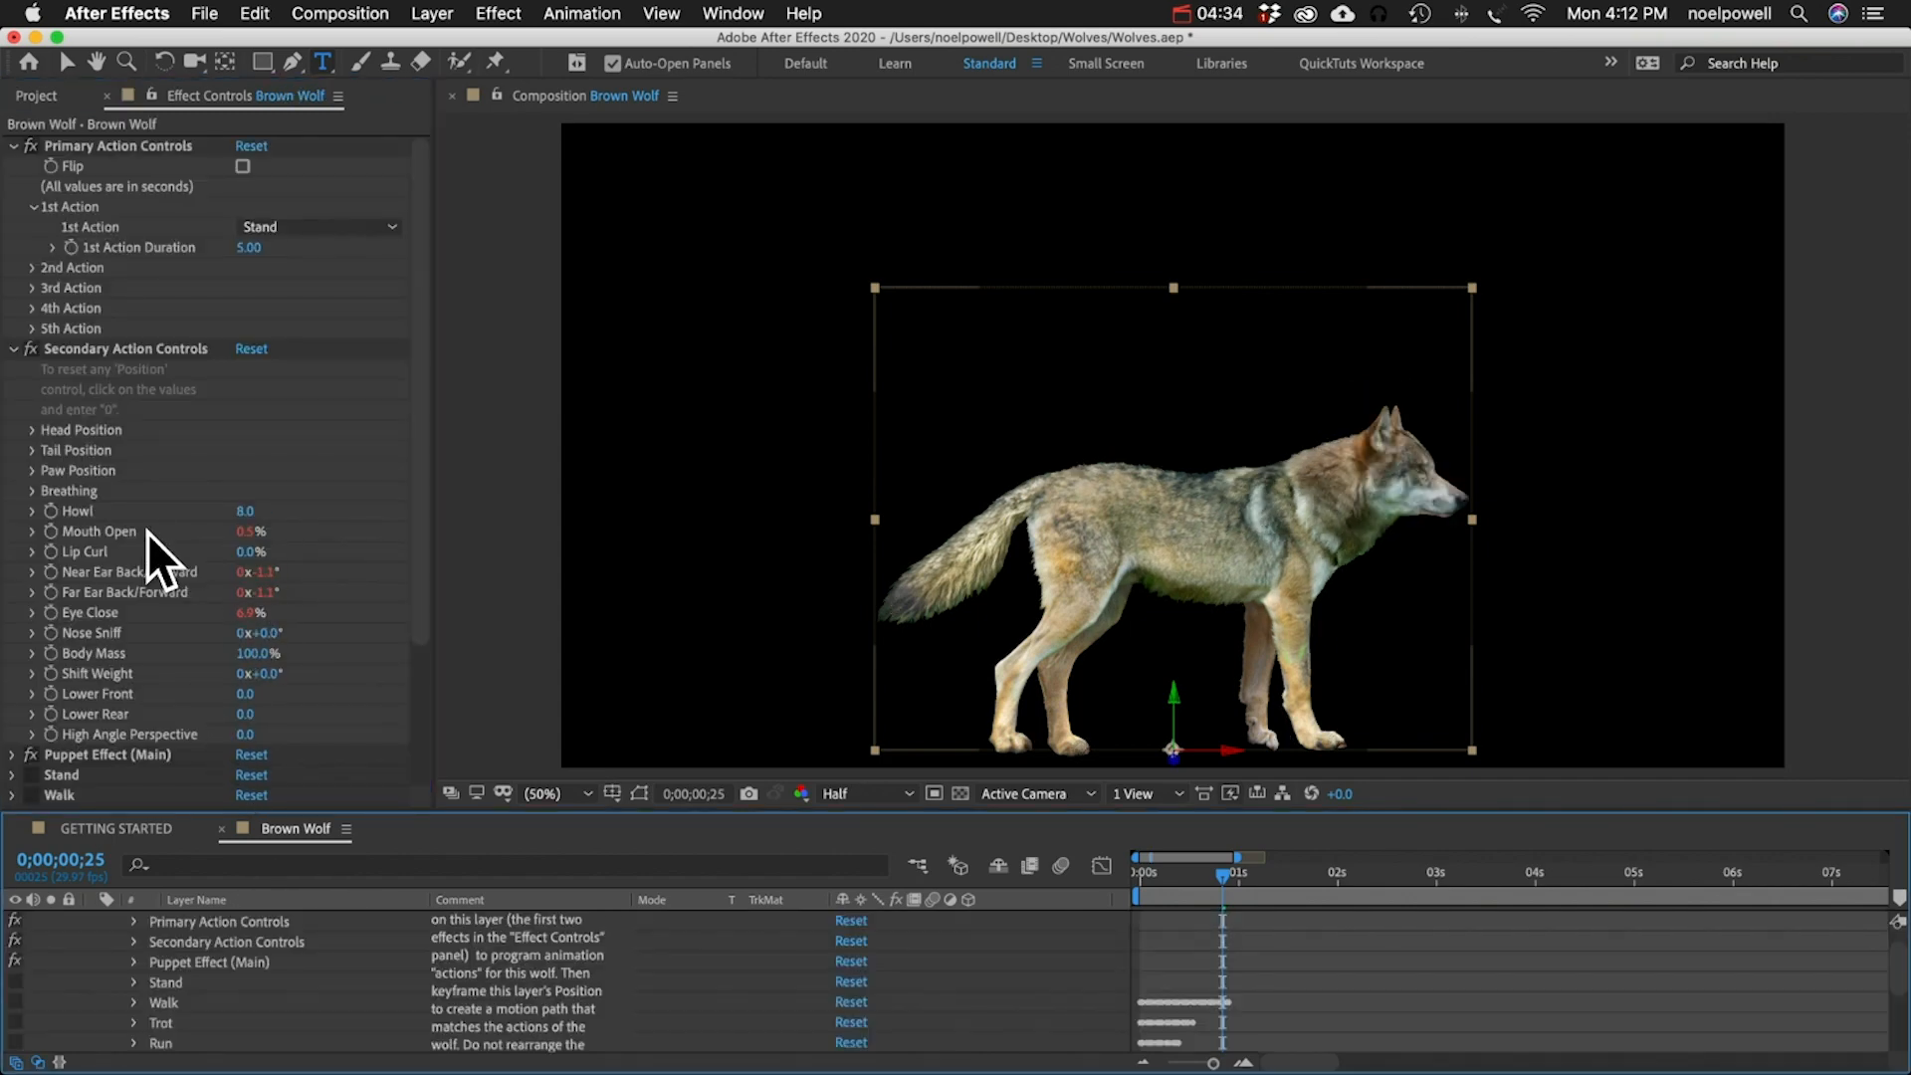
{"action": "left_click_drag", "start_coordinate": [244, 531], "coordinate": [469, 492]}
{"action": "left_click_drag", "start_coordinate": [248, 553], "coordinate": [254, 593]}
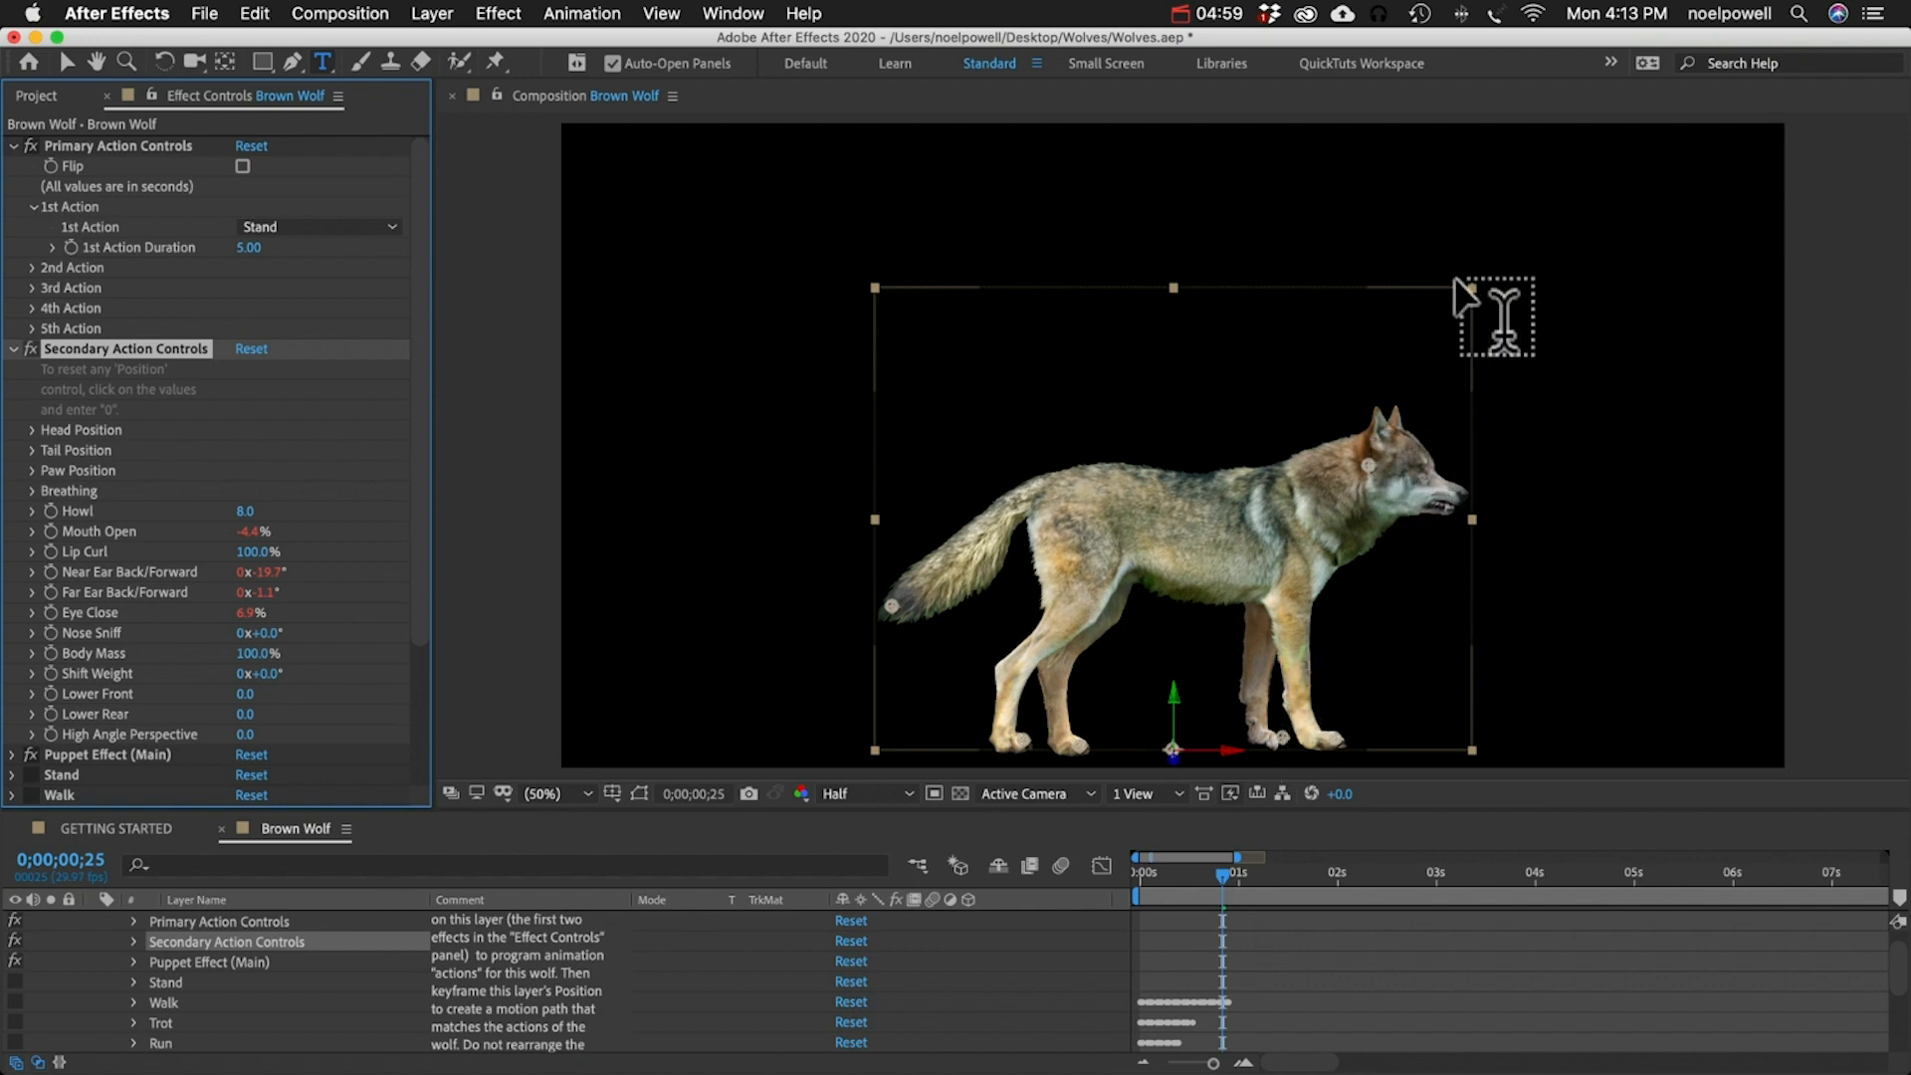
- Expand the Secondary Action Controls in the timeline and start keyframing Near Ear Back/Forward at 0;00;00;25
{"action": "scroll", "coordinate": [193, 932], "scroll_direction": "up", "scroll_amount": 1}
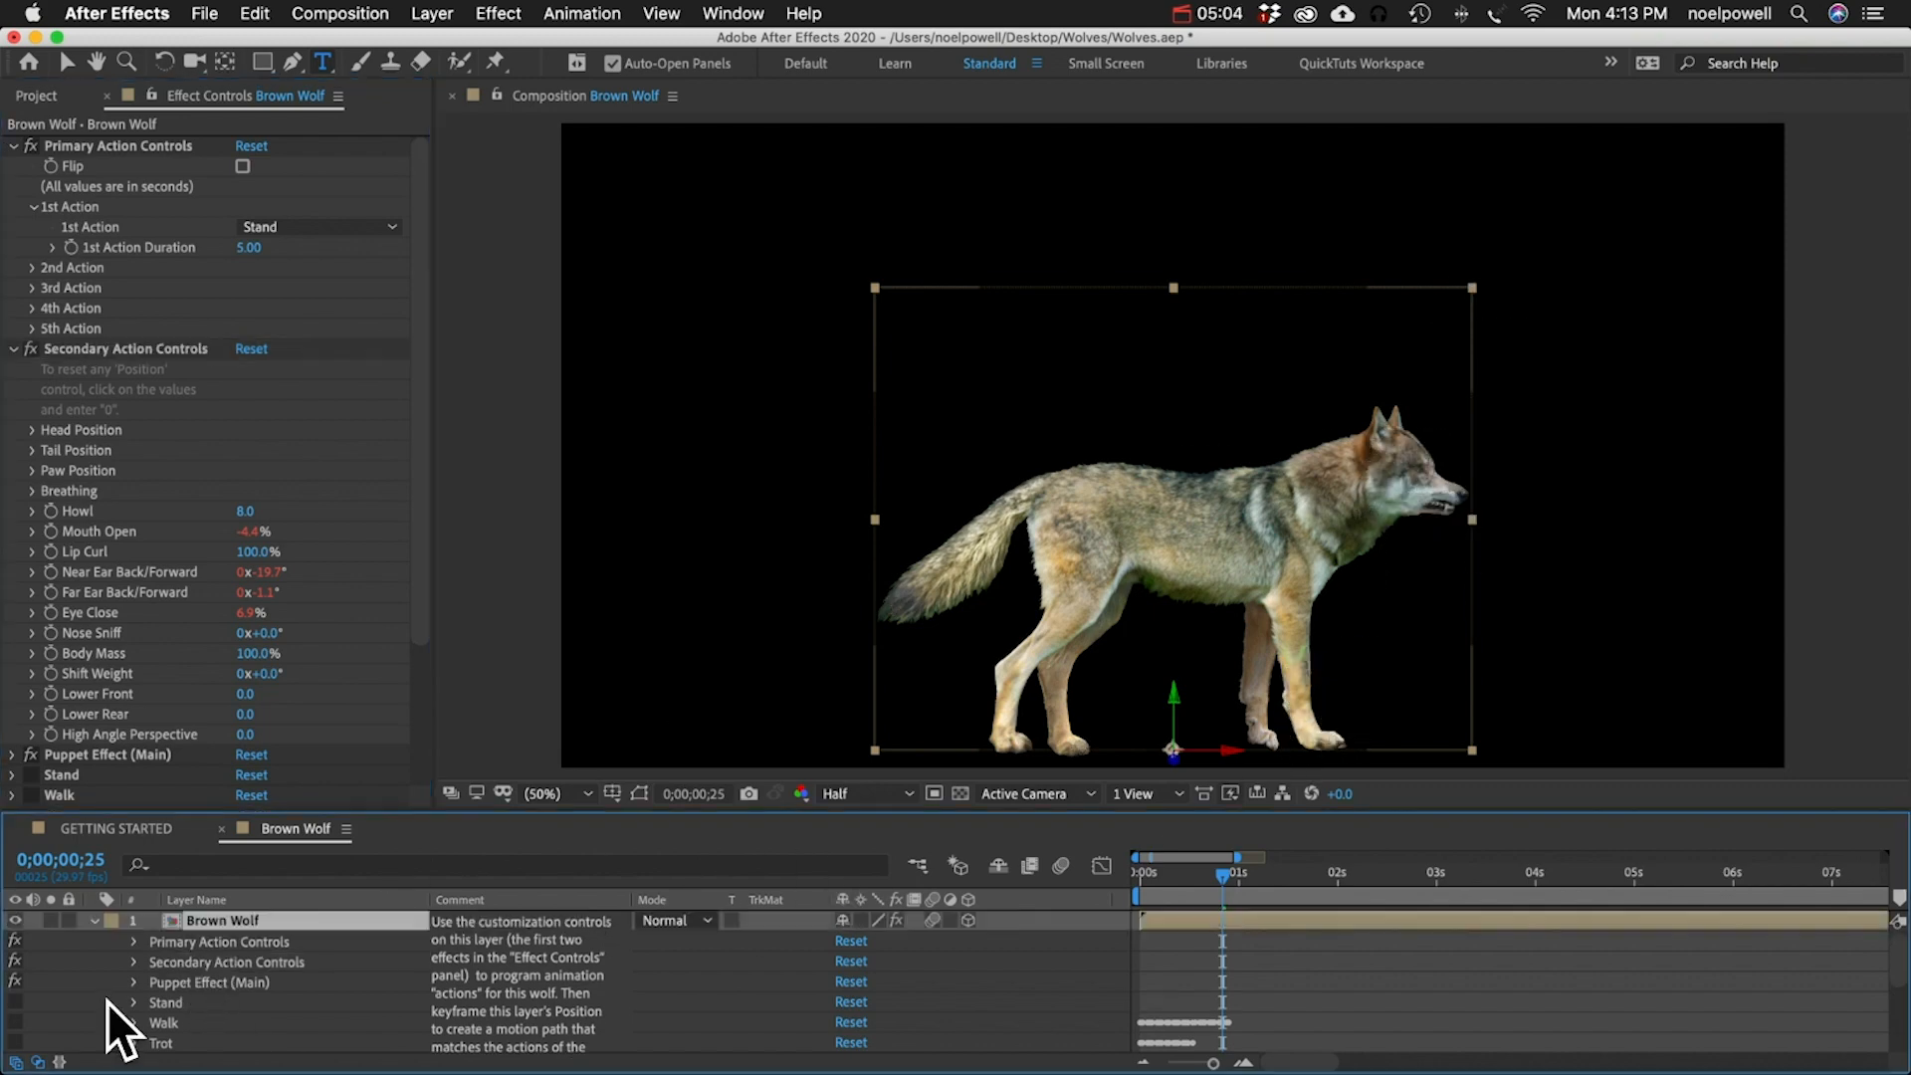
{"action": "left_click", "coordinate": [129, 963]}
{"action": "scroll", "coordinate": [159, 1006], "scroll_direction": "down", "scroll_amount": 3}
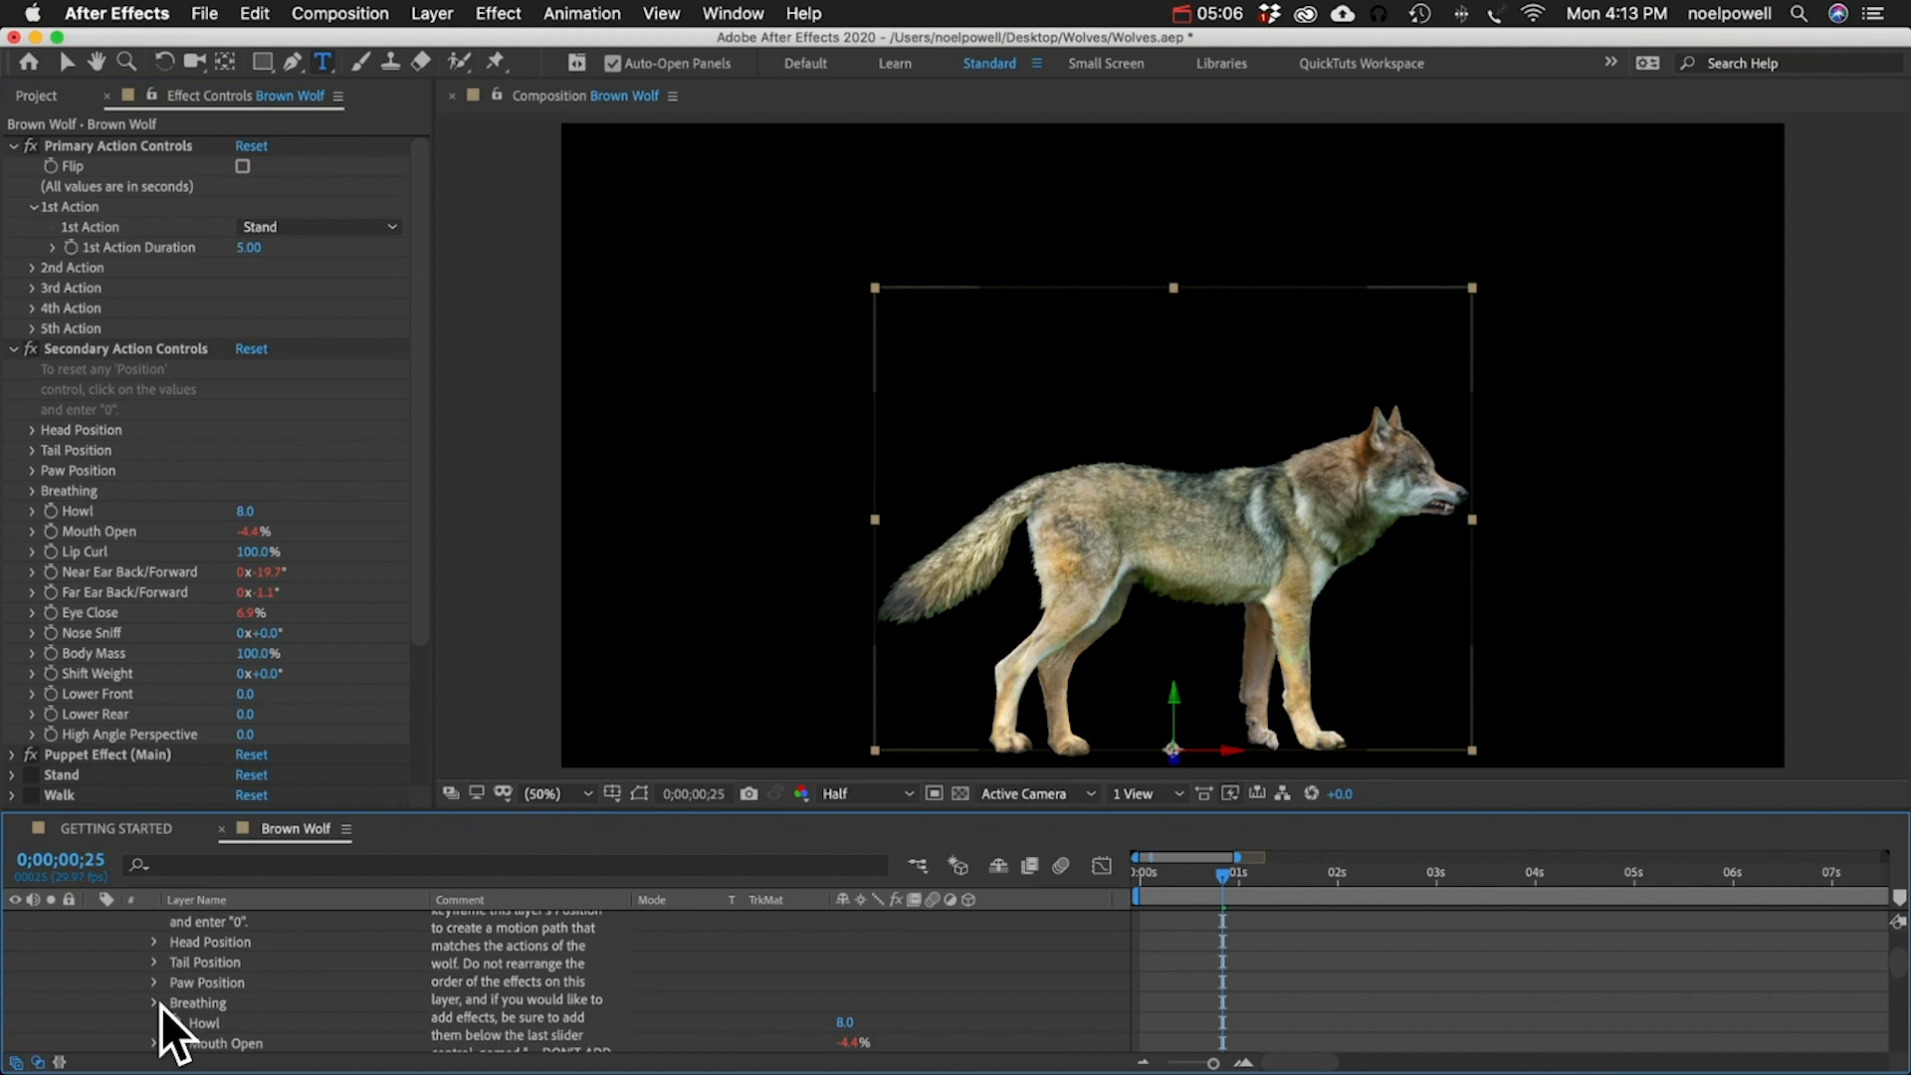
{"action": "scroll", "coordinate": [153, 1001], "scroll_direction": "down", "scroll_amount": 4}
{"action": "left_click", "coordinate": [154, 1002]}
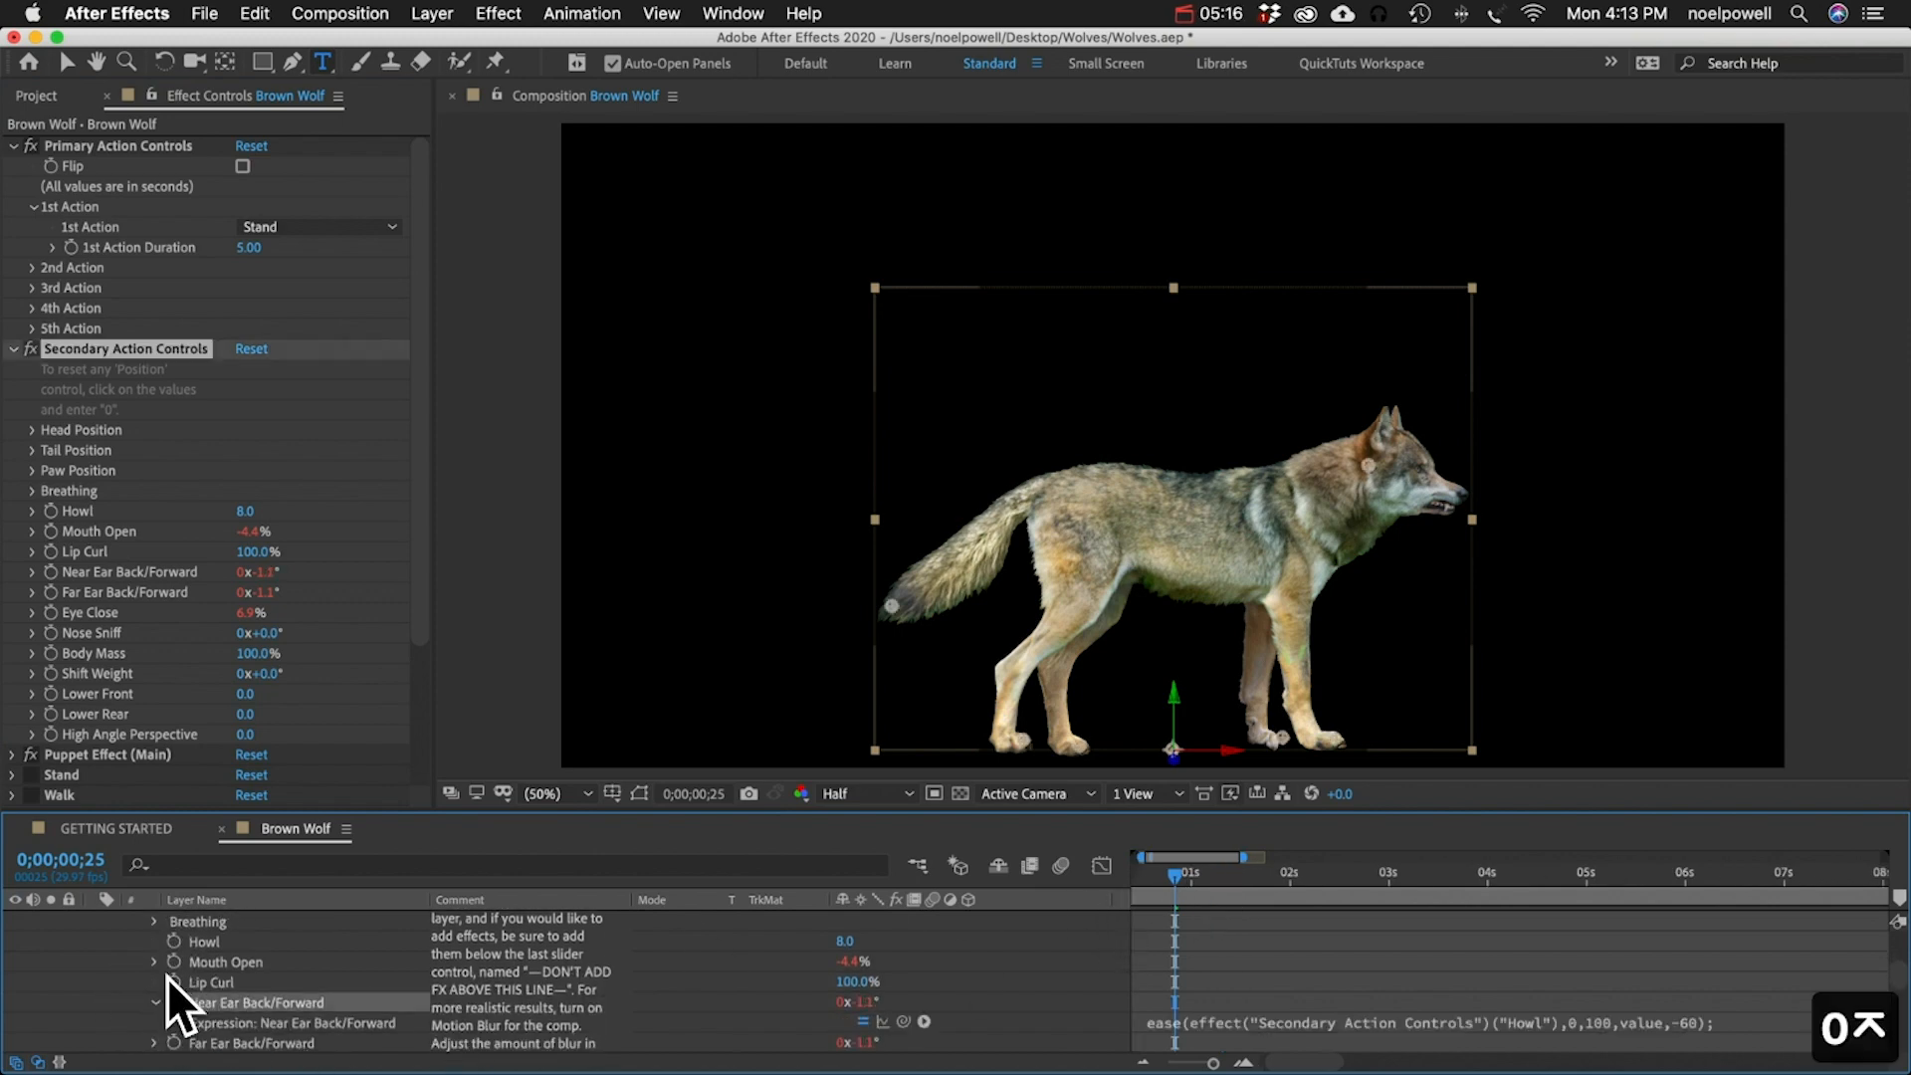
{"action": "left_click", "coordinate": [174, 1003]}
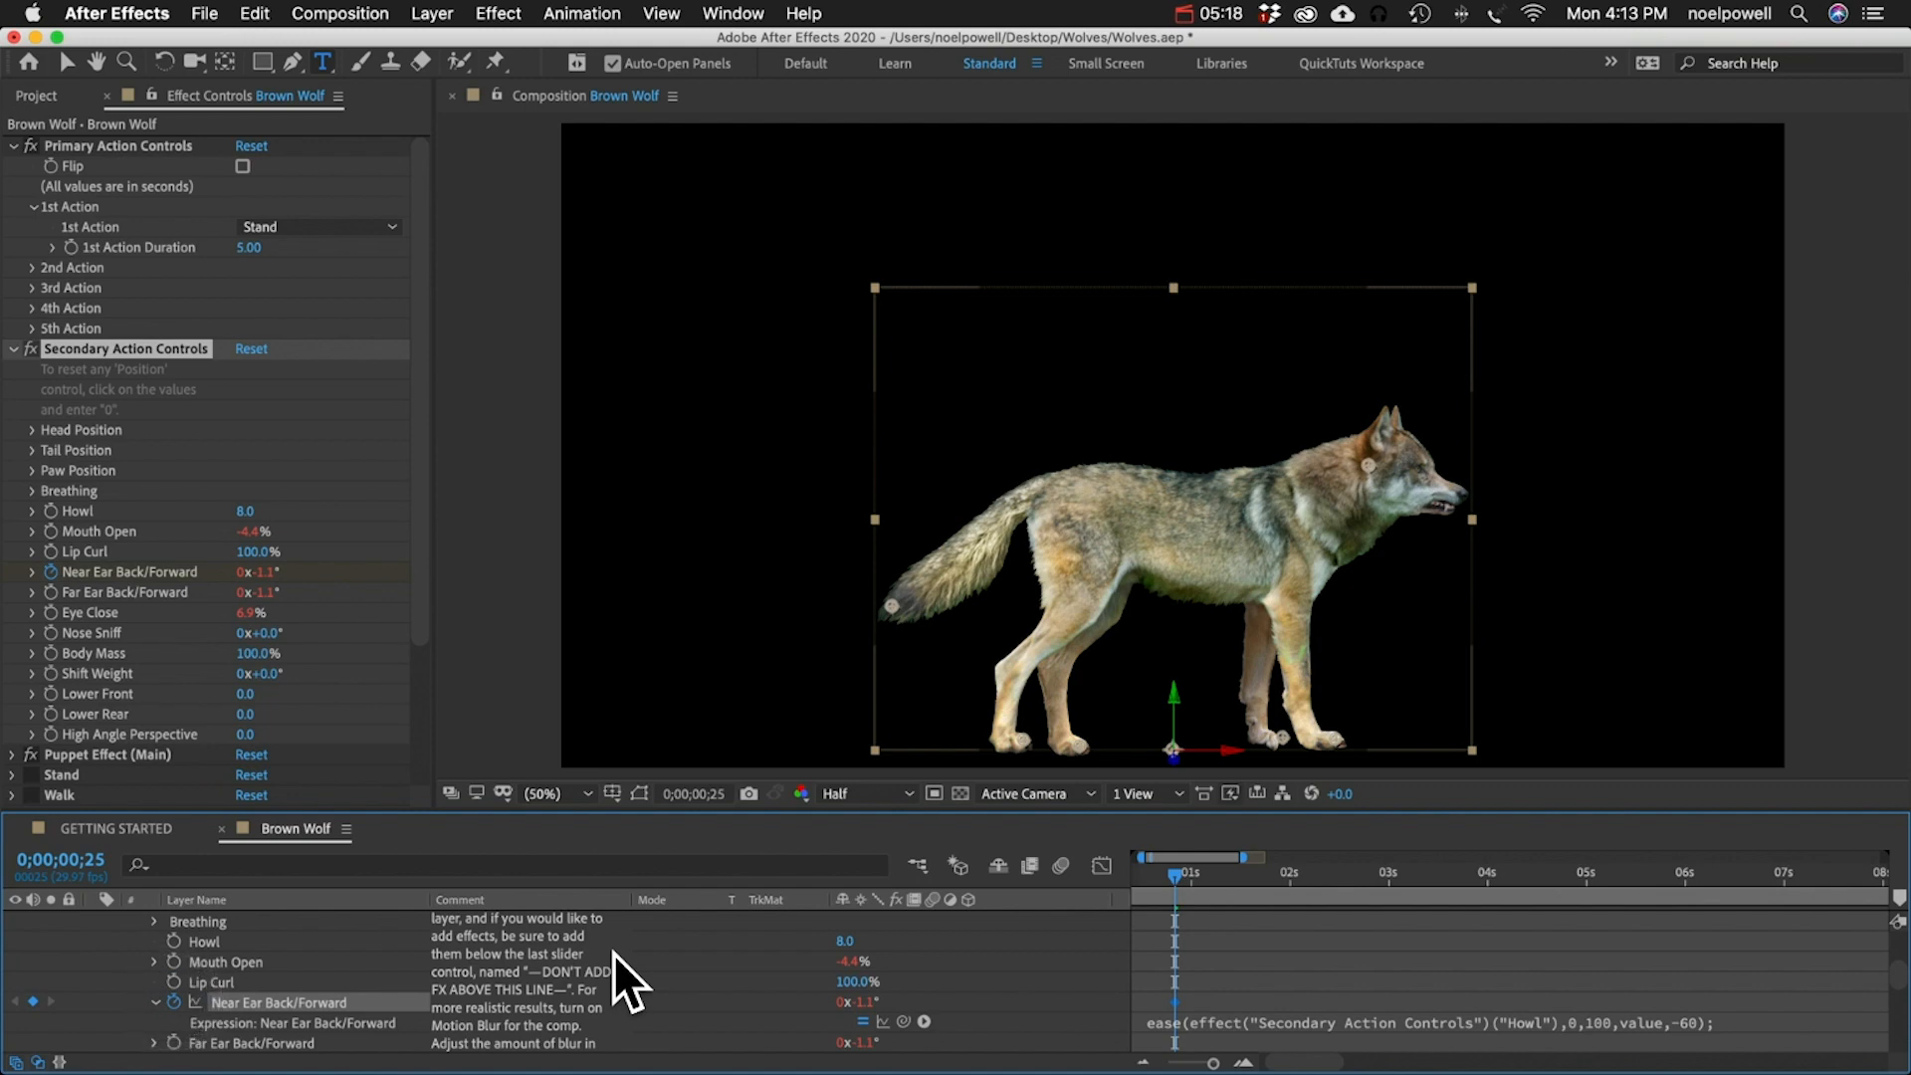
- Add a Near Ear Back/Forward keyframe of 50° three frames further on, at 0;00;00;28
{"action": "key", "text": "Page_Down"}
{"action": "key", "text": "Page_Down"}
{"action": "key", "text": "Page_Down"}
{"action": "left_click", "coordinate": [862, 1005]}
{"action": "type", "text": "50"}
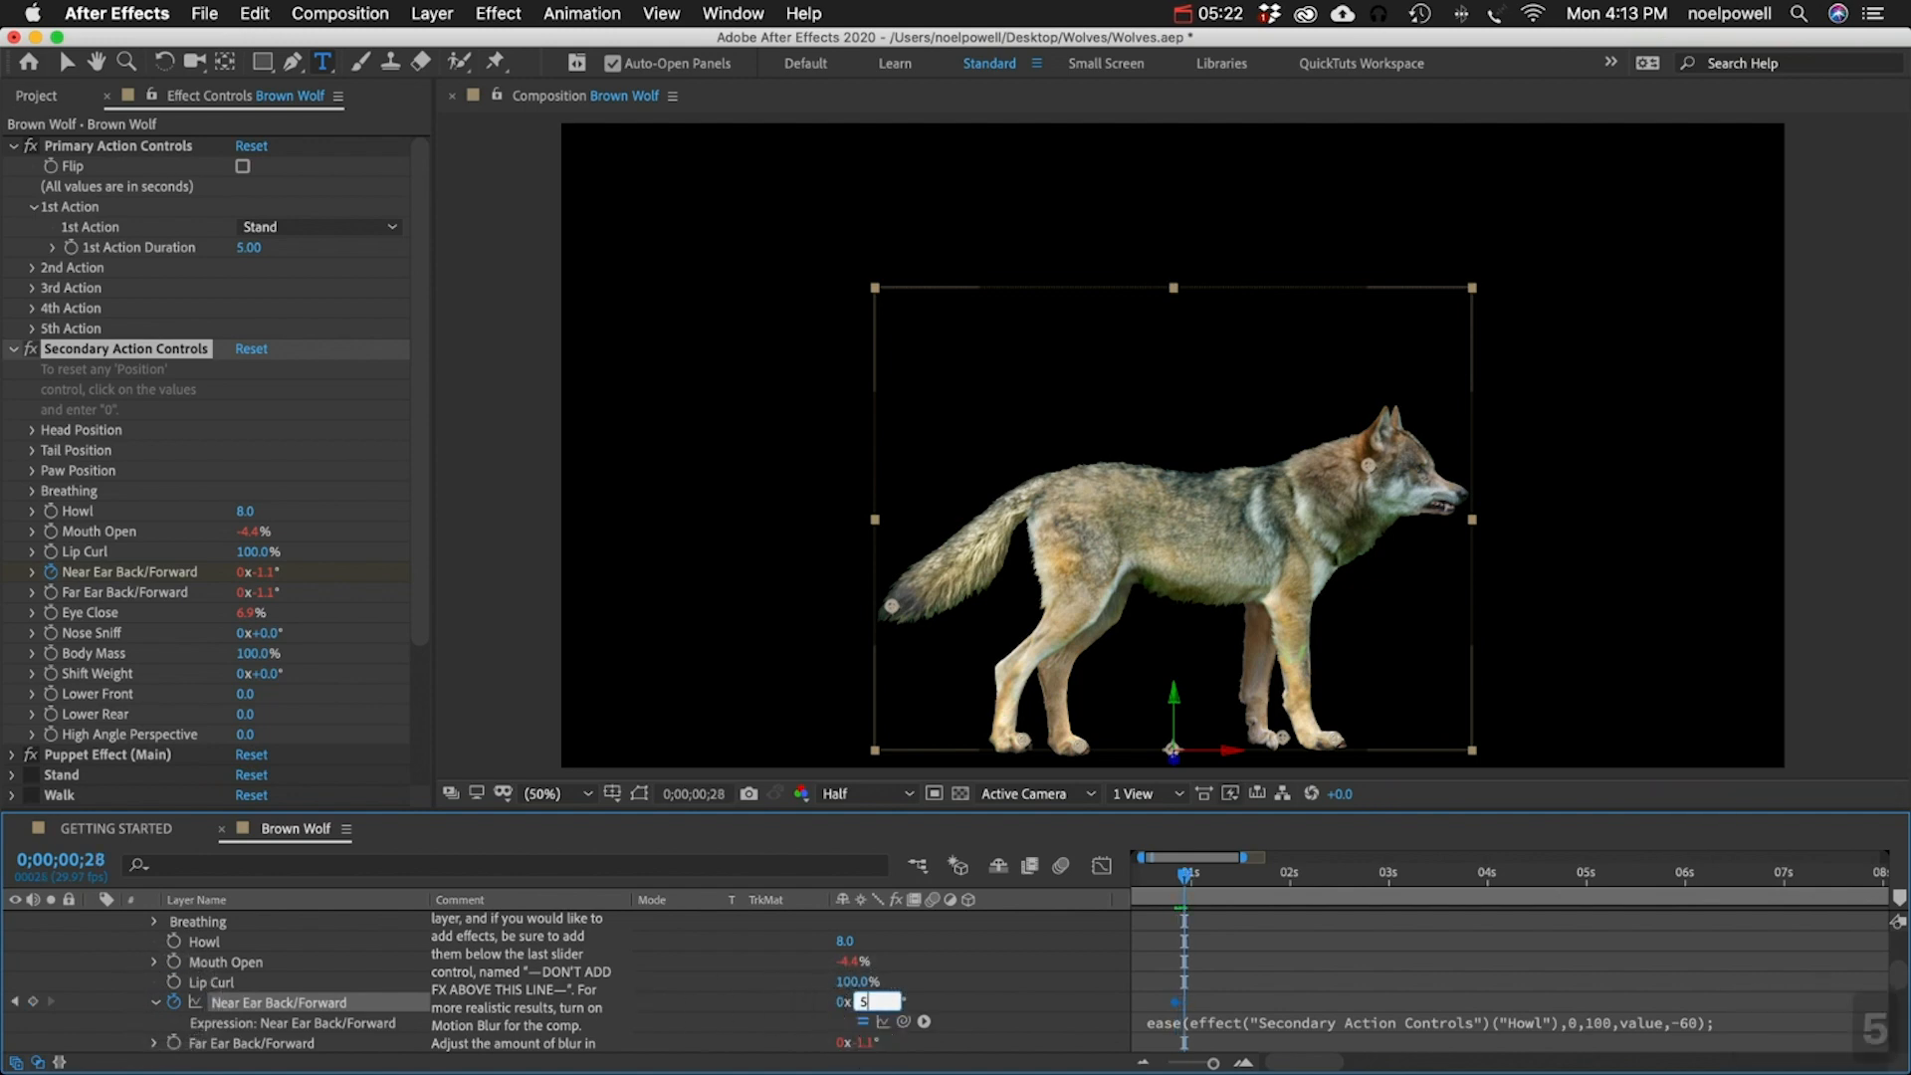
{"action": "key", "text": "Return"}
- Advance four frames to 0;00;01;02 and keyframe Near Ear Back/Forward at -50°
{"action": "key", "text": "Page_Down"}
{"action": "key", "text": "Page_Down"}
{"action": "key", "text": "Page_Down"}
{"action": "key", "text": "Page_Down"}
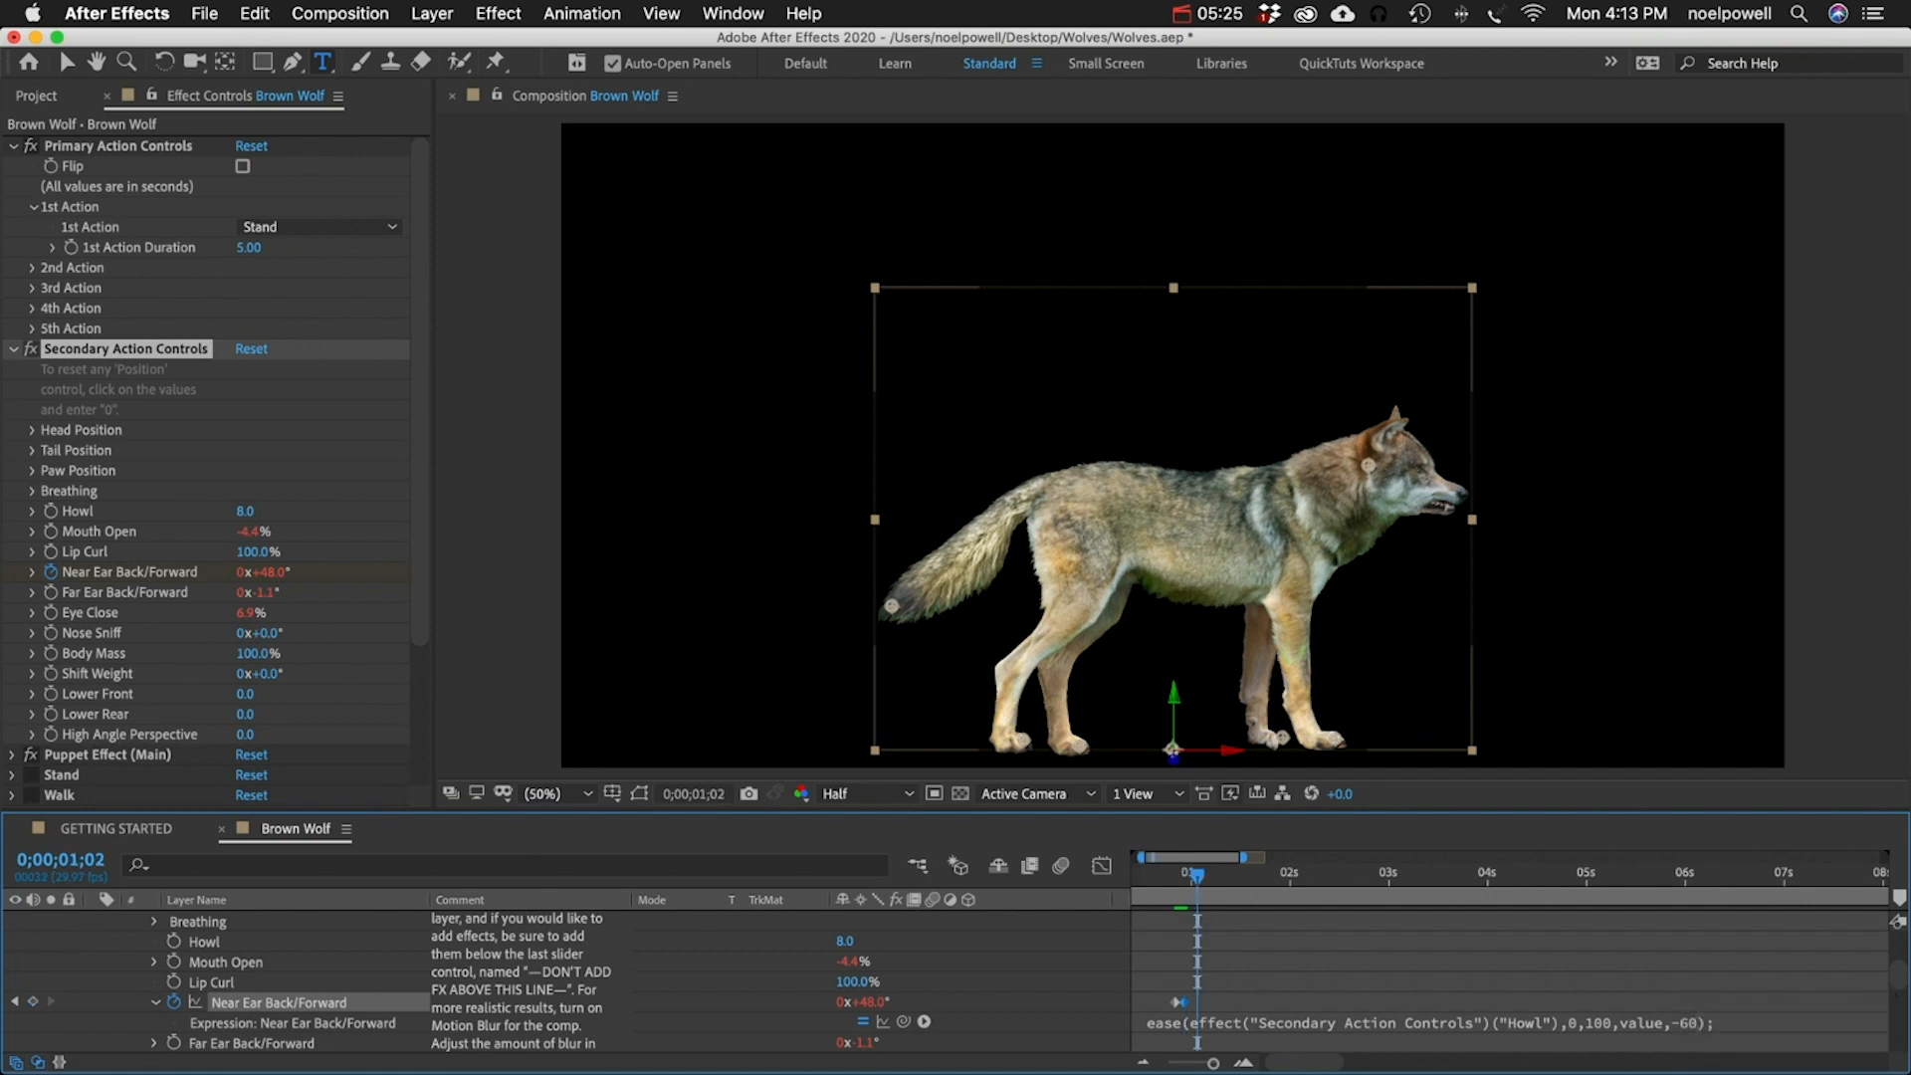
{"action": "left_click", "coordinate": [874, 1001]}
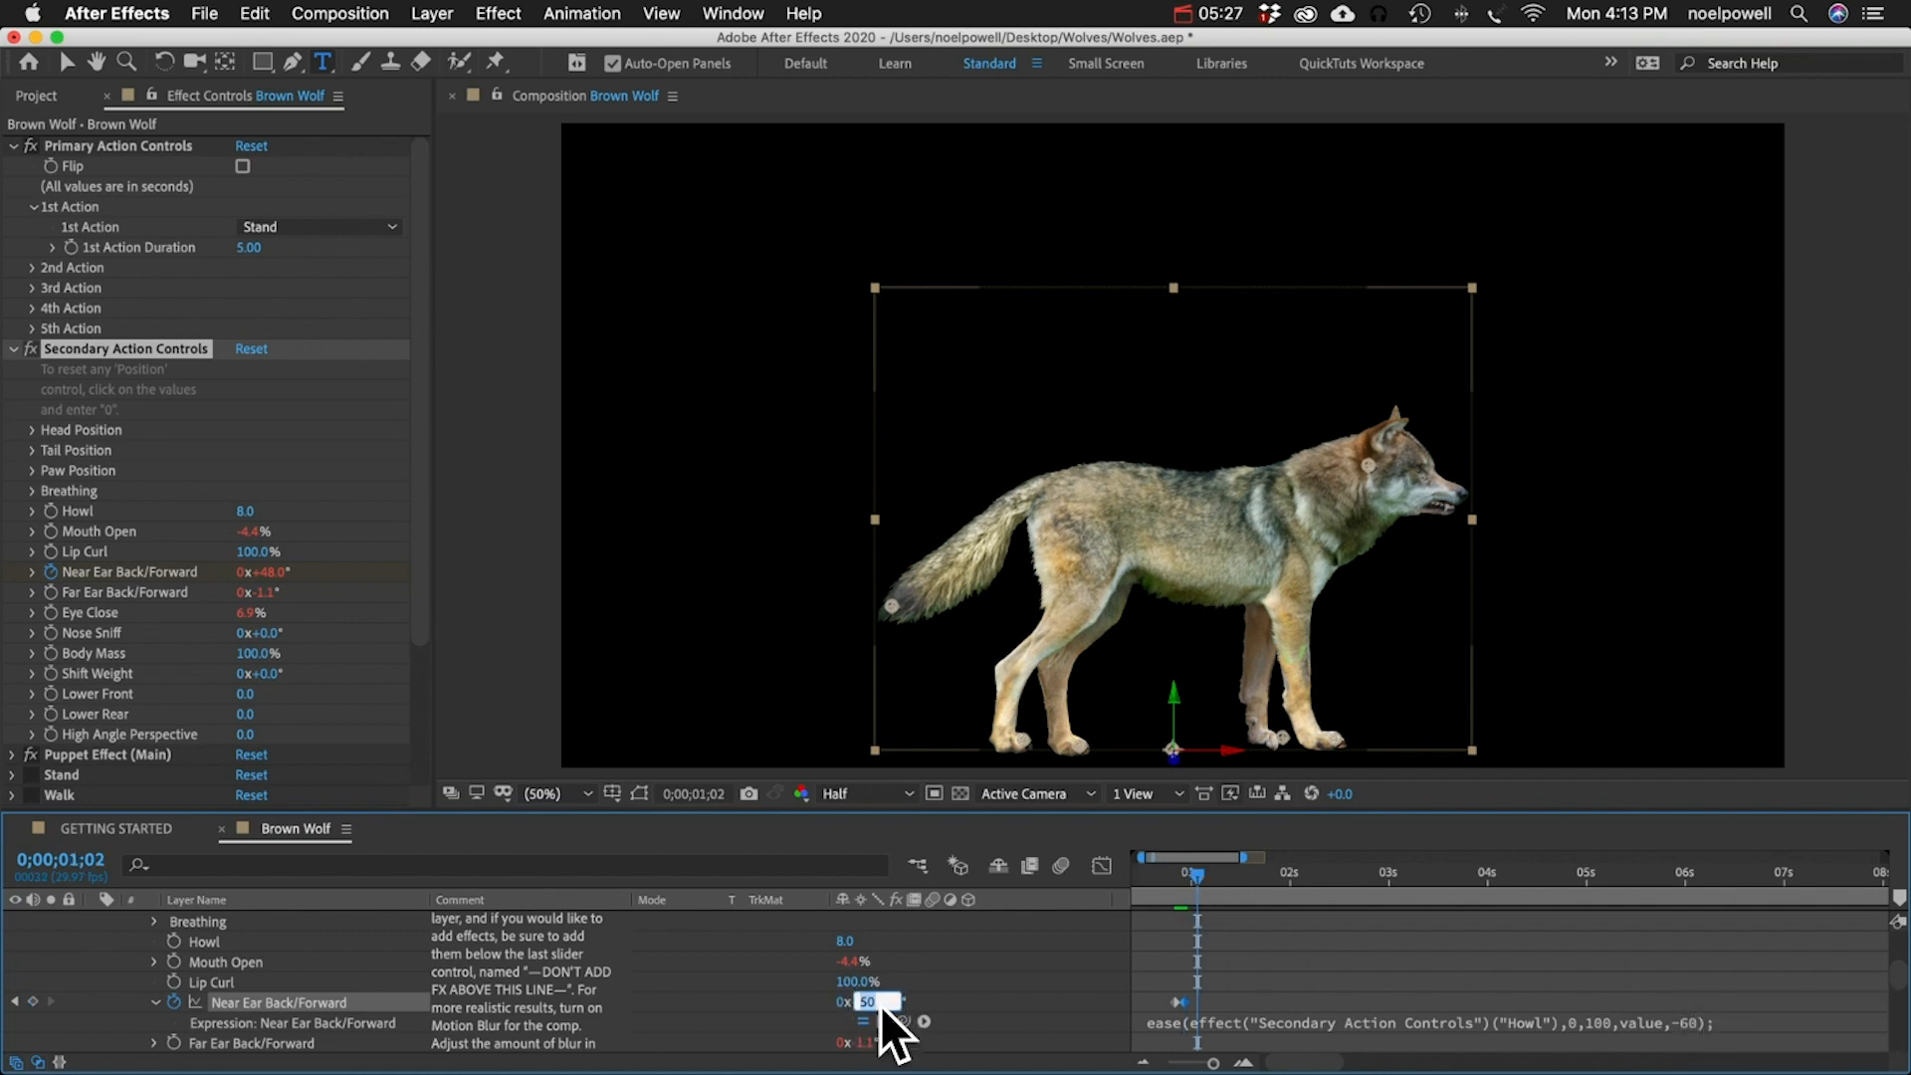
{"action": "type", "text": "-50.2"}
{"action": "key", "text": "Return"}
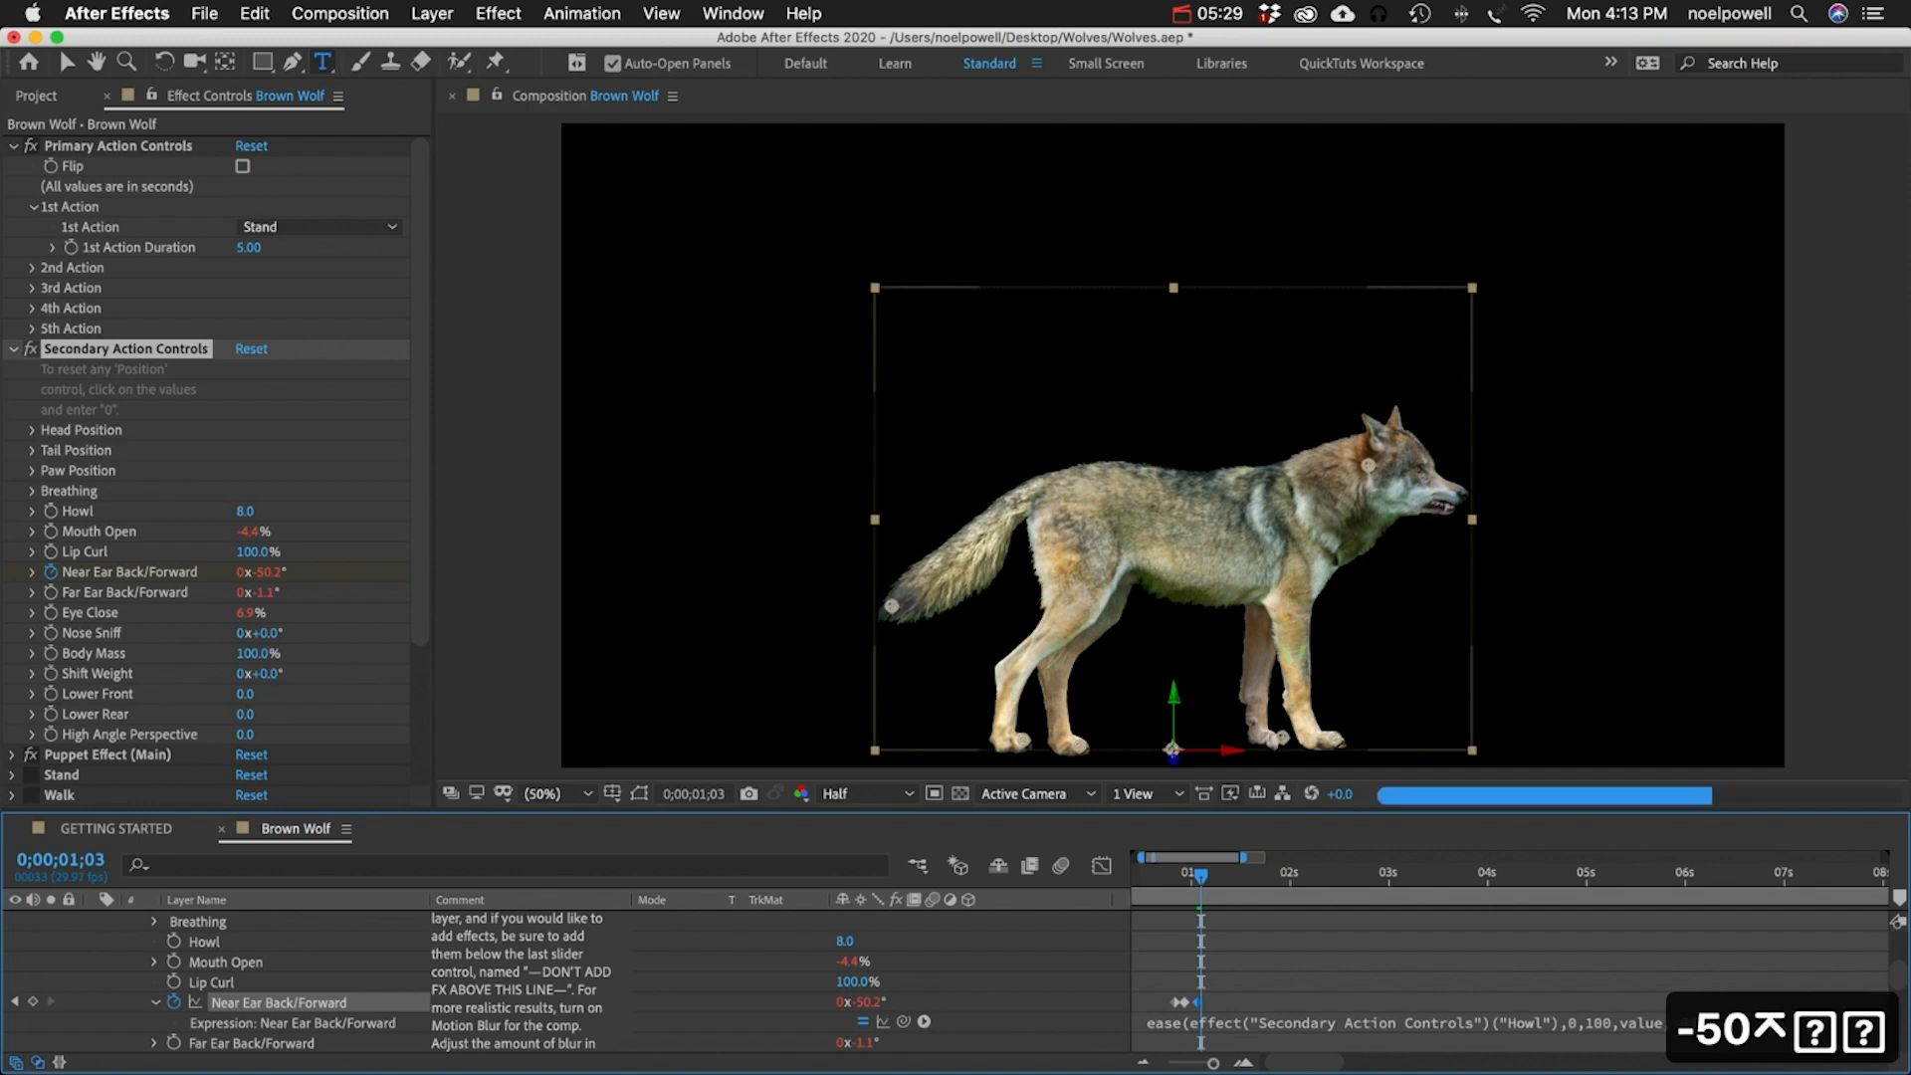
- Keyframe Near Ear Back/Forward at 20° at 0;00;01;06
{"action": "key", "text": "Page_Down"}
{"action": "key", "text": "Page_Down"}
{"action": "key", "text": "Page_Down"}
{"action": "key", "text": "Page_Down"}
{"action": "left_click", "coordinate": [867, 1003]}
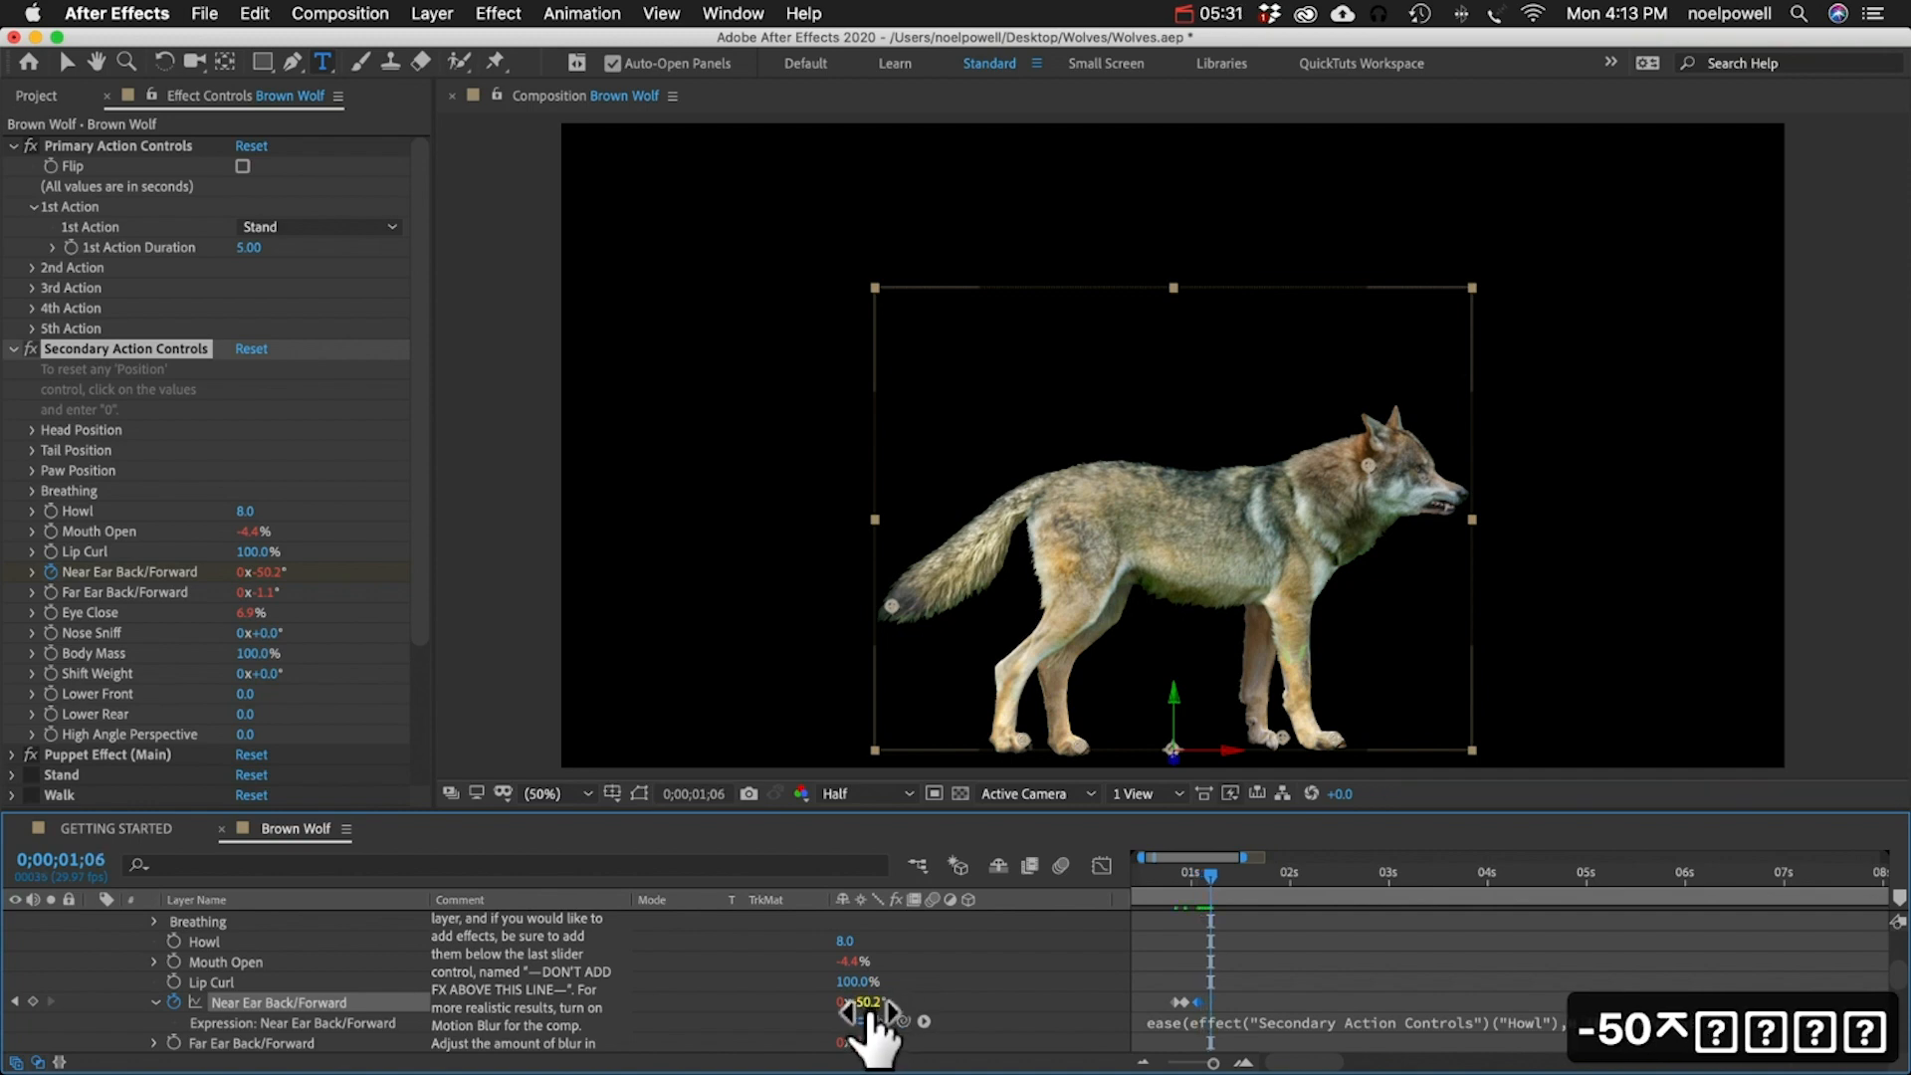
{"action": "type", "text": "20"}
{"action": "key", "text": "Return"}
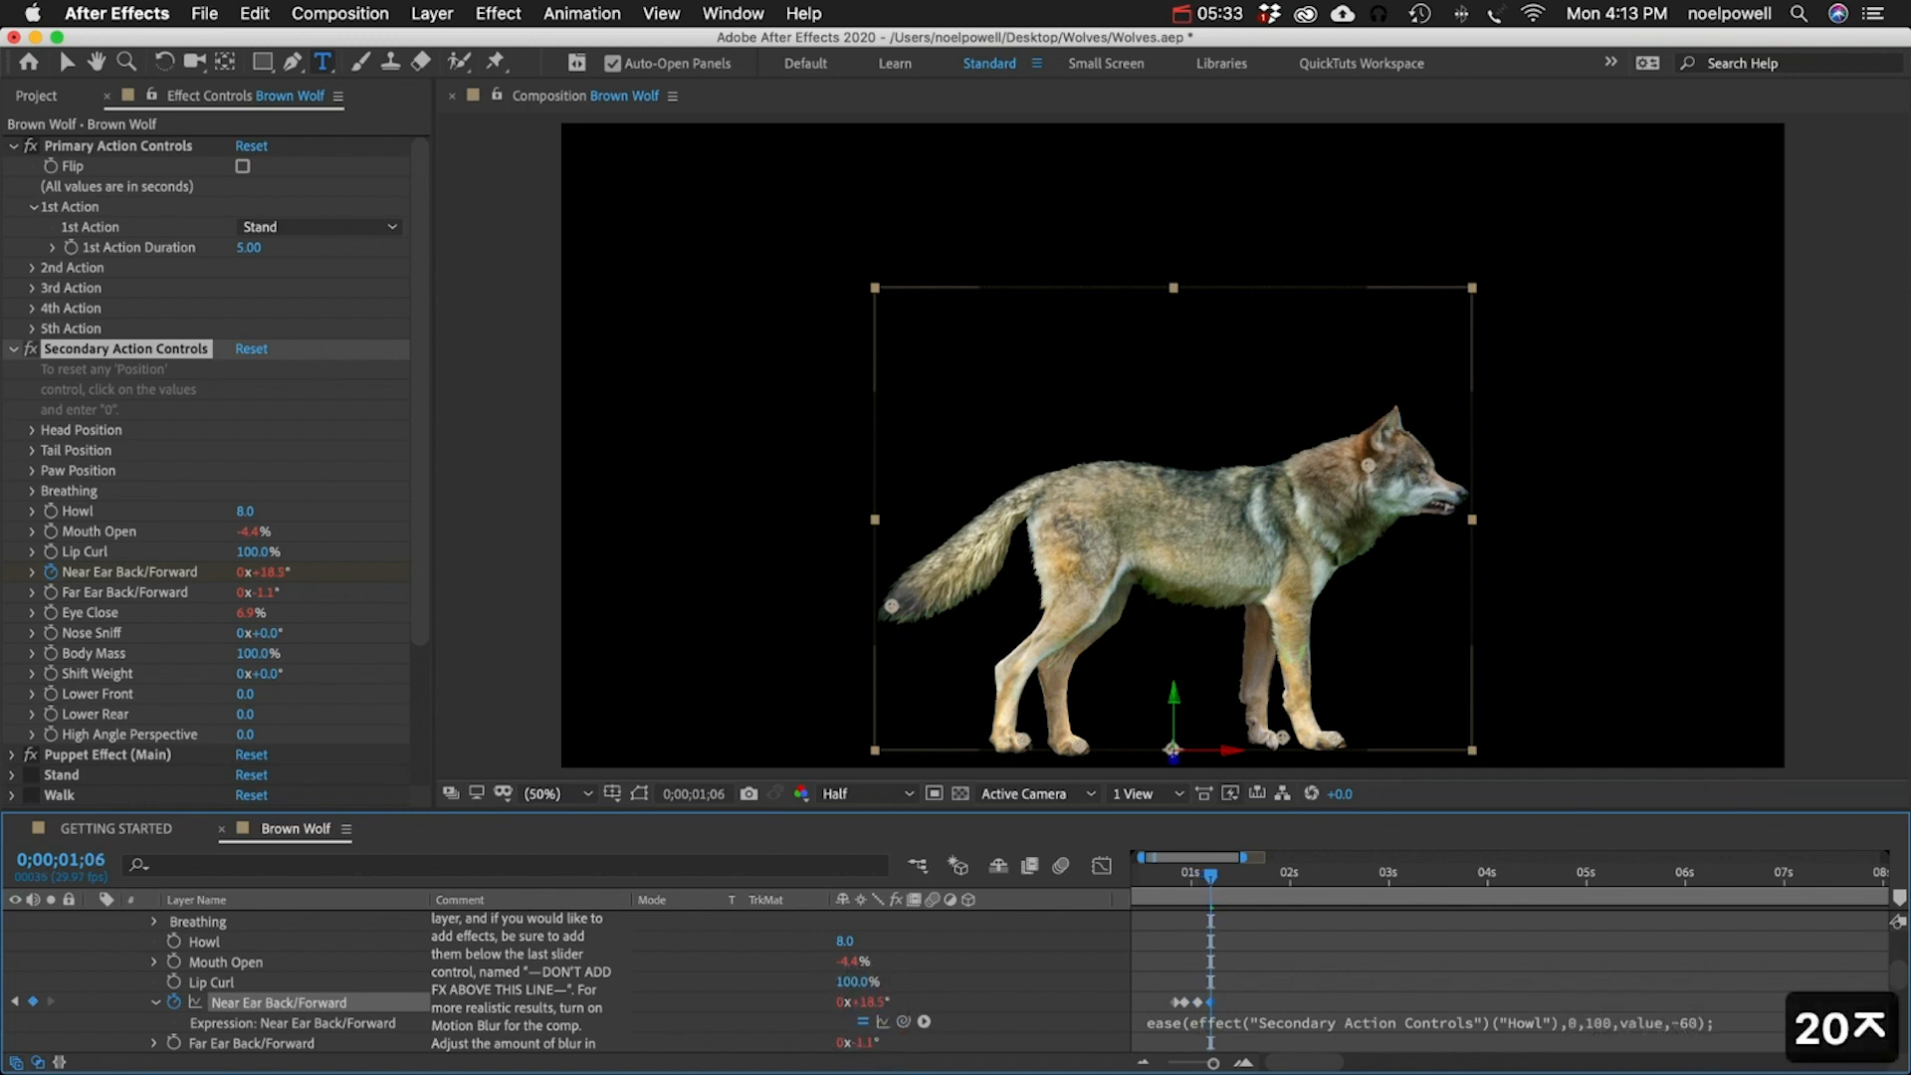
- Advance three frames to 0;00;01;09 and add a Near Ear Back/Forward keyframe of -4°
{"action": "key", "text": "Page_Down"}
{"action": "key", "text": "Page_Down"}
{"action": "key", "text": "Page_Down"}
{"action": "left_click", "coordinate": [879, 1005]}
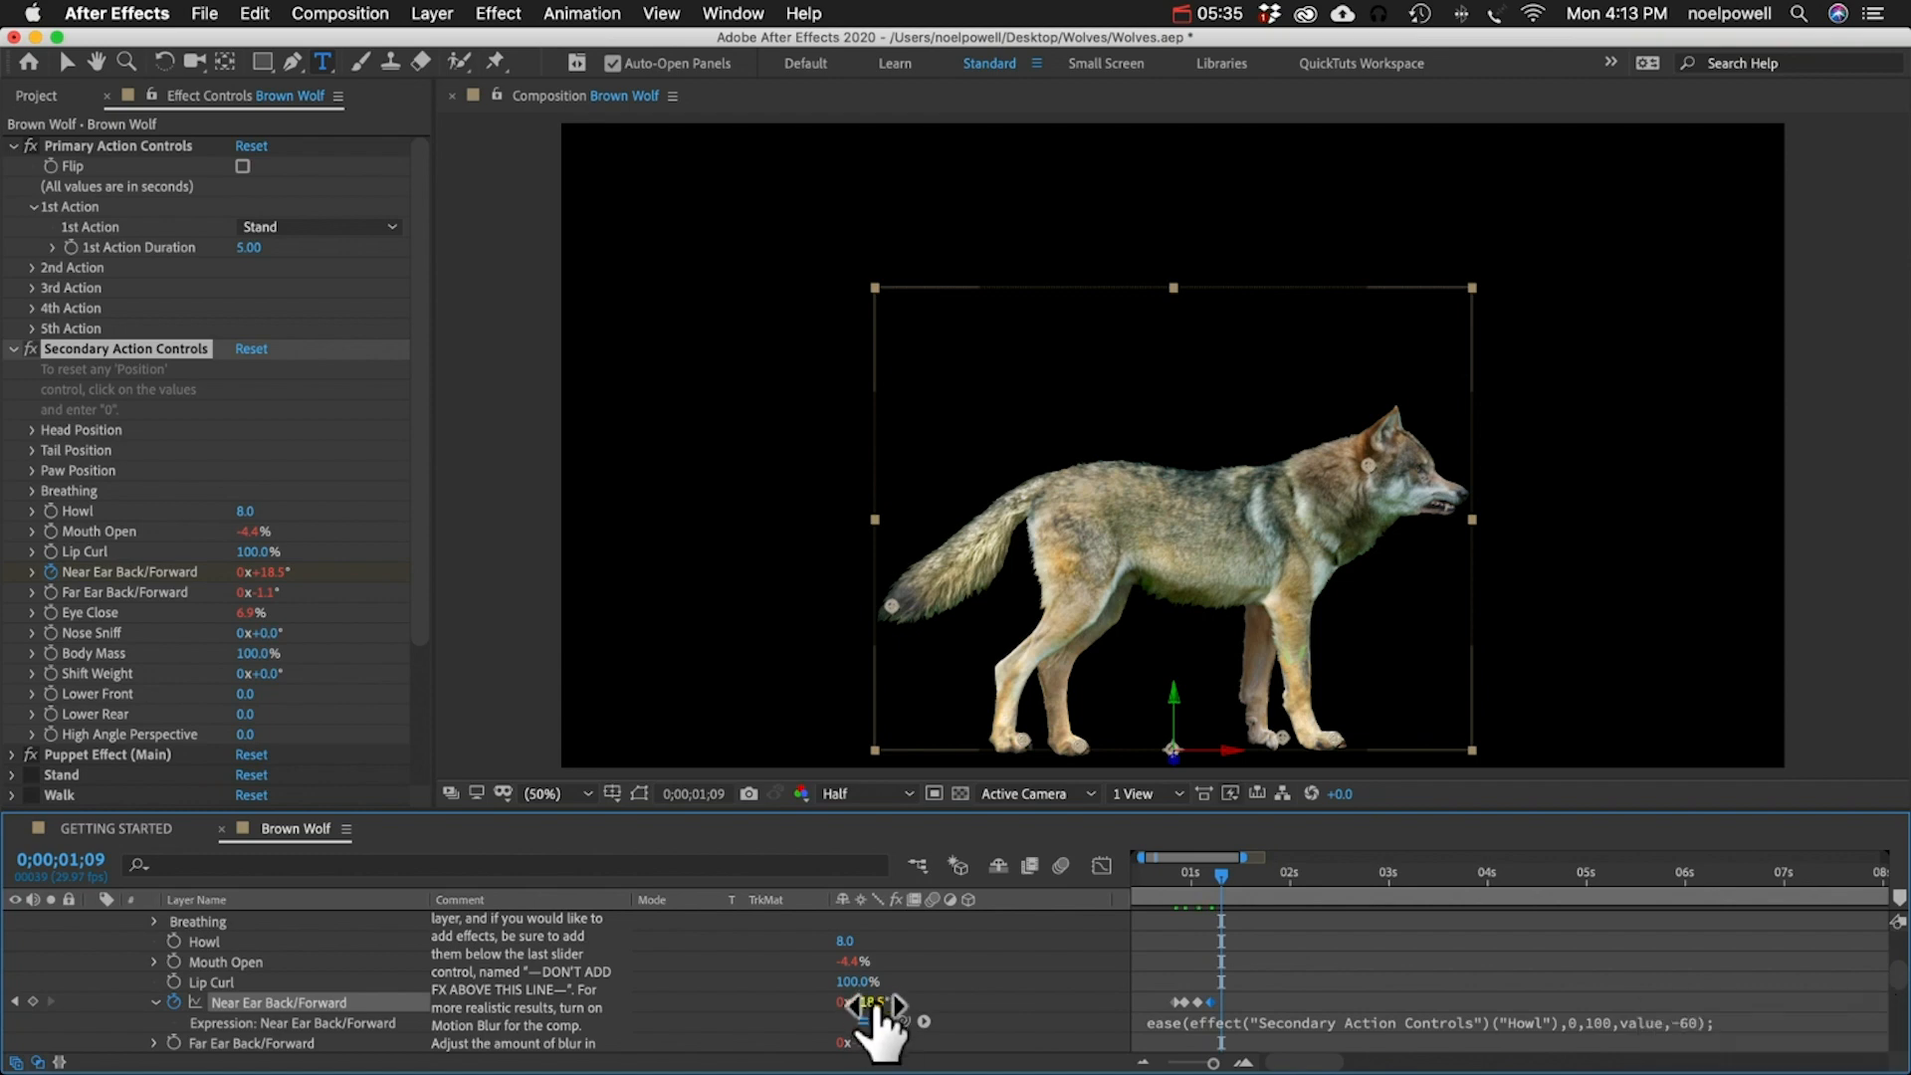
{"action": "key", "text": "KP_Subtract"}
{"action": "type", "text": "4"}
{"action": "key", "text": "Return"}
- Return Near Ear Back/Forward to 0° with a keyframe at 0;00;01;13
{"action": "key", "text": "Page_Down"}
{"action": "key", "text": "Page_Down"}
{"action": "key", "text": "Page_Down"}
{"action": "key", "text": "Page_Down"}
{"action": "left_click", "coordinate": [864, 1001]}
{"action": "type", "text": "0"}
{"action": "key", "text": "Return"}
- Apply Easy Ease to all the Near Ear Back/Forward keyframes
{"action": "left_click_drag", "start_coordinate": [1257, 987], "coordinate": [1146, 1011]}
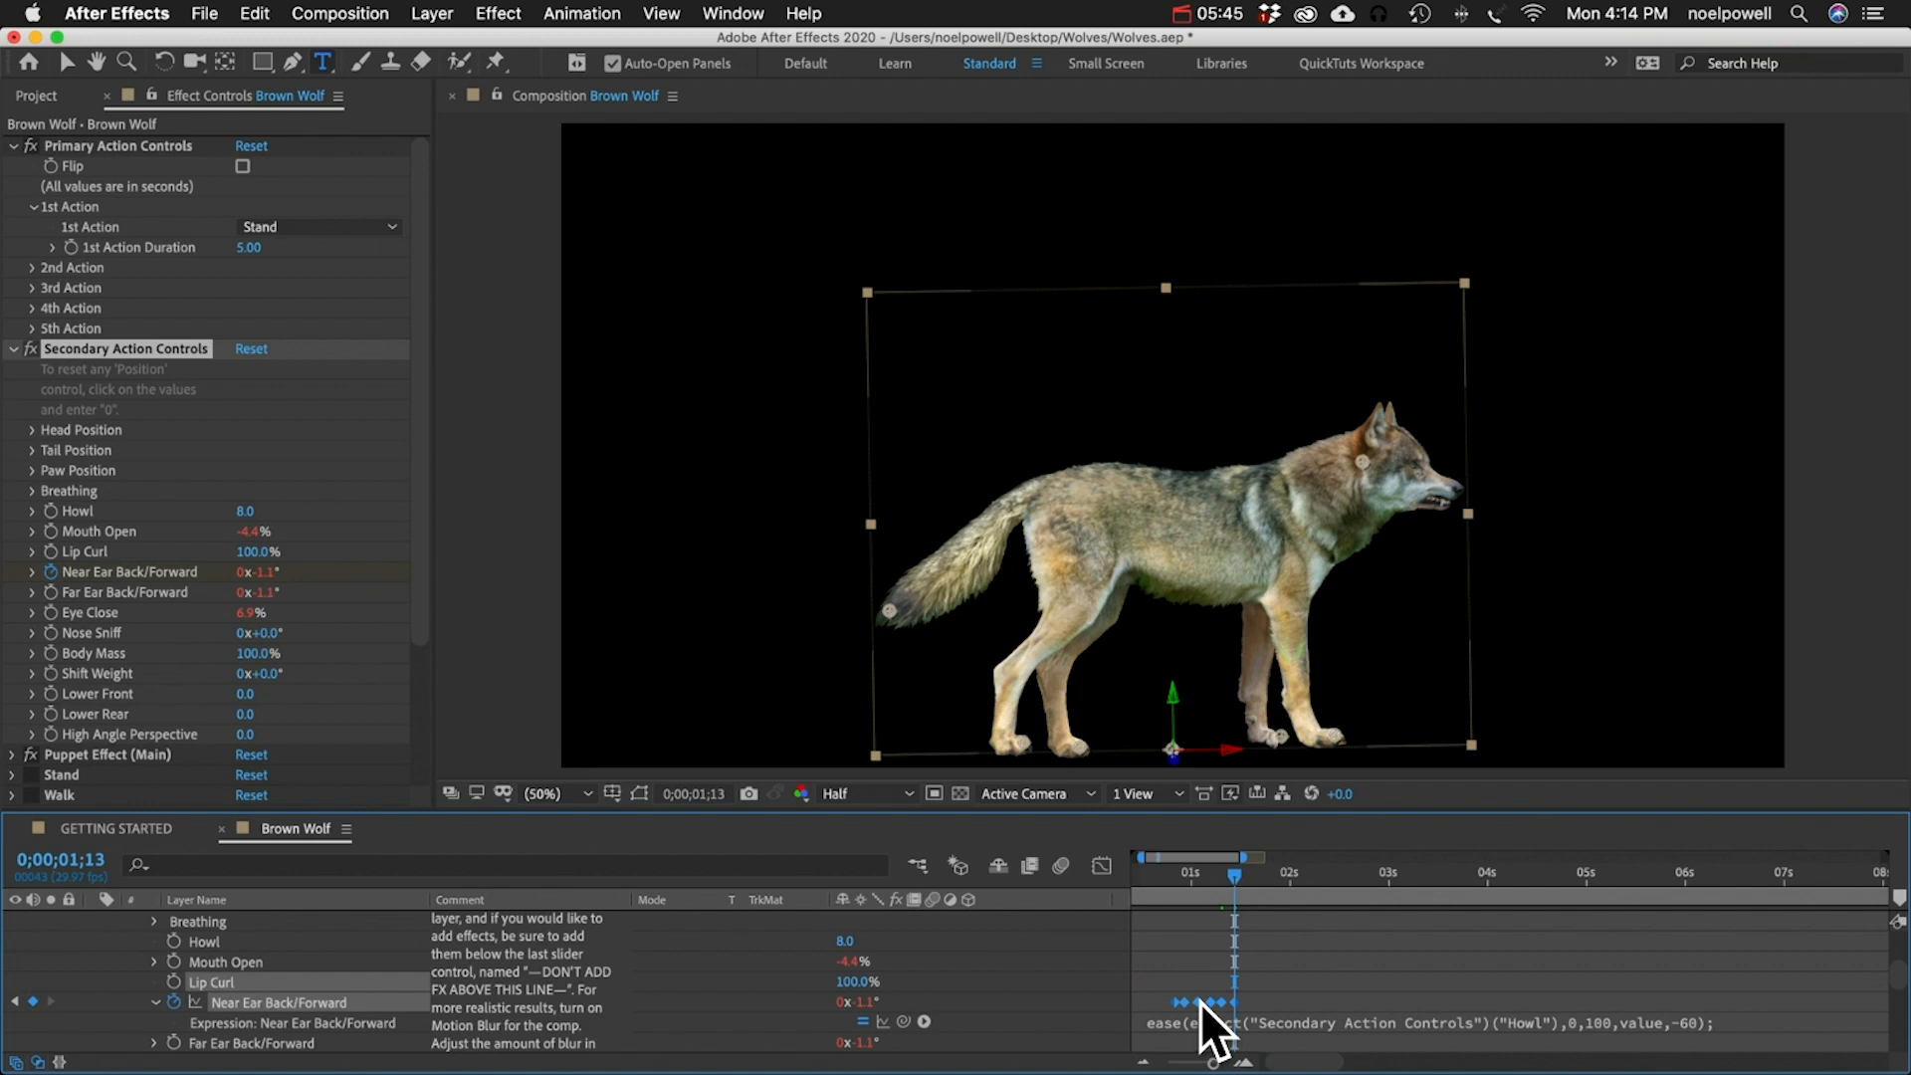
{"action": "right_click", "coordinate": [1200, 1001]}
{"action": "mouse_move", "coordinate": [1290, 1051]}
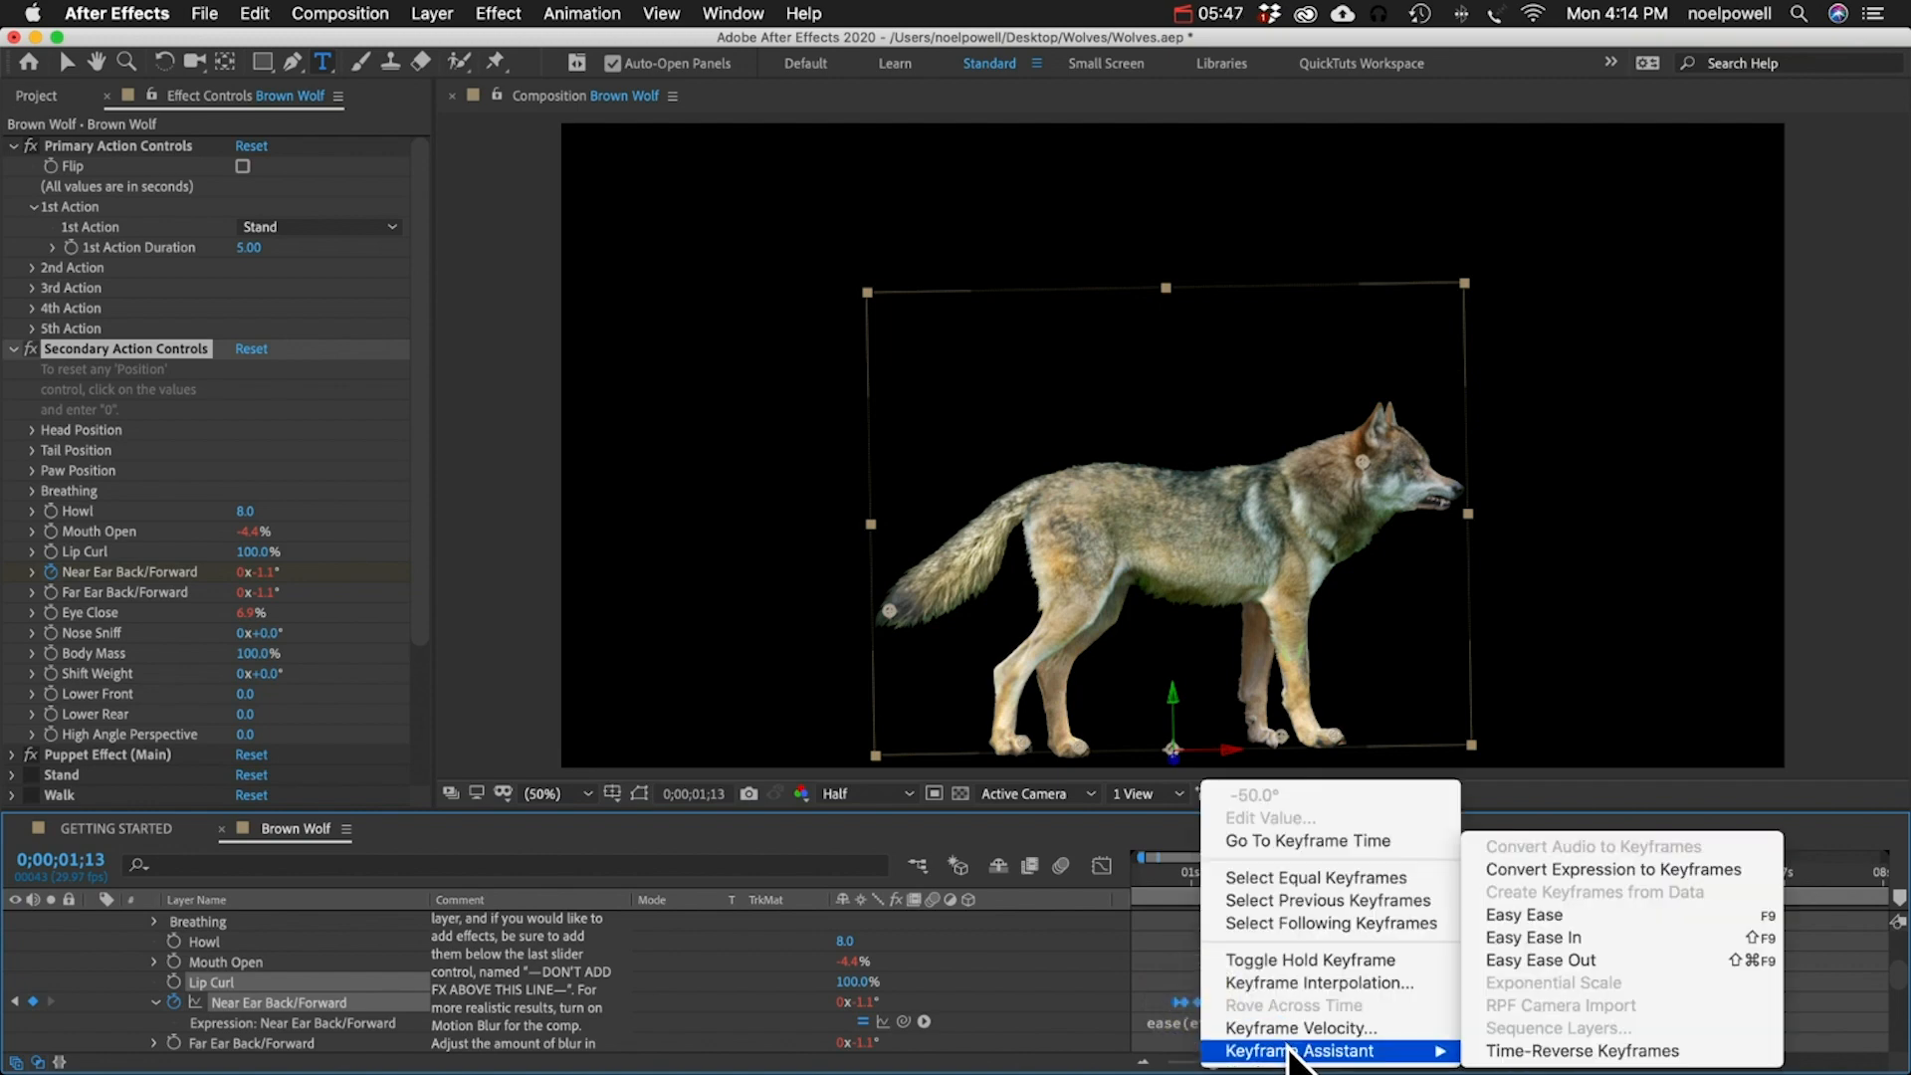
{"action": "left_click", "coordinate": [1526, 917]}
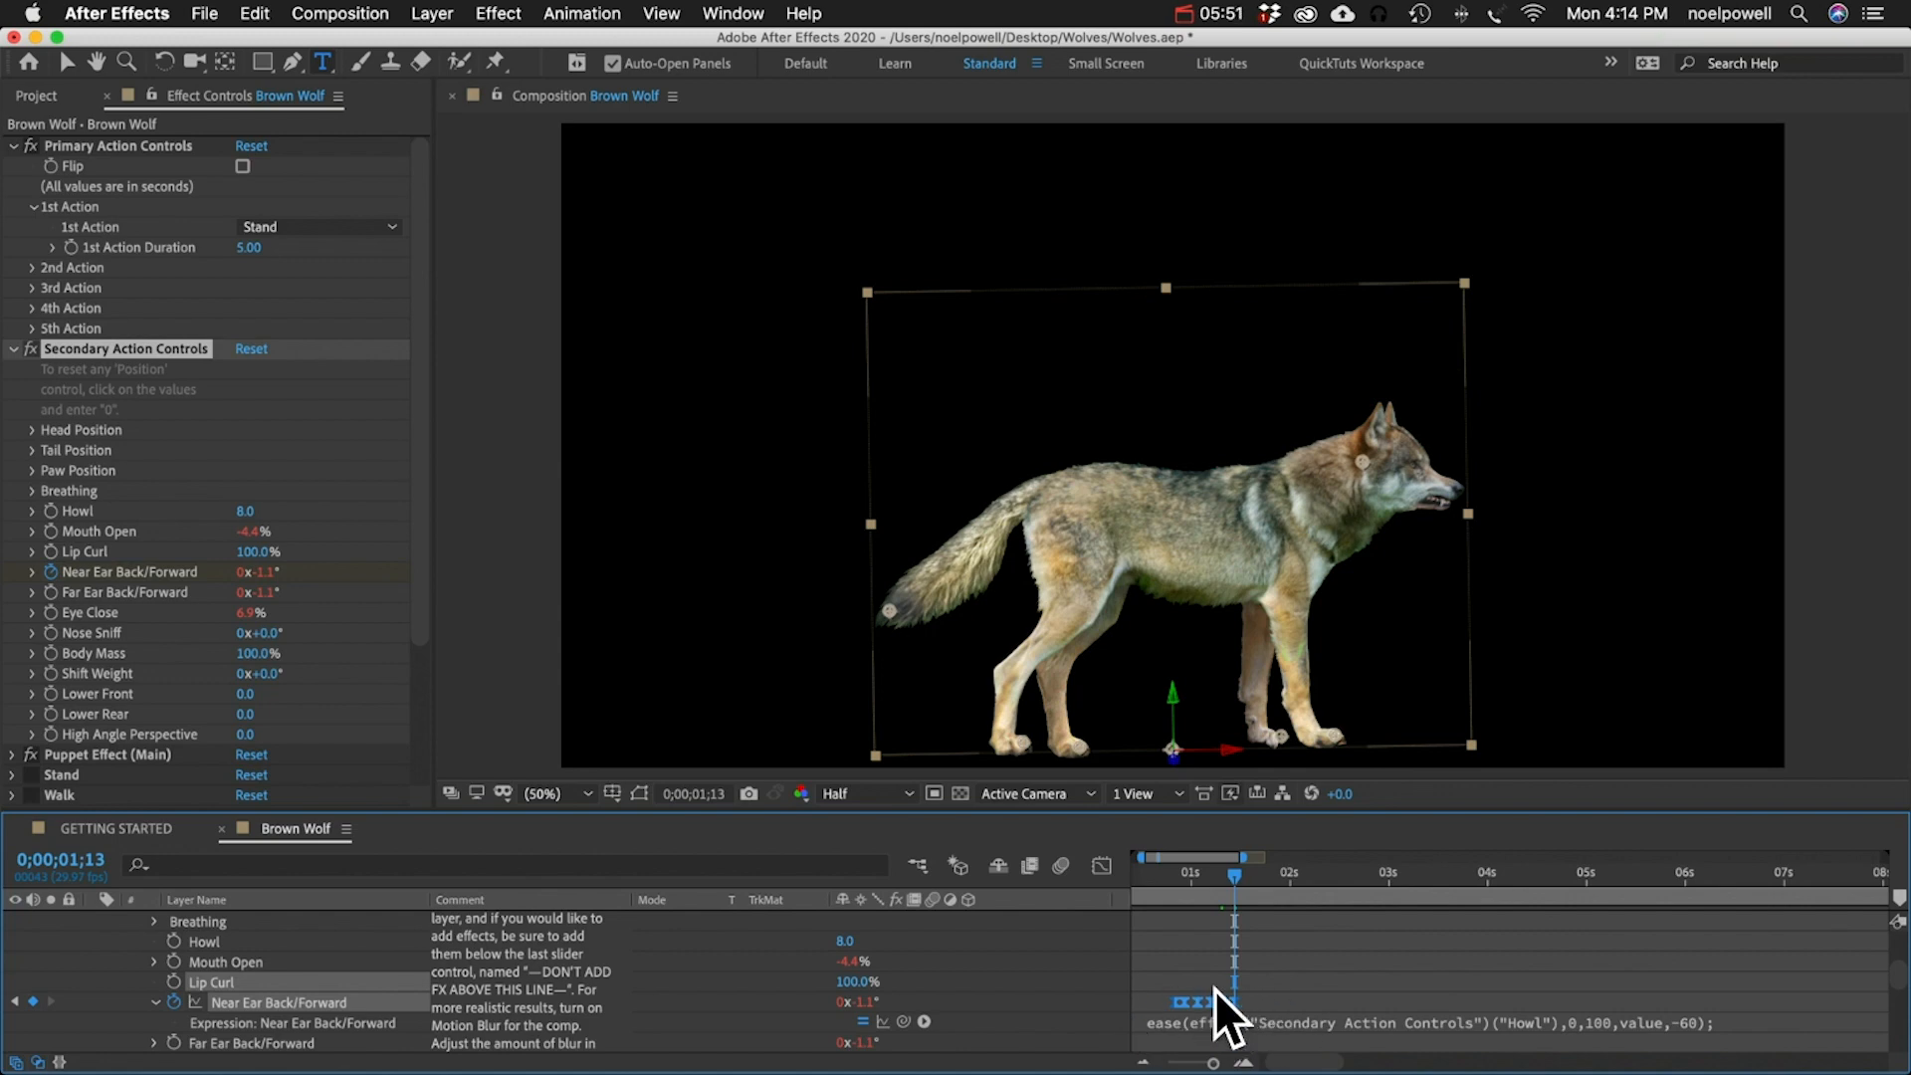
- Preview the ear twitch from 0;00;00;21 and stop the playback
{"action": "left_click", "coordinate": [1161, 871]}
{"action": "key", "text": "space"}
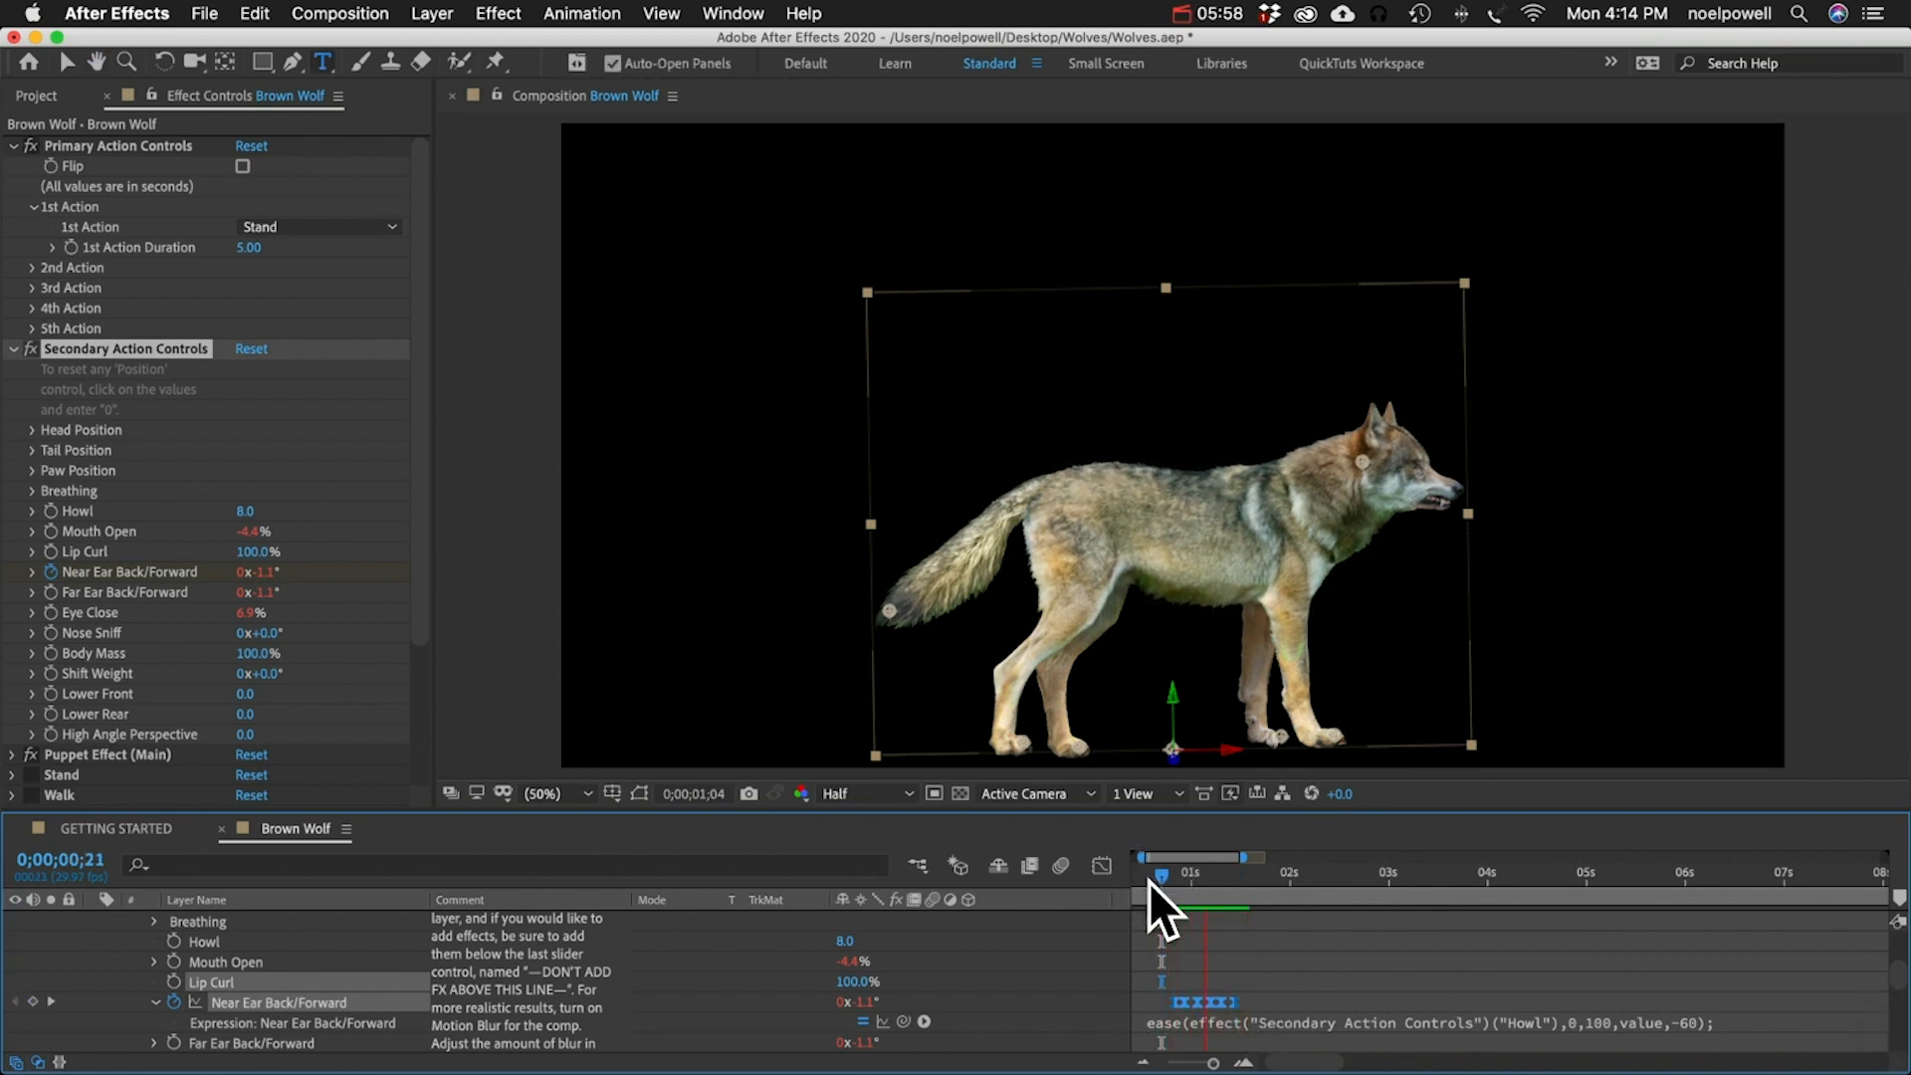
{"action": "key", "text": "space"}
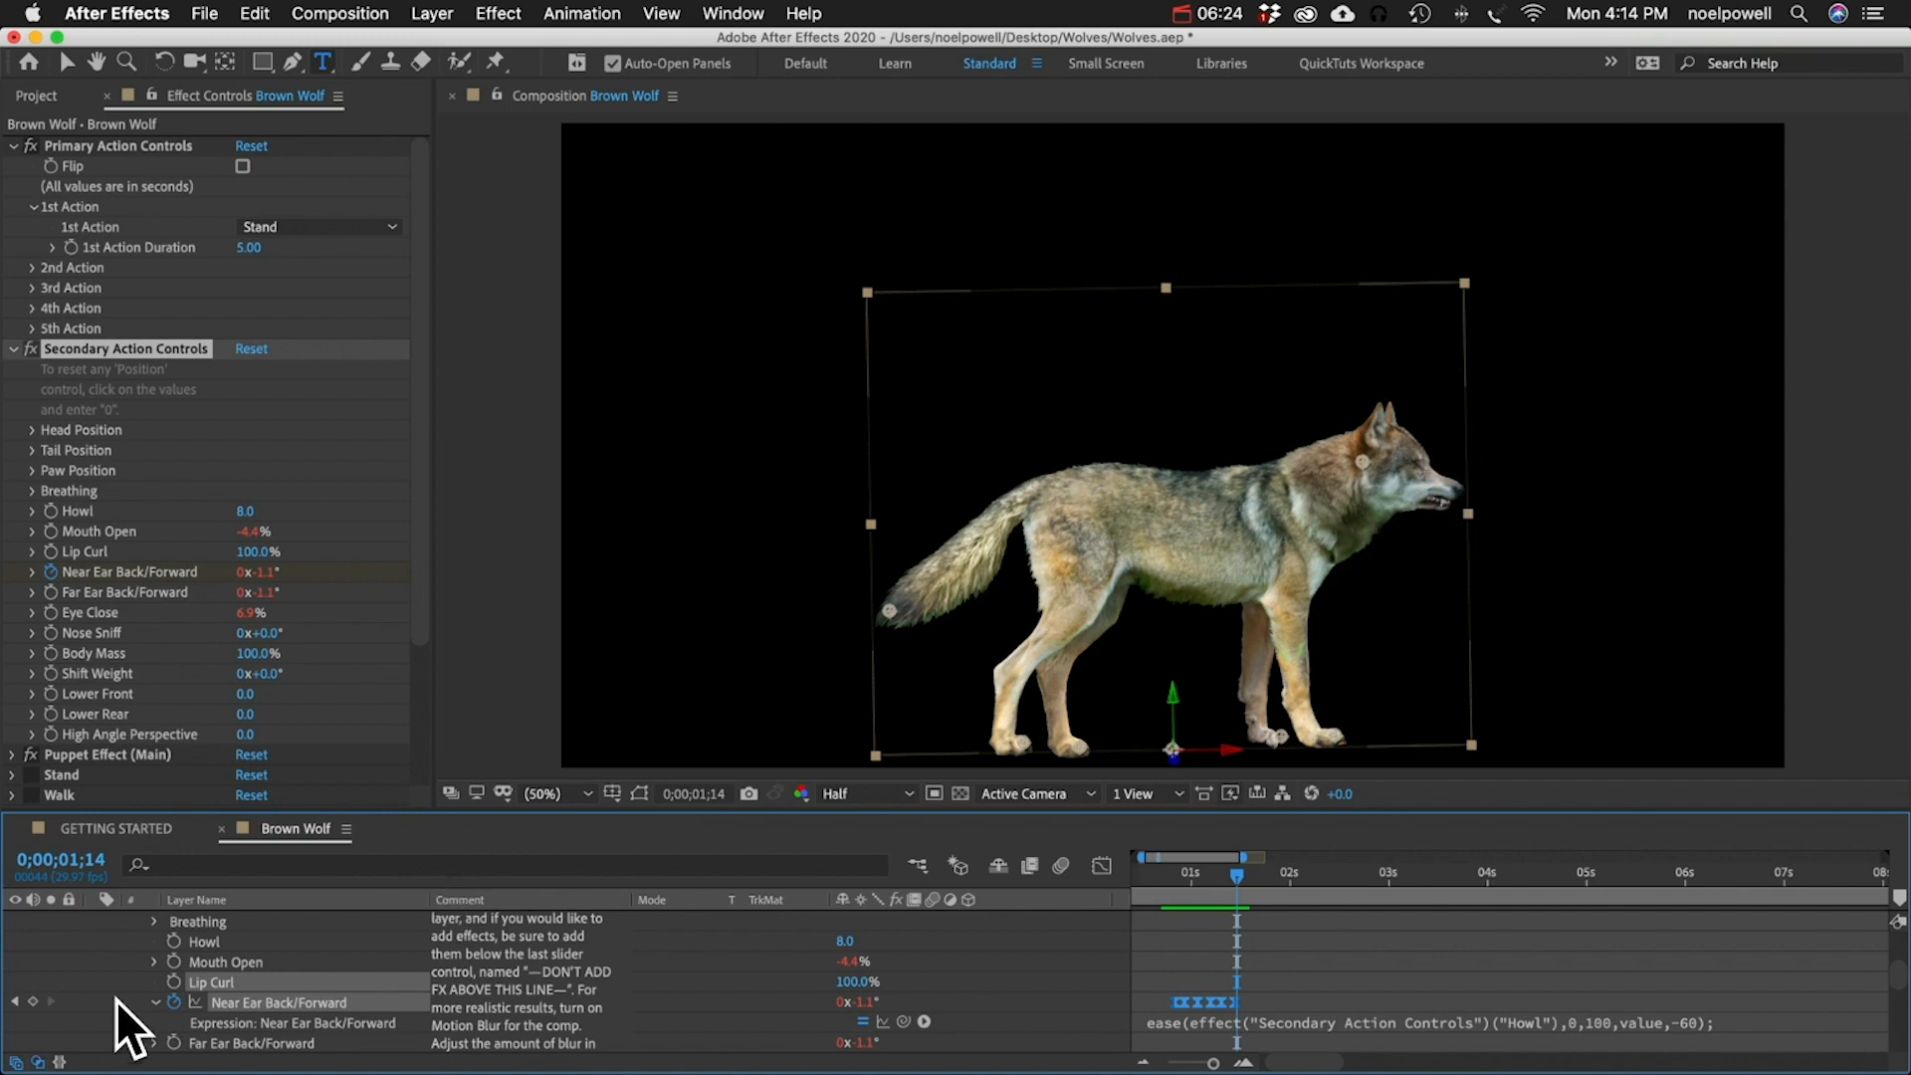
- Try a Nose Sniff angle of -275° in the Secondary Action Controls, and undo it
{"action": "scroll", "coordinate": [117, 973], "scroll_direction": "down", "scroll_amount": 2}
{"action": "left_click_drag", "start_coordinate": [246, 614], "coordinate": [8, 687]}
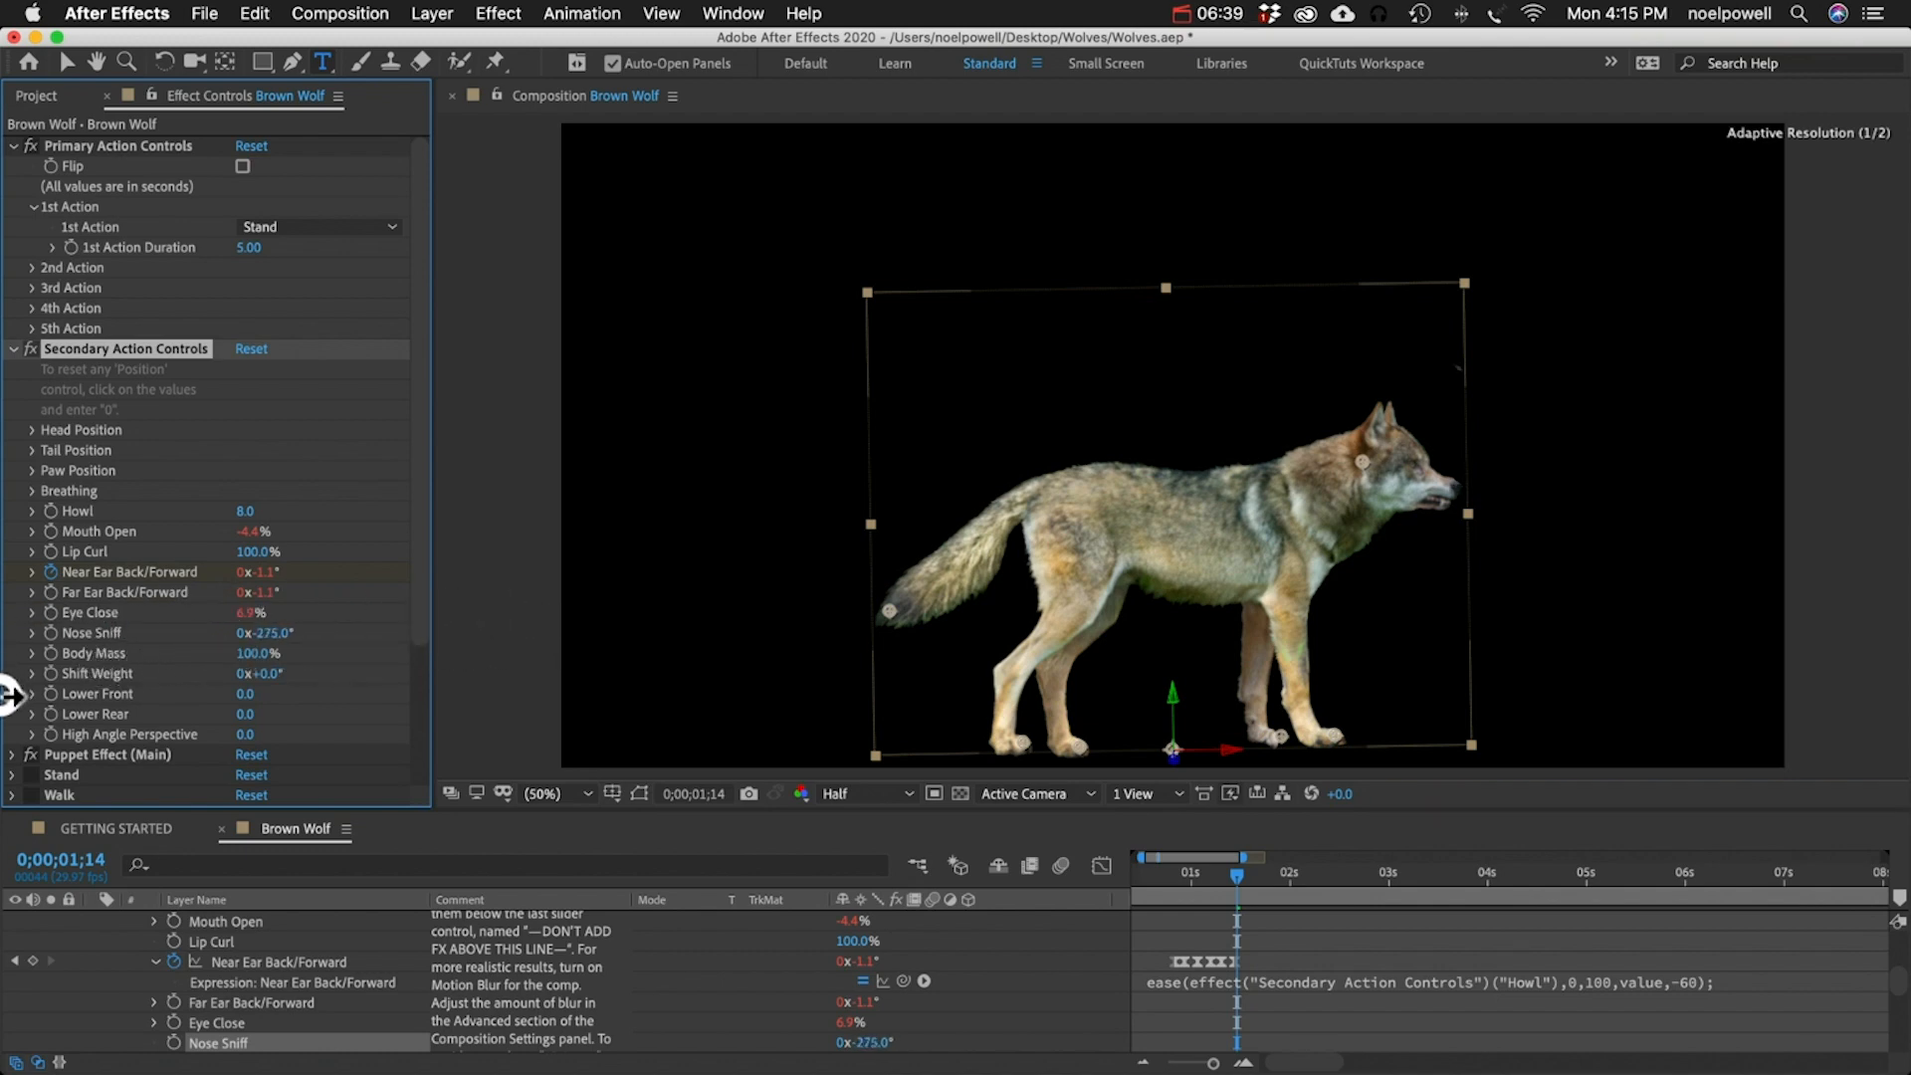
{"action": "key", "text": "super+z"}
- Set the wolf's Body Mass to 85% and its Shift Weight to 107°
{"action": "left_click_drag", "start_coordinate": [261, 654], "coordinate": [10, 731]}
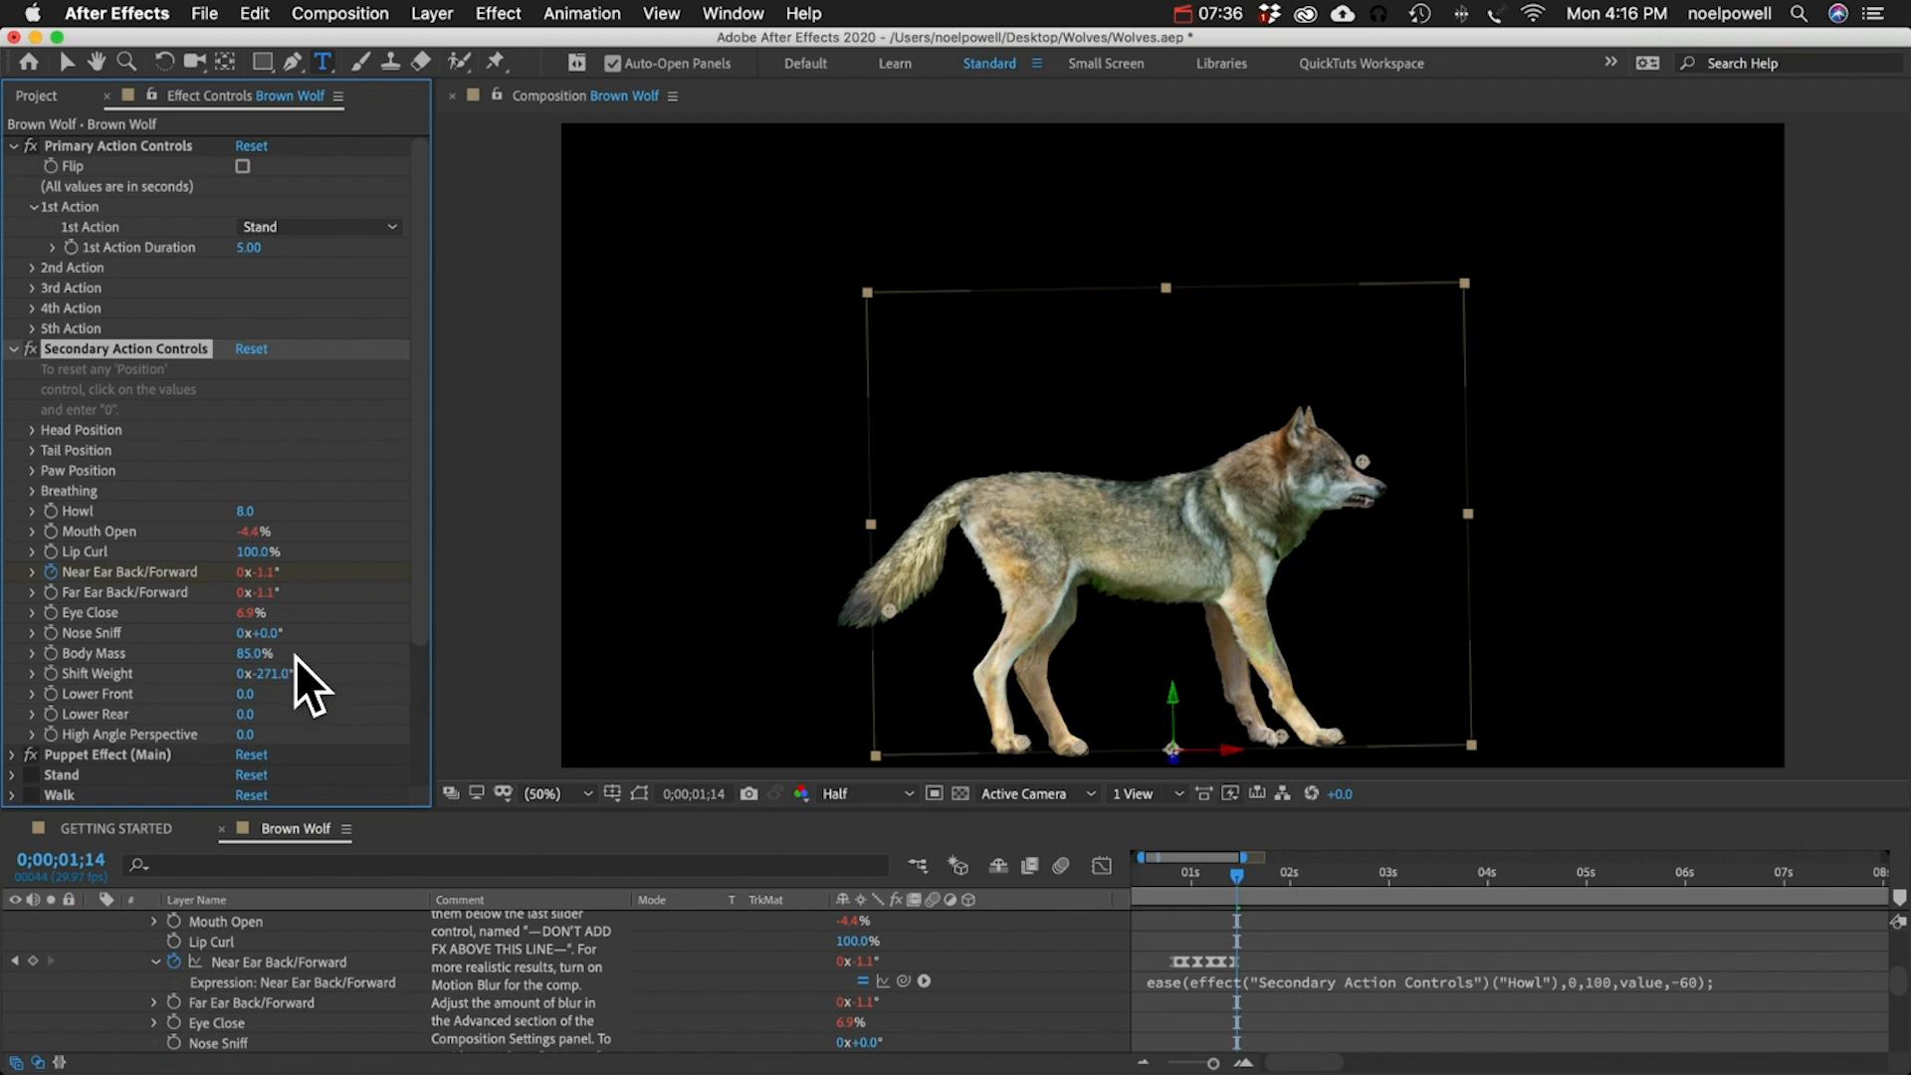
{"action": "left_click_drag", "start_coordinate": [274, 676], "coordinate": [748, 704]}
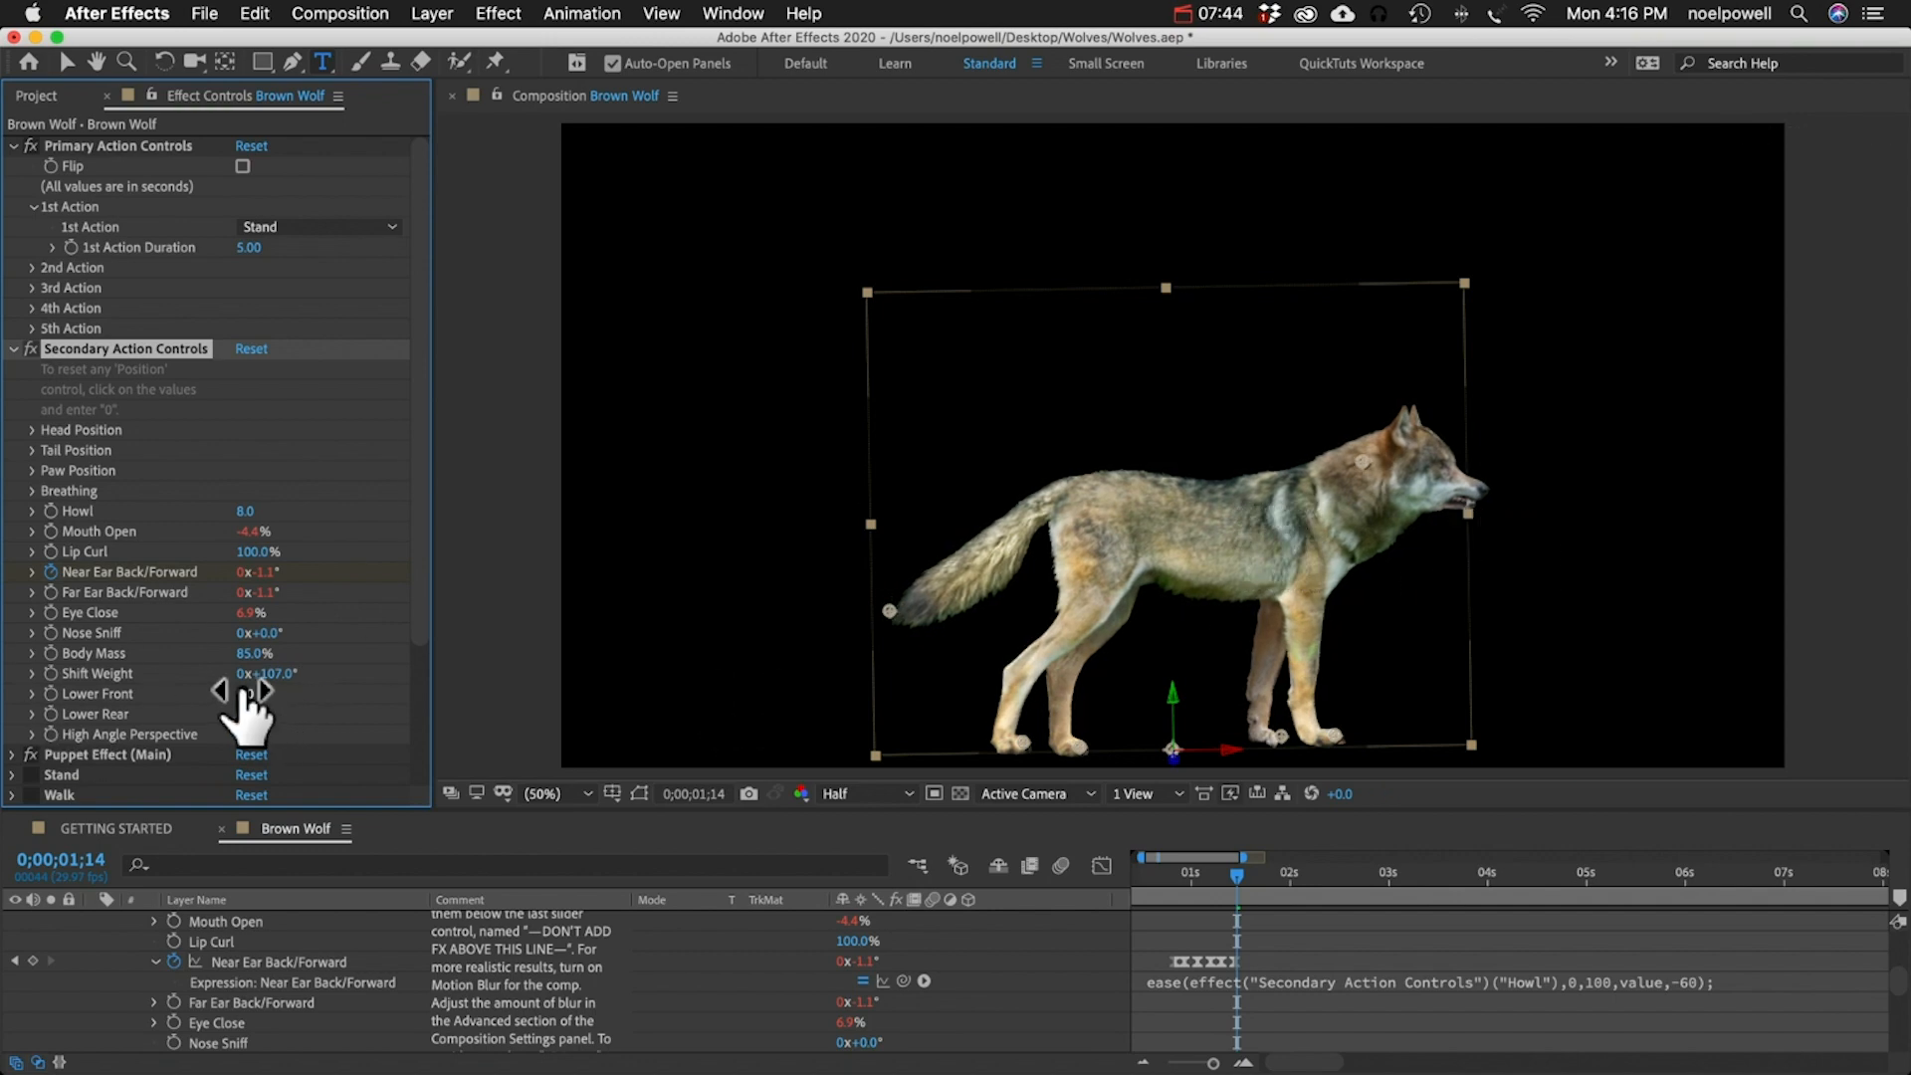
- Try a higher Lower Front value on the wolf, and undo the change
{"action": "left_click_drag", "start_coordinate": [248, 696], "coordinate": [428, 718]}
{"action": "key", "text": "super+z"}
{"action": "key", "text": "super+z"}
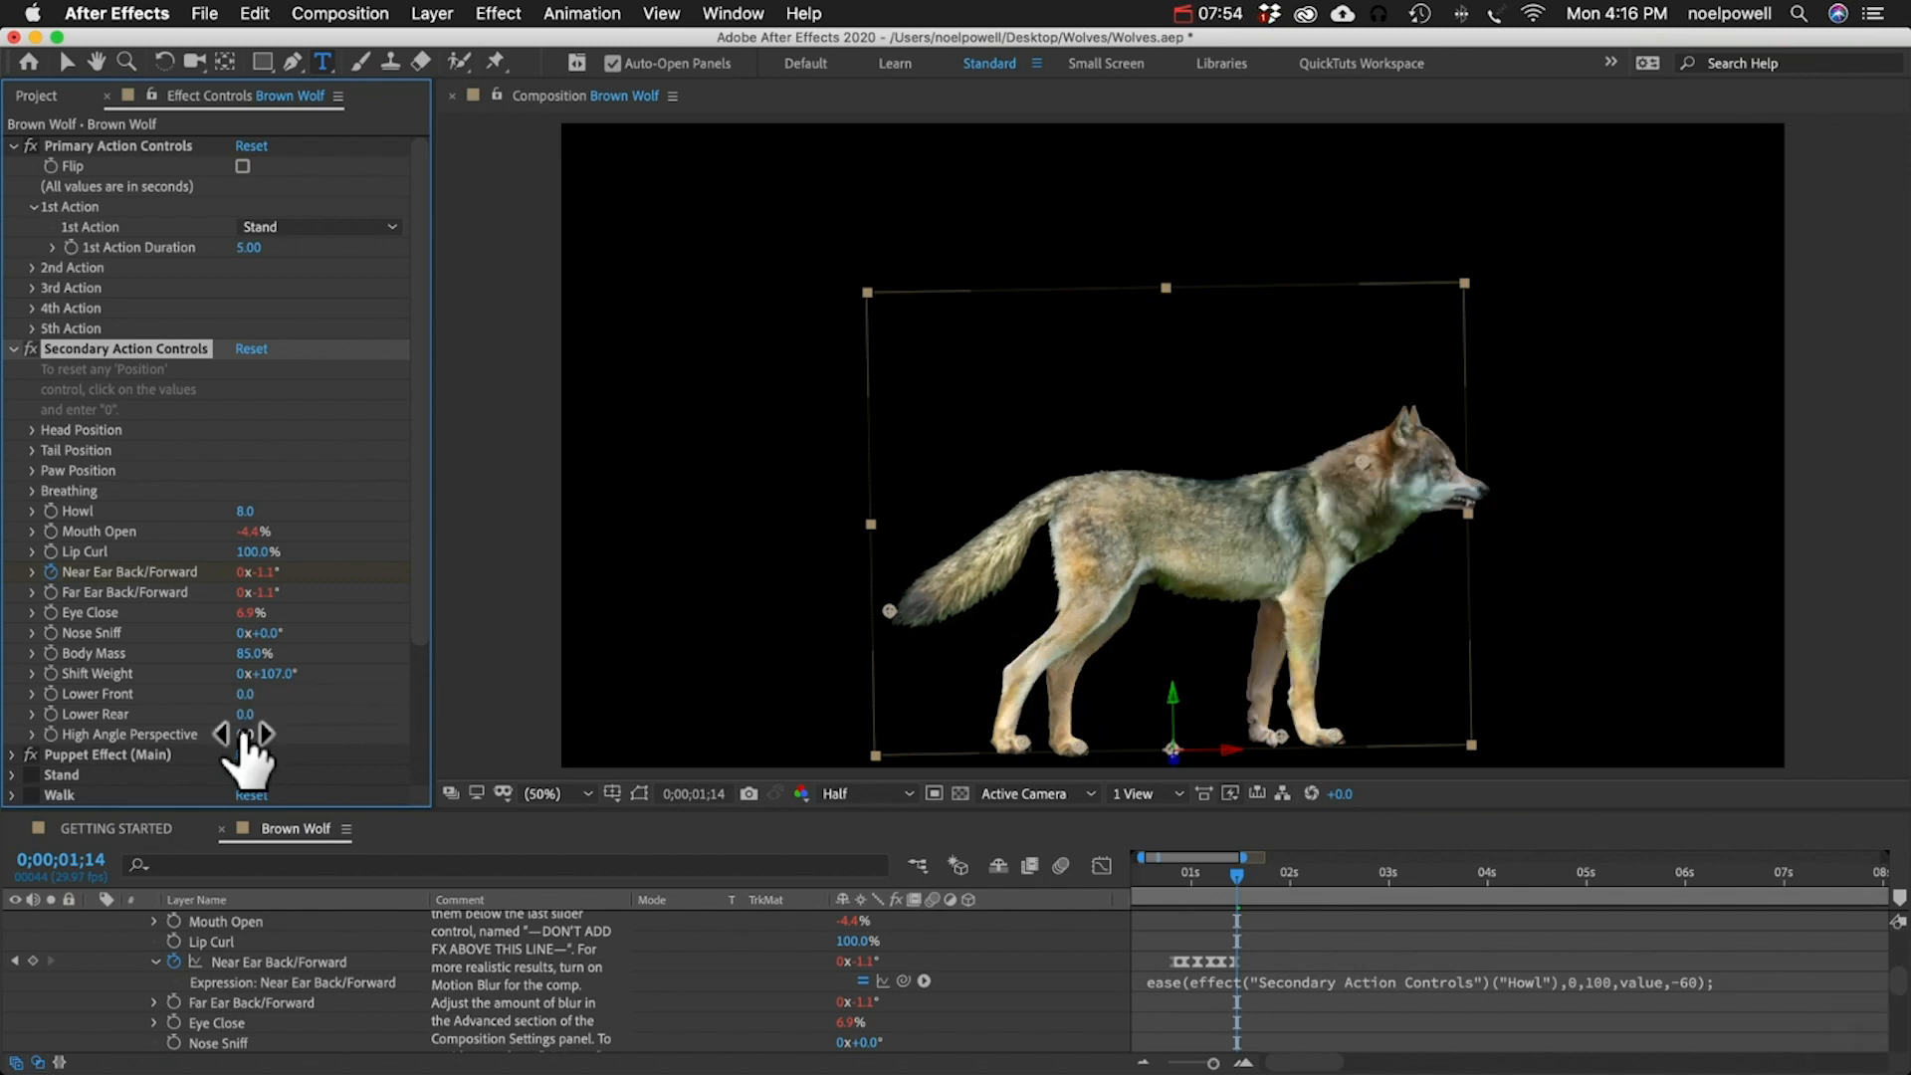
- Raise the wolf's High Angle Perspective to 241
{"action": "left_click_drag", "start_coordinate": [244, 736], "coordinate": [502, 709]}
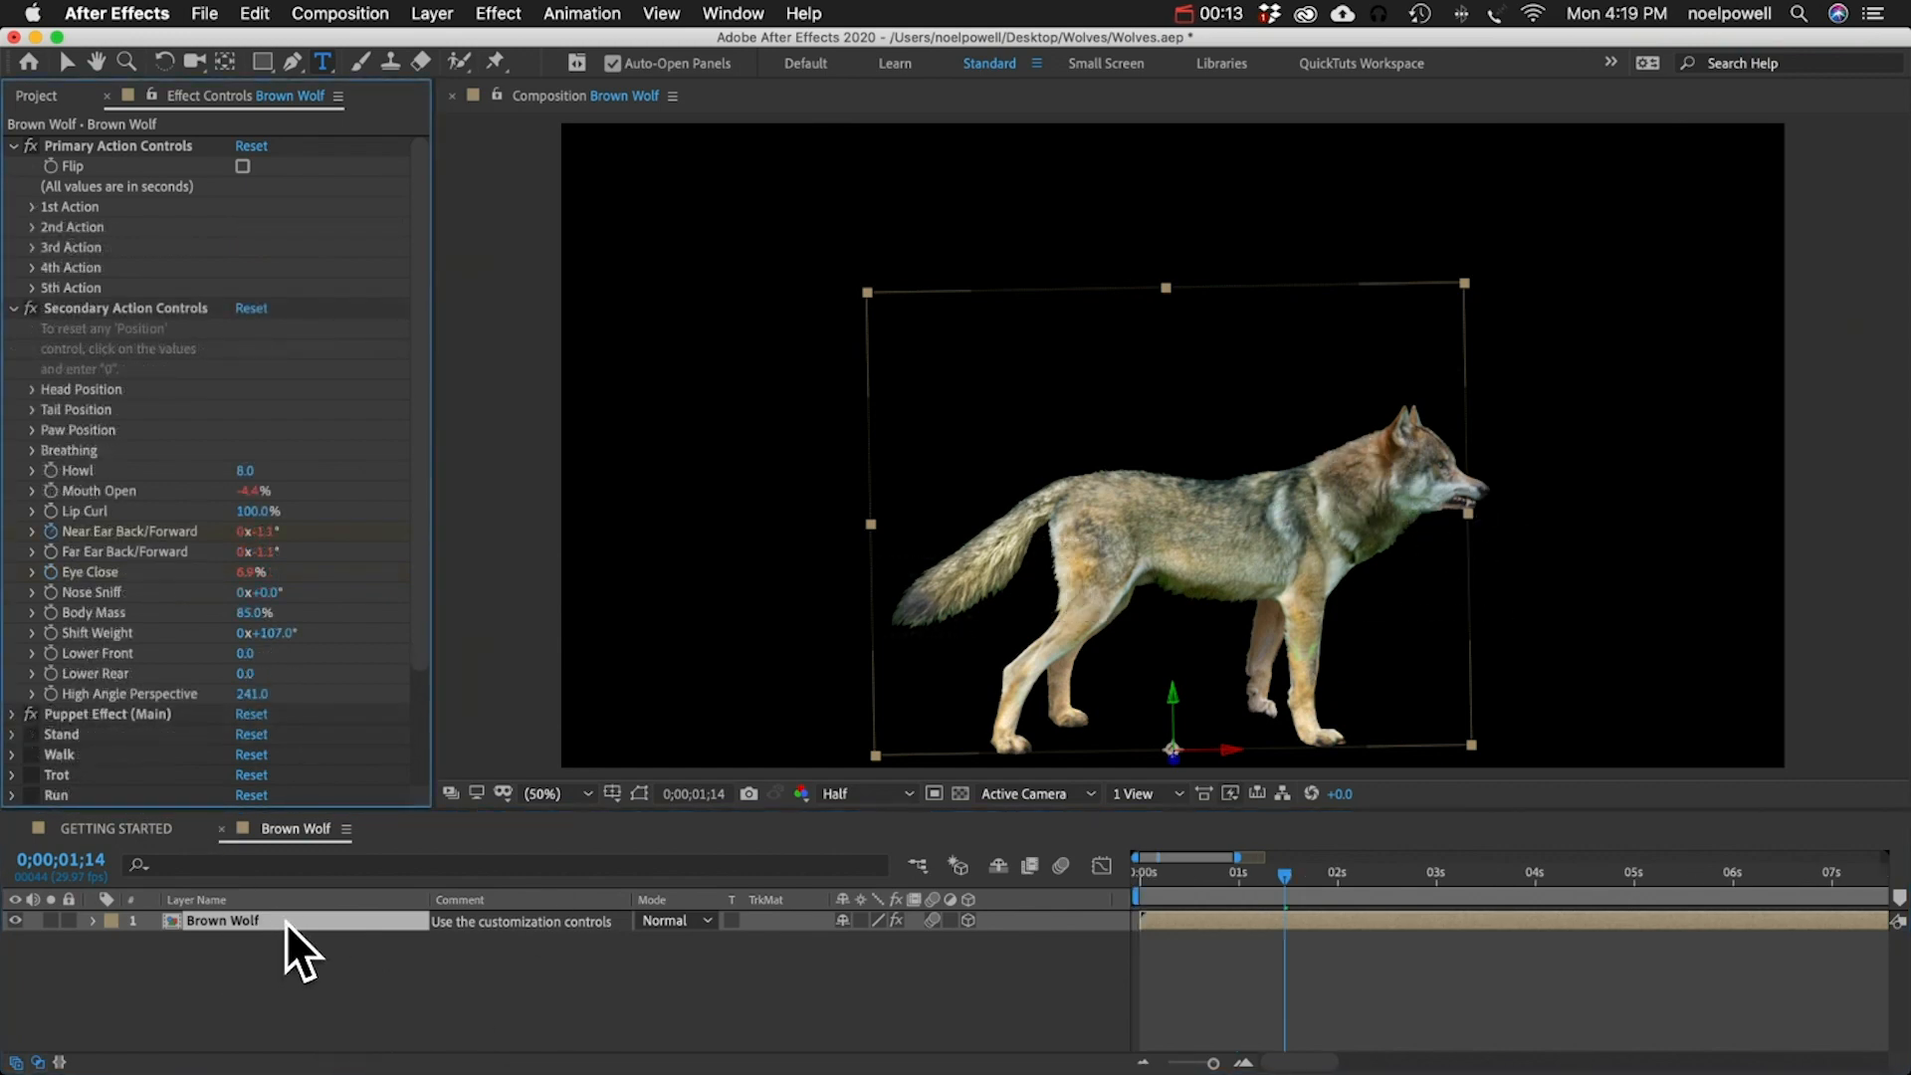
- Duplicate the Brown Wolf layer and move the two wolves apart so they stand side by side
{"action": "key", "text": "super+d"}
{"action": "key", "text": "v"}
{"action": "left_click_drag", "start_coordinate": [1287, 486], "coordinate": [880, 468]}
{"action": "left_click_drag", "start_coordinate": [1393, 541], "coordinate": [1632, 537]}
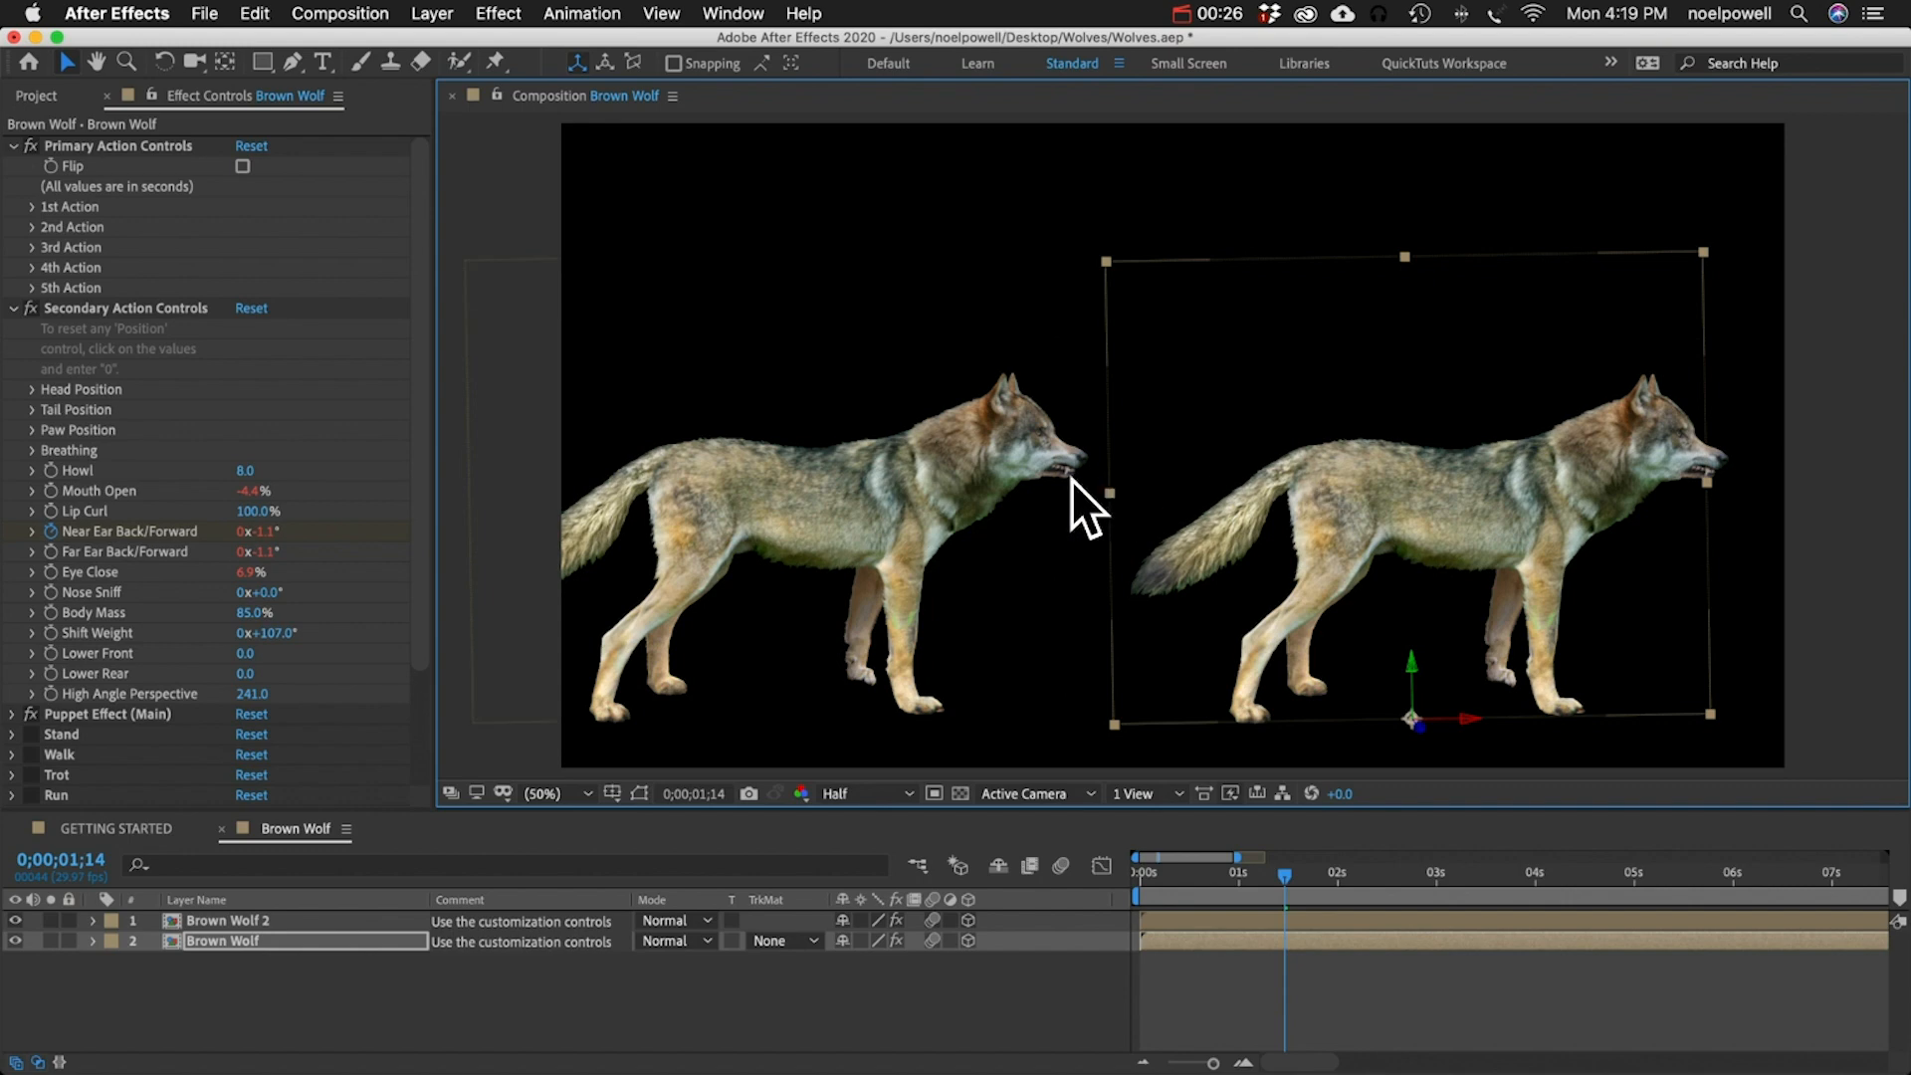
- Raise the head of the original Brown Wolf to a Head Position of about 1591.6, 505.2
{"action": "left_click", "coordinate": [243, 939]}
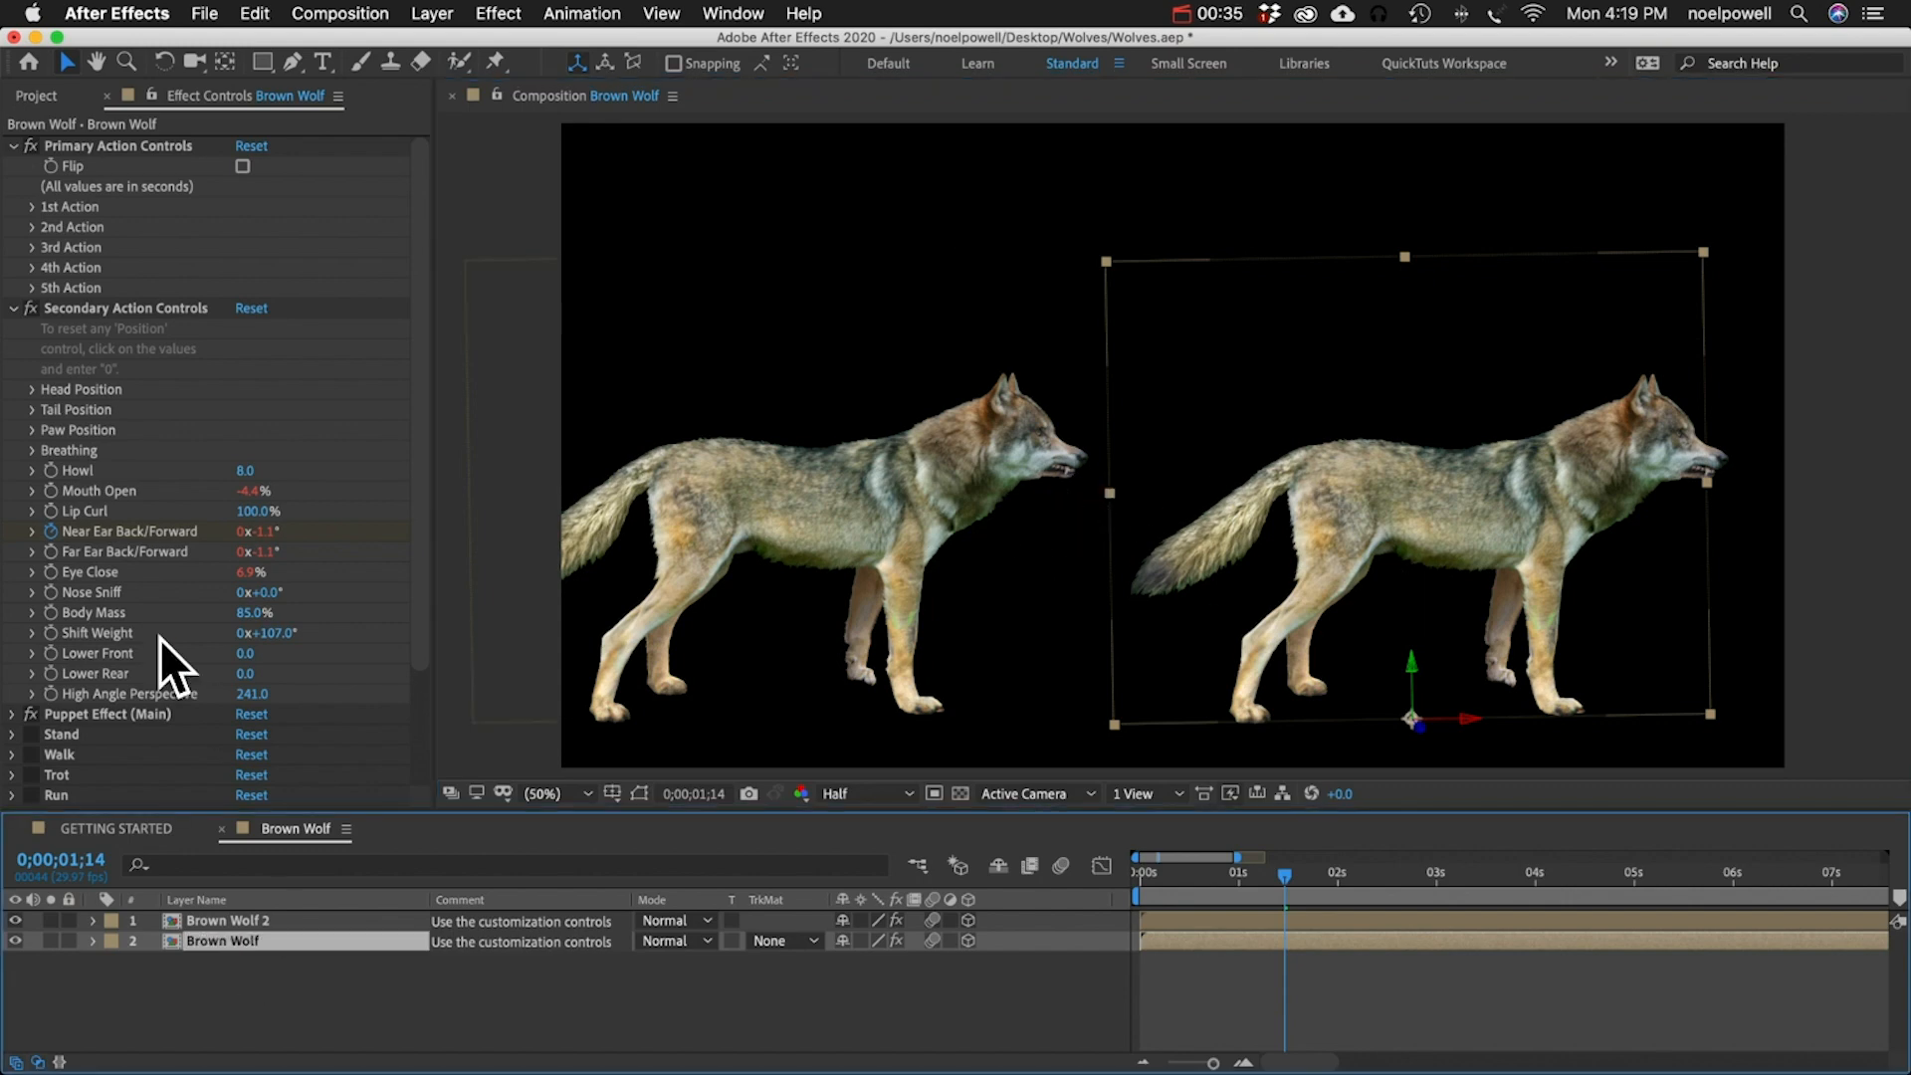
{"action": "left_click", "coordinate": [30, 388]}
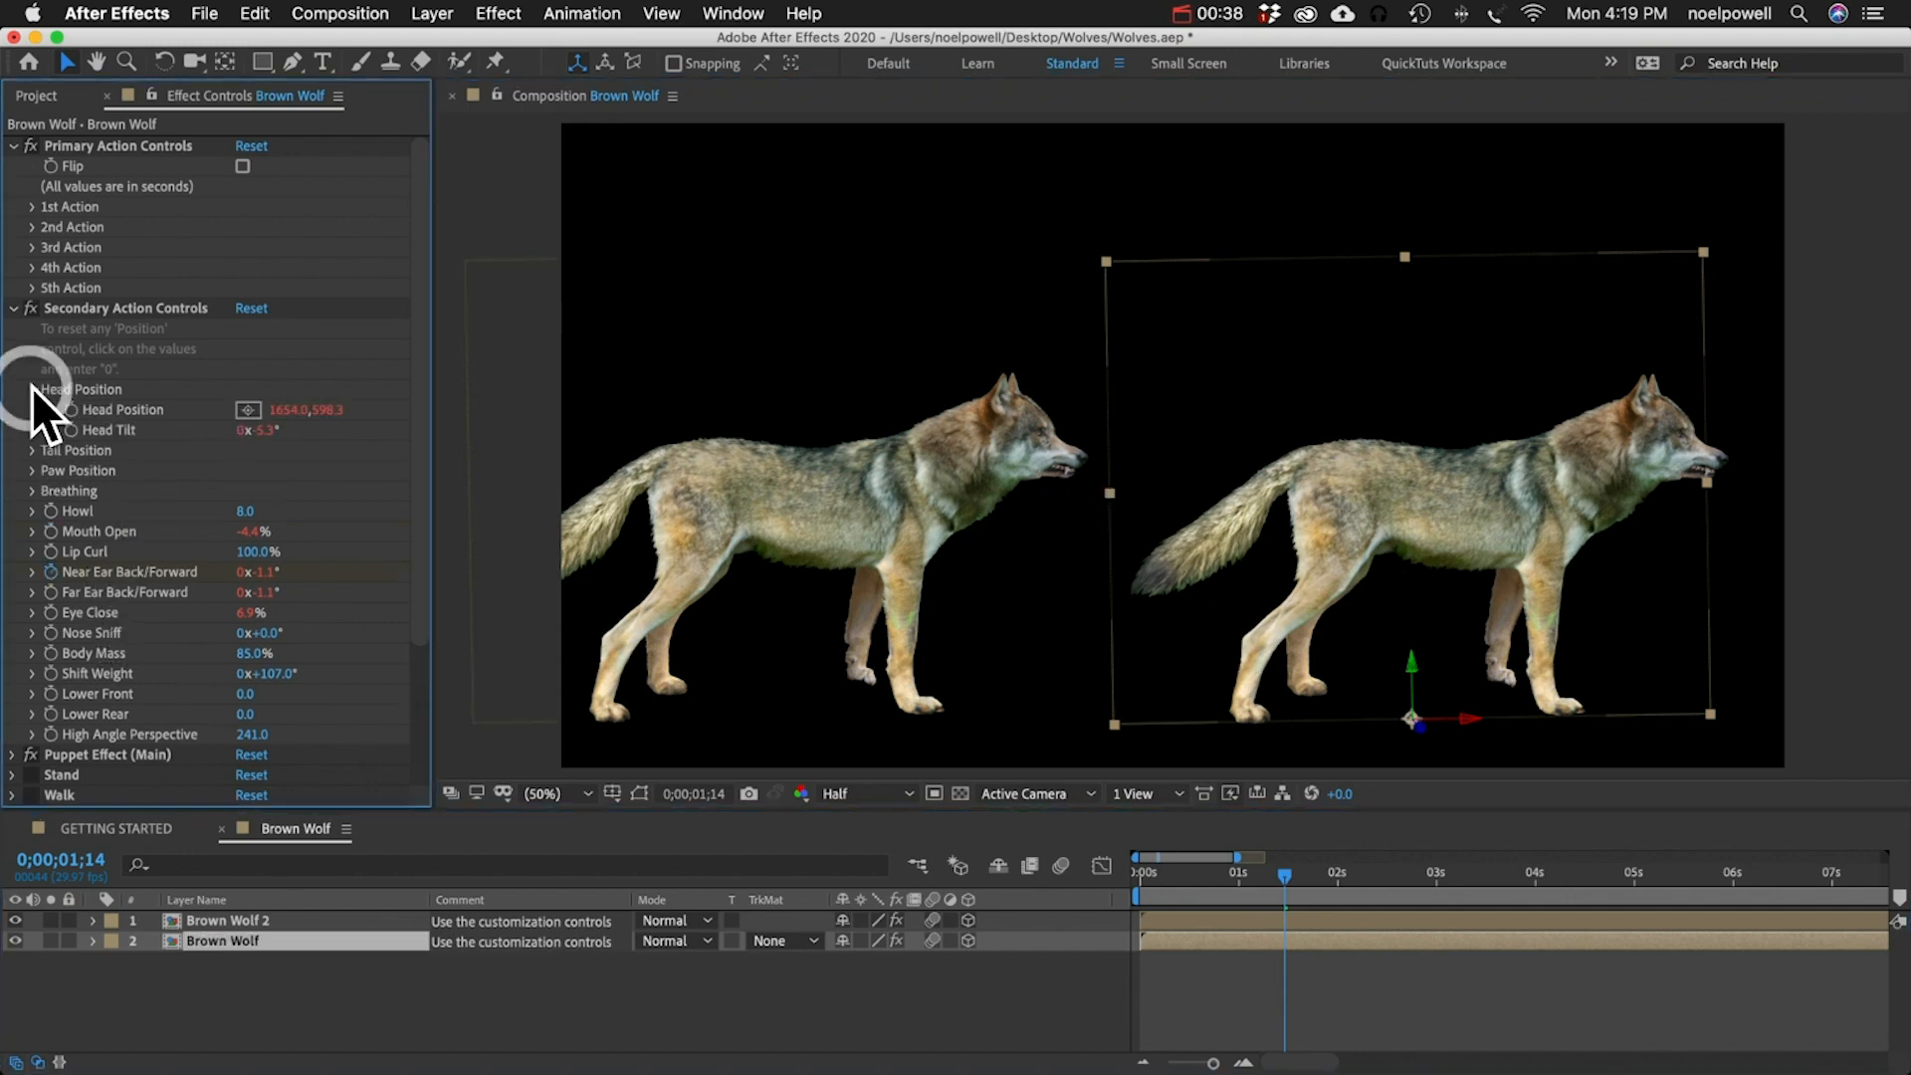
{"action": "left_click", "coordinate": [118, 308]}
{"action": "left_click_drag", "start_coordinate": [1596, 430], "coordinate": [1585, 403]}
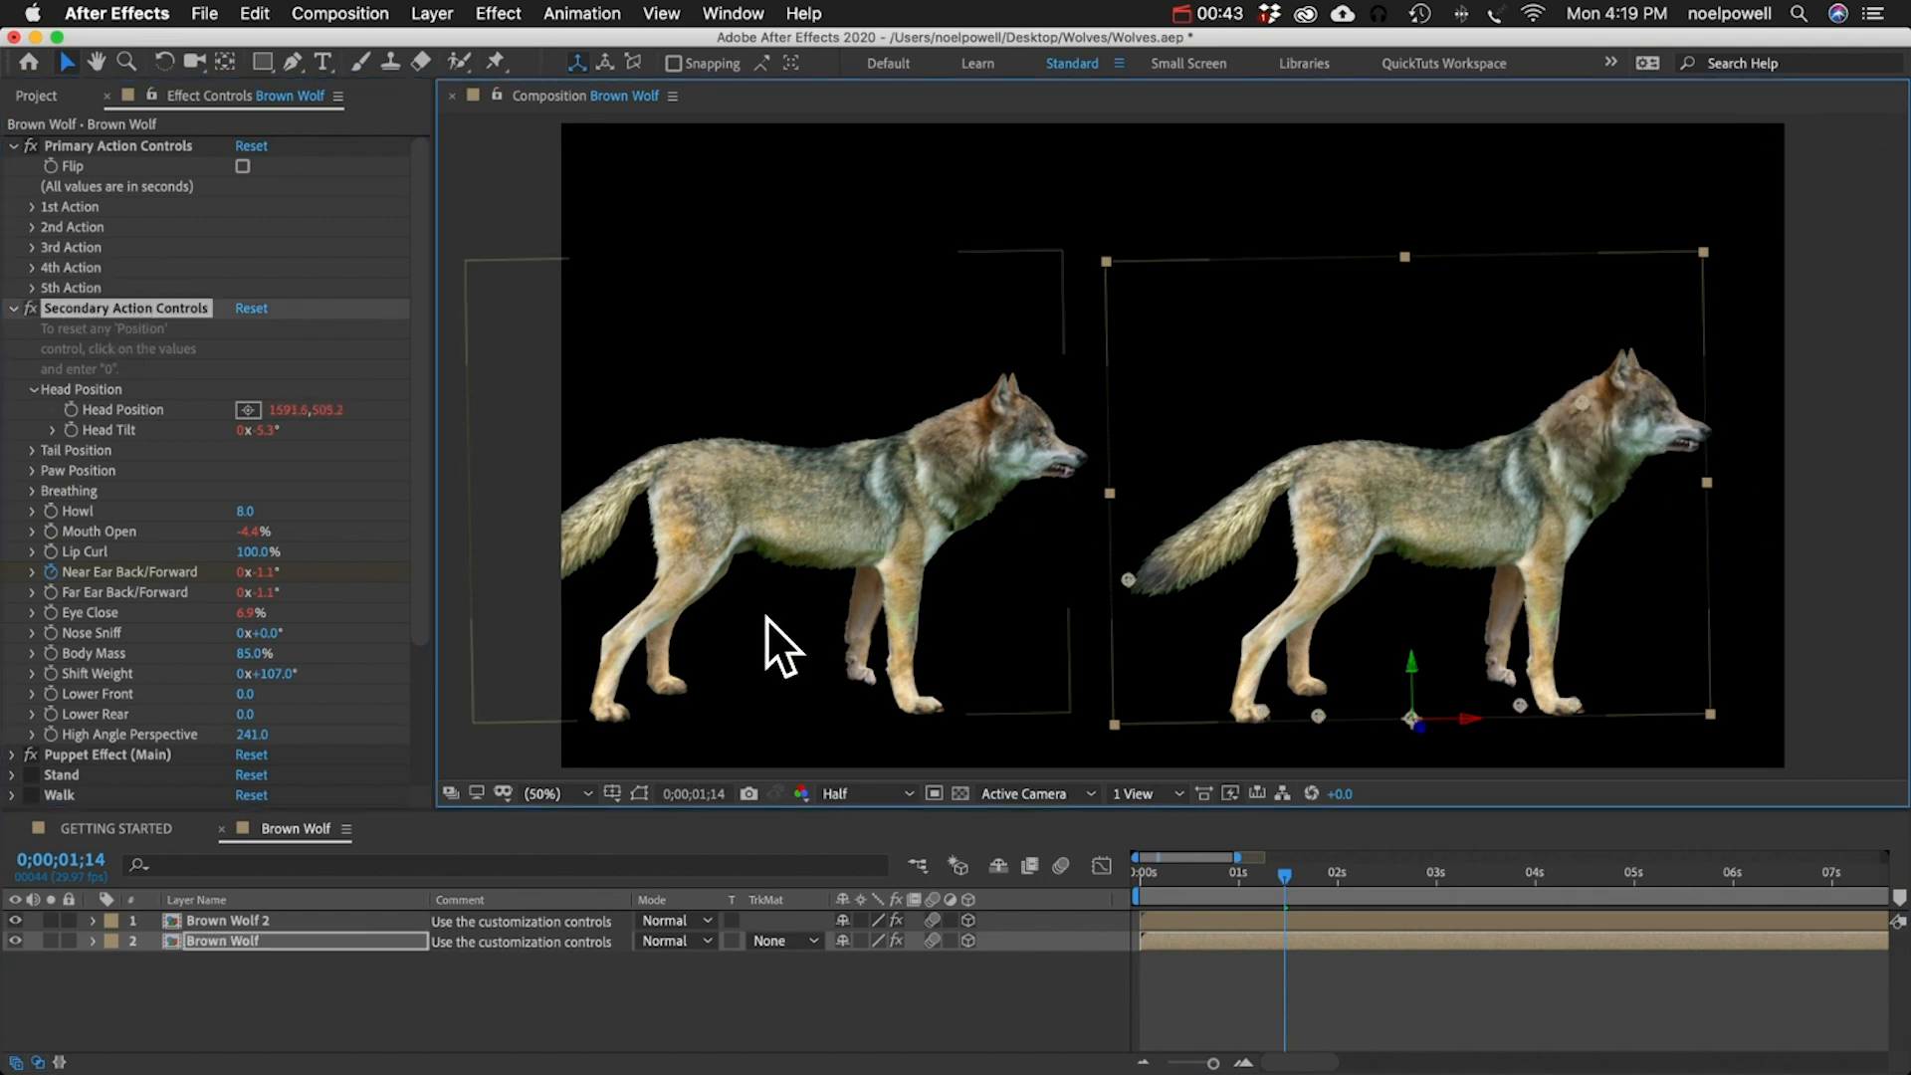
- Expand the original wolf's Tail Position controls and set Tail Down/Up to 57°
{"action": "left_click", "coordinate": [32, 450]}
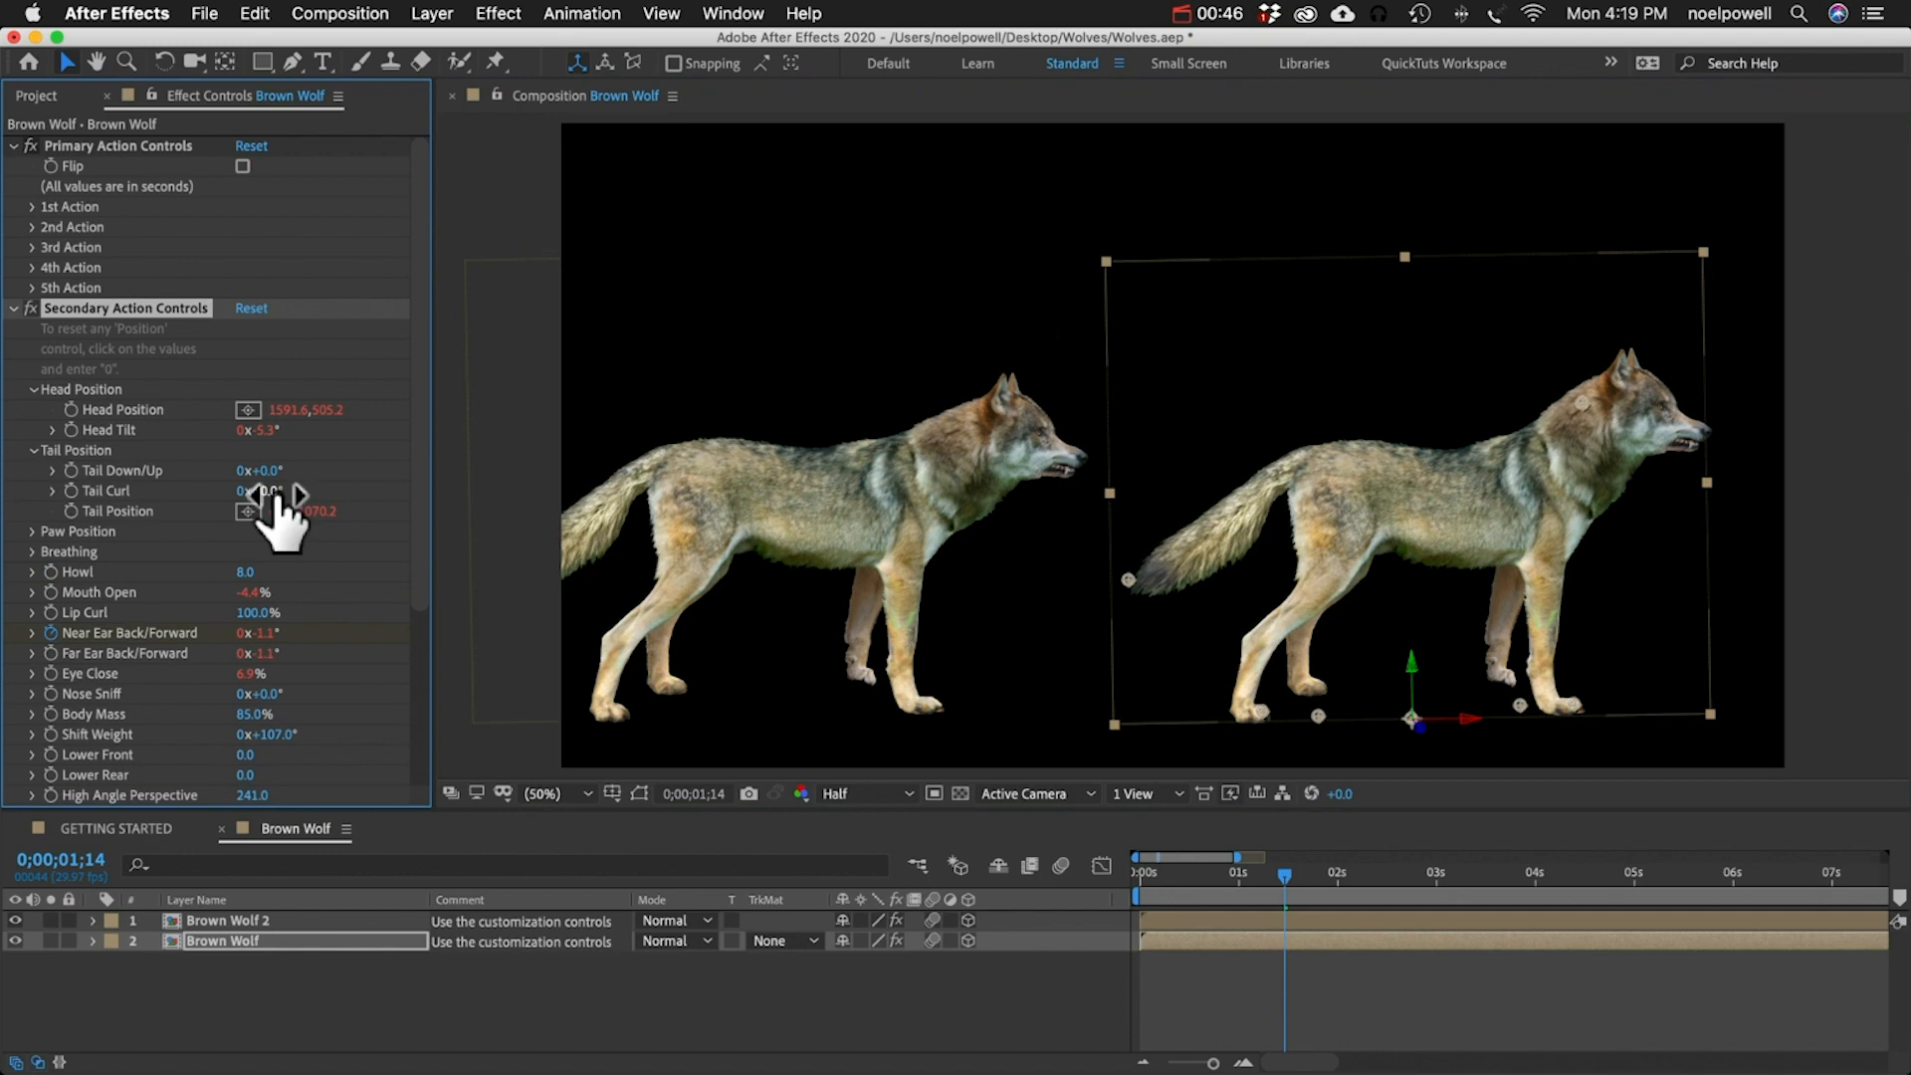
{"action": "left_click_drag", "start_coordinate": [265, 470], "coordinate": [336, 475]}
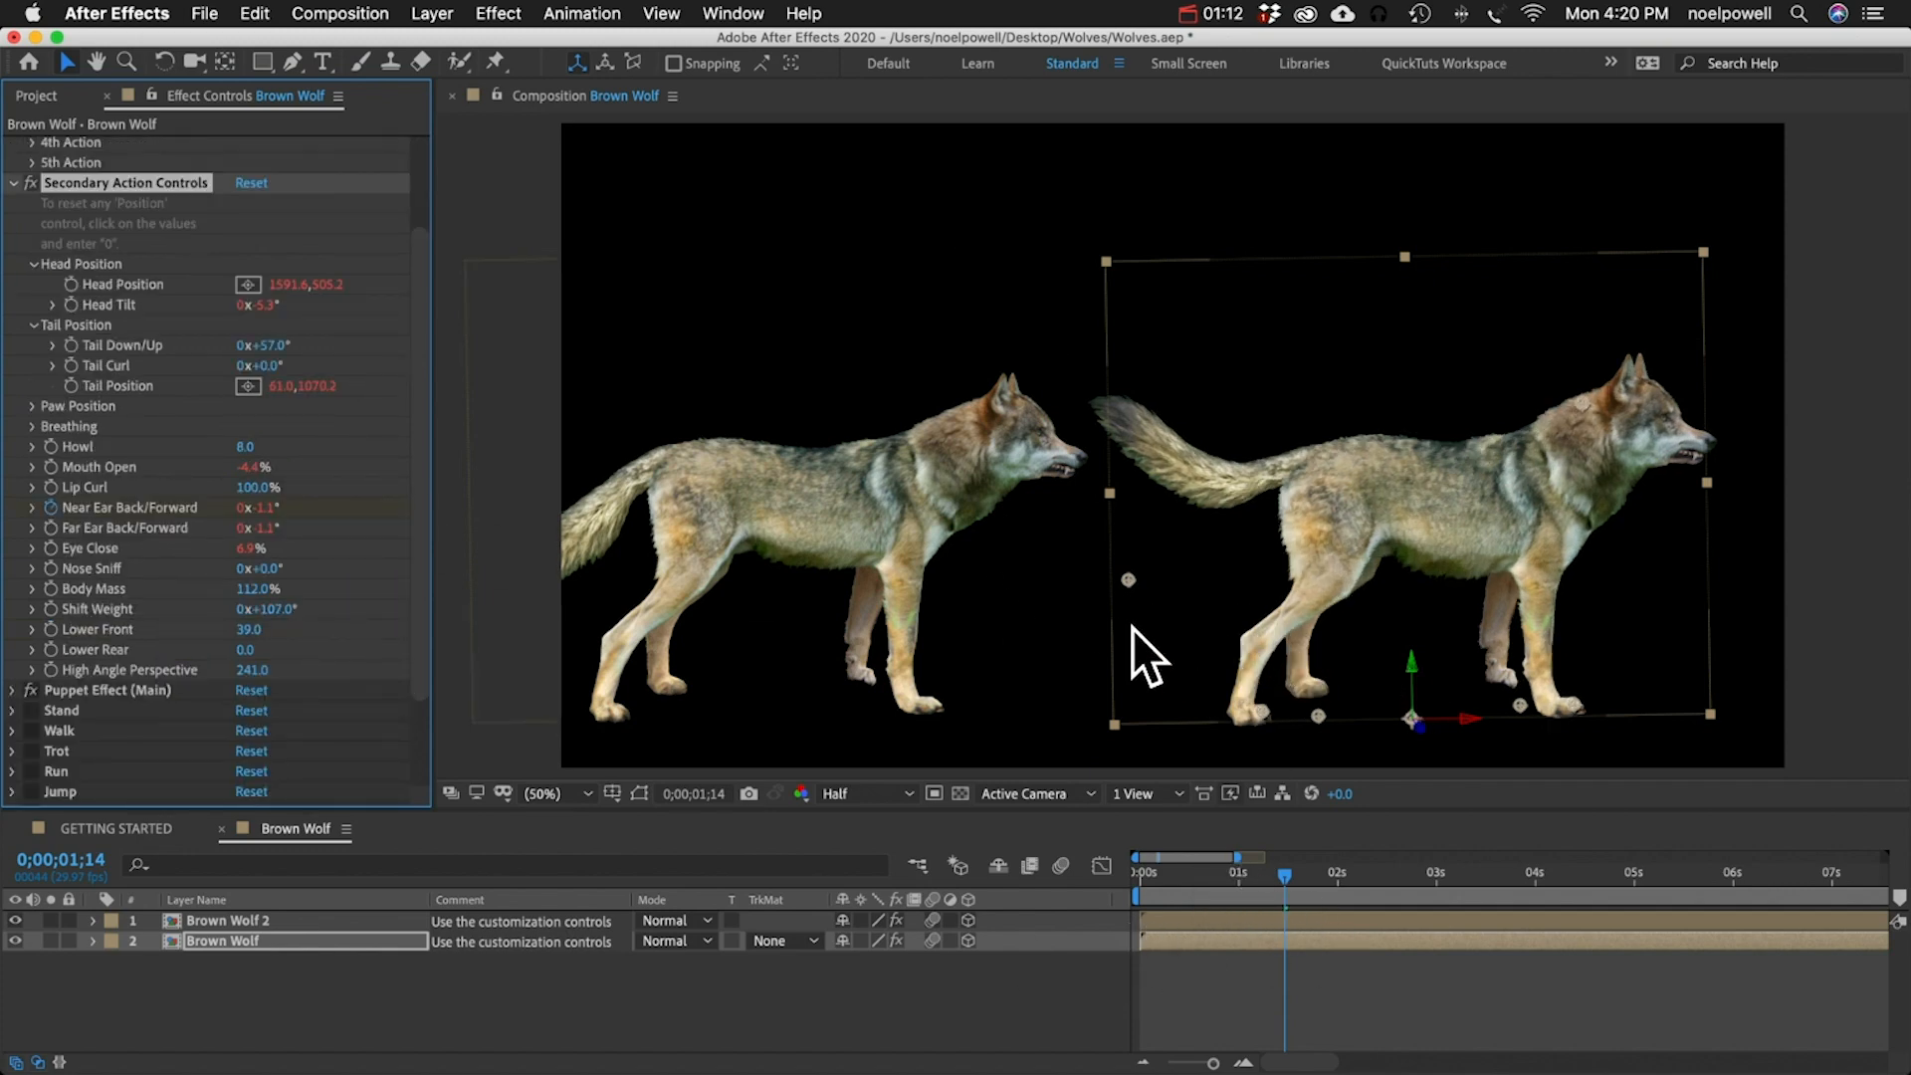
- Change the original Brown Wolf's 1st Action to Walk and slide its layer slightly earlier in the timeline
{"action": "left_click", "coordinate": [217, 941]}
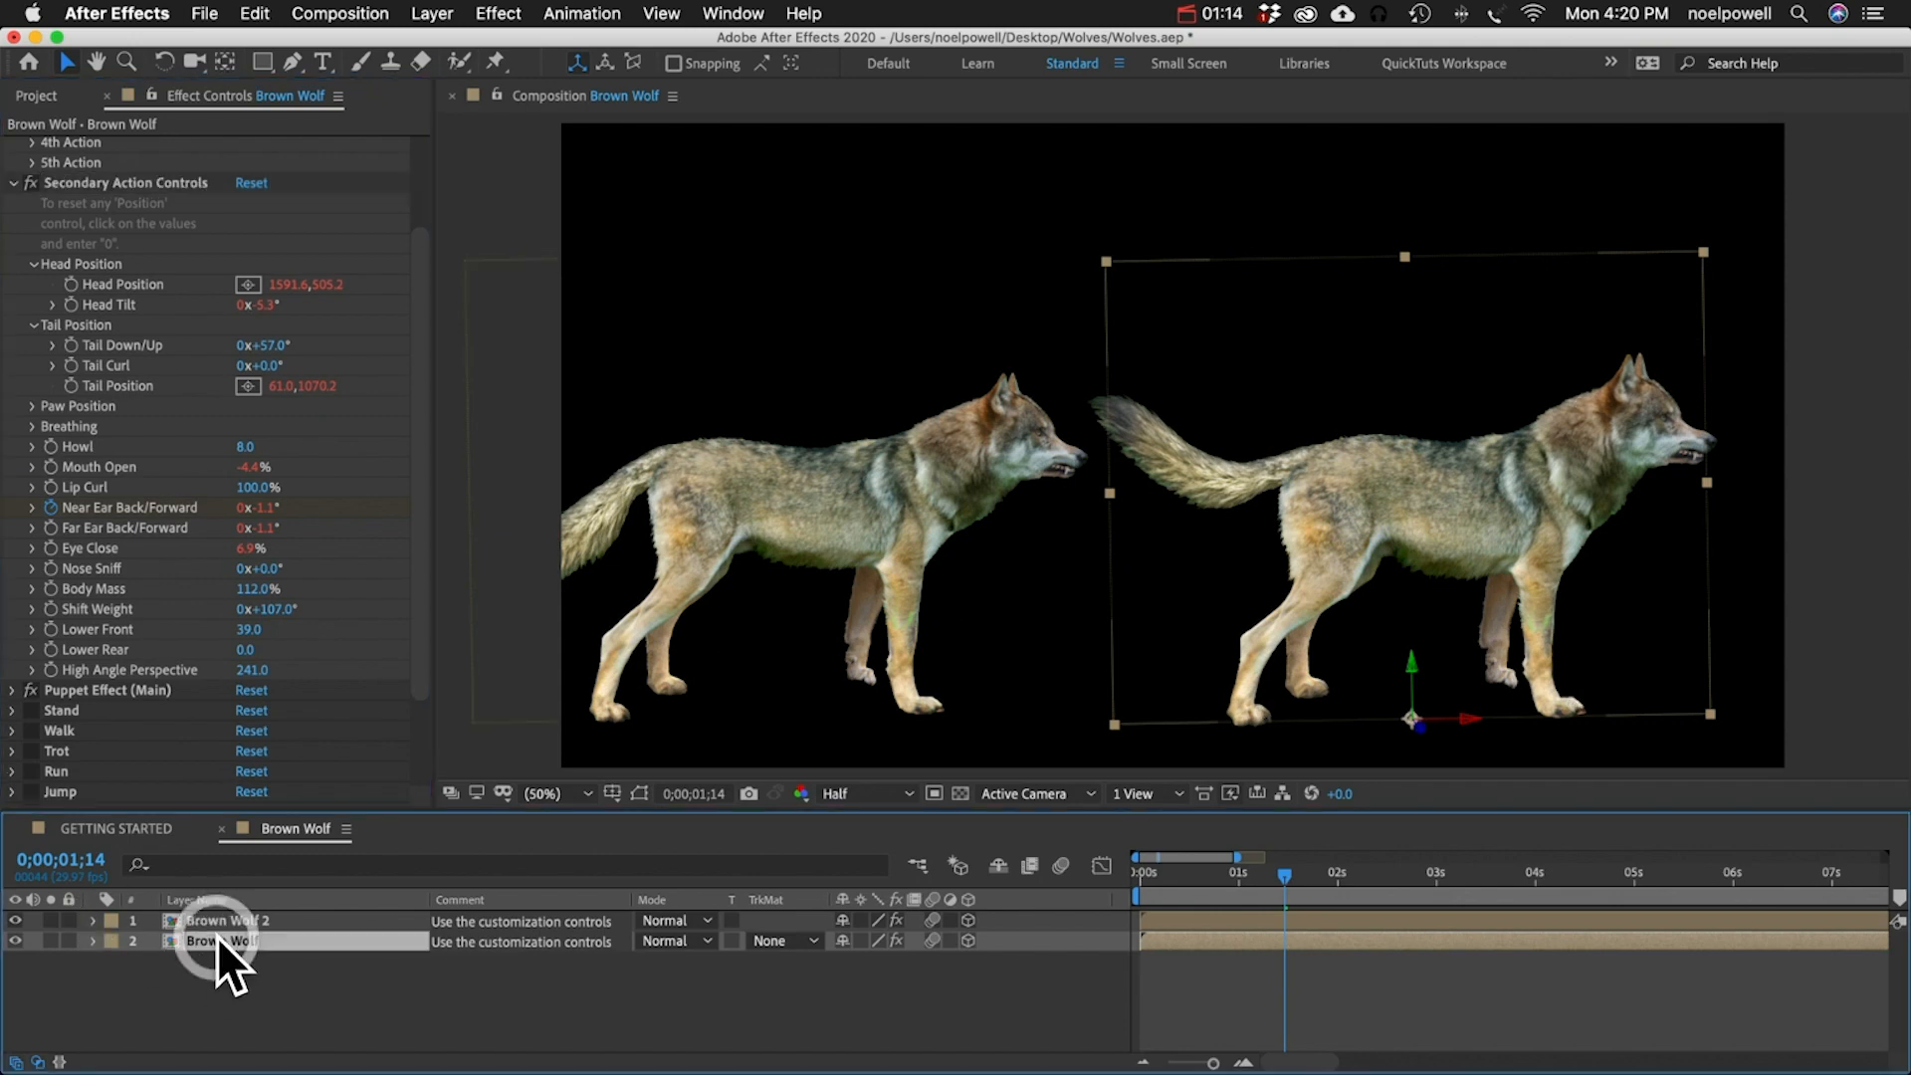
{"action": "scroll", "coordinate": [104, 146], "scroll_direction": "up", "scroll_amount": 3}
{"action": "left_click", "coordinate": [30, 226]}
{"action": "left_click", "coordinate": [111, 287]}
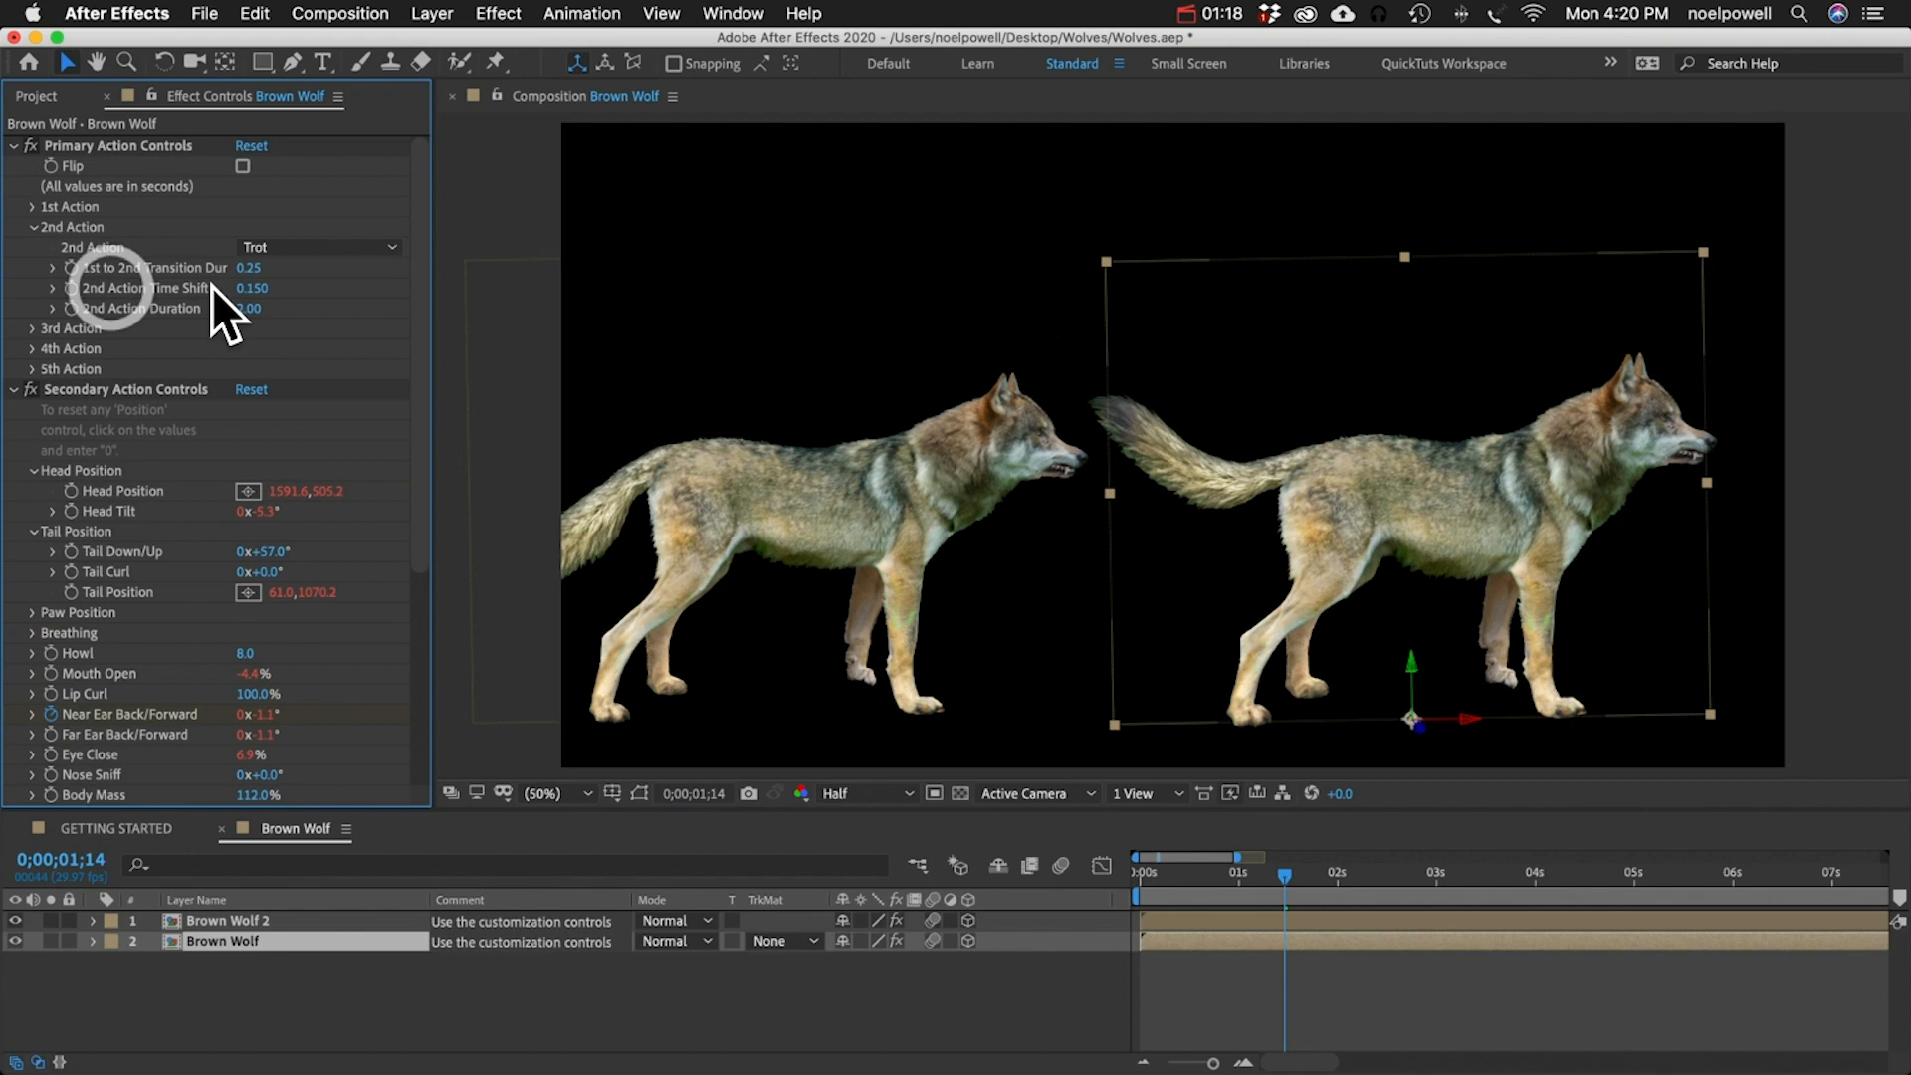
{"action": "left_click", "coordinate": [33, 225]}
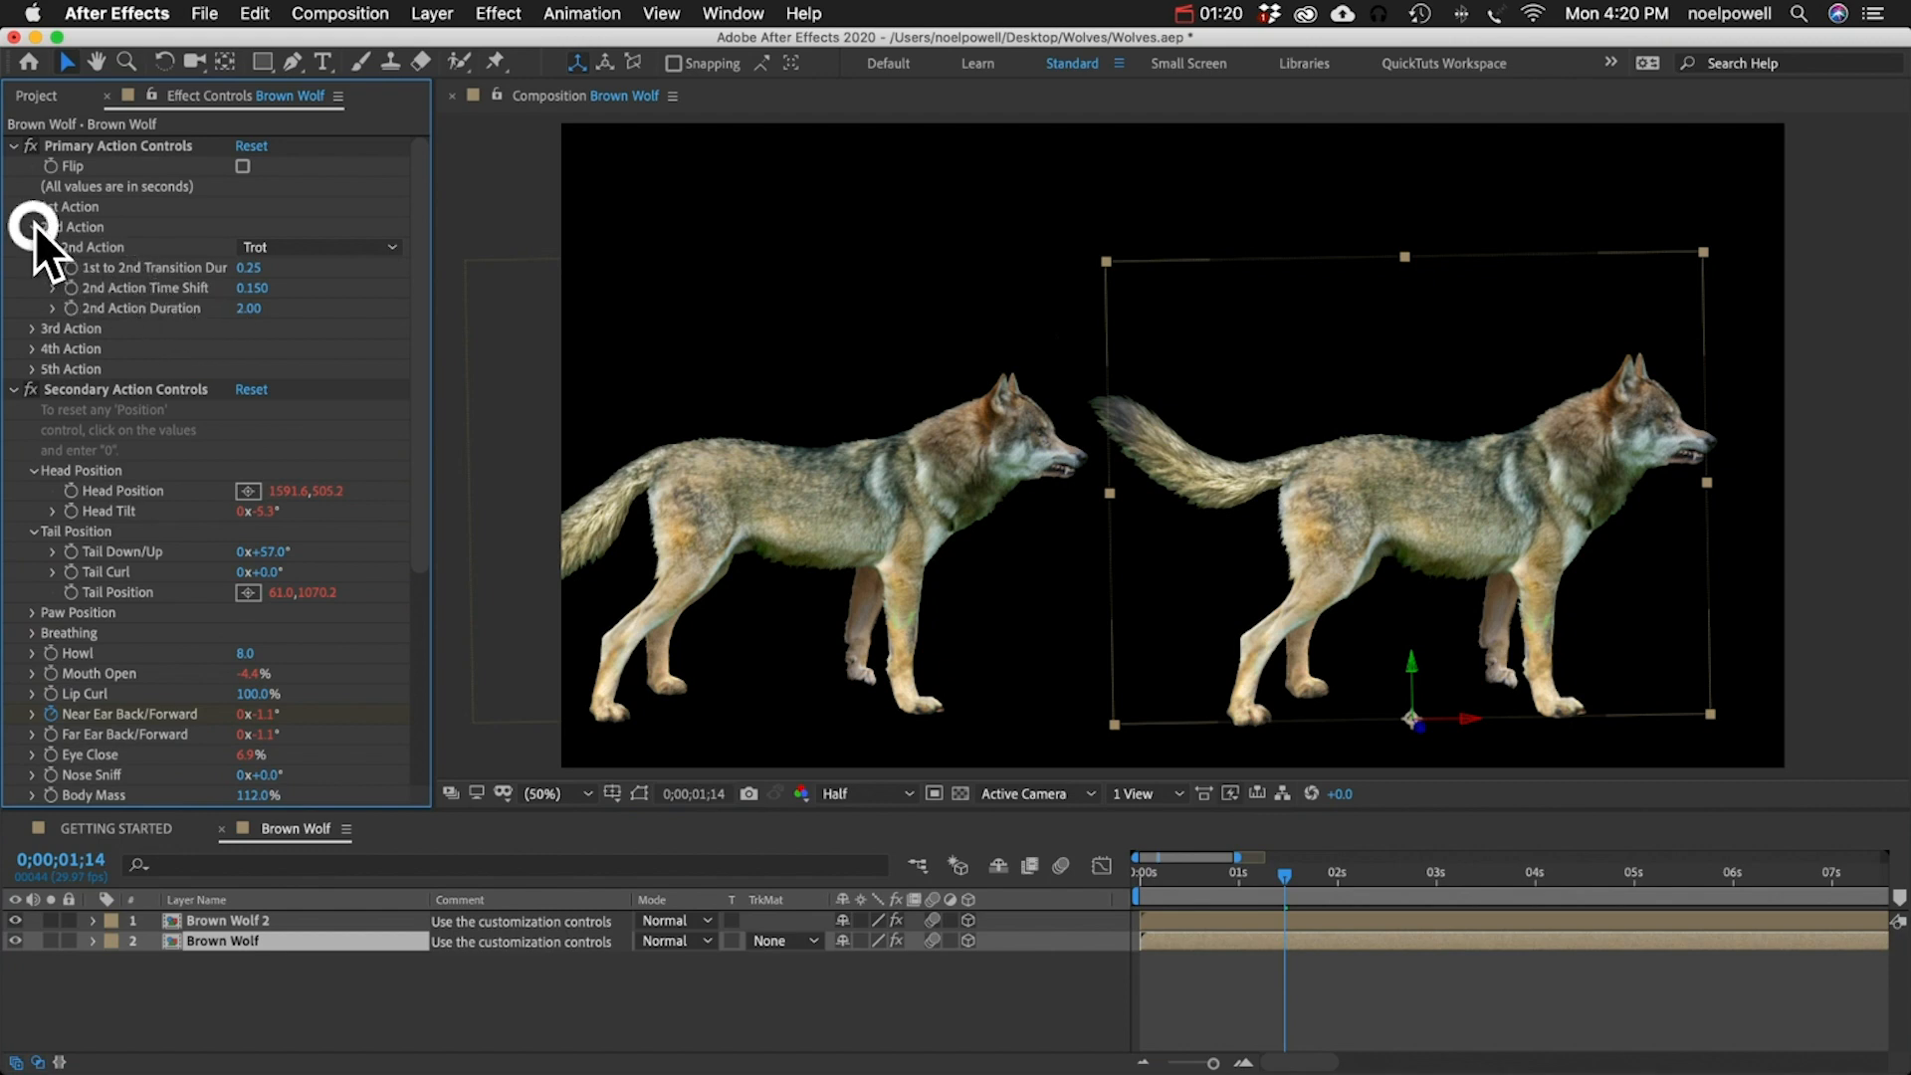
{"action": "left_click", "coordinate": [30, 207]}
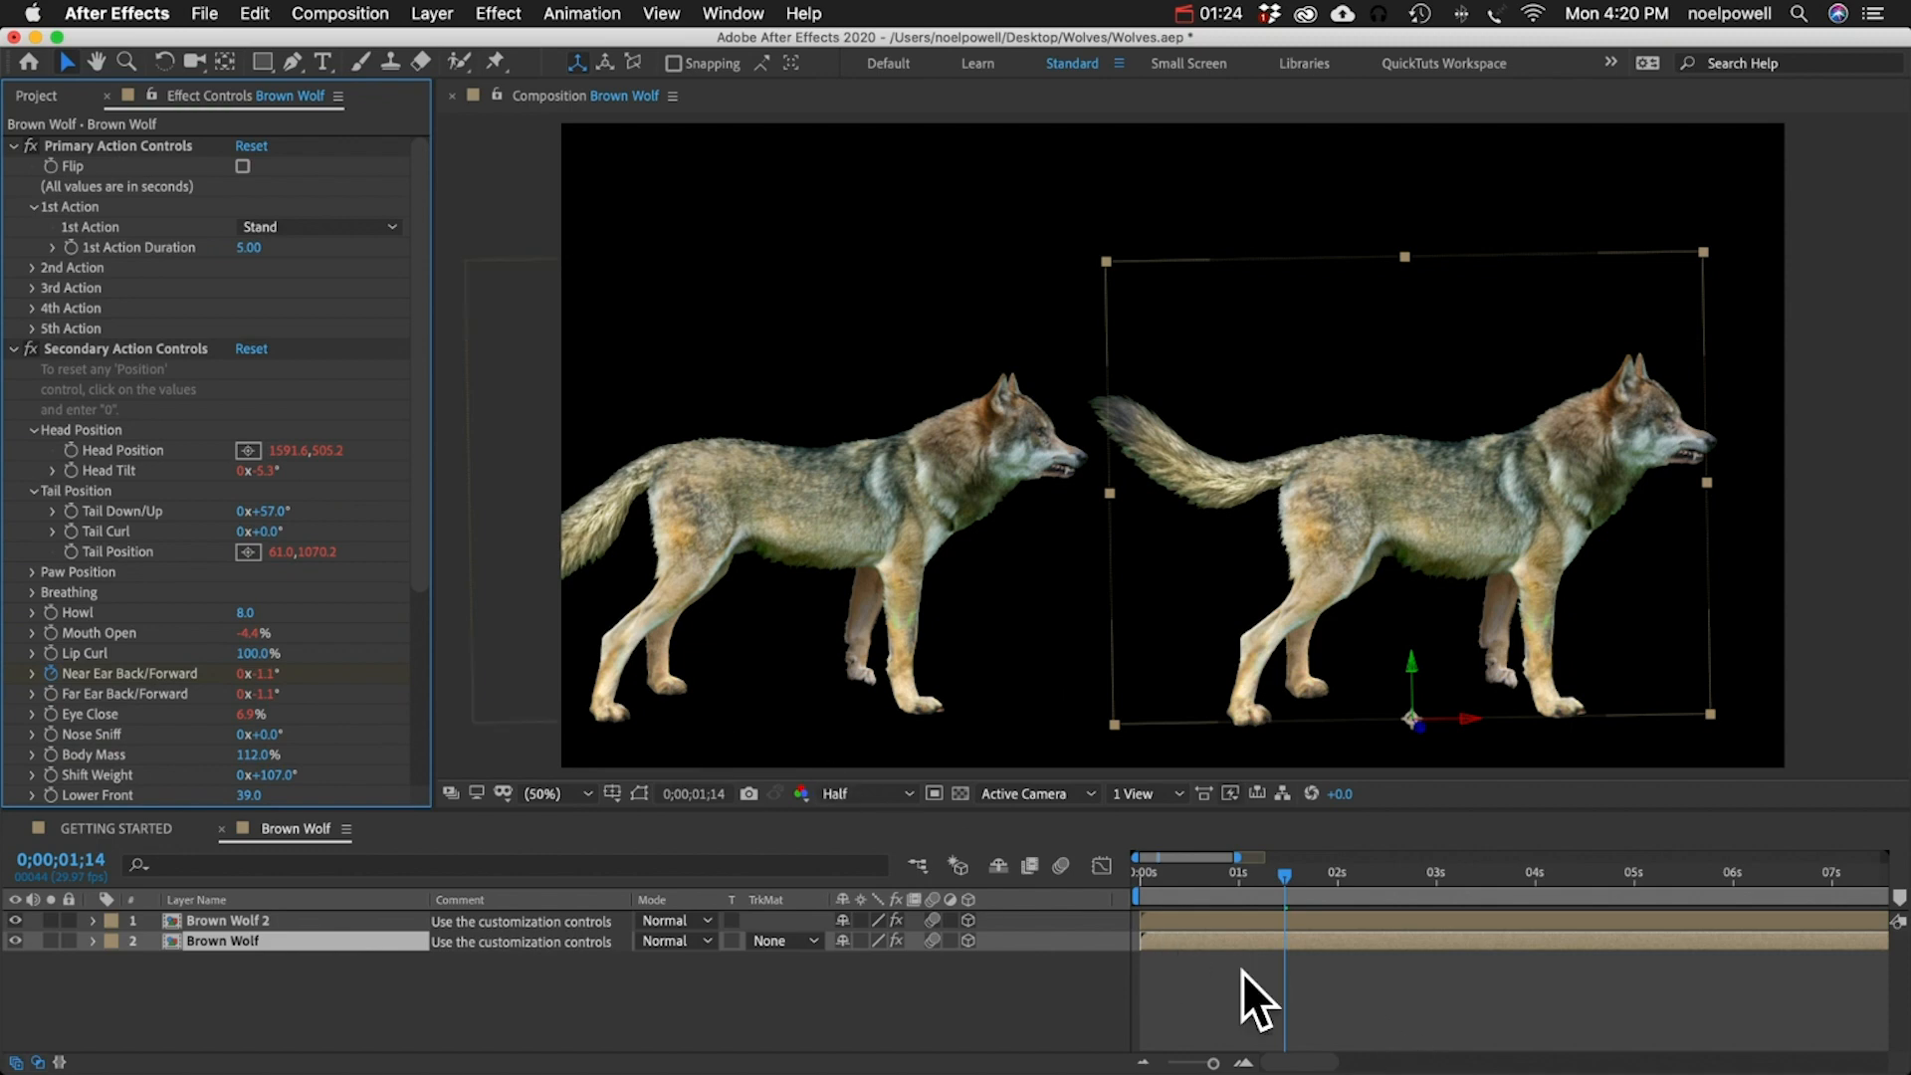
{"action": "left_click_drag", "start_coordinate": [1202, 939], "coordinate": [1191, 942]}
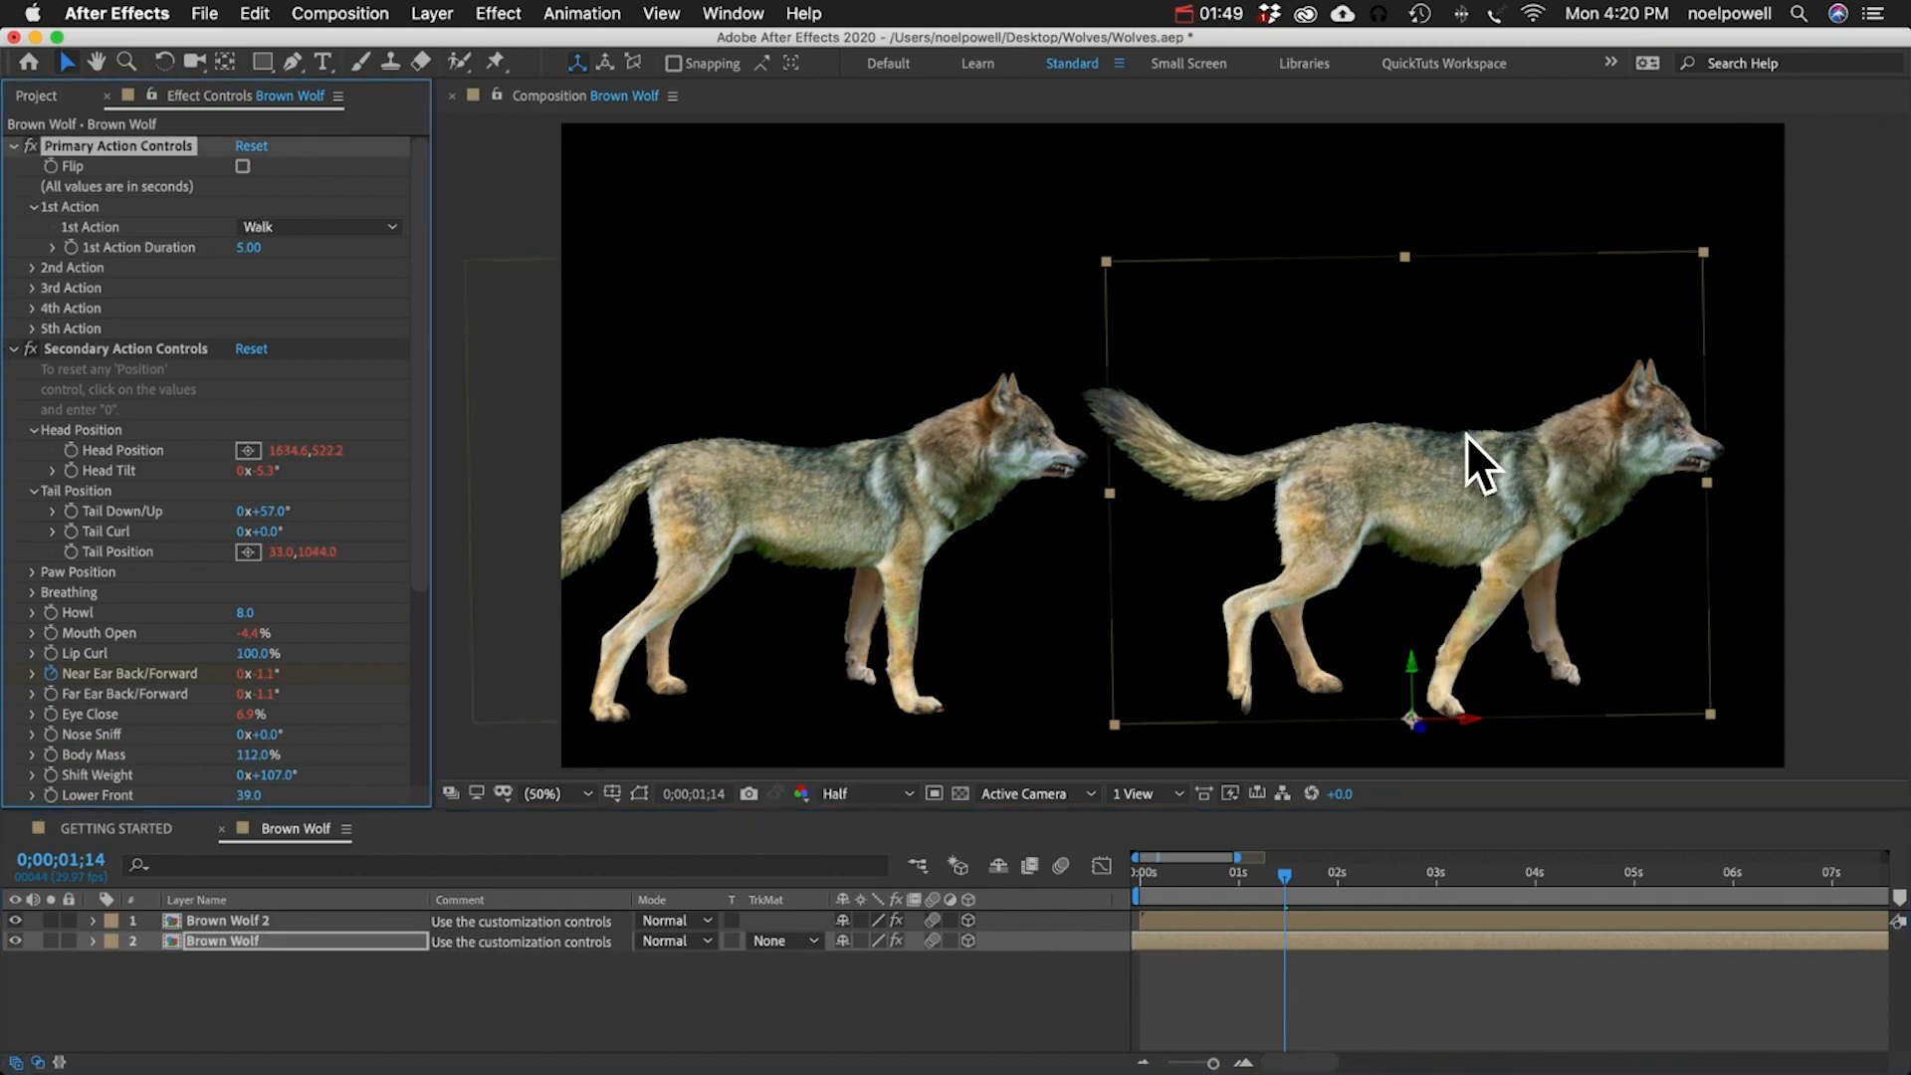
- Enlarge the timeline, reveal the original Brown Wolf layer's keyframed properties and examine the Walk keyframes of the leg, neck and tail pins
{"action": "left_click_drag", "start_coordinate": [468, 814], "coordinate": [422, 444]}
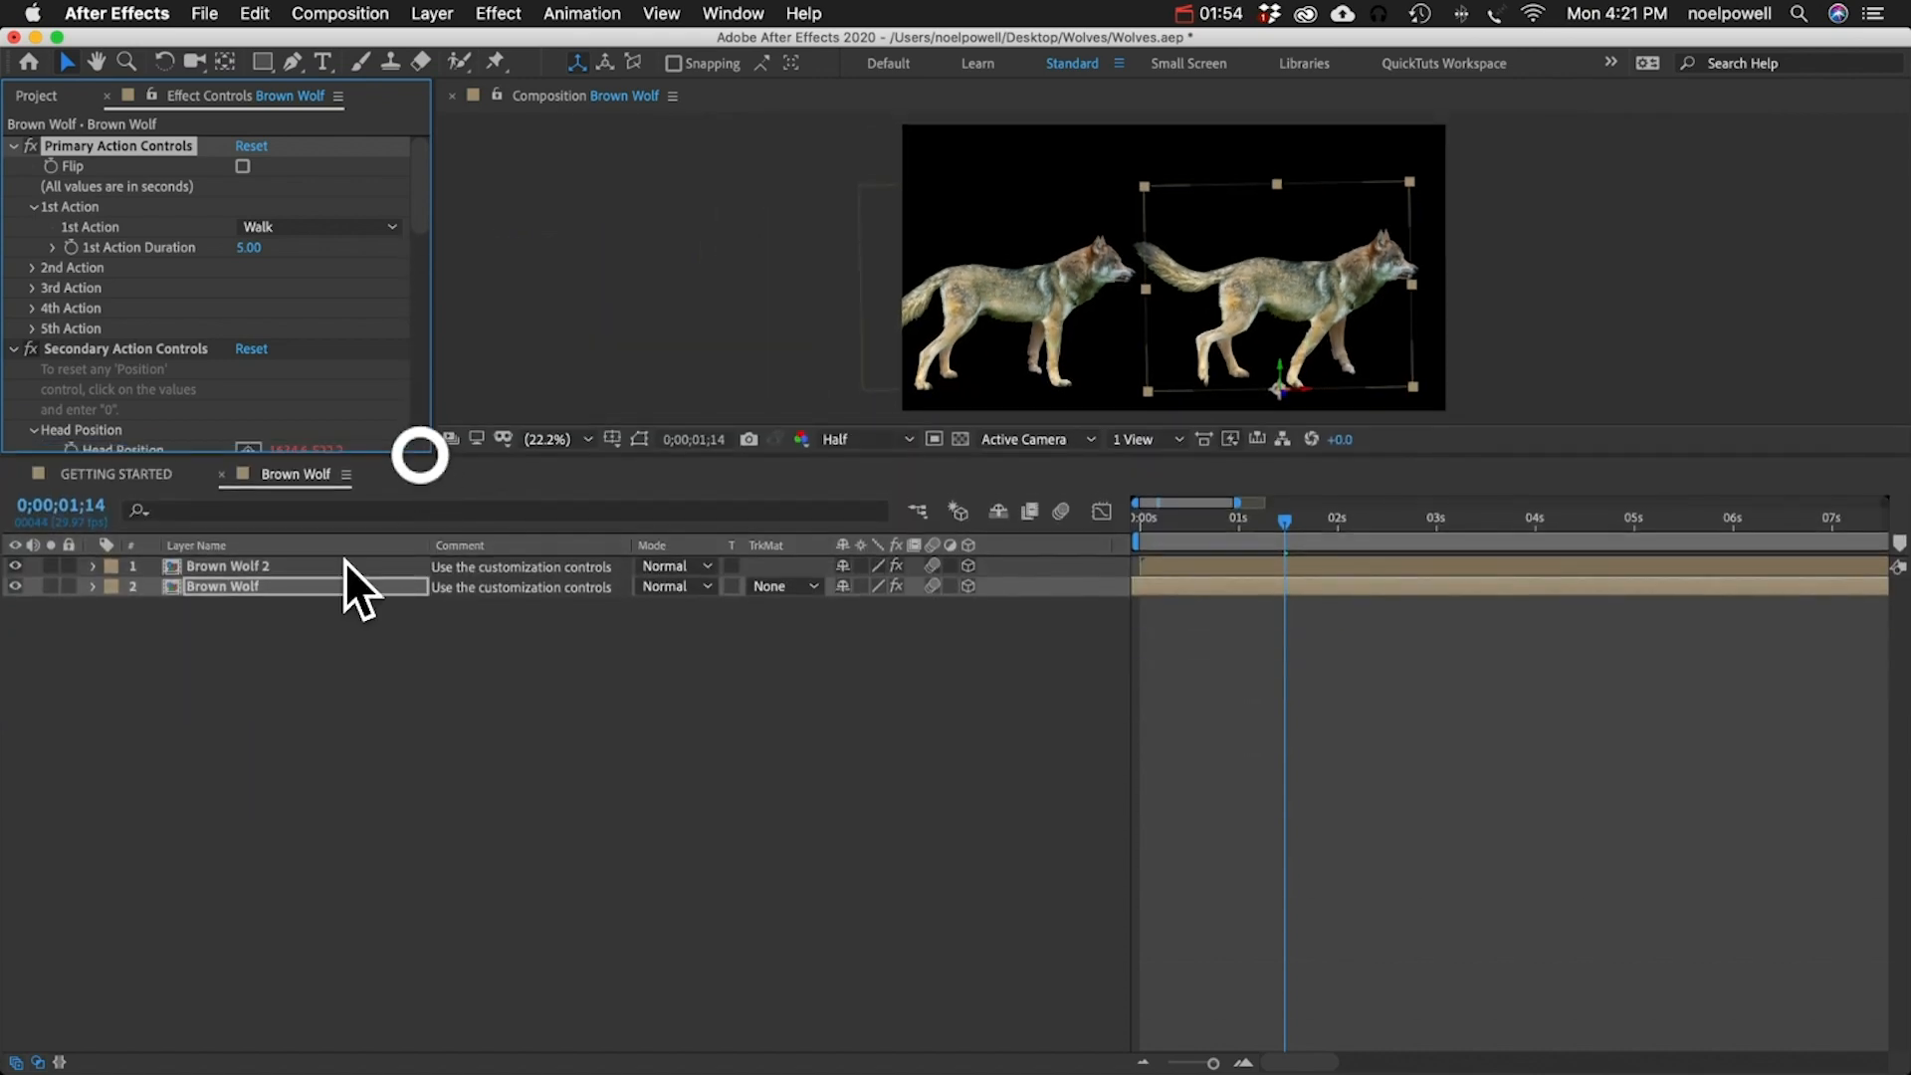
{"action": "left_click", "coordinate": [265, 585]}
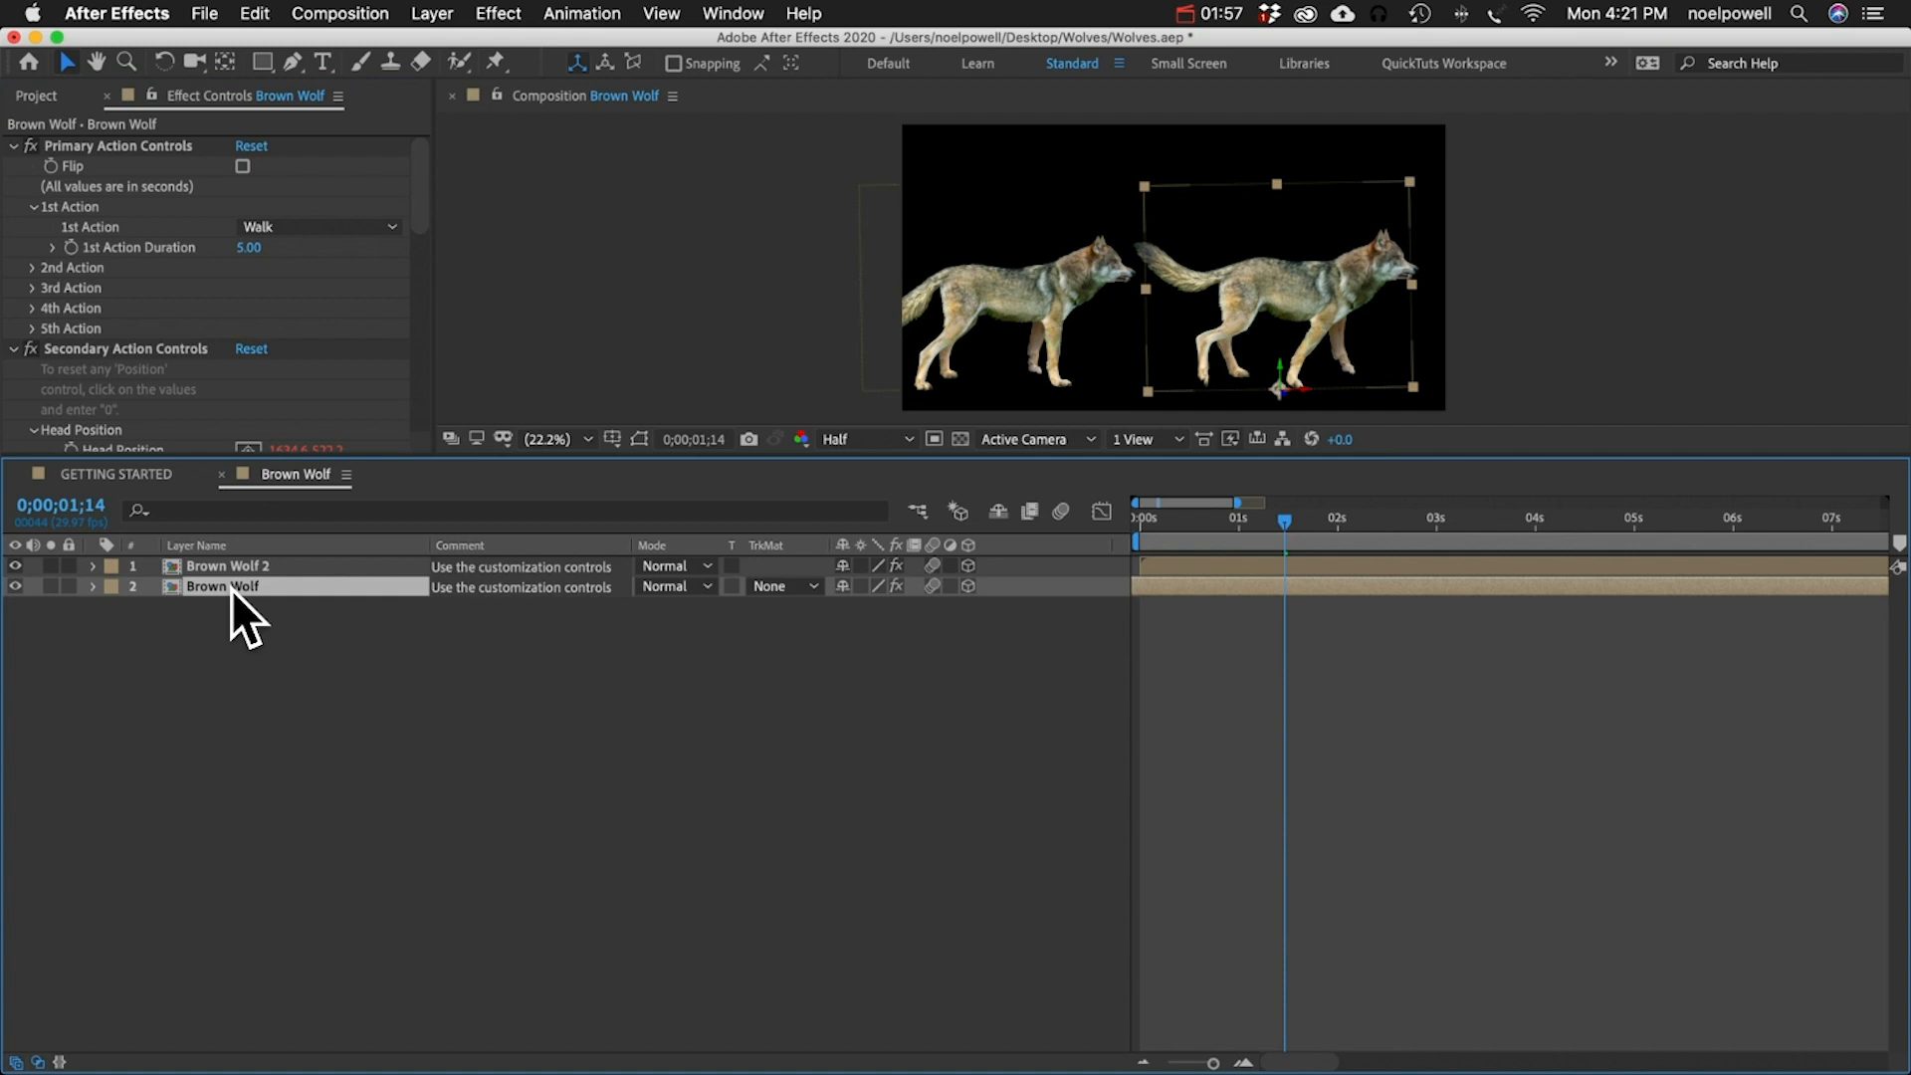
{"action": "key", "text": "u"}
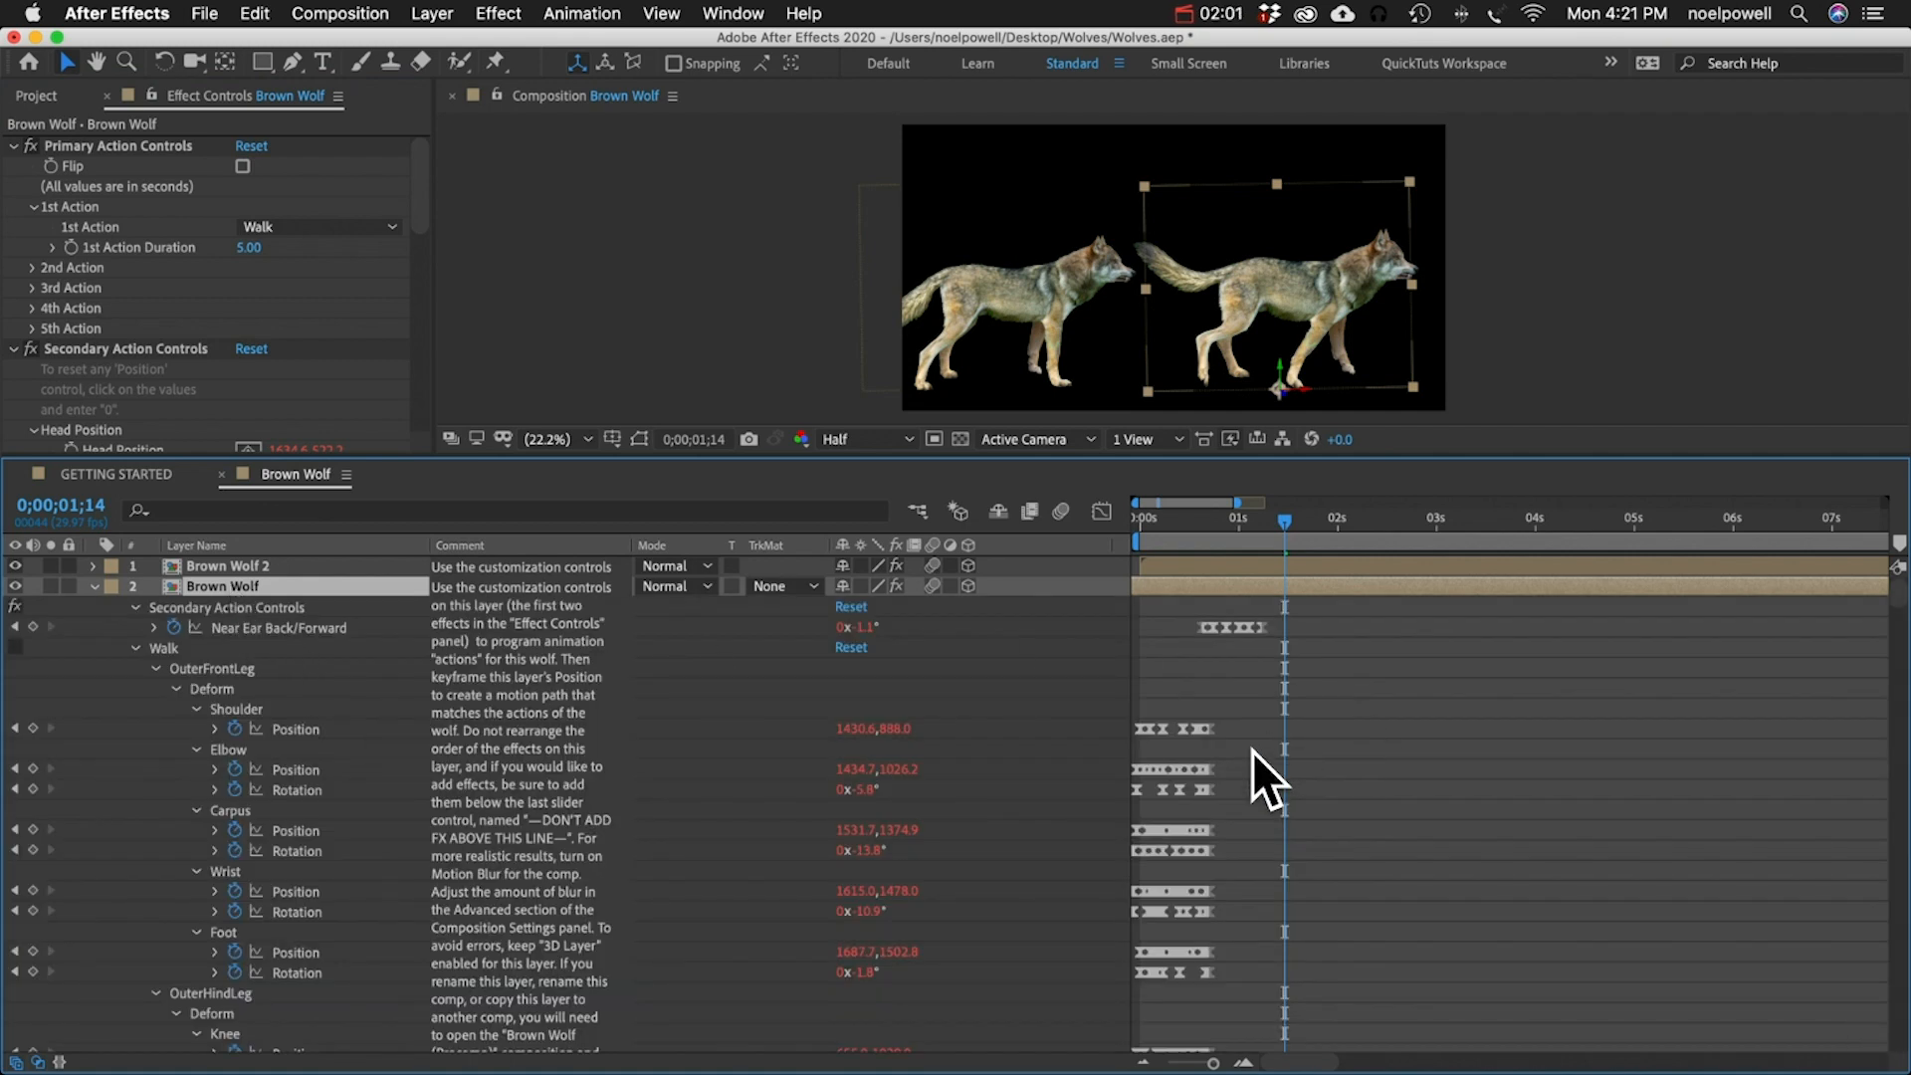
{"action": "scroll", "coordinate": [1252, 751], "scroll_direction": "down", "scroll_amount": 8}
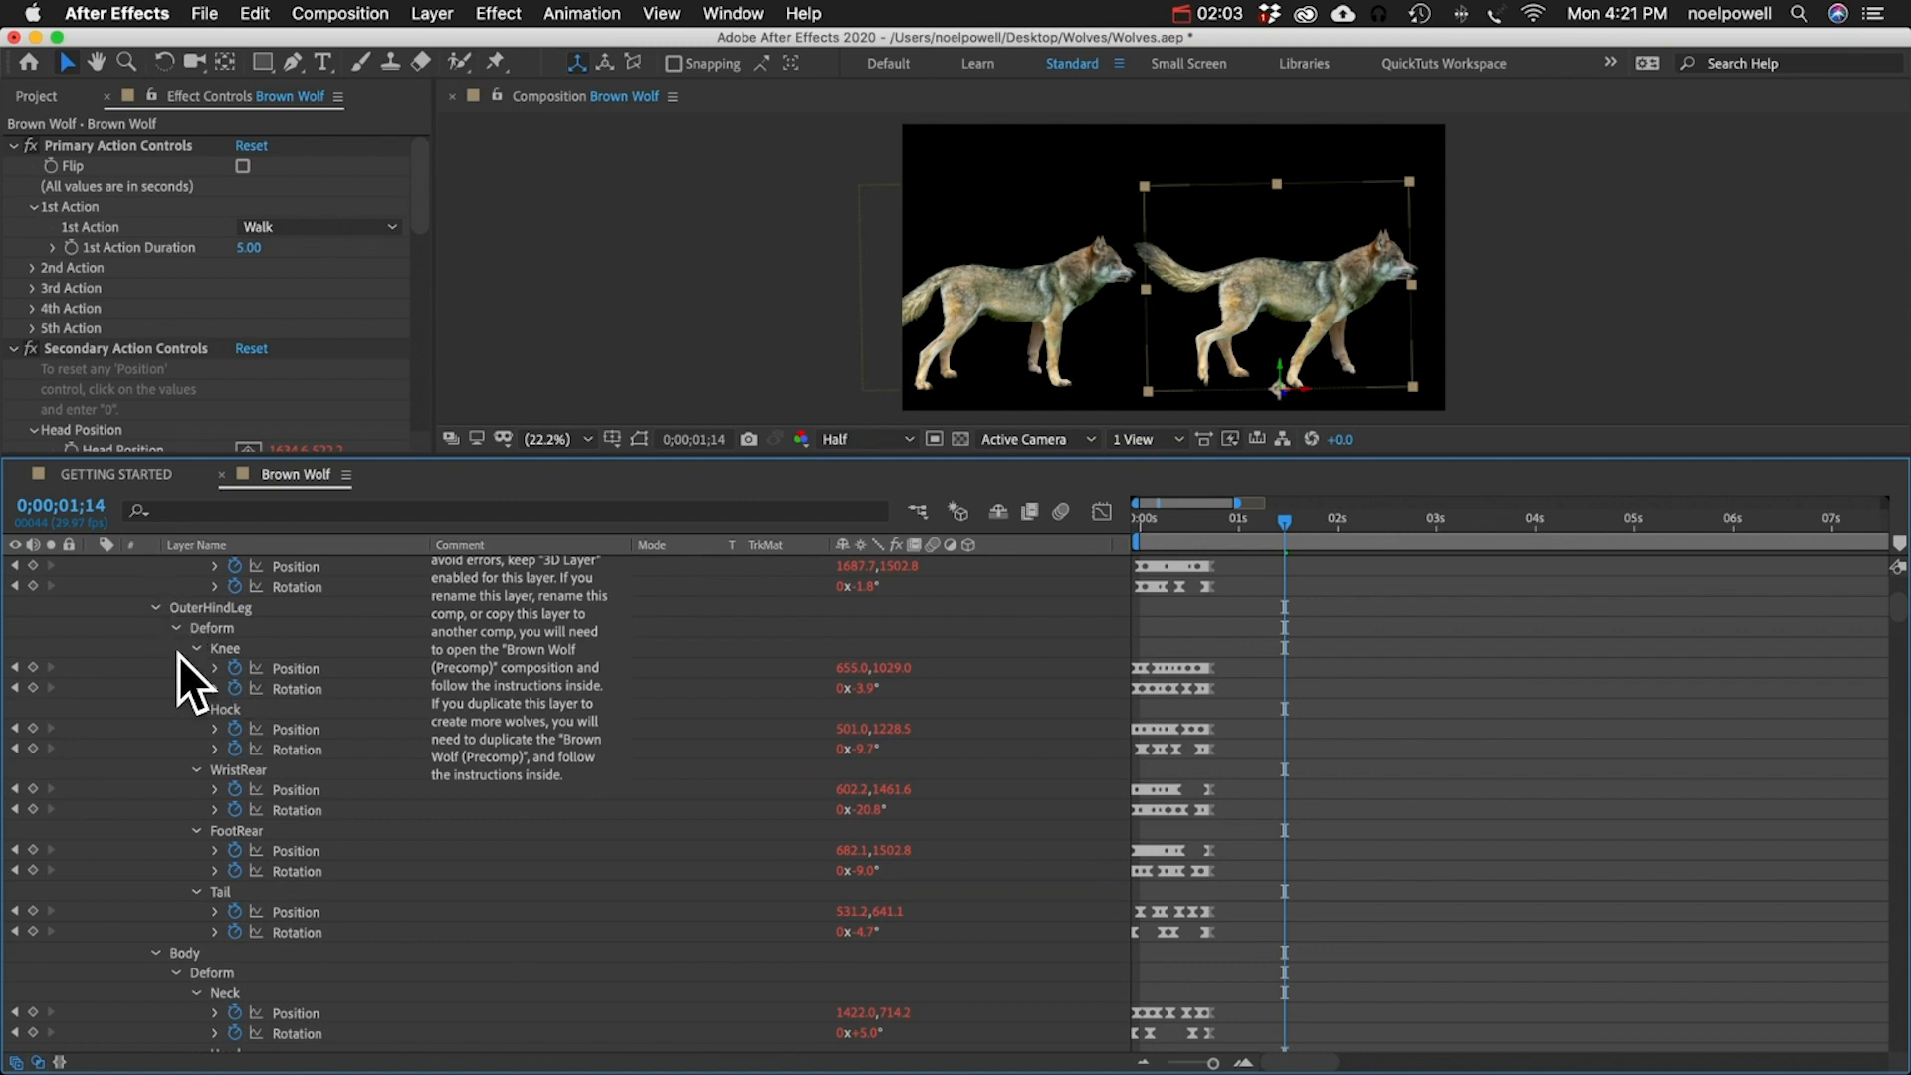
{"action": "scroll", "coordinate": [153, 768], "scroll_direction": "up", "scroll_amount": 6}
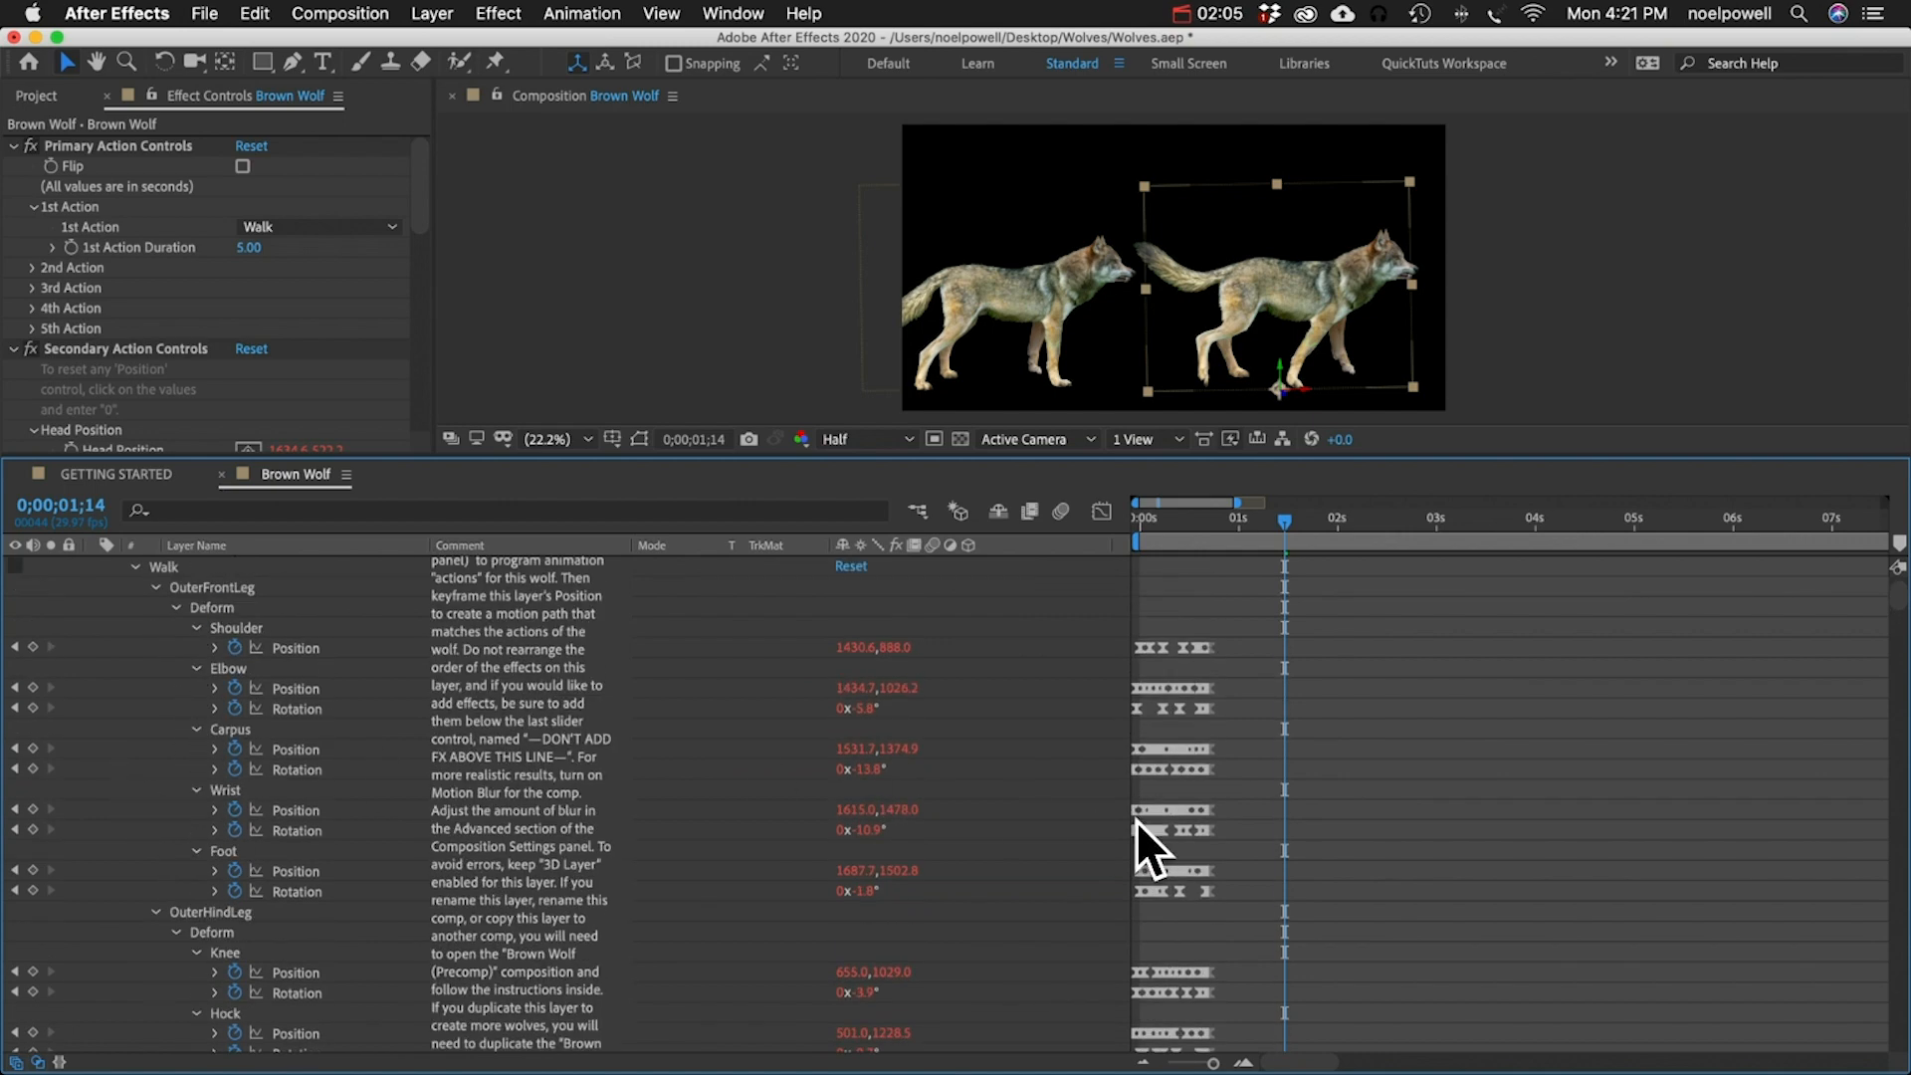
{"action": "scroll", "coordinate": [1226, 845], "scroll_direction": "up", "scroll_amount": 2}
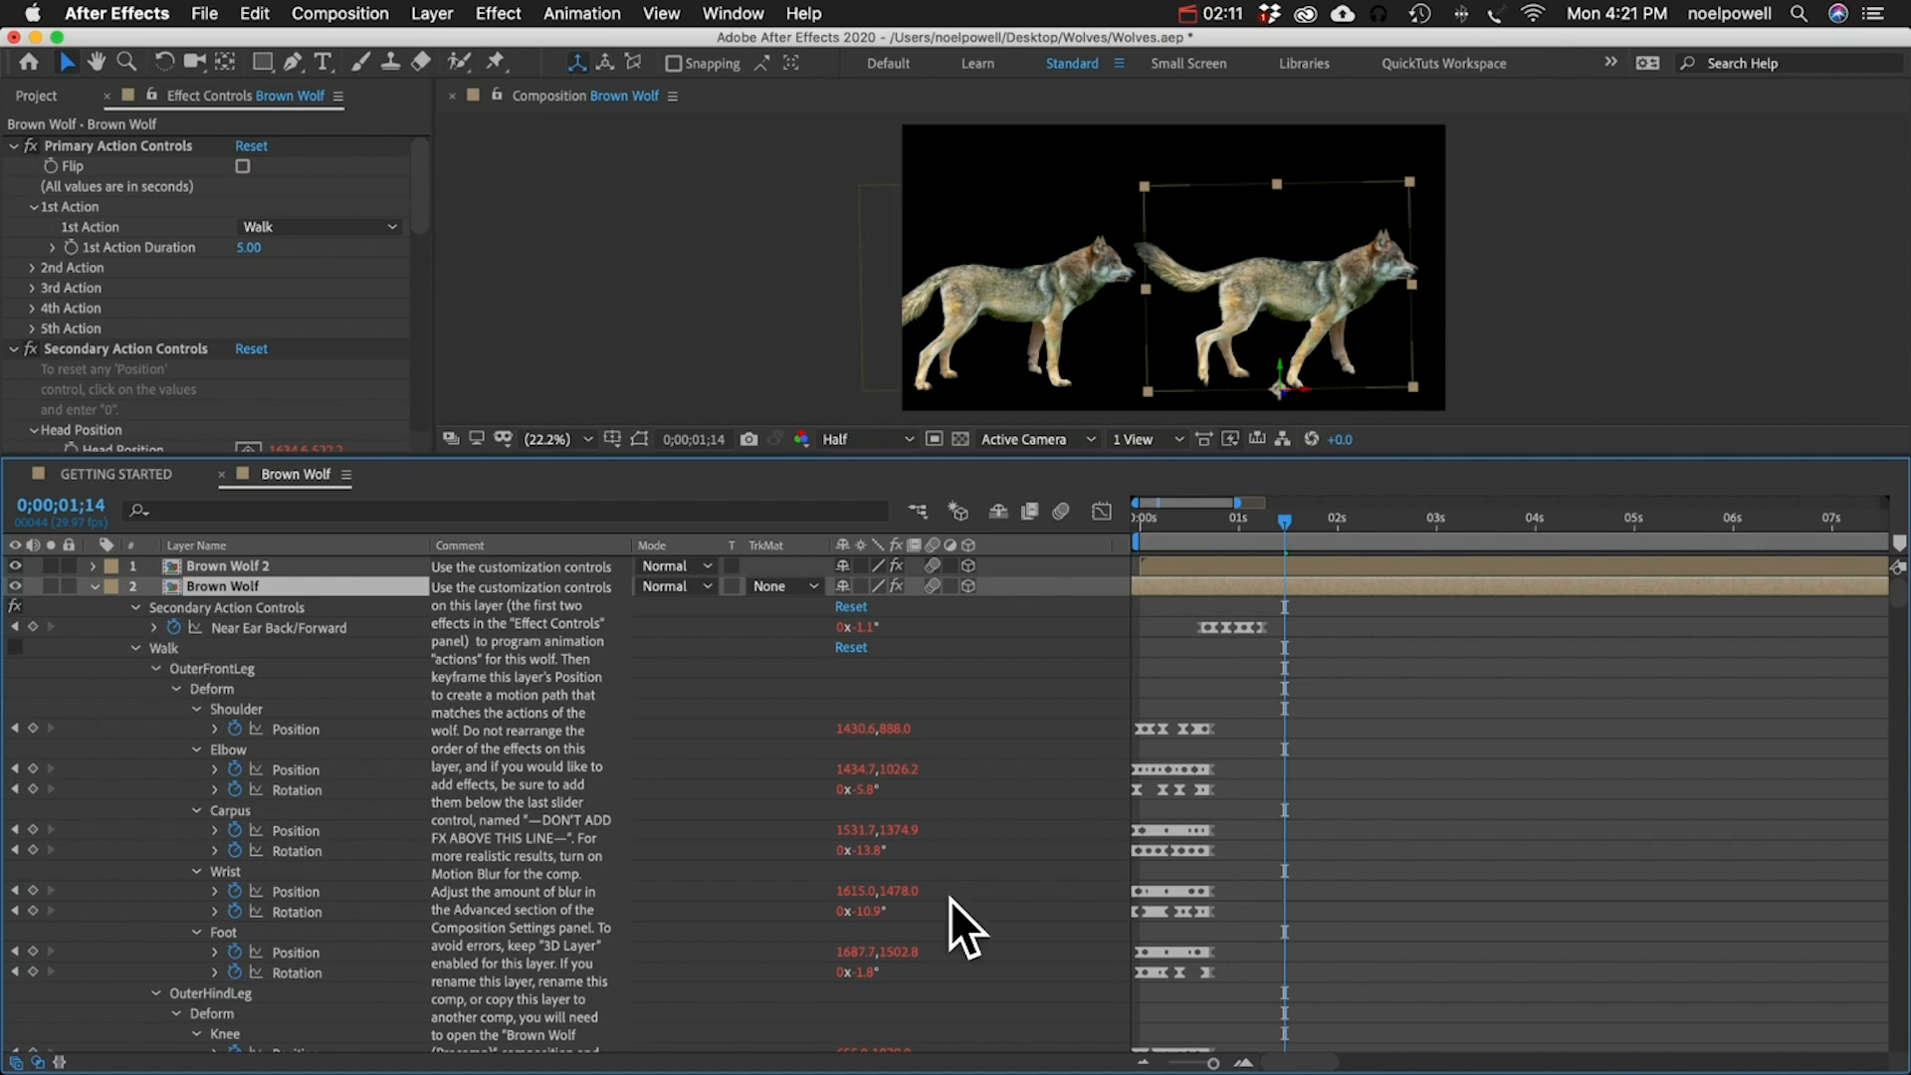
- Select all the Walk keyframes of the original Brown Wolf and stretch them to end slightly past the 2-second mark
{"action": "left_click", "coordinate": [1233, 700]}
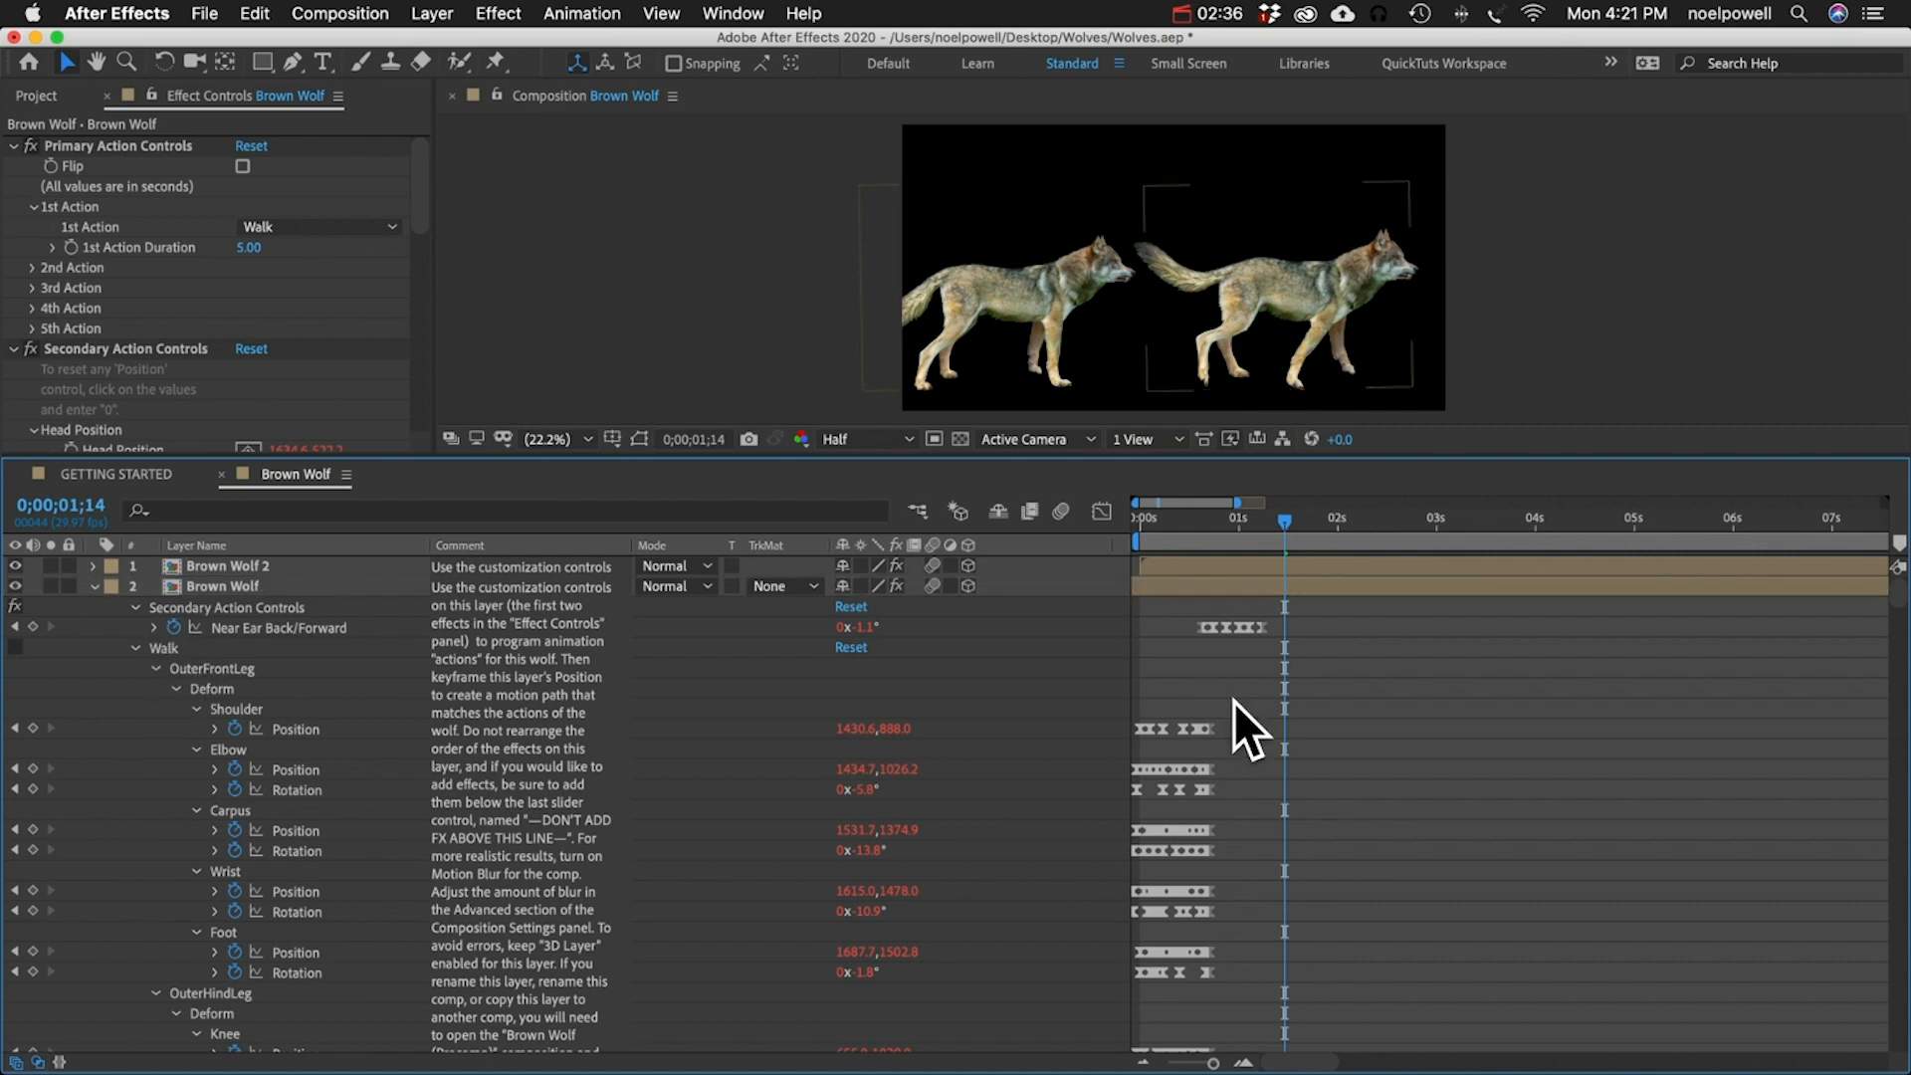
{"action": "left_click_drag", "start_coordinate": [1233, 702], "coordinate": [1129, 985]}
{"action": "left_click_drag", "start_coordinate": [1128, 967], "coordinate": [1130, 842]}
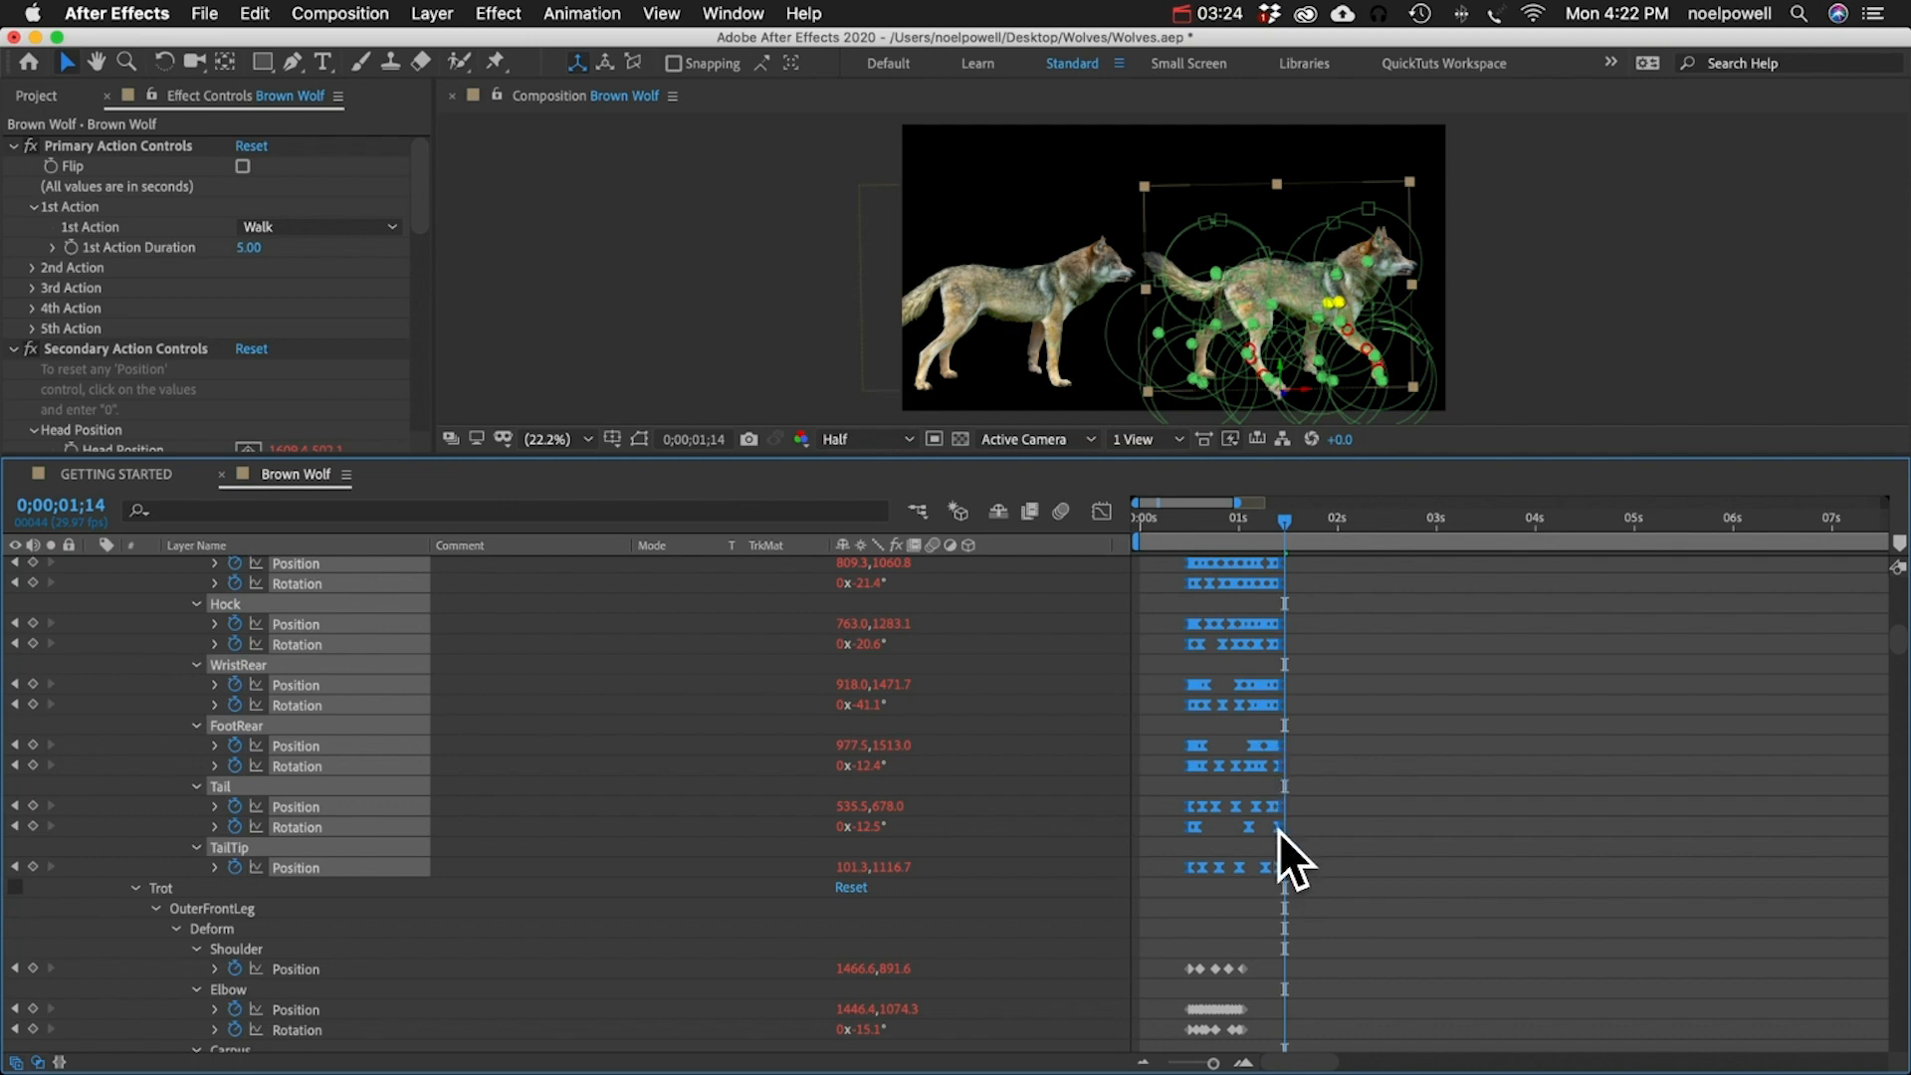
{"action": "left_click_drag", "start_coordinate": [1279, 828], "coordinate": [1352, 856]}
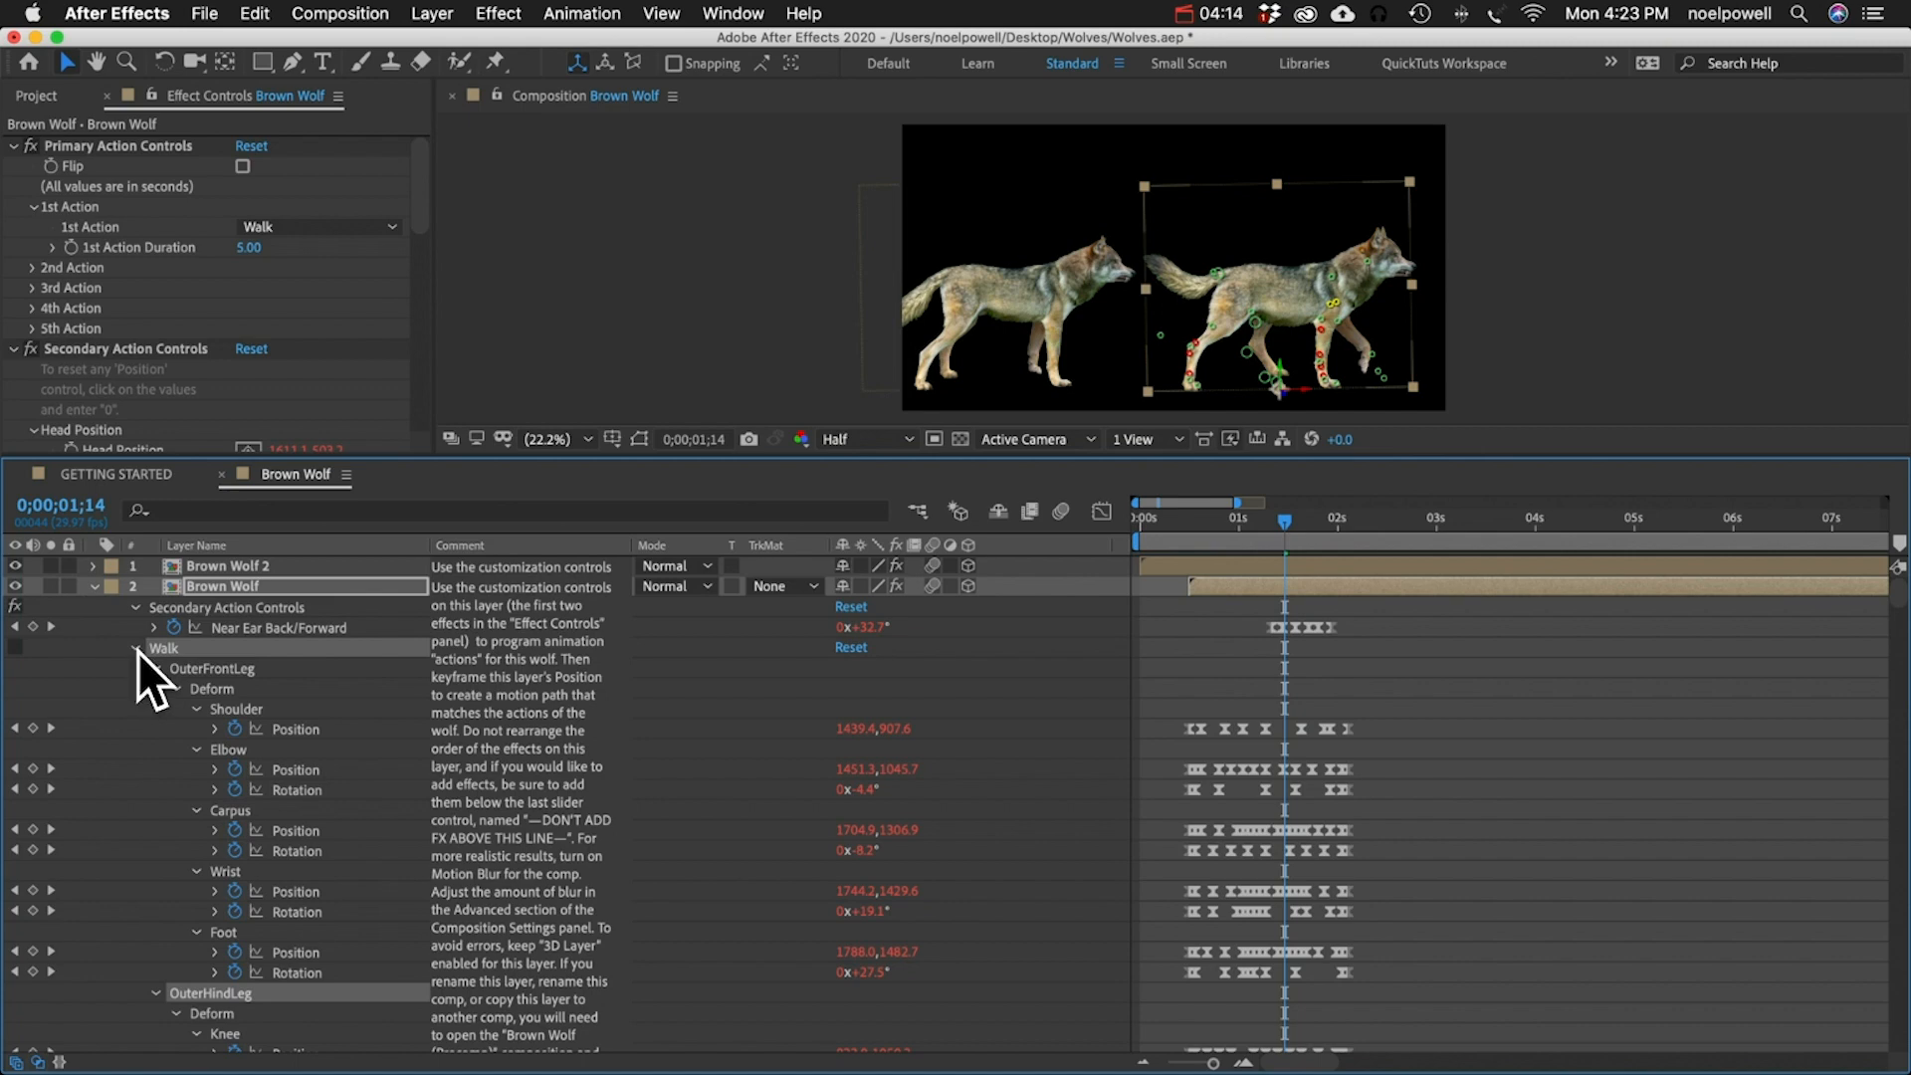
- Show the effects of the original Brown Wolf layer in the timeline and expand Puppet Effect (Main)
{"action": "left_click_drag", "start_coordinate": [222, 459], "coordinate": [235, 635]}
{"action": "scroll", "coordinate": [164, 492], "scroll_direction": "down", "scroll_amount": 5}
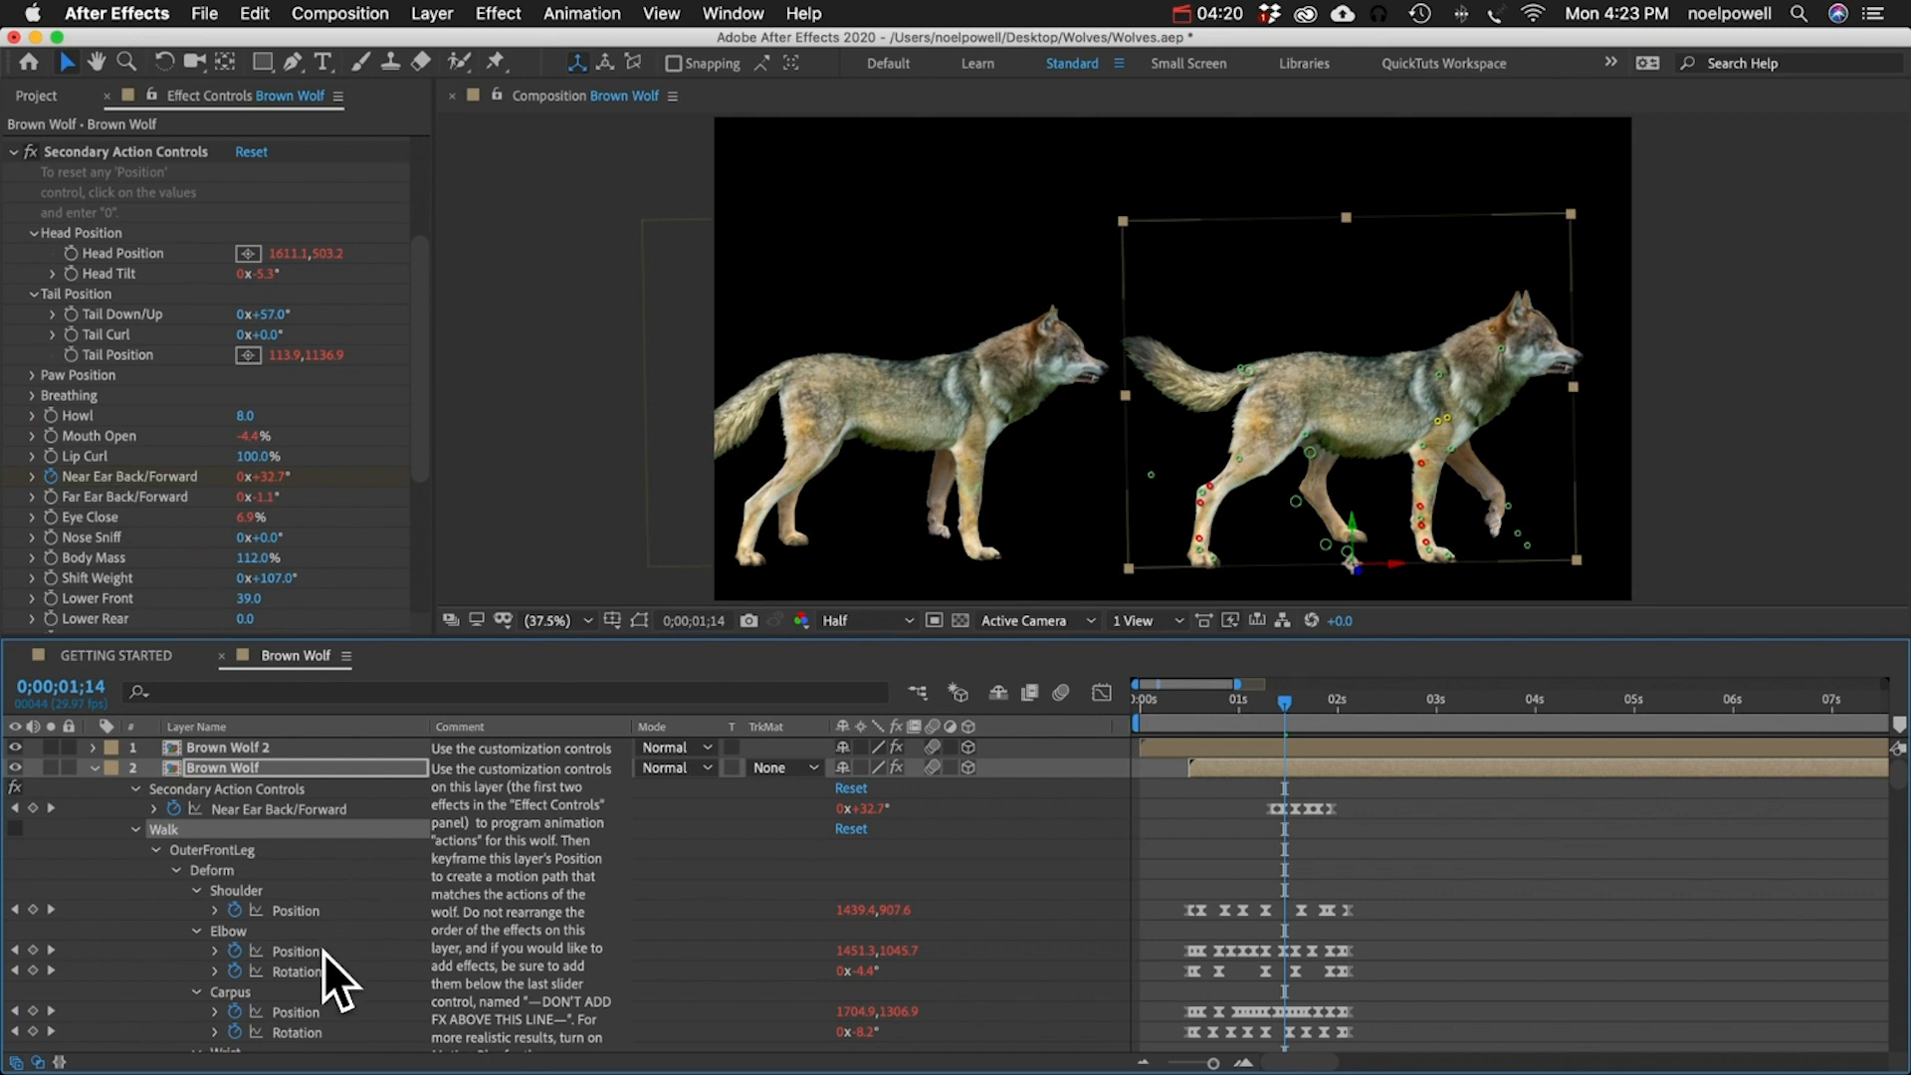
{"action": "scroll", "coordinate": [324, 953], "scroll_direction": "down", "scroll_amount": 5}
{"action": "left_click", "coordinate": [203, 768]}
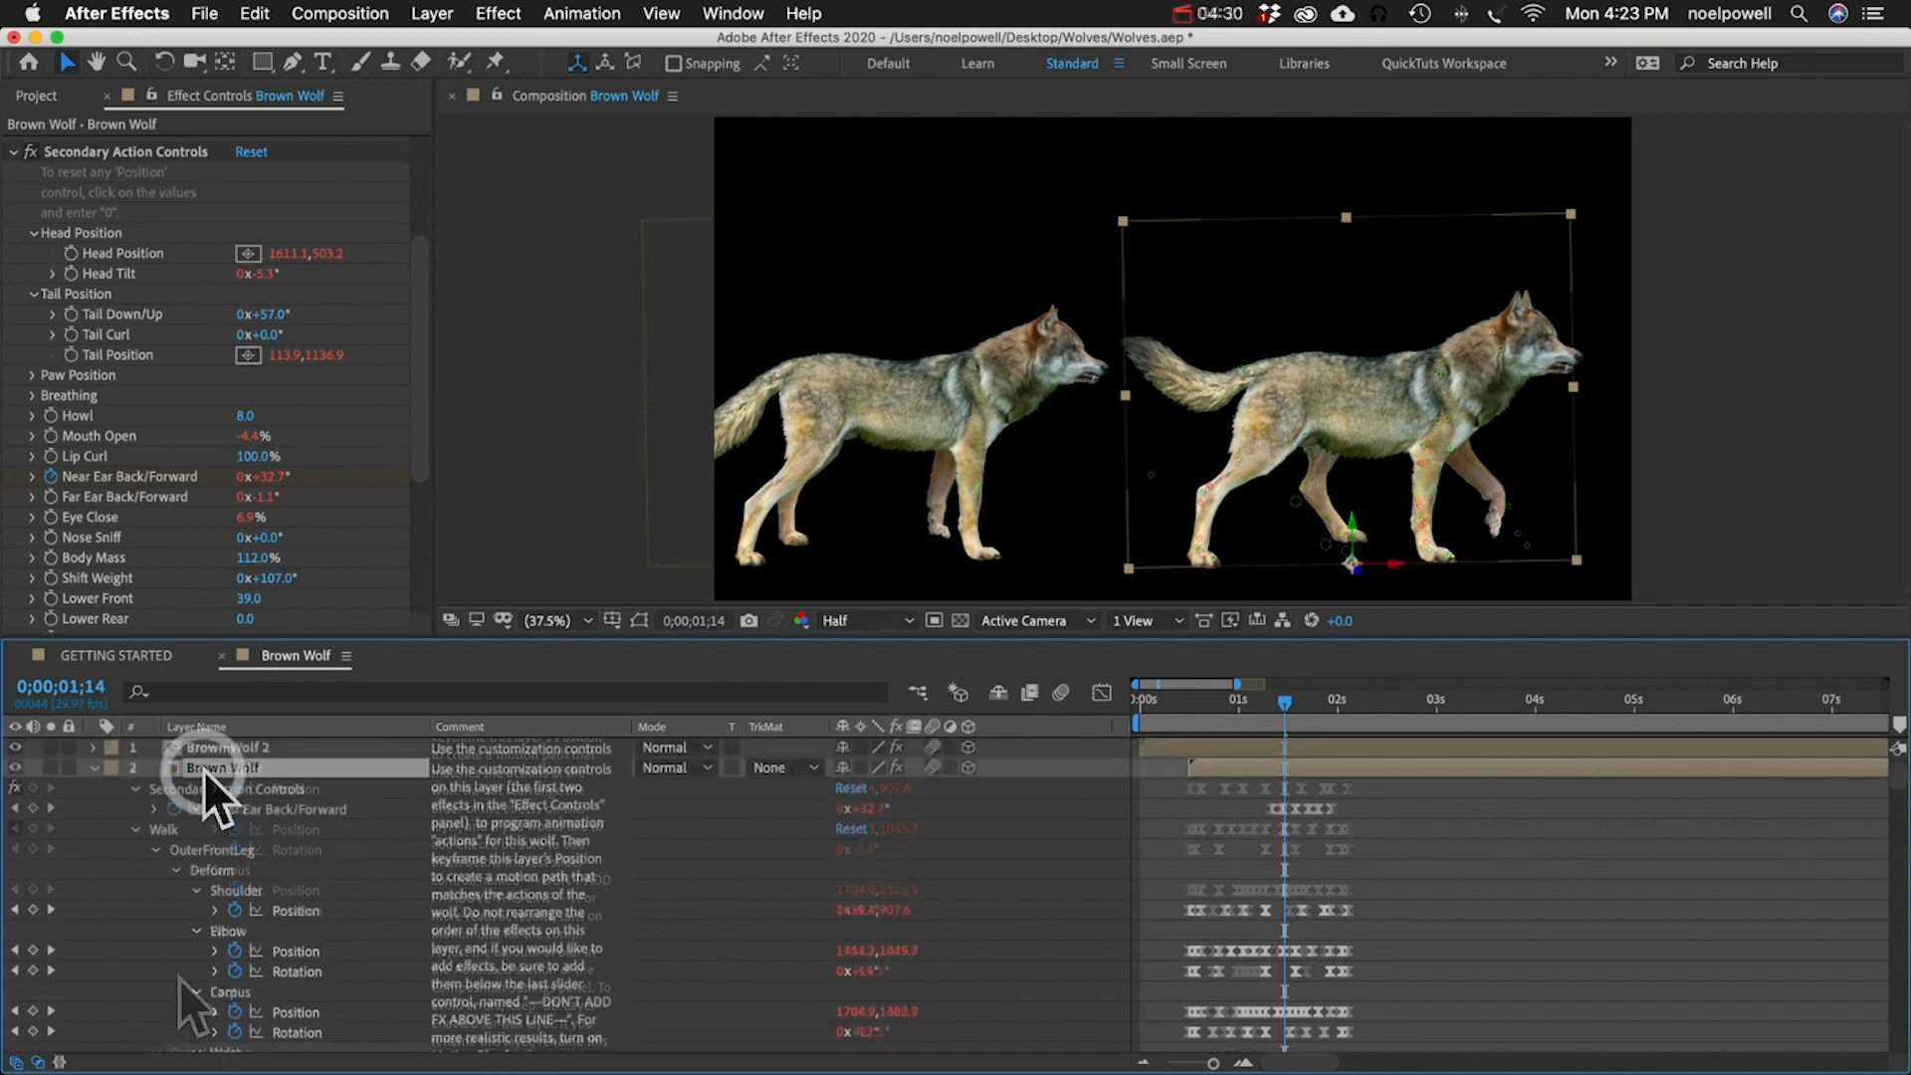
{"action": "key", "text": "e"}
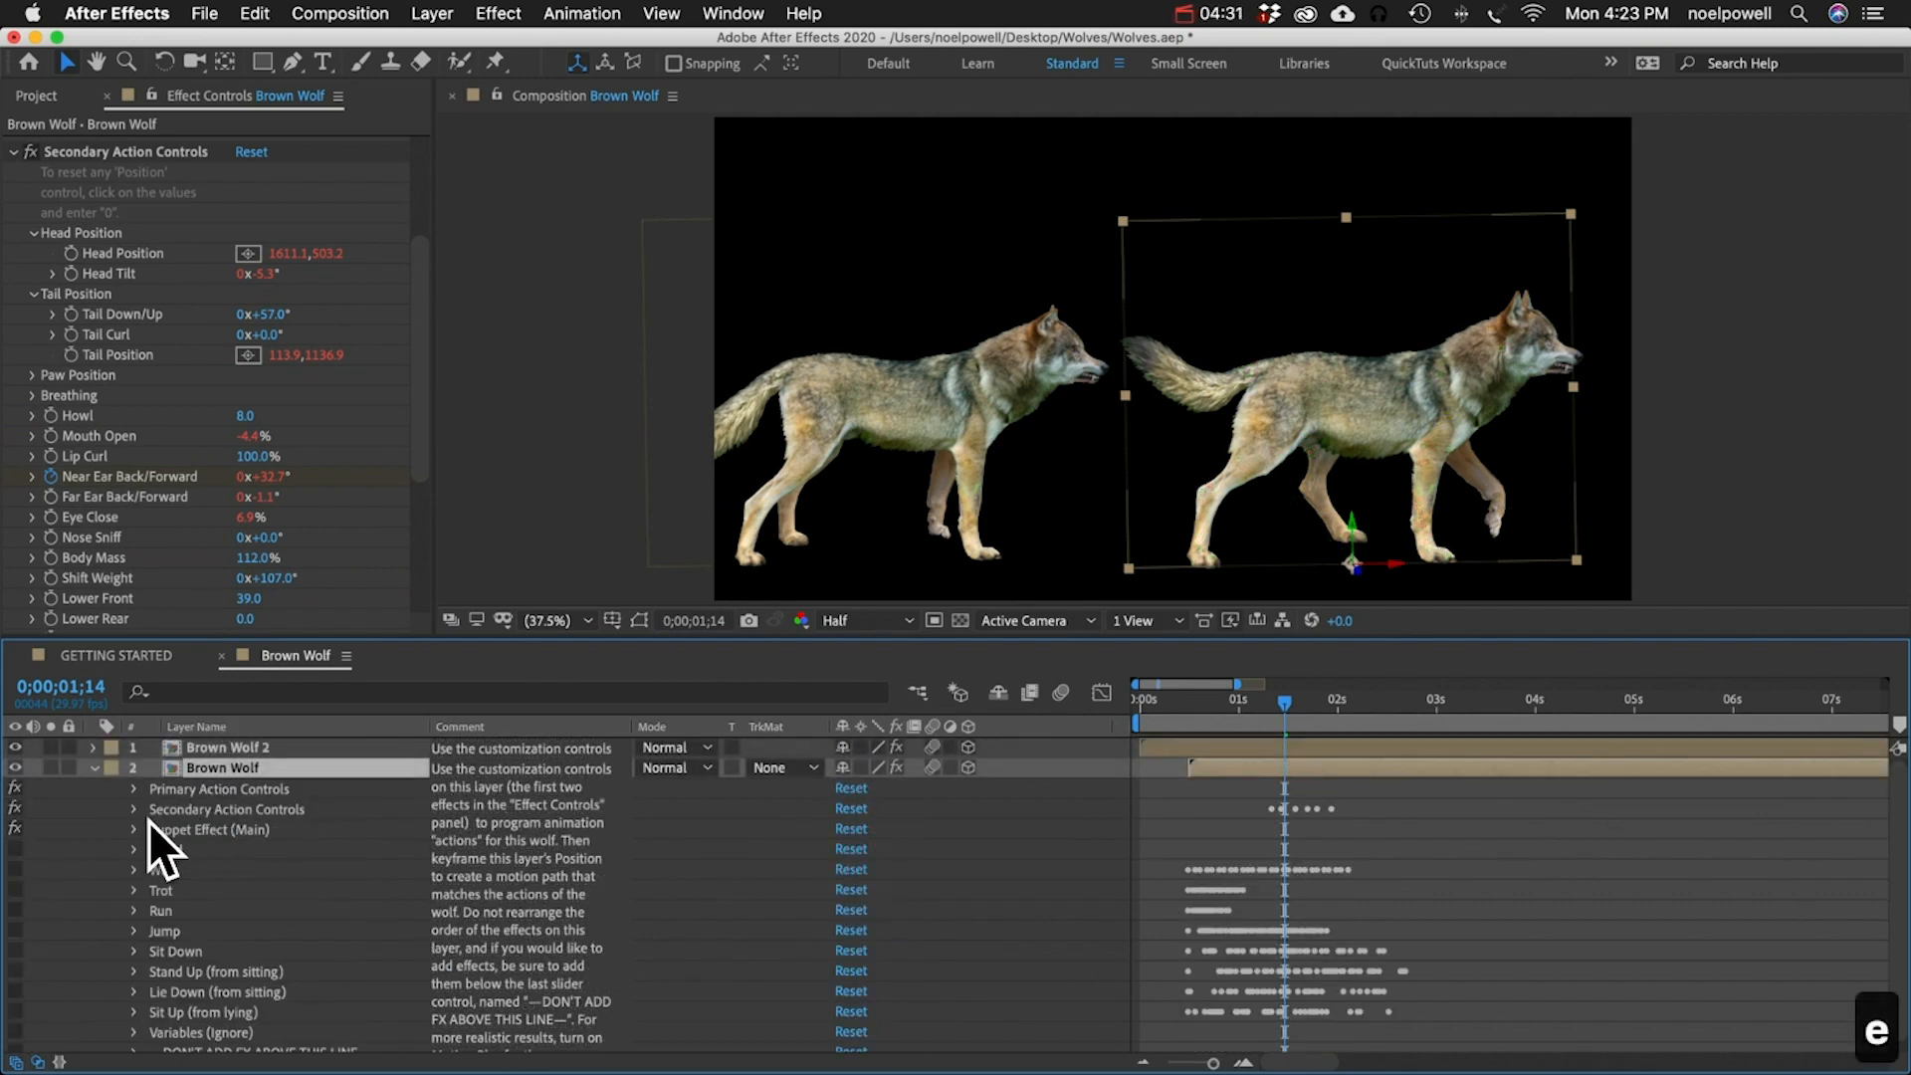
{"action": "left_click", "coordinate": [183, 829]}
{"action": "left_click", "coordinate": [136, 829]}
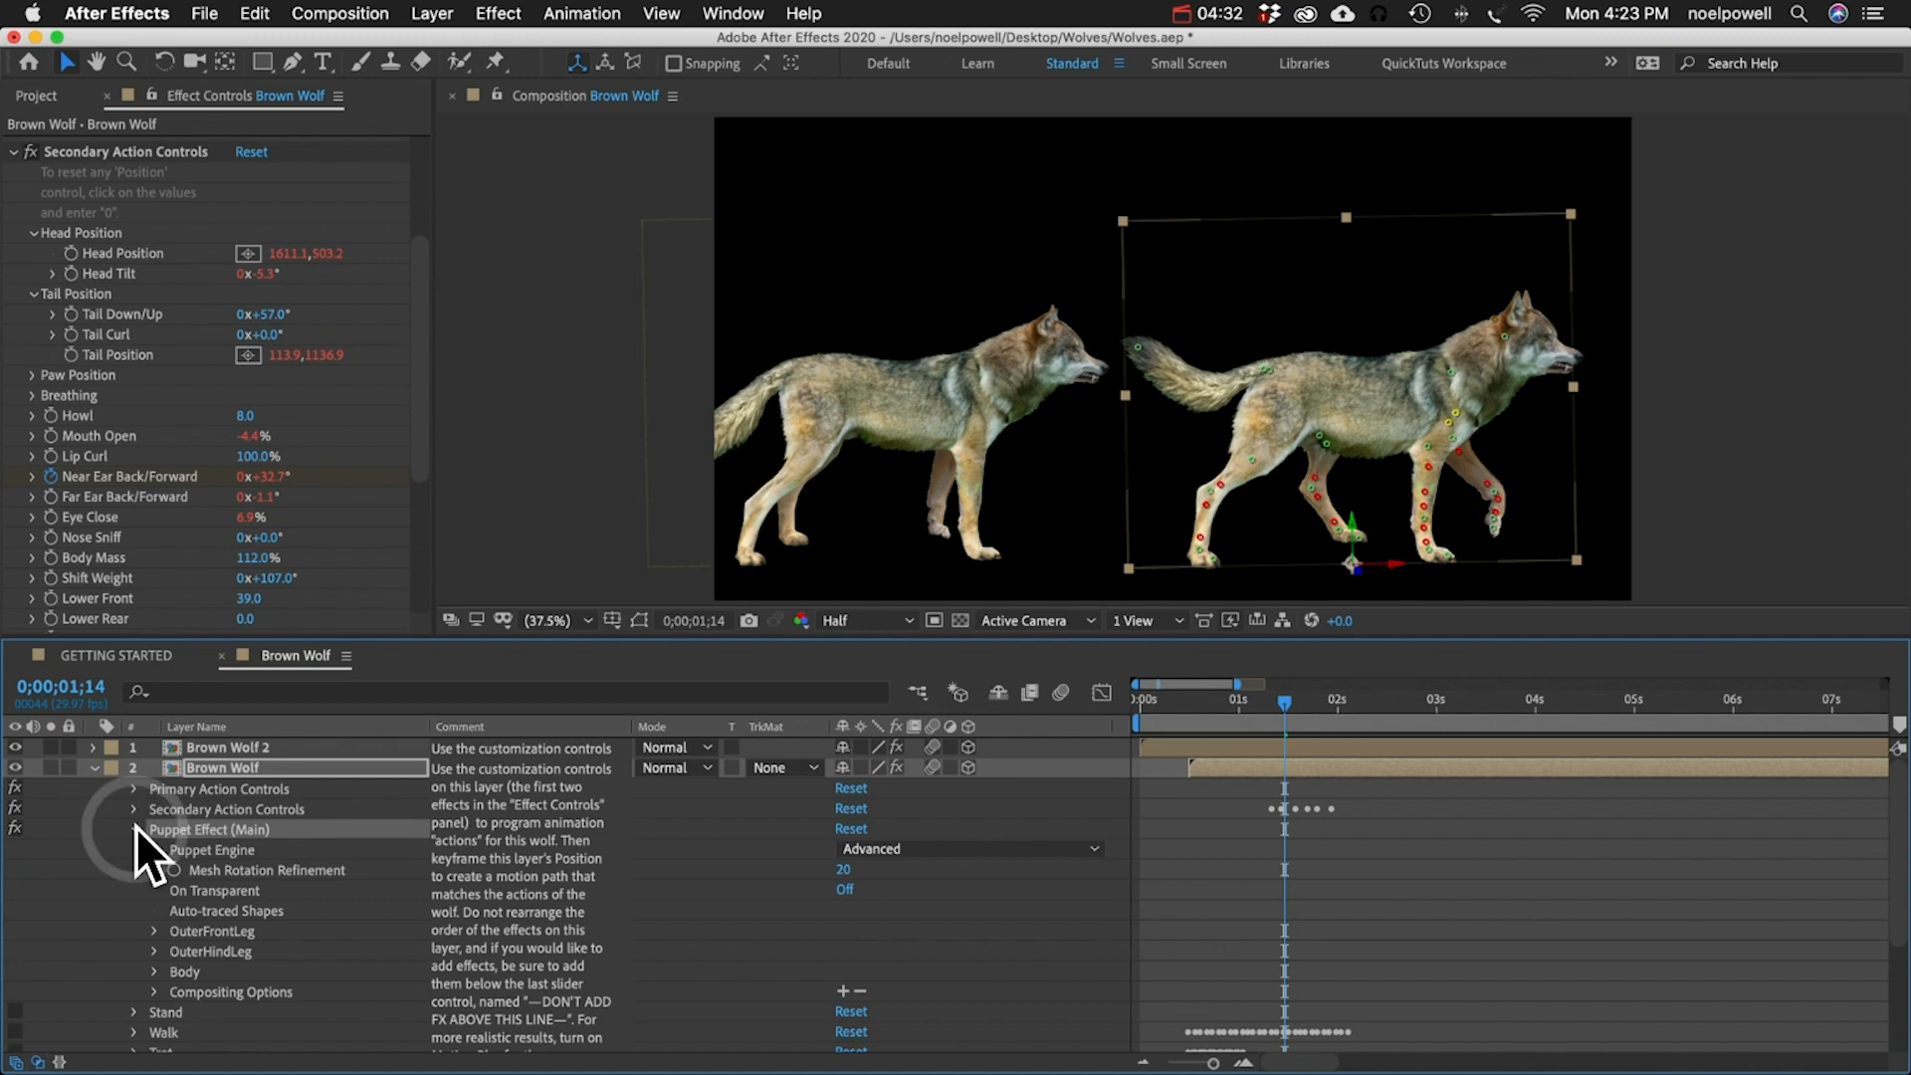
- Expand the puppet effect's Body deform pins down to the Neck pin and set its Position to about 1388.9, 704.9
{"action": "left_click", "coordinate": [149, 970]}
{"action": "scroll", "coordinate": [145, 970], "scroll_direction": "down", "scroll_amount": 5}
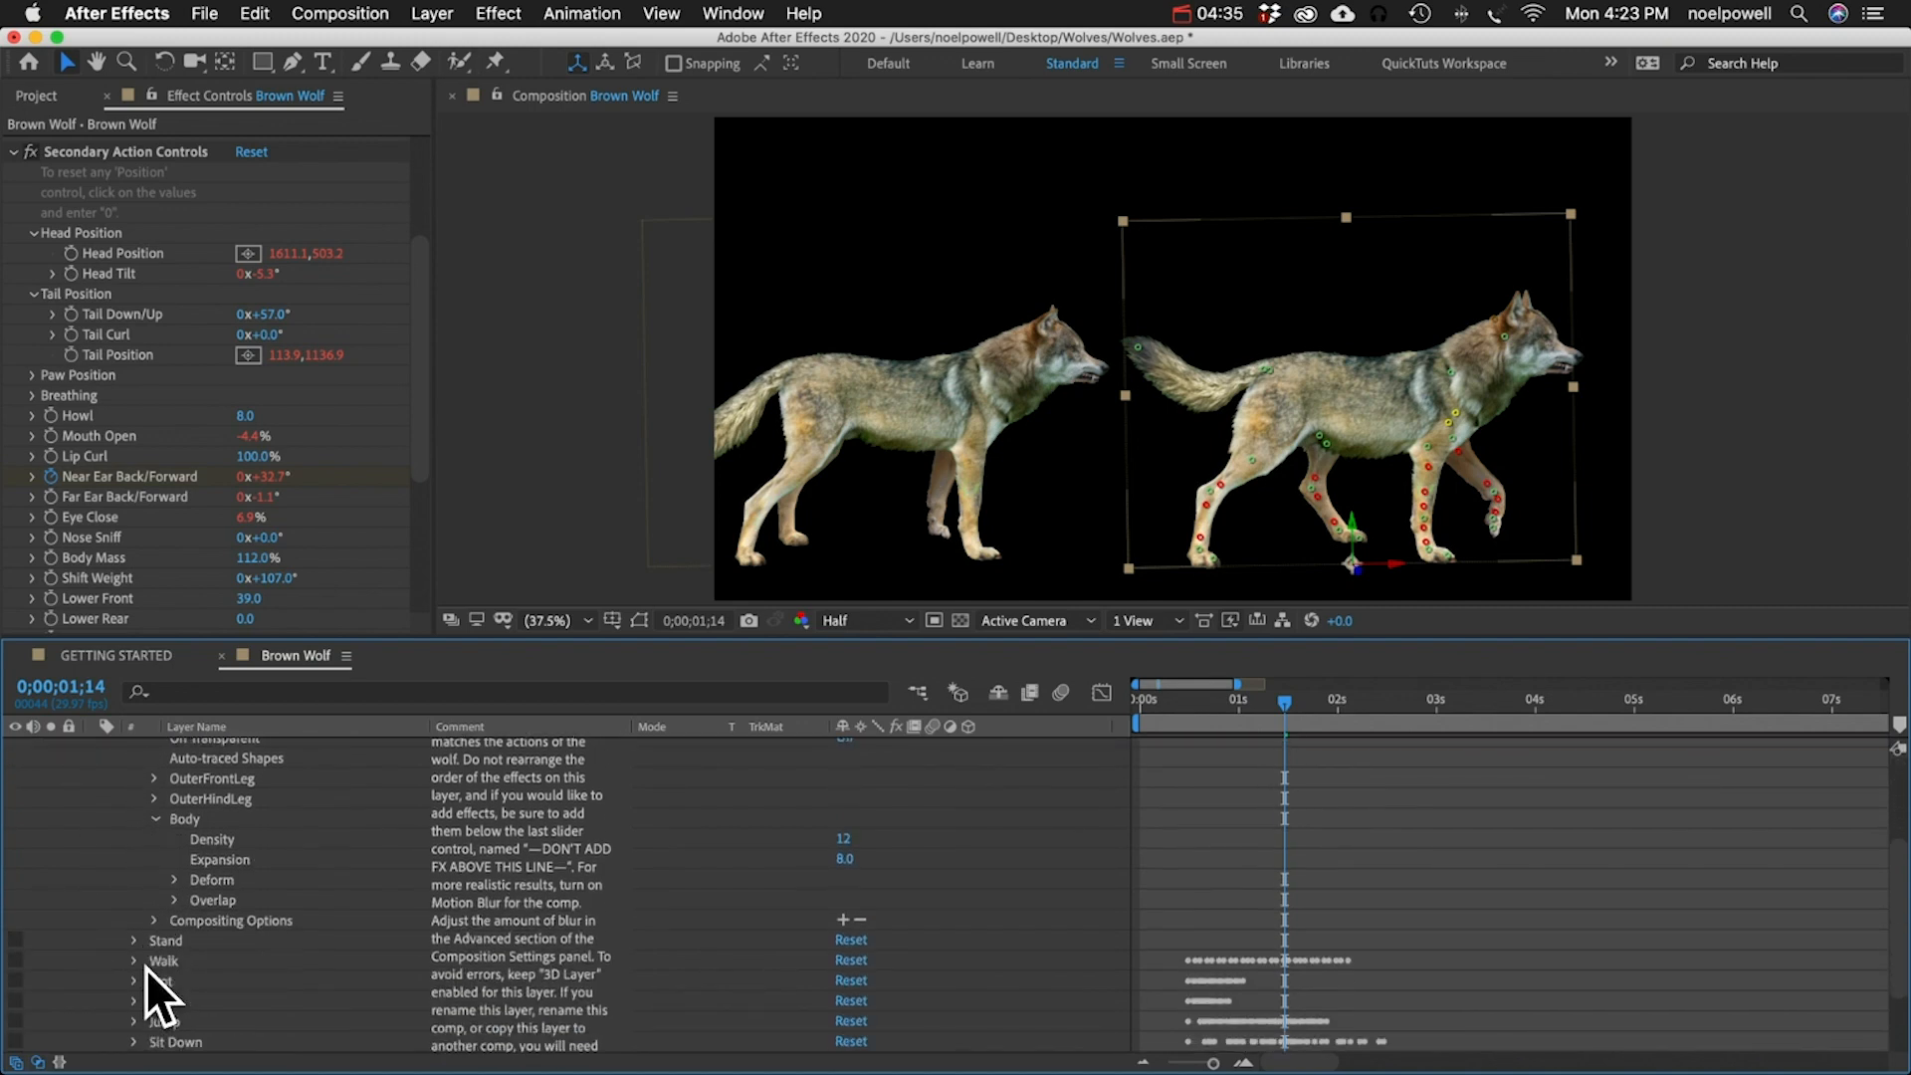
{"action": "scroll", "coordinate": [177, 876], "scroll_direction": "down", "scroll_amount": 10}
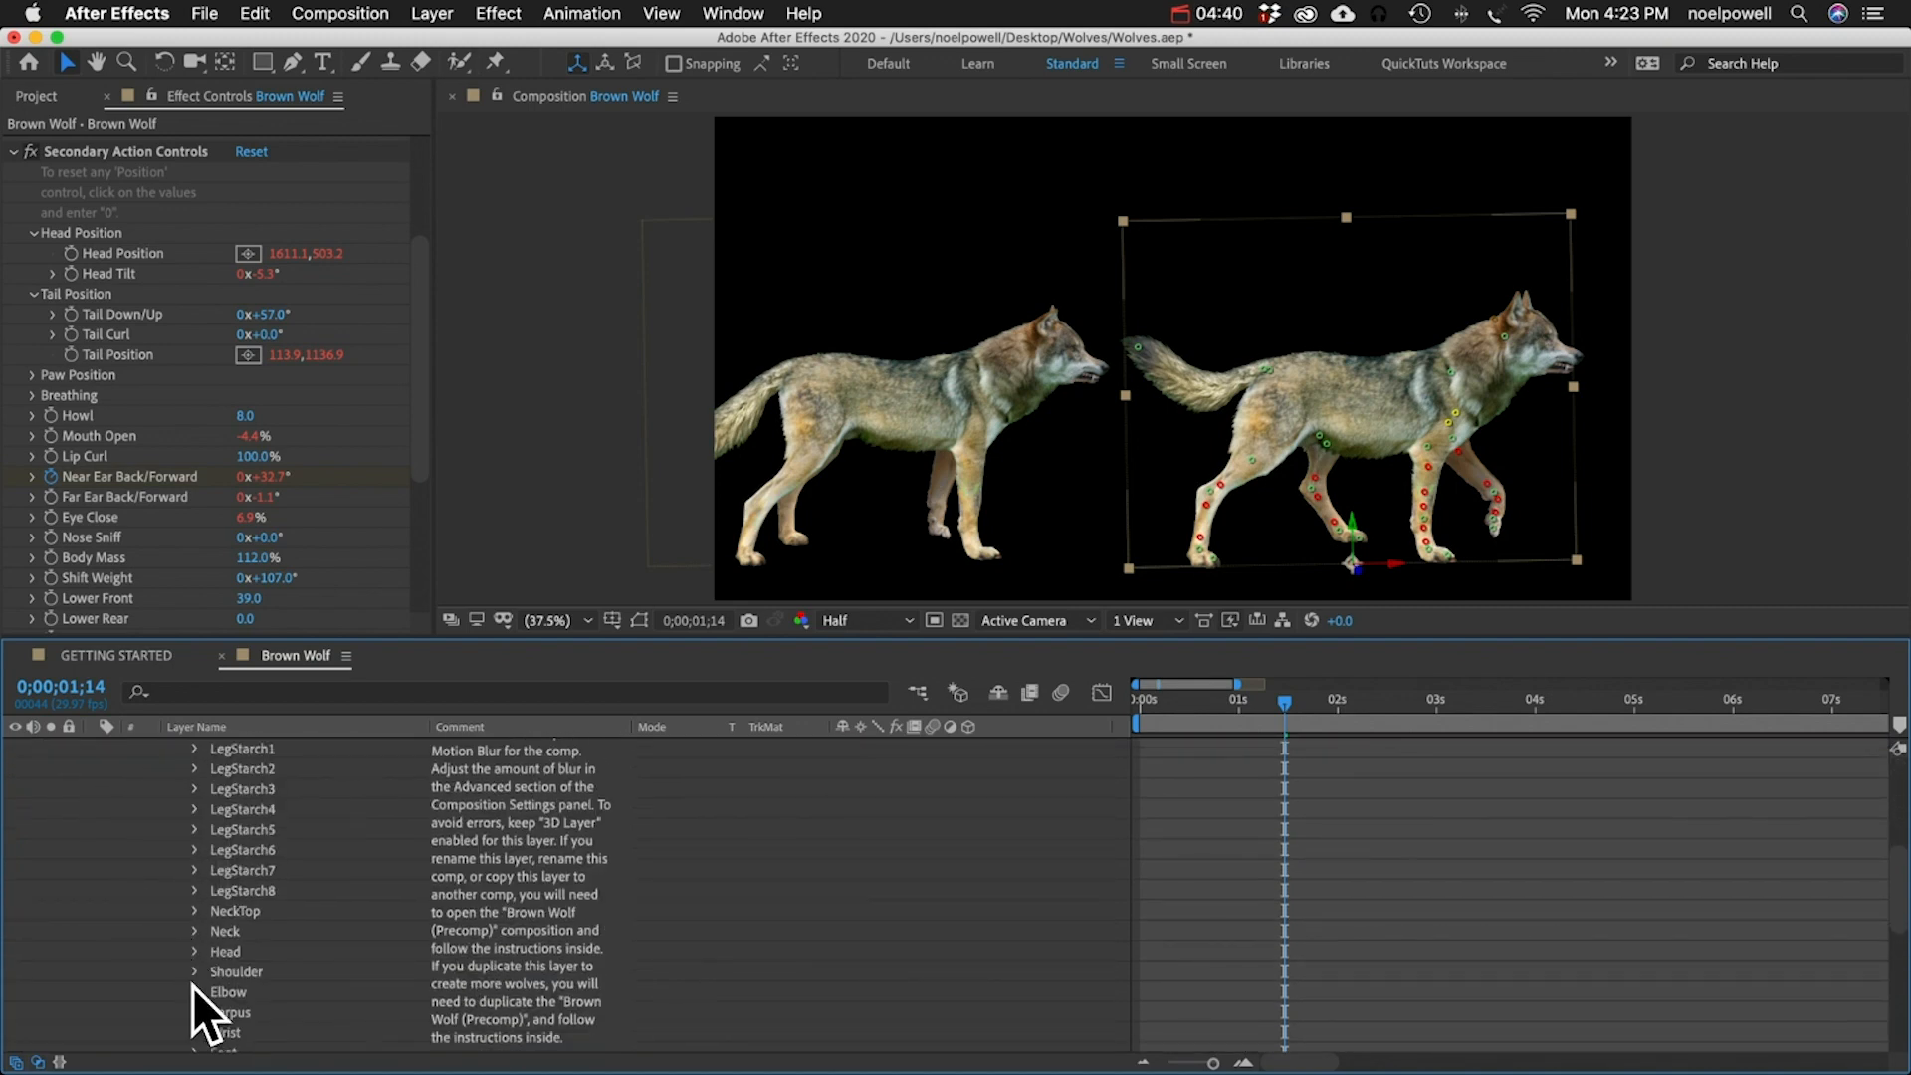
{"action": "scroll", "coordinate": [193, 987], "scroll_direction": "down", "scroll_amount": 2}
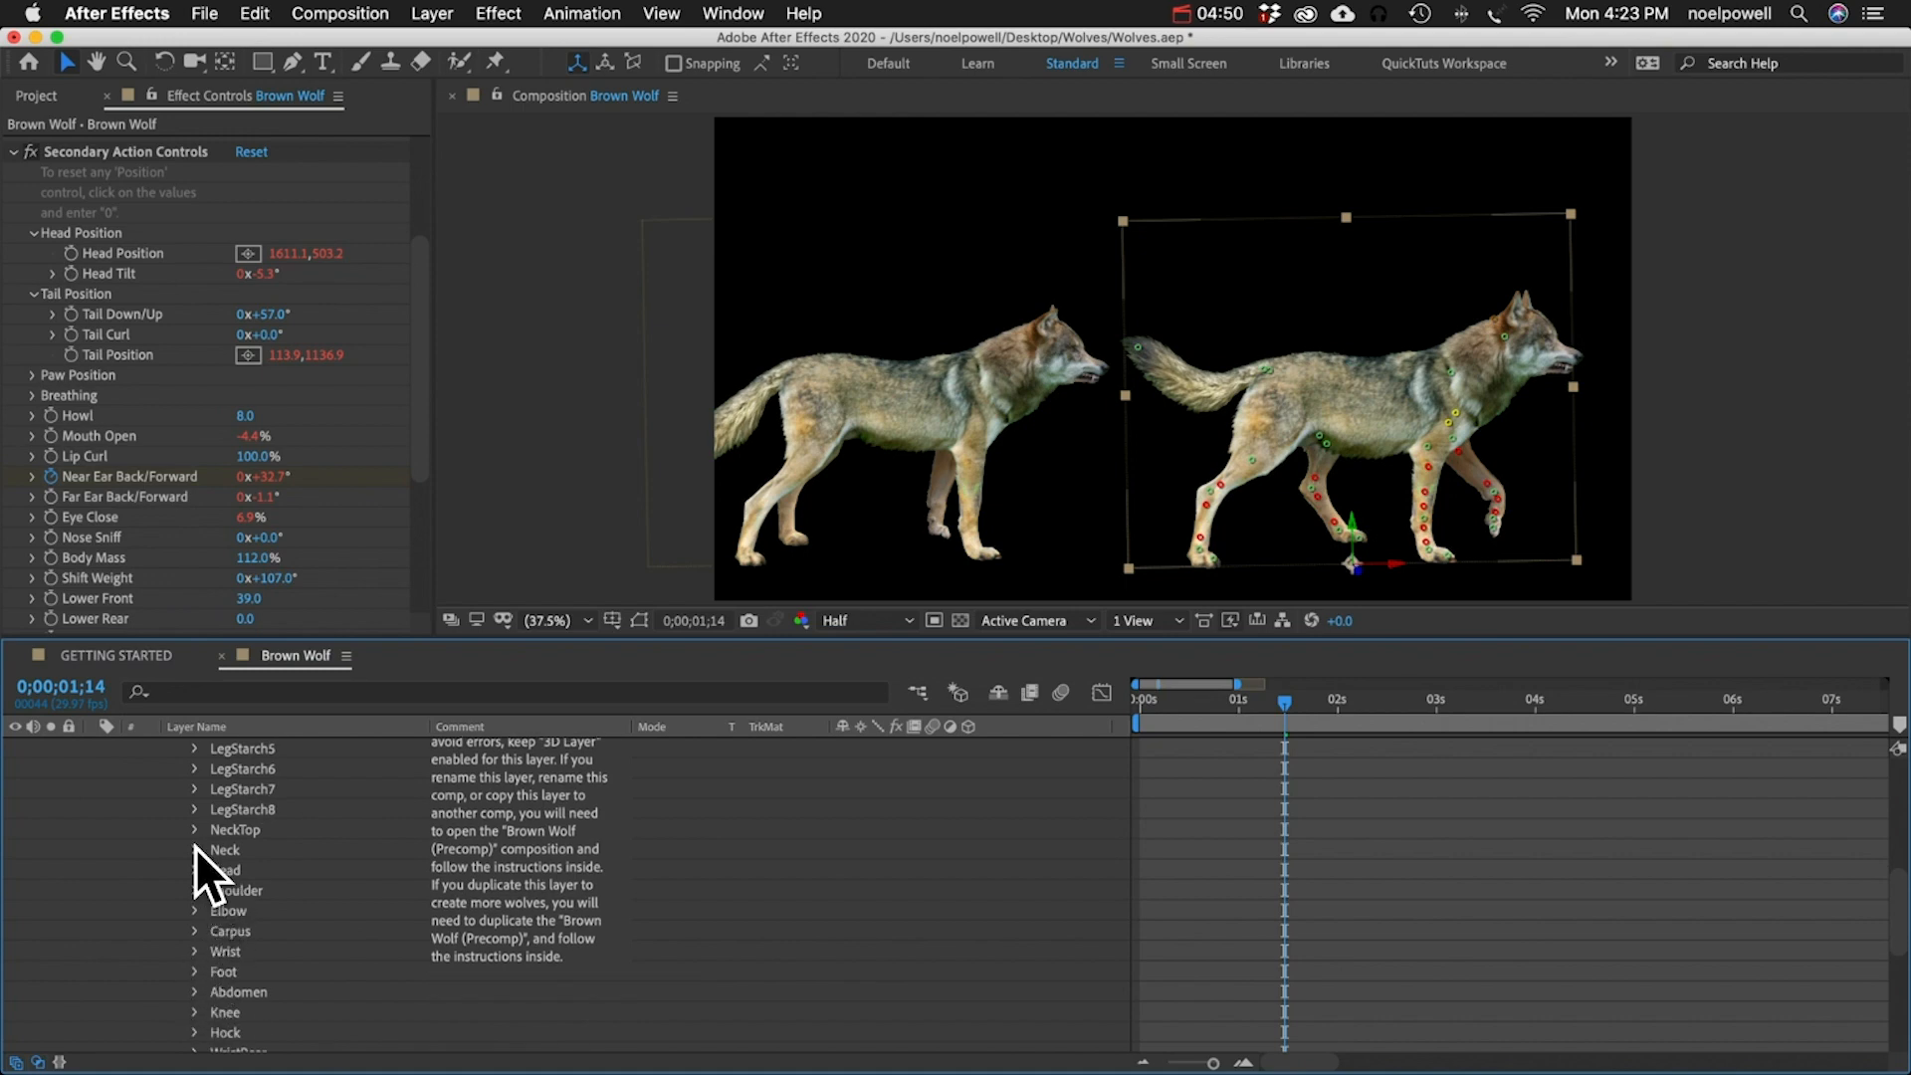
{"action": "left_click", "coordinate": [195, 848]}
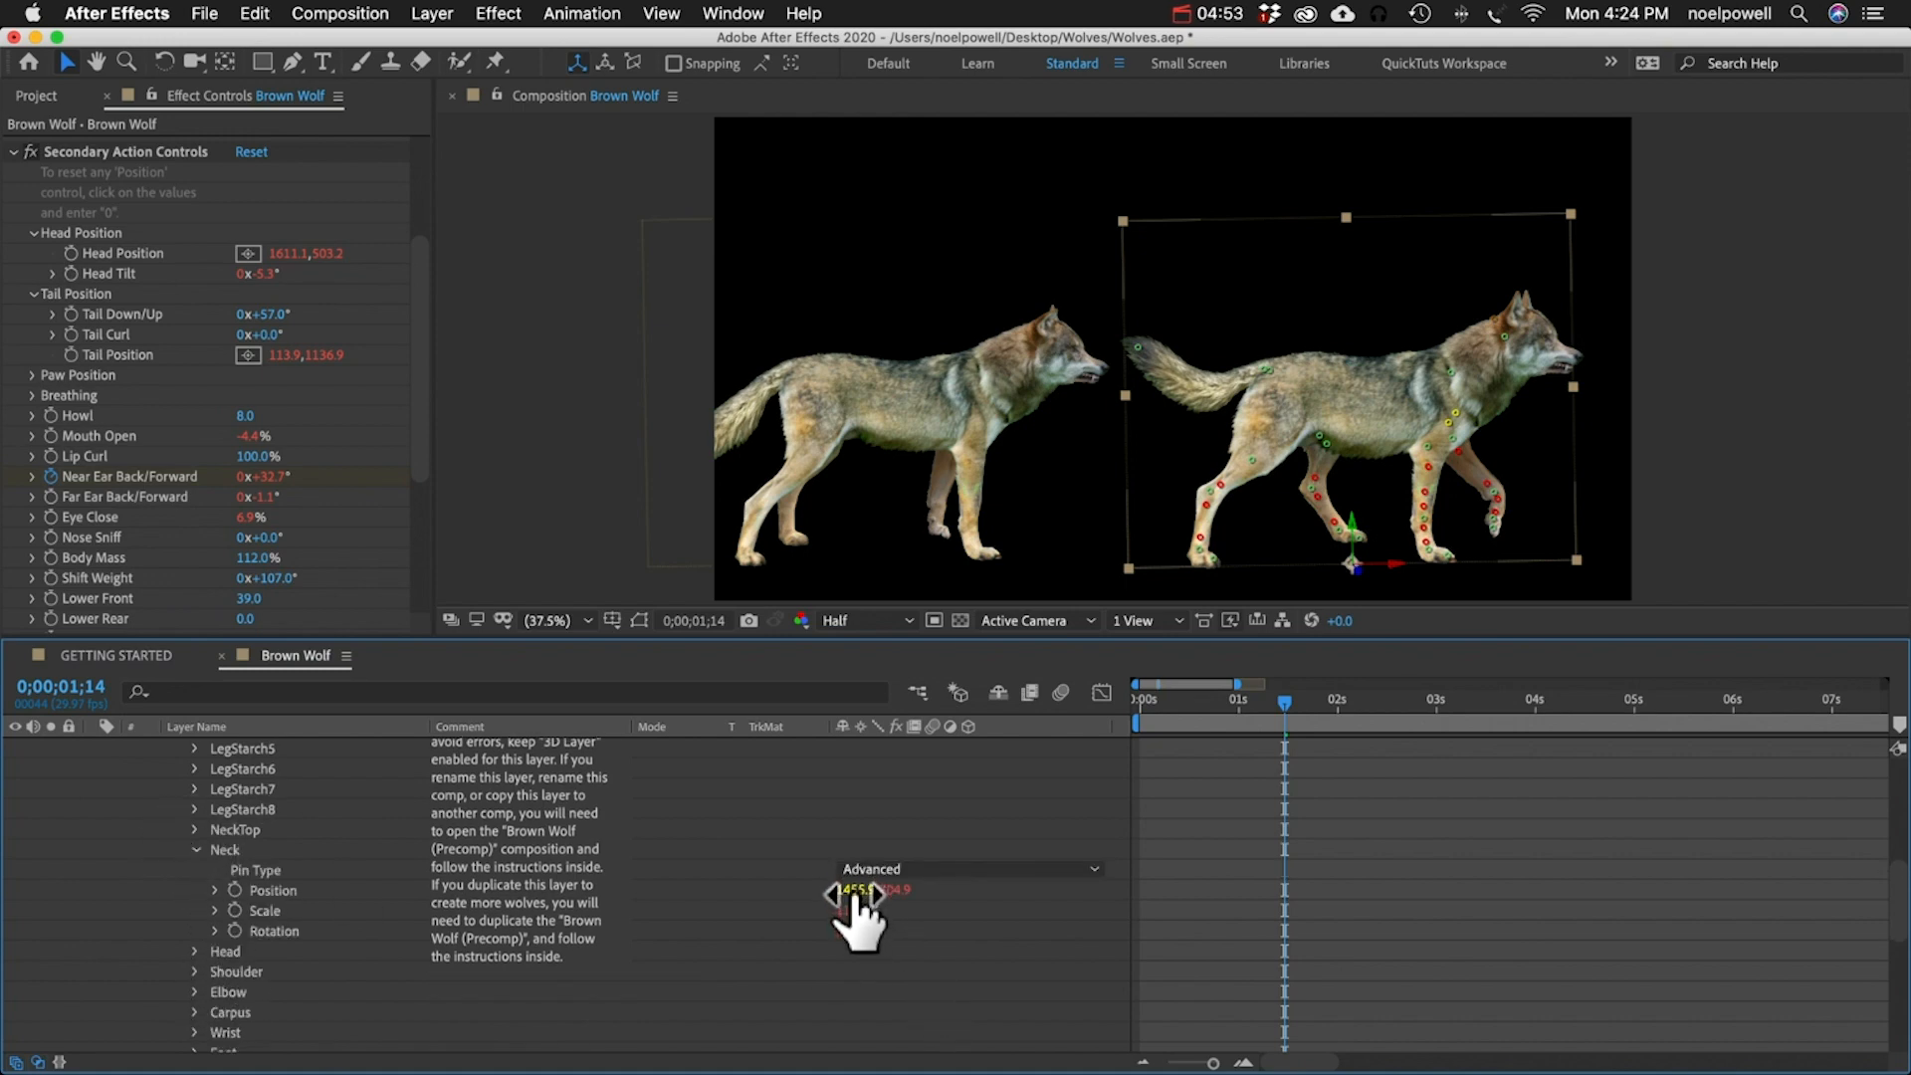
{"action": "left_click_drag", "start_coordinate": [853, 901], "coordinate": [772, 893]}
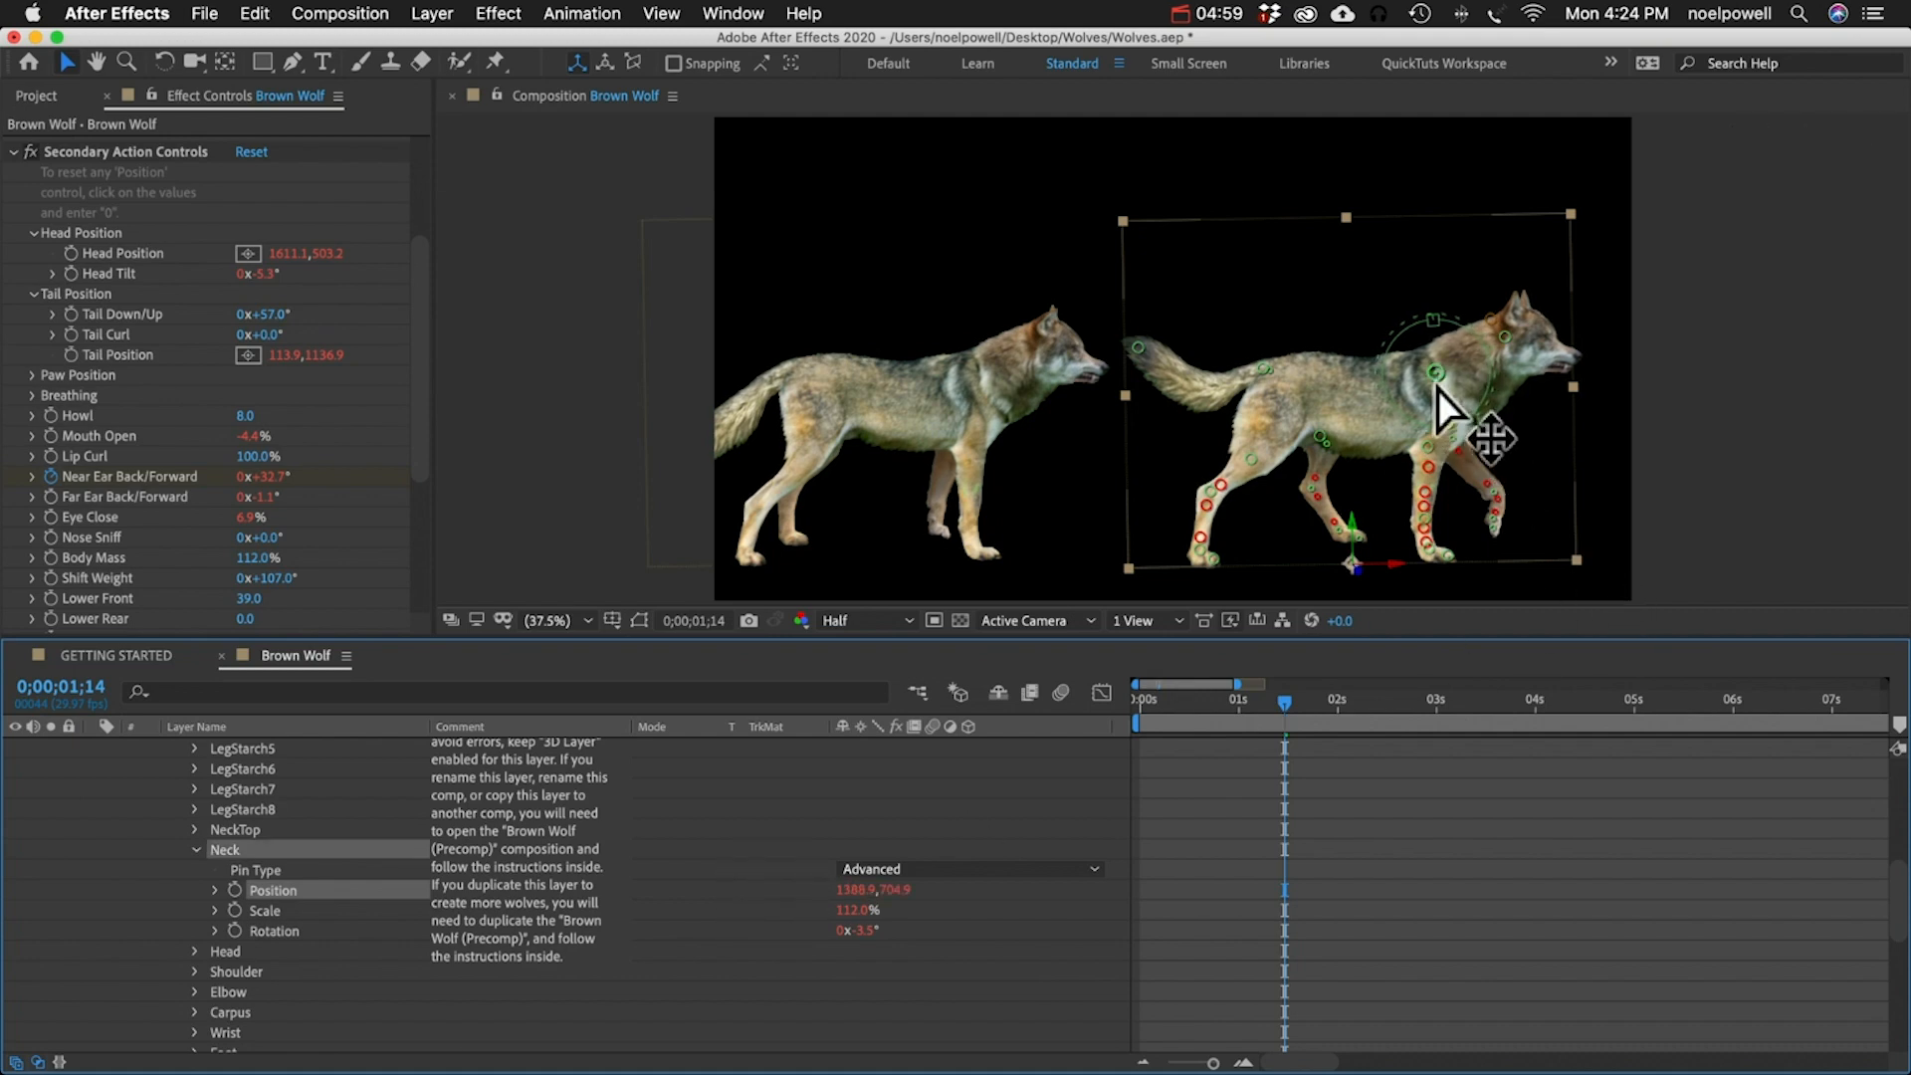
- Try moving the Neck pin directly in the composition, undo that move, and adjust the pin through its numeric values instead
{"action": "left_click_drag", "start_coordinate": [1439, 385], "coordinate": [1449, 380]}
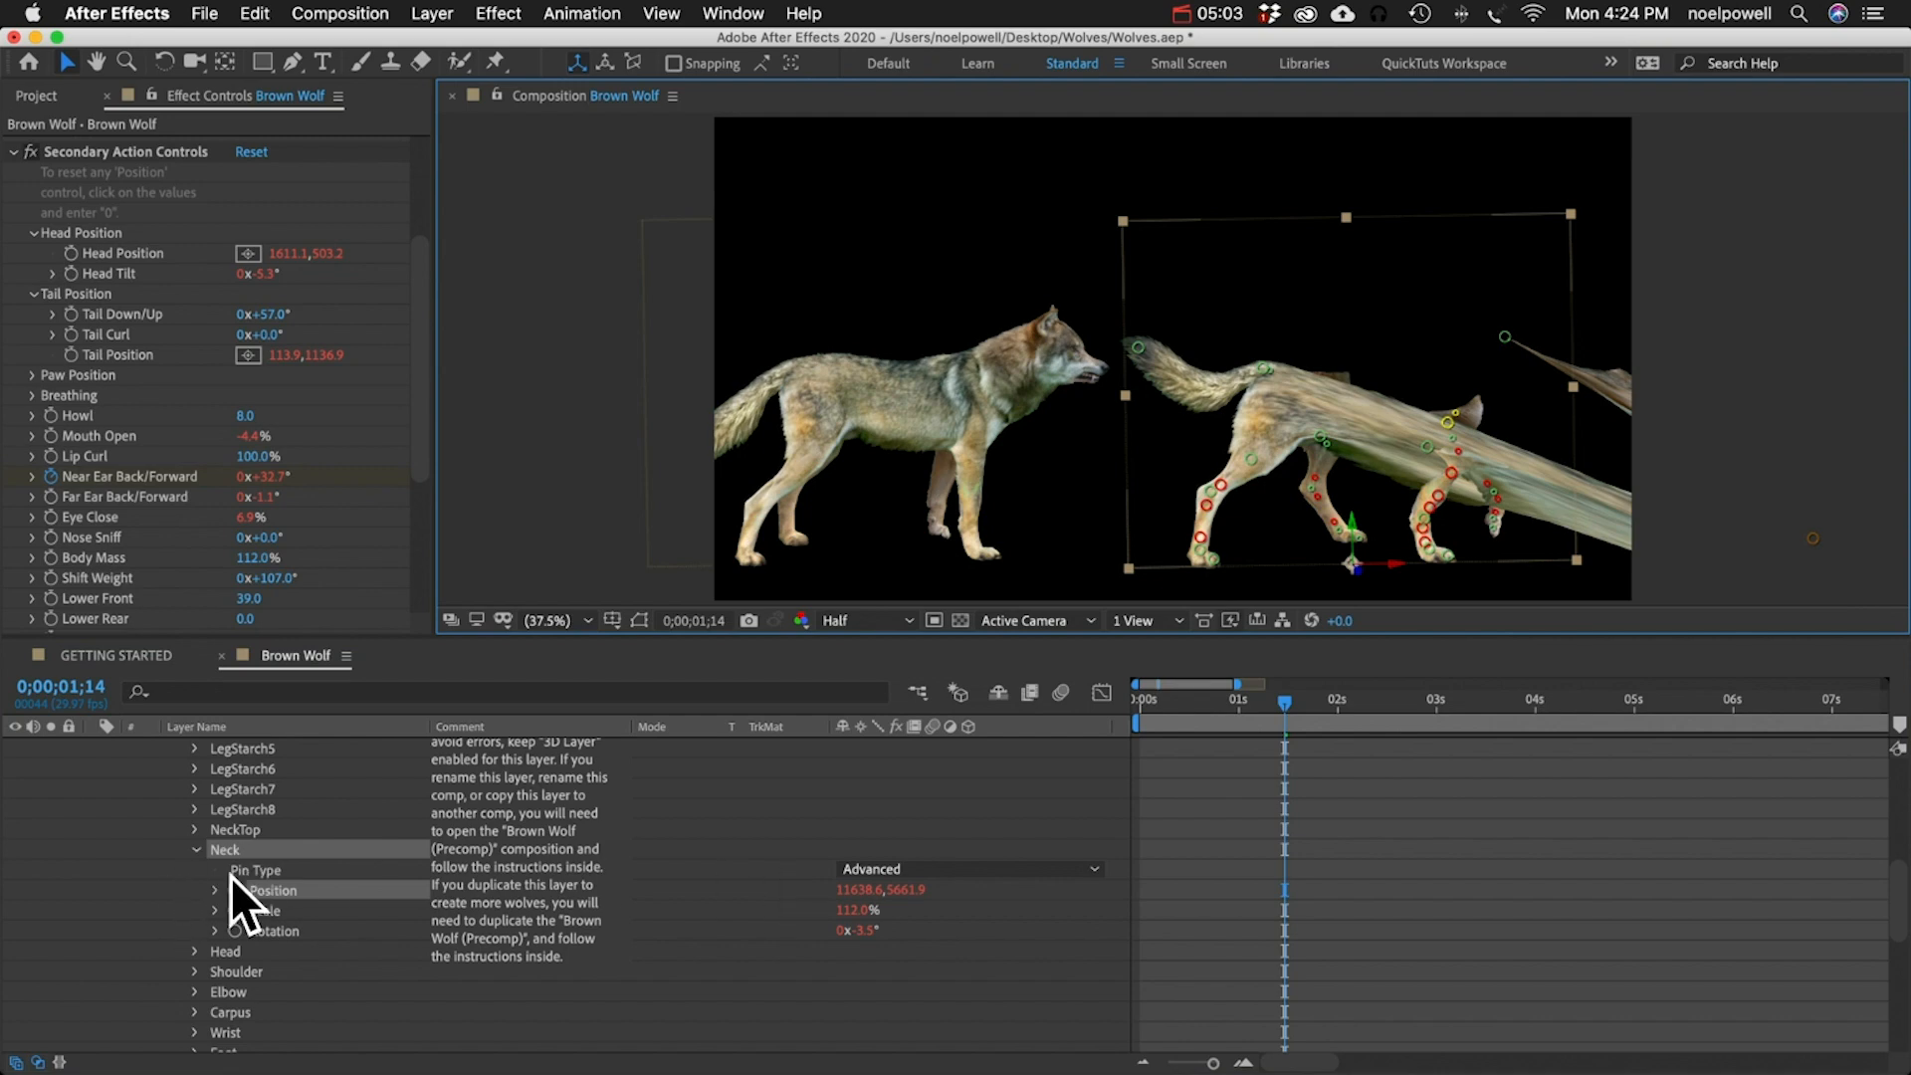
{"action": "key", "text": "cmd+z"}
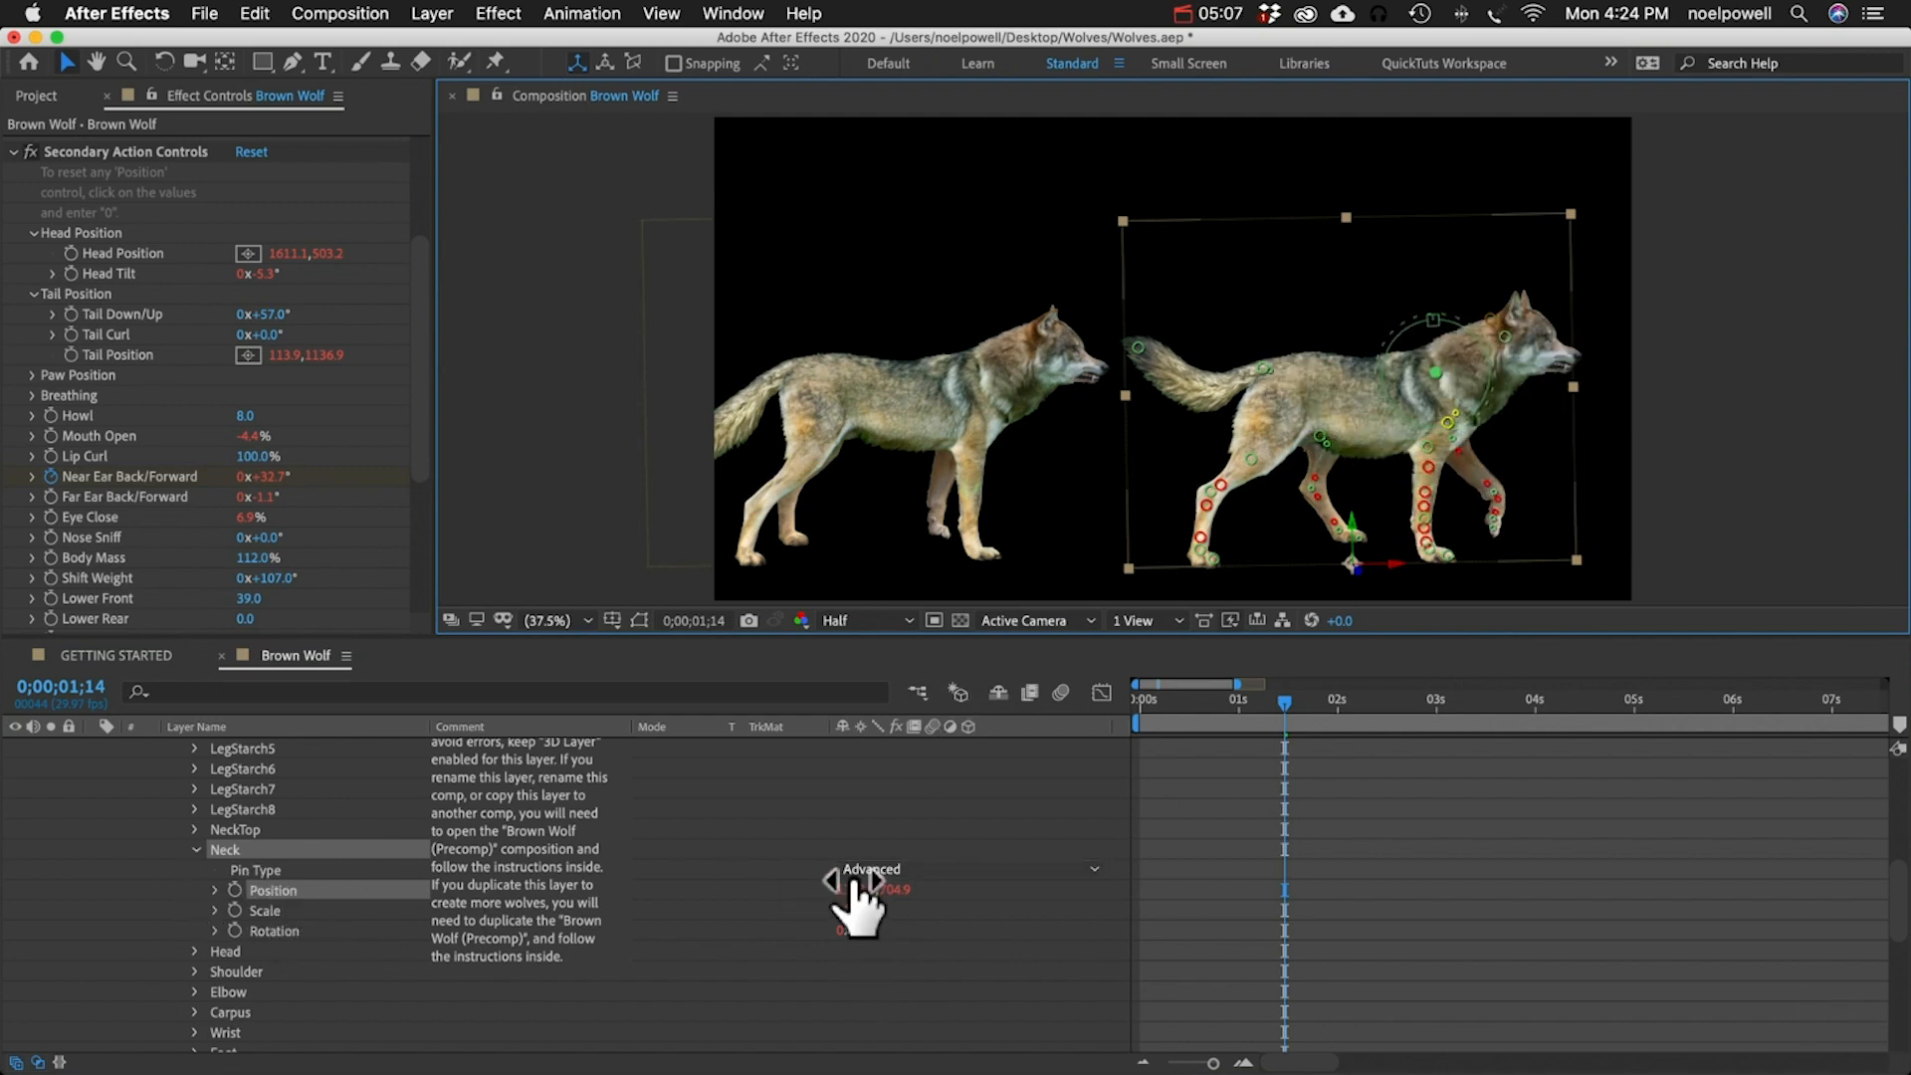
{"action": "left_click_drag", "start_coordinate": [842, 910], "coordinate": [883, 937]}
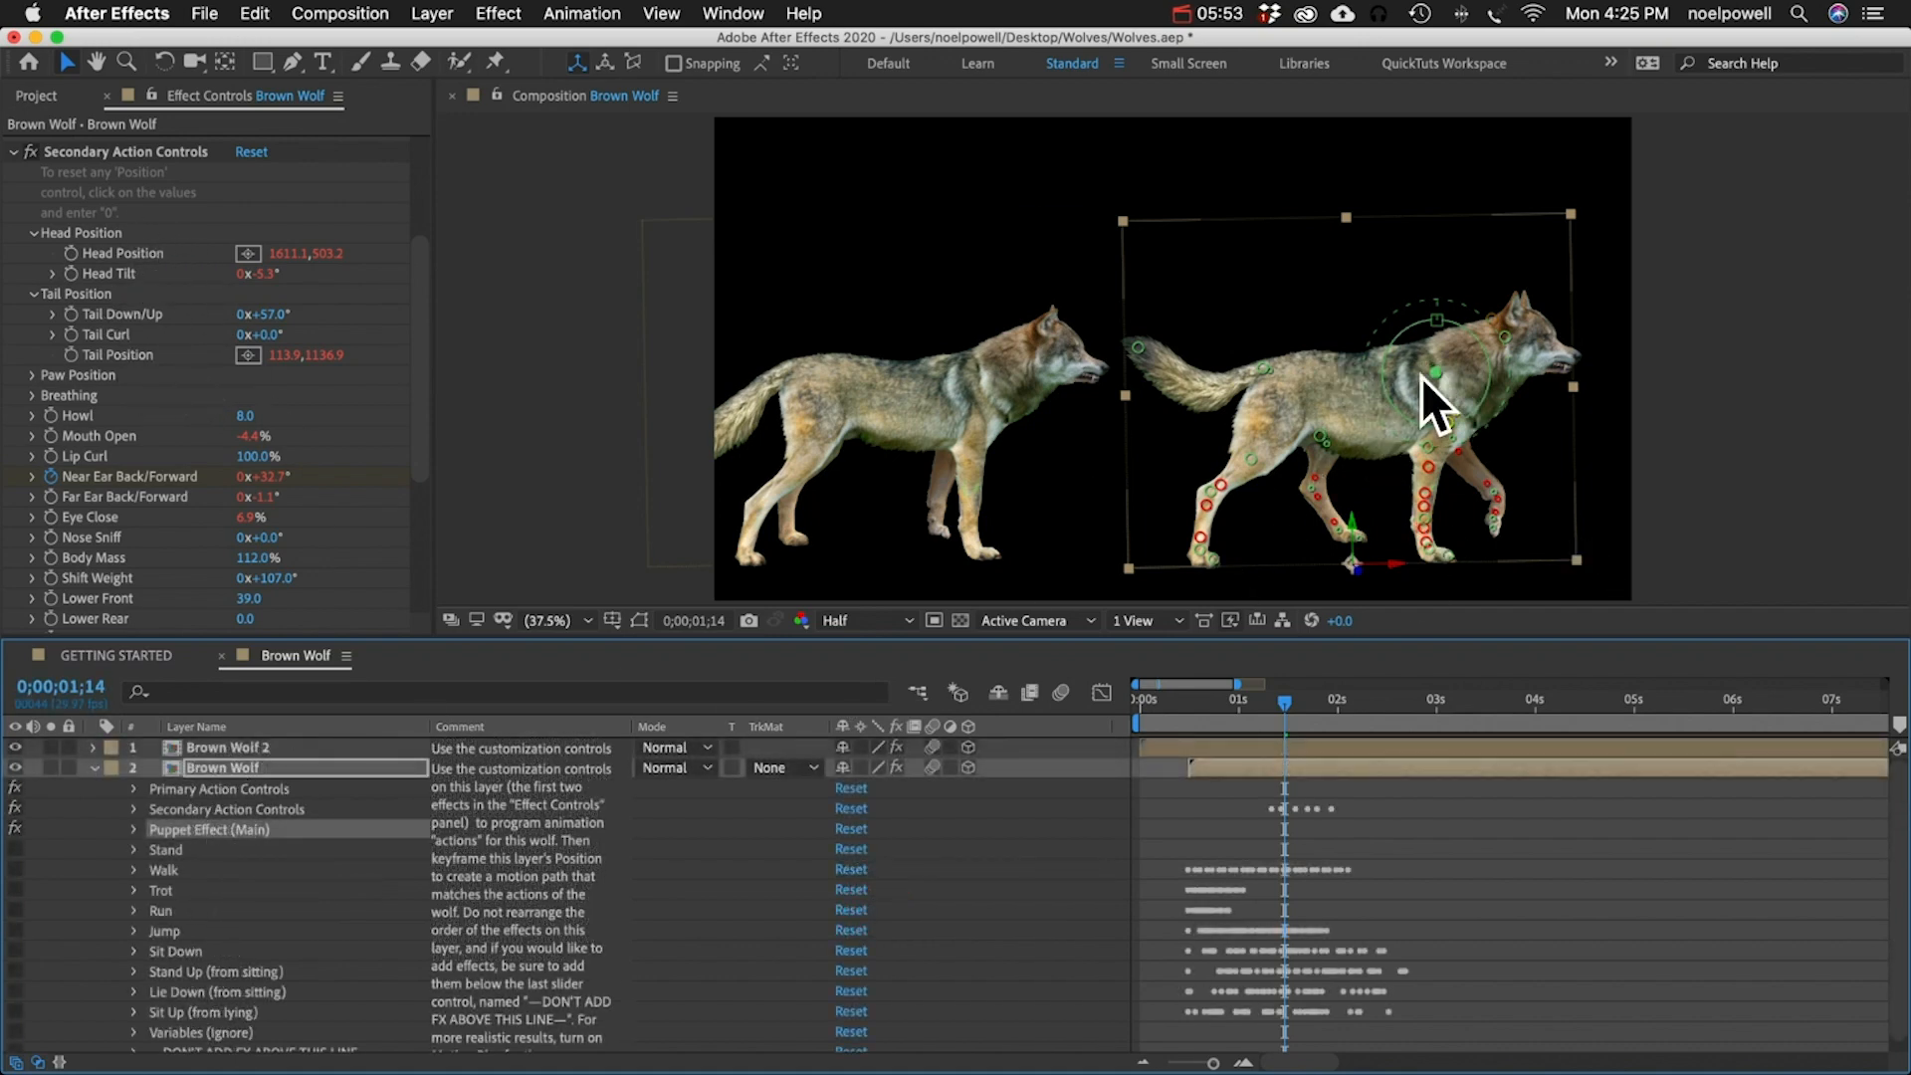
- Open the Brown Wolf (Precomp) composition and select the Brown Wolf Main.png layer
{"action": "double_click", "coordinate": [207, 767]}
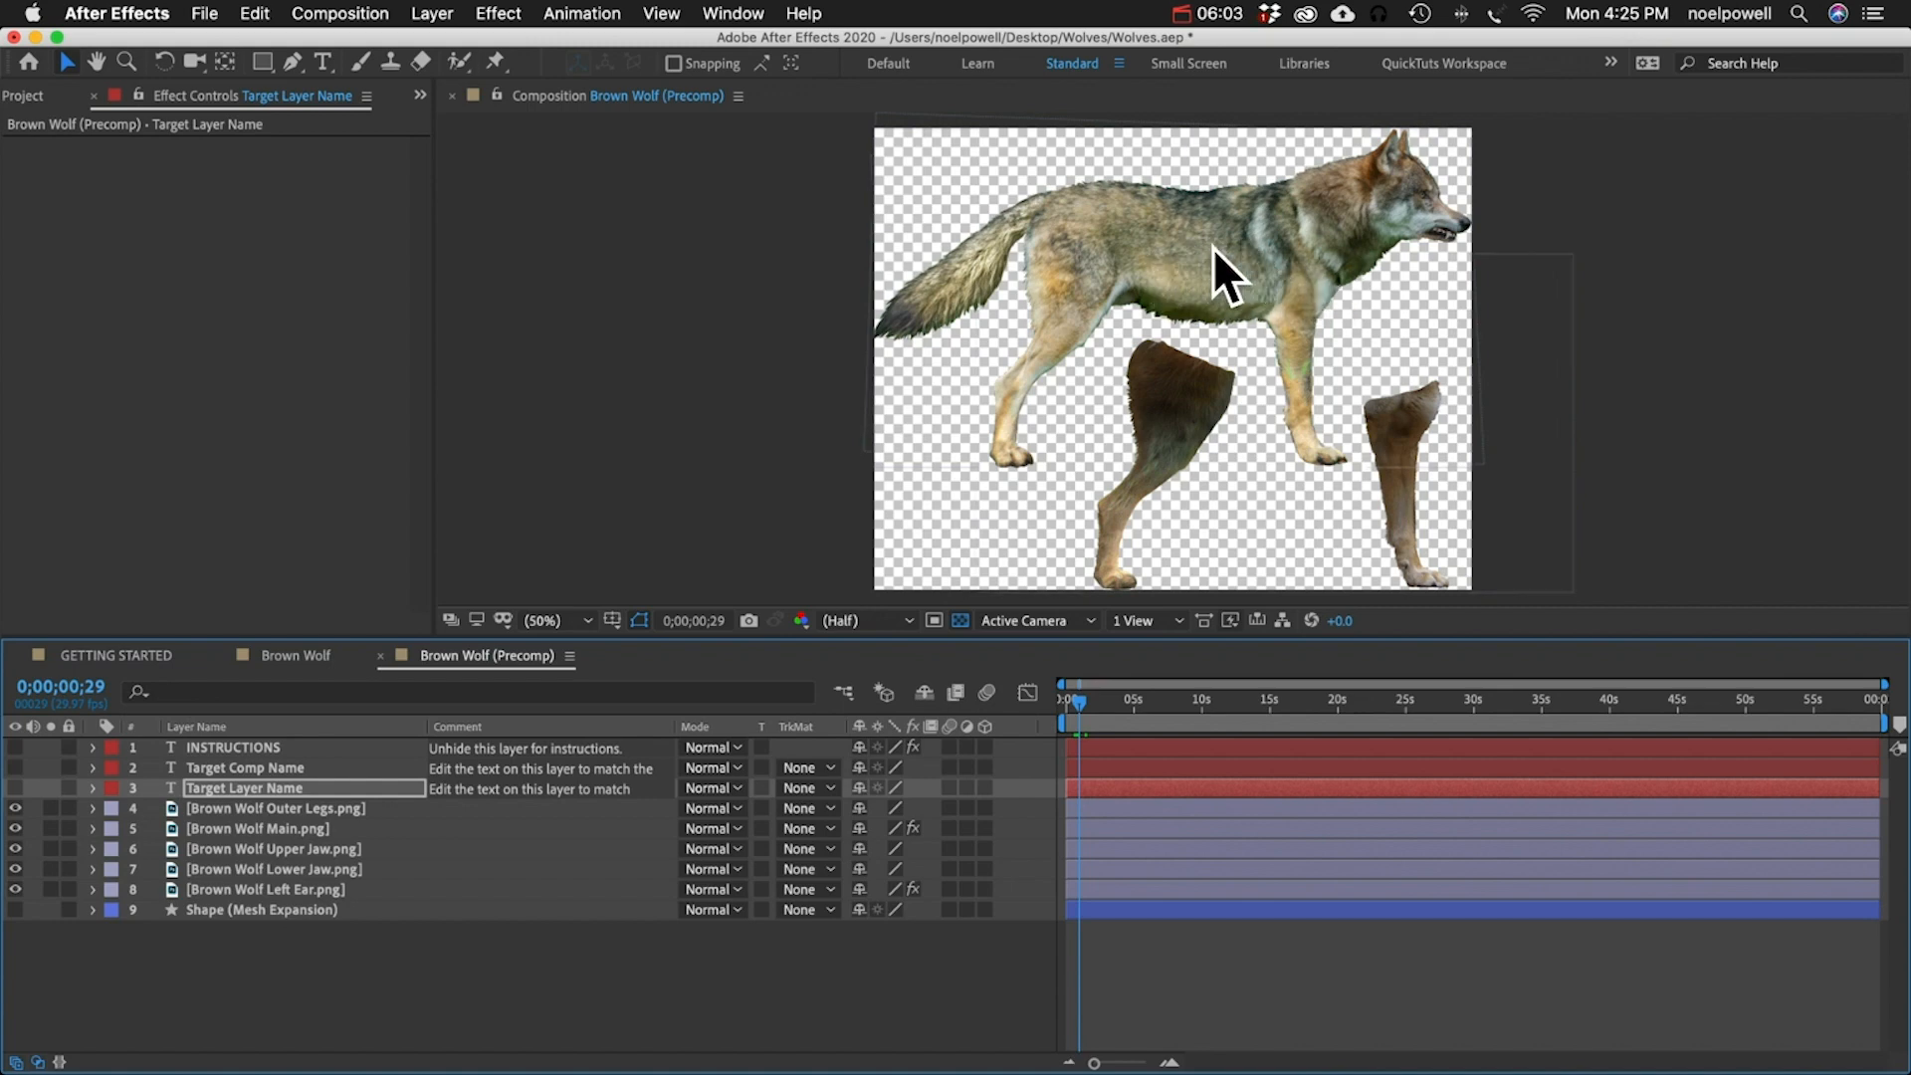
{"action": "left_click", "coordinate": [1304, 237]}
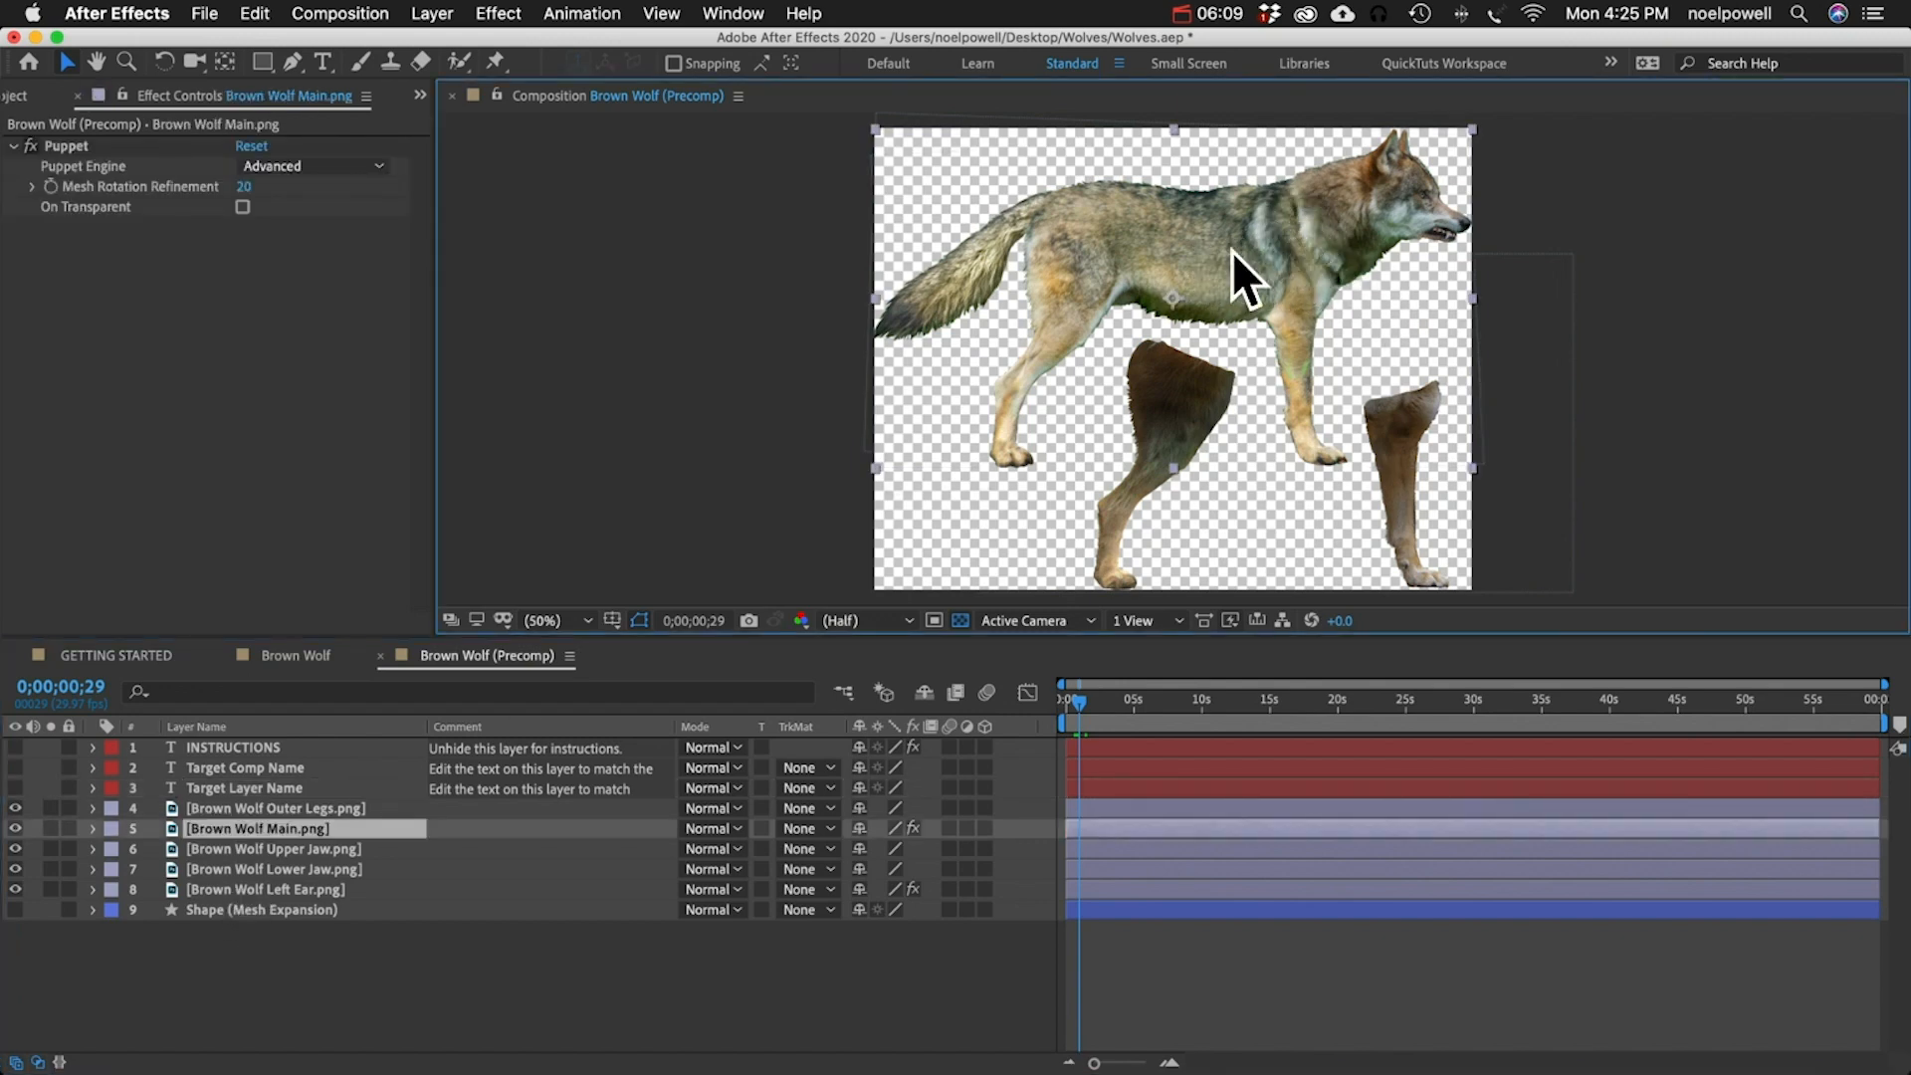
{"action": "left_click", "coordinate": [1314, 219]}
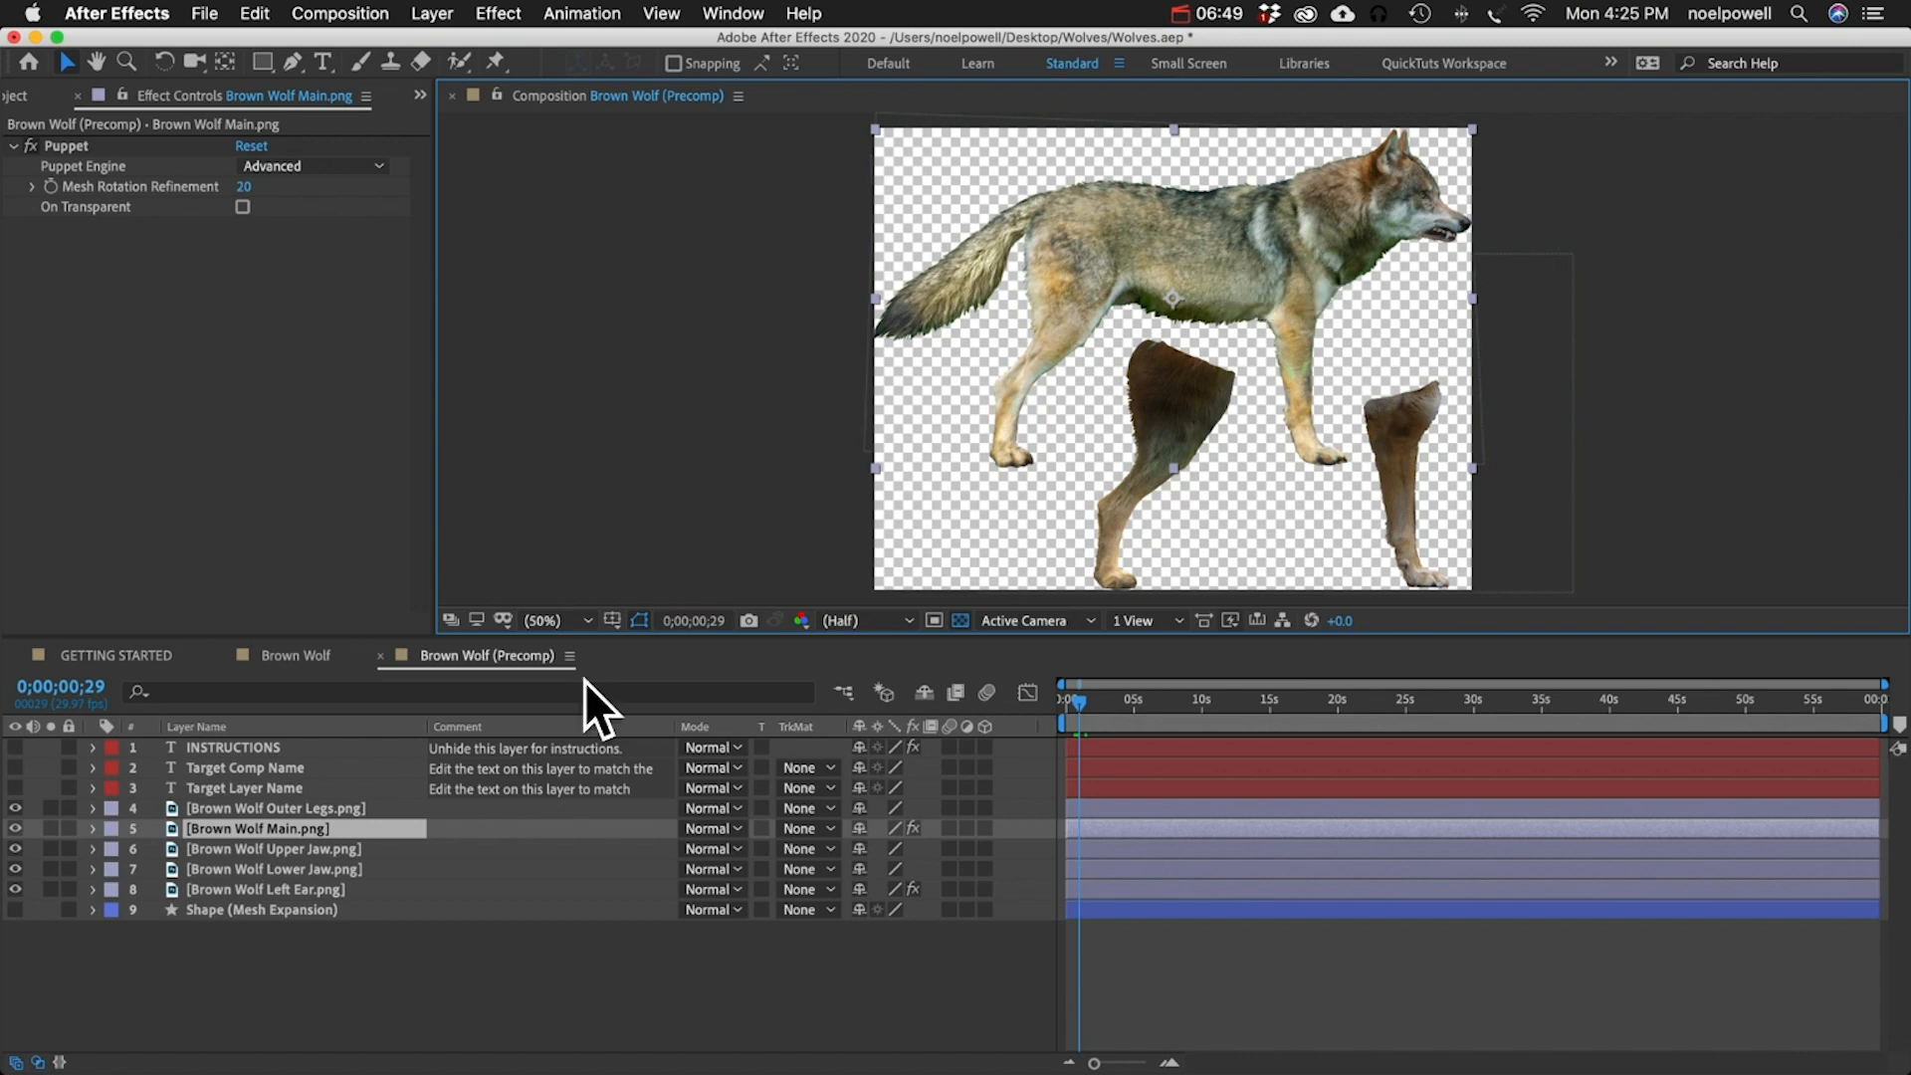
- Open the project's Extras folder and add Skeleton.png over the wolf in the Brown Wolf (Precomp) composition
{"action": "left_click", "coordinate": [15, 96]}
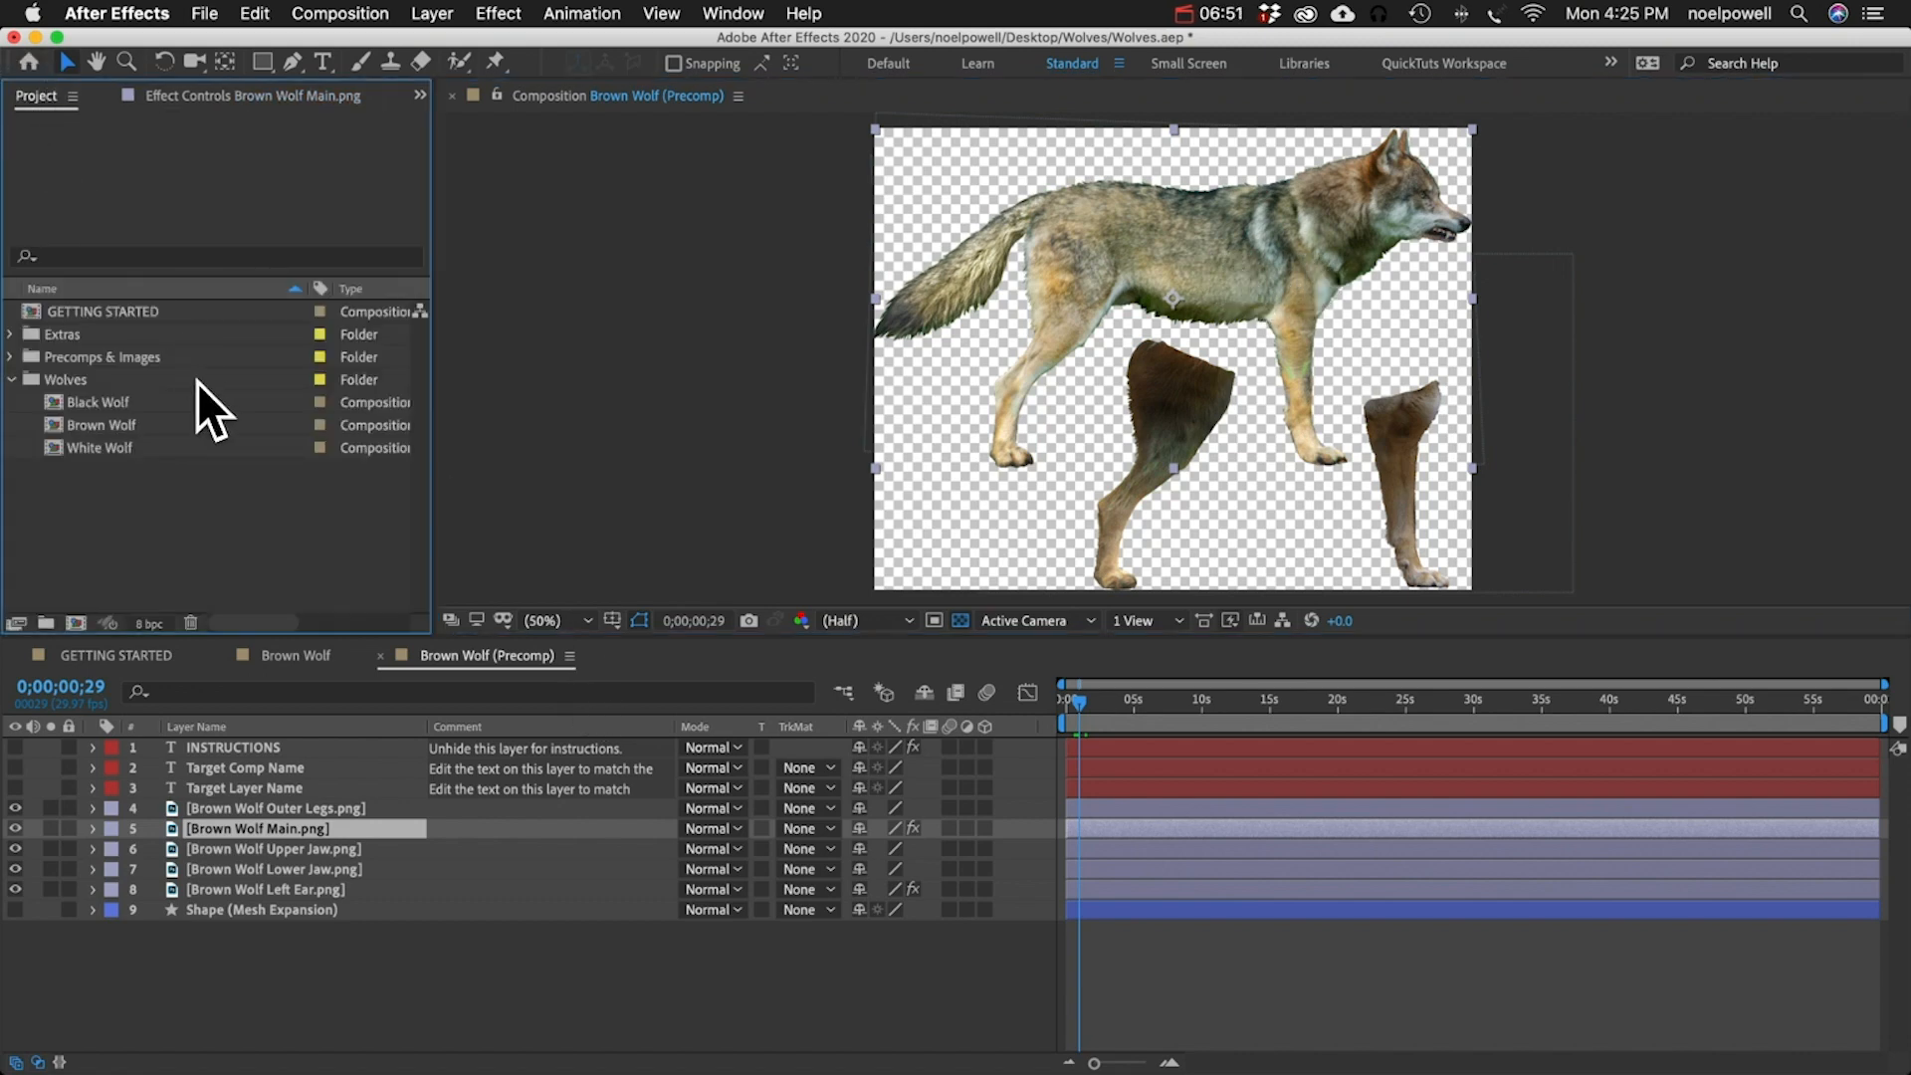
{"action": "left_click", "coordinate": [10, 335]}
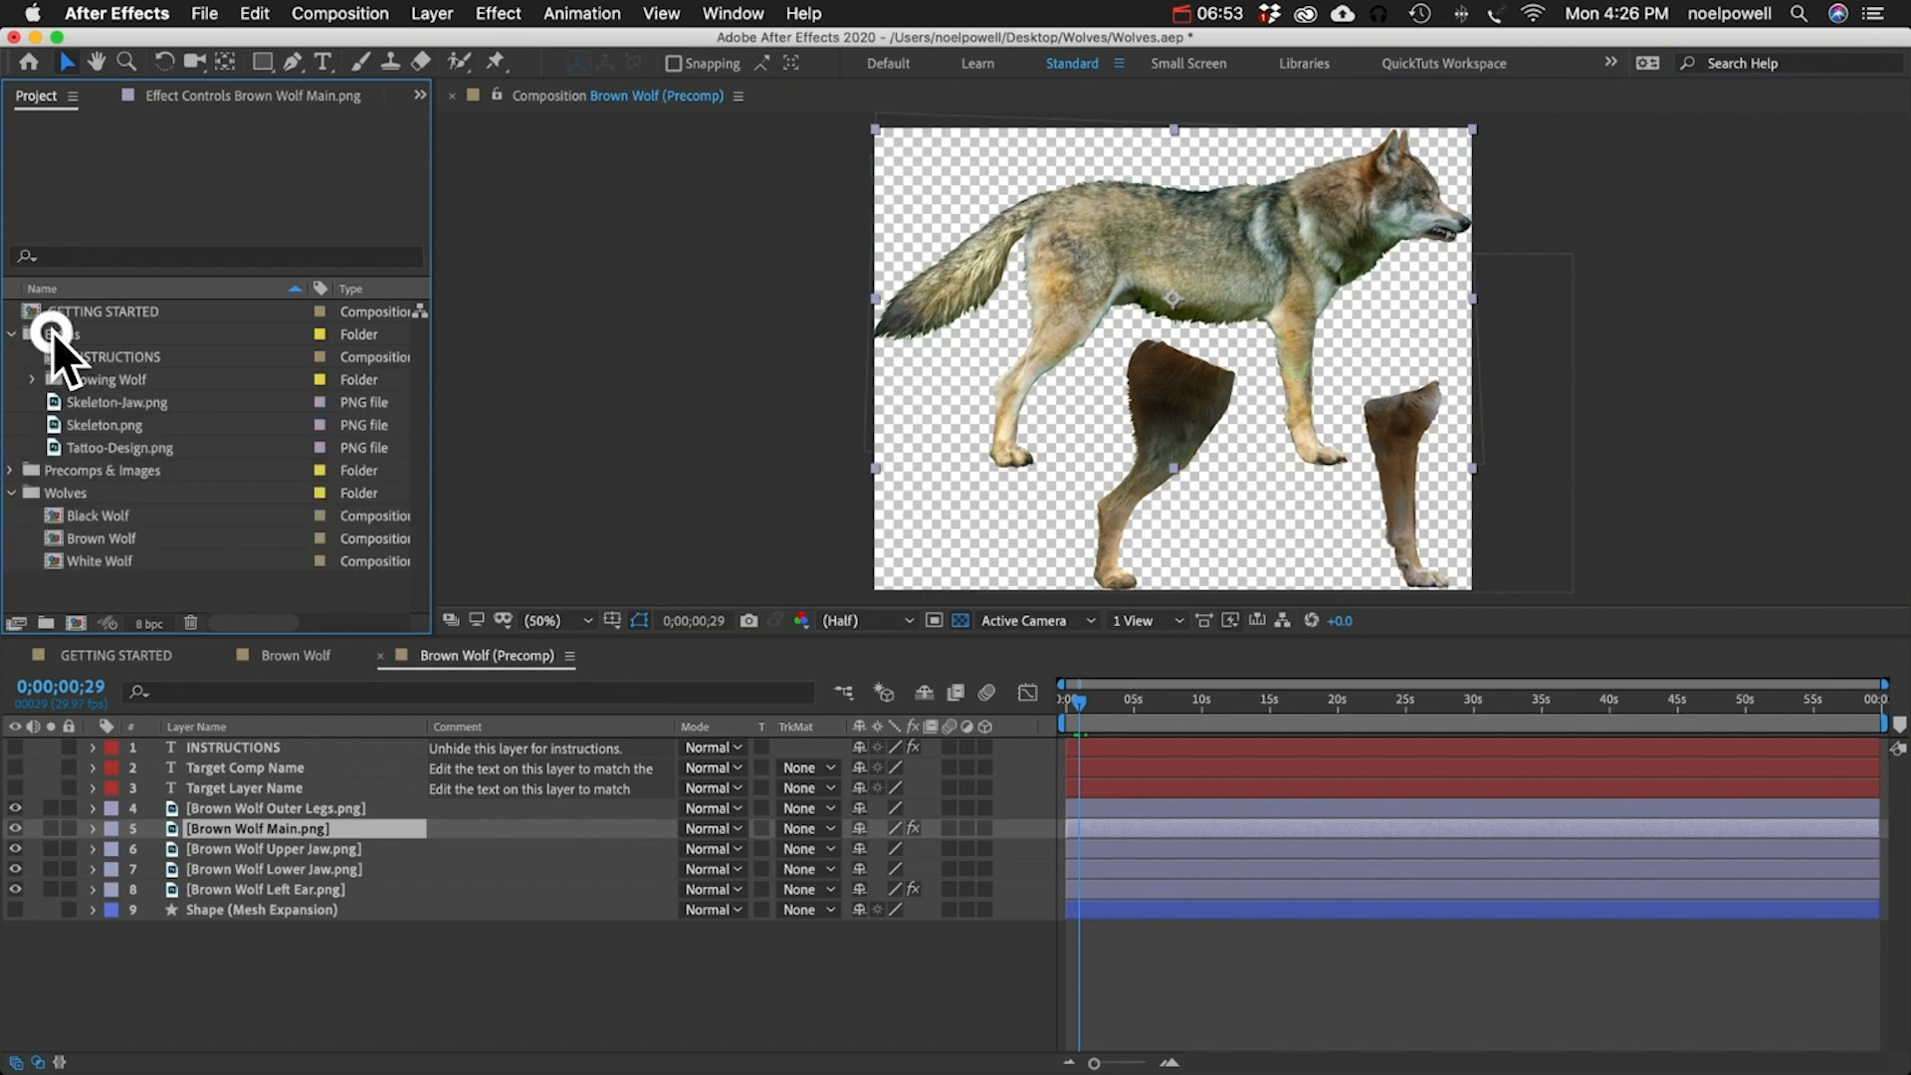
{"action": "left_click", "coordinate": [51, 335]}
{"action": "left_click", "coordinate": [116, 403]}
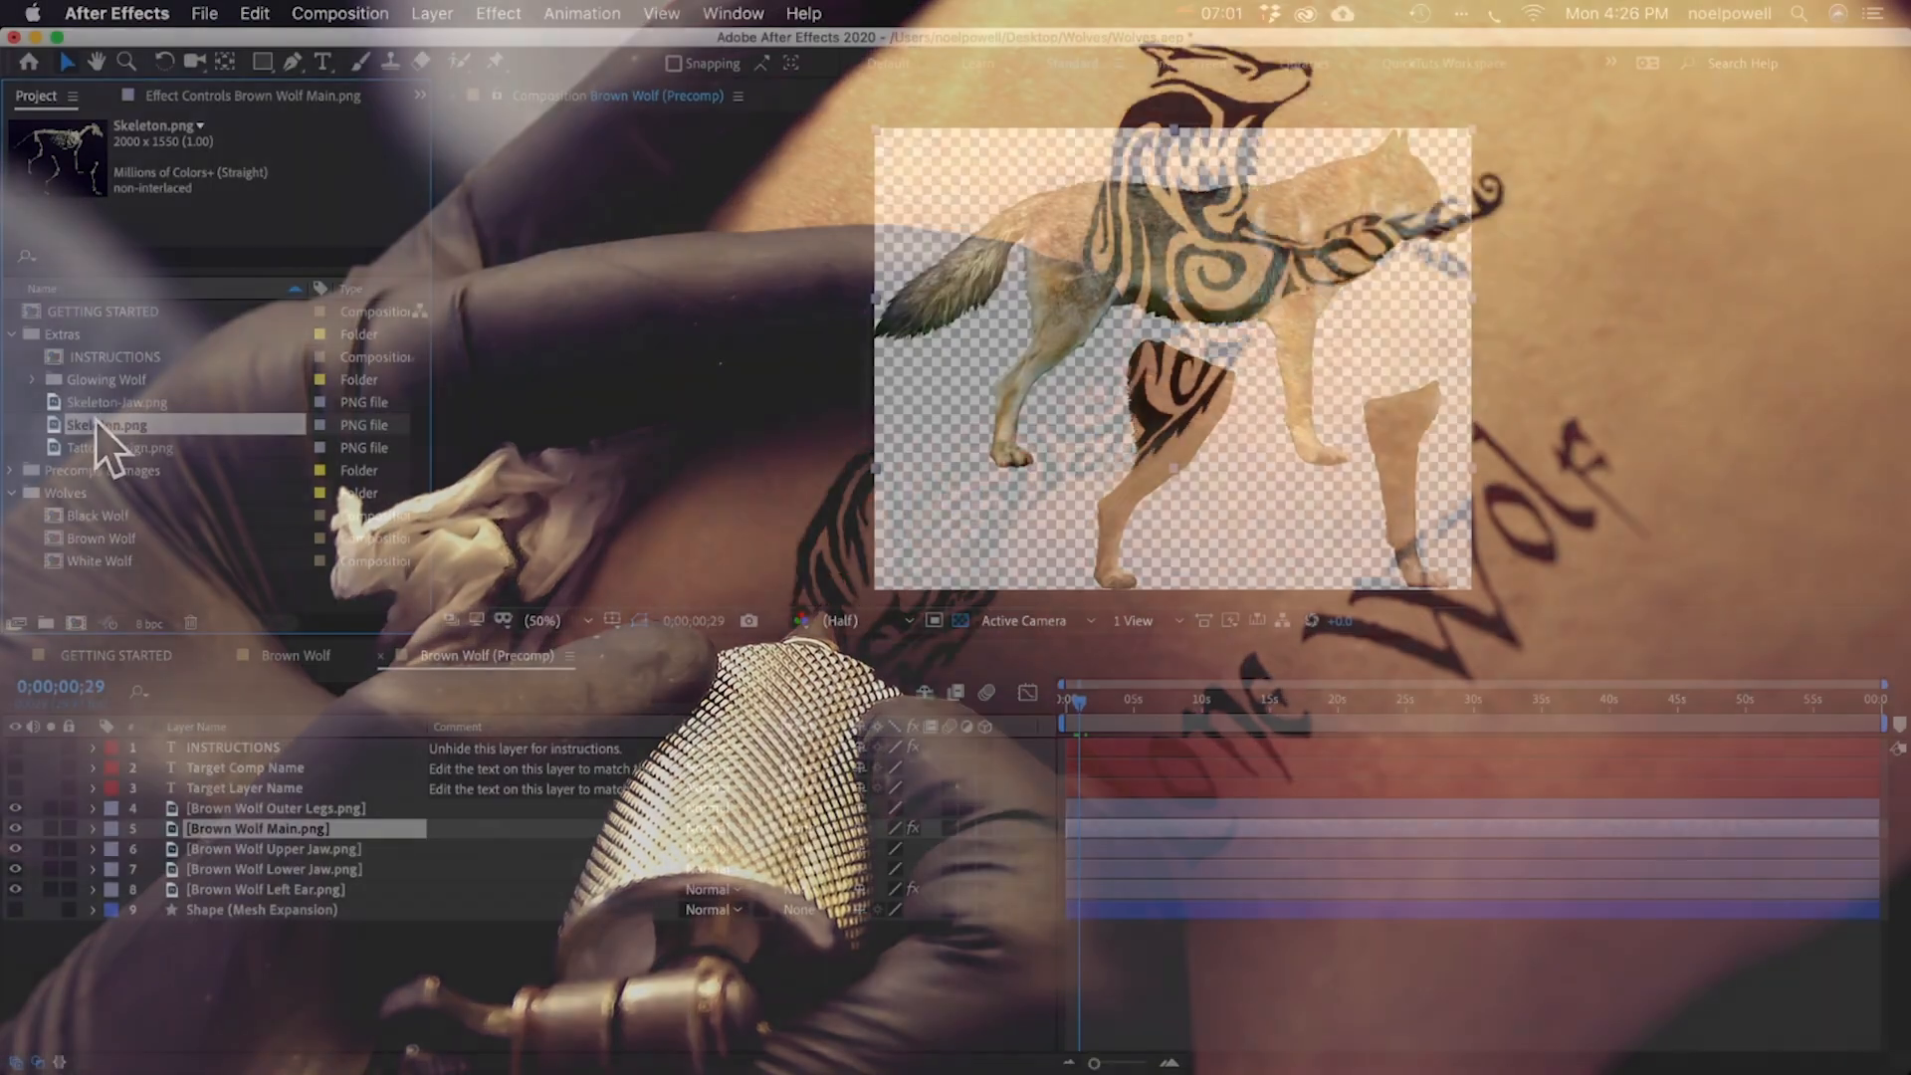
{"action": "left_click_drag", "start_coordinate": [99, 425], "coordinate": [1195, 307]}
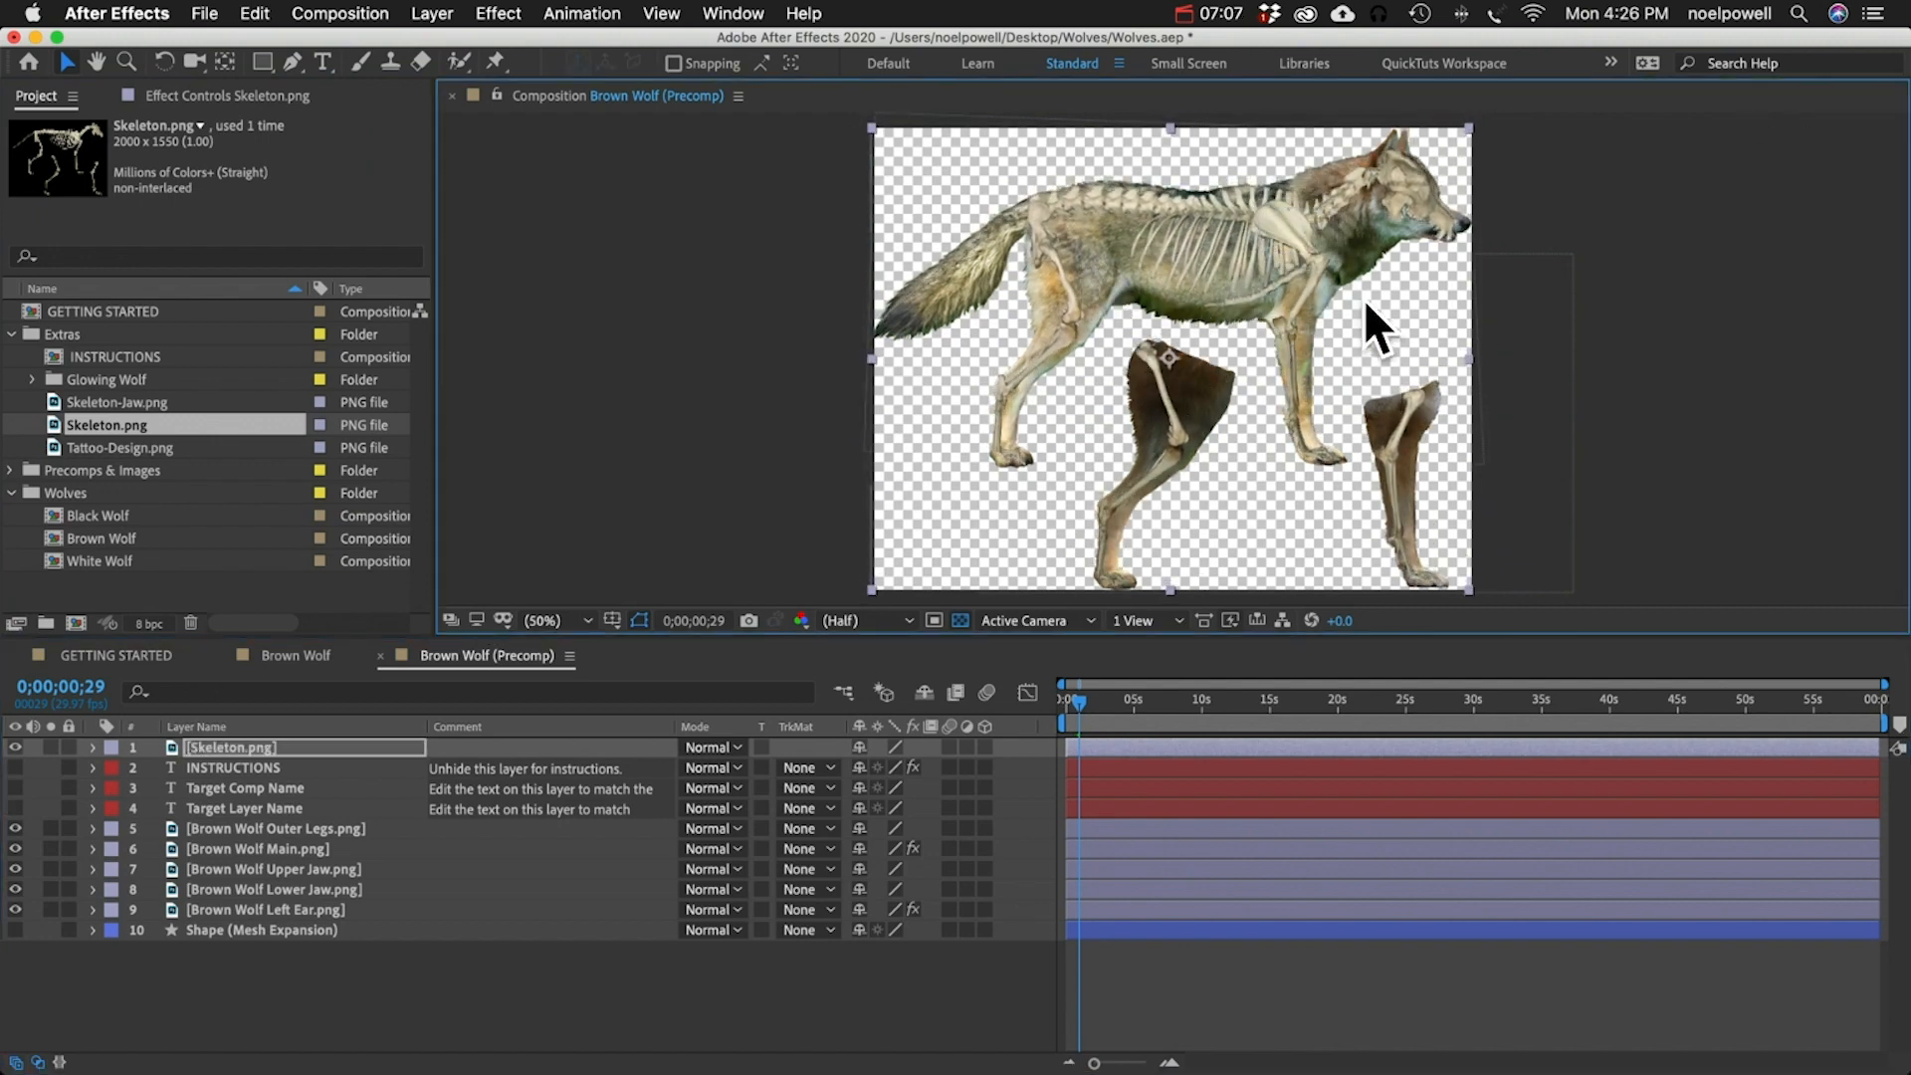
- Inspect the Tattoo-Design.png image and the Glowing Wolf folder among the project's Extras
{"action": "left_click", "coordinate": [127, 447]}
{"action": "left_click", "coordinate": [124, 448]}
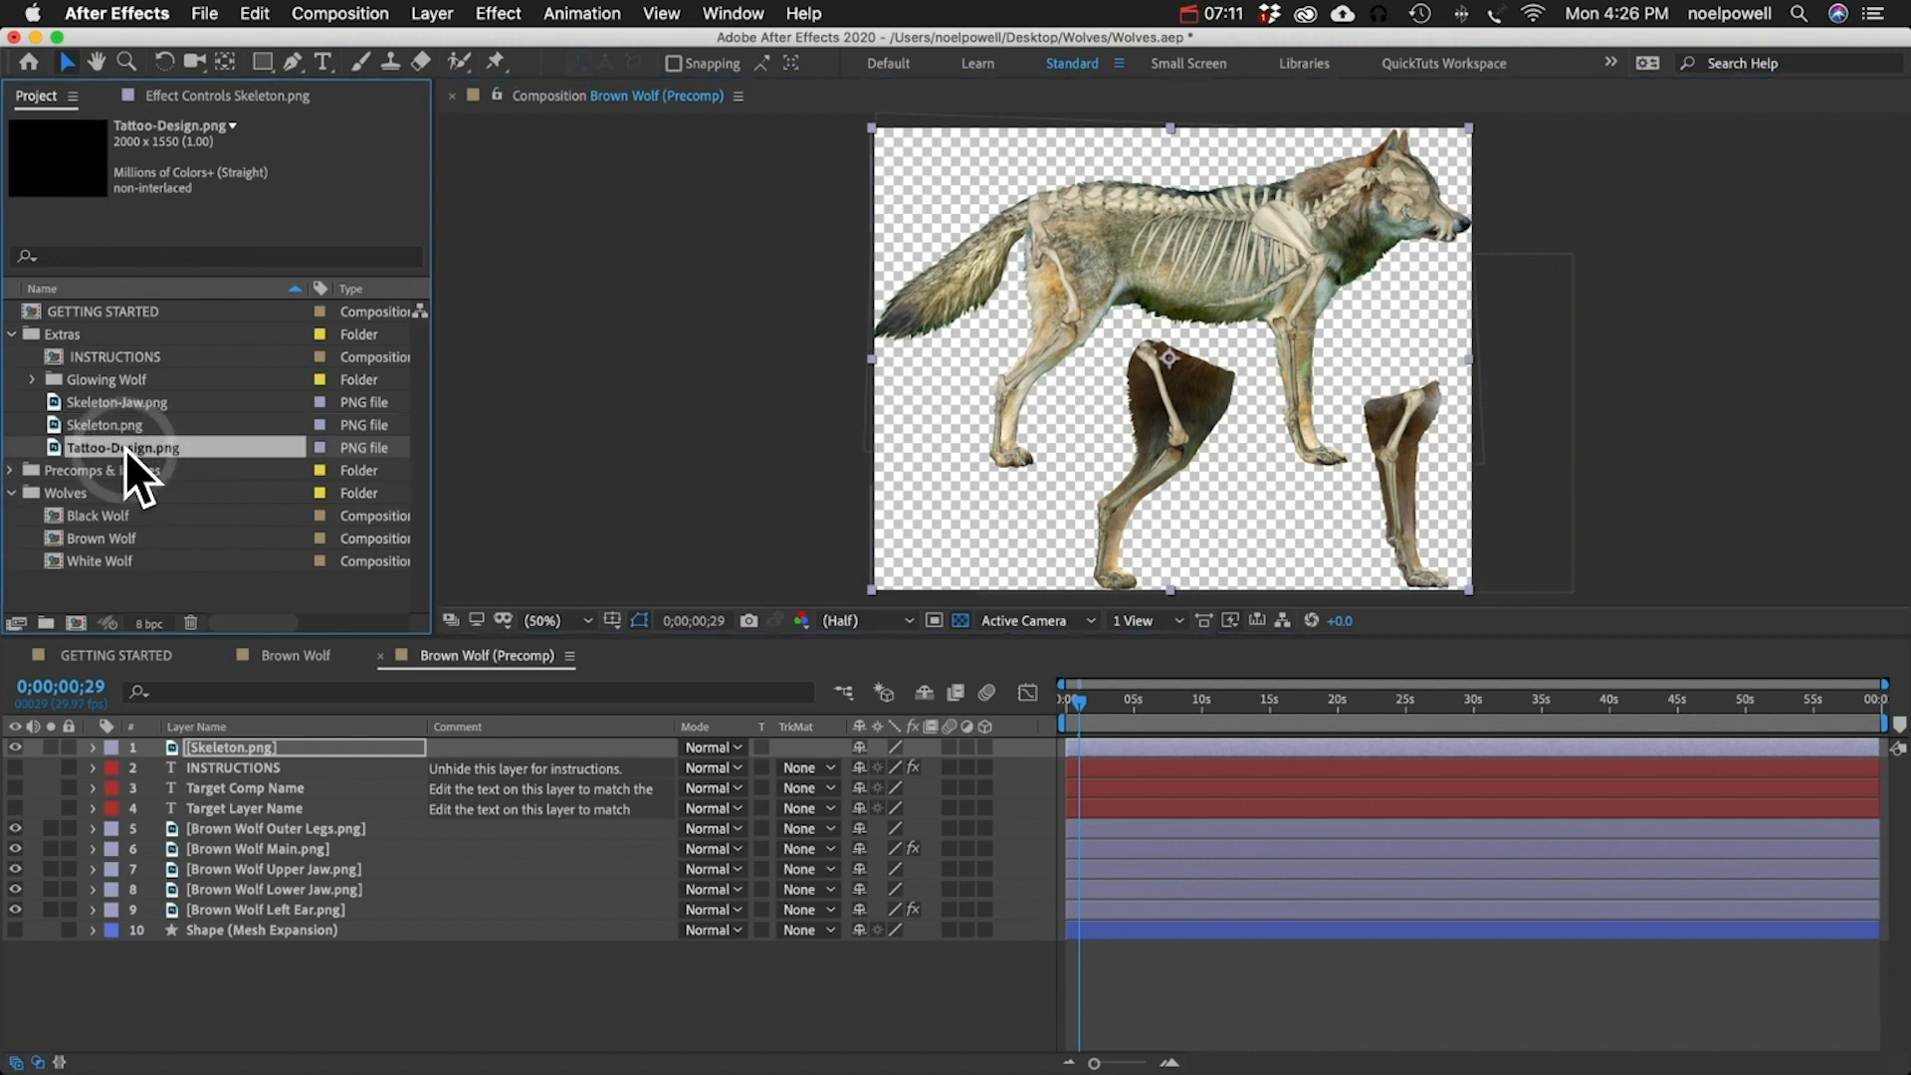
{"action": "left_click", "coordinate": [118, 380]}
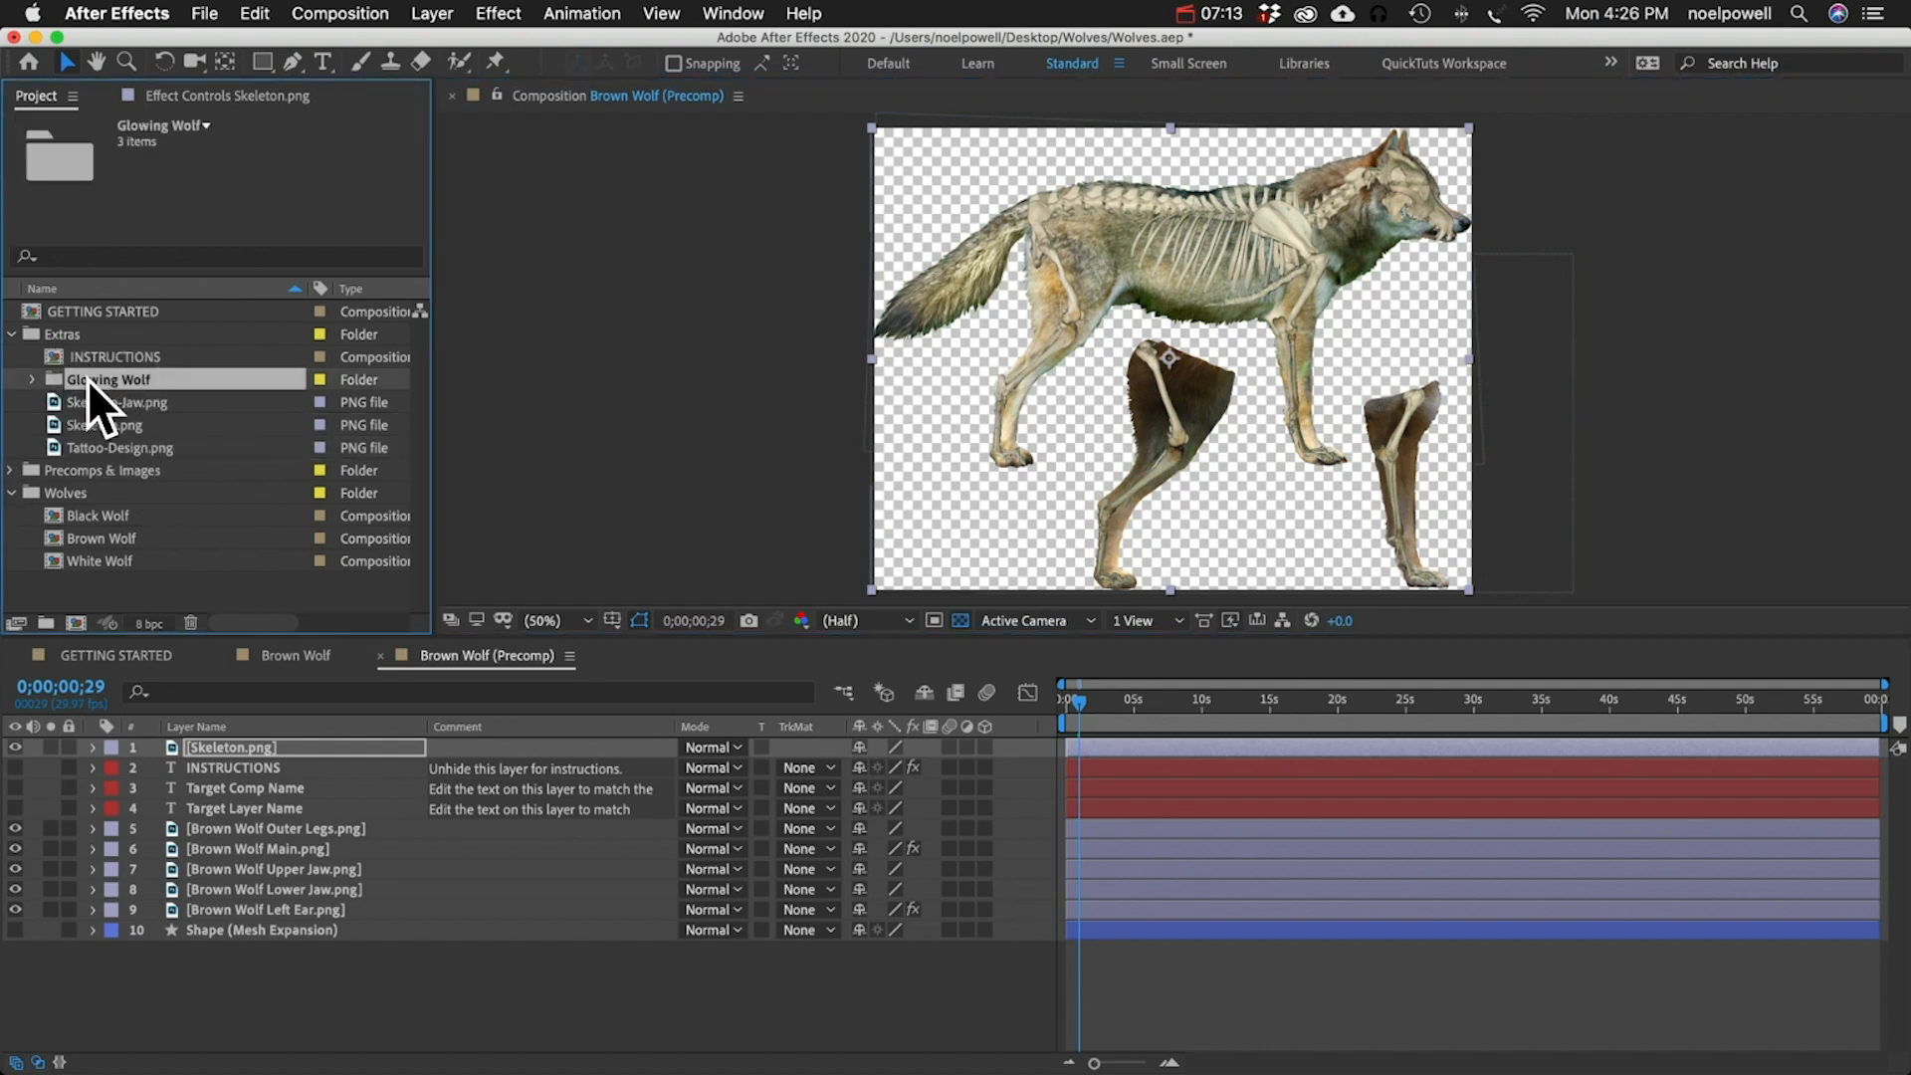
- Look through the contents of the Glowing Wolf folder in the project's Extras
{"action": "left_click", "coordinate": [30, 379]}
{"action": "left_click", "coordinate": [30, 379]}
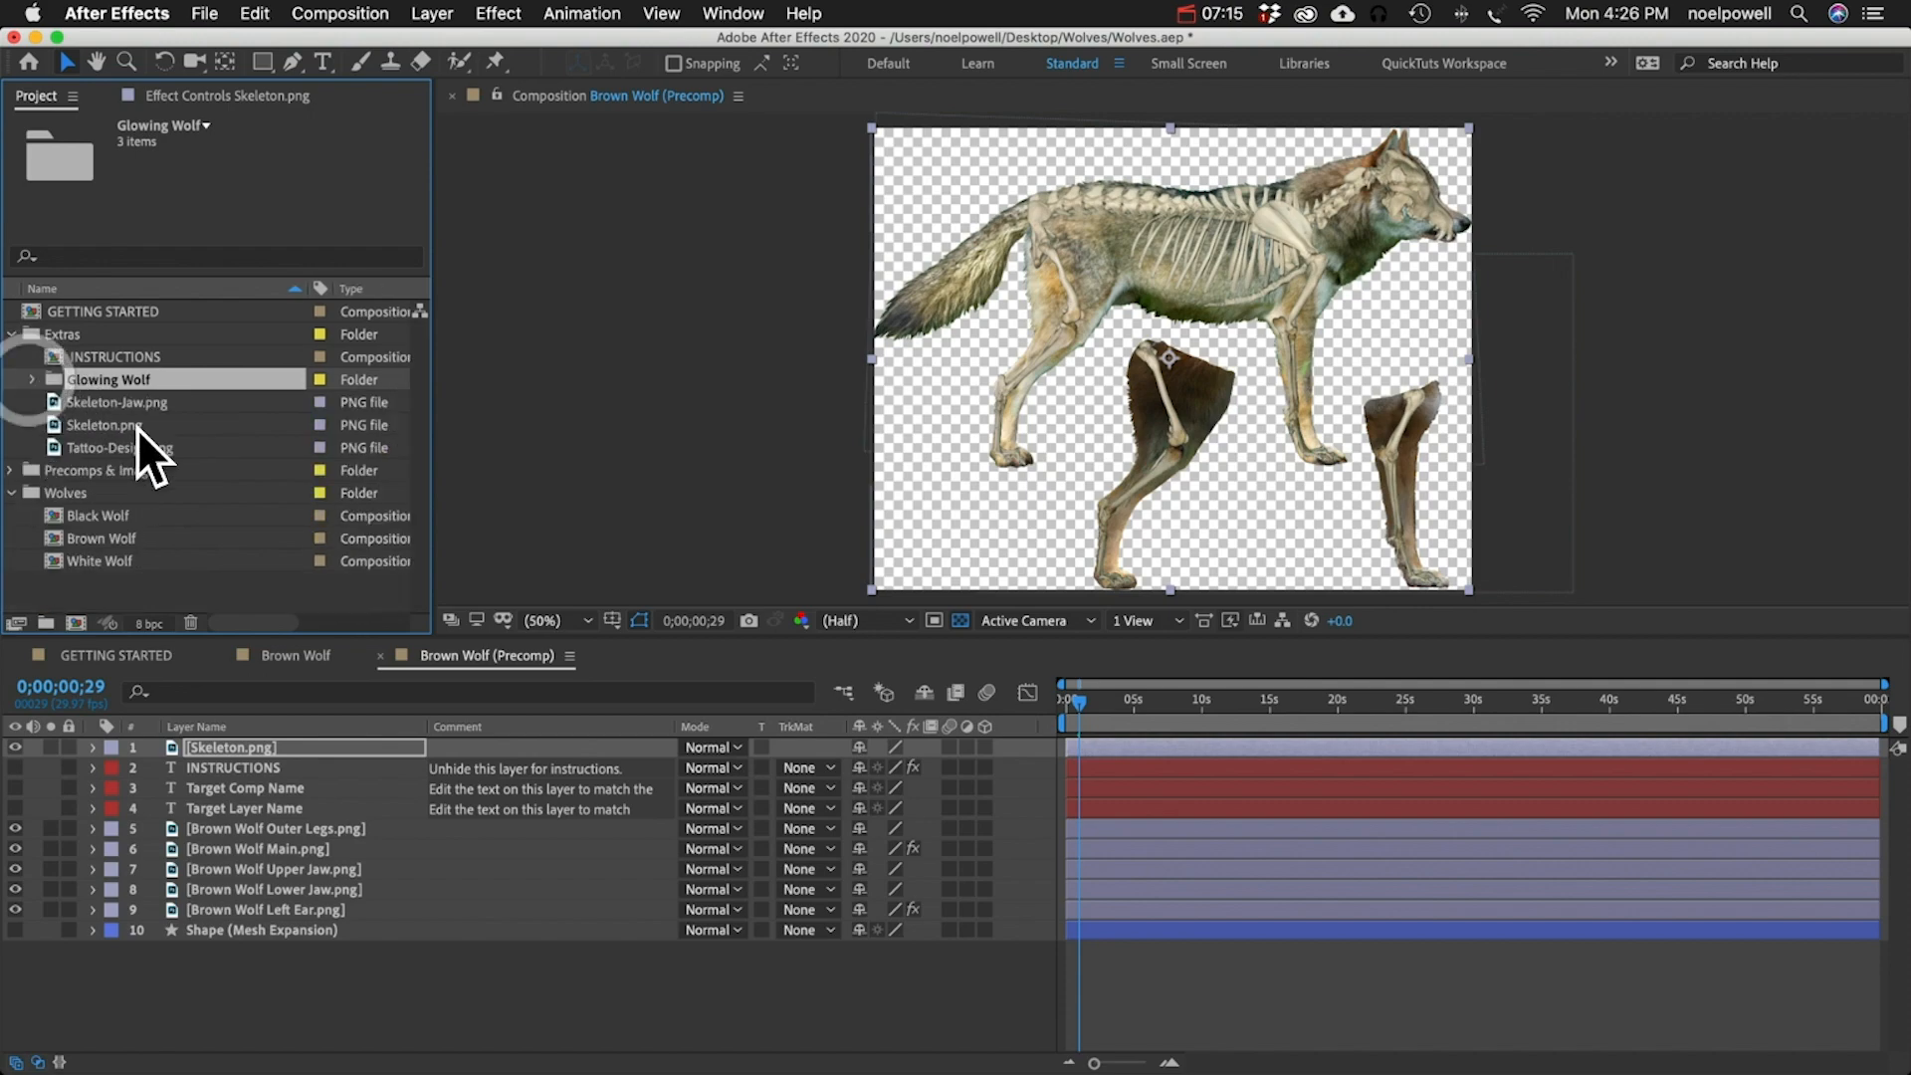
{"action": "left_click", "coordinate": [30, 379]}
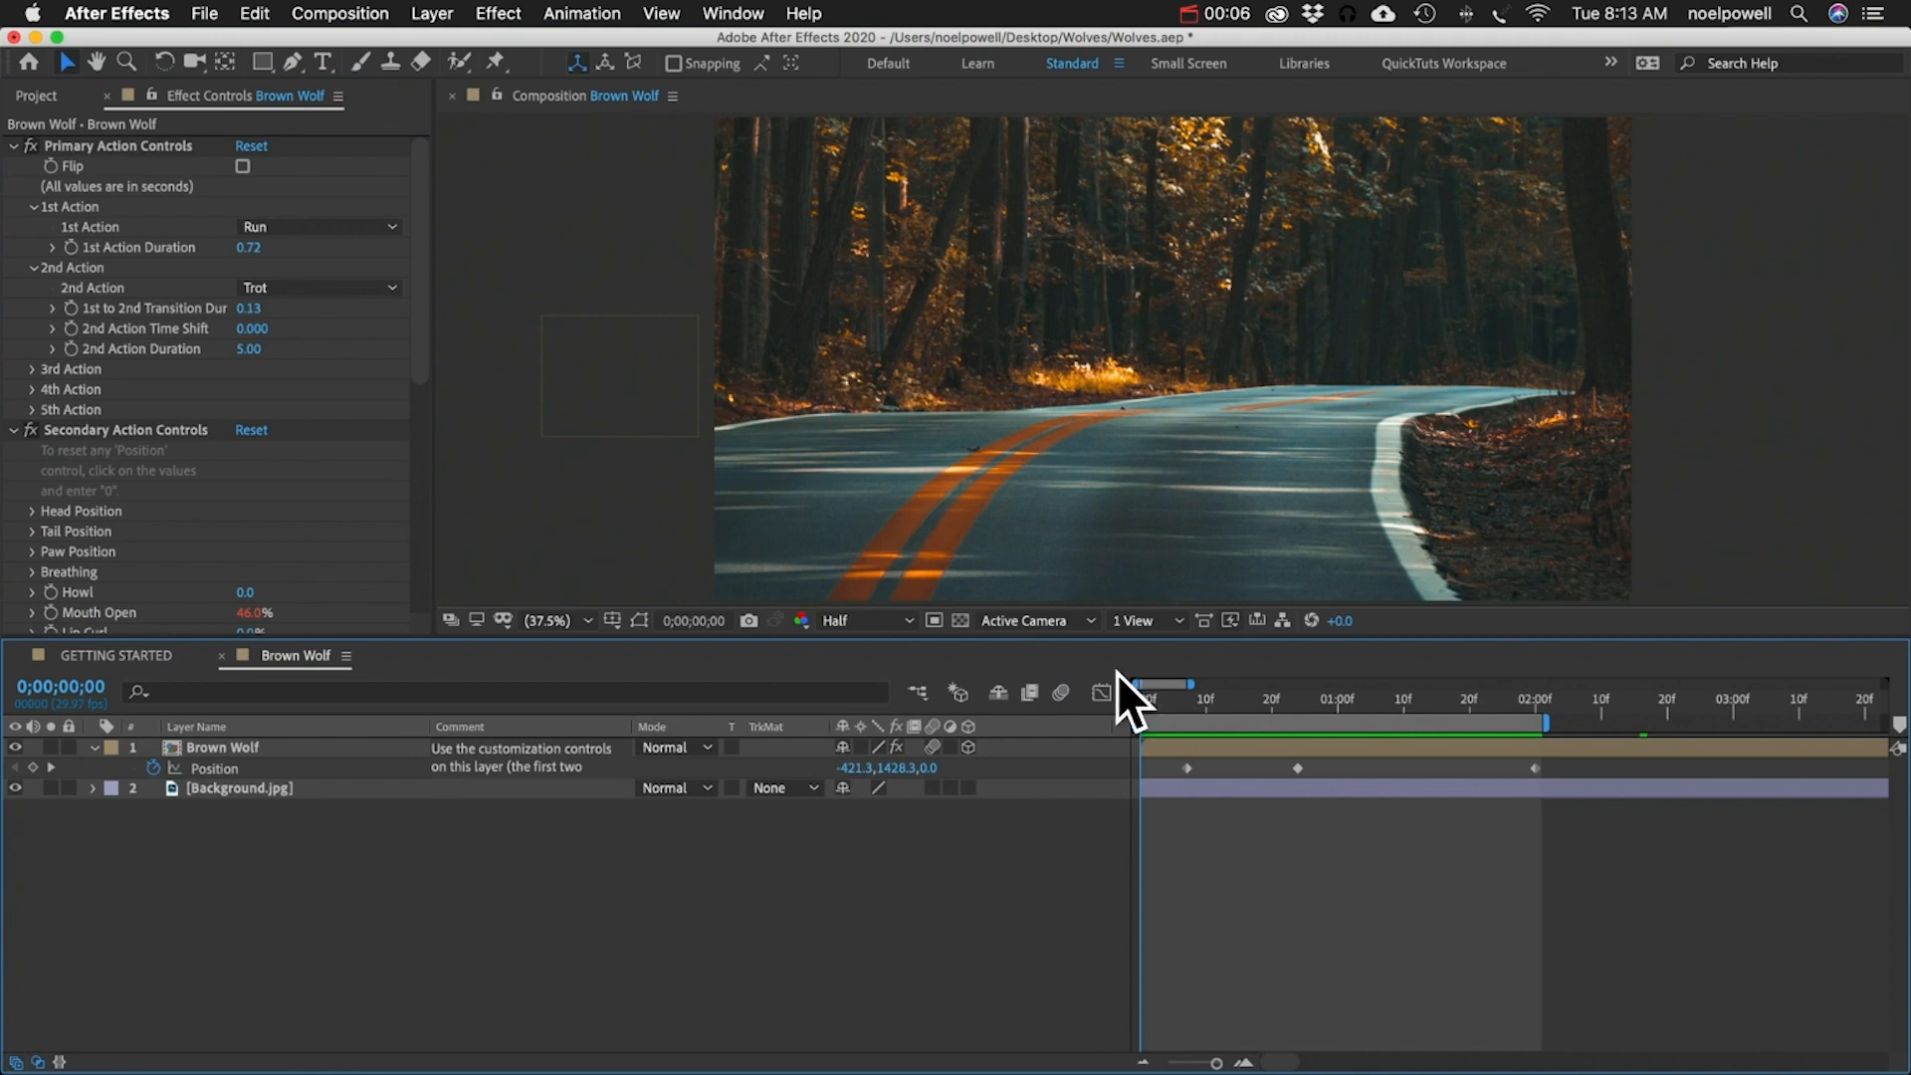
- Preview the Brown Wolf composition from the start to check the run-to-trot movement across the road
{"action": "key", "text": "space"}
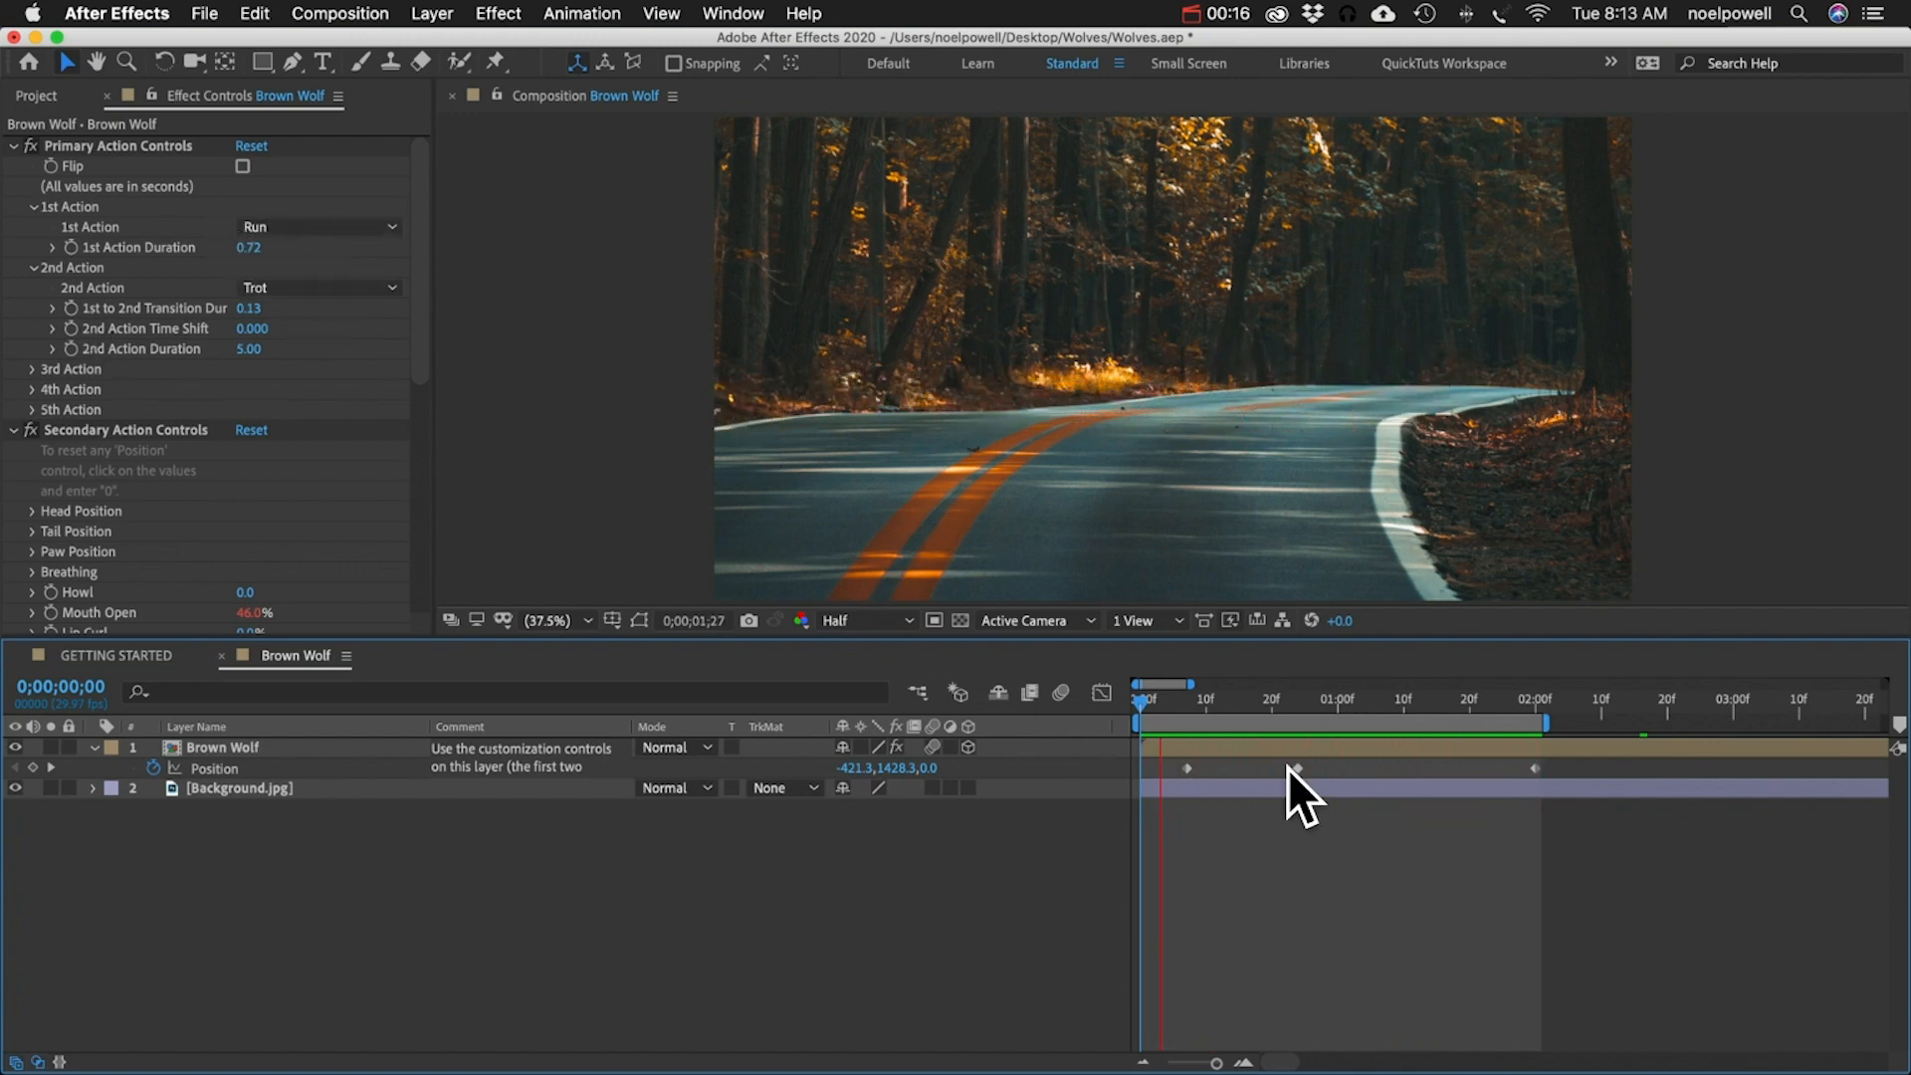
{"action": "left_click_drag", "start_coordinate": [1191, 703], "coordinate": [1073, 702]}
{"action": "key", "text": "space"}
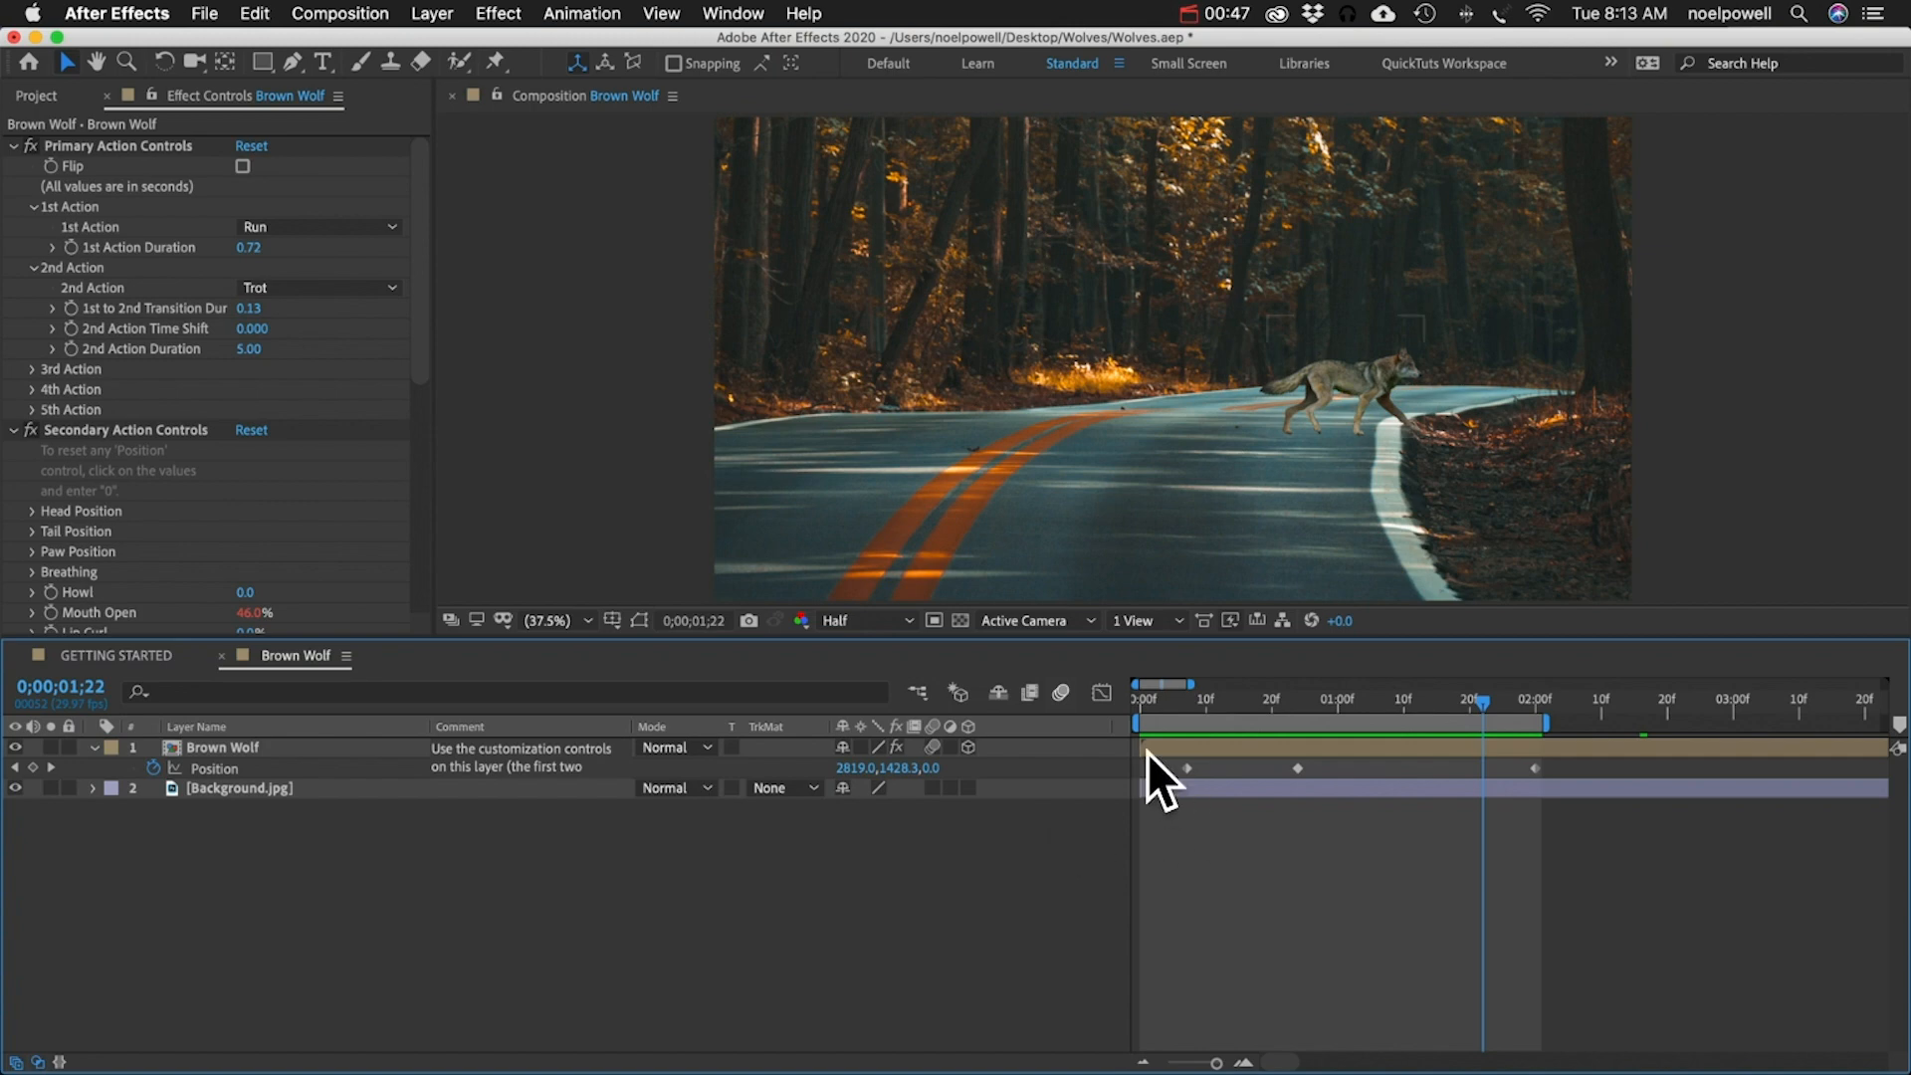
- Examine the speed graph of the Brown Wolf layer's Position keyframes, focusing on the middle keyframe
{"action": "left_click", "coordinate": [219, 766]}
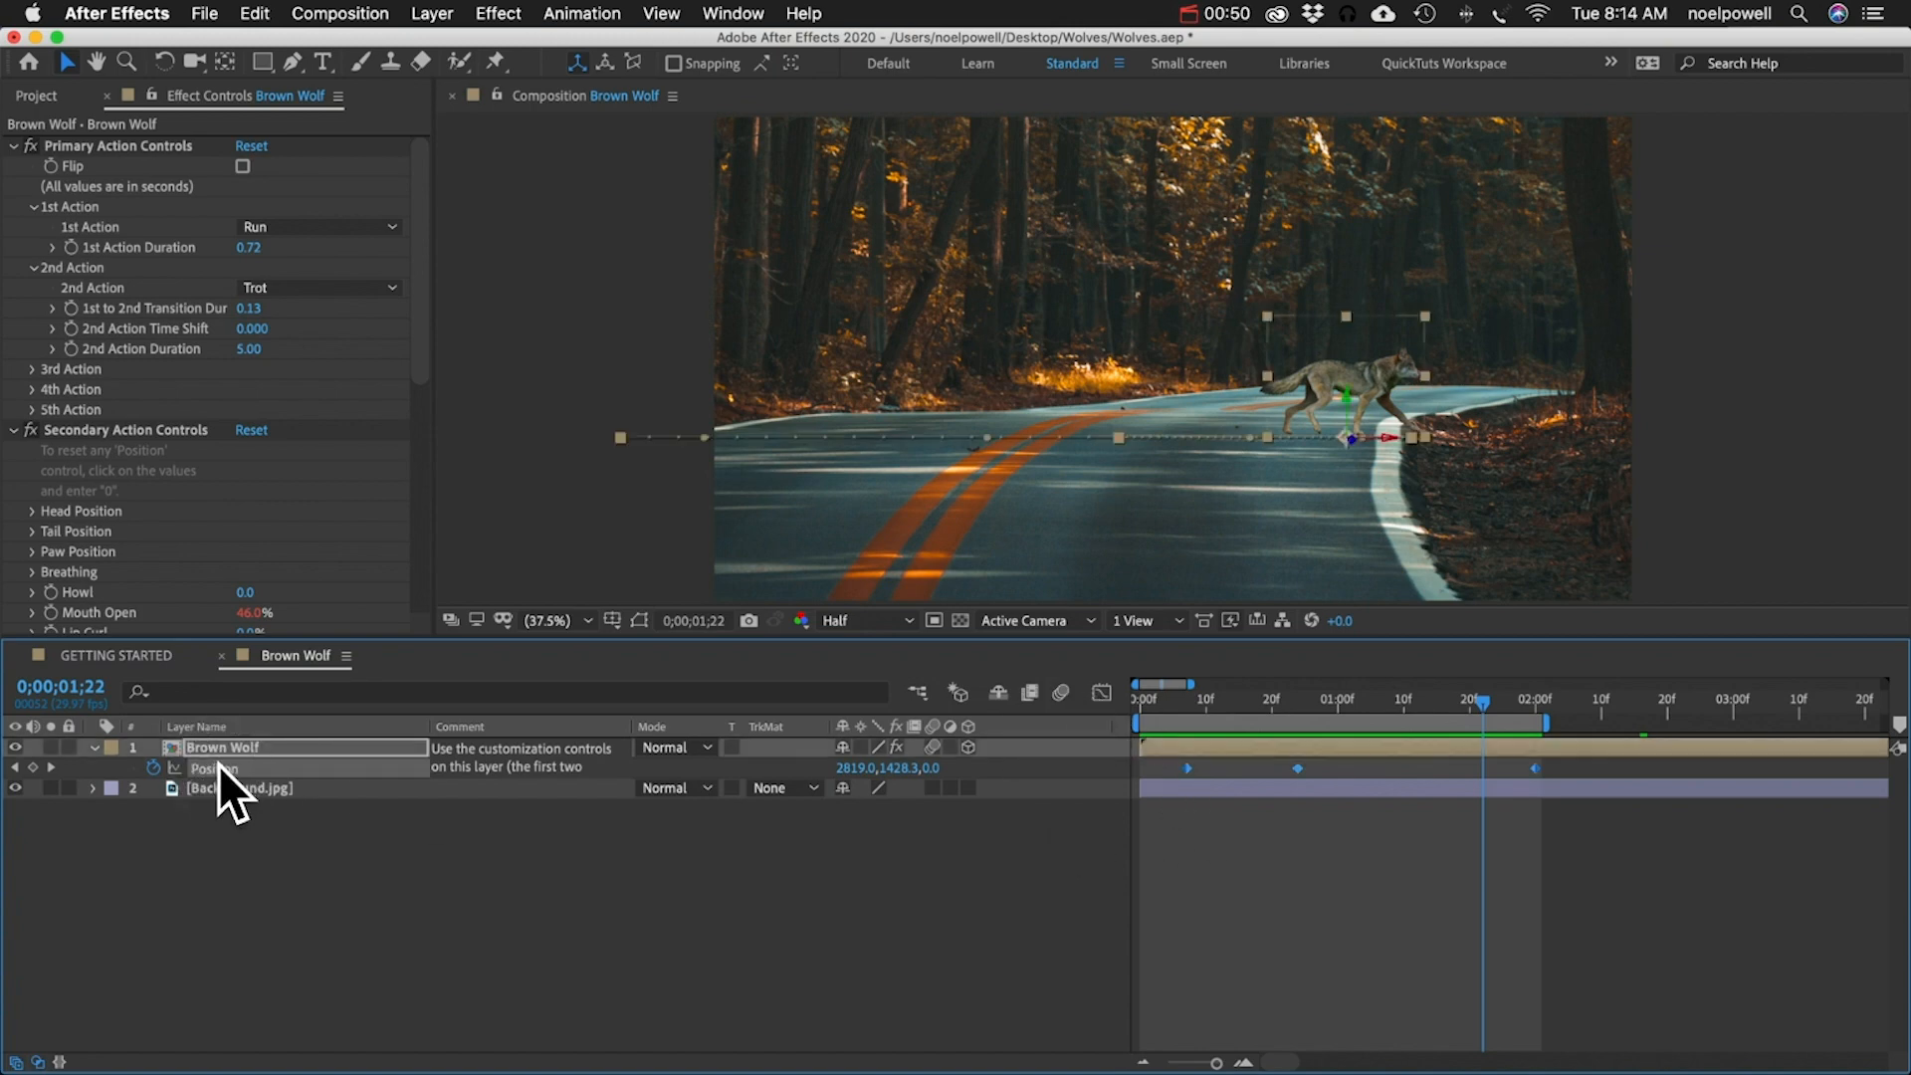
{"action": "left_click", "coordinate": [1100, 691]}
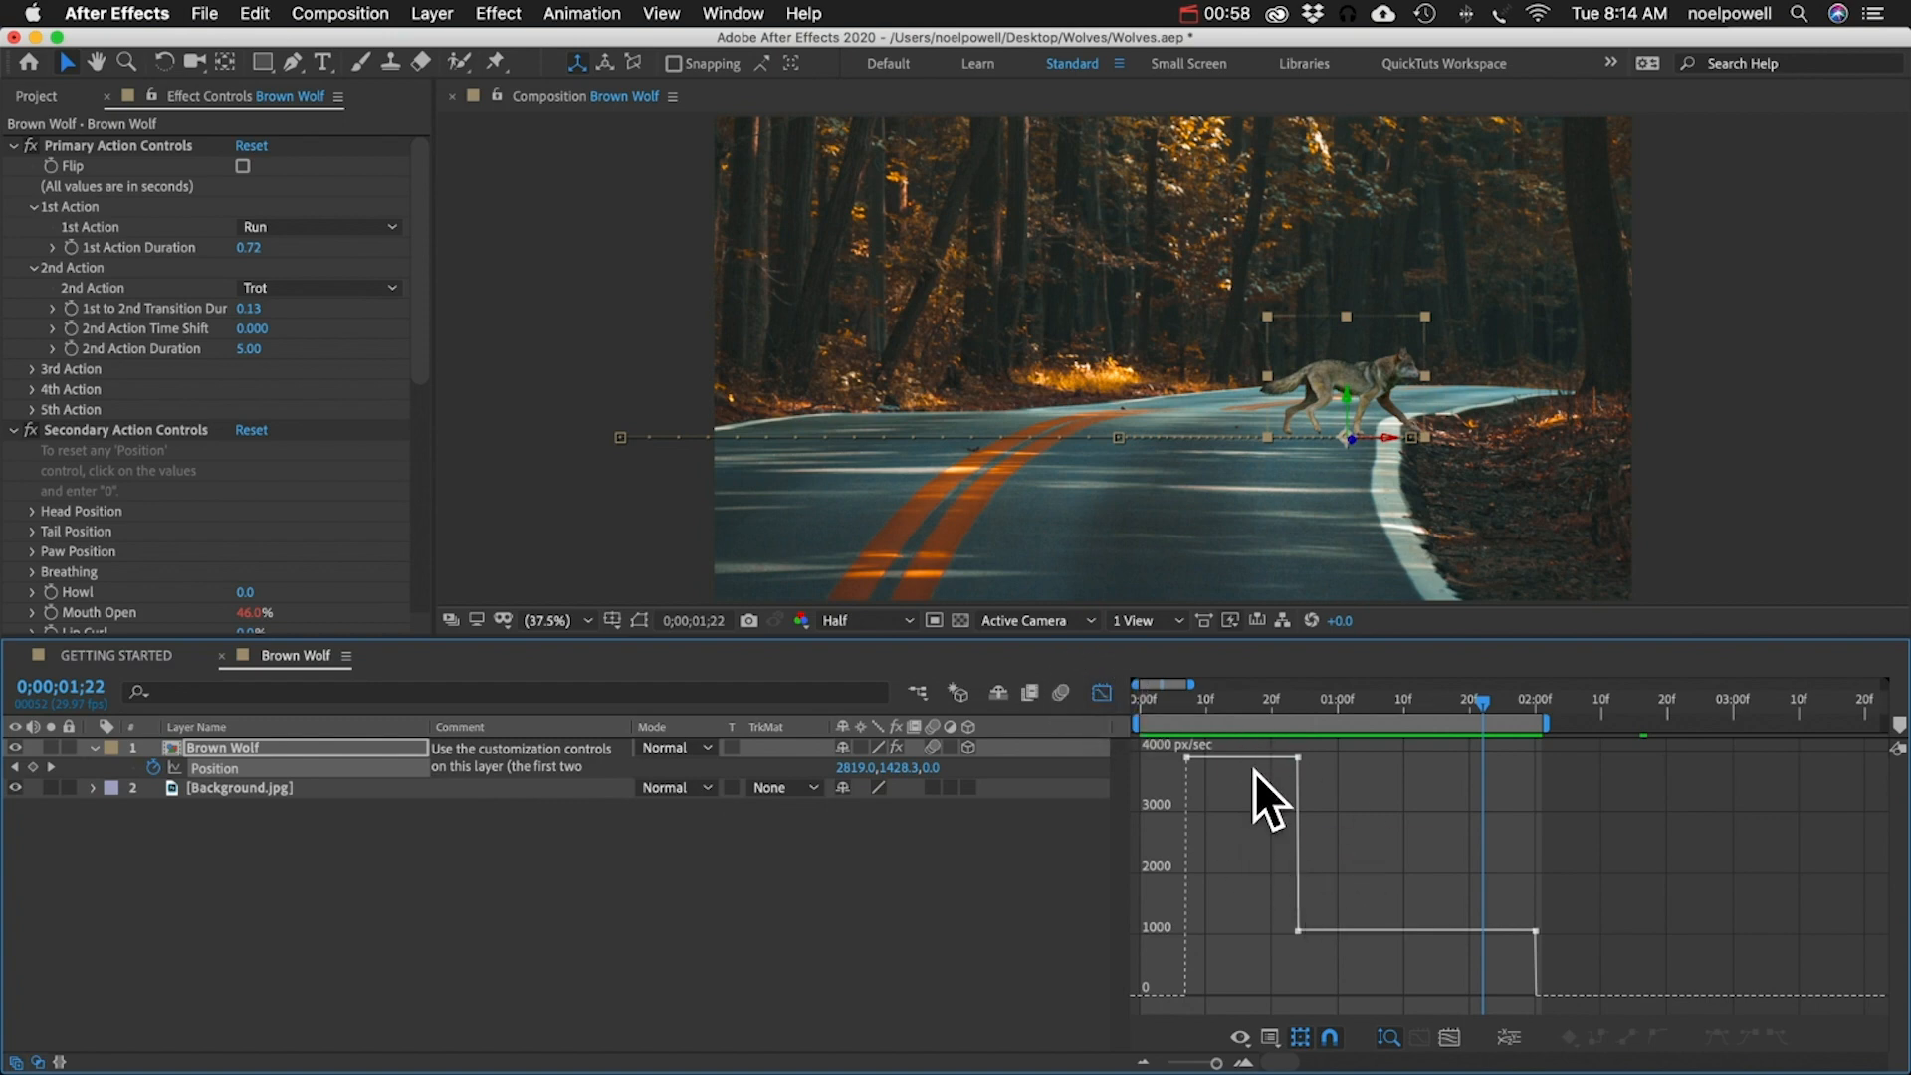
{"action": "mouse_move", "coordinate": [1187, 790]}
{"action": "left_click", "coordinate": [1275, 954]}
{"action": "left_click", "coordinate": [1102, 694]}
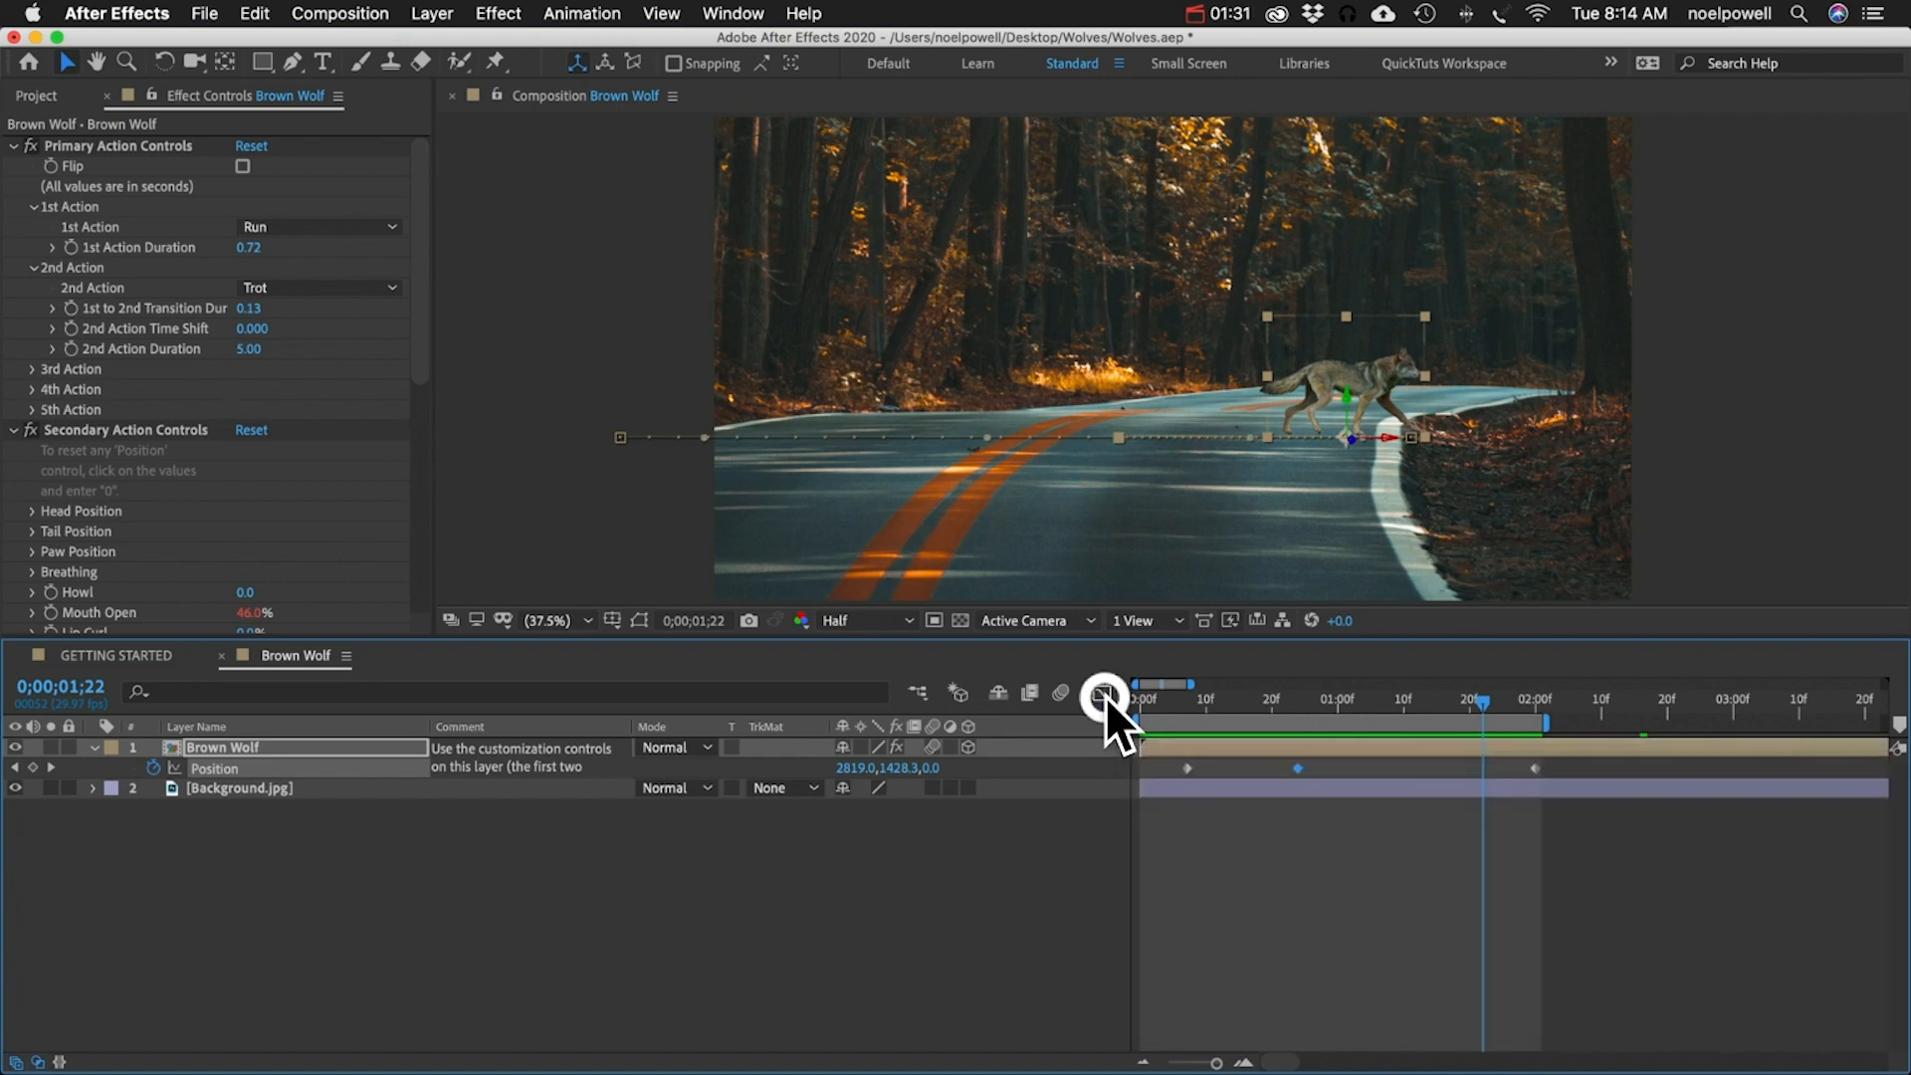
- Set the temporal interpolation of the Brown Wolf layer's middle Position keyframe to Continuous Bezier
{"action": "right_click", "coordinate": [1297, 767]}
{"action": "left_click", "coordinate": [1411, 976]}
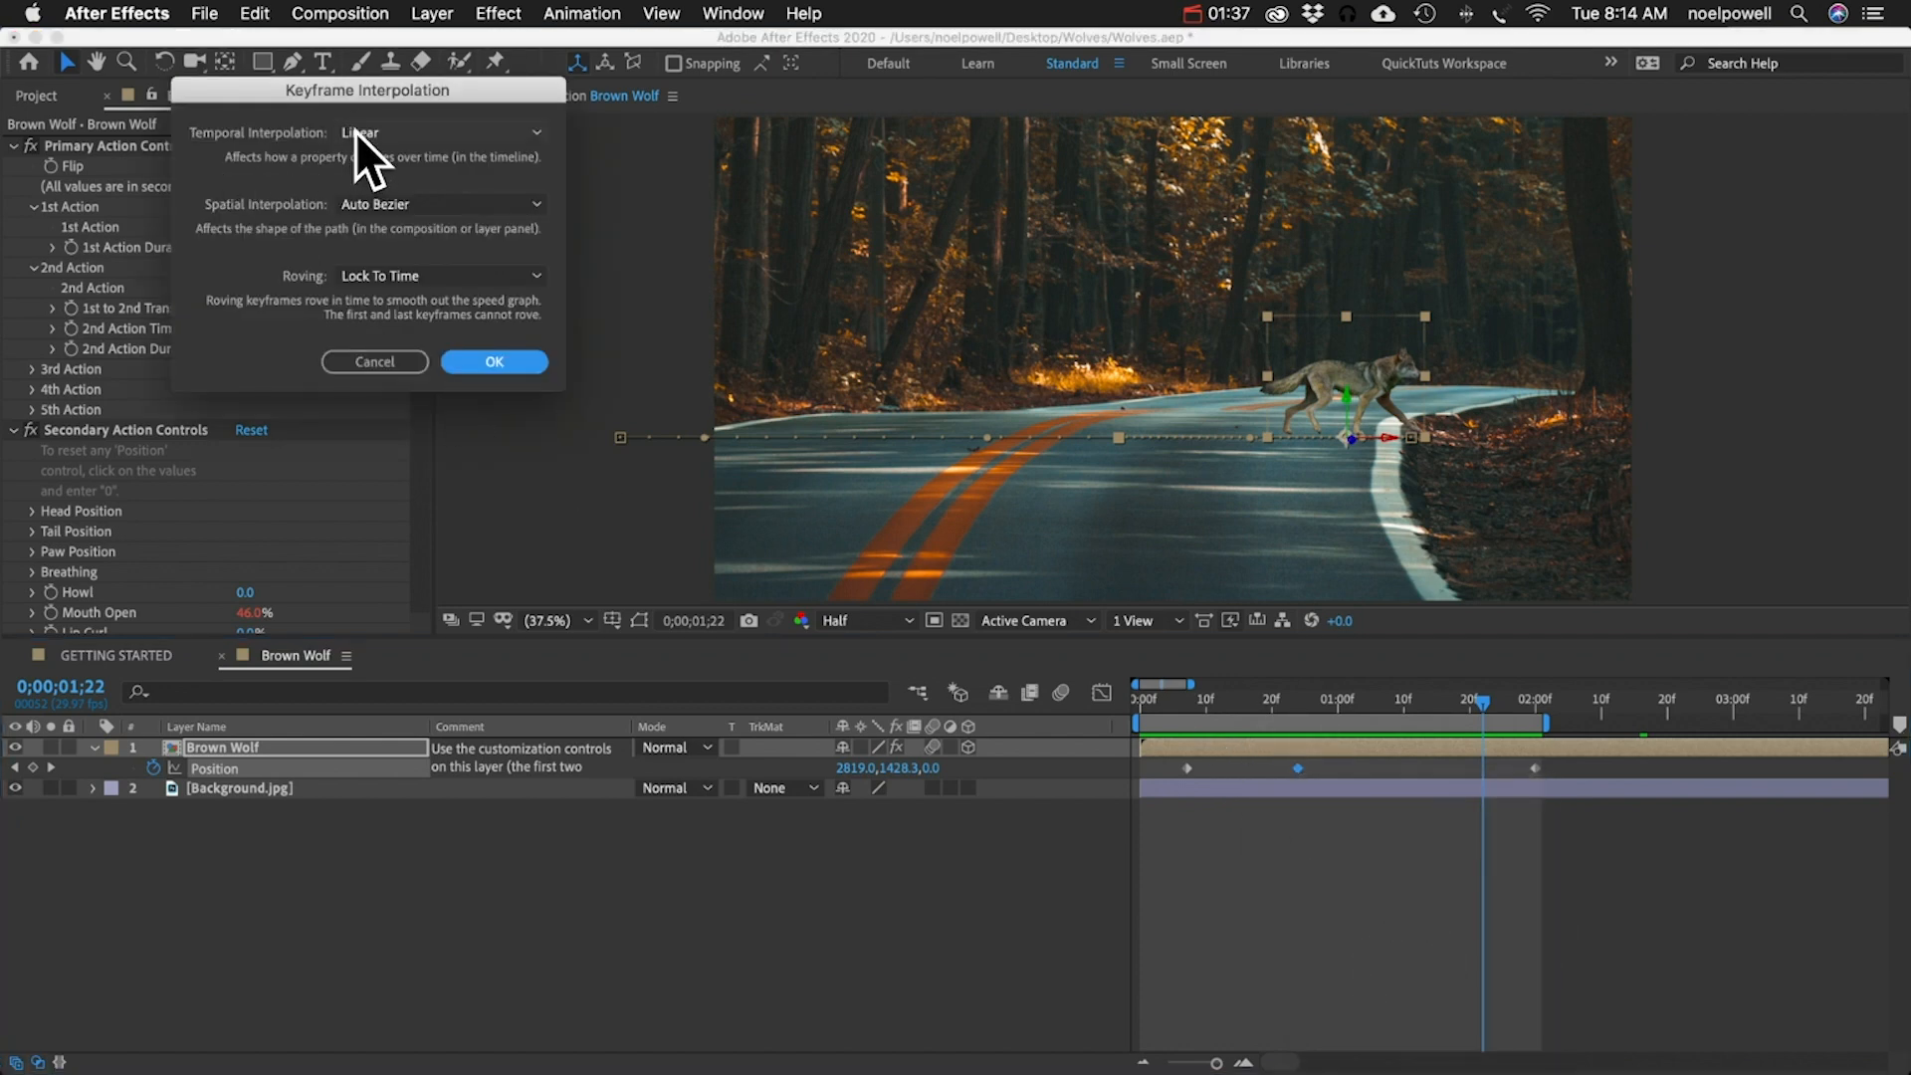
{"action": "left_click", "coordinate": [383, 129]}
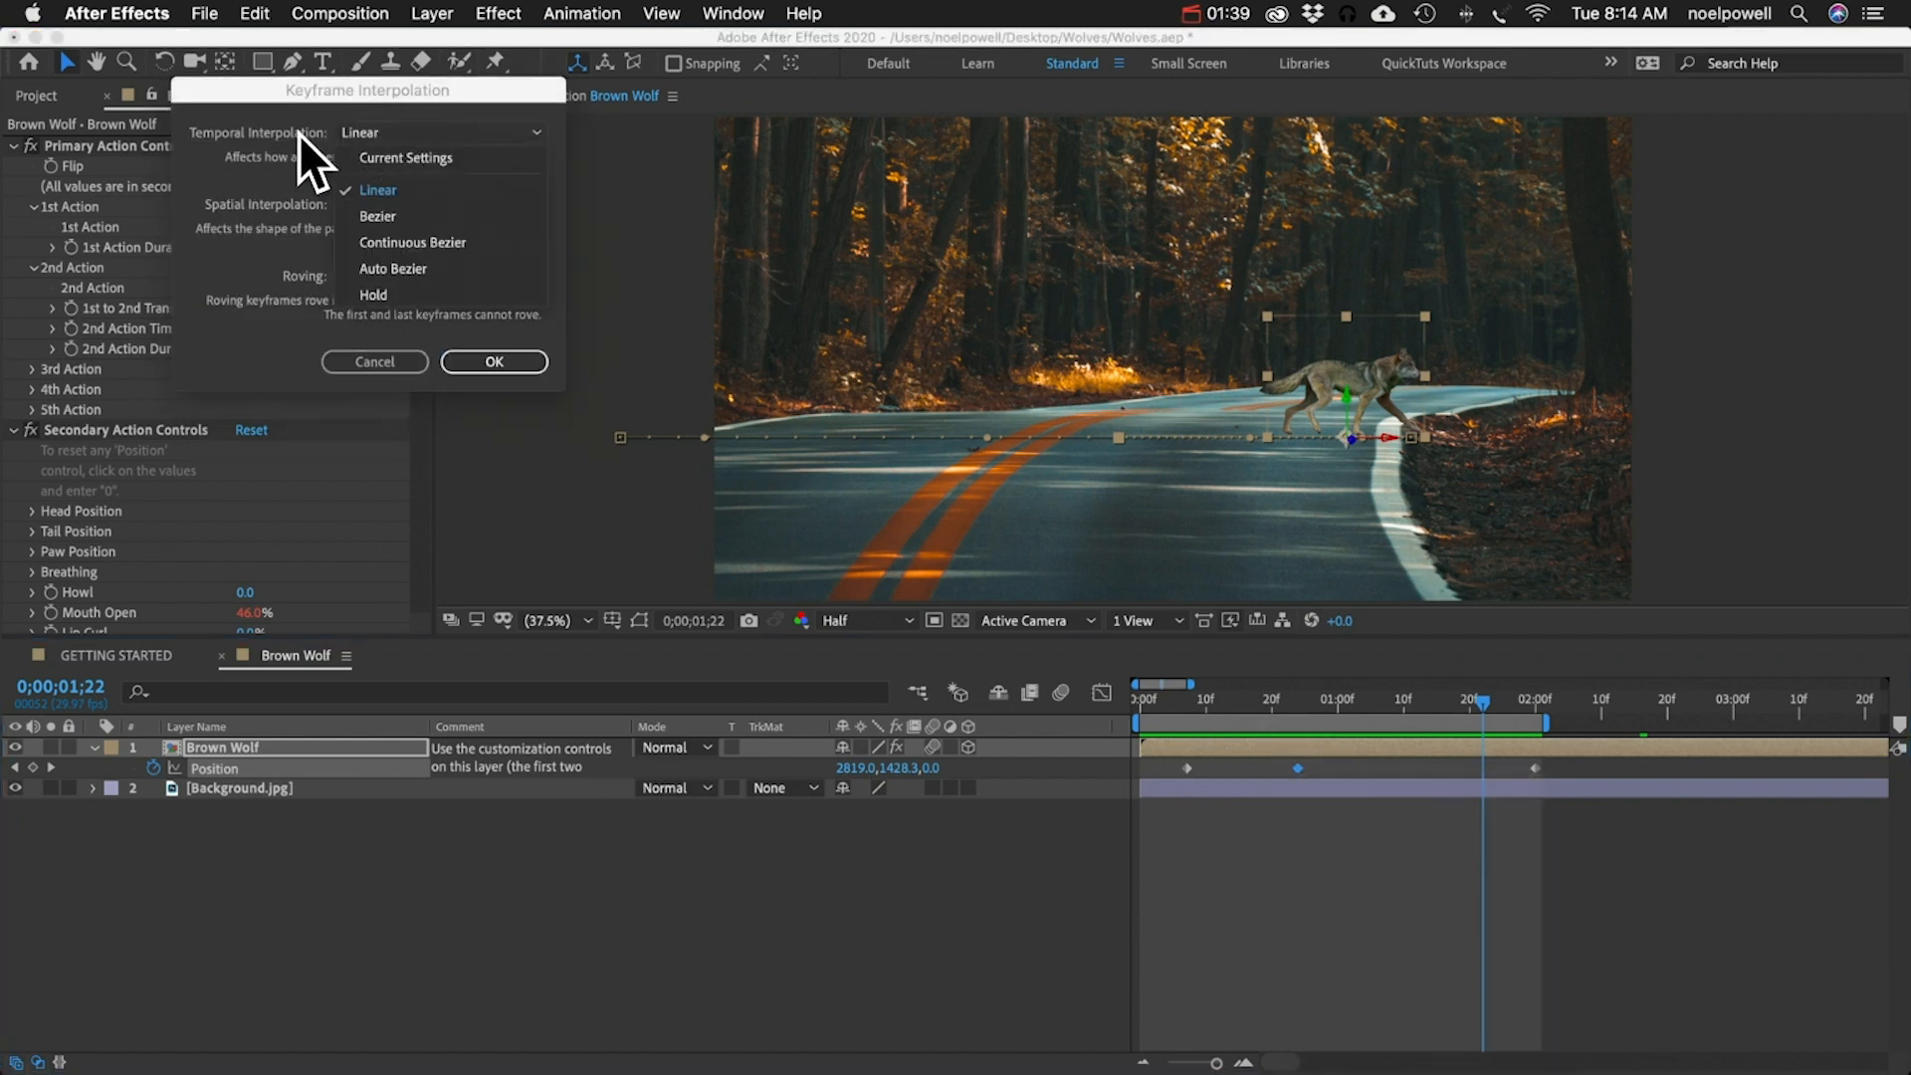
{"action": "left_click", "coordinate": [401, 242]}
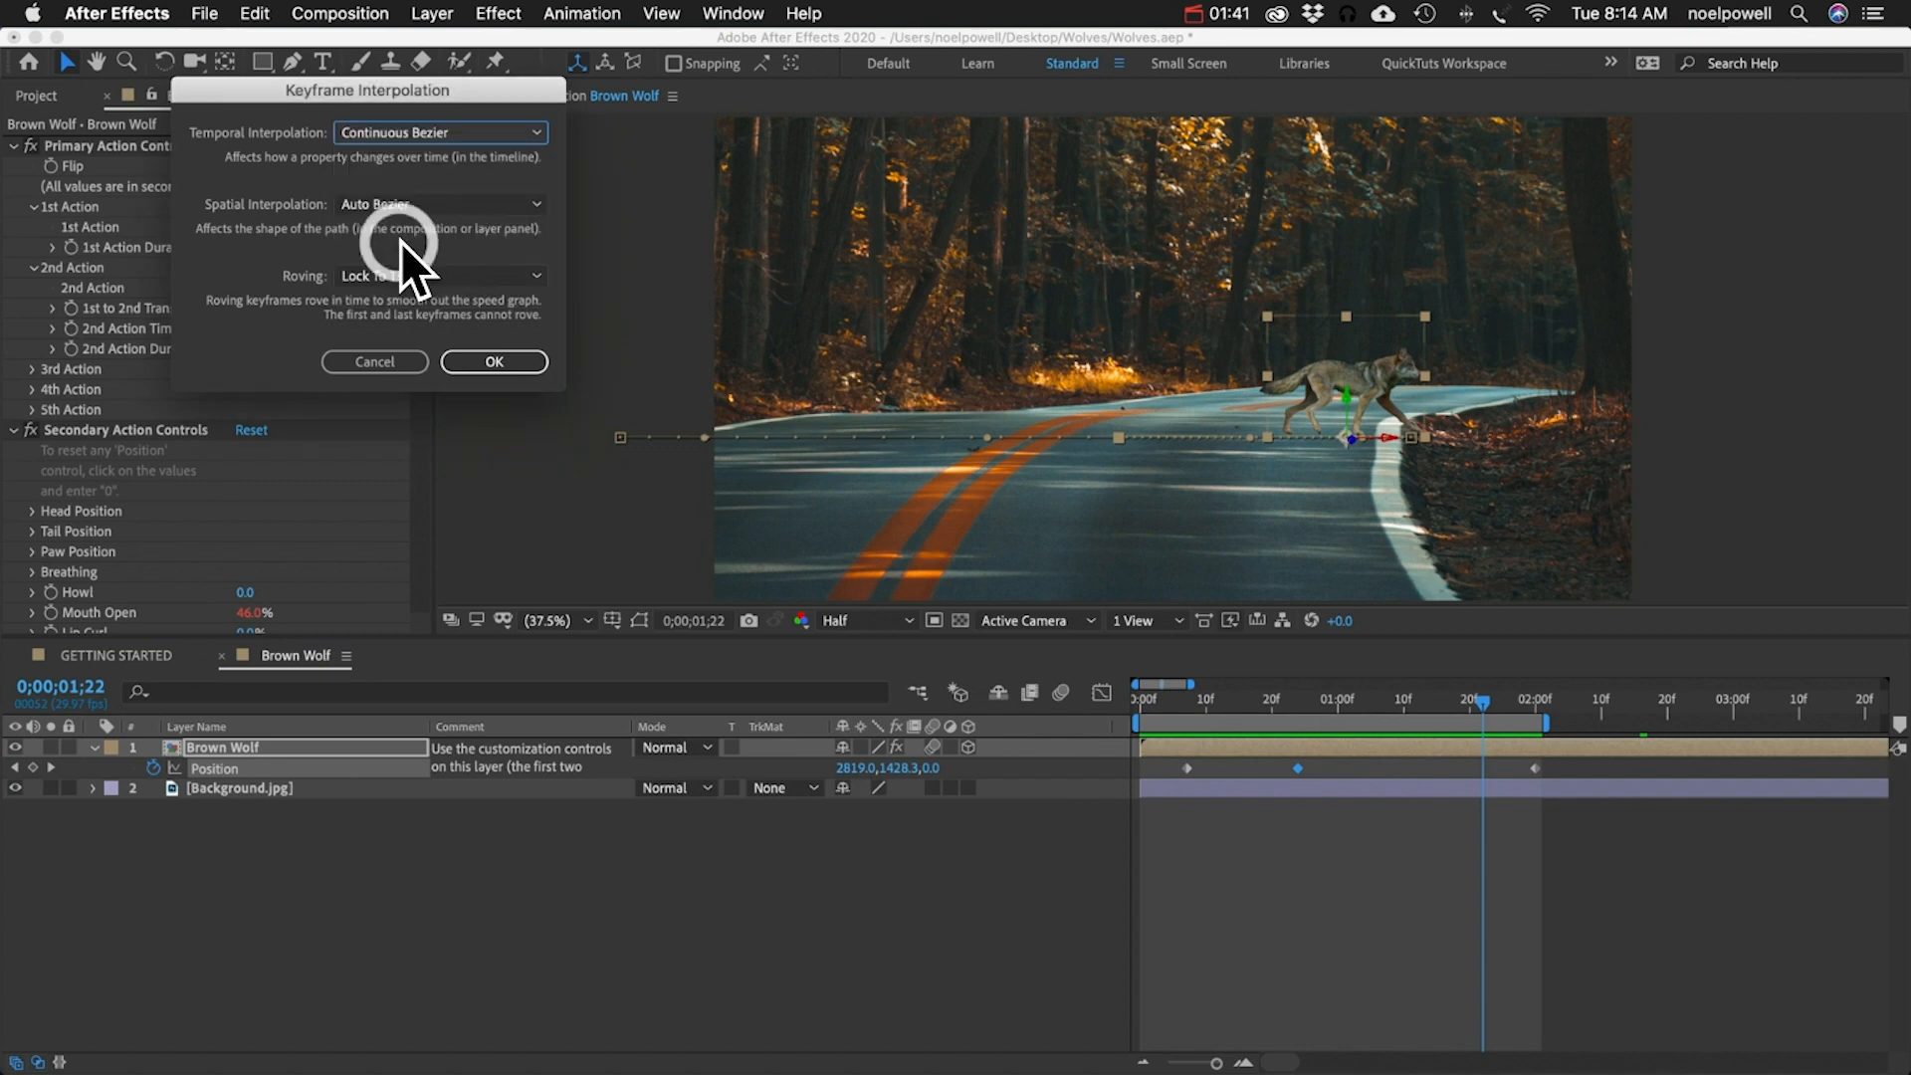
{"action": "left_click", "coordinate": [494, 362]}
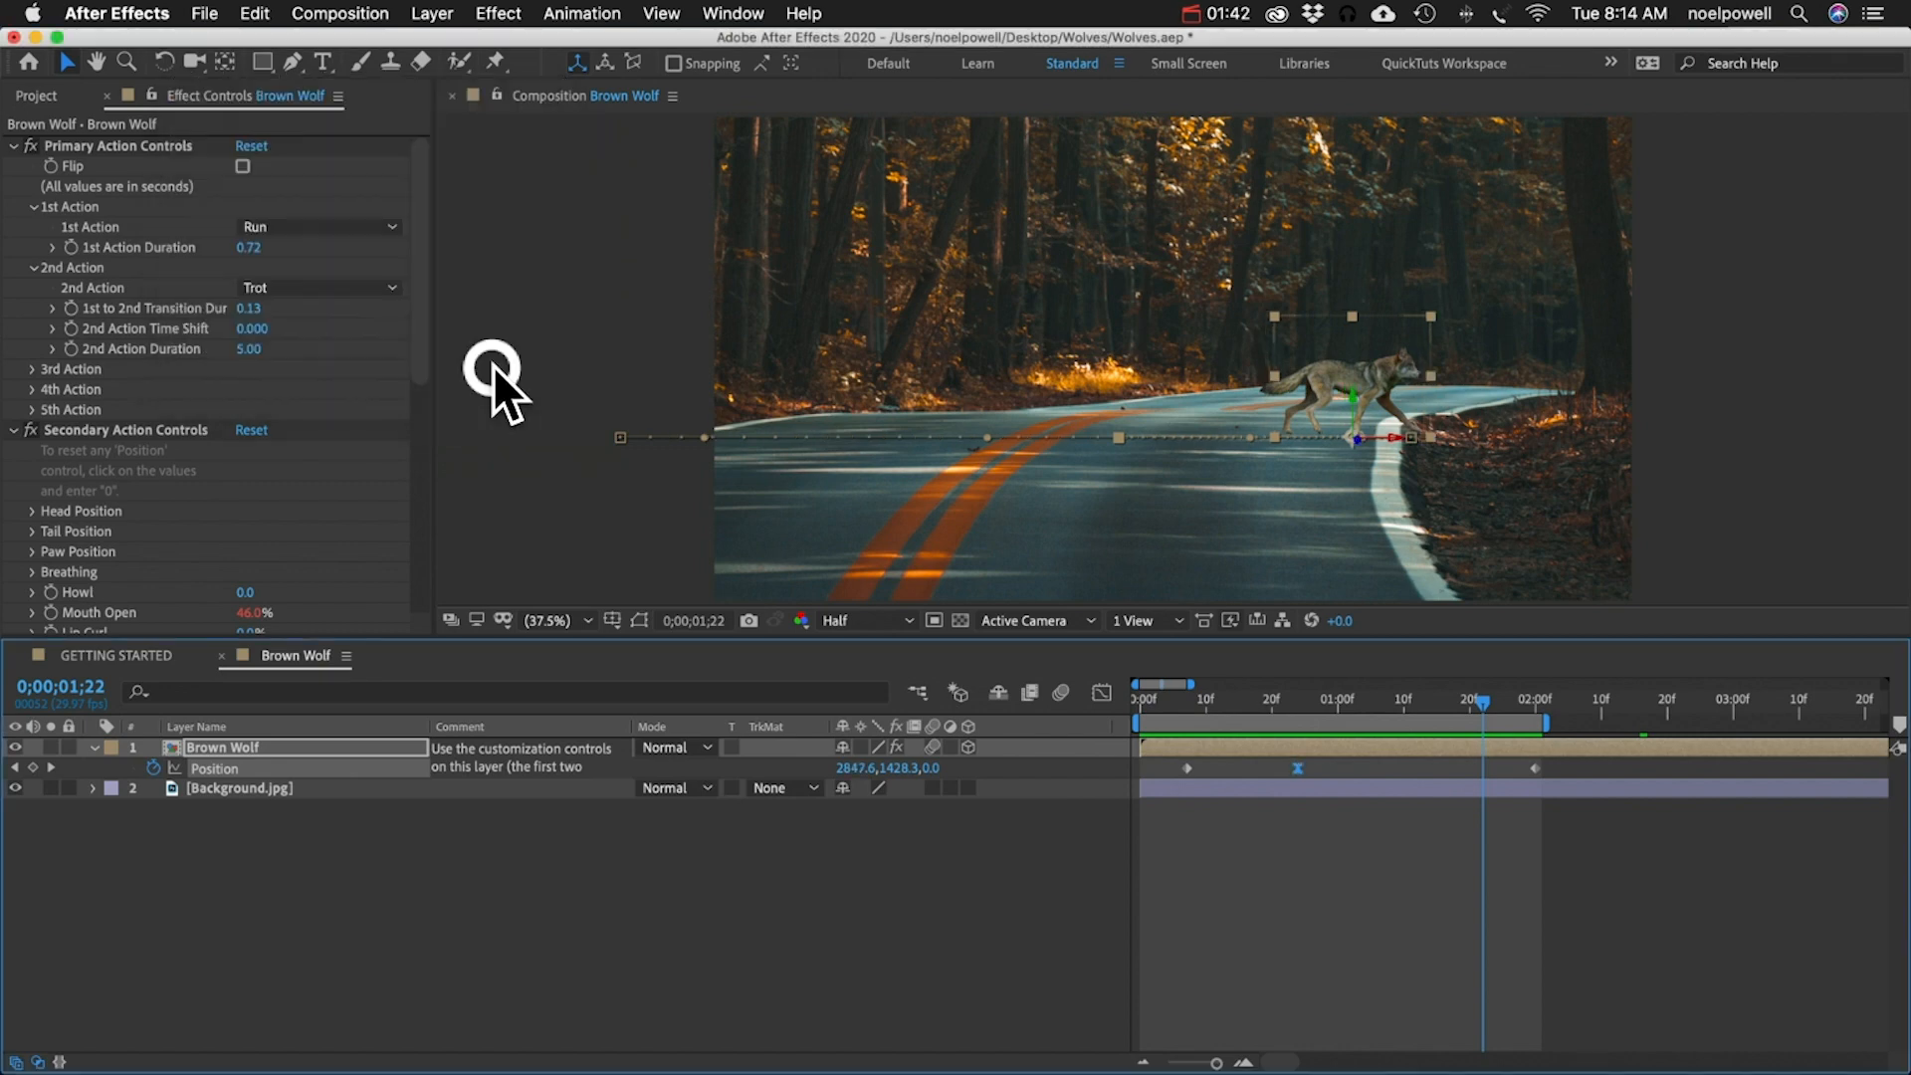
- In the speed graph, lengthen the middle Position keyframe's handles and shift the first and last keyframes about 3 frames earlier, checking the playback
{"action": "left_click", "coordinate": [1101, 693]}
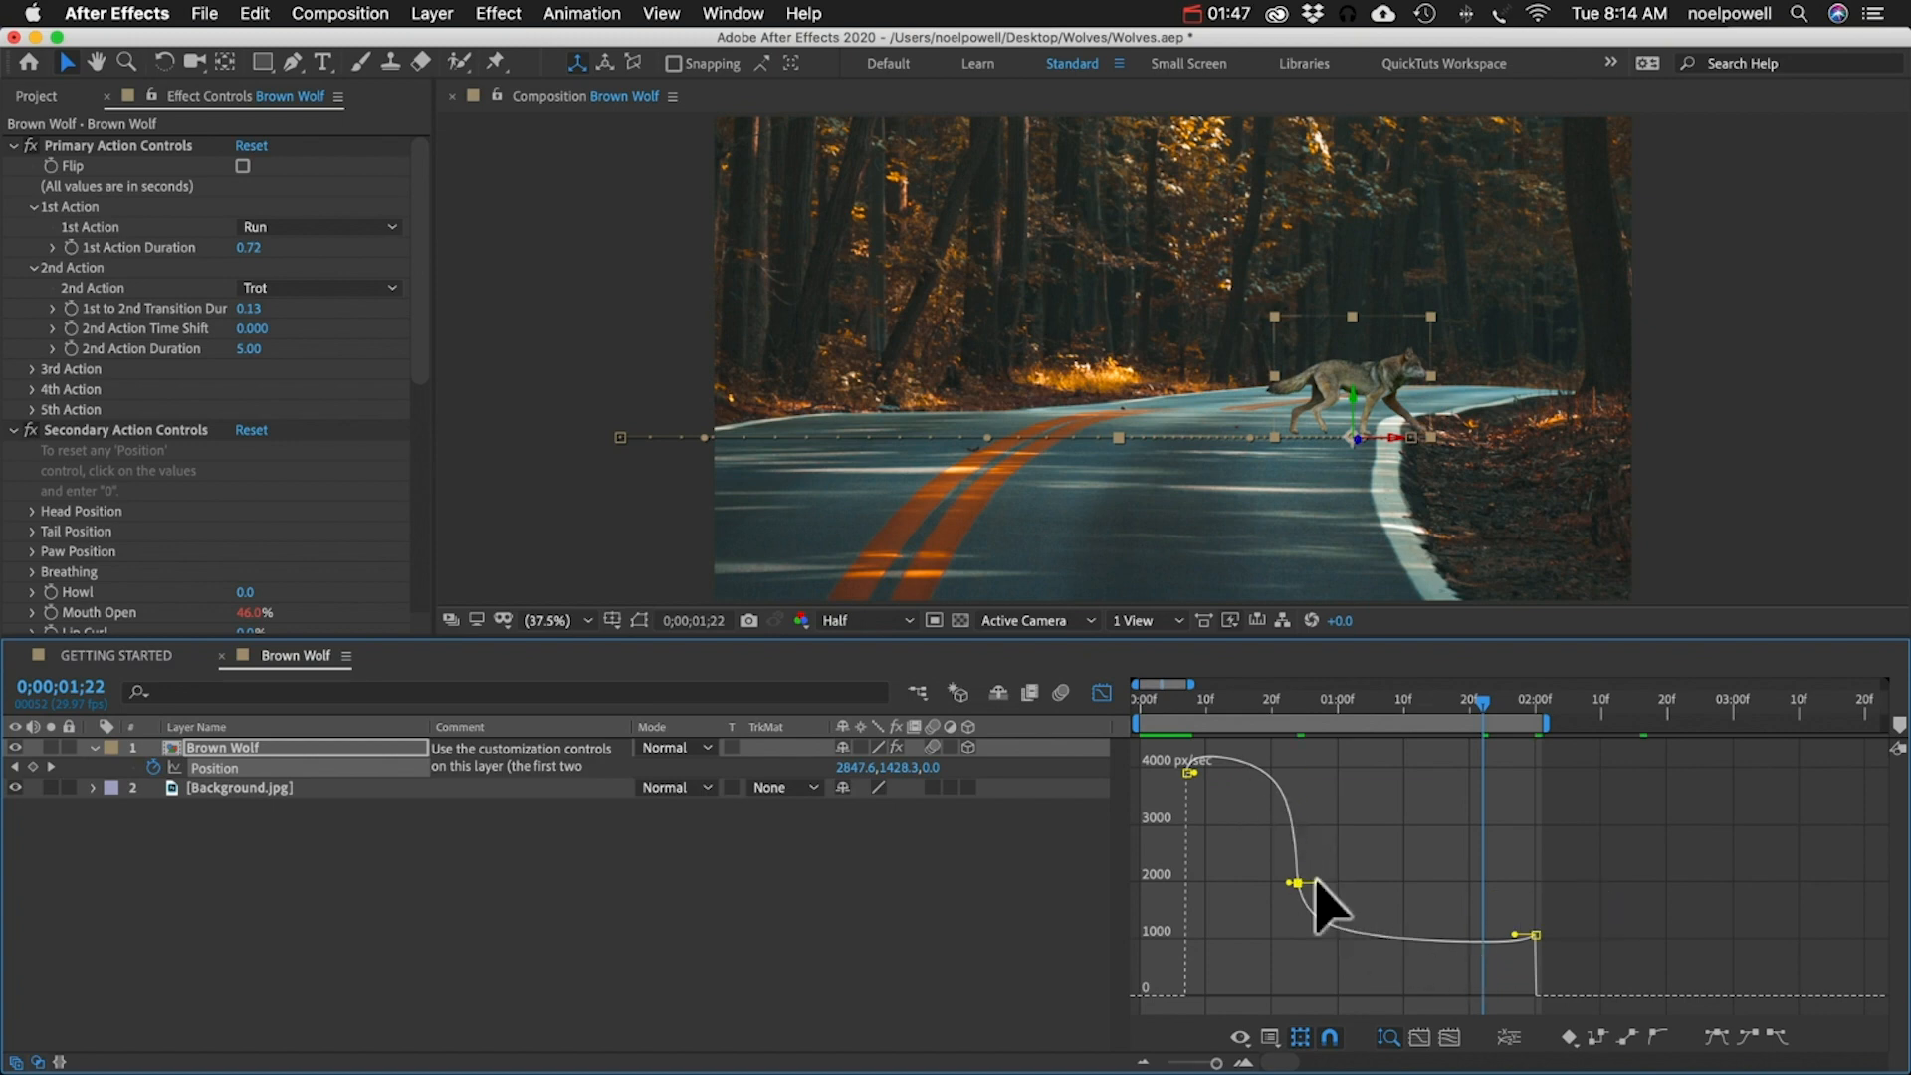
{"action": "left_click_drag", "start_coordinate": [1317, 883], "coordinate": [1274, 880]}
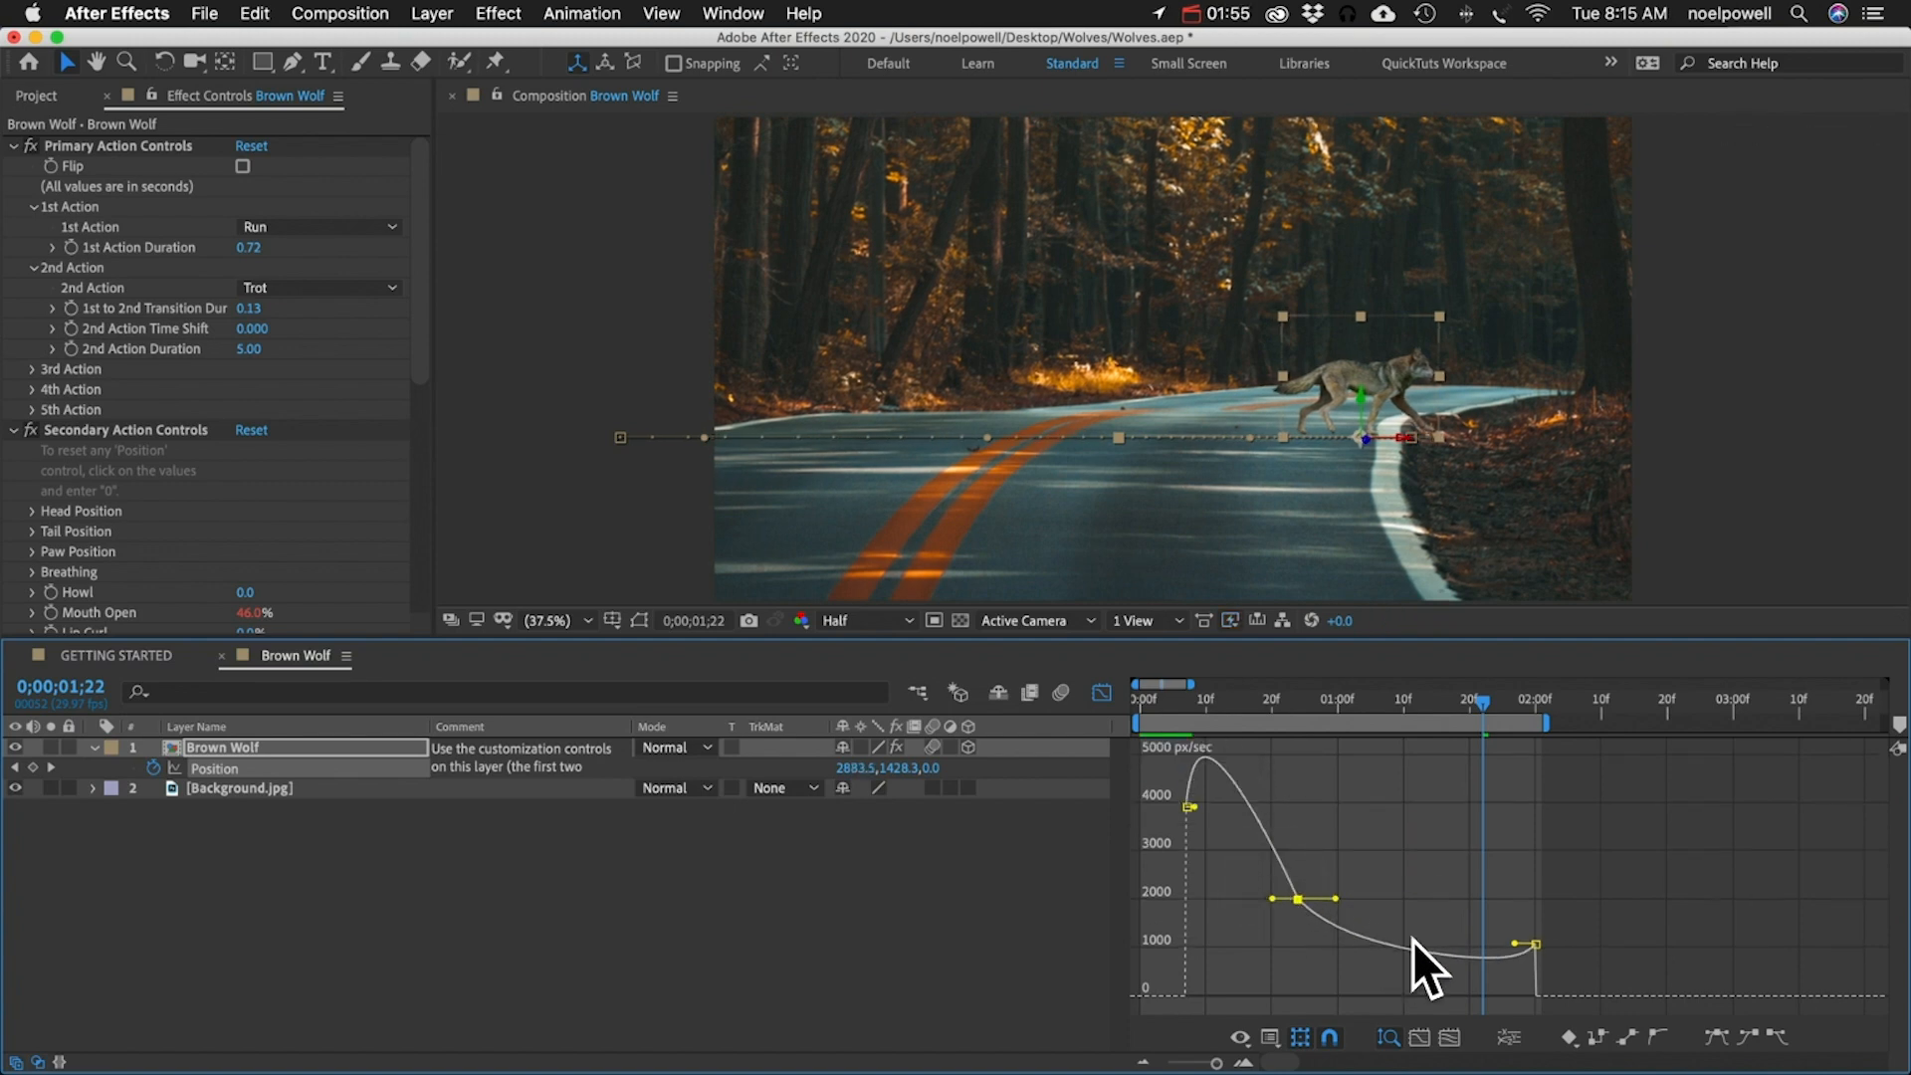
{"action": "mouse_move", "coordinate": [1186, 814]}
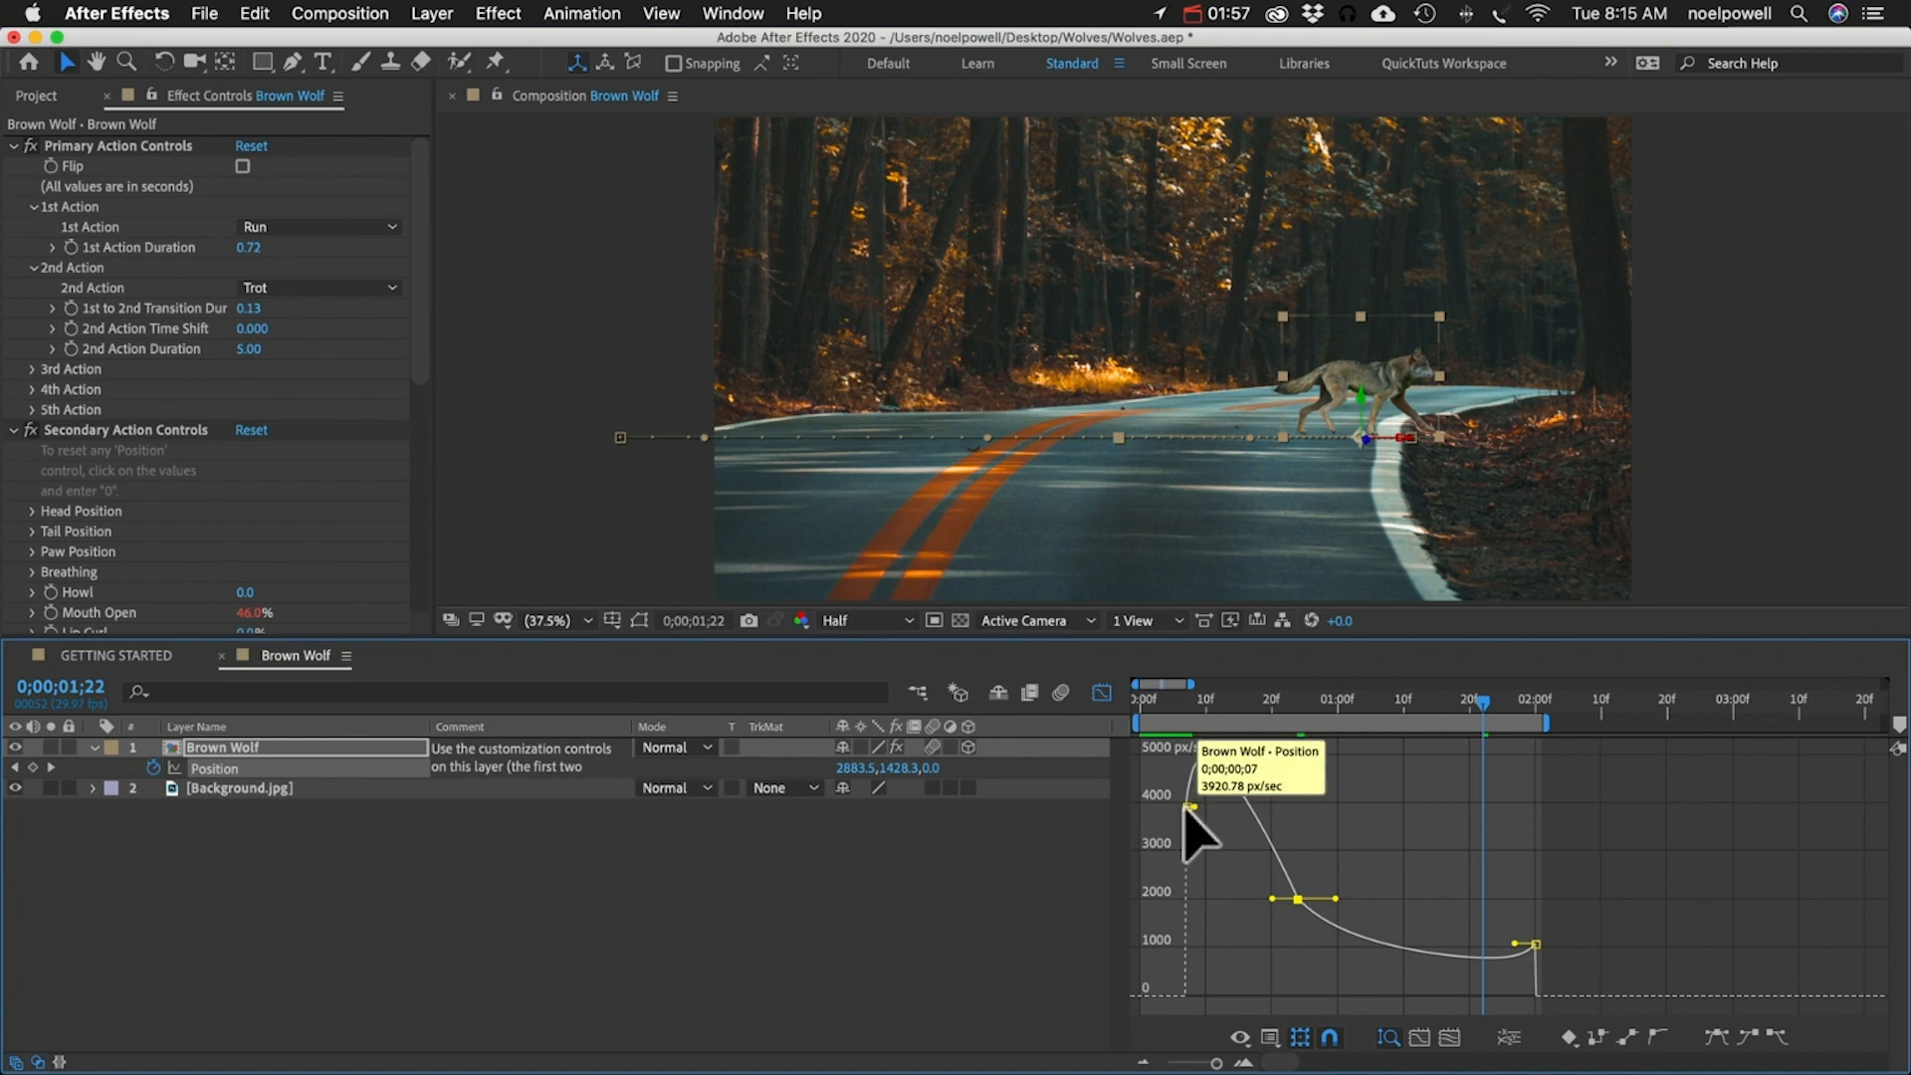
{"action": "left_click_drag", "start_coordinate": [1185, 810], "coordinate": [1169, 806]}
{"action": "left_click_drag", "start_coordinate": [1533, 940], "coordinate": [1515, 934]}
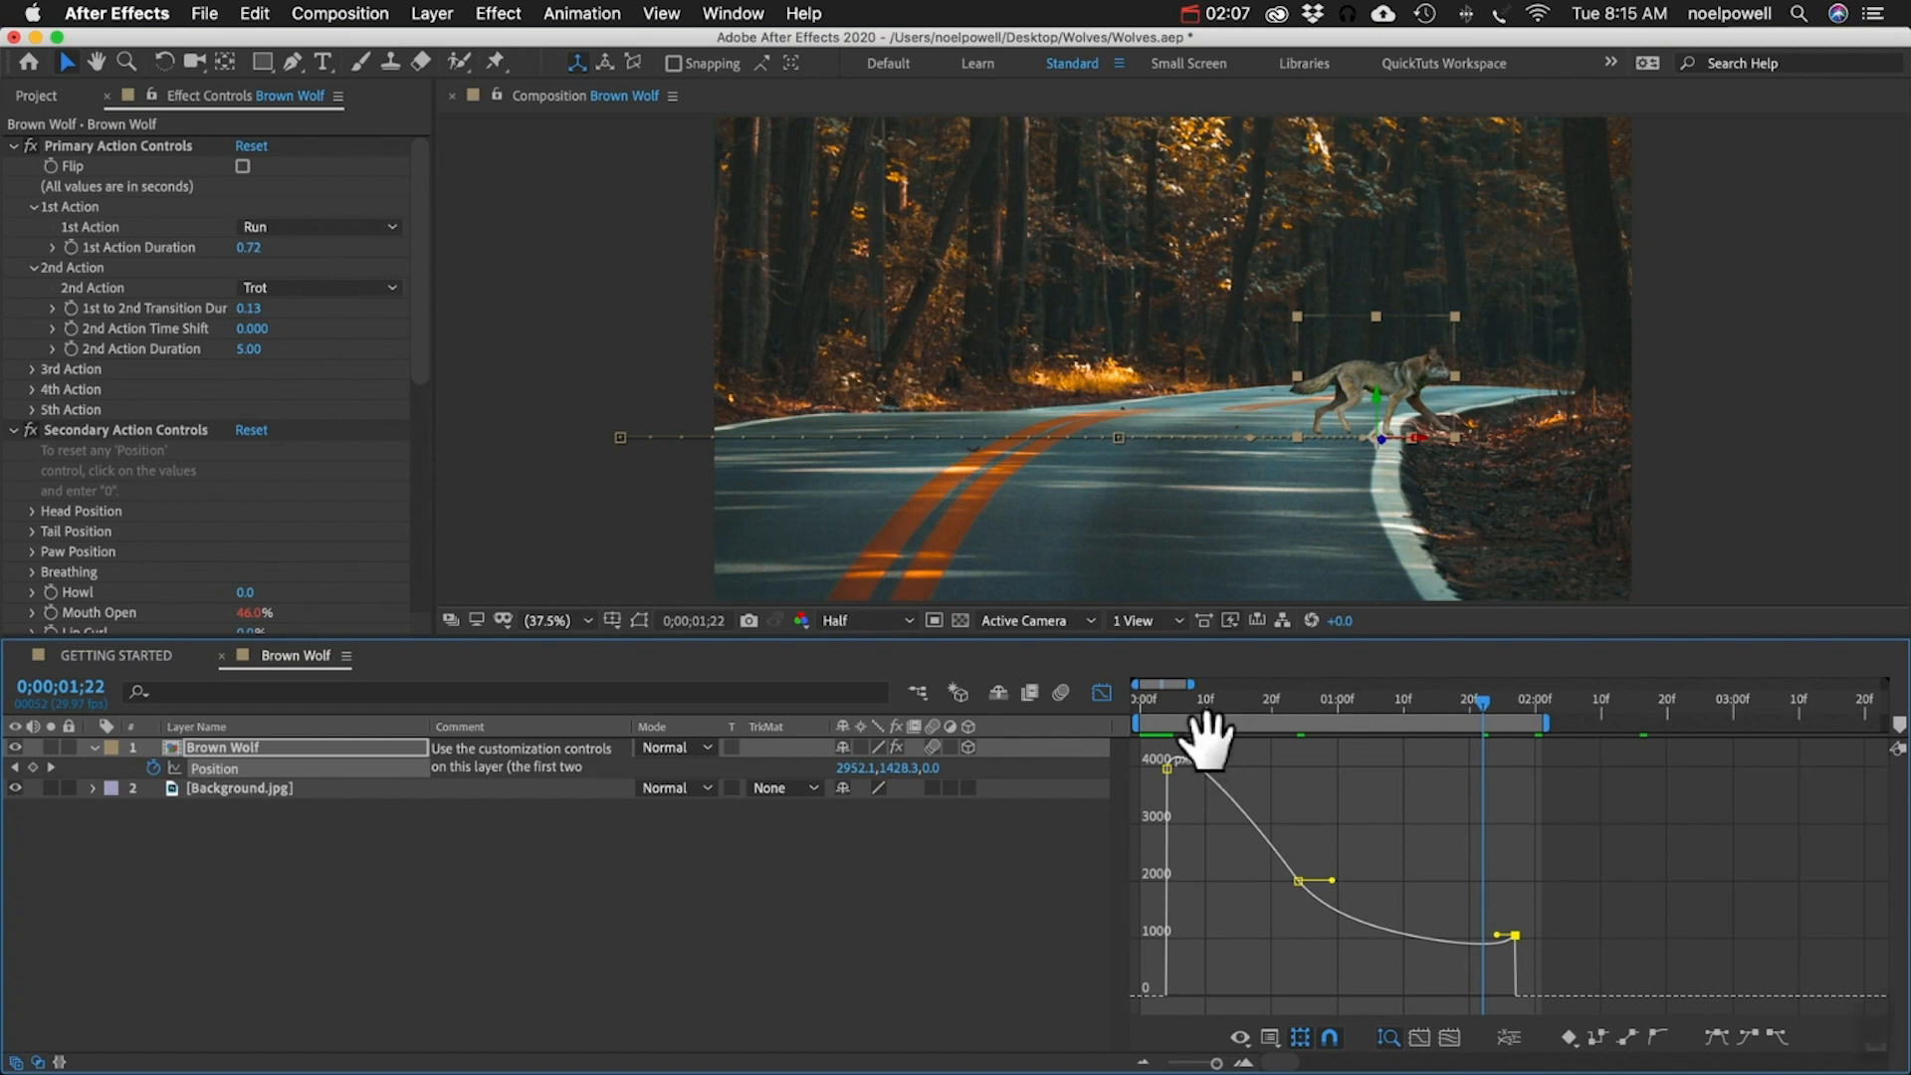
{"action": "key", "text": "space"}
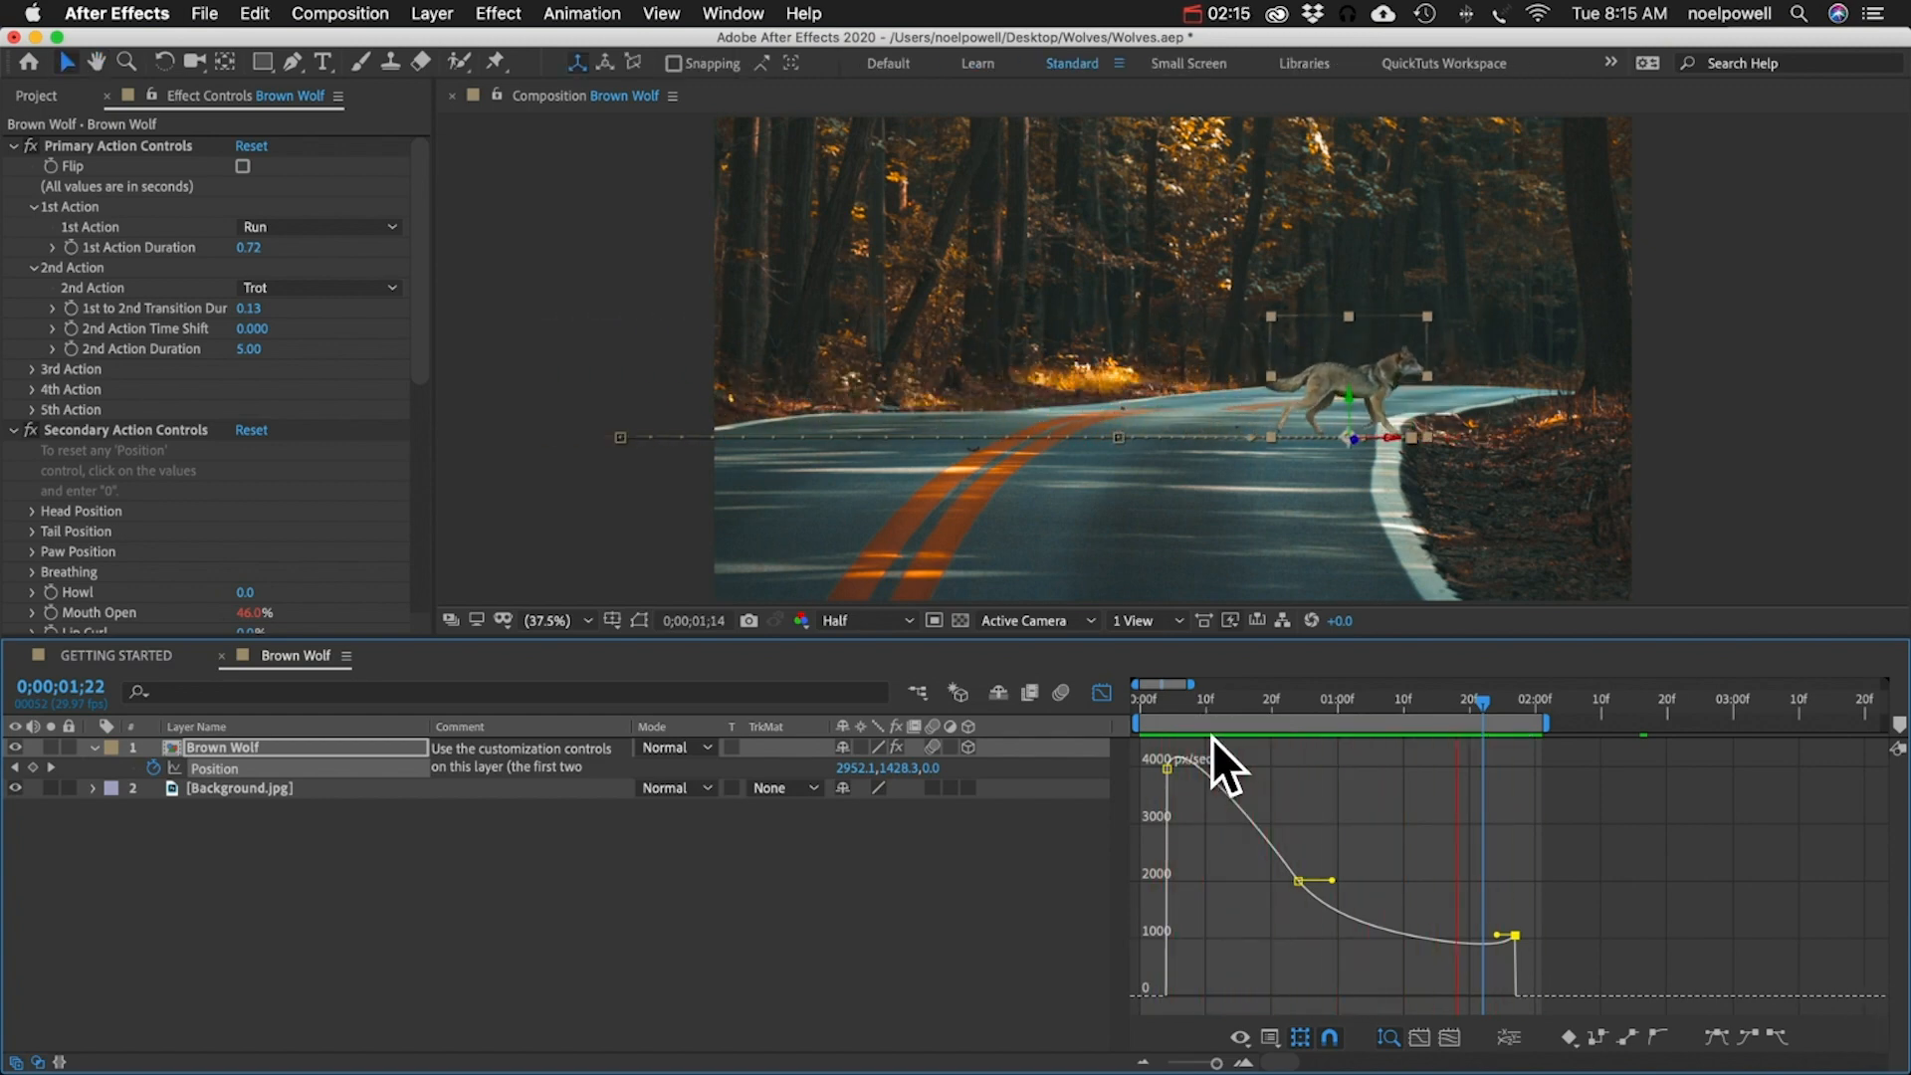
{"action": "key", "text": "space"}
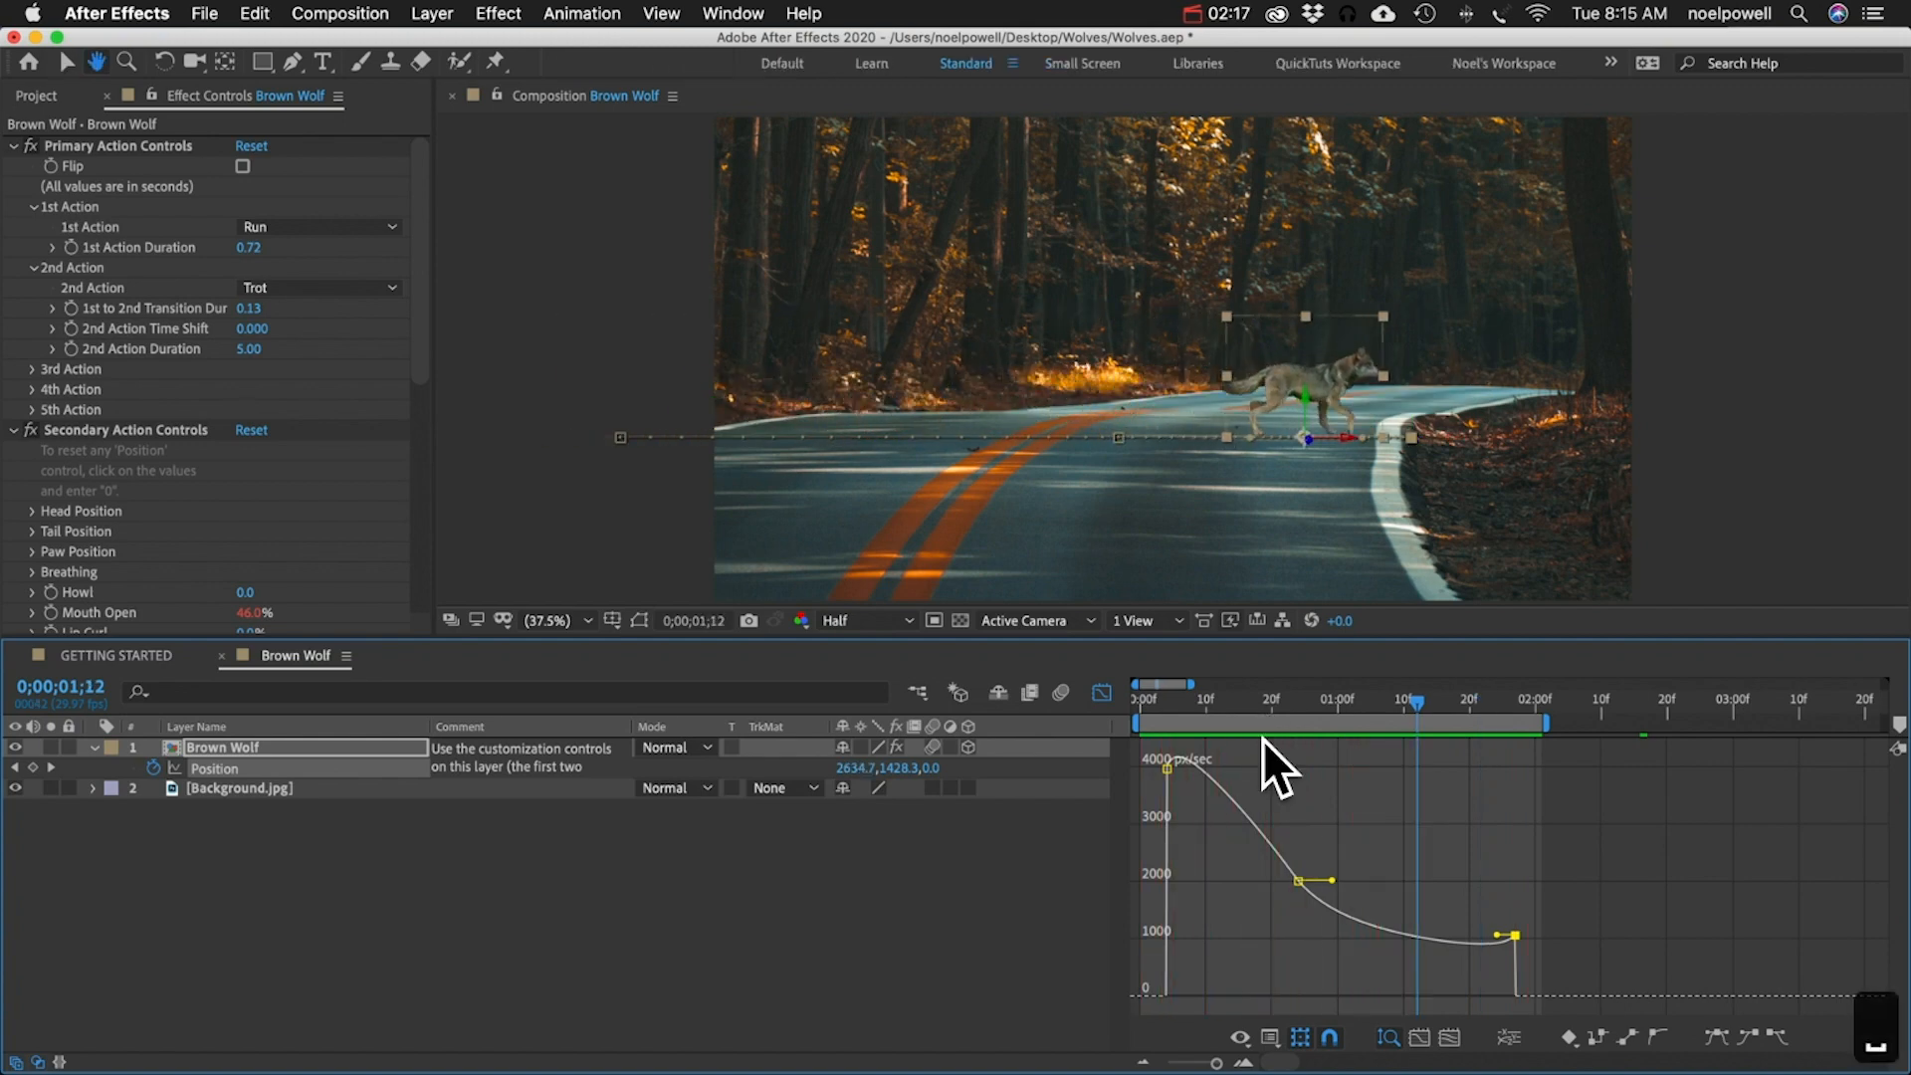